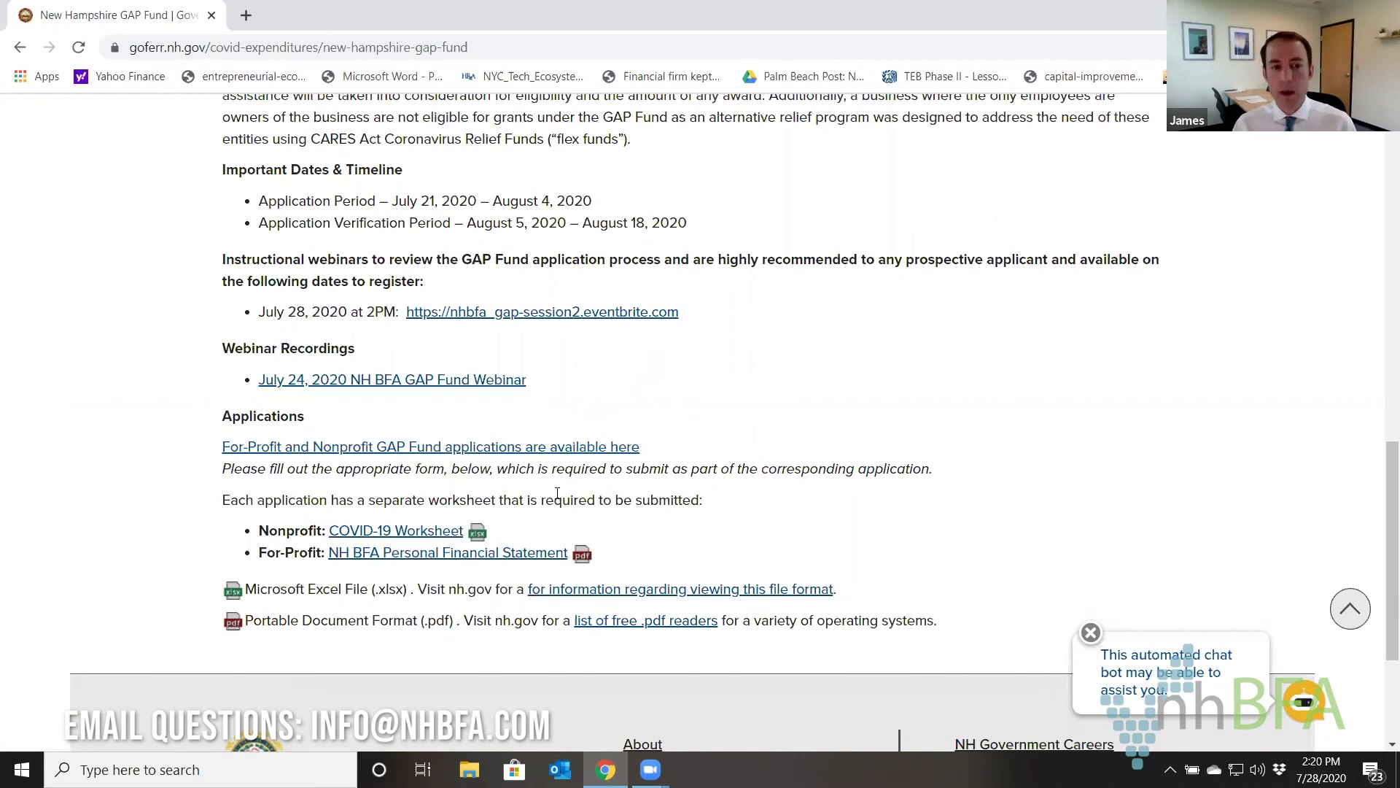
# Download the COVID-19 nonprofit worksheet and open the For-Profit and Nonprofit GAP Fund applications listing.
pyautogui.click(431, 533)
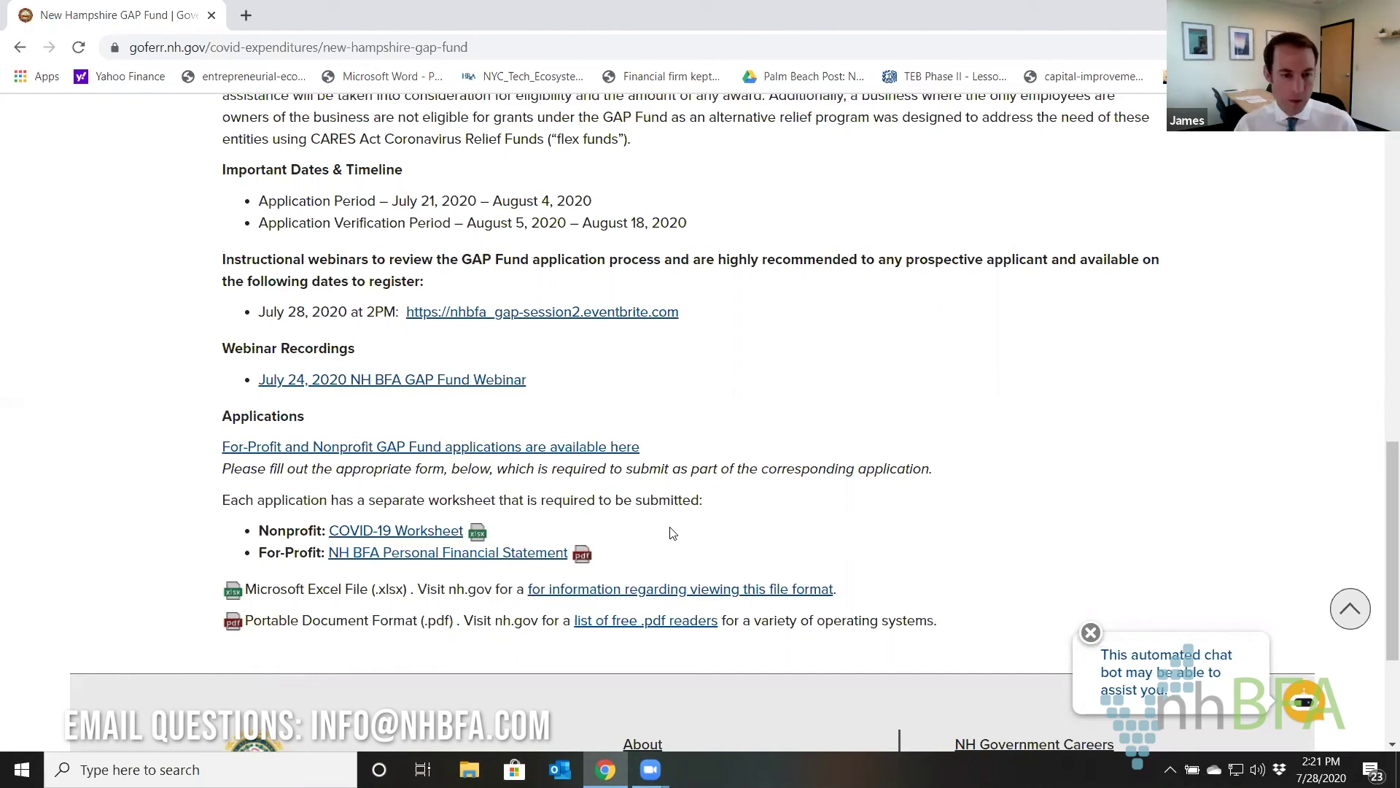
pyautogui.click(533, 456)
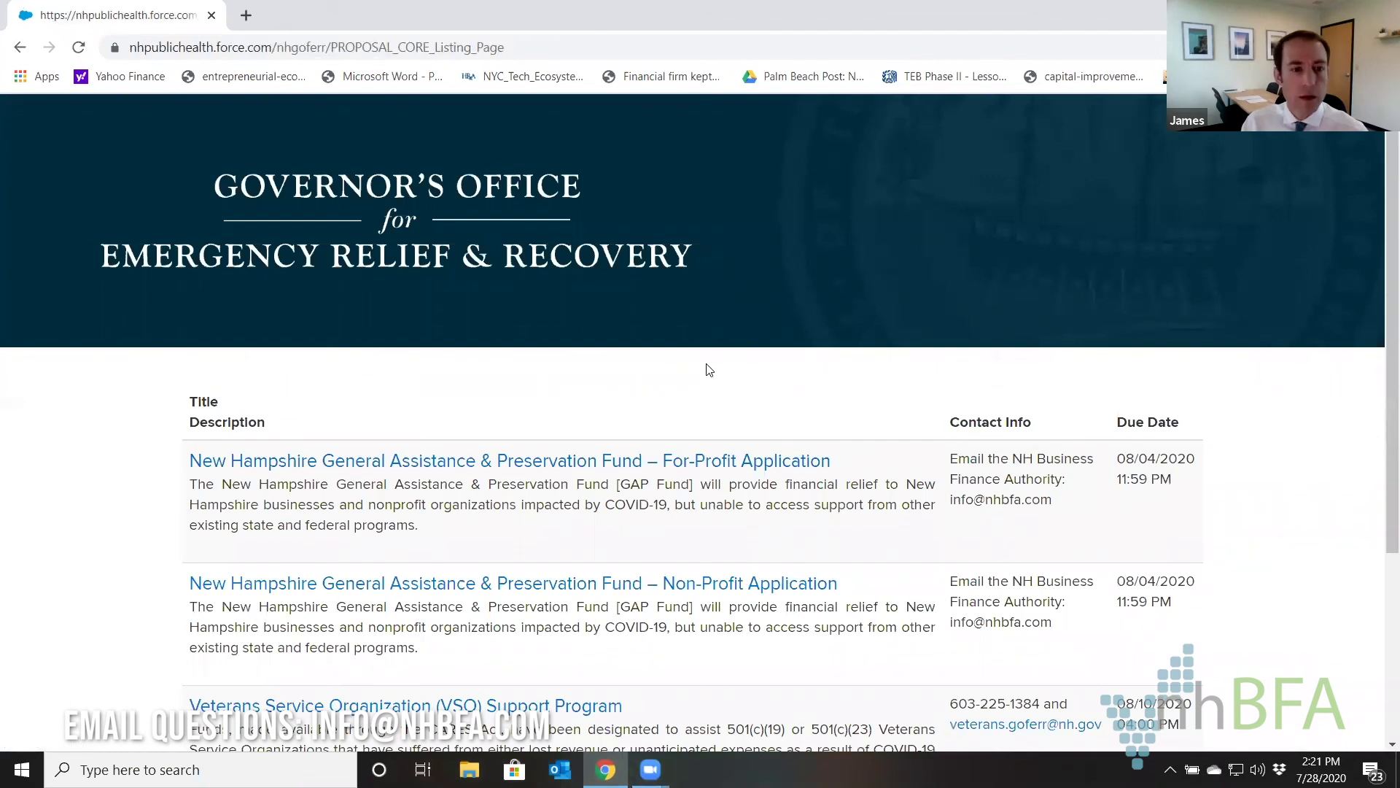
pyautogui.scroll(-2, 709, 370)
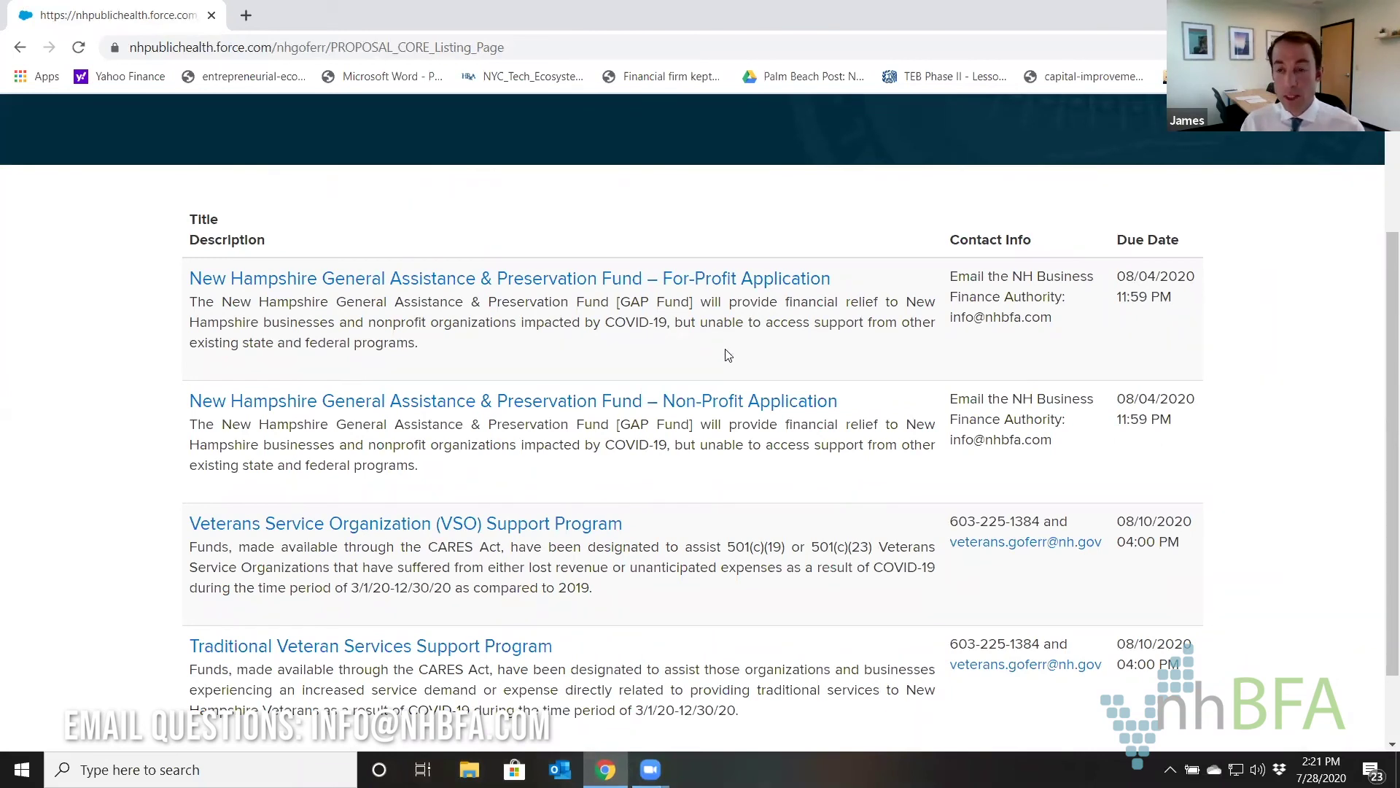
pyautogui.scroll(-2, 729, 355)
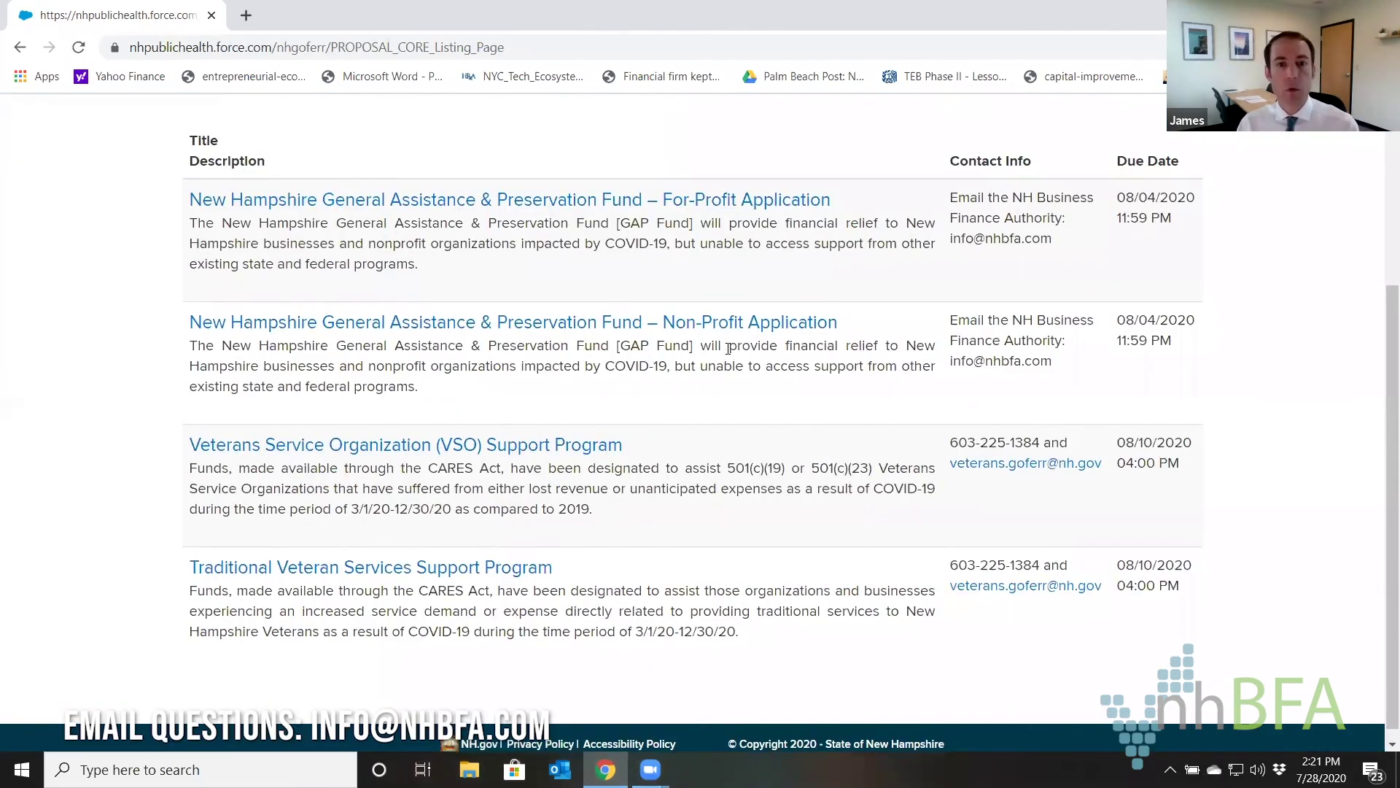
pyautogui.scroll(1, 711, 350)
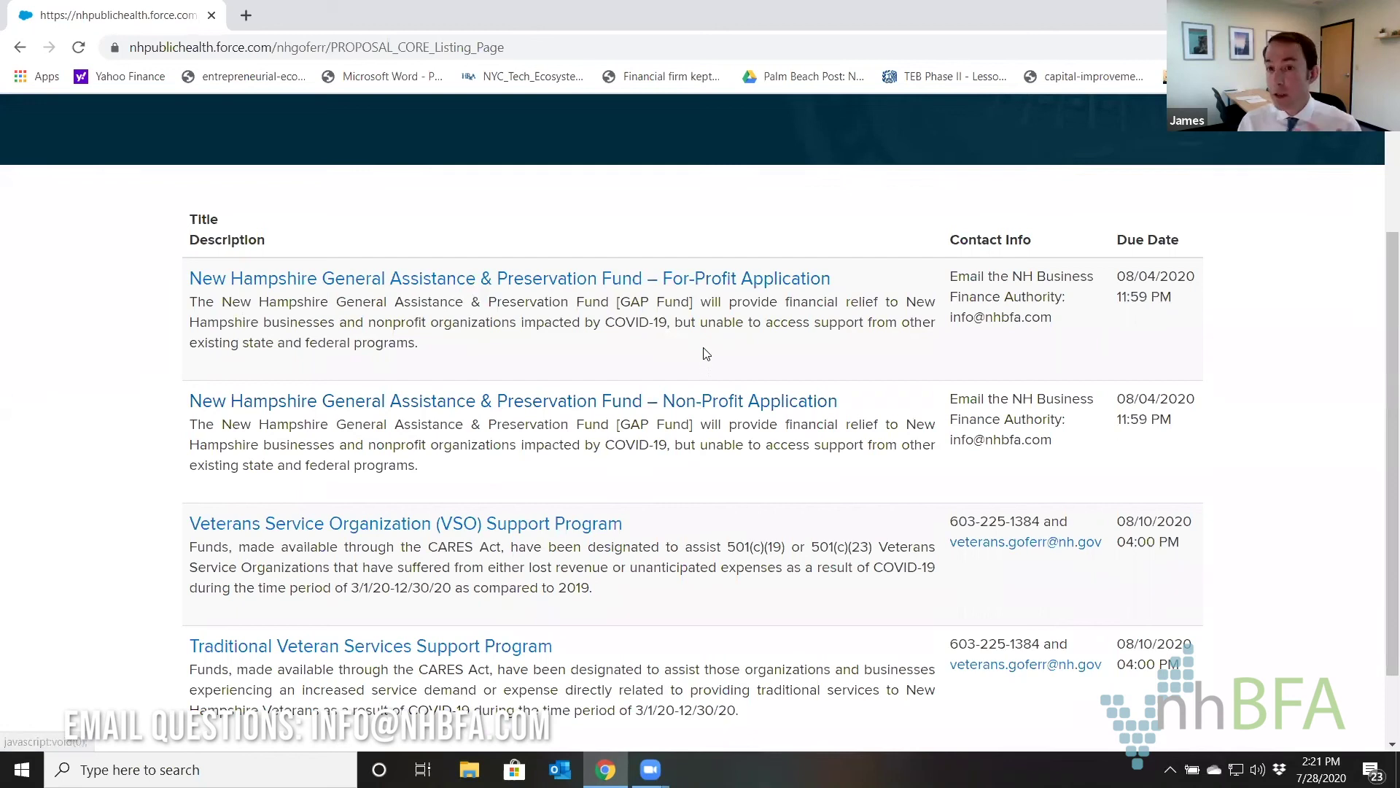
# Open the For-Profit Application details and choose Apply Online.
pyautogui.click(722, 284)
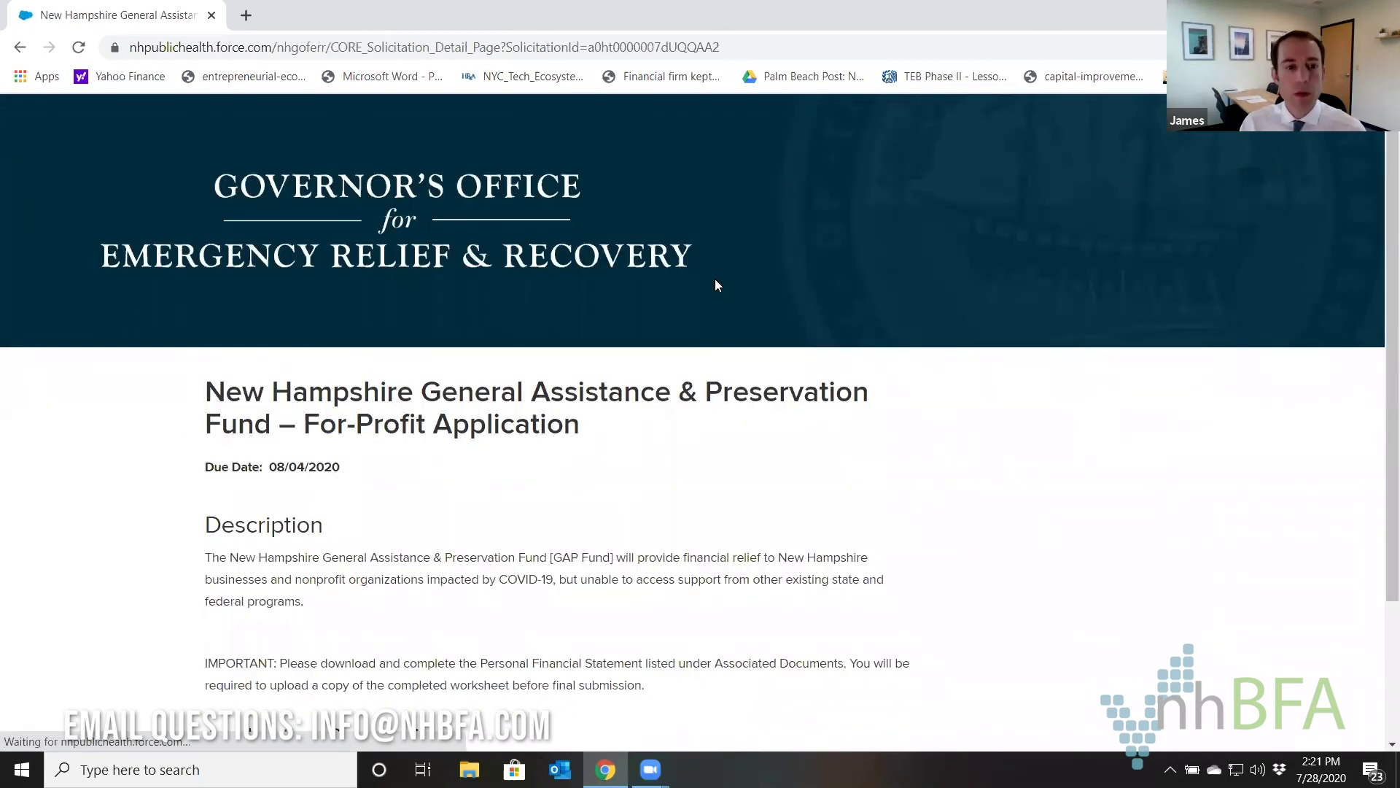
pyautogui.scroll(-3, 647, 419)
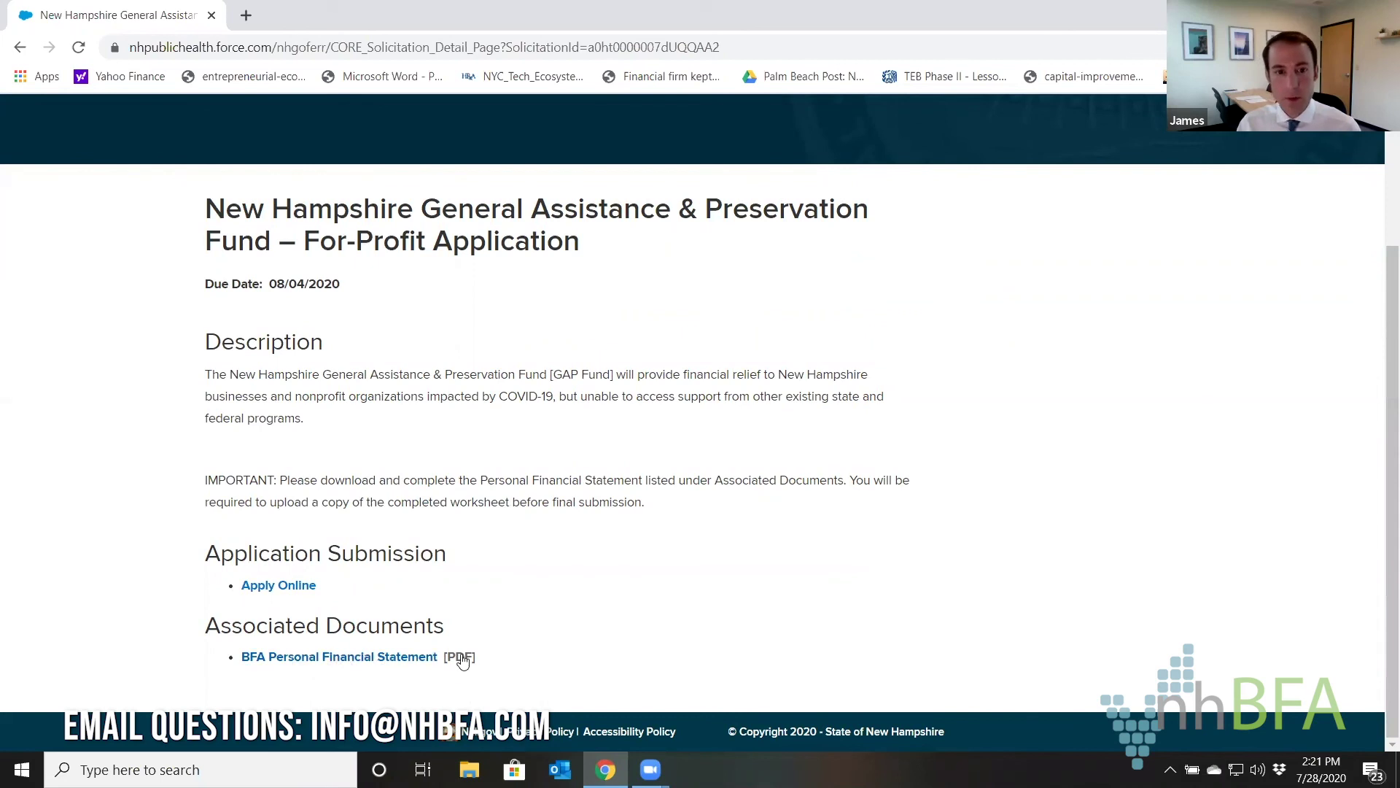
pyautogui.click(297, 588)
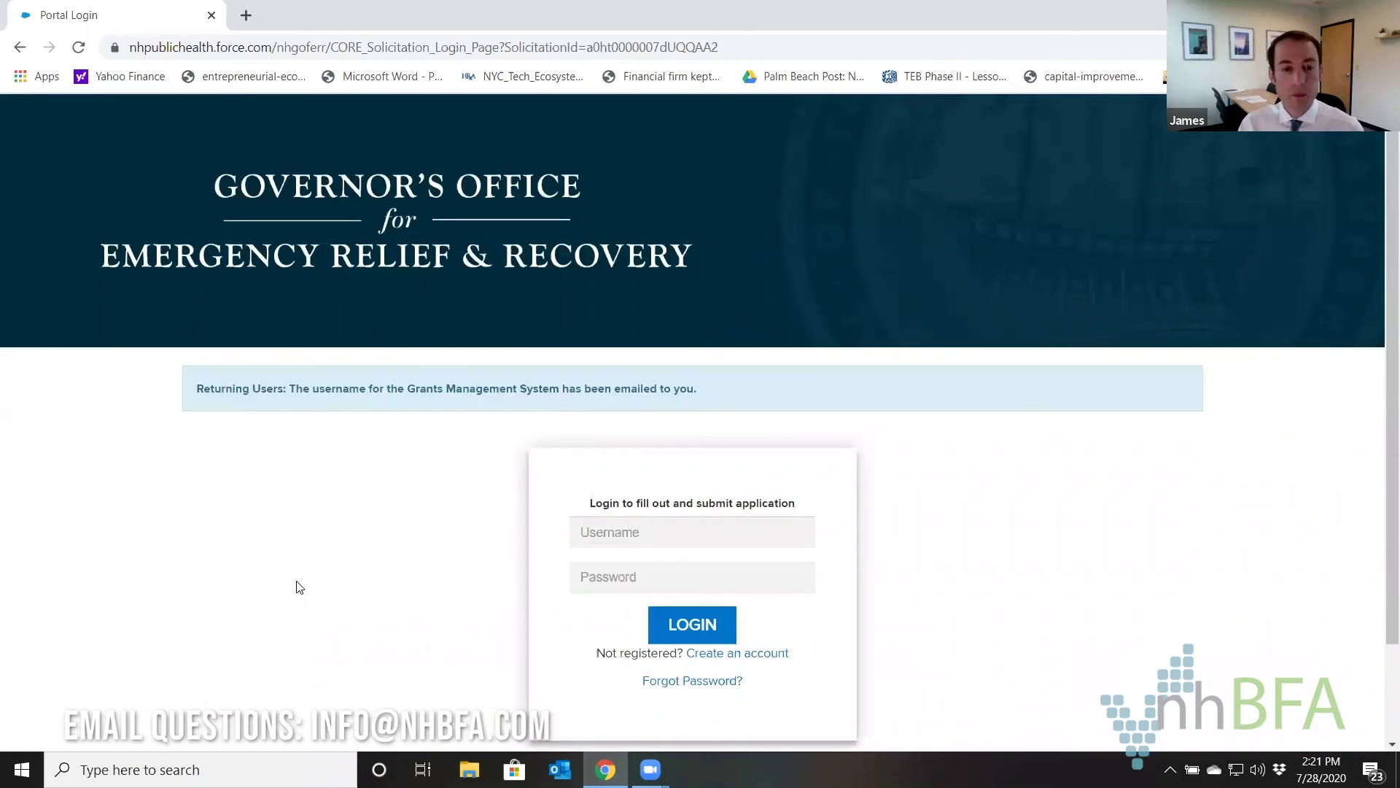
pyautogui.scroll(-1, 478, 348)
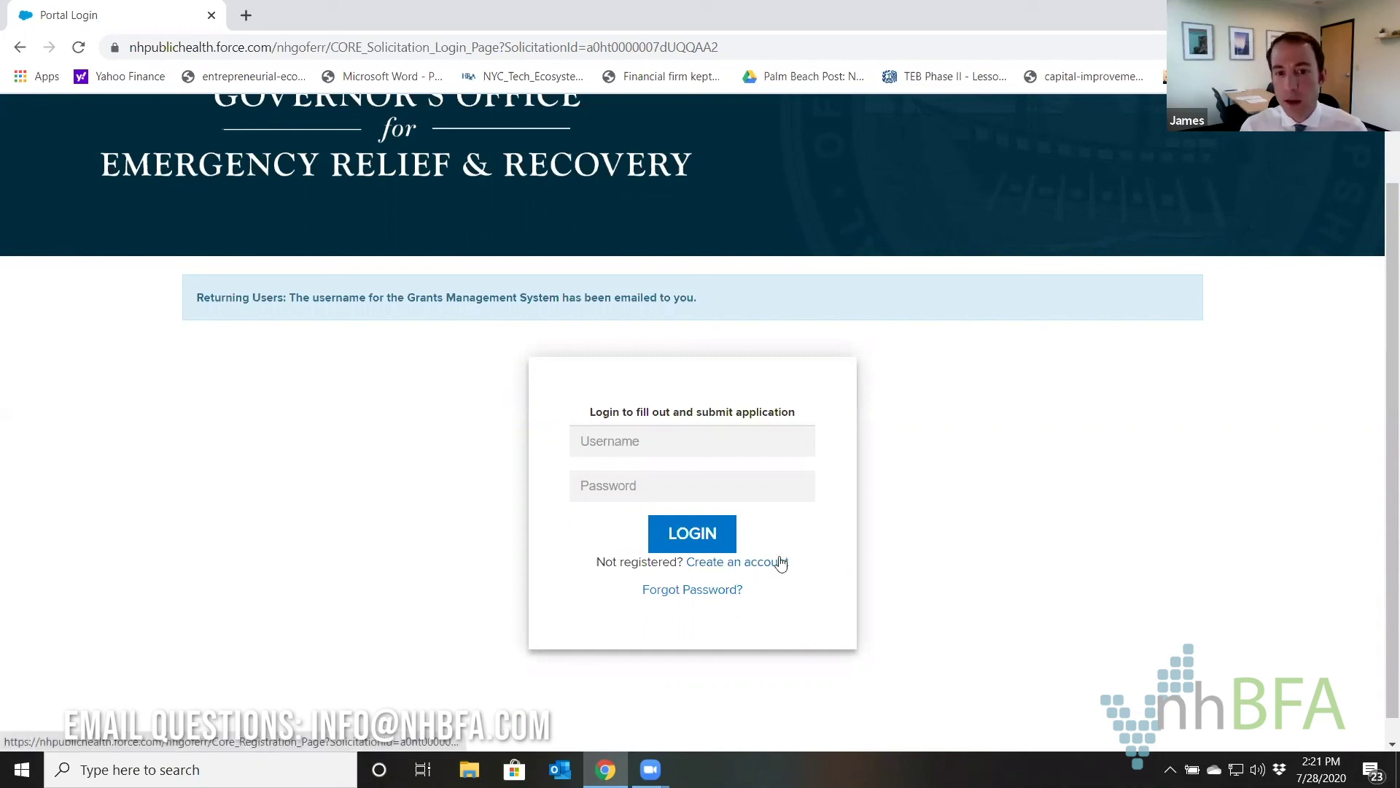
# Review the blank new-account registration form, then go back to the portal sign-in page.
pyautogui.click(760, 567)
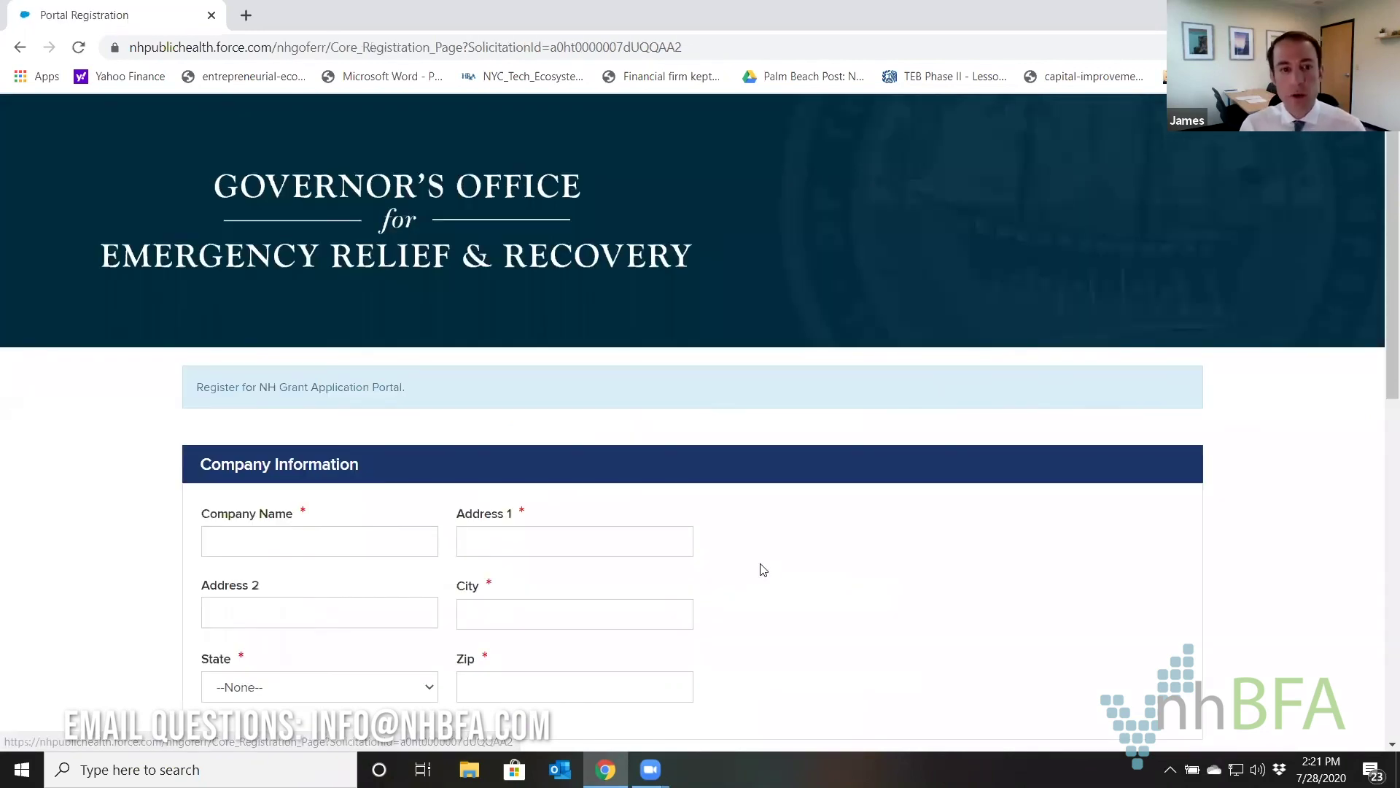
pyautogui.scroll(-2, 751, 460)
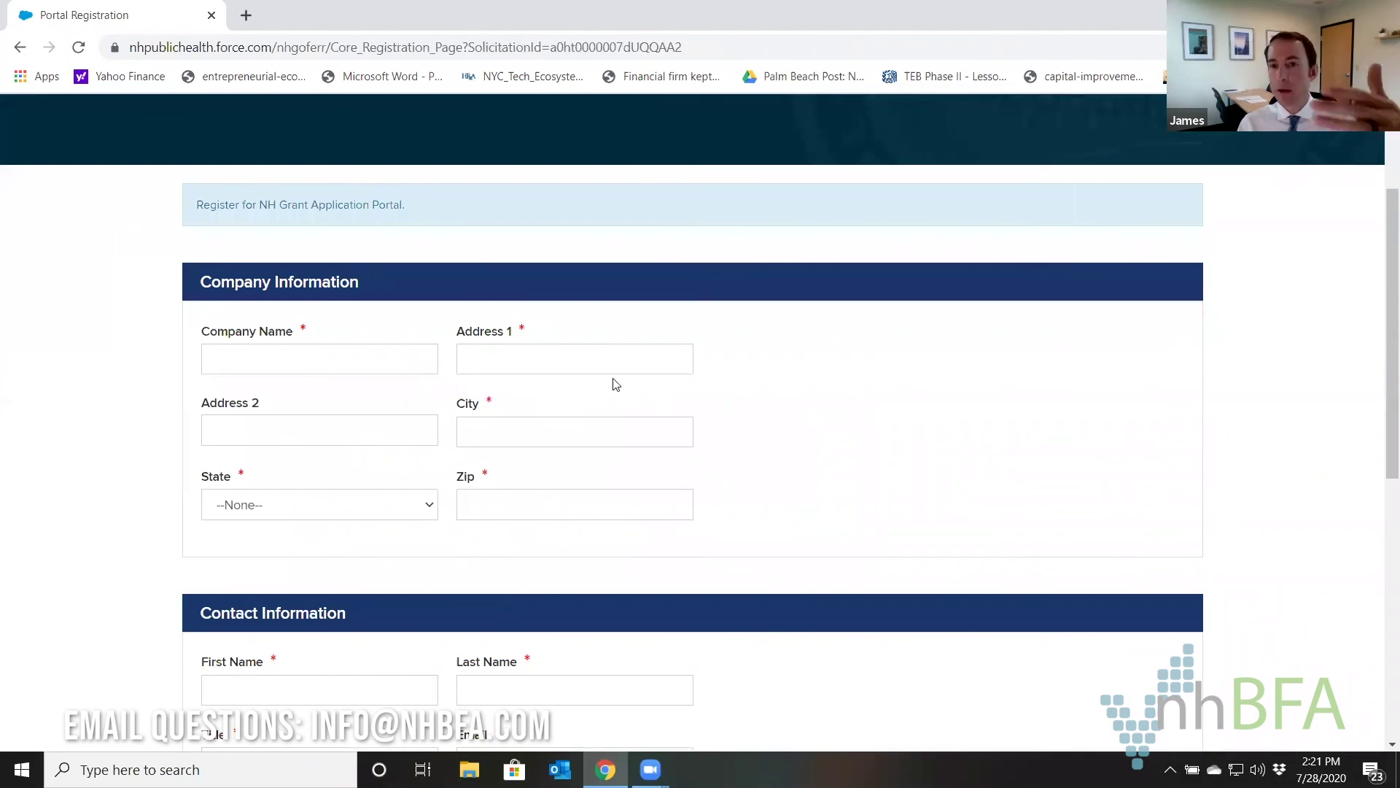
pyautogui.scroll(-2, 504, 357)
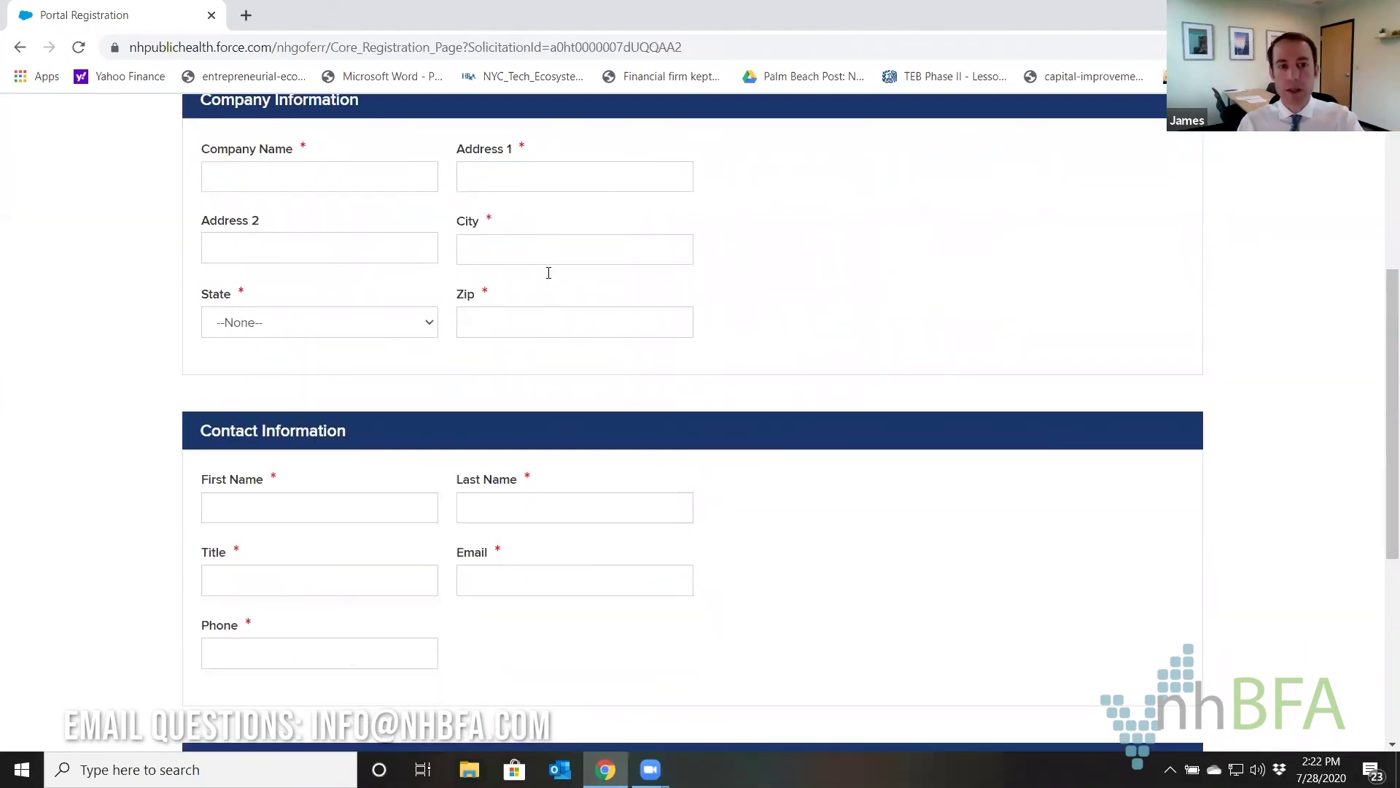
pyautogui.scroll(-3, 460, 563)
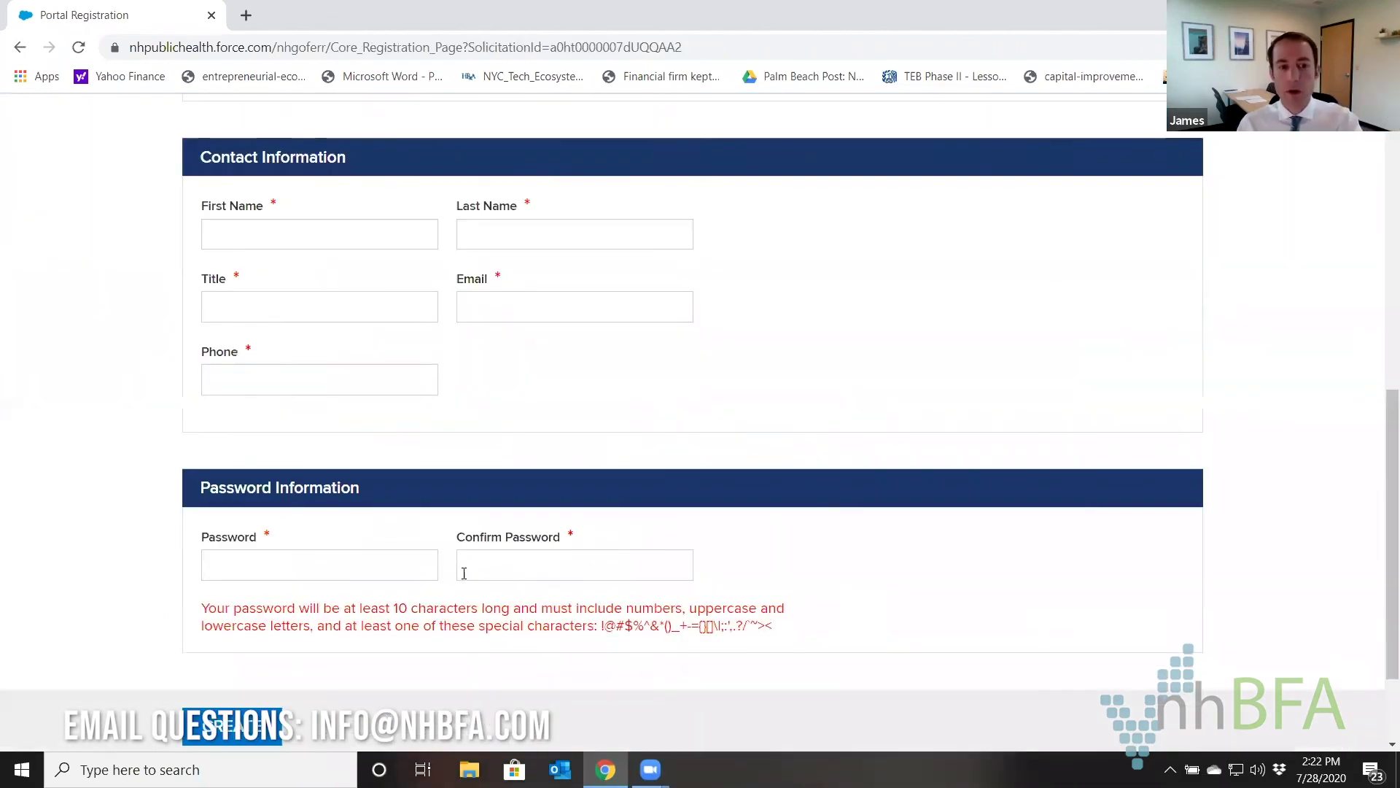
pyautogui.scroll(-2, 534, 555)
pyautogui.scroll(2, 537, 560)
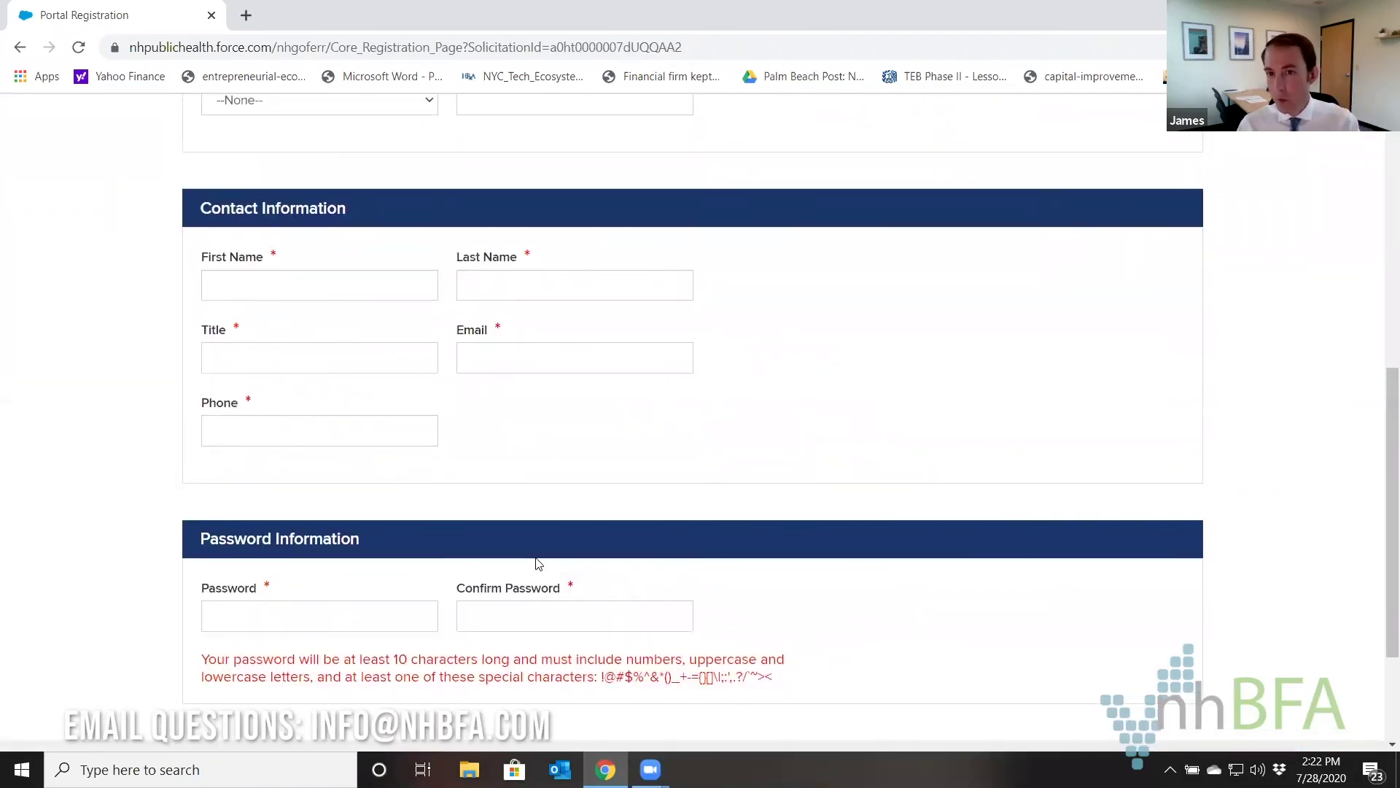
pyautogui.scroll(3, 519, 551)
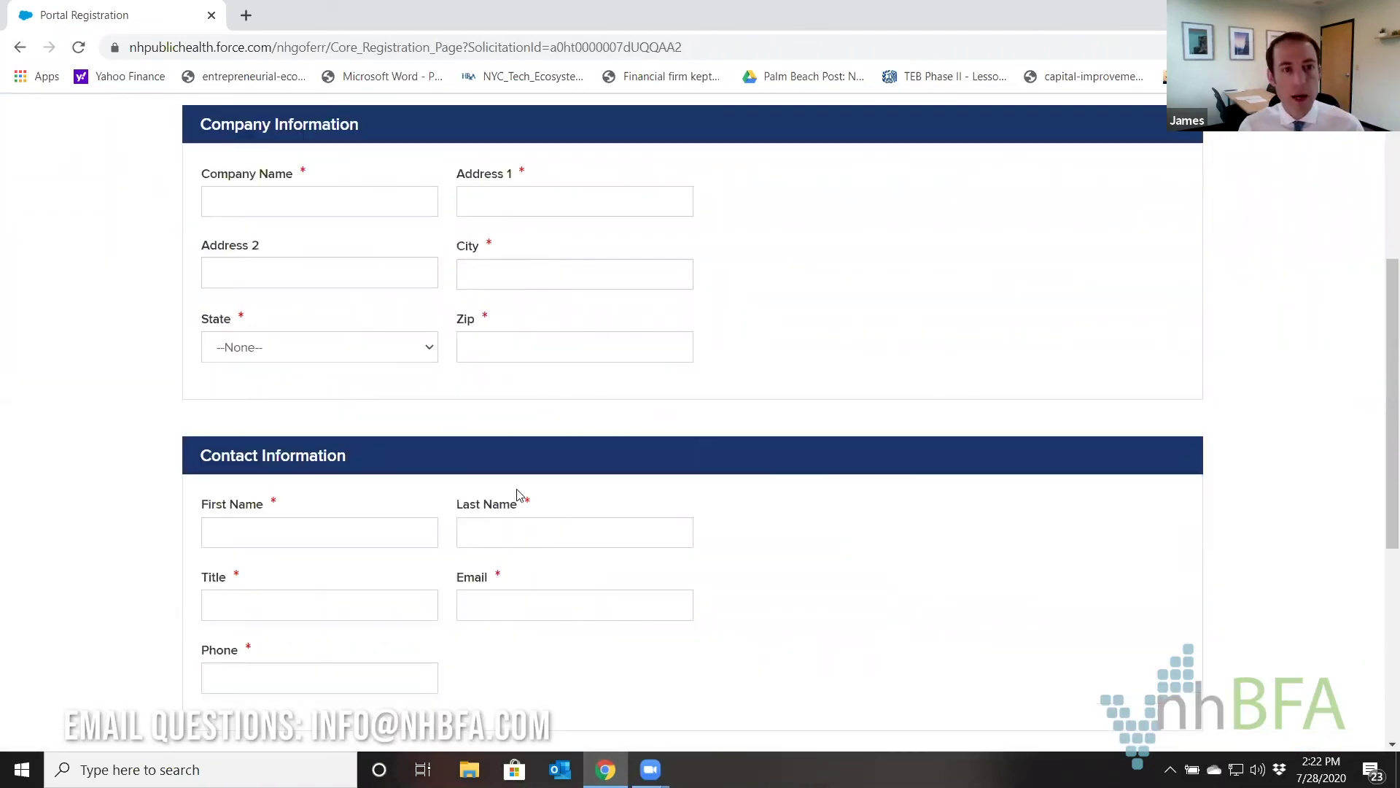
pyautogui.click(19, 49)
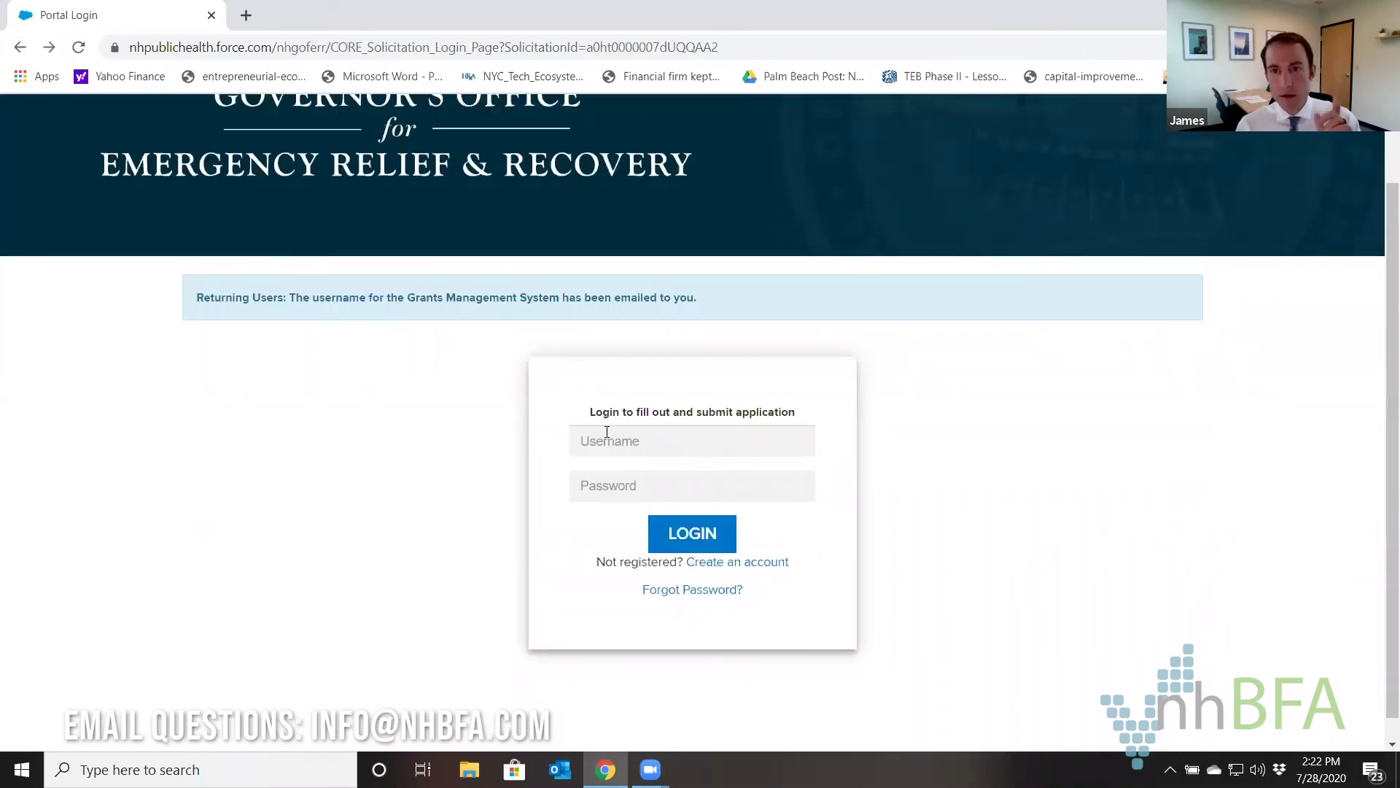
# Log in to the Grants Portal with the account username and password.
pyautogui.click(611, 442)
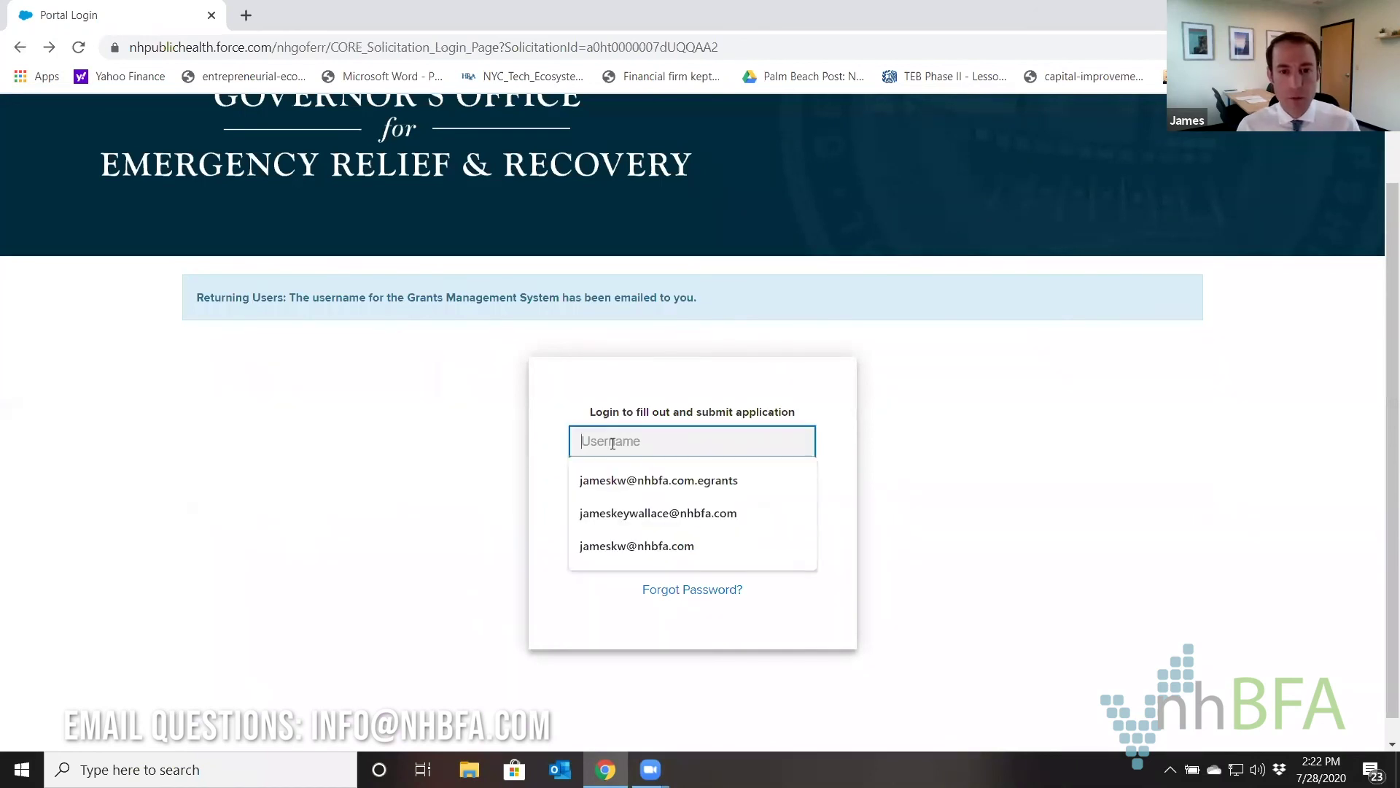
pyautogui.click(518, 385)
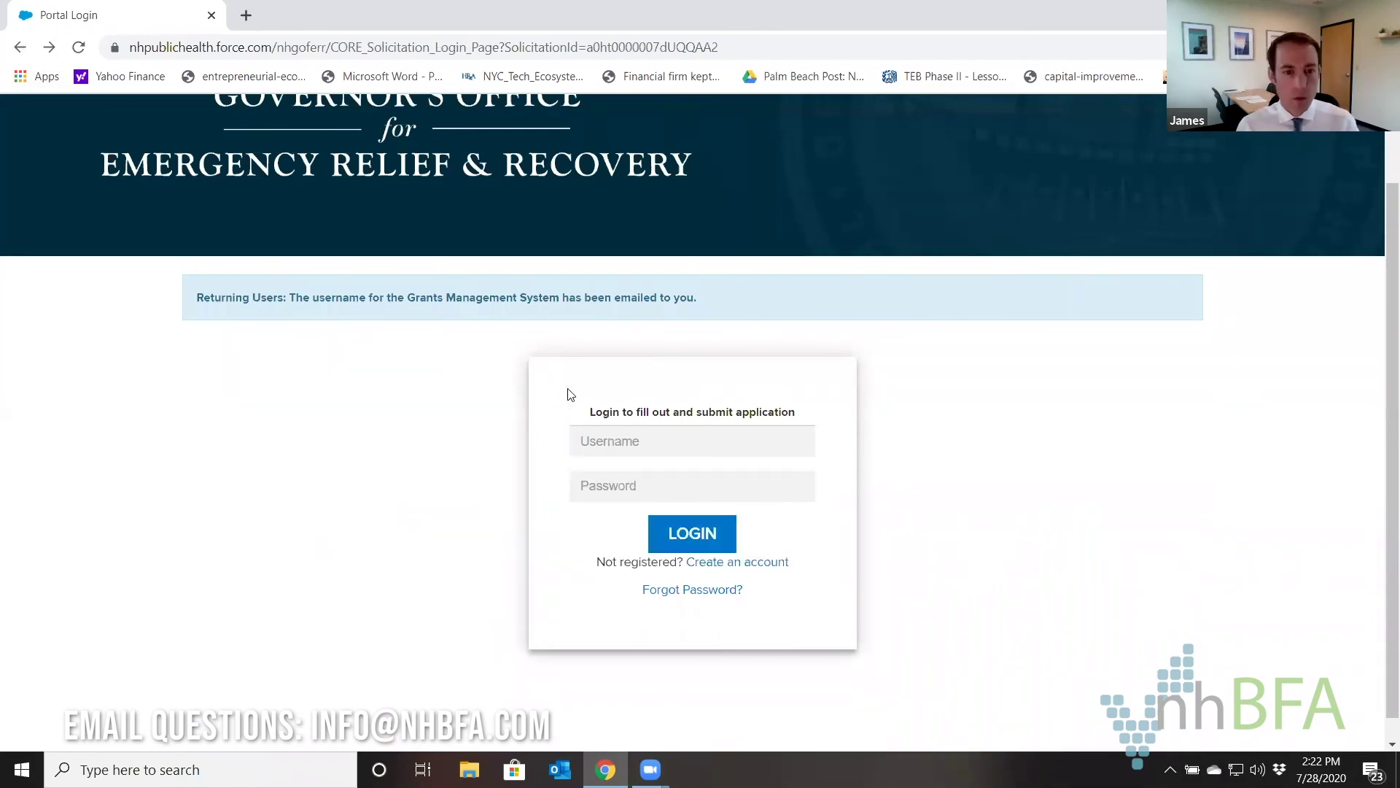
pyautogui.click(664, 444)
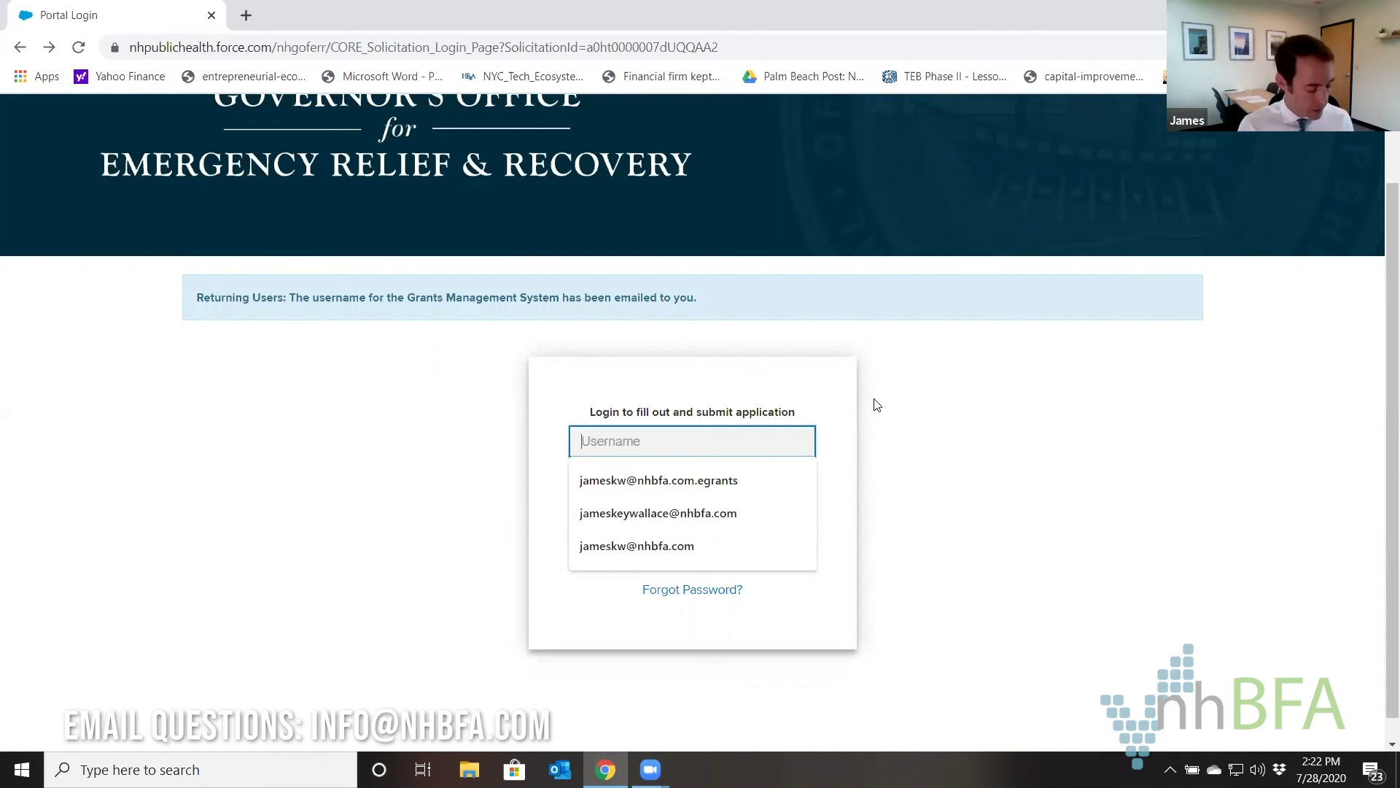
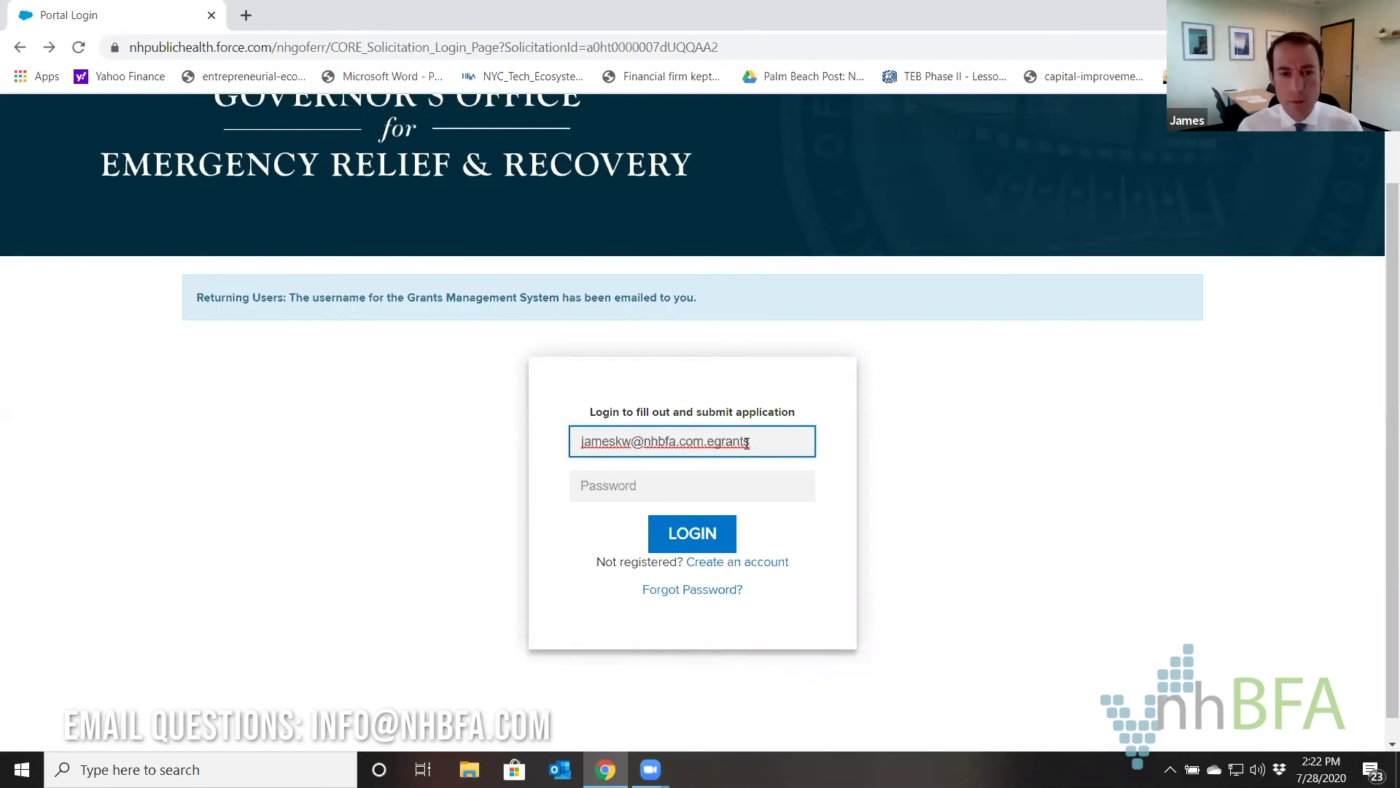
pyautogui.click(629, 482)
pyautogui.write('*')
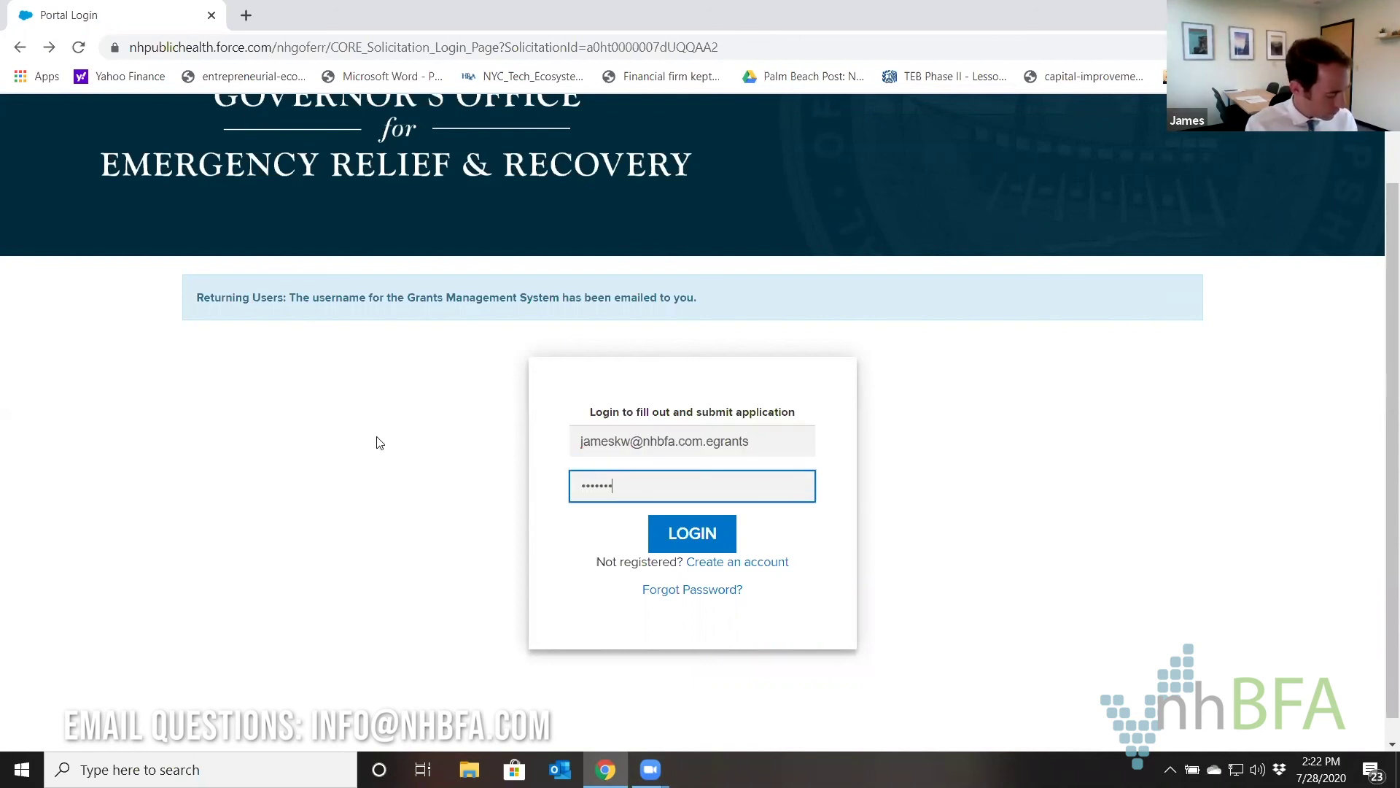
pyautogui.press('Return')
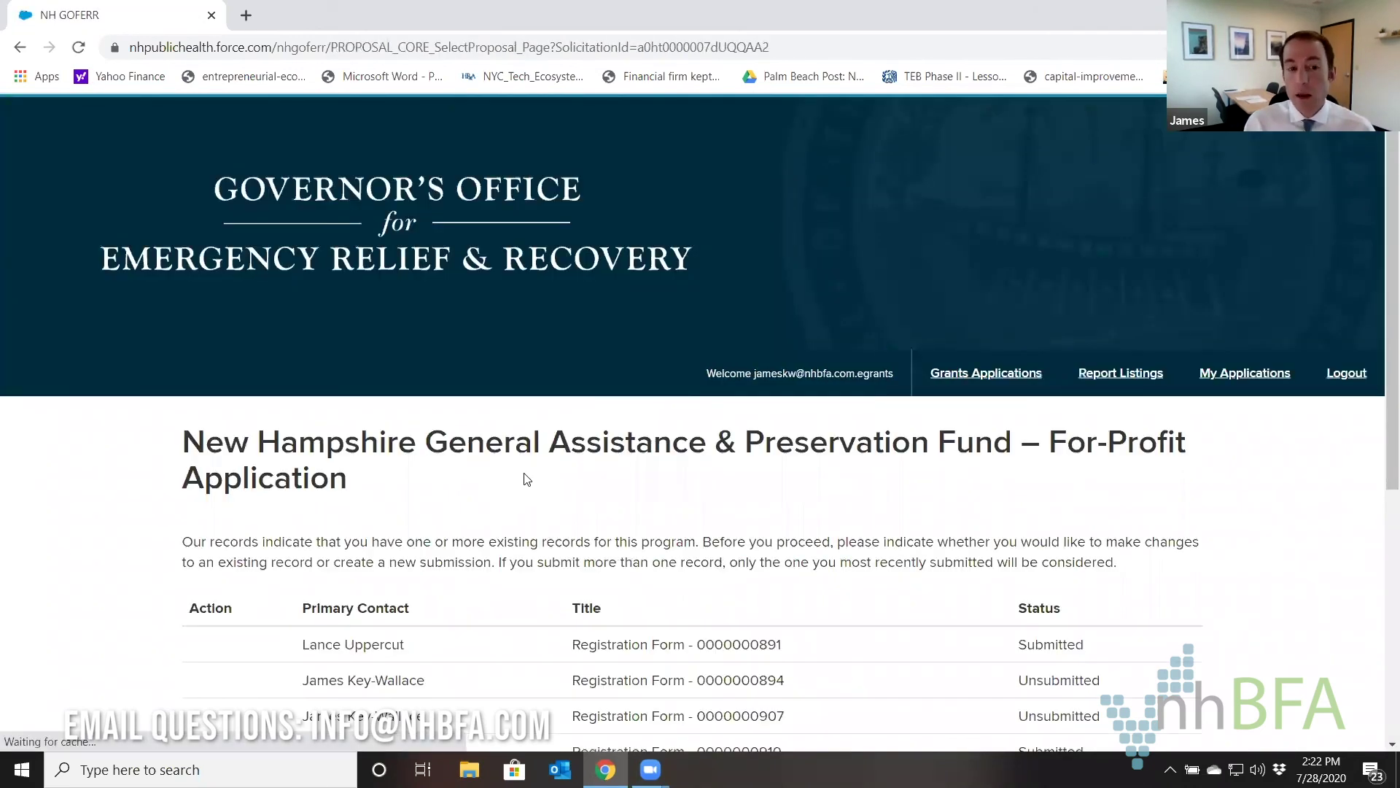
pyautogui.scroll(-3, 562, 452)
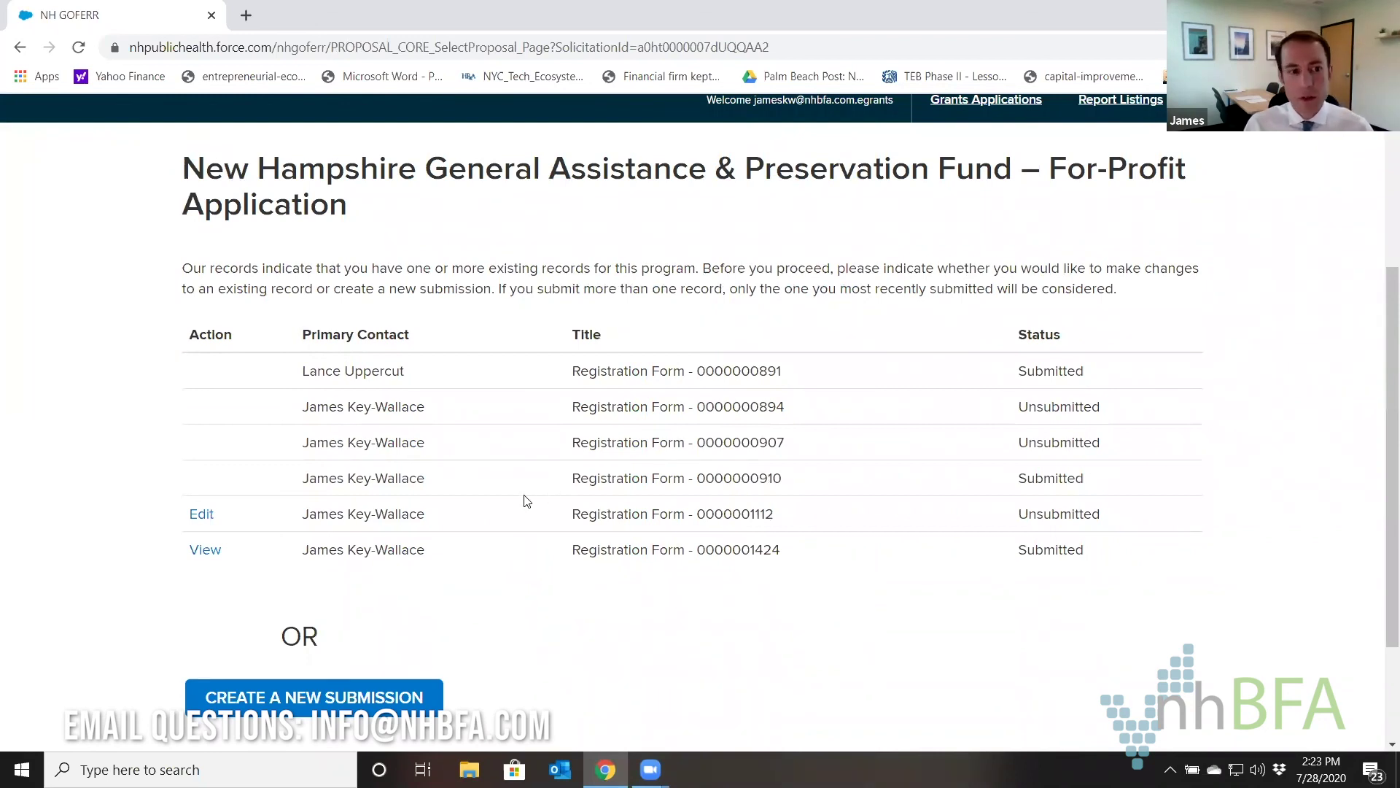
pyautogui.scroll(-2, 580, 422)
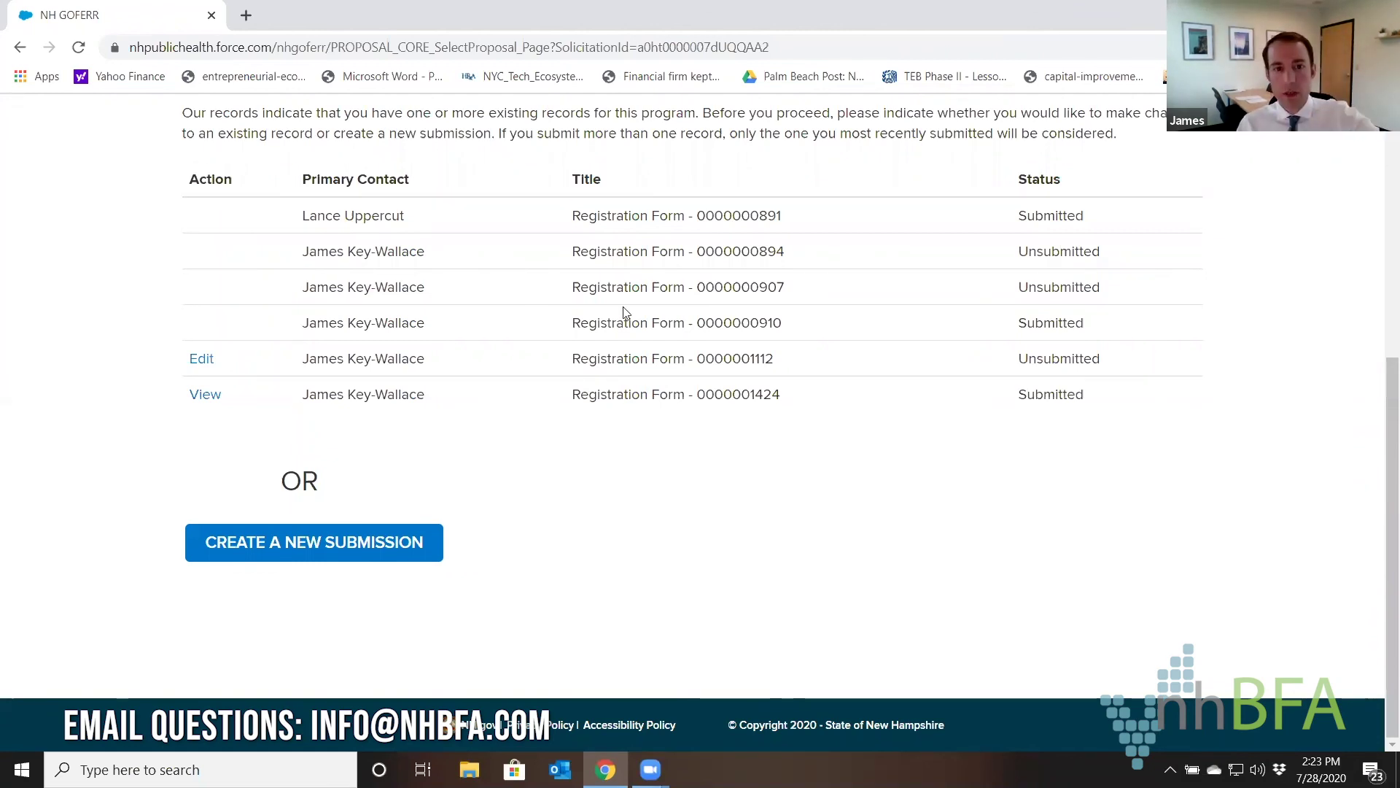
# Create a new GAP Fund submission and open the Add a Contact form from Contact Information.
pyautogui.click(306, 559)
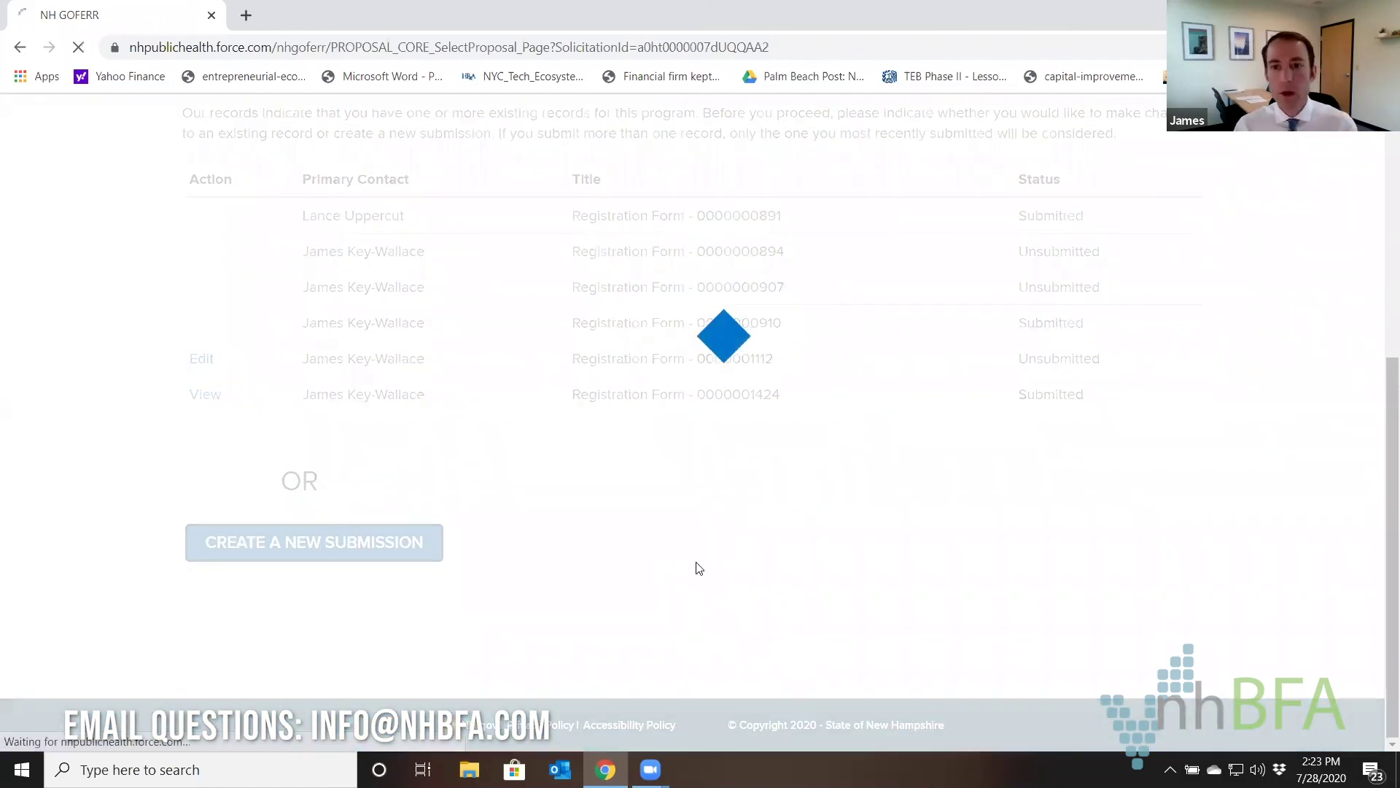
pyautogui.scroll(-3, 717, 428)
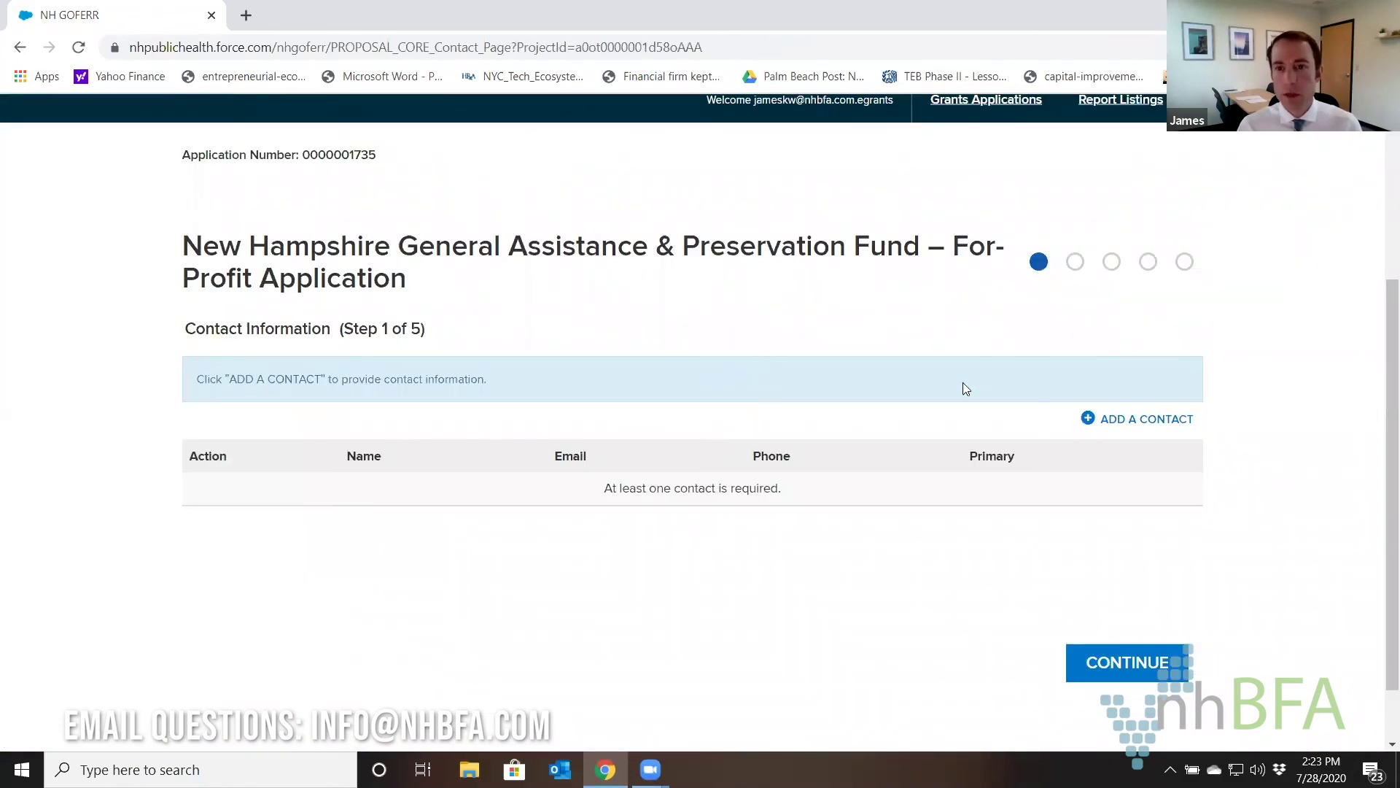
pyautogui.scroll(2, 963, 387)
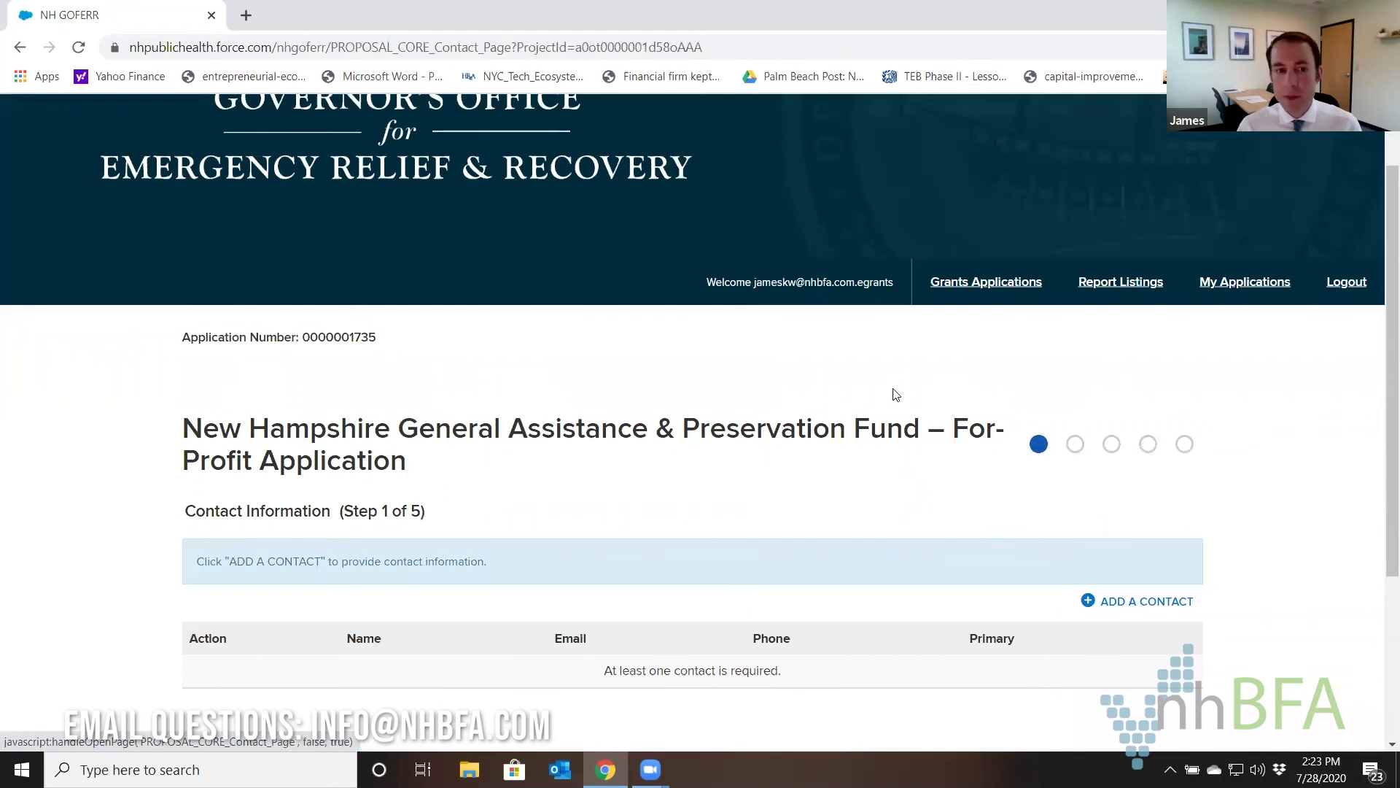
pyautogui.scroll(-1, 897, 386)
pyautogui.scroll(-2, 897, 386)
pyautogui.scroll(1, 944, 350)
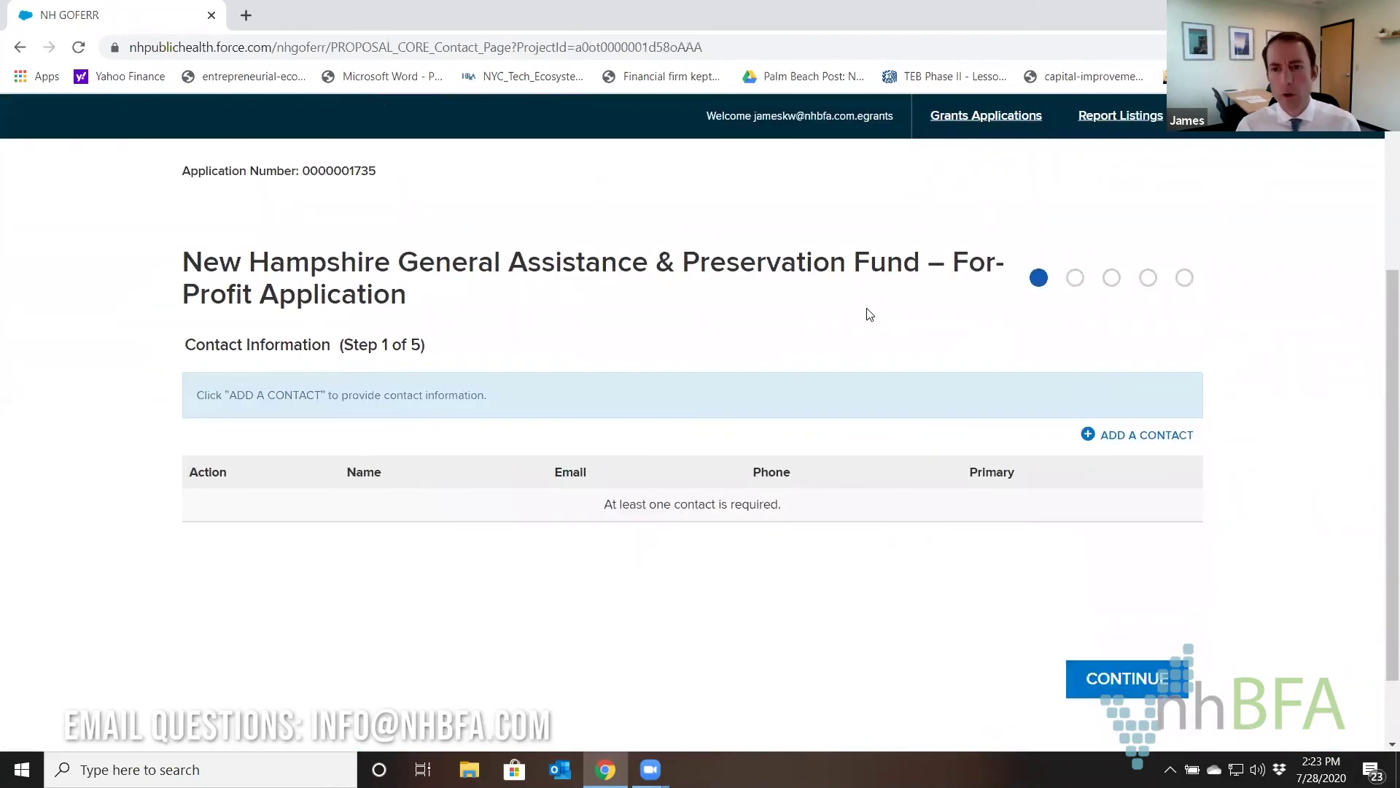
pyautogui.click(1097, 443)
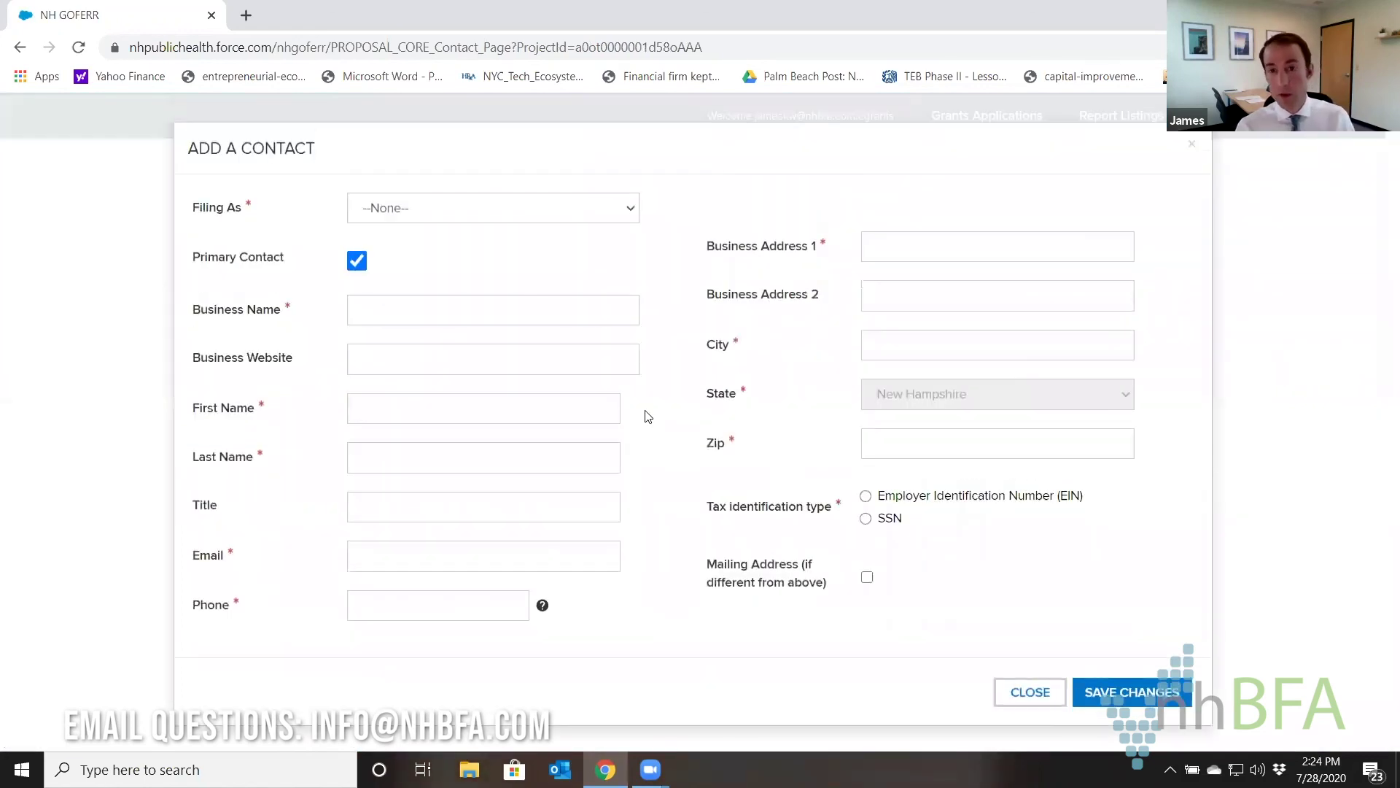
pyautogui.click(629, 212)
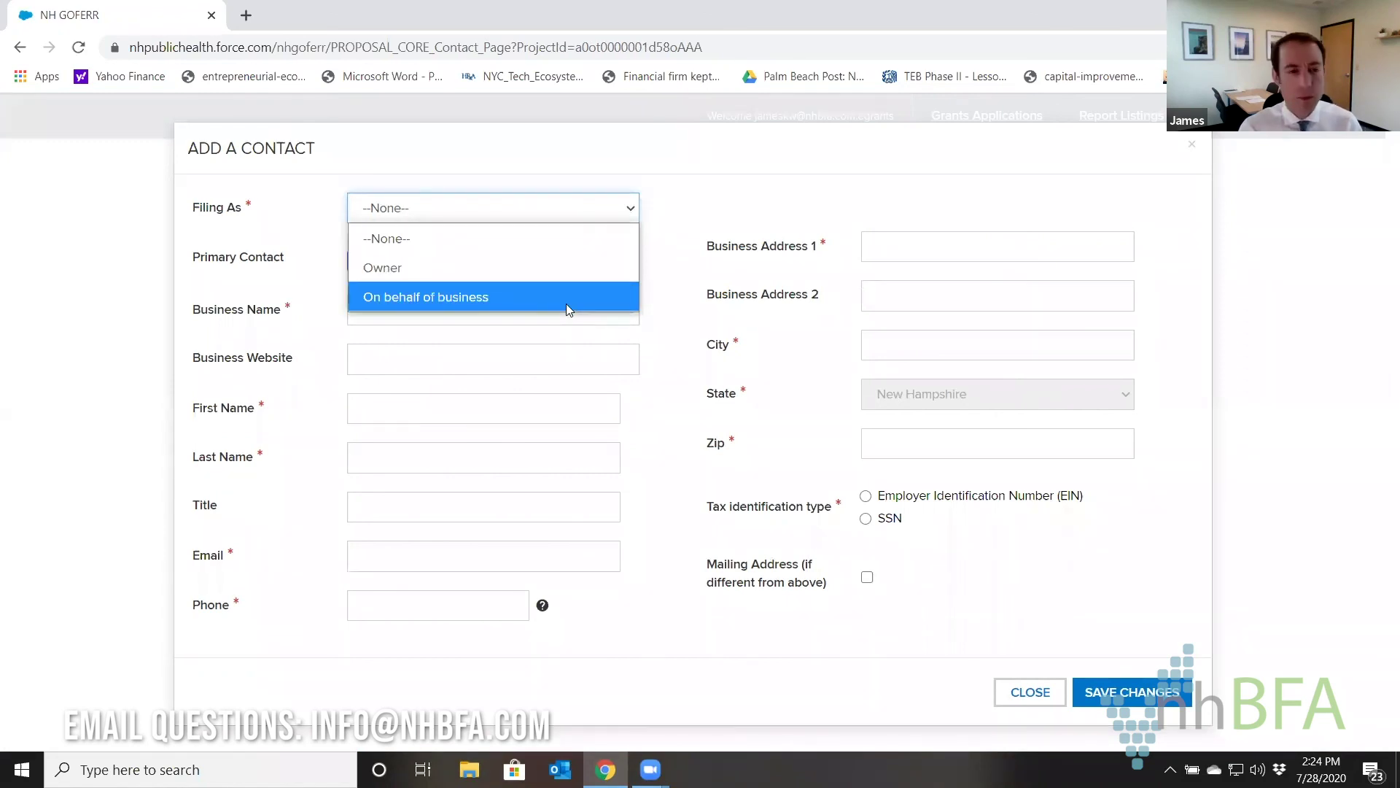
pyautogui.click(565, 269)
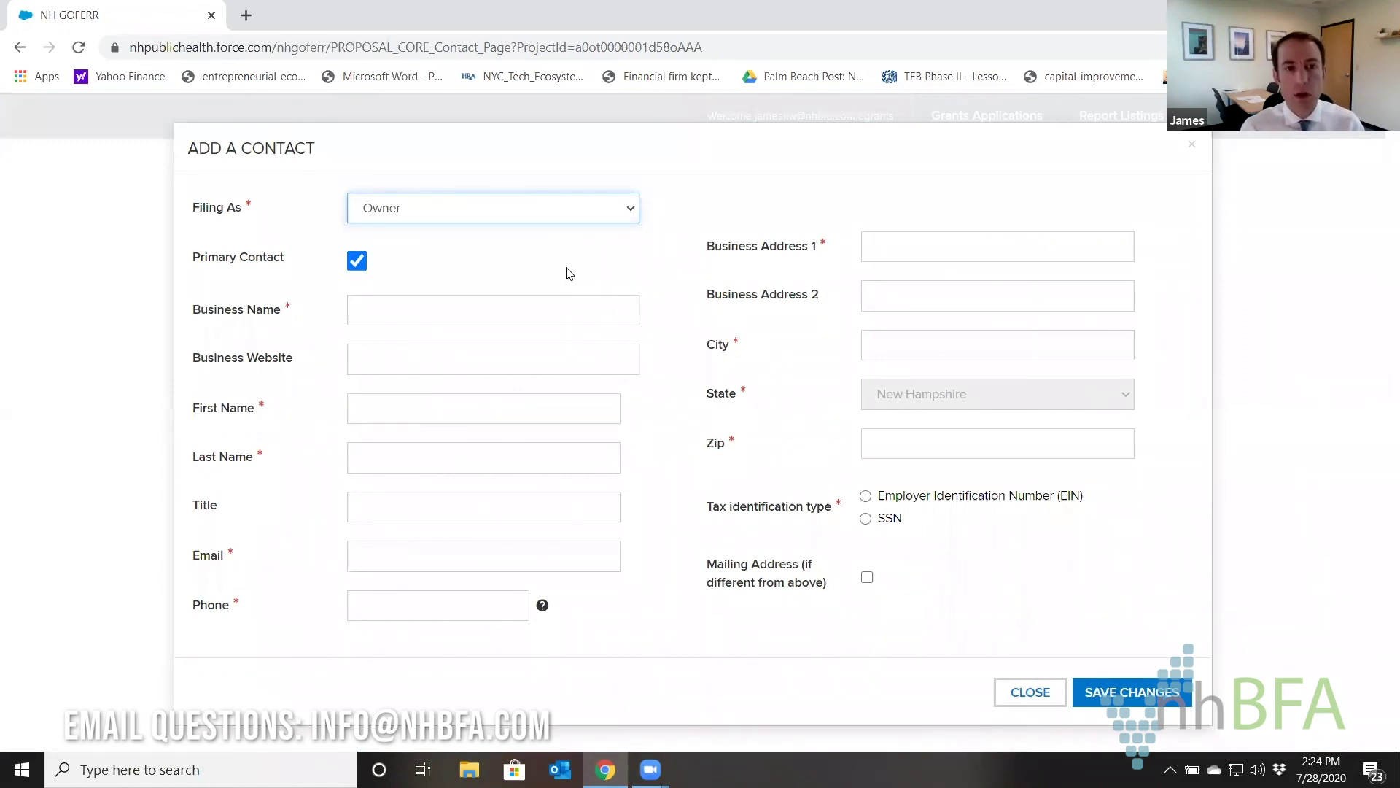
pyautogui.click(541, 316)
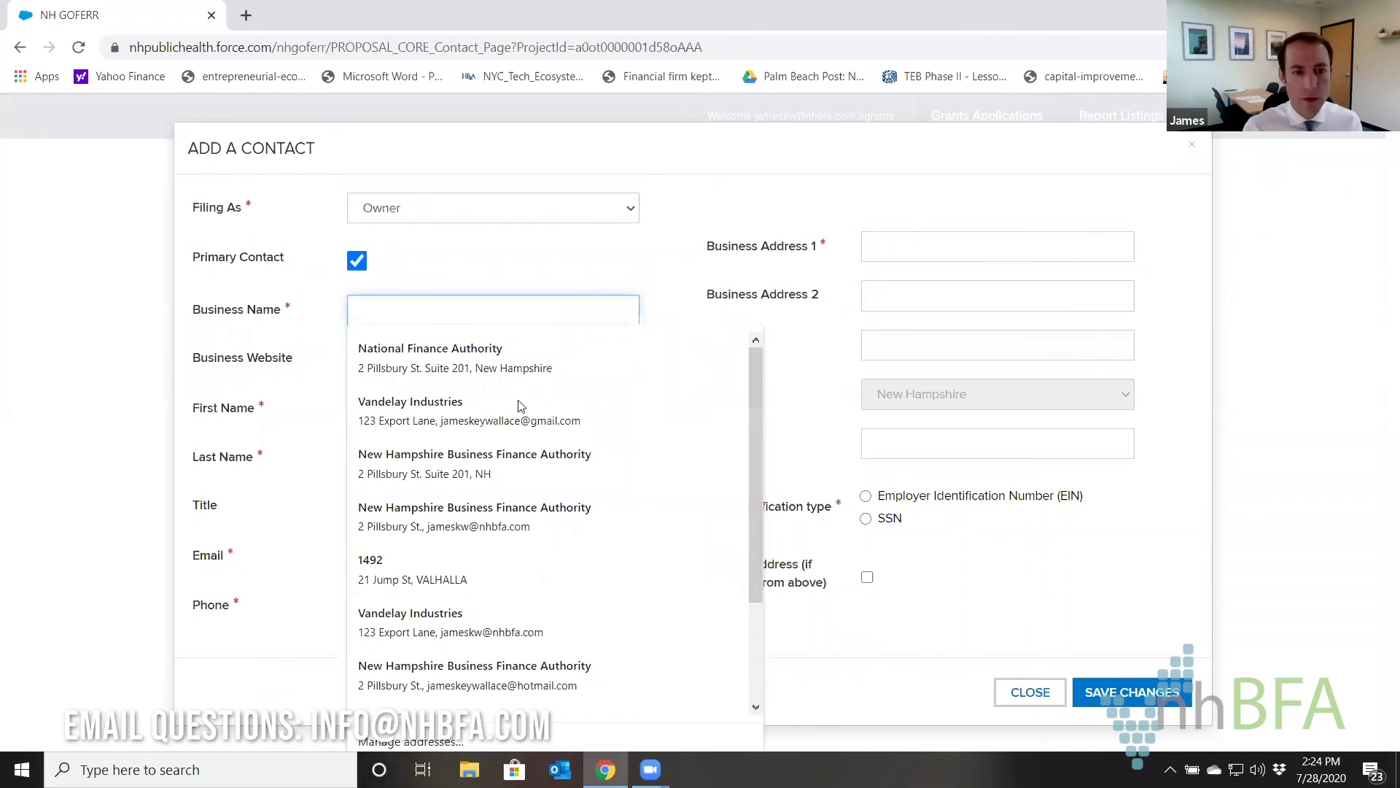
pyautogui.click(502, 472)
pyautogui.press('Tab')
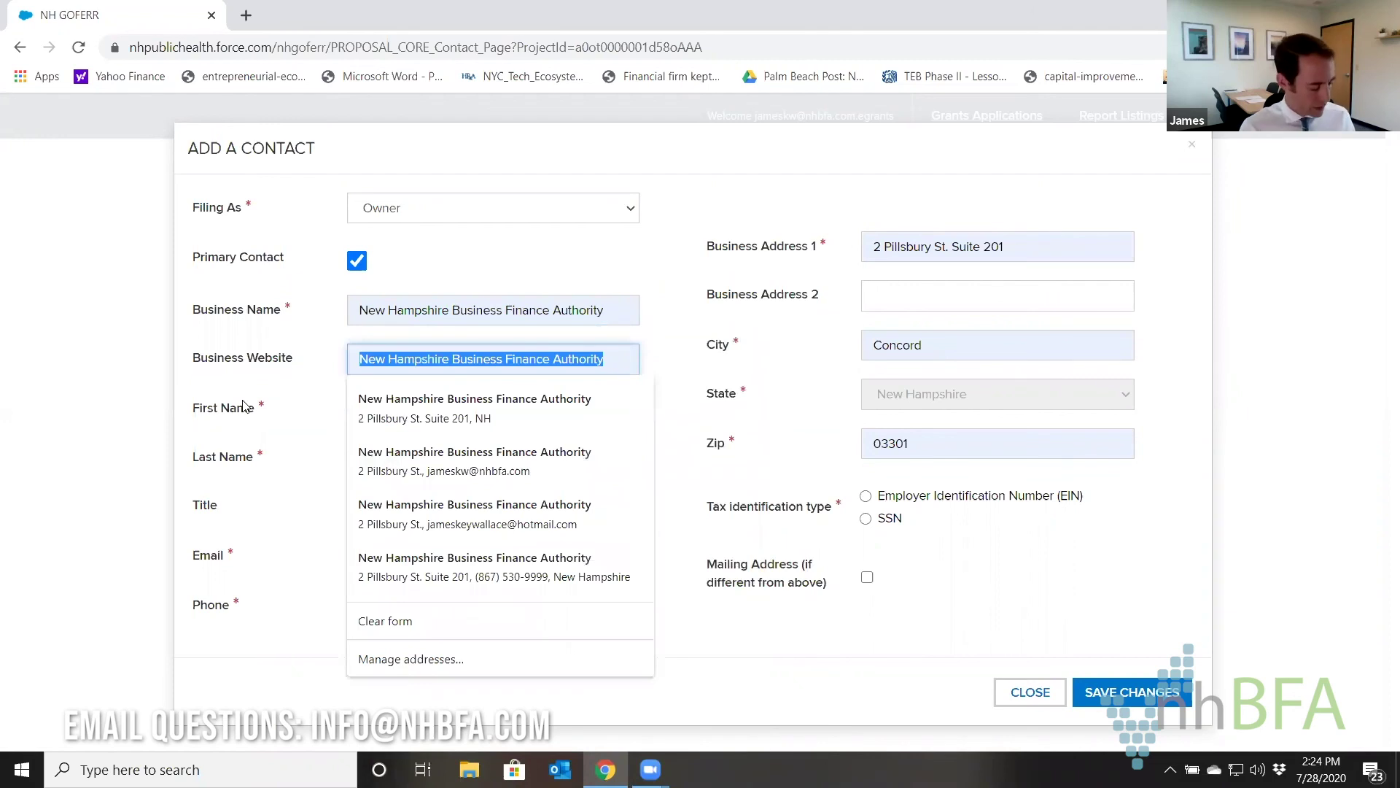
pyautogui.write('www.nhbfa.com')
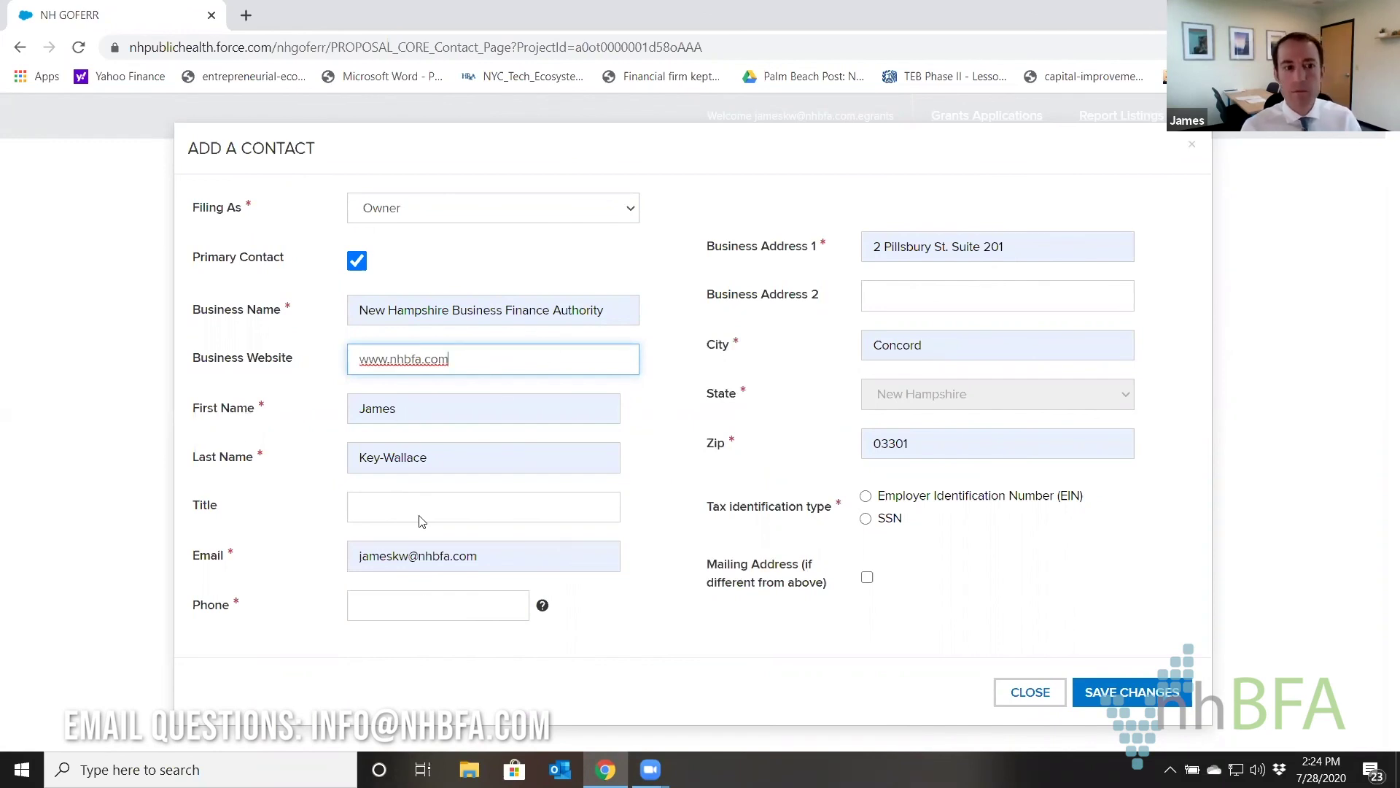
pyautogui.click(426, 605)
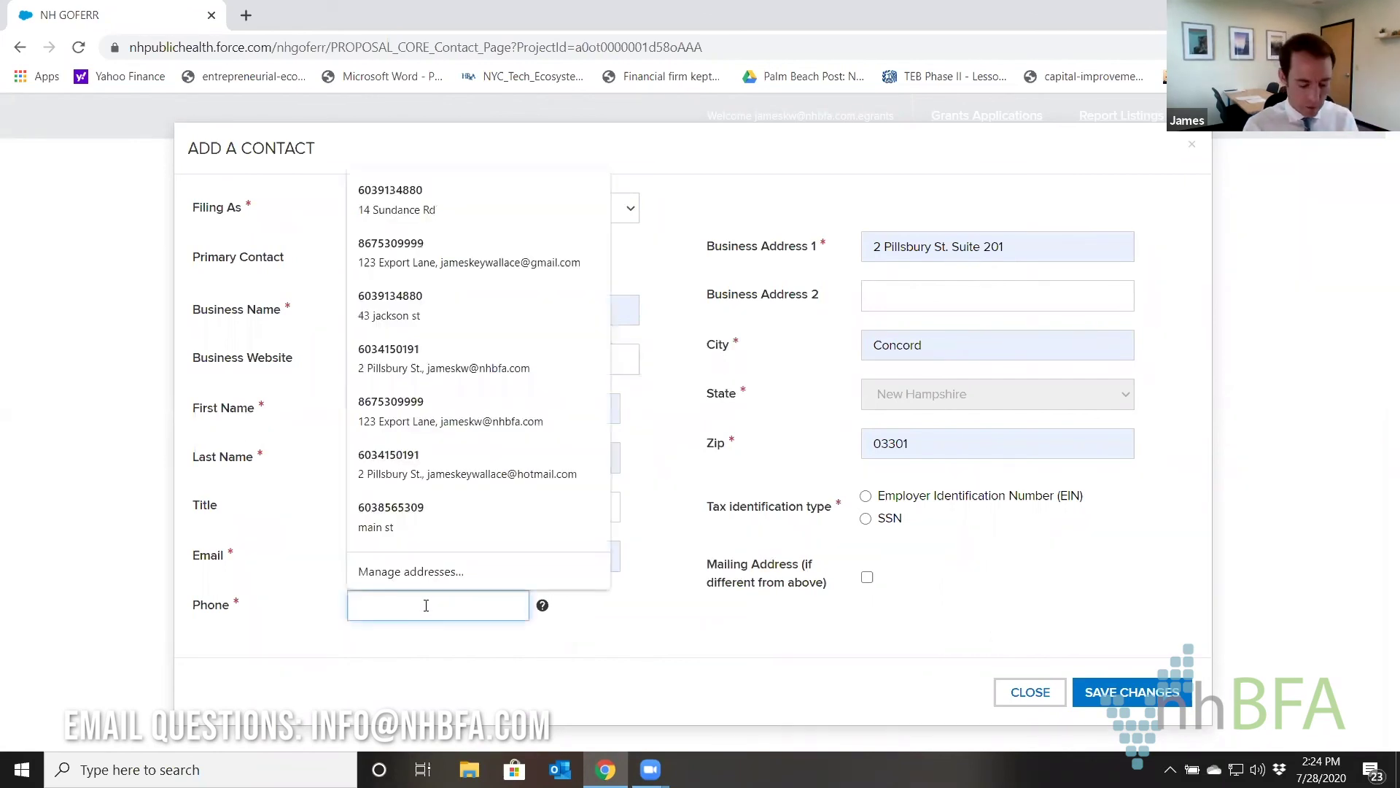
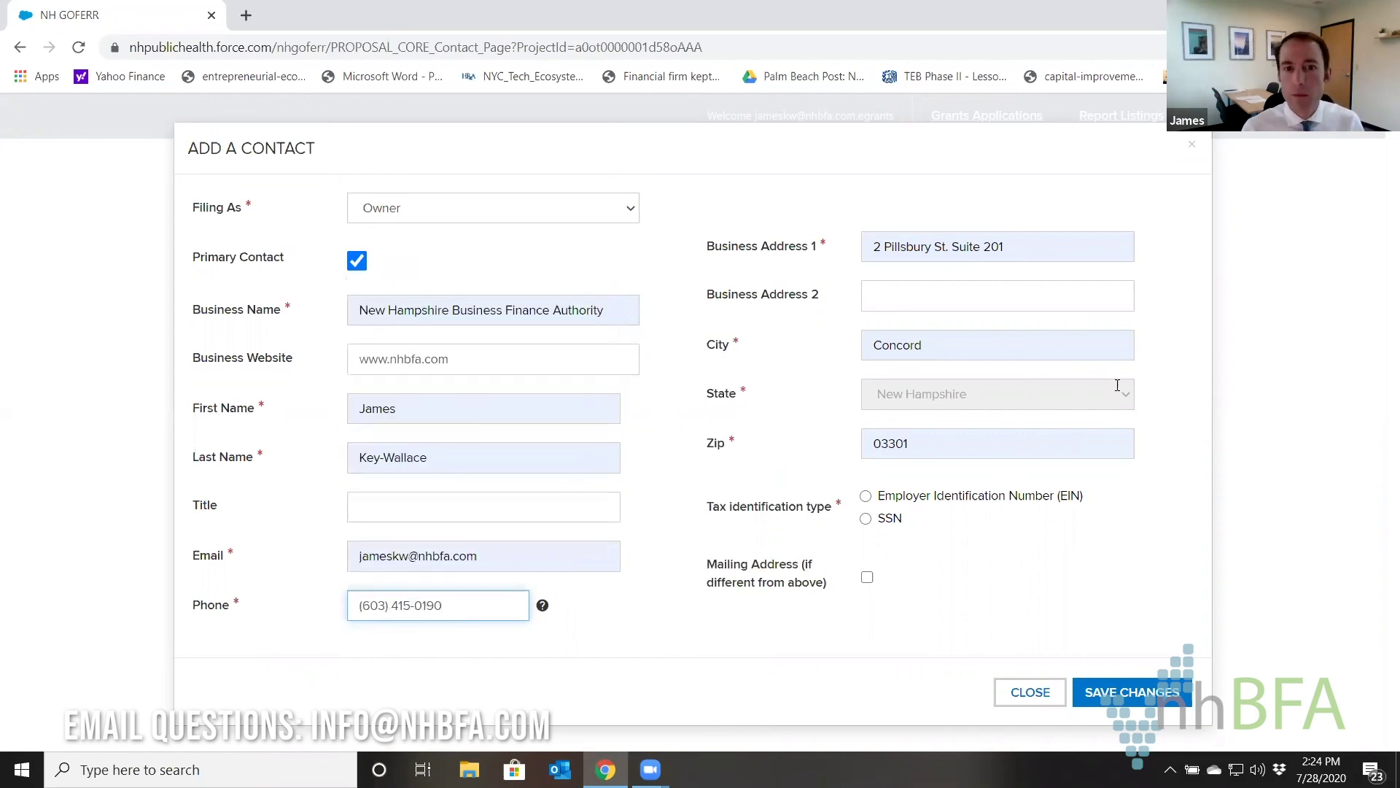
# Set the tax ID type to SSN, enter the Social Security Number, save the contact and continue to Step 2.
pyautogui.click(867, 499)
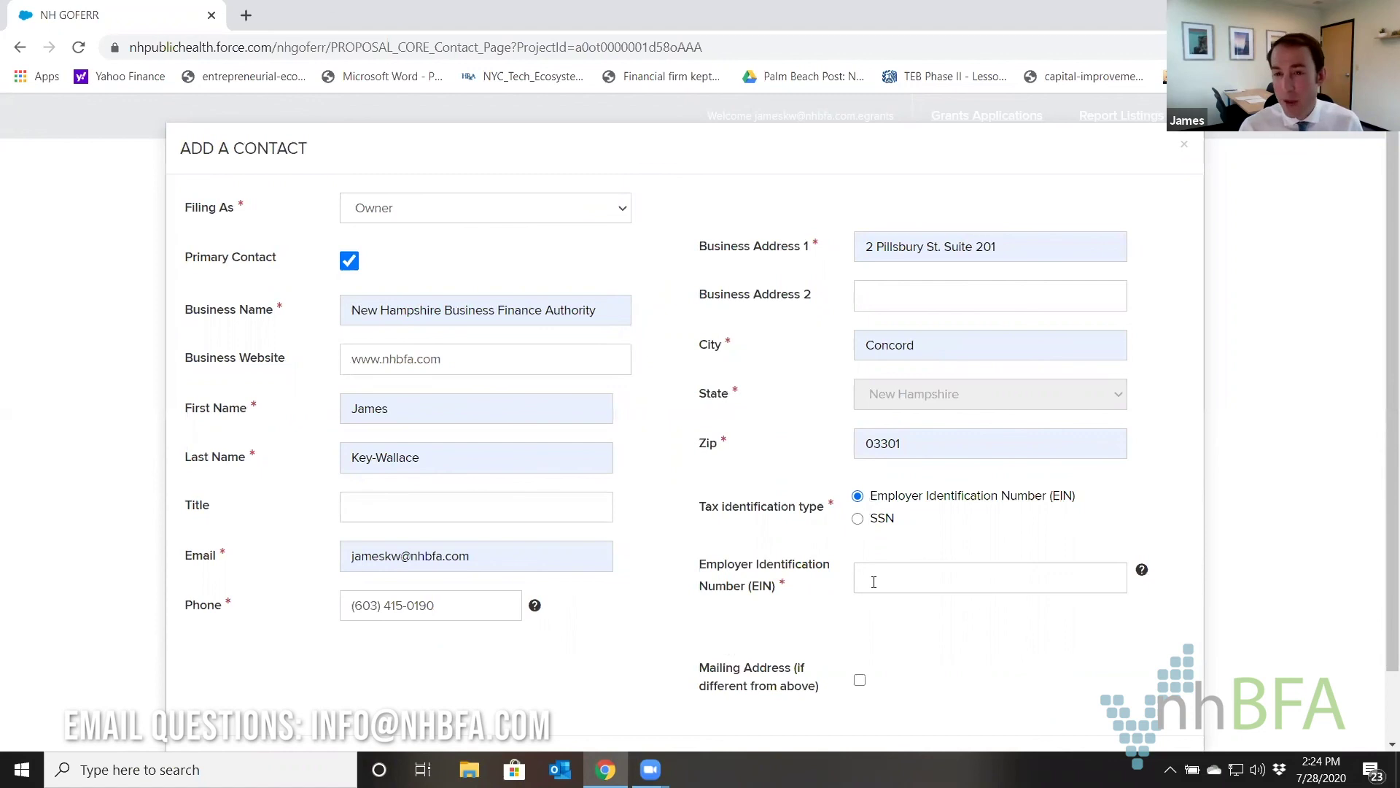
pyautogui.click(857, 519)
pyautogui.click(880, 575)
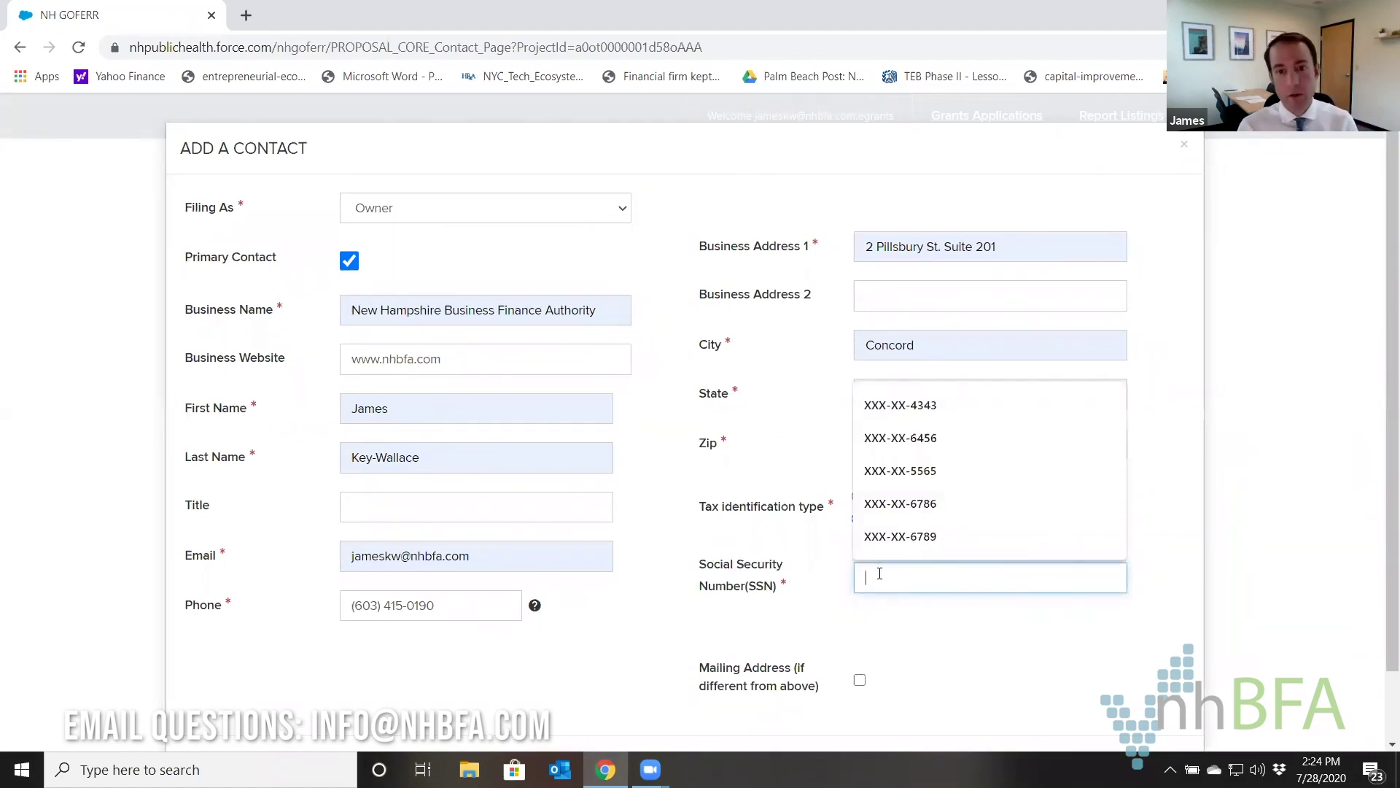
pyautogui.write('XXX-XX-7547')
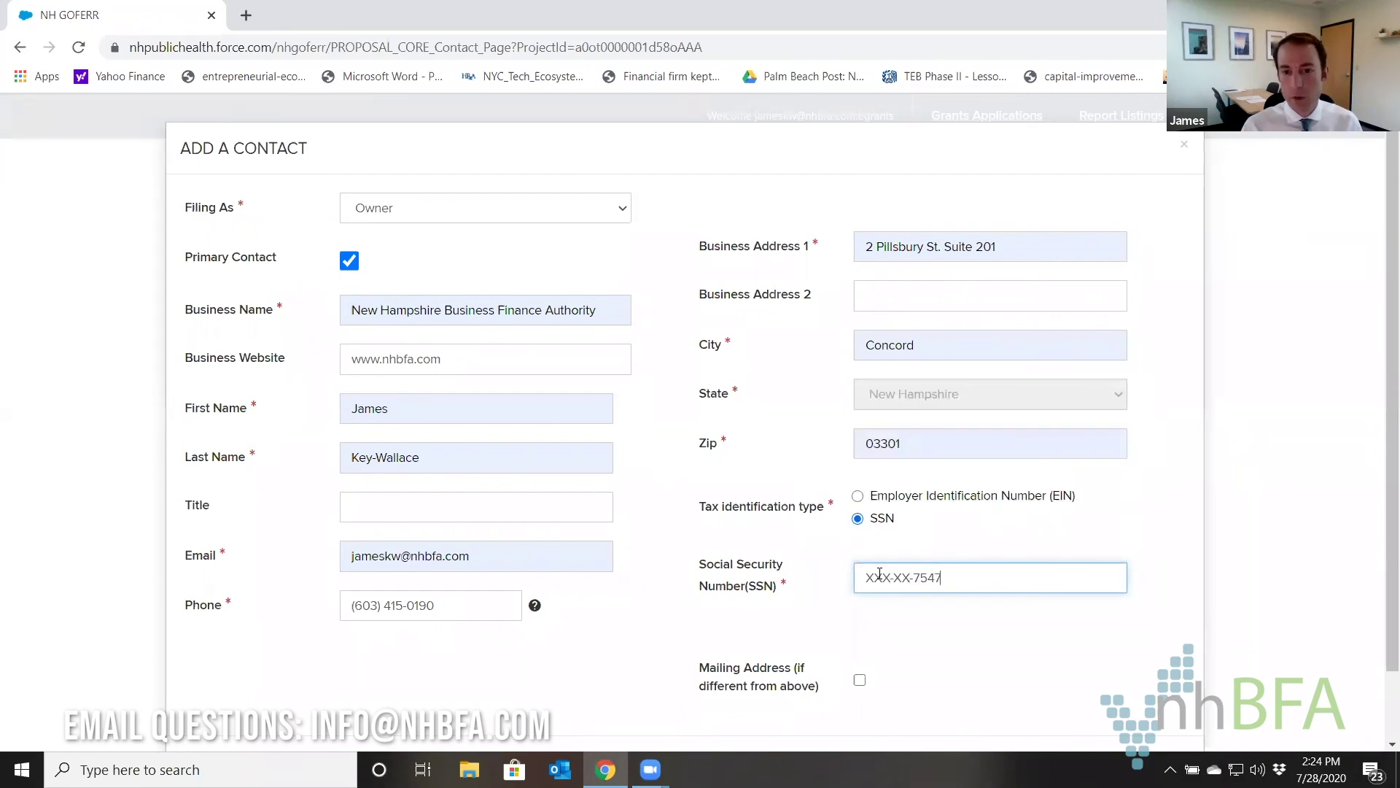
pyautogui.scroll(-1, 788, 465)
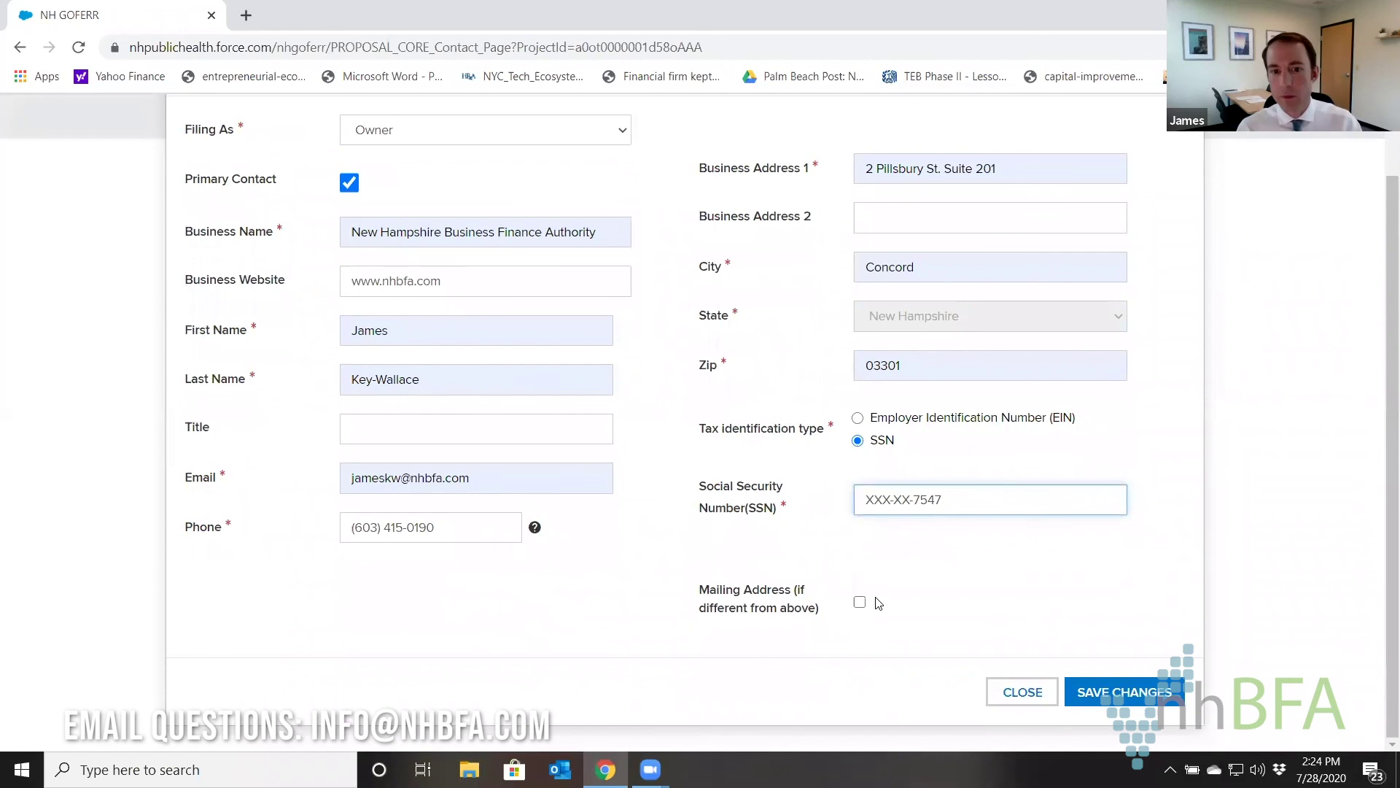
pyautogui.click(1094, 691)
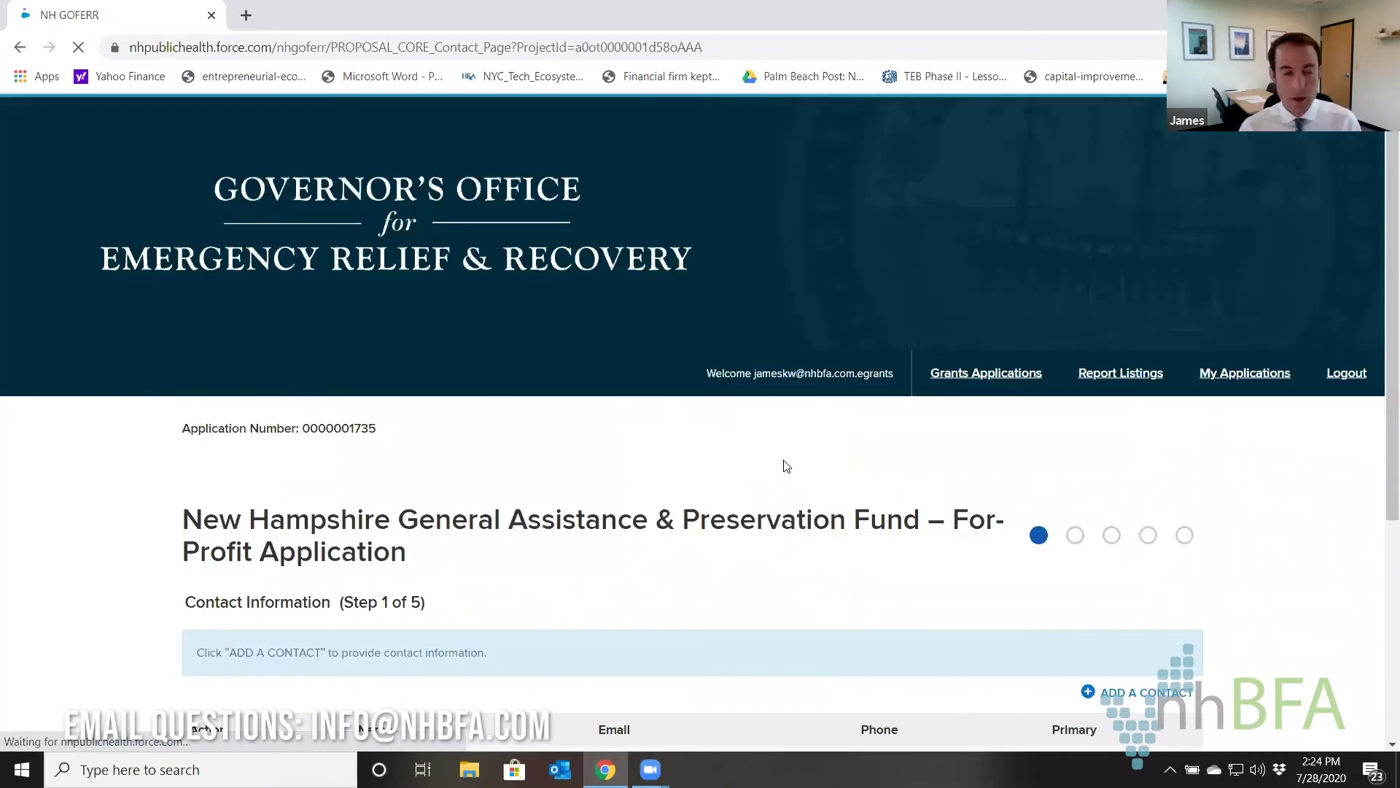
pyautogui.scroll(-4, 776, 453)
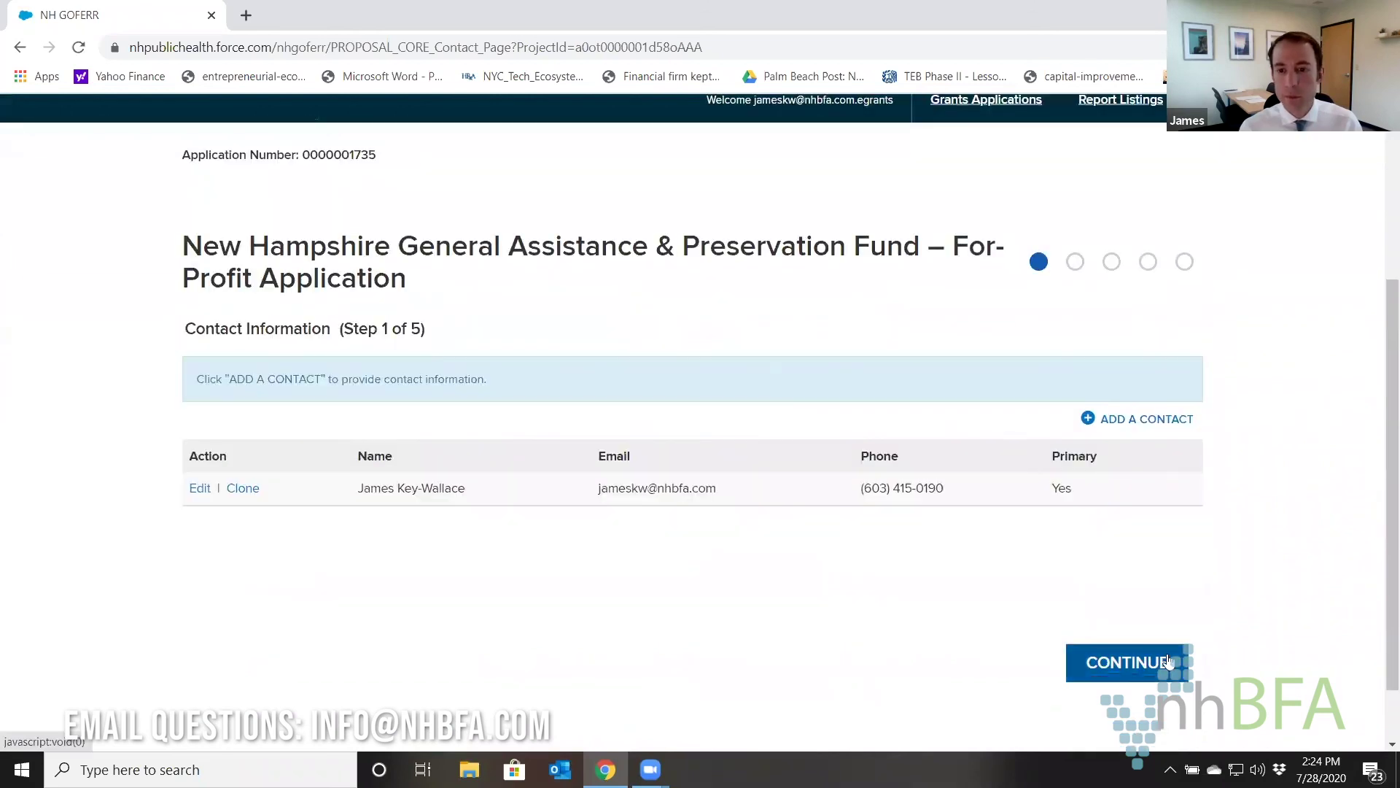
pyautogui.click(1168, 660)
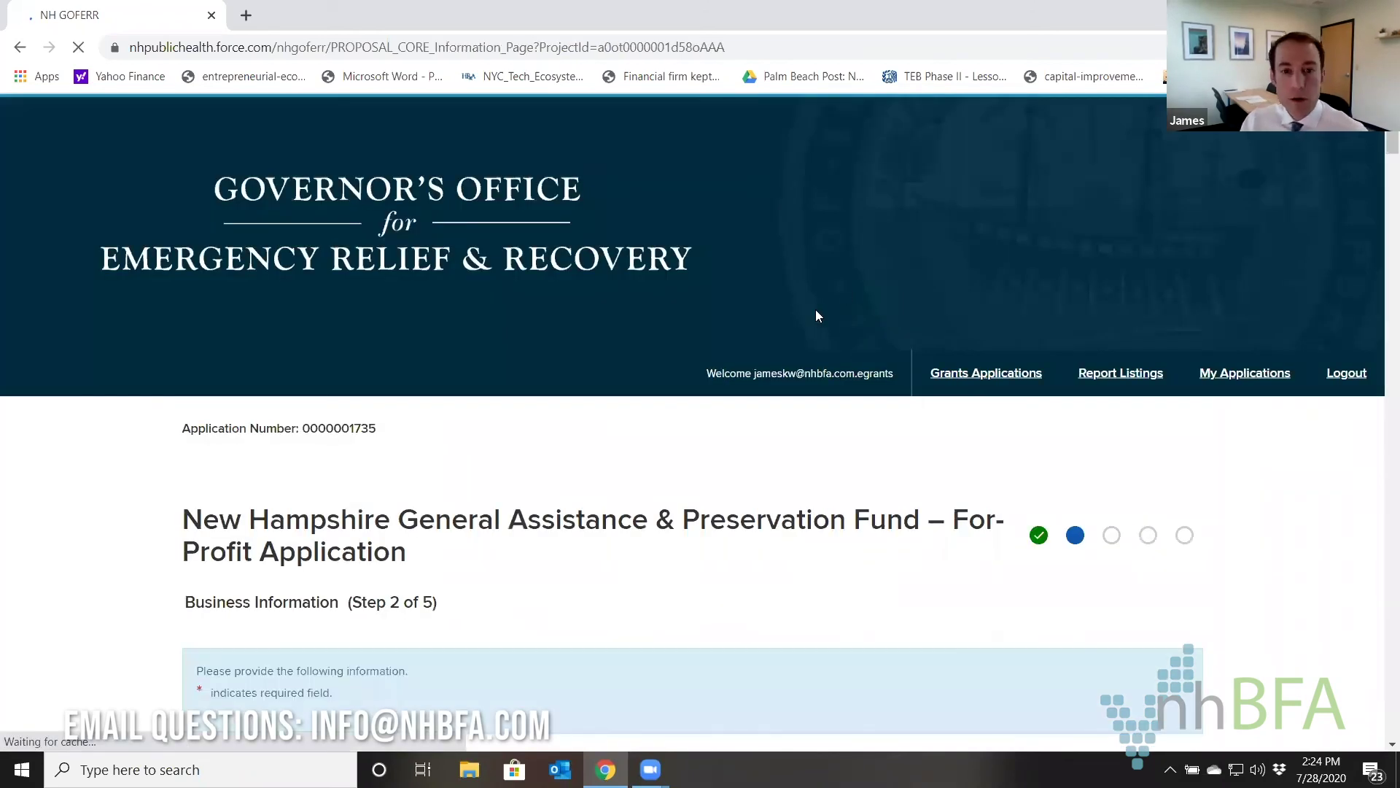
pyautogui.scroll(-5, 814, 314)
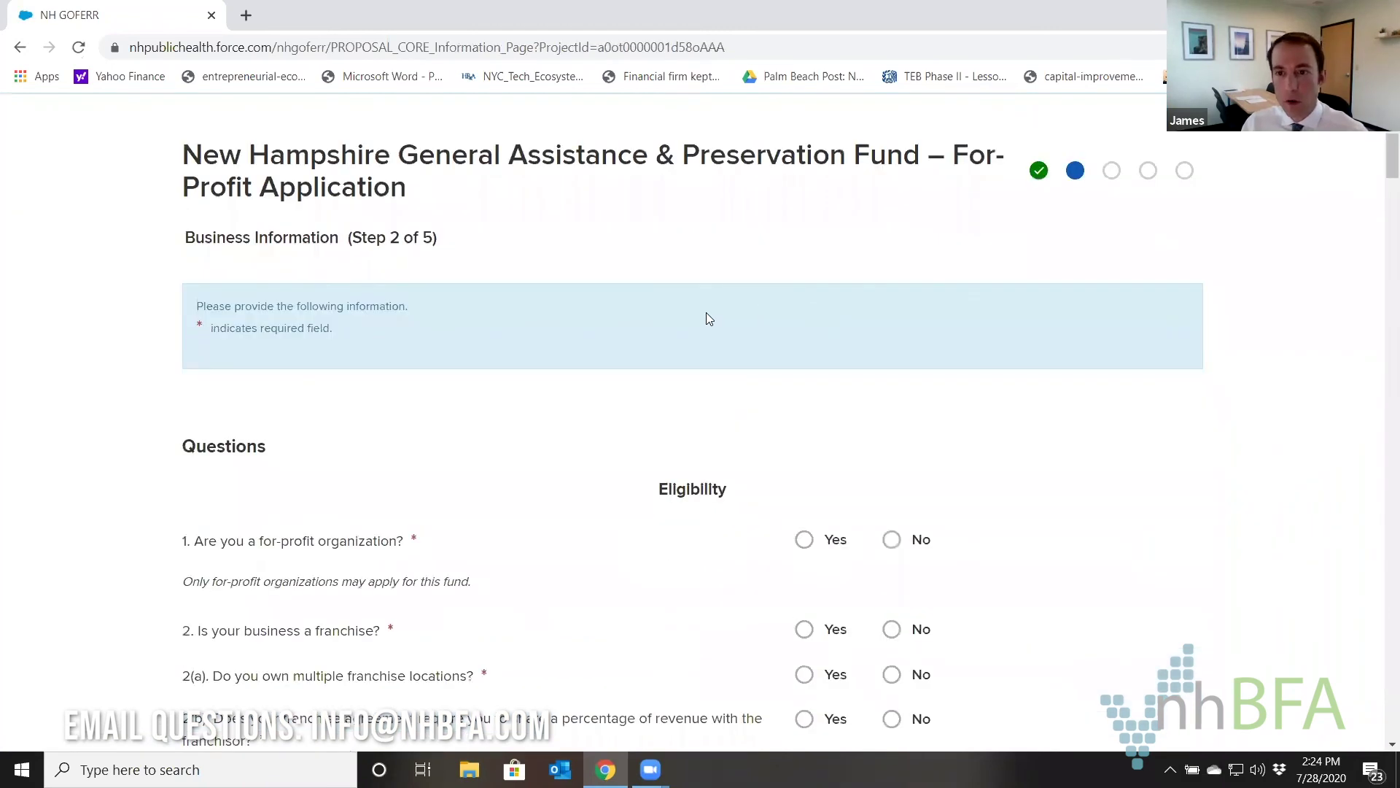
pyautogui.scroll(-2, 706, 319)
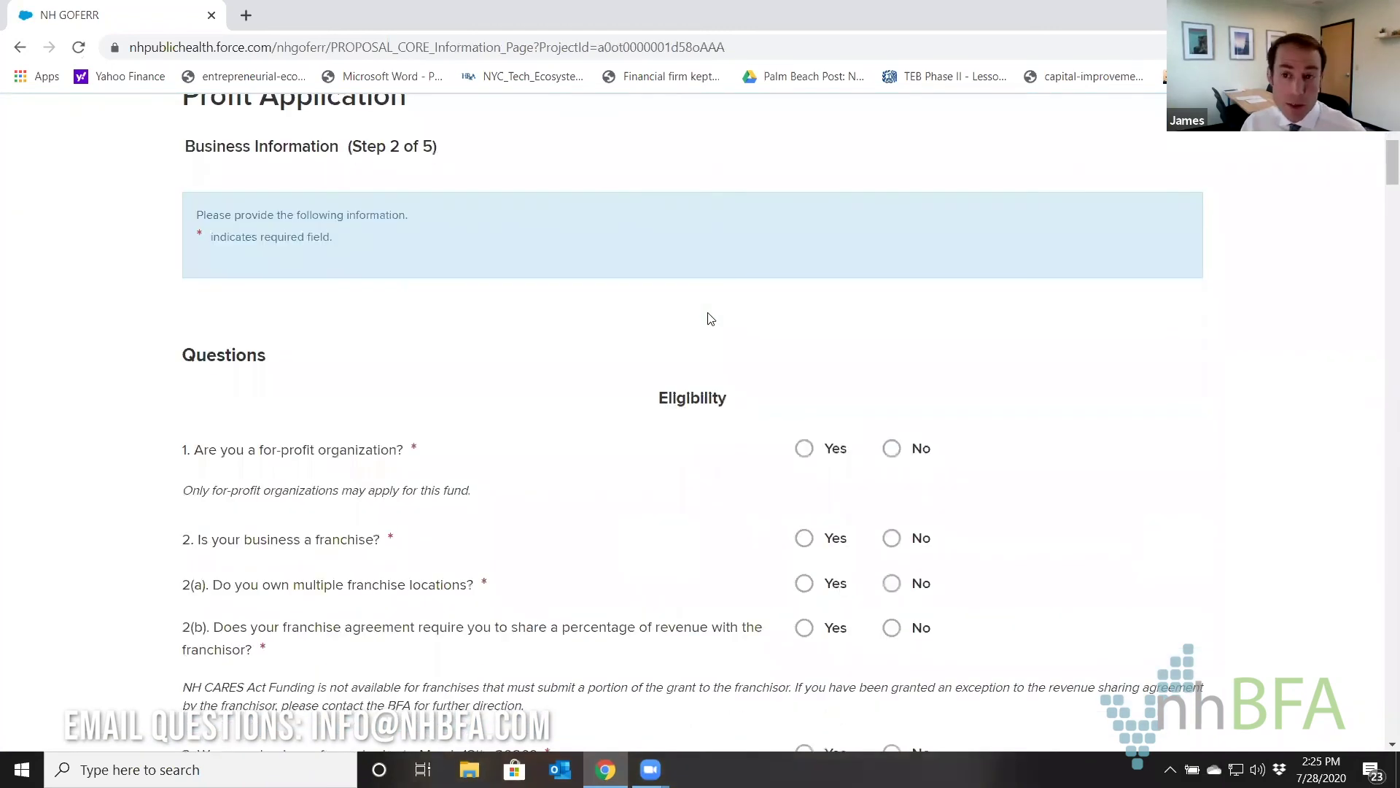
pyautogui.scroll(-1, 710, 318)
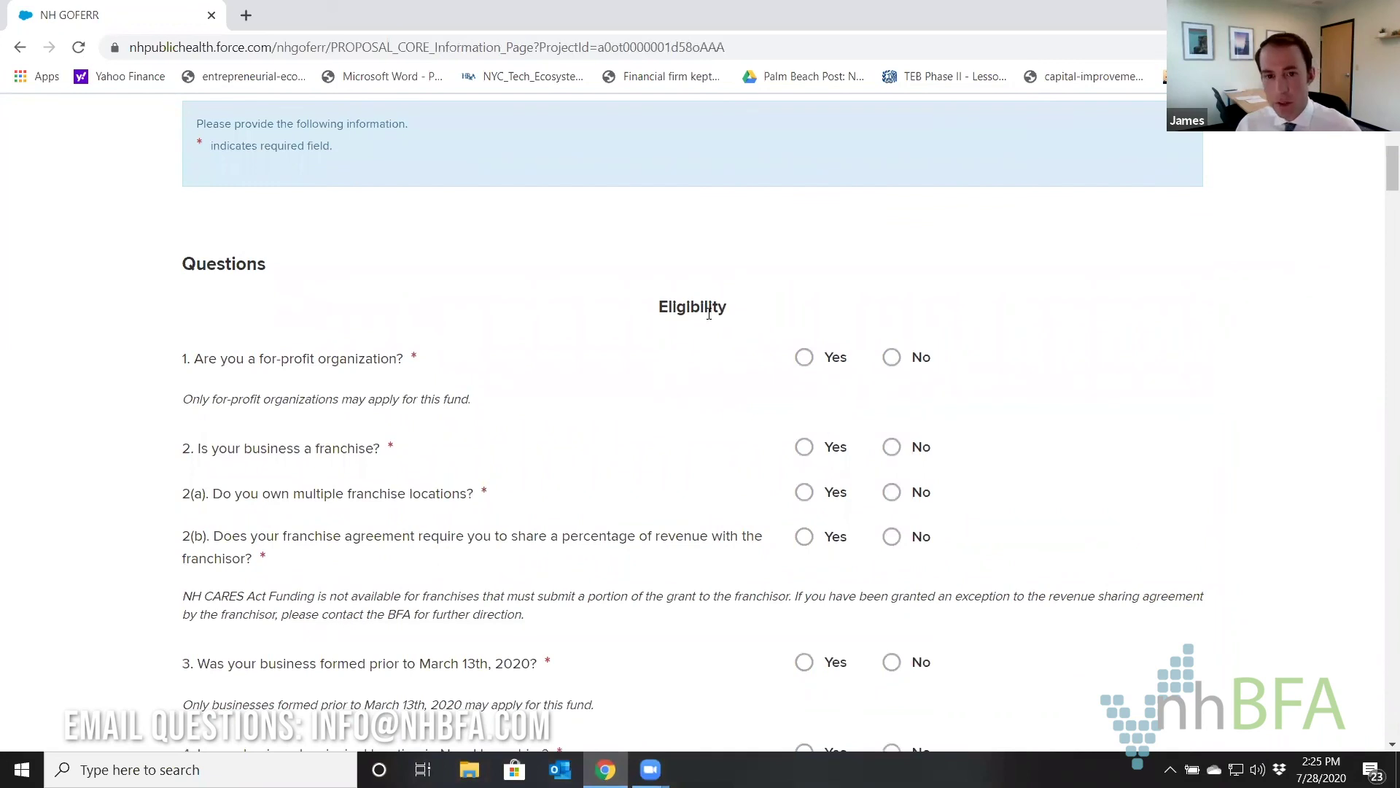
pyautogui.scroll(-1, 710, 317)
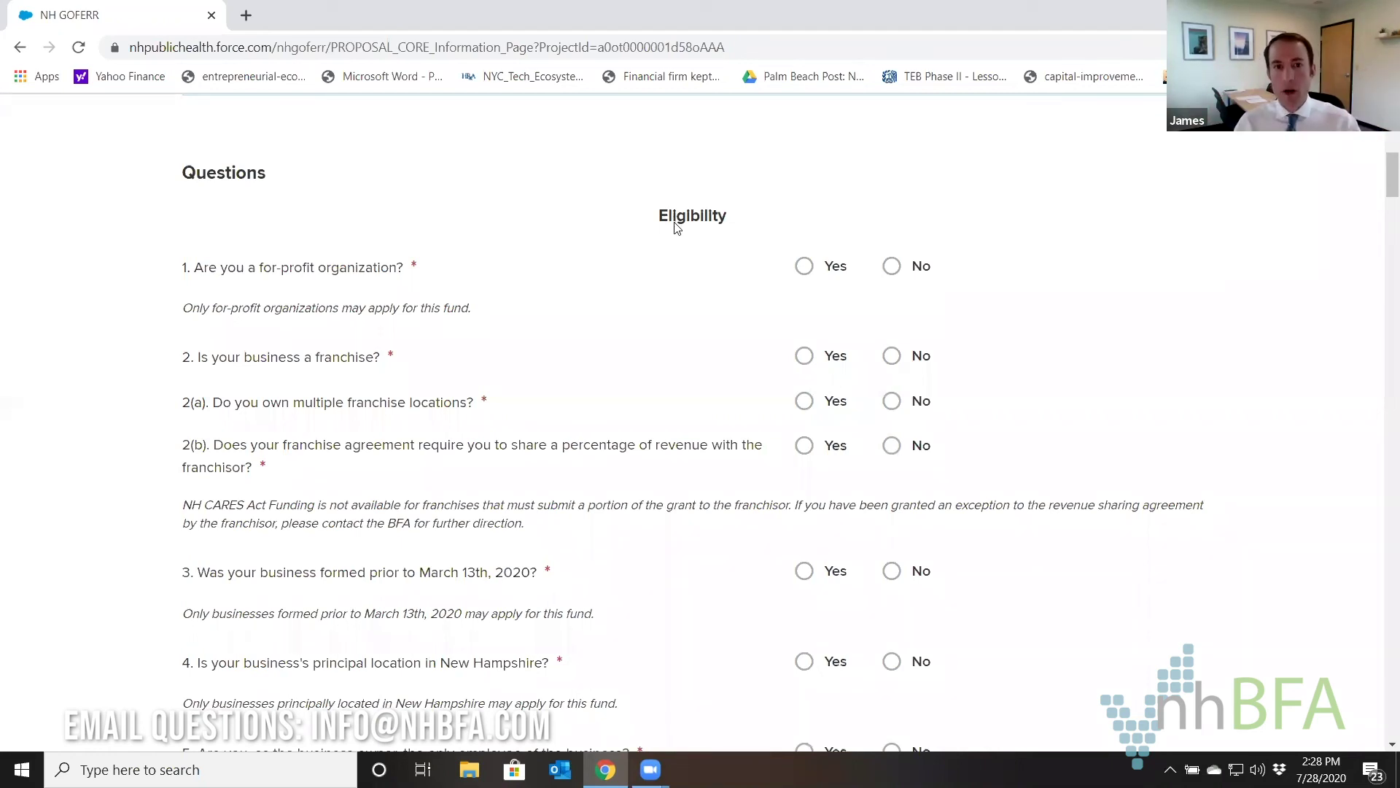
# Save the still-blank Step 2 Business Information form from below the Business 3 GAP Fund request.
pyautogui.scroll(-1, 467, 307)
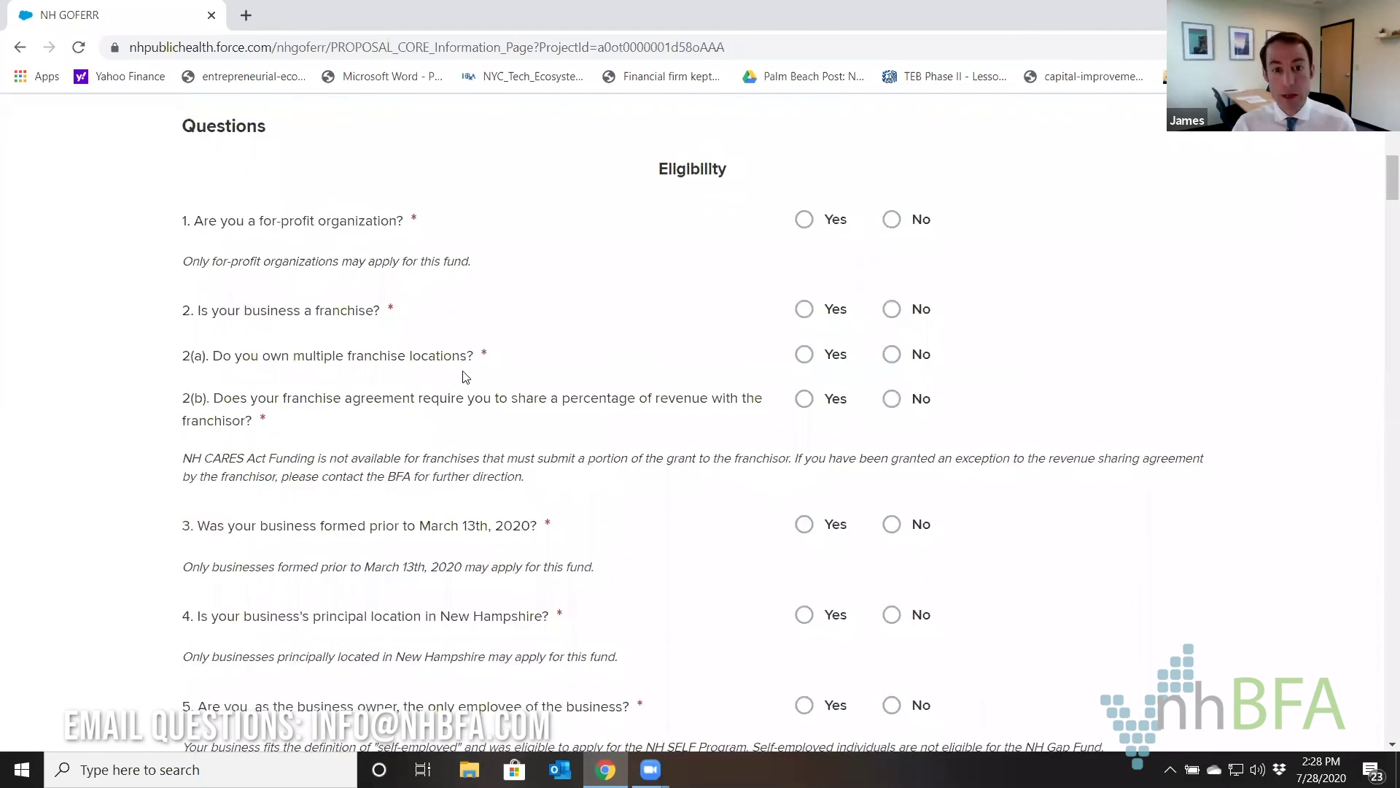
pyautogui.scroll(1, 612, 369)
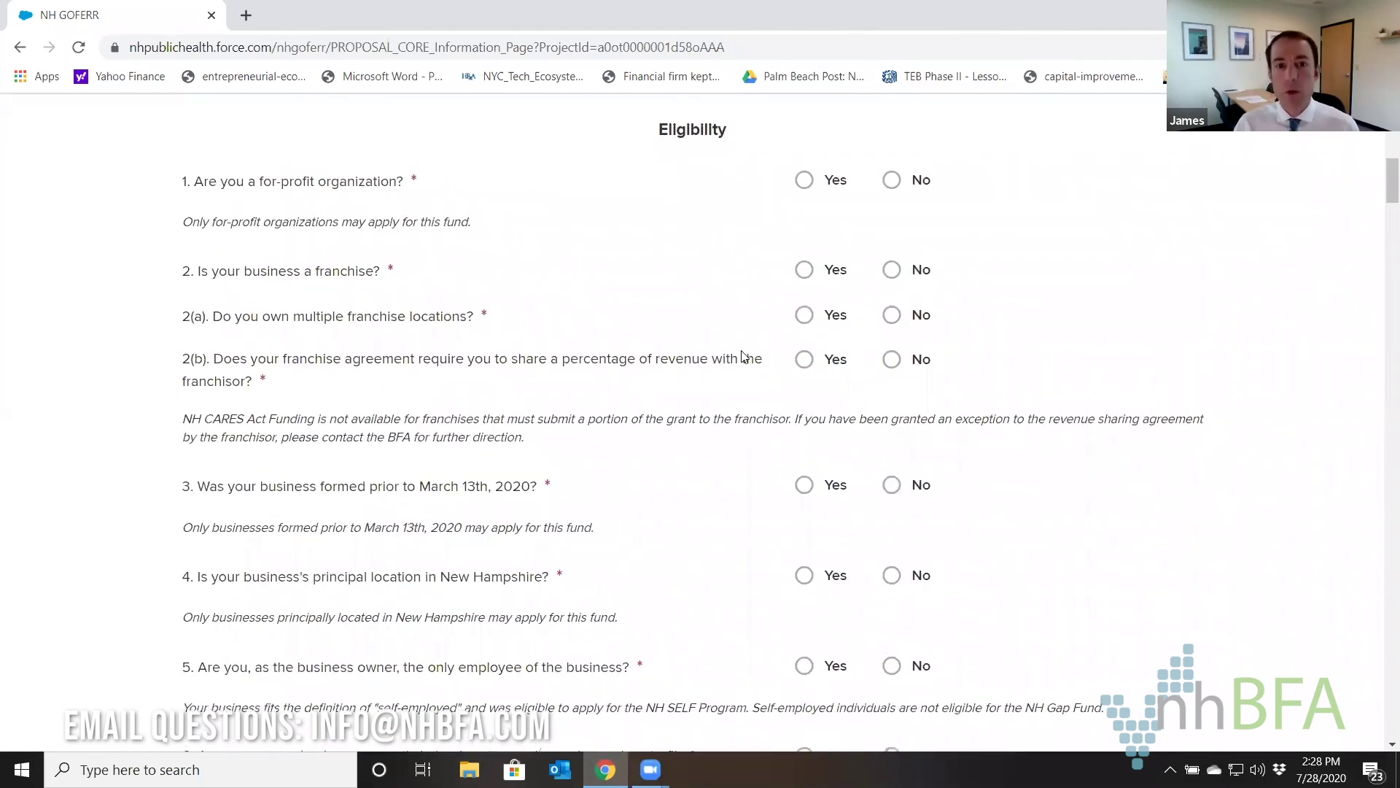
pyautogui.scroll(2, 748, 356)
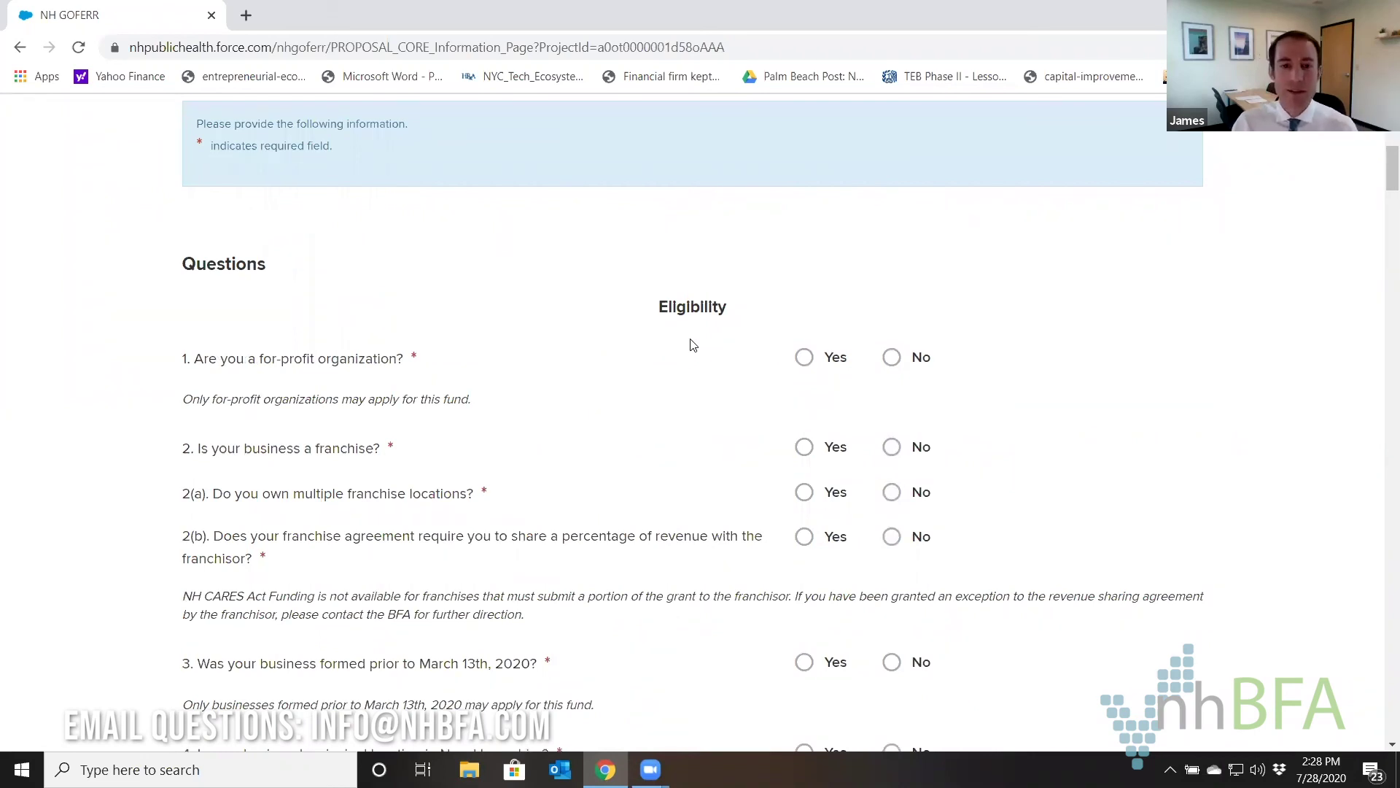
pyautogui.scroll(-20, 693, 344)
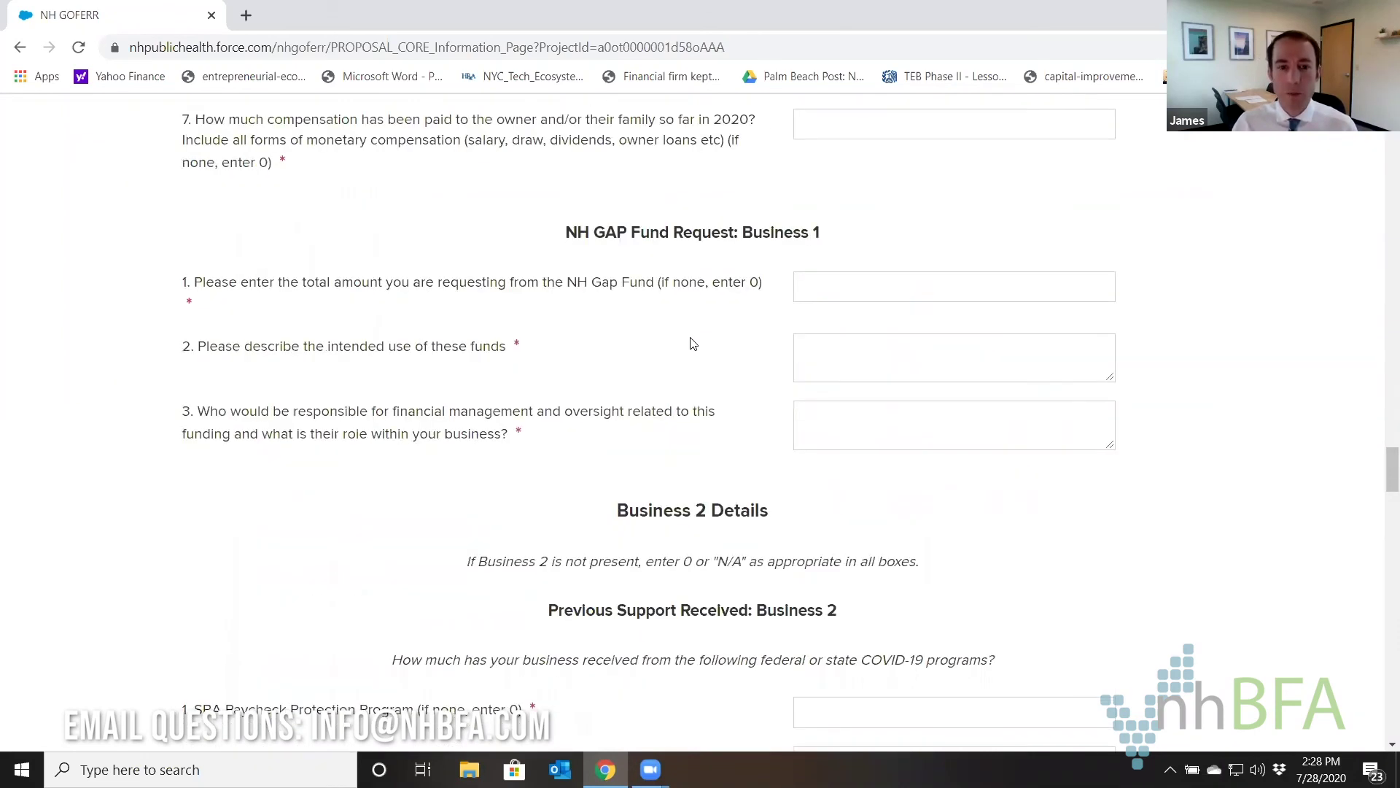
pyautogui.scroll(-20, 695, 602)
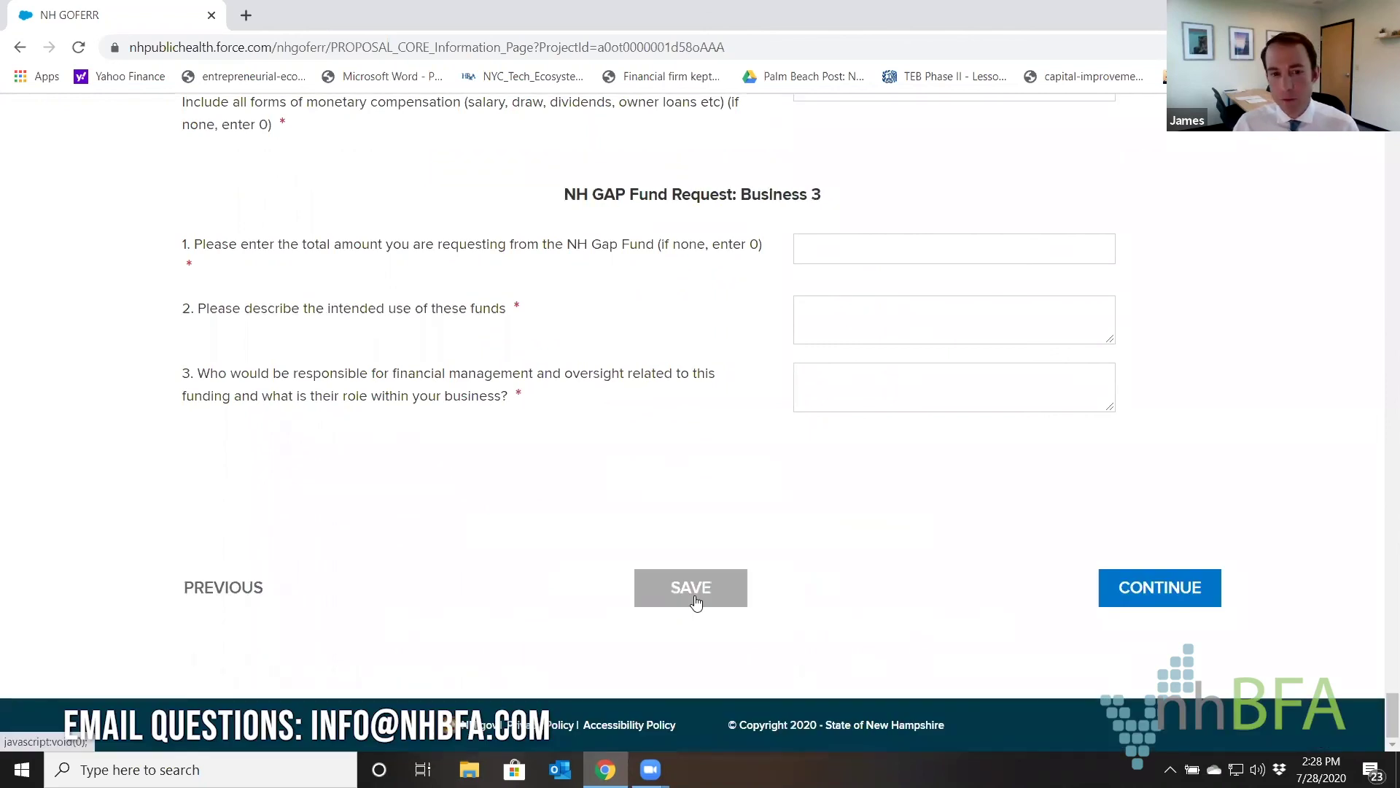
pyautogui.click(695, 599)
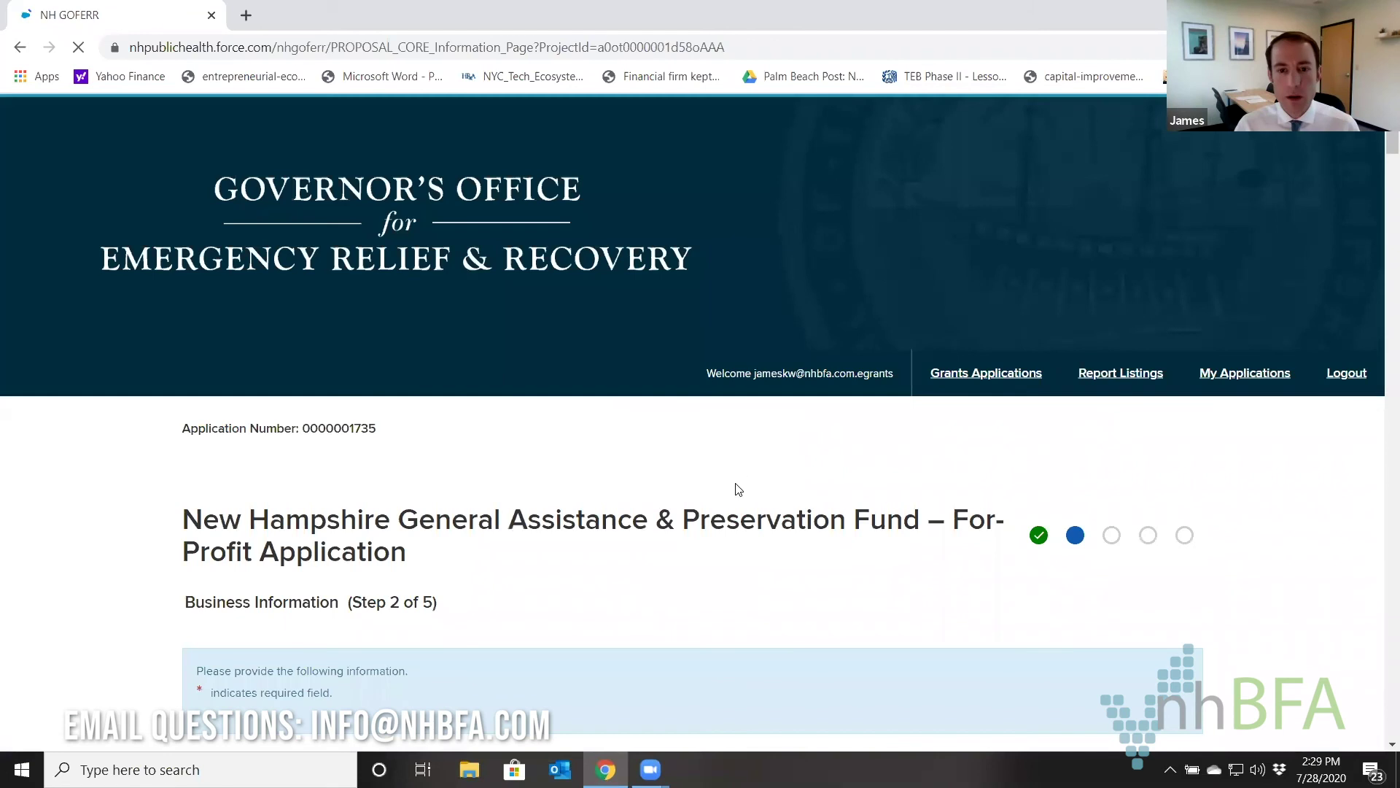
# Scroll to the Eligibility section and answer Yes to being a for-profit organization.
pyautogui.scroll(-5, 738, 489)
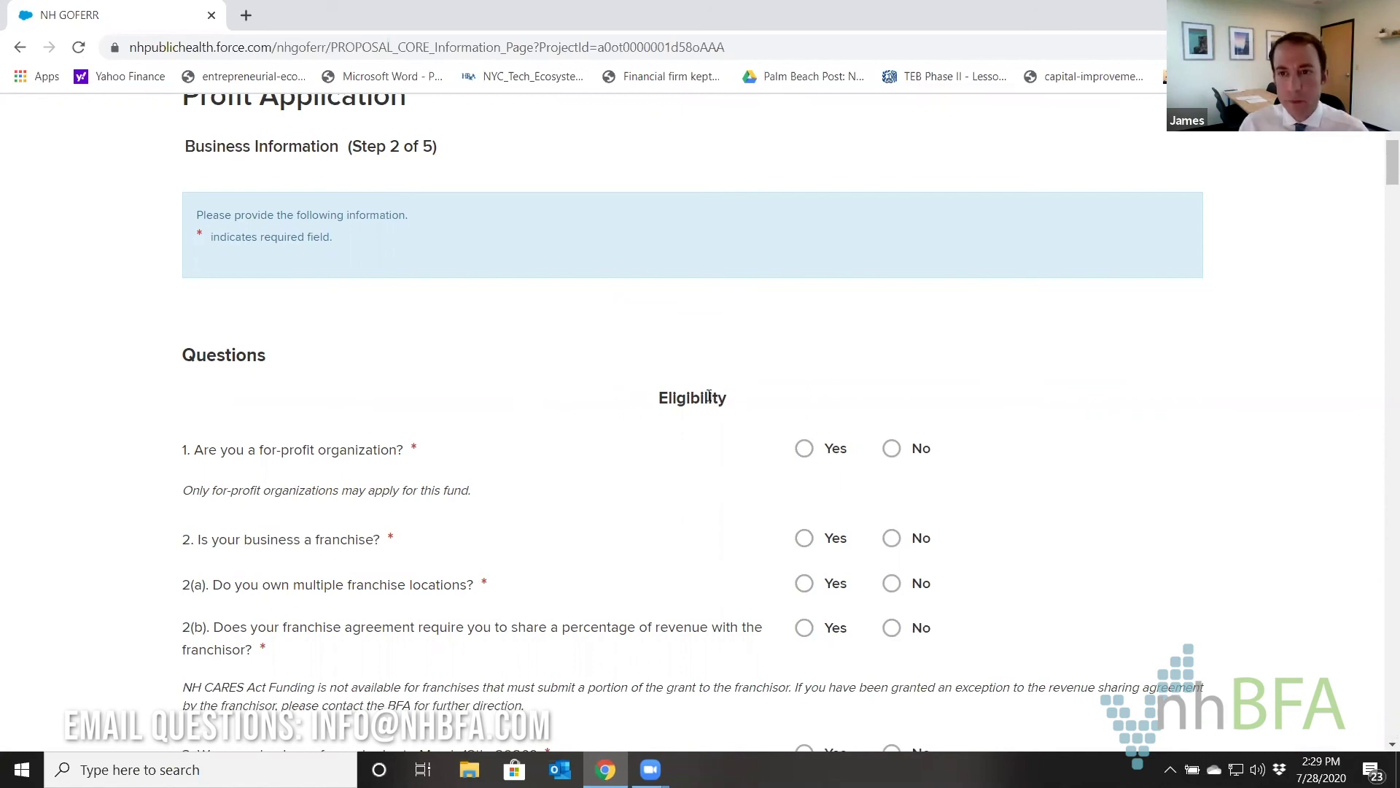
pyautogui.scroll(-1, 729, 391)
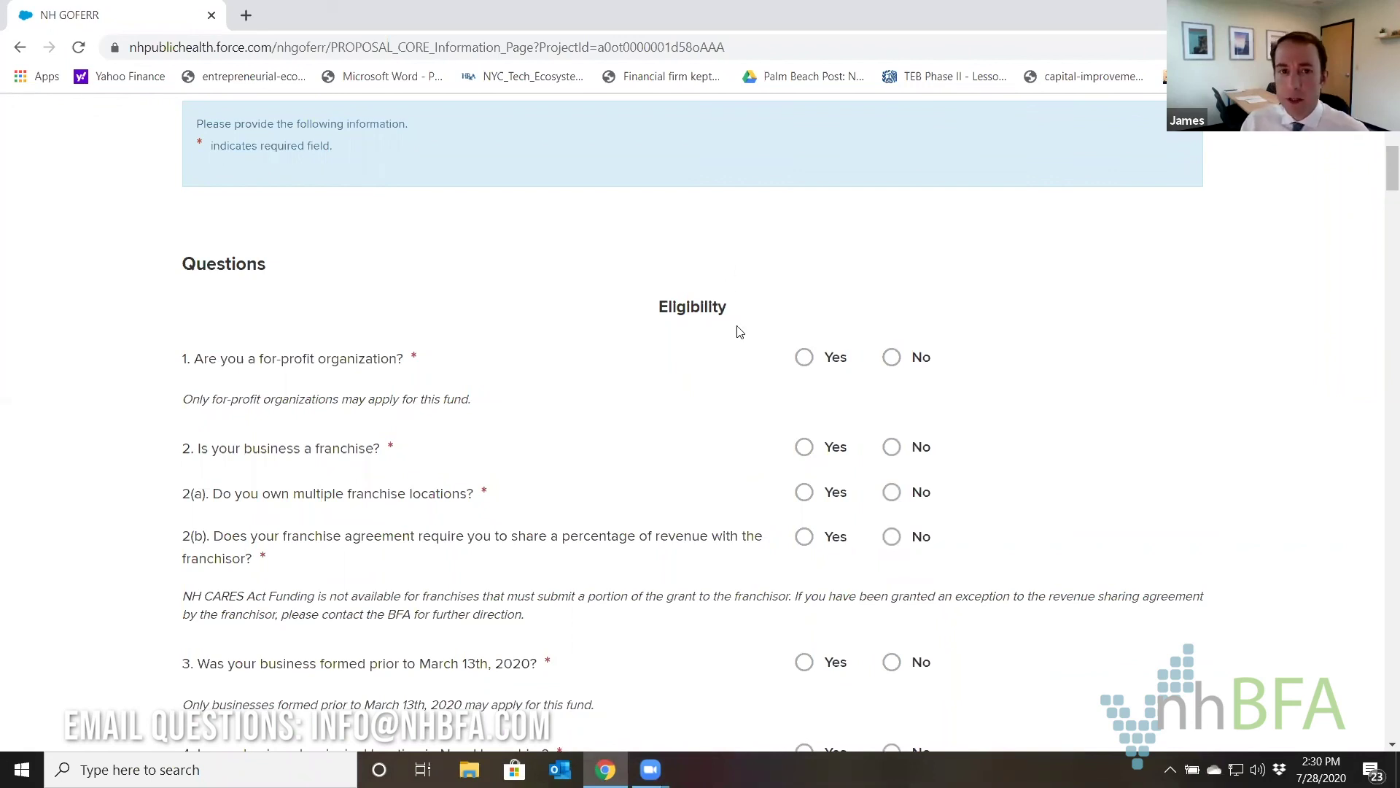
pyautogui.scroll(5, 738, 331)
pyautogui.scroll(-5, 738, 328)
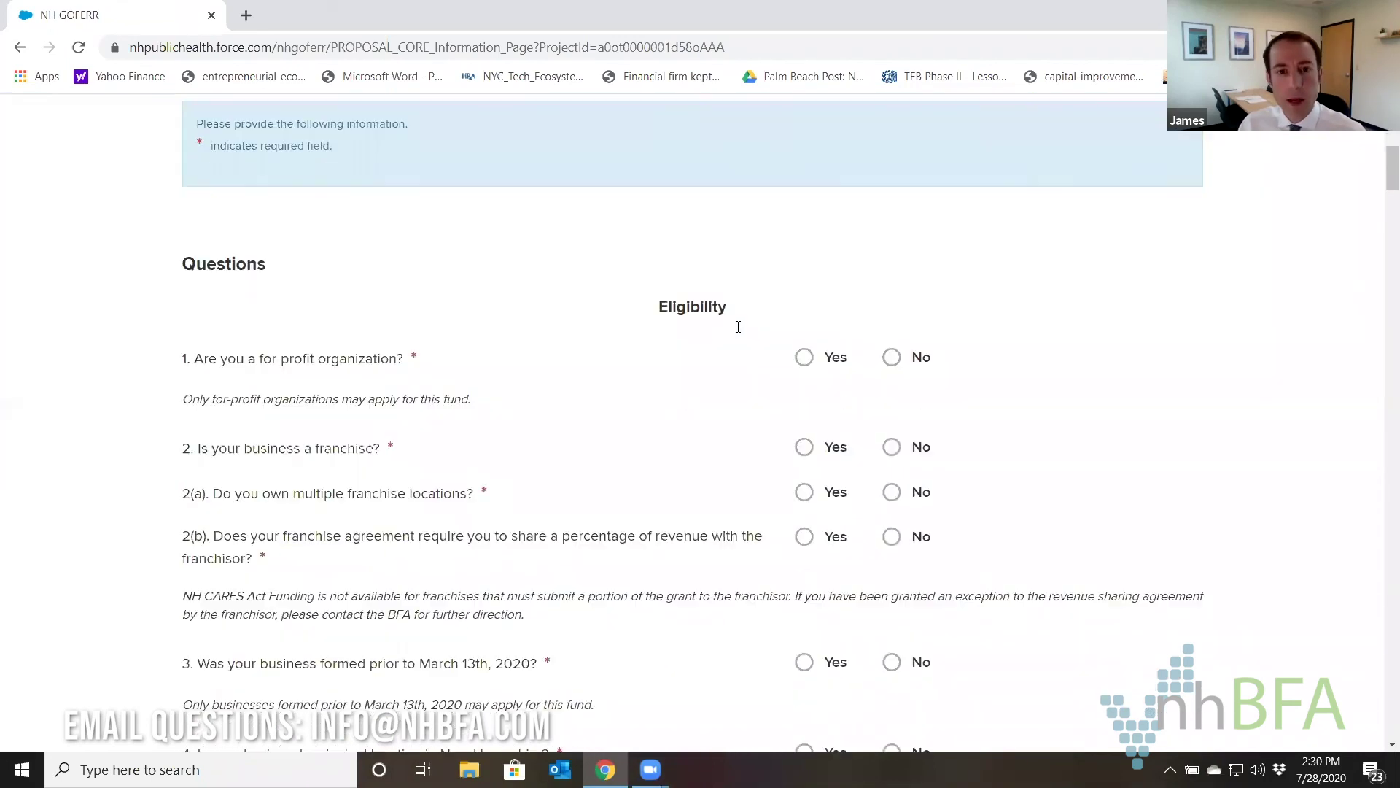
pyautogui.scroll(-1, 740, 332)
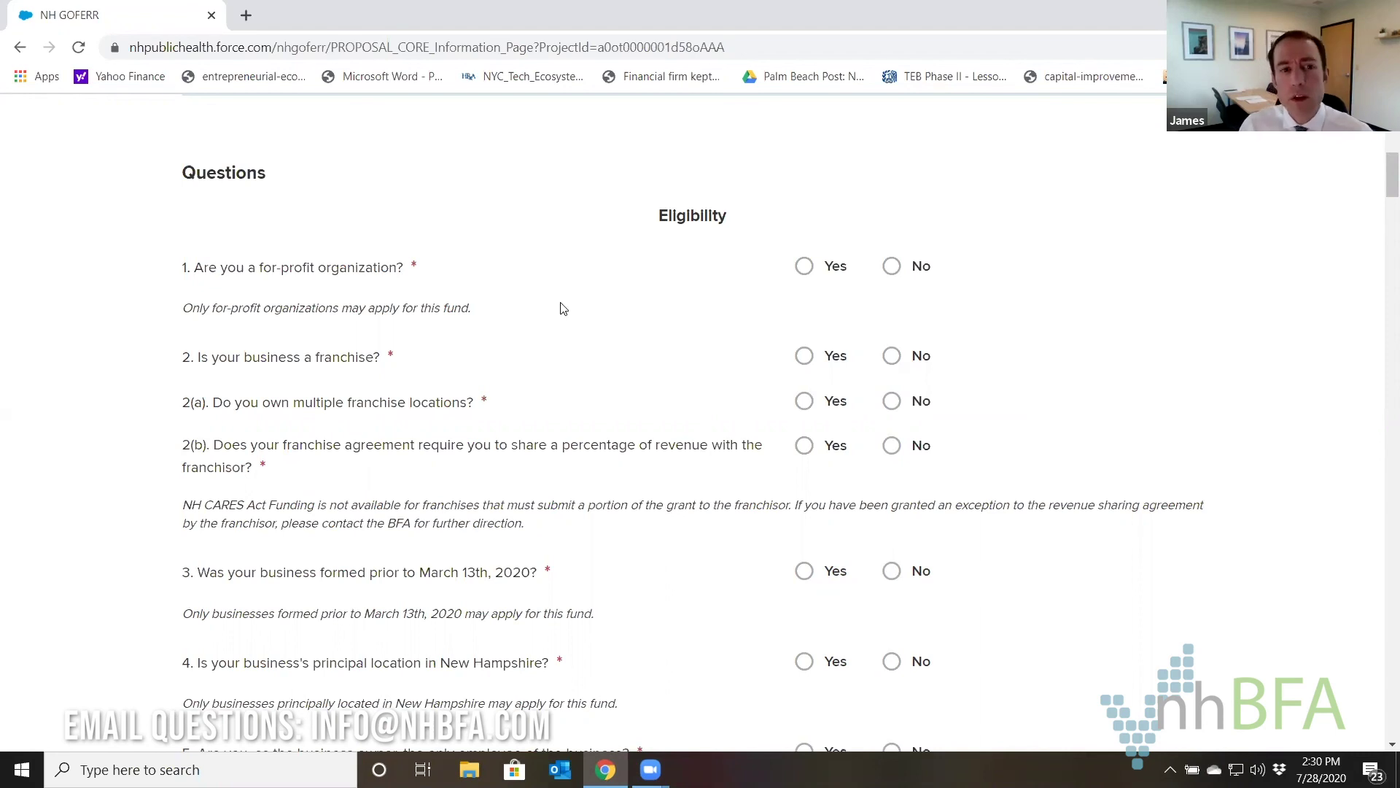
pyautogui.click(805, 272)
# Answer Yes to franchise and multiple franchise locations, and No to revenue sharing with the franchisor.
pyautogui.scroll(-1, 741, 250)
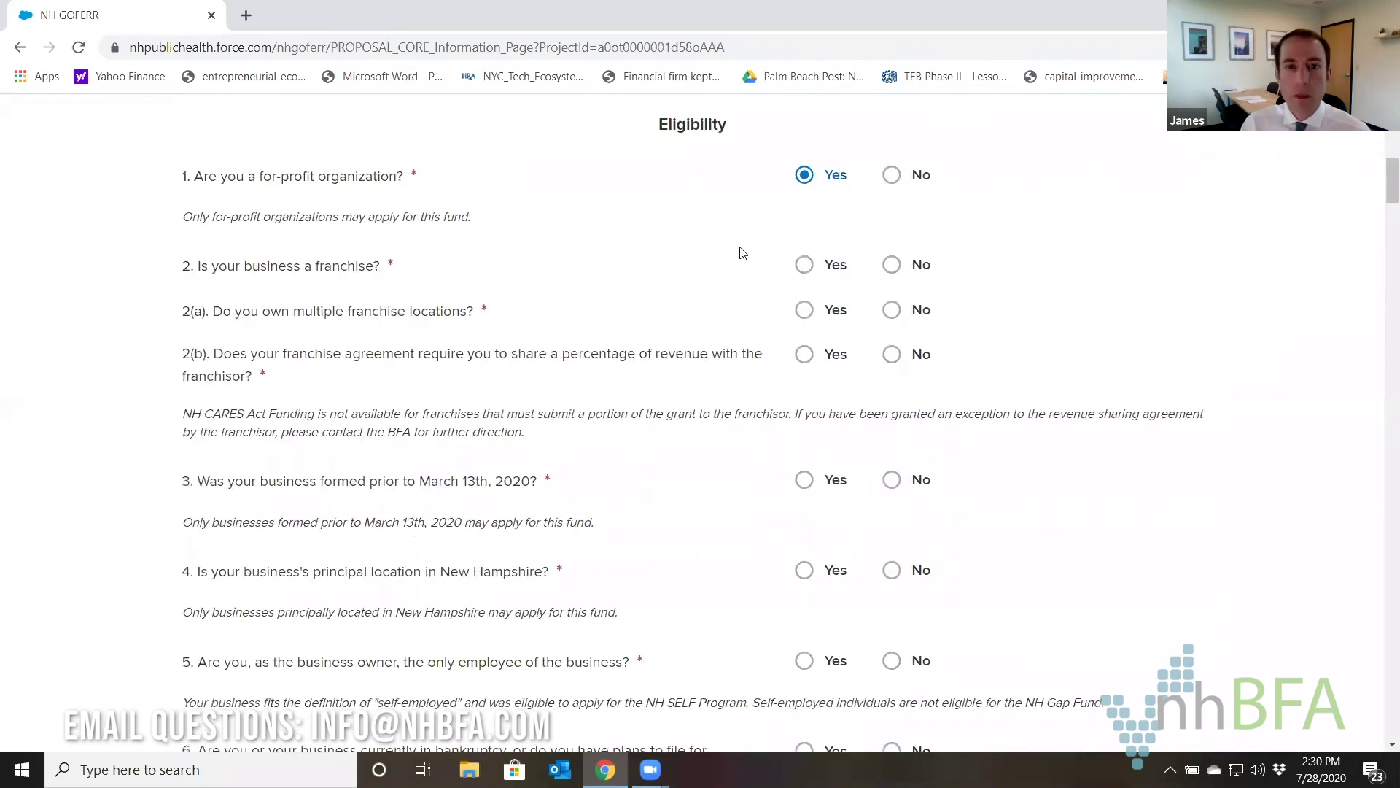
pyautogui.click(807, 270)
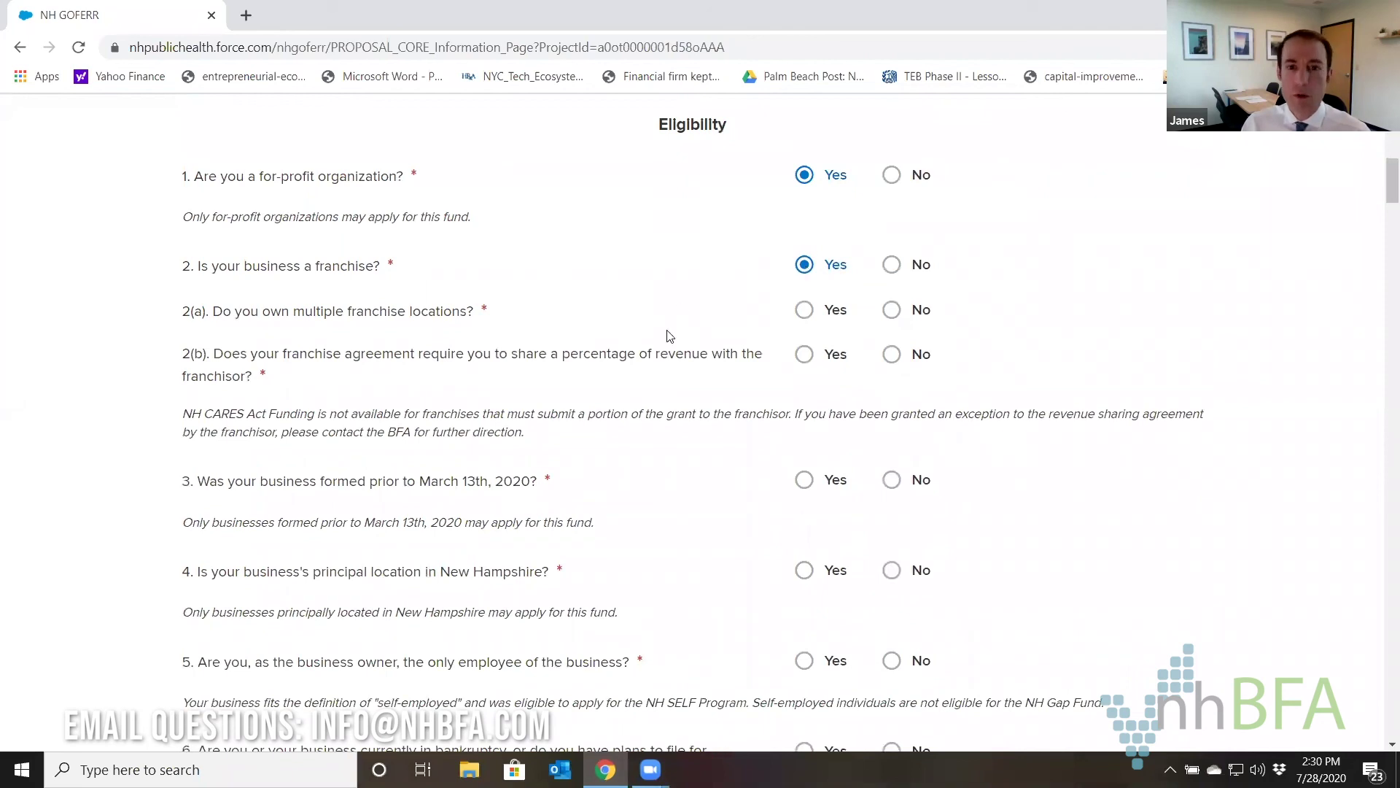
pyautogui.click(805, 312)
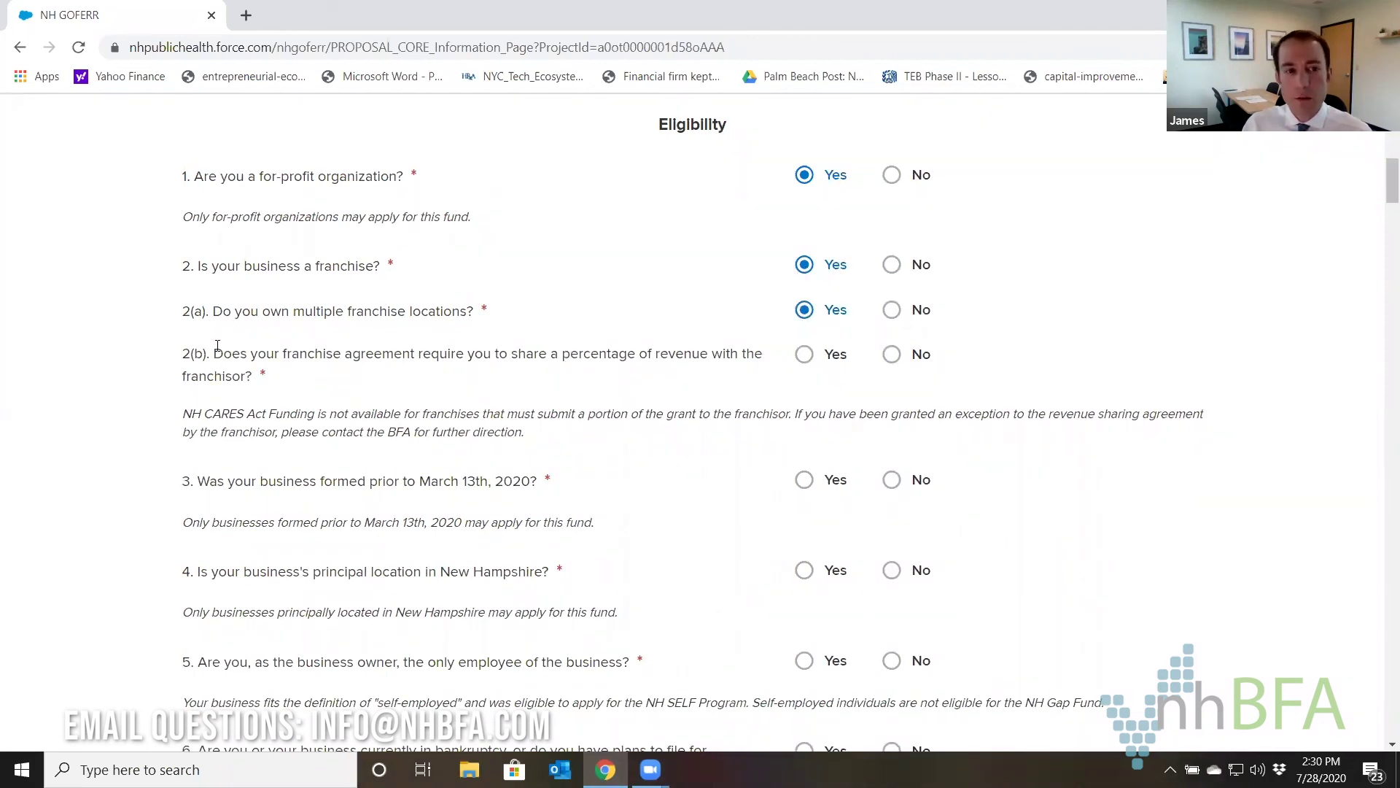
pyautogui.moveTo(236, 355); pyautogui.dragTo(285, 381)
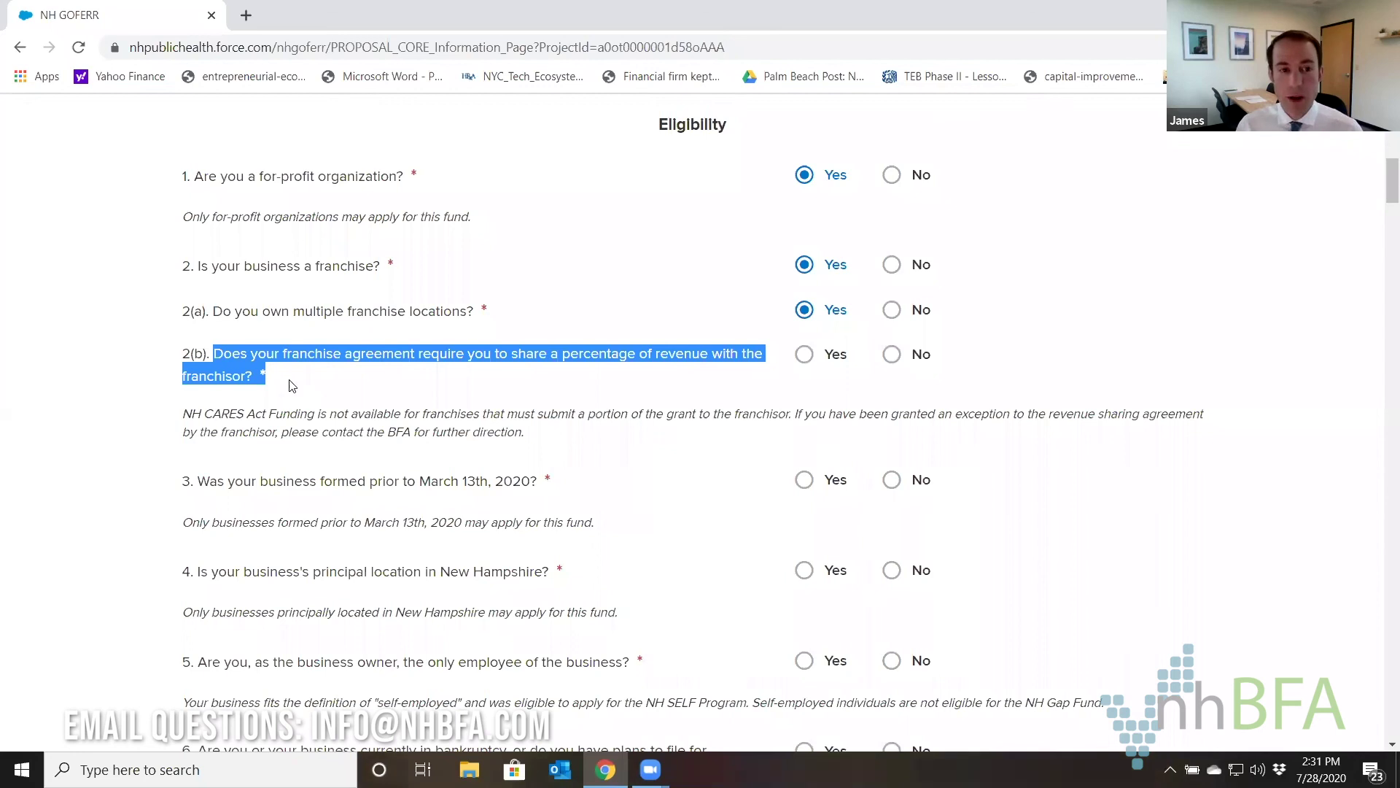
pyautogui.click(288, 381)
pyautogui.click(894, 355)
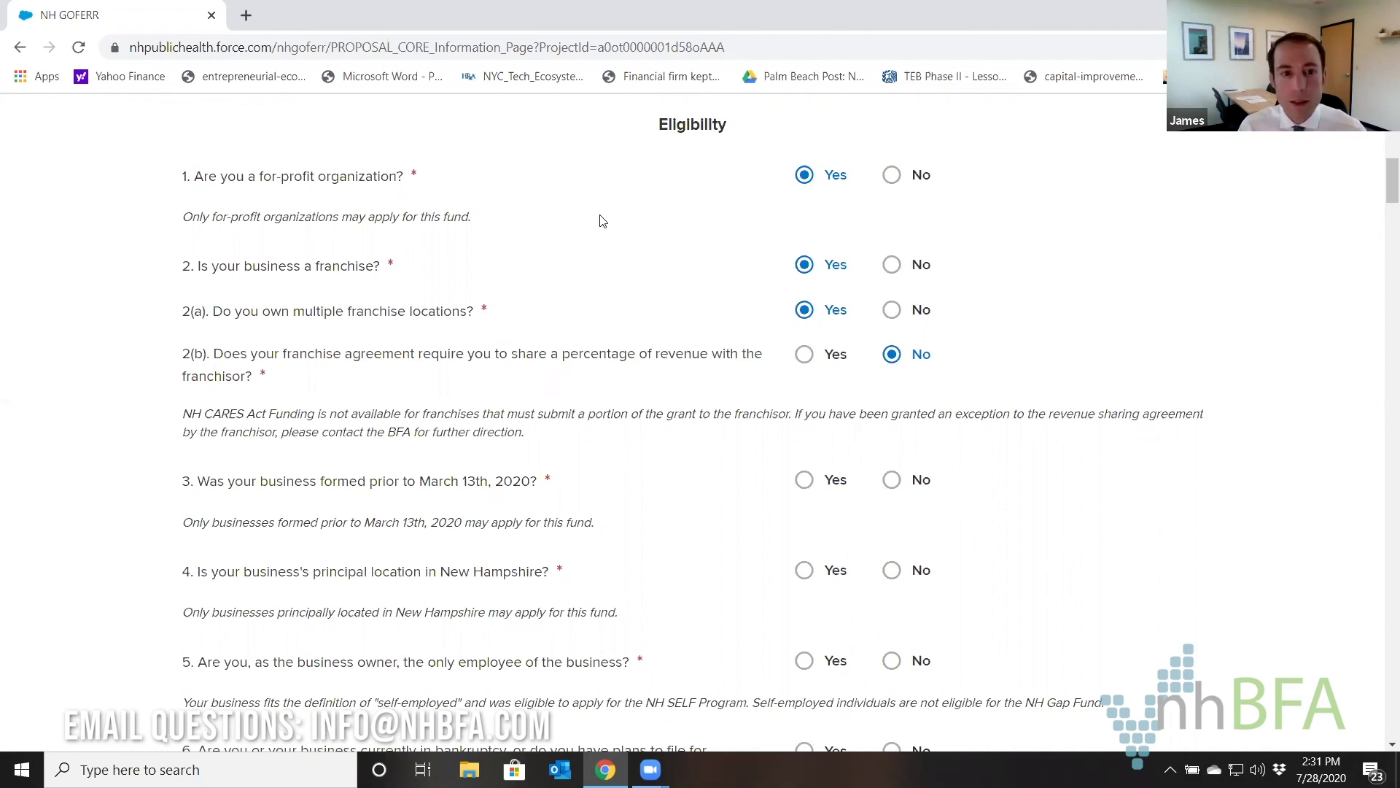
# Answer Yes to formed before March 13th, 2020 and New Hampshire principal location, No to owner-only employee.
pyautogui.scroll(-3, 602, 221)
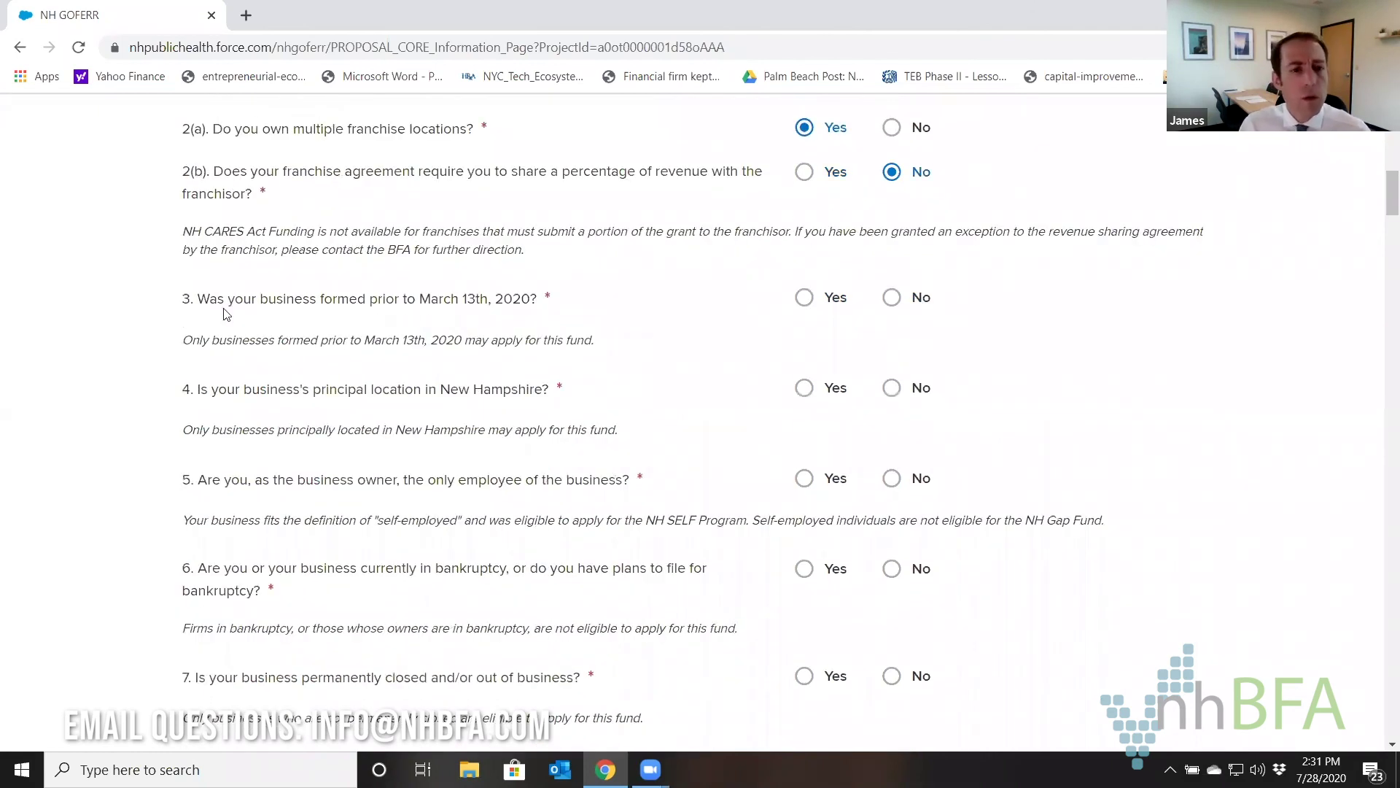
pyautogui.moveTo(197, 300); pyautogui.dragTo(565, 307)
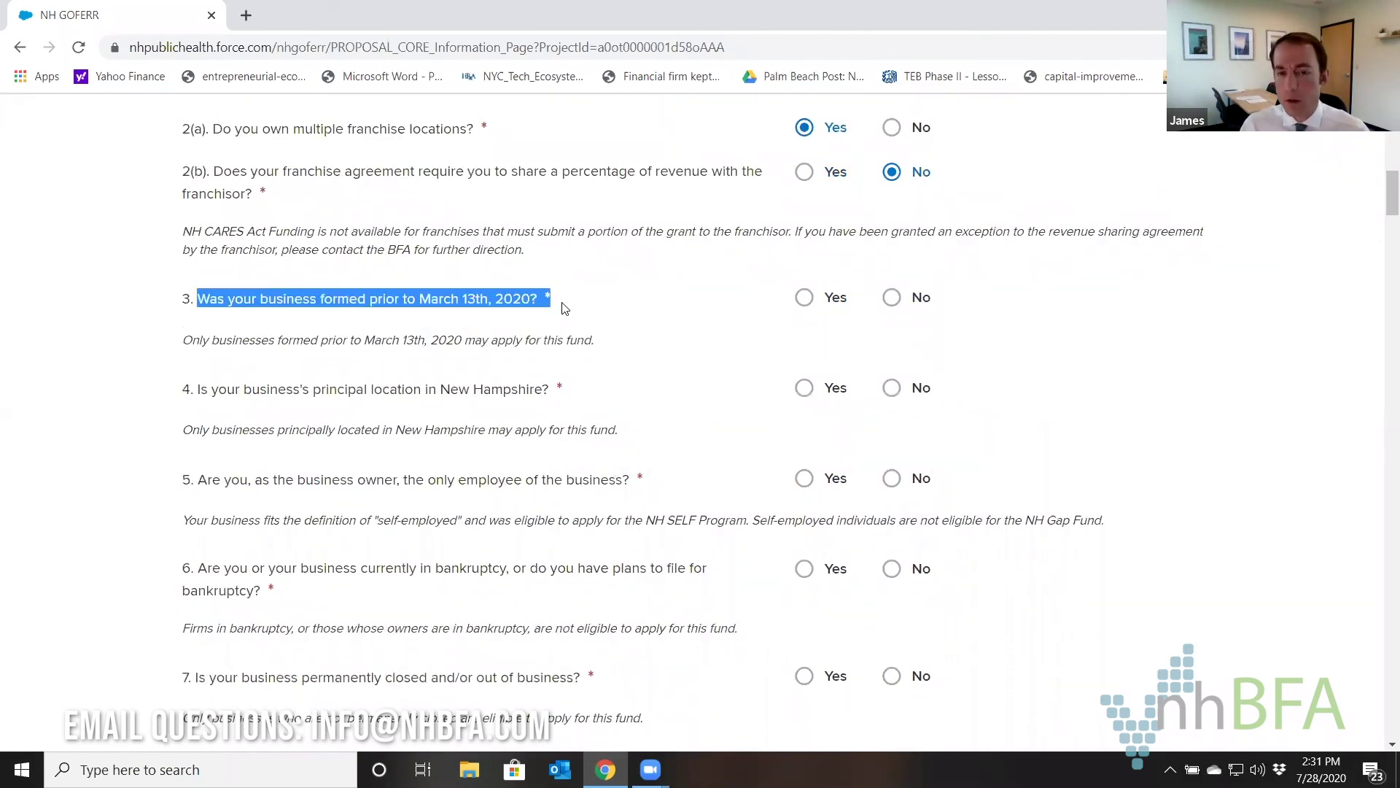
pyautogui.click(806, 301)
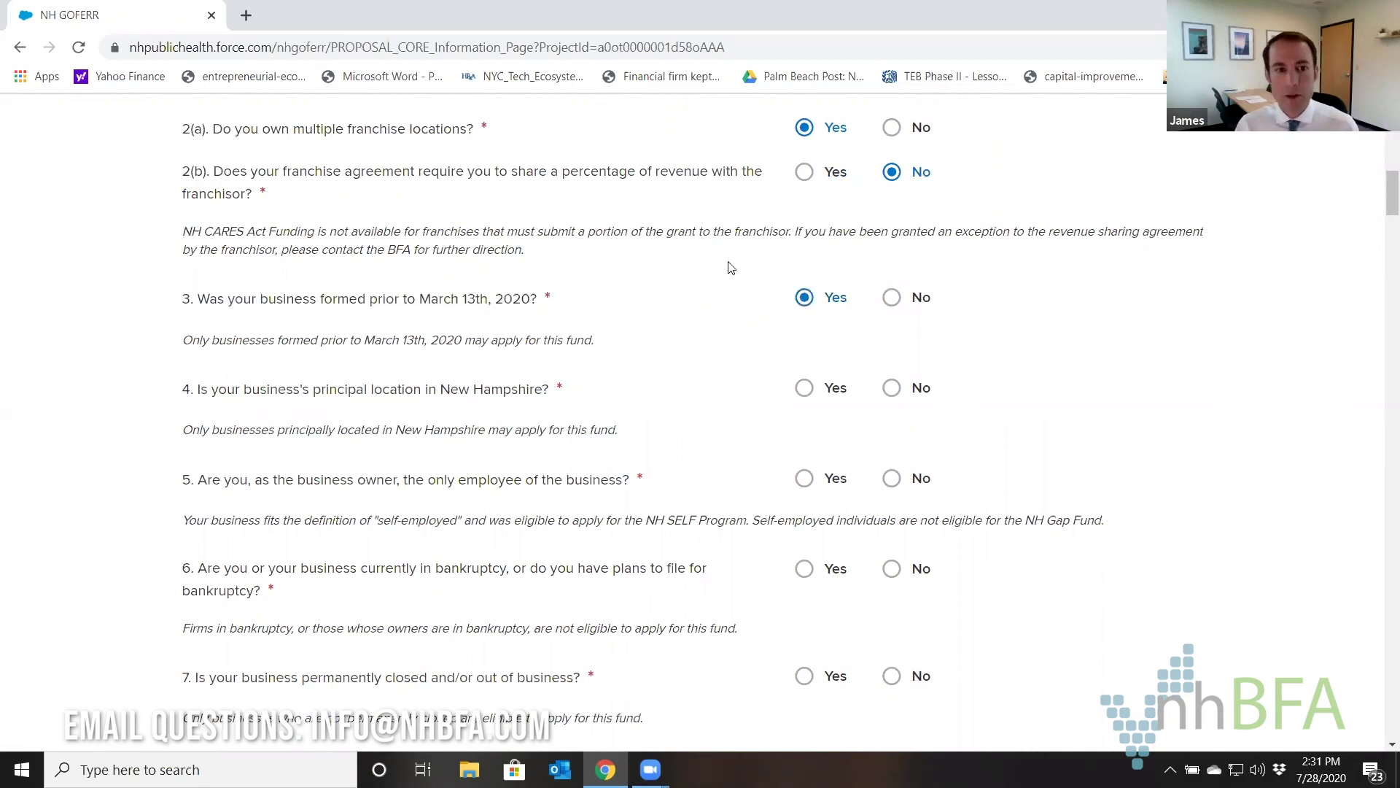
pyautogui.scroll(-1, 731, 268)
pyautogui.click(804, 297)
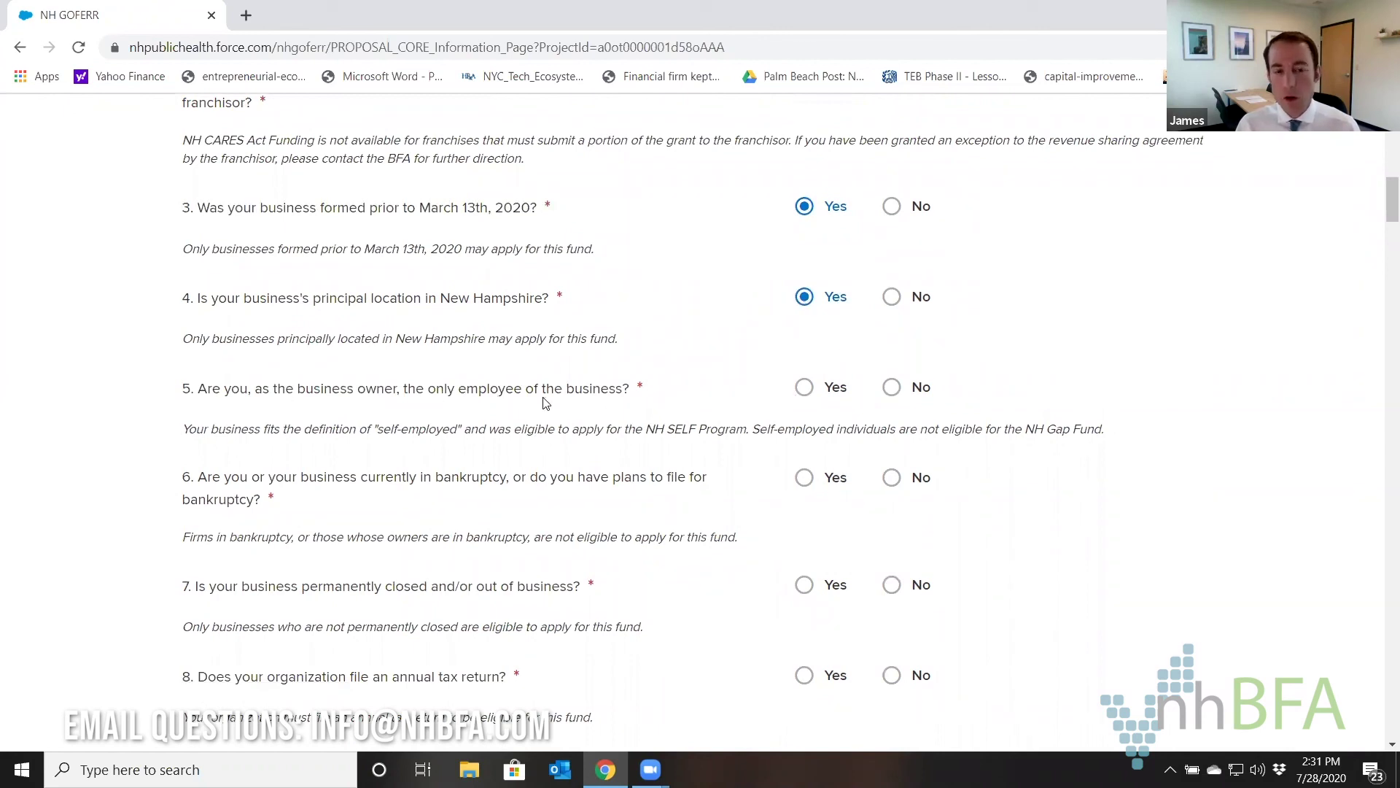
pyautogui.click(880, 388)
# Answer No to bankruptcy and permanent closure, Yes to annual tax return, No to lobbying purpose.
pyautogui.scroll(-2, 659, 291)
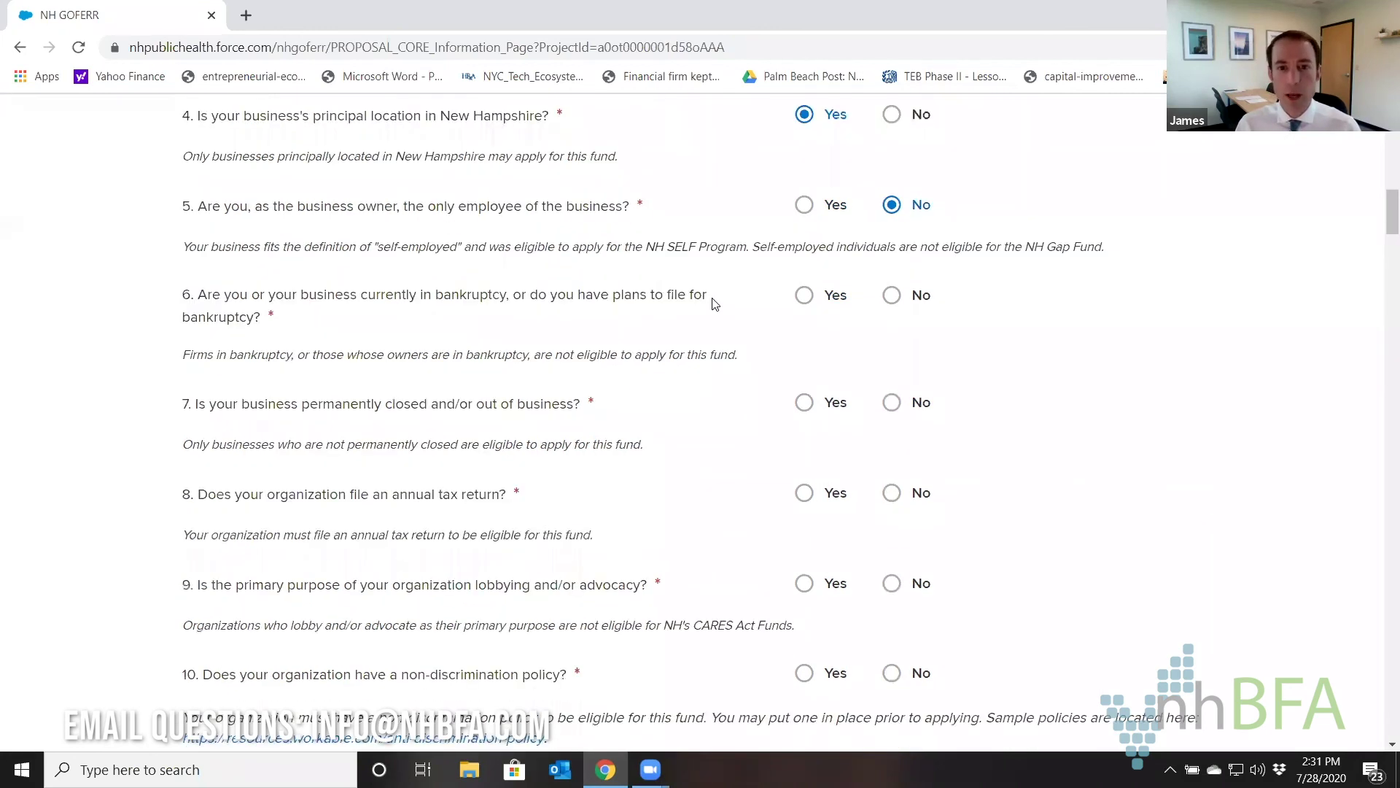
pyautogui.click(892, 297)
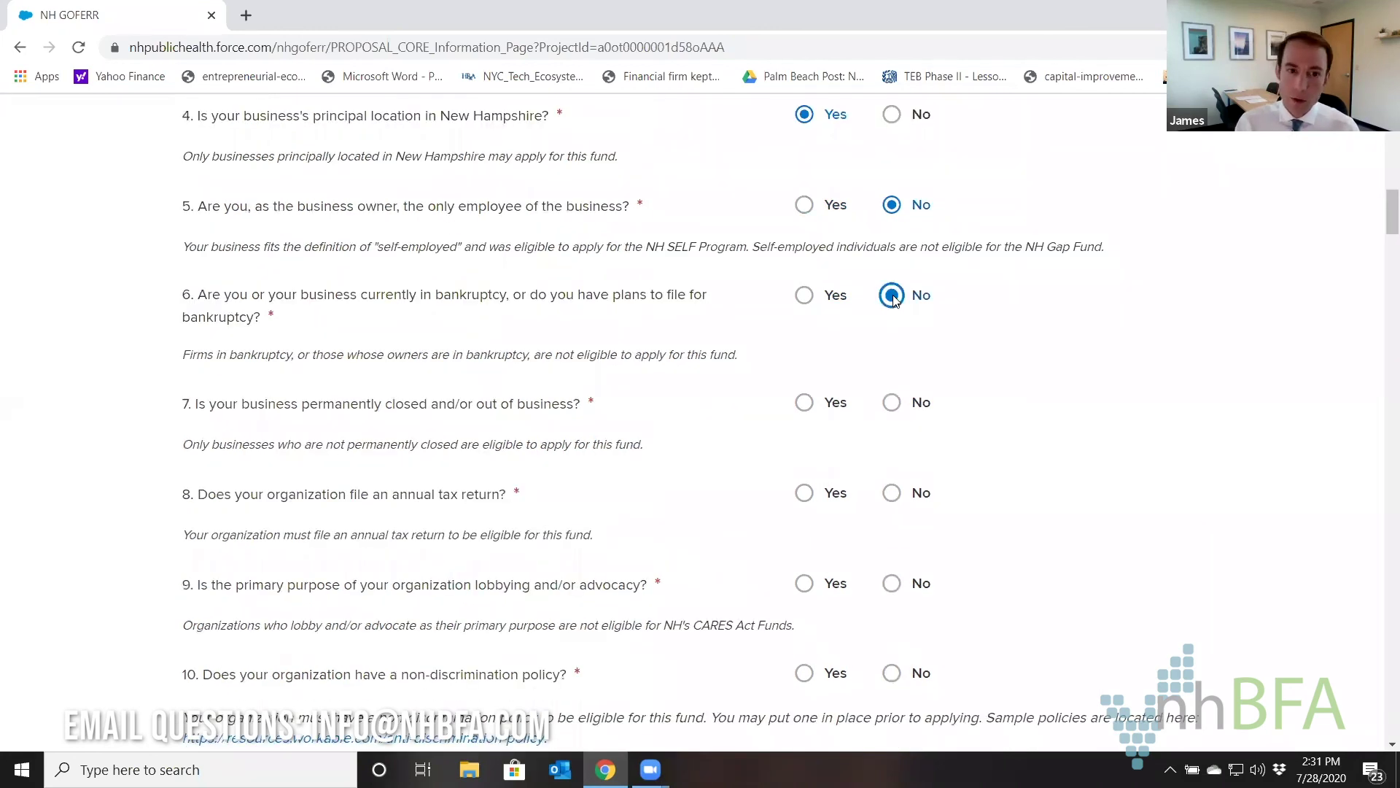
pyautogui.click(894, 409)
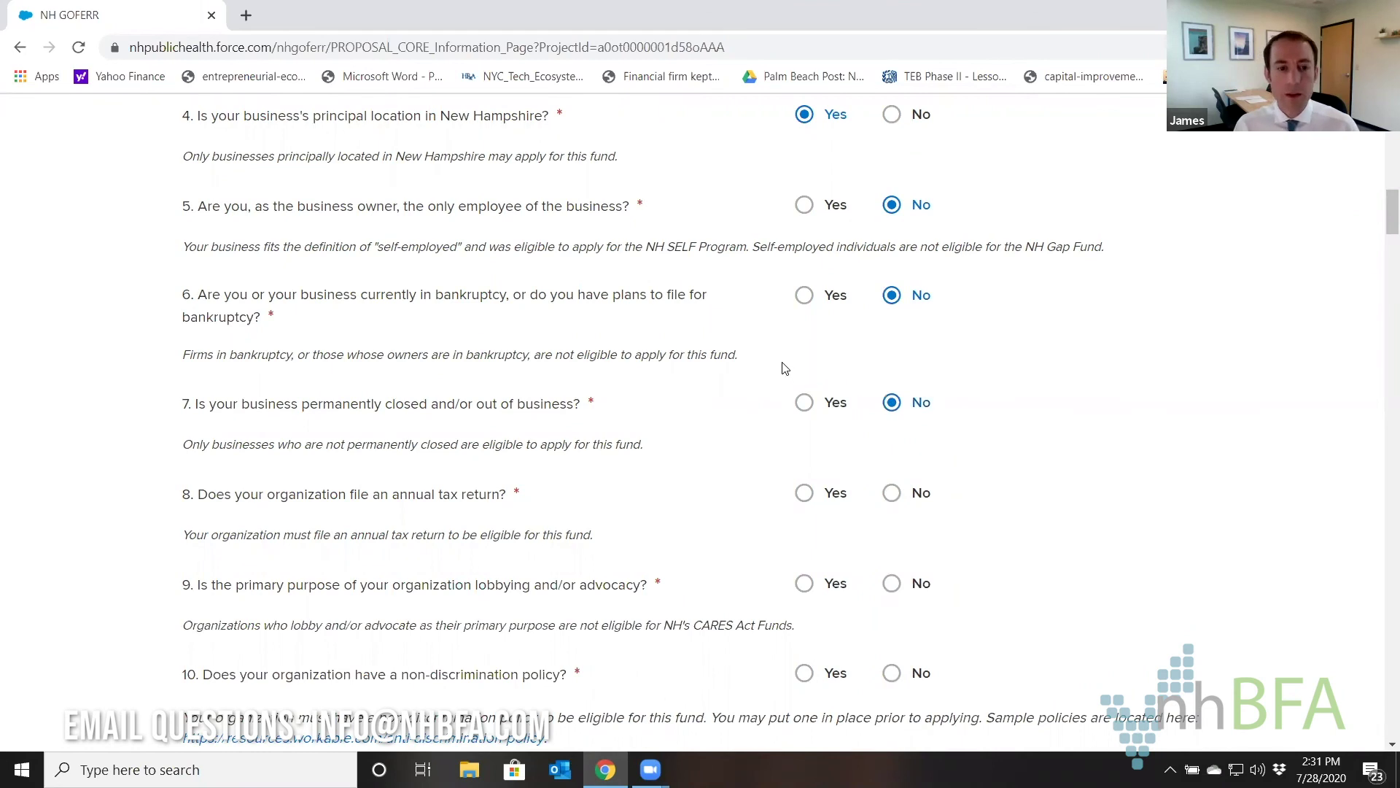
pyautogui.scroll(-1, 782, 369)
pyautogui.click(803, 401)
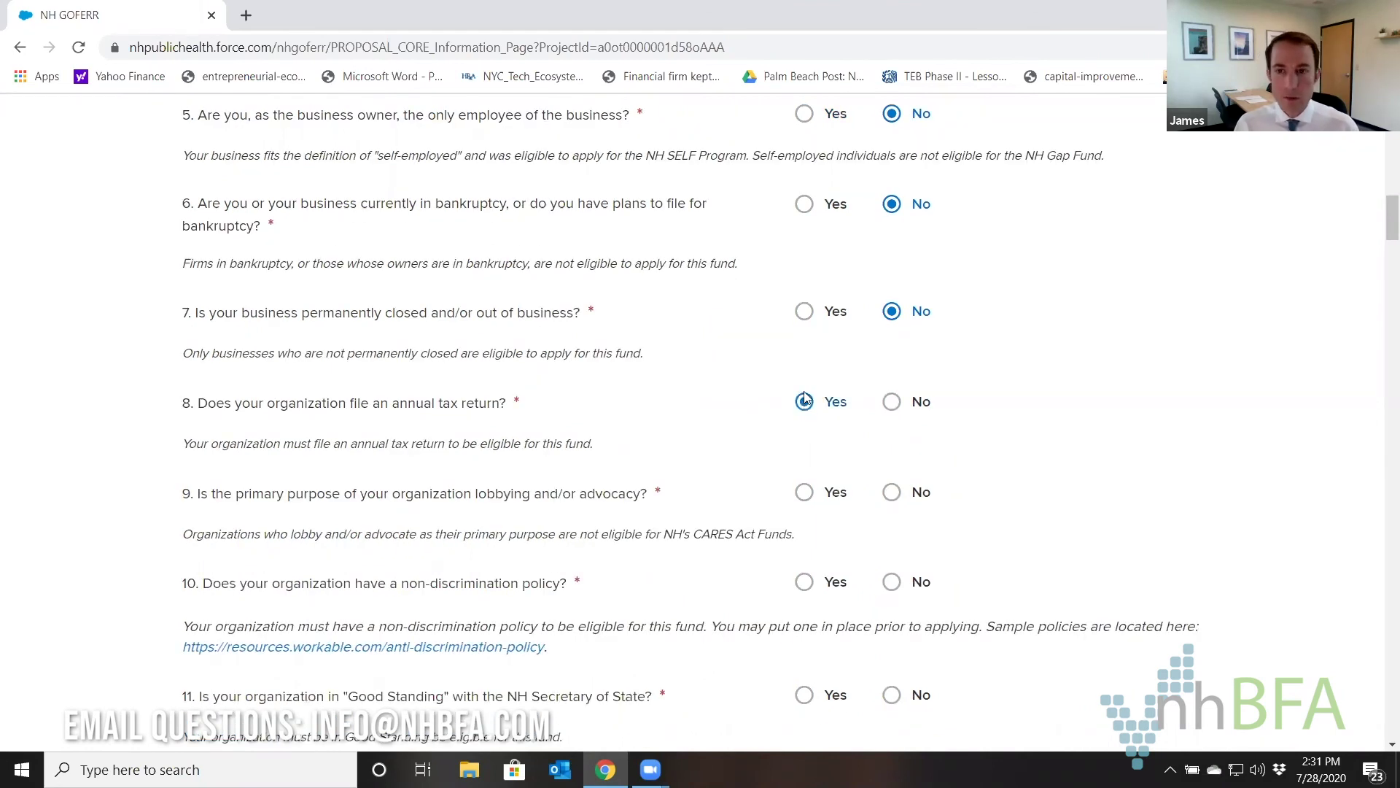
pyautogui.scroll(-1, 744, 369)
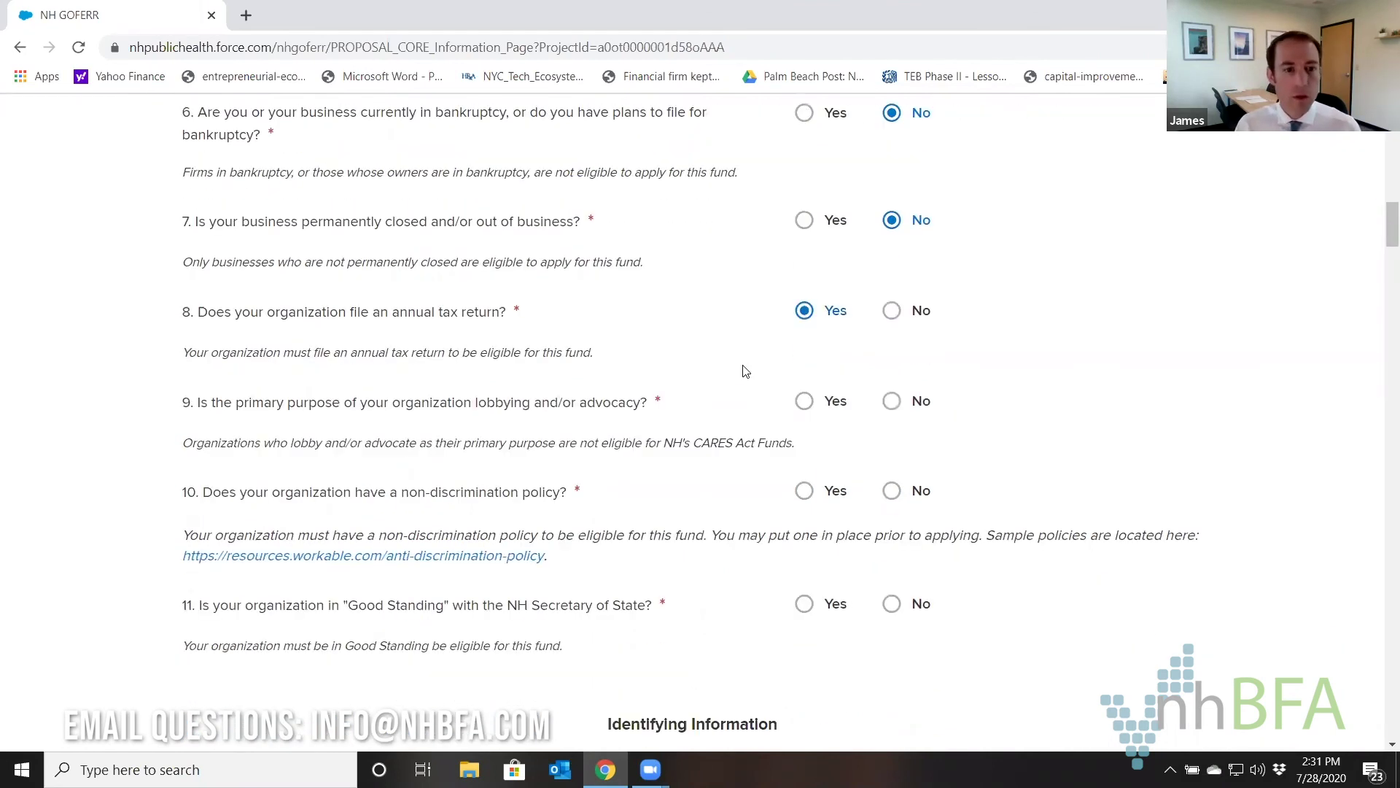
pyautogui.click(894, 404)
pyautogui.scroll(-2, 660, 354)
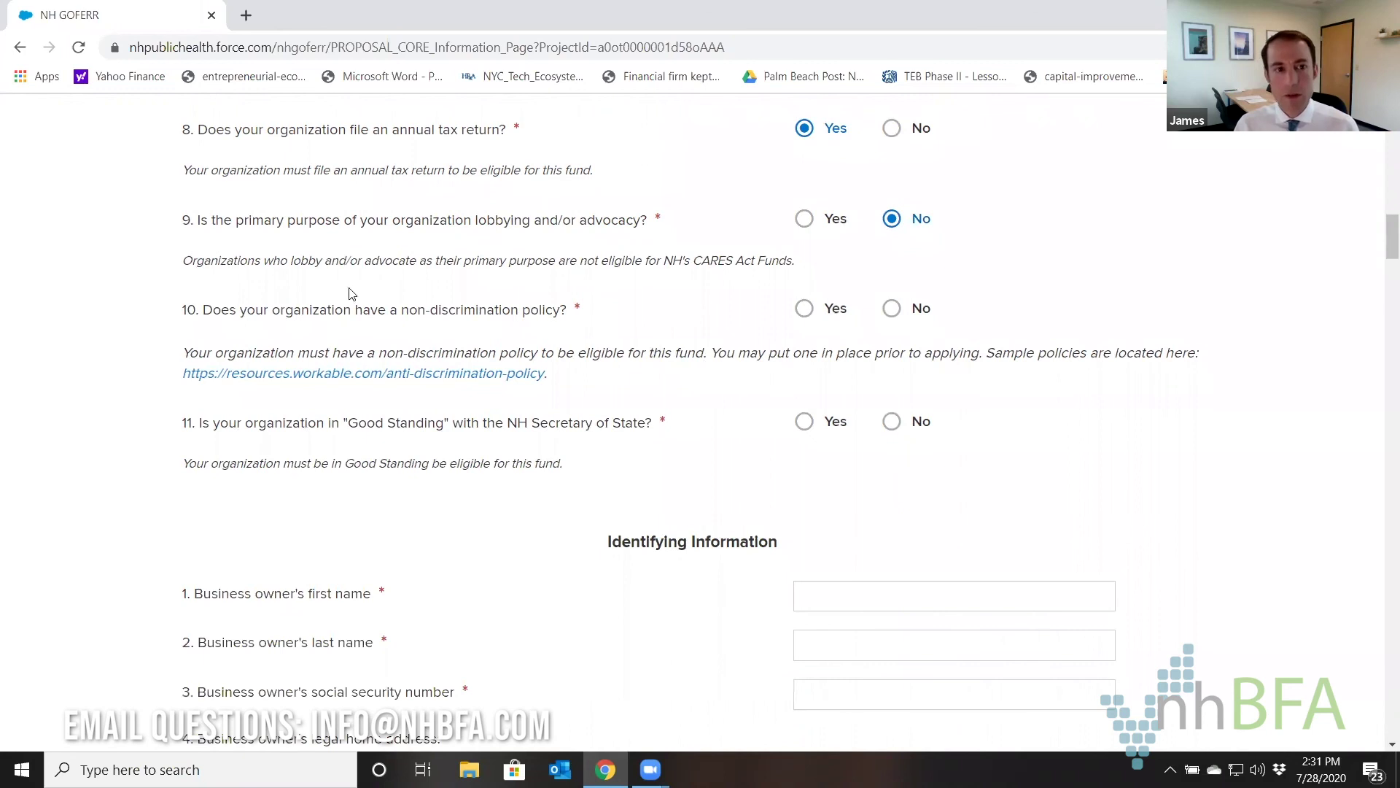
# Answer Yes to having a non-discrimination policy and to Good Standing with the Secretary of State.
pyautogui.moveTo(213, 310); pyautogui.dragTo(598, 322)
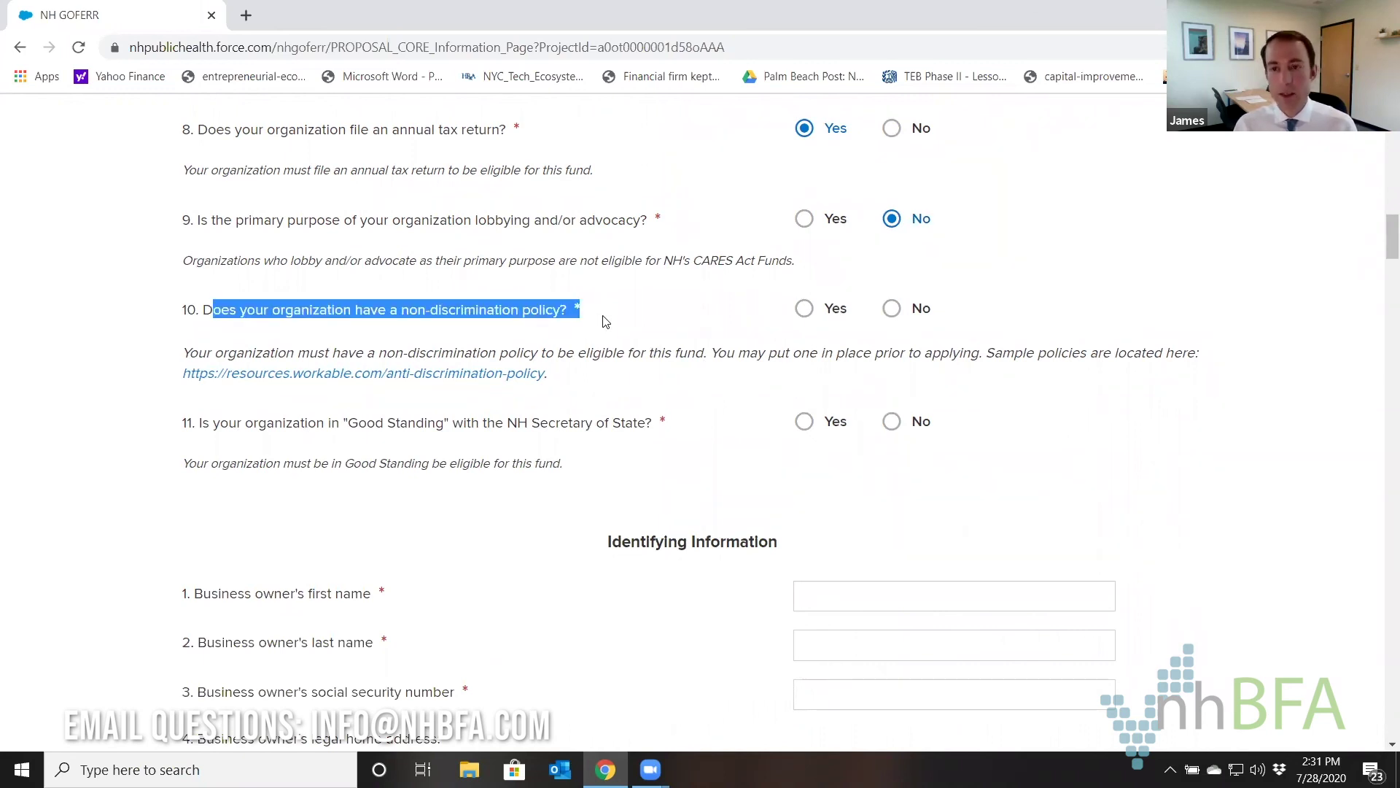
pyautogui.click(605, 321)
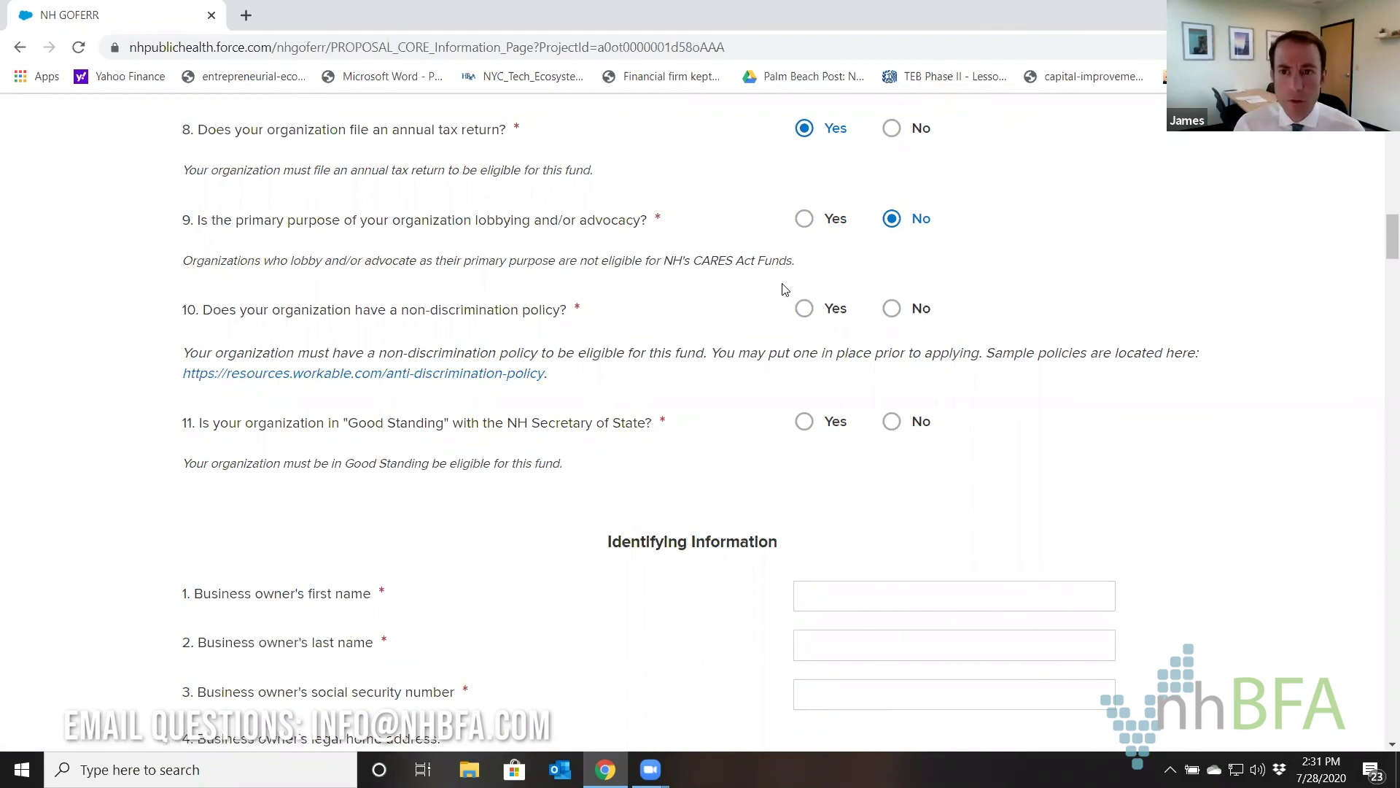
pyautogui.click(809, 308)
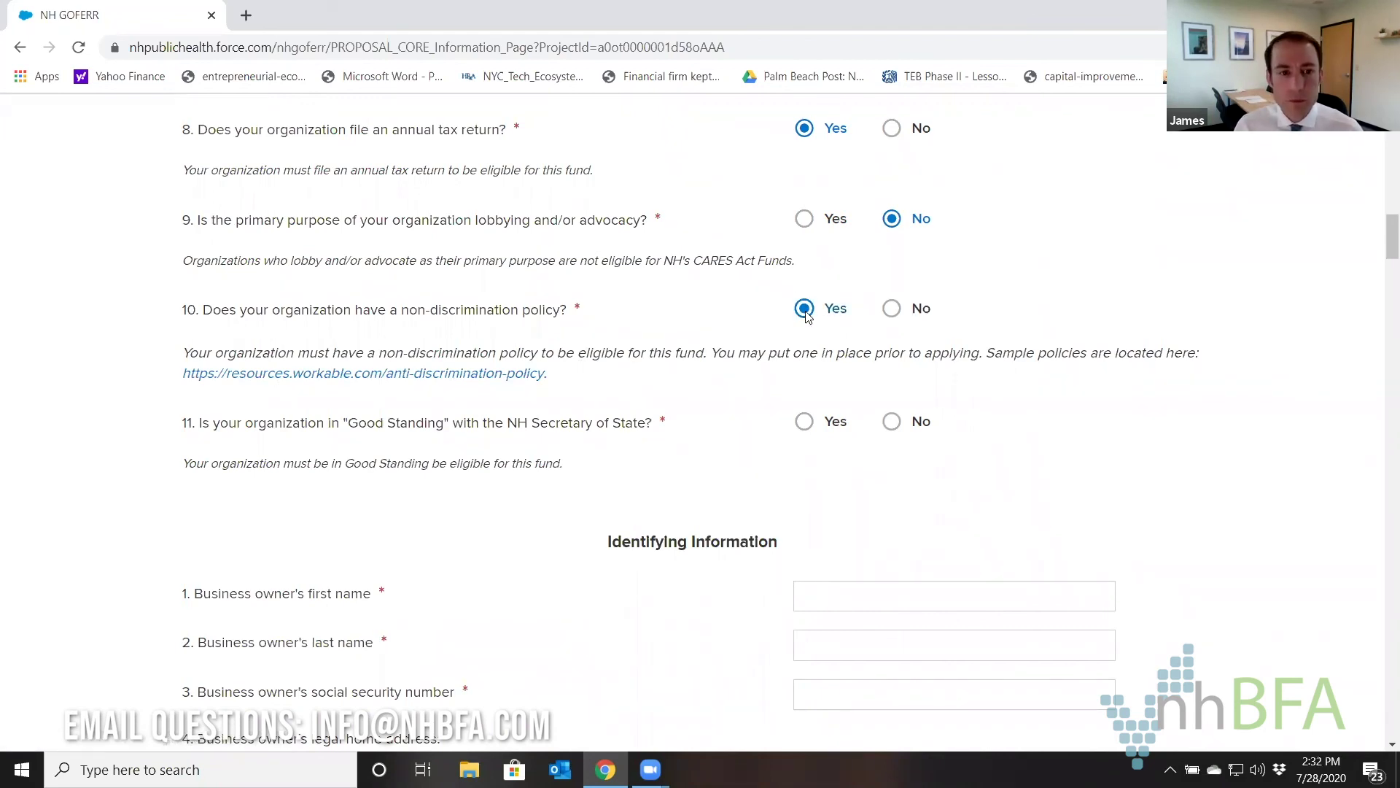
pyautogui.scroll(-1, 751, 282)
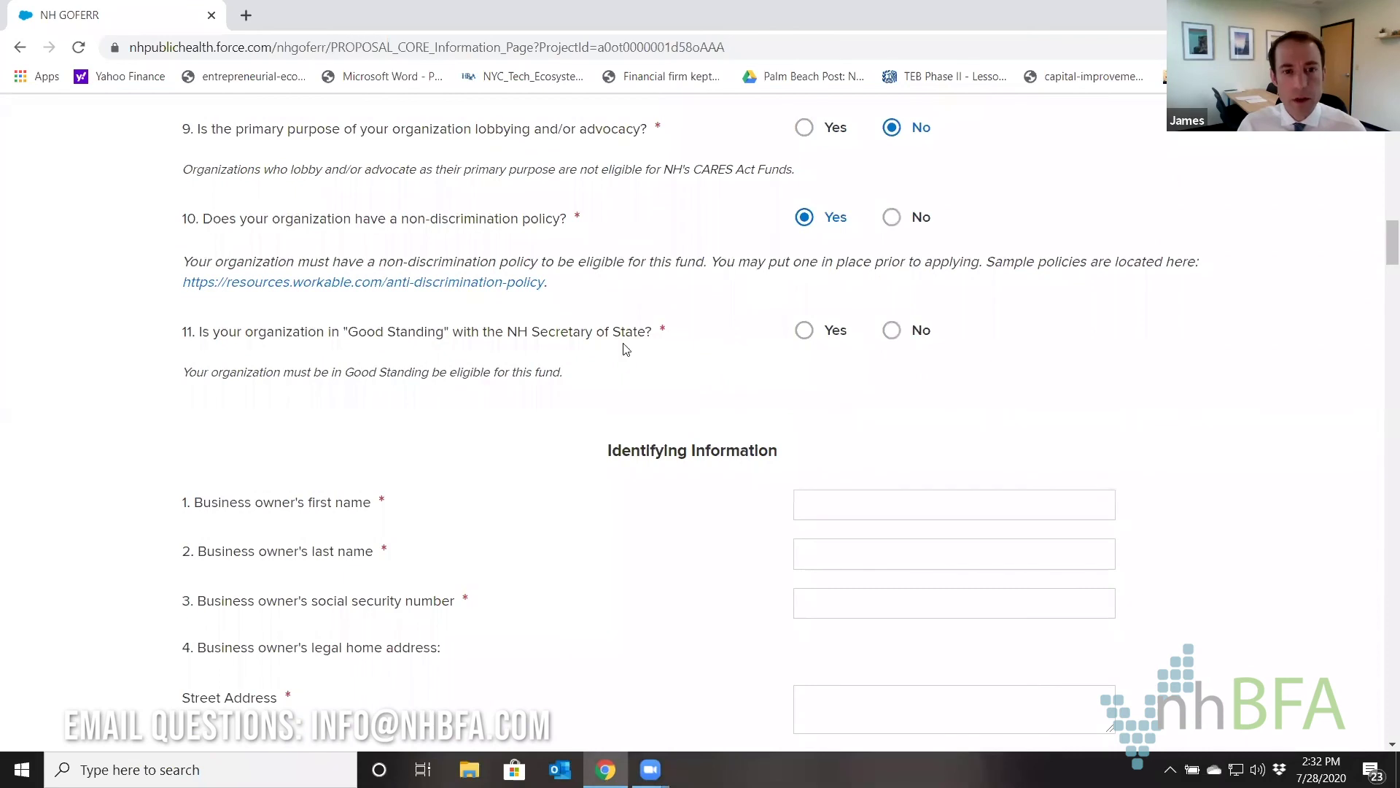
pyautogui.click(806, 331)
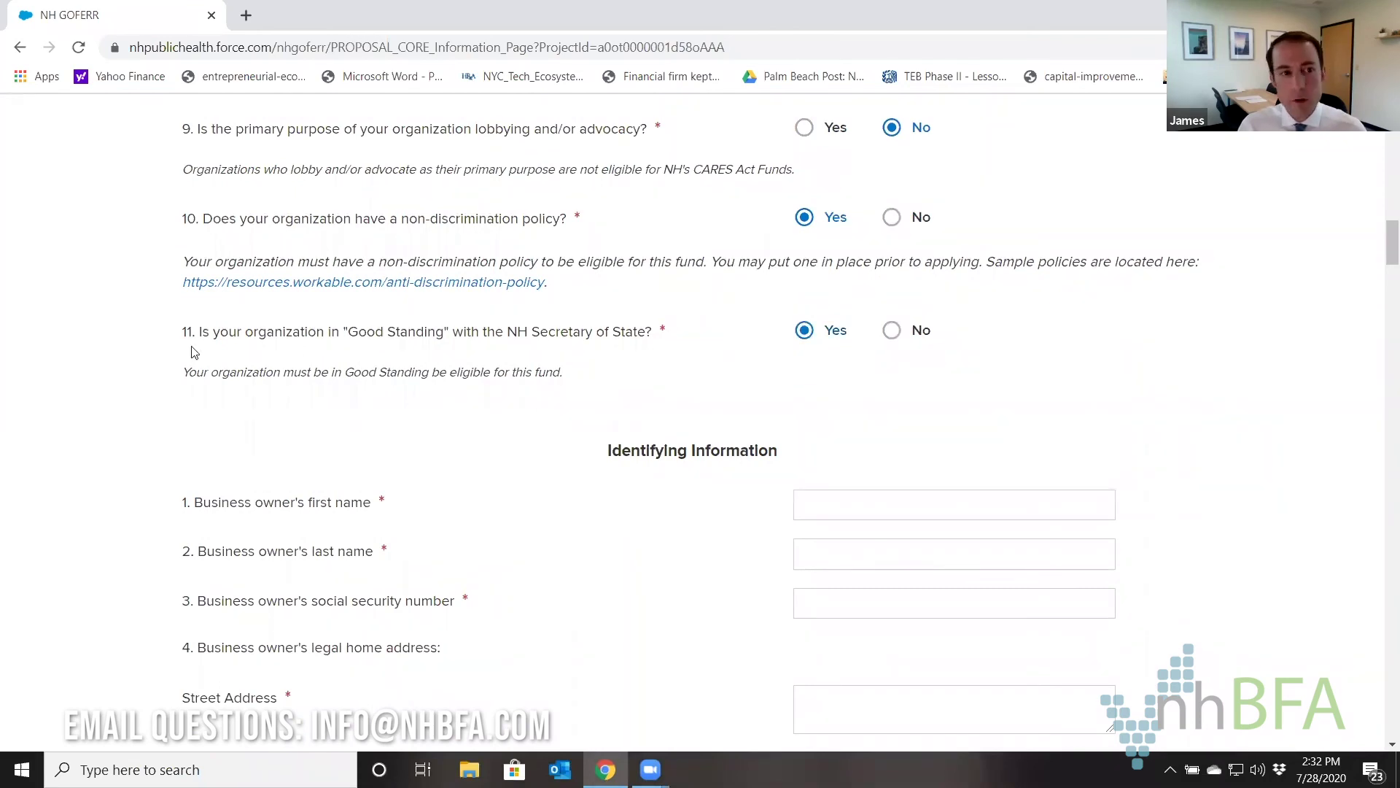
pyautogui.moveTo(203, 334); pyautogui.dragTo(658, 334)
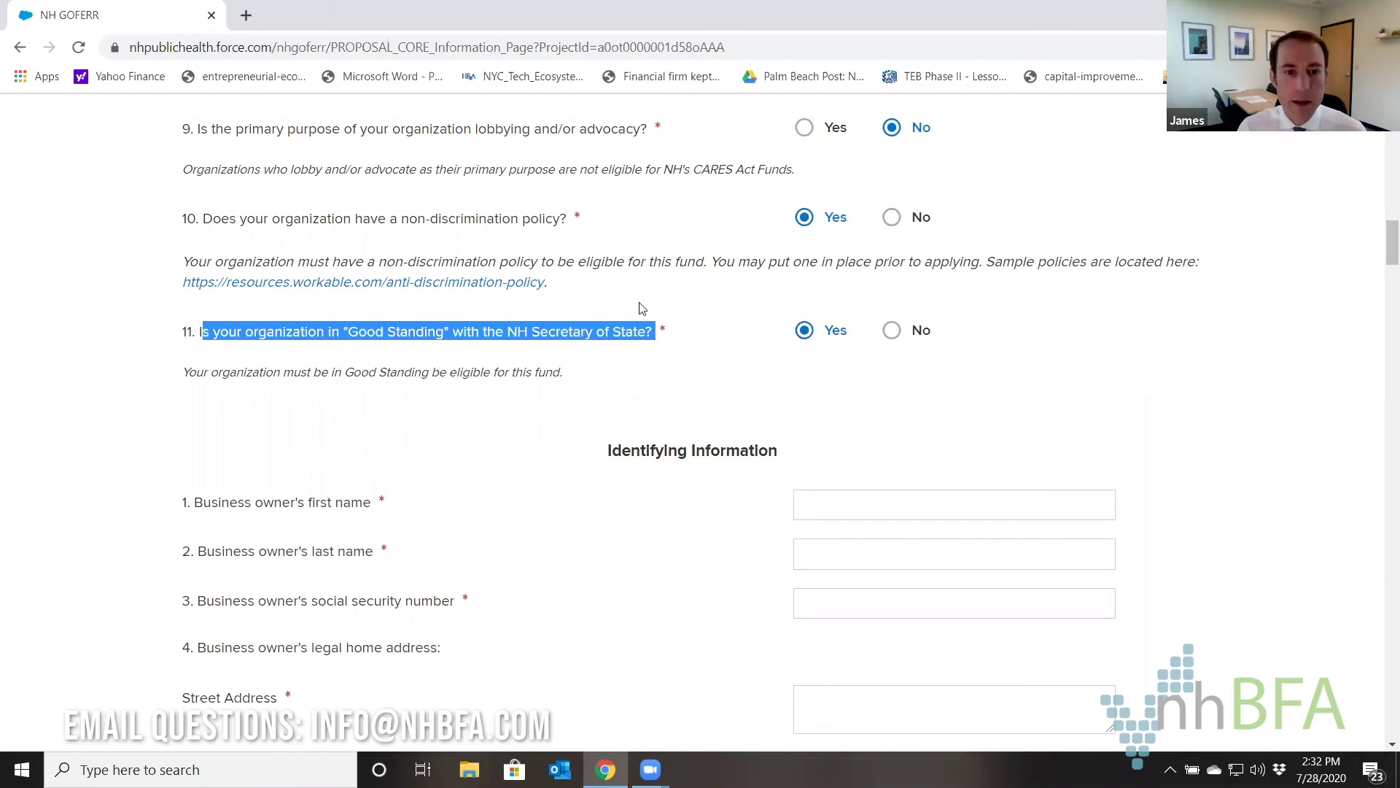
pyautogui.scroll(-2, 677, 257)
# Enter the business owner's first name, last name and Social Security Number.
pyautogui.scroll(-1, 677, 257)
pyautogui.click(827, 241)
pyautogui.click(730, 223)
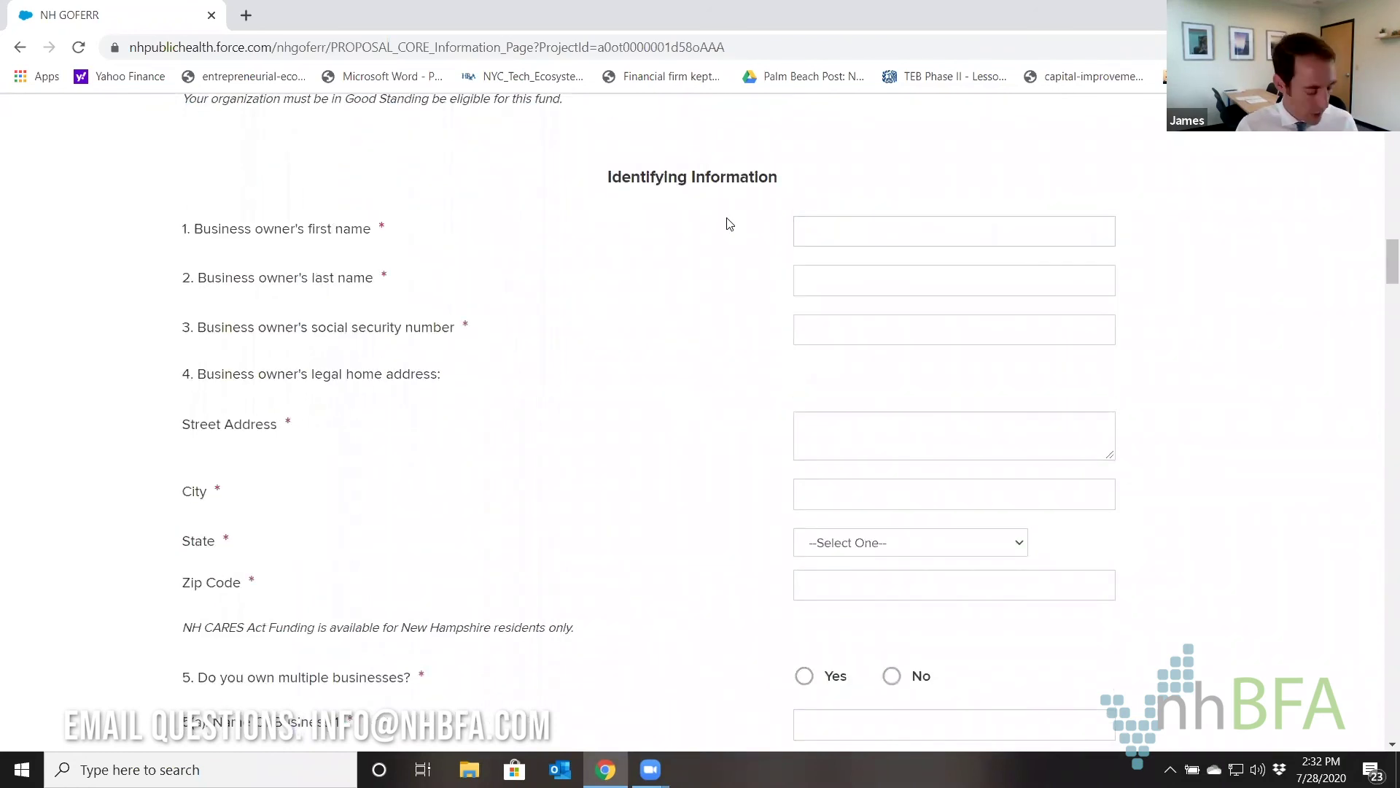
pyautogui.click(780, 220)
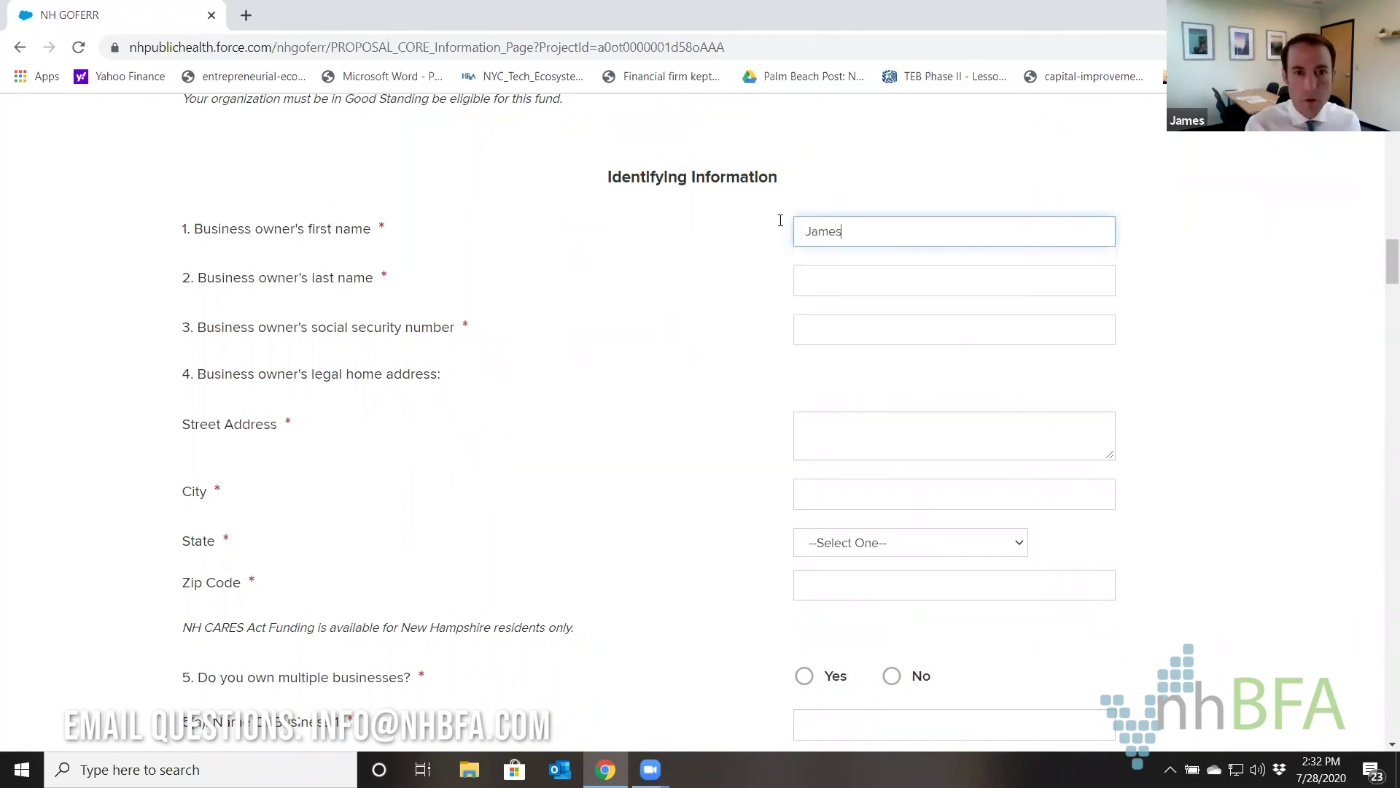
pyautogui.press('Tab')
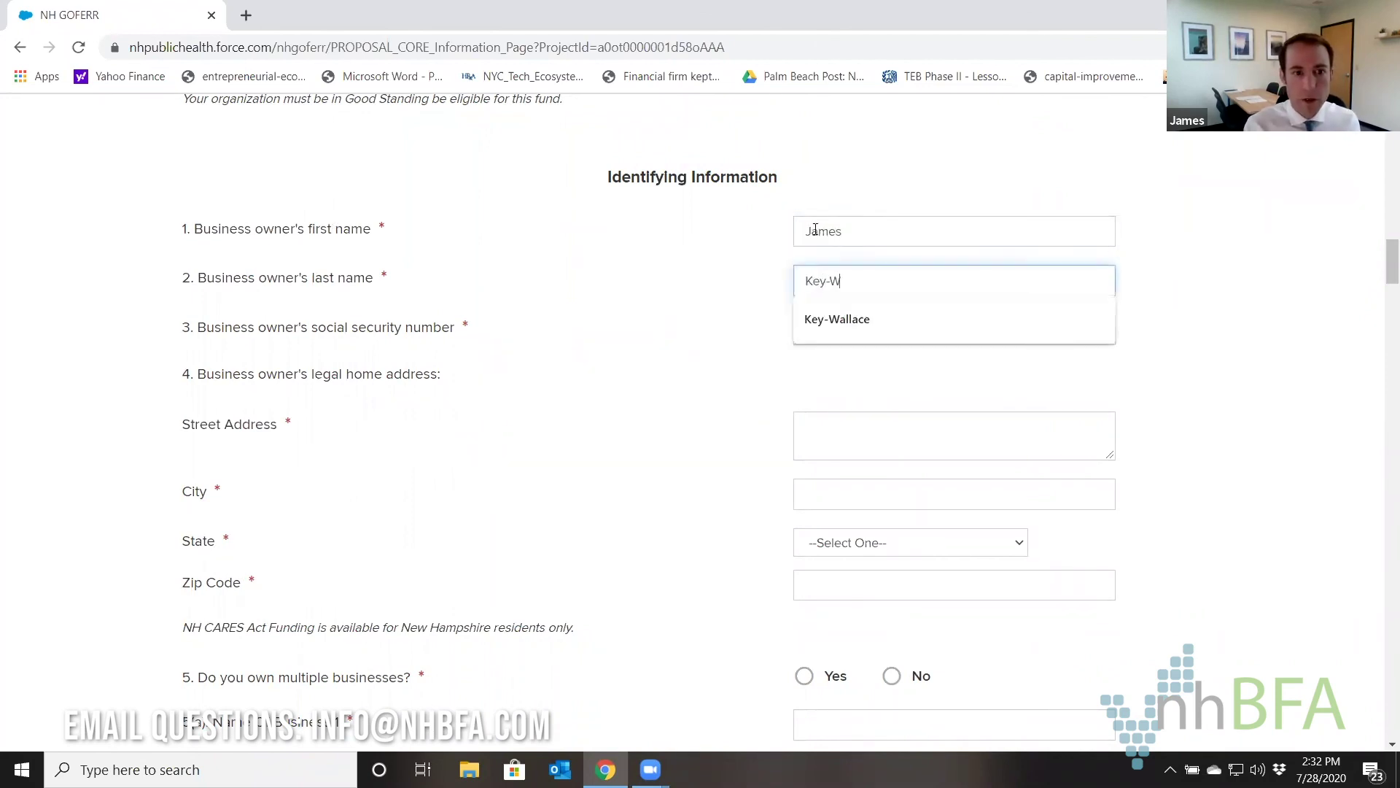
pyautogui.press('Tab')
pyautogui.write('XXX-XX-4874')
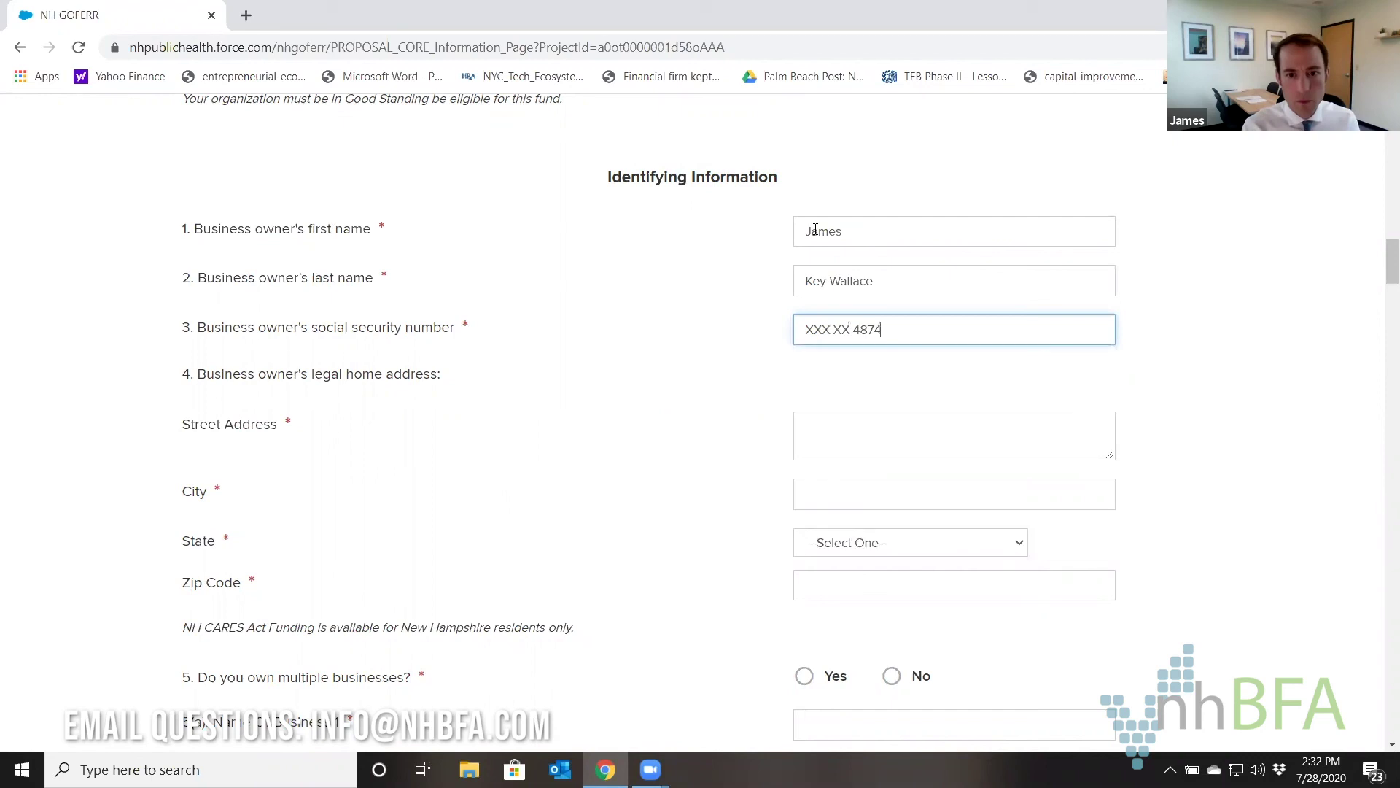
# Fill in the owner's home street address, city, state New Hampshire and ZIP code.
pyautogui.press('Tab')
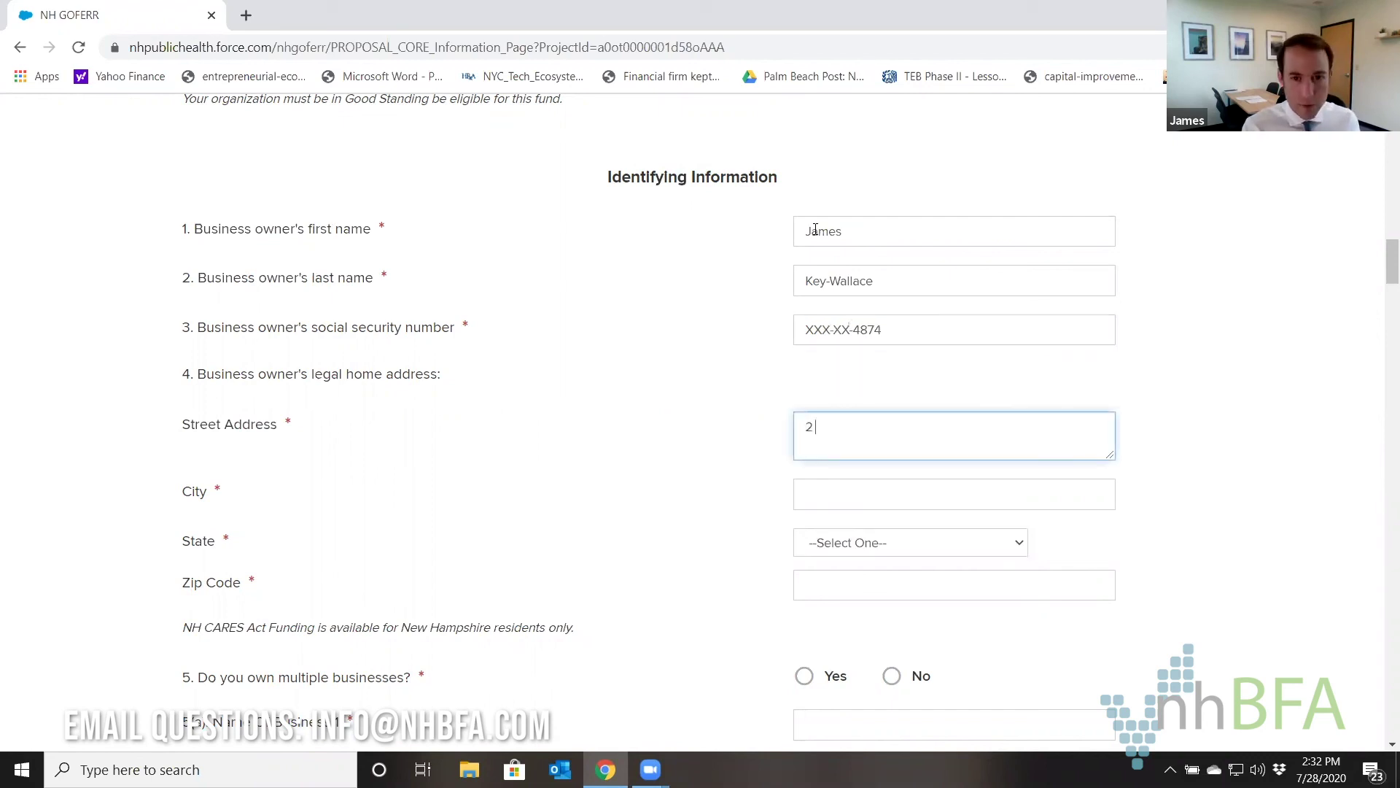
pyautogui.press('Tab')
pyautogui.write('Concord')
pyautogui.press('Tab')
pyautogui.write('new h')
pyautogui.press('Tab')
pyautogui.write('03301')
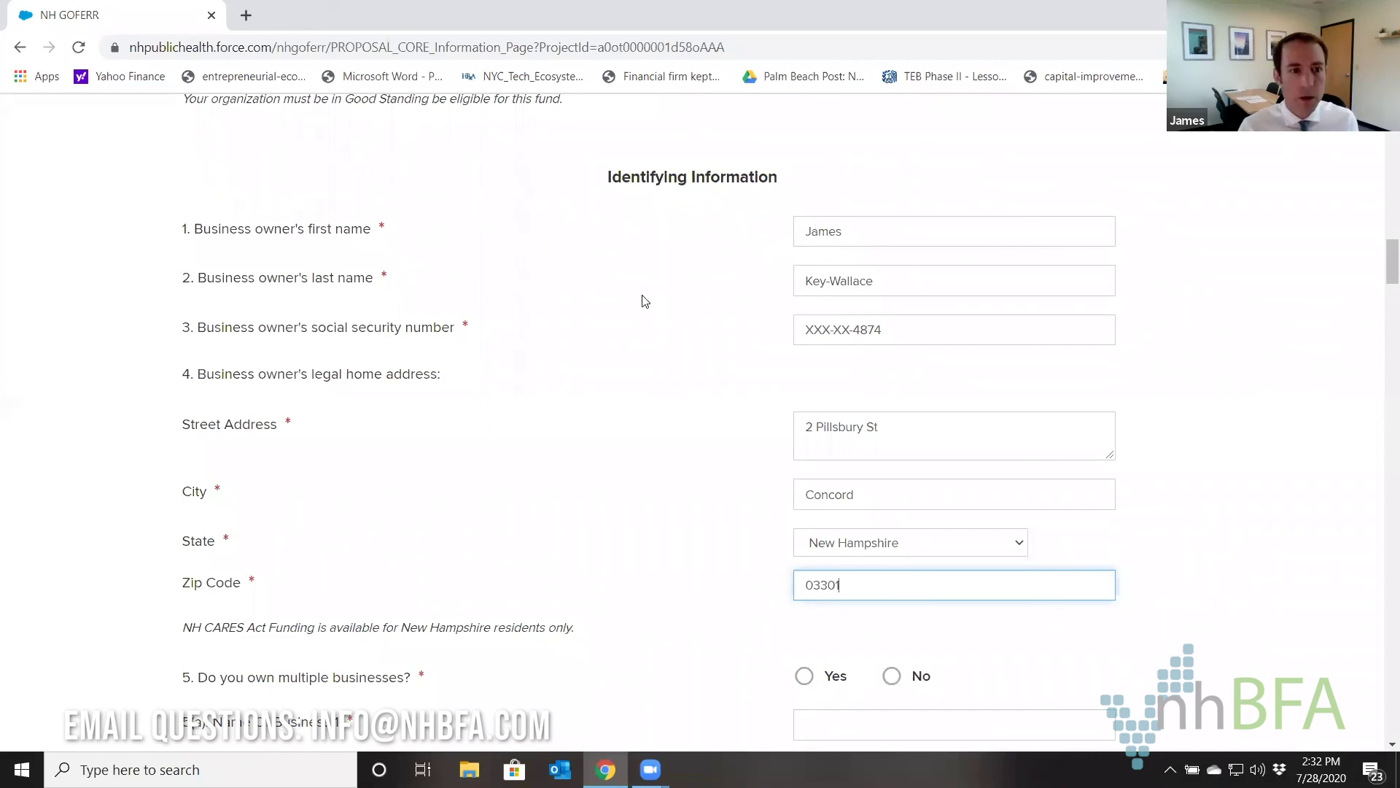
pyautogui.scroll(-1, 642, 300)
pyautogui.moveTo(207, 284); pyautogui.dragTo(449, 295)
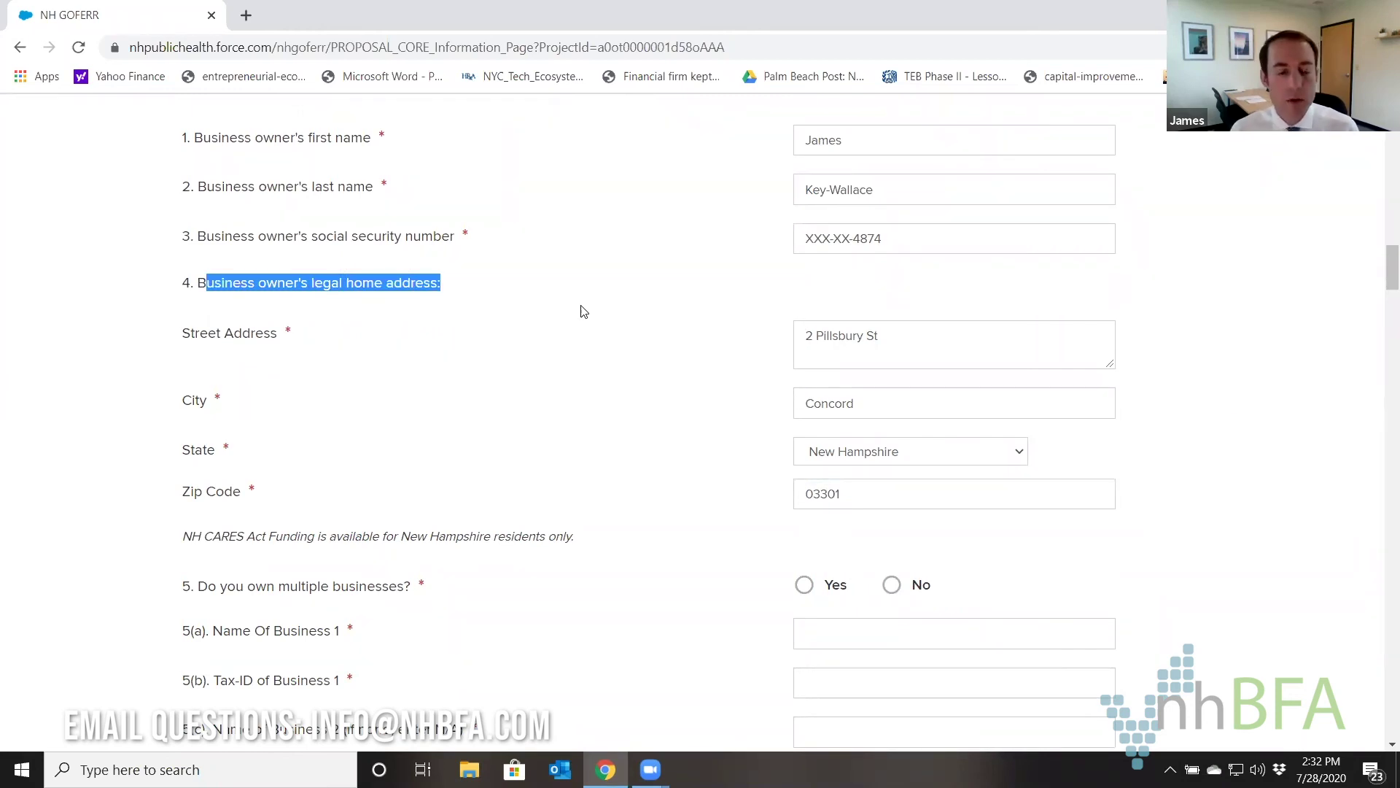
# Answer No to question 5, then enter Business 1's name and tax ID.
pyautogui.scroll(-3, 582, 311)
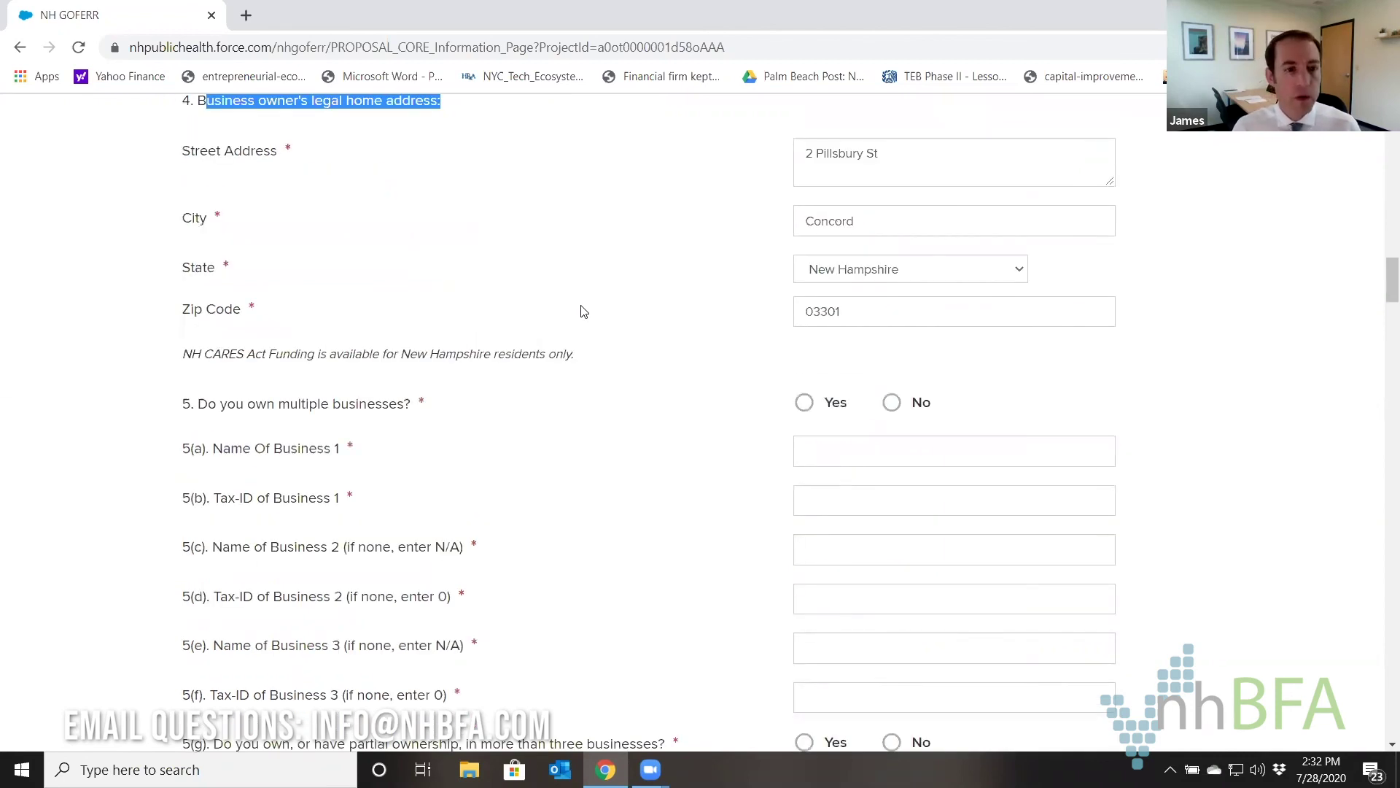
pyautogui.scroll(-3, 581, 311)
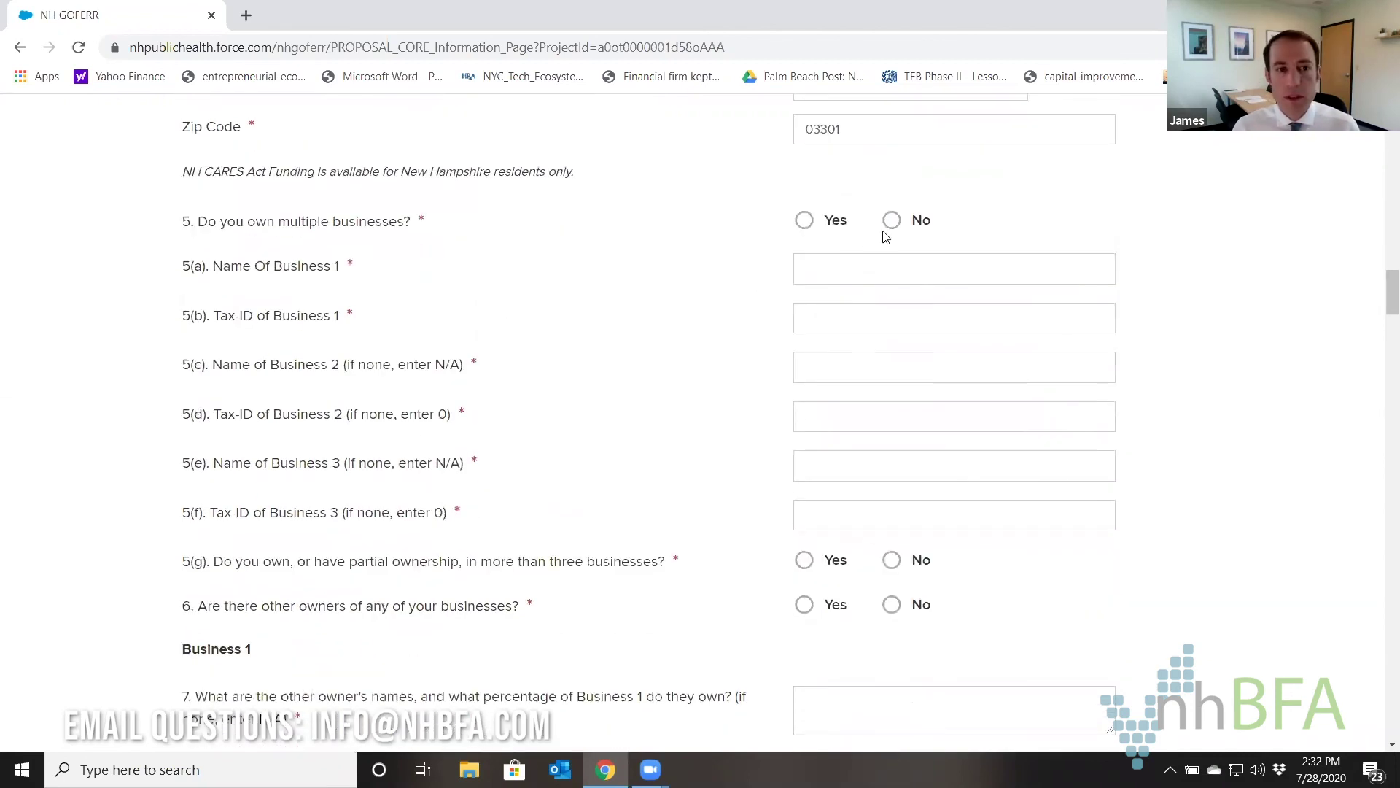
pyautogui.click(892, 221)
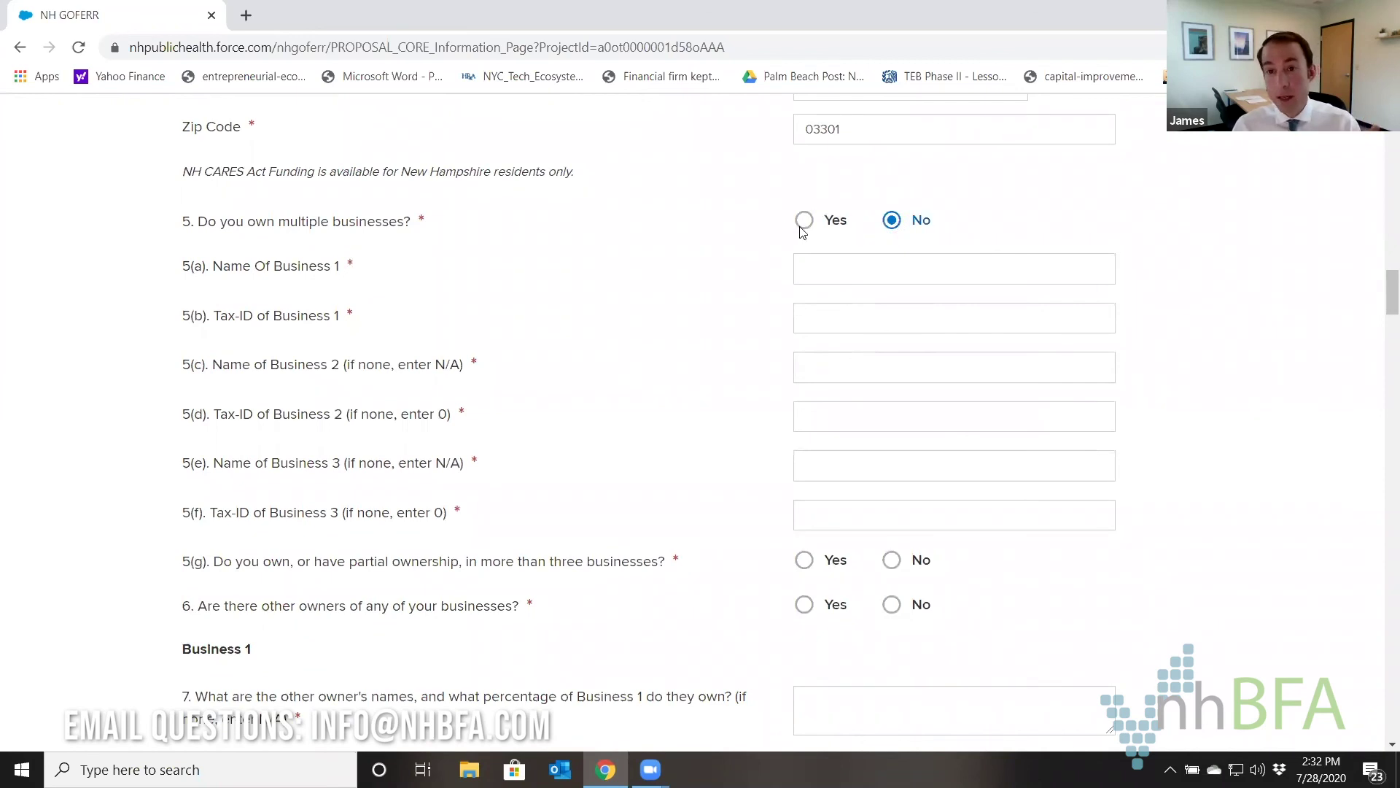
pyautogui.scroll(-1, 731, 234)
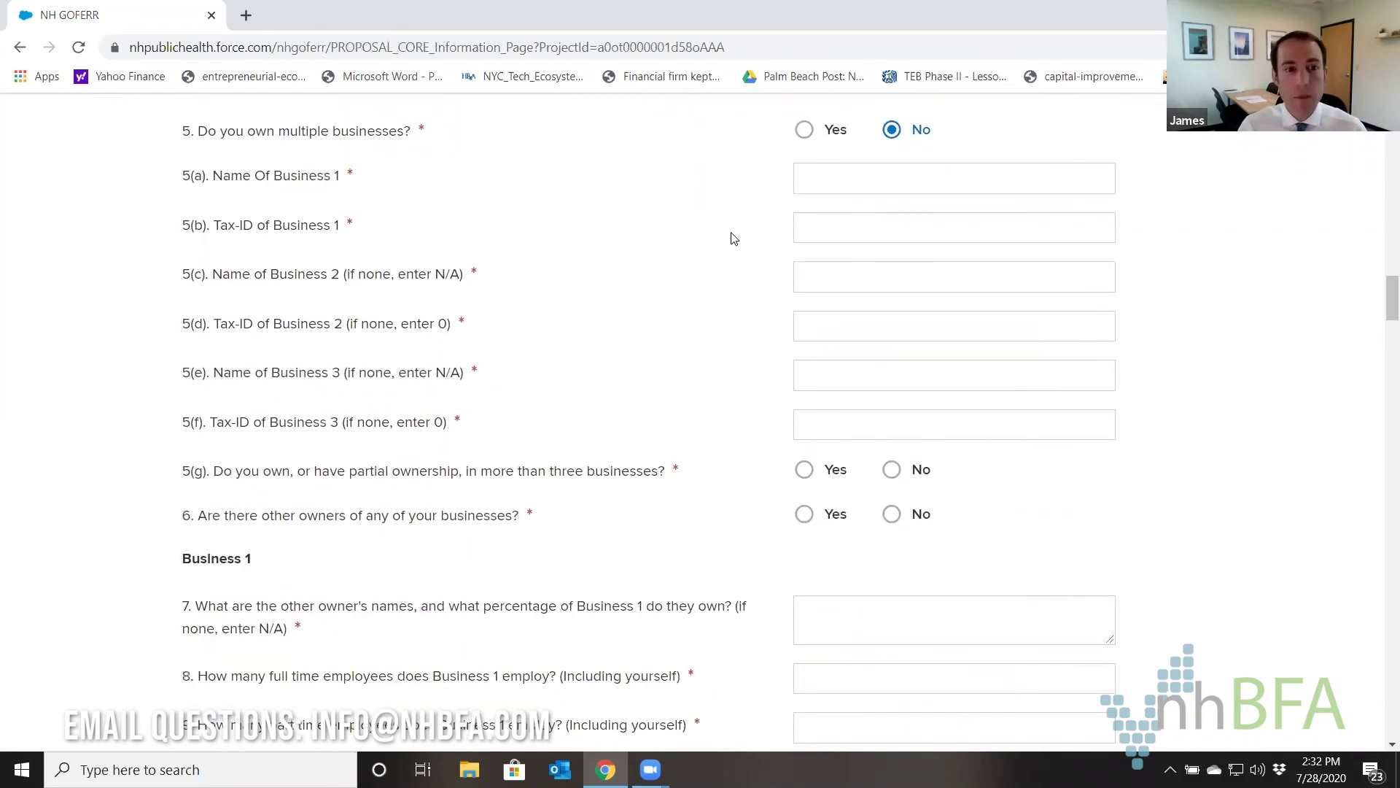
pyautogui.click(837, 182)
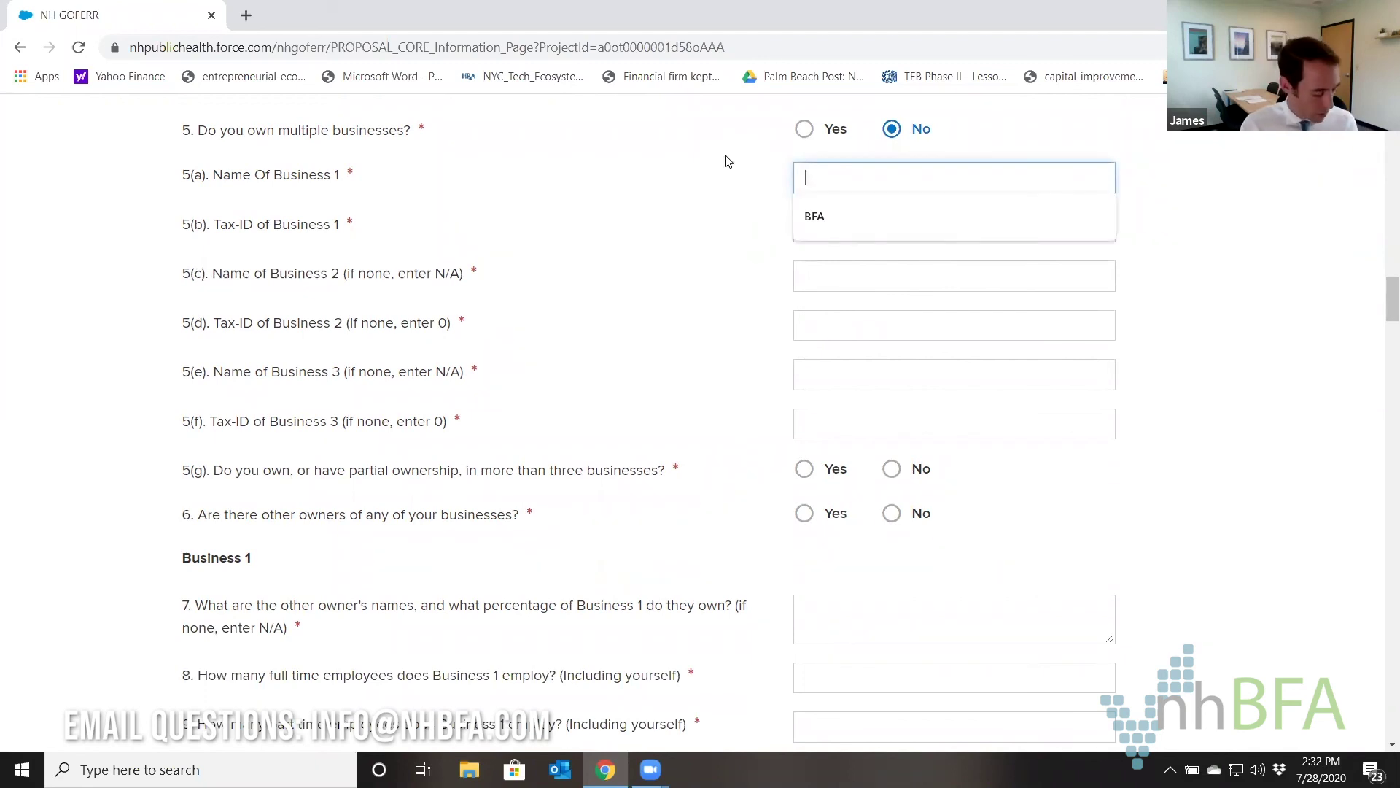
pyautogui.write('James Hou')
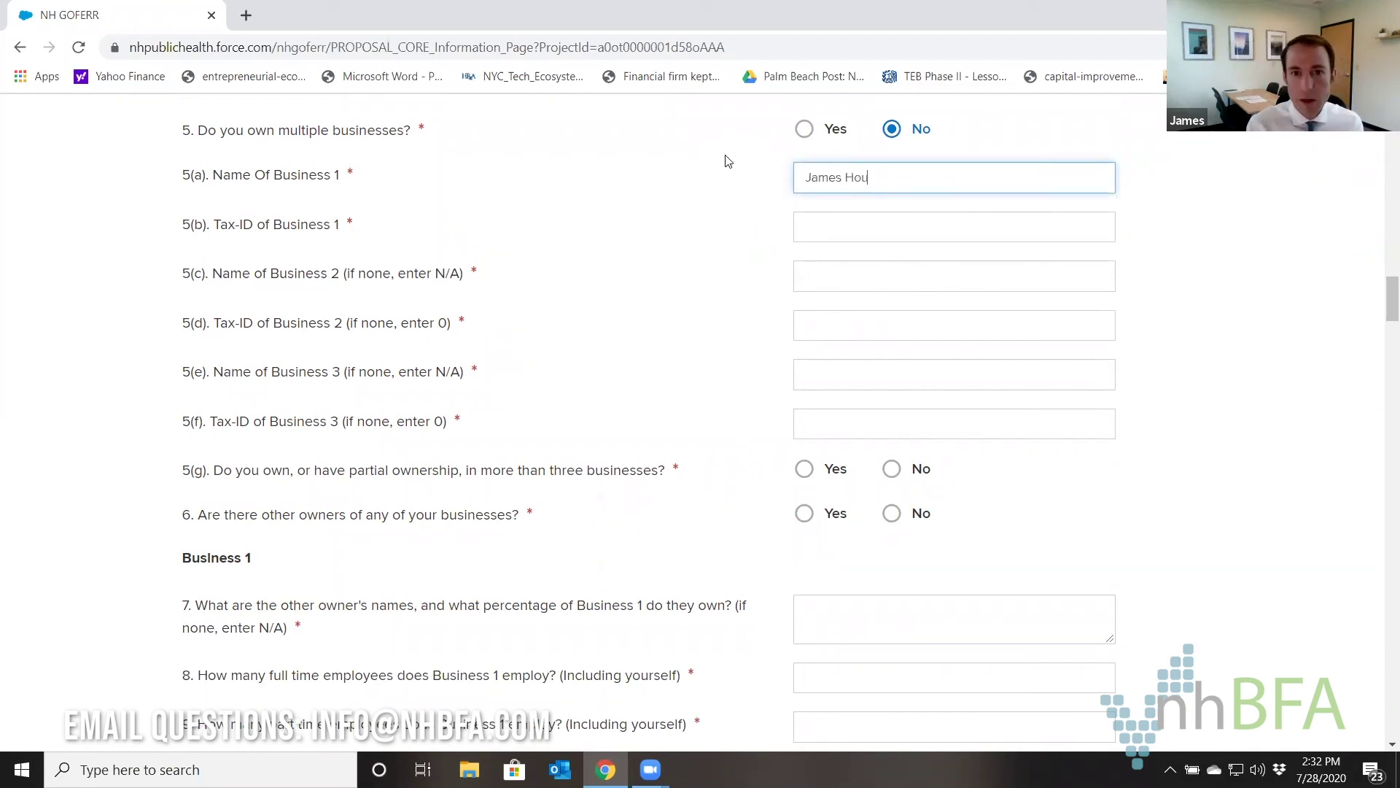
pyautogui.write('se of')
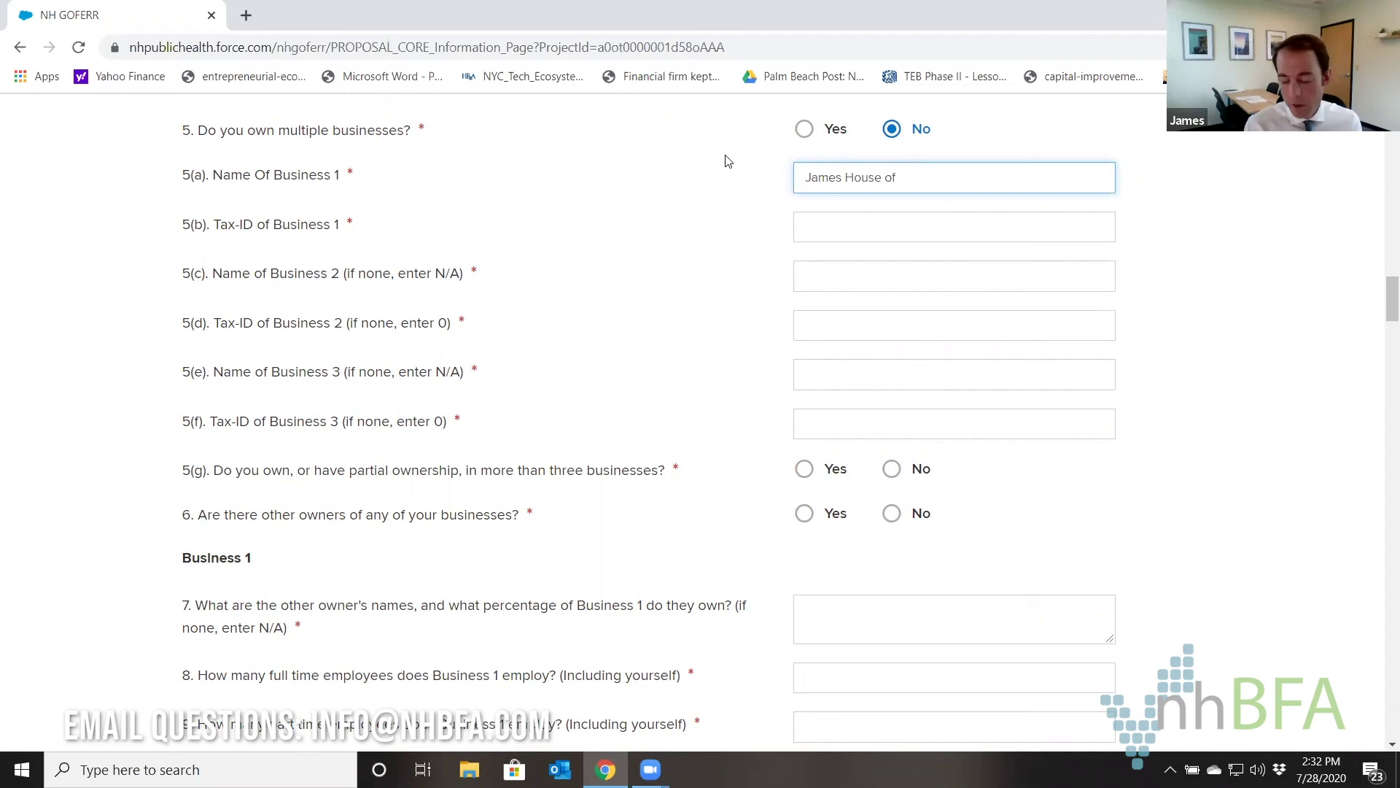
pyautogui.write(' Pa')
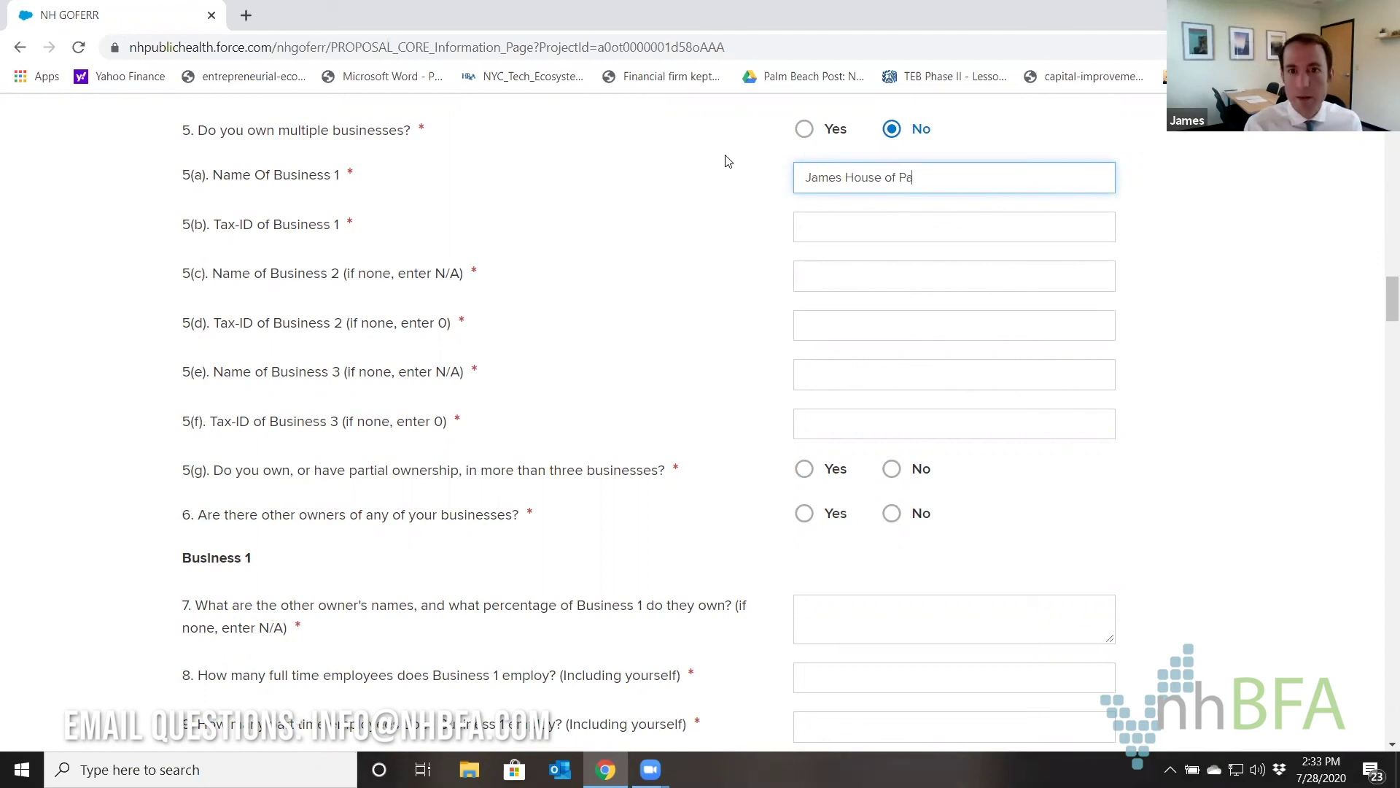
pyautogui.write('ncakes')
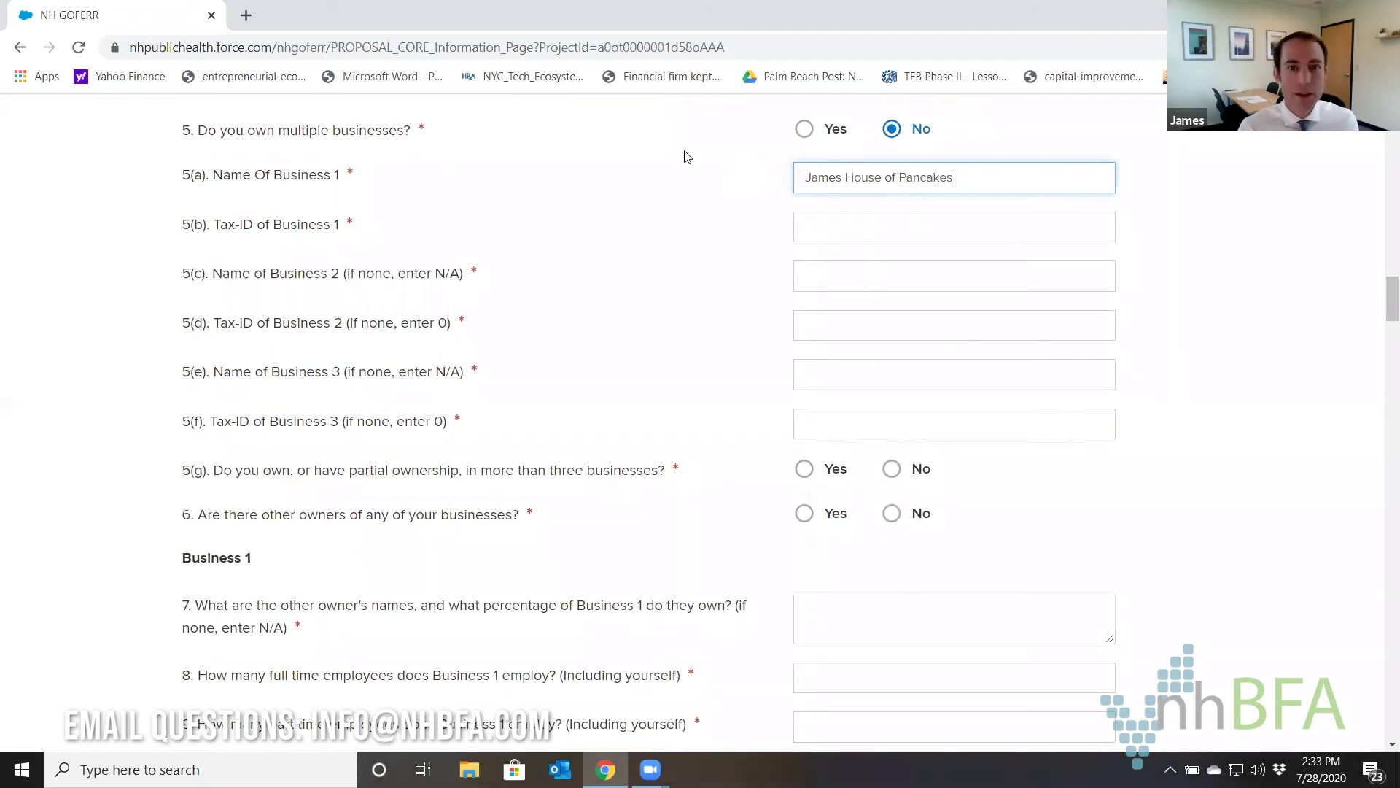
pyautogui.click(841, 178)
pyautogui.write("'")
pyautogui.click(811, 234)
# Enter n/a names and 0 tax IDs for Businesses 2 and 3, and answer Yes to 5(g).
pyautogui.click(795, 270)
pyautogui.click(734, 252)
pyautogui.click(832, 274)
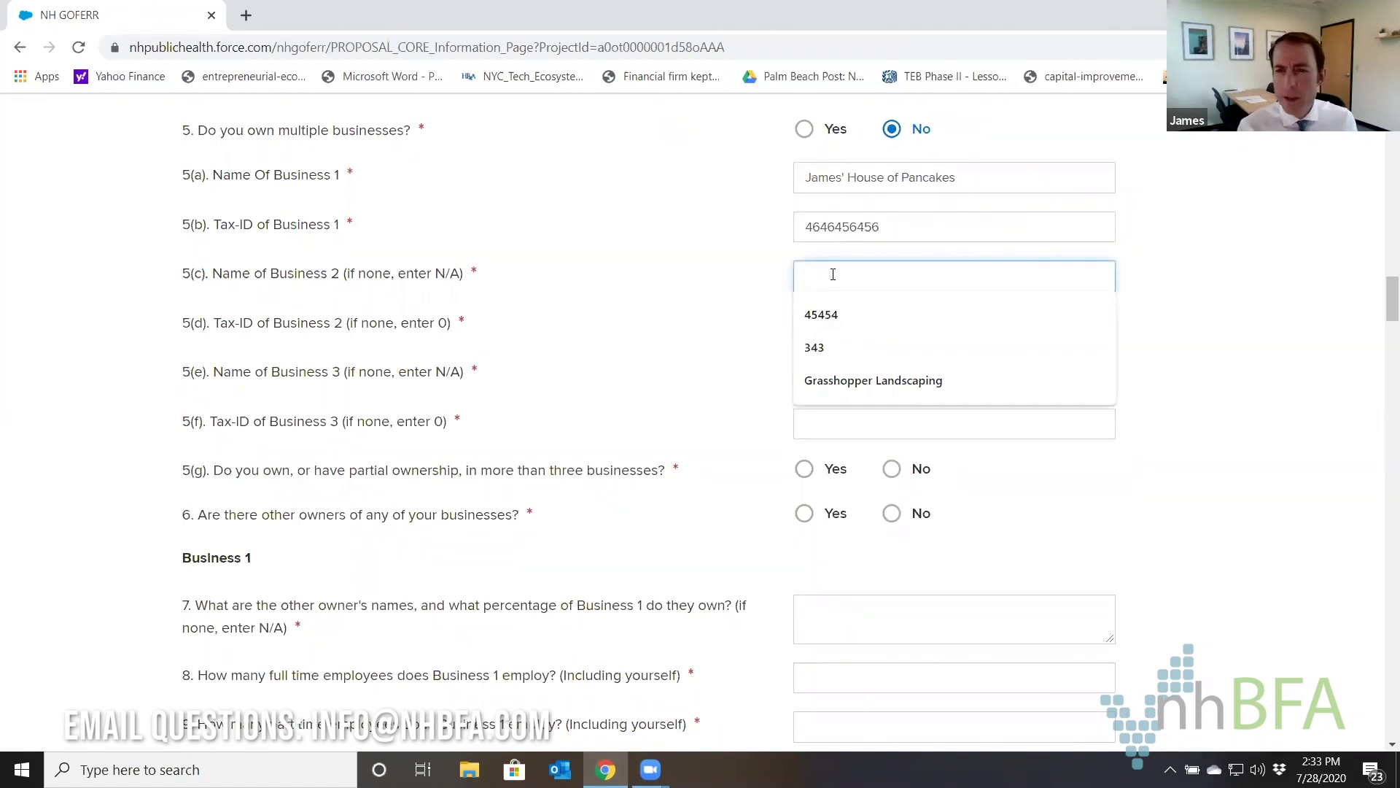
pyautogui.write('n/a')
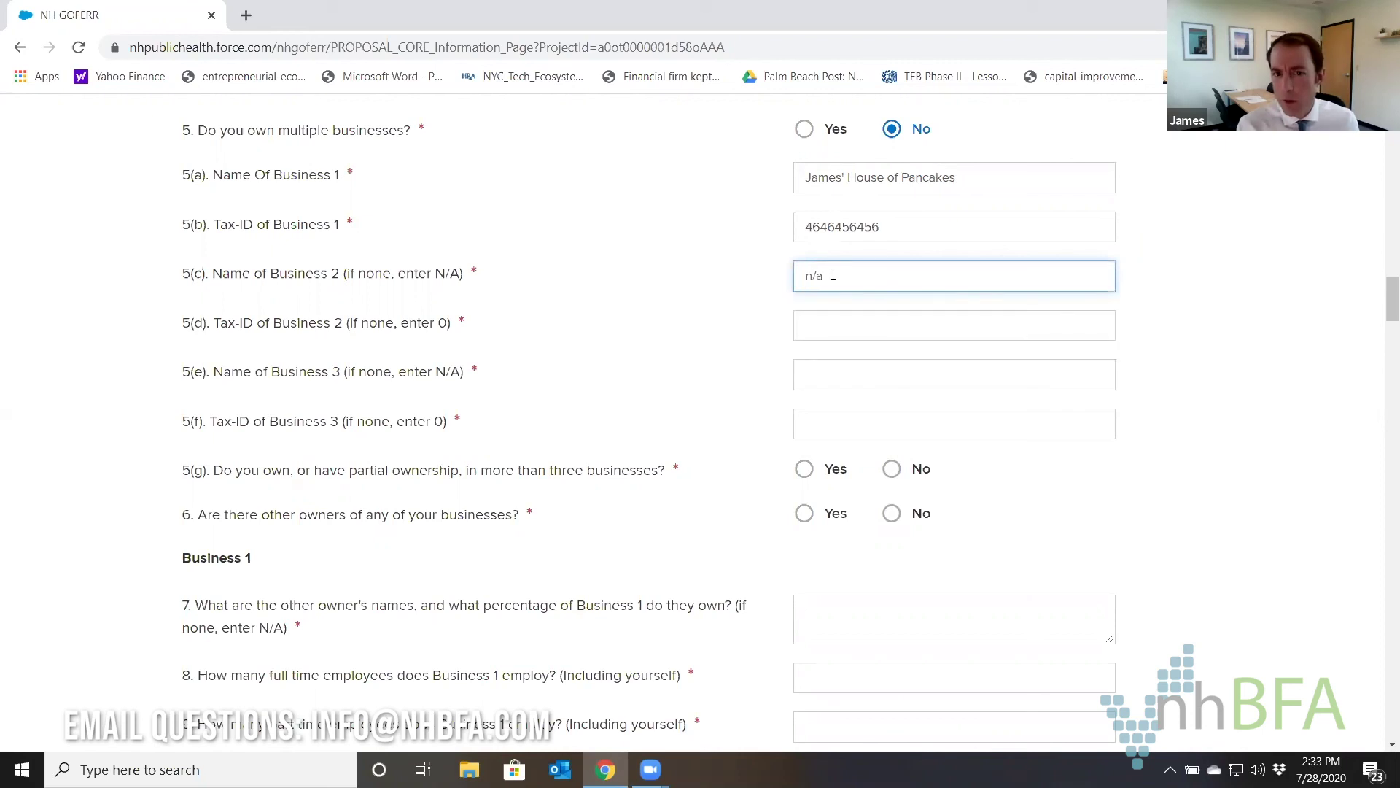
pyautogui.press('Tab')
pyautogui.write('0')
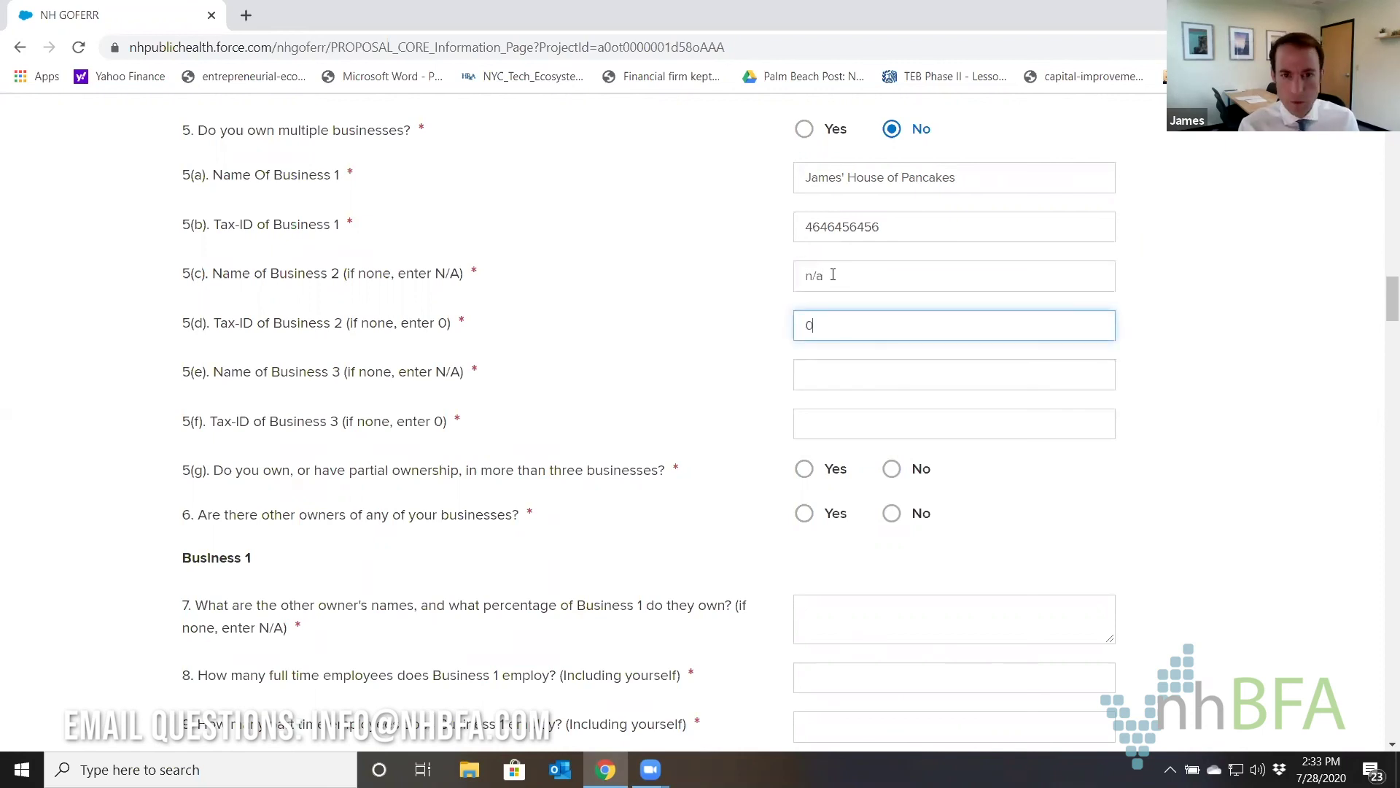
pyautogui.press('Tab')
pyautogui.write('n/a')
pyautogui.press('Tab')
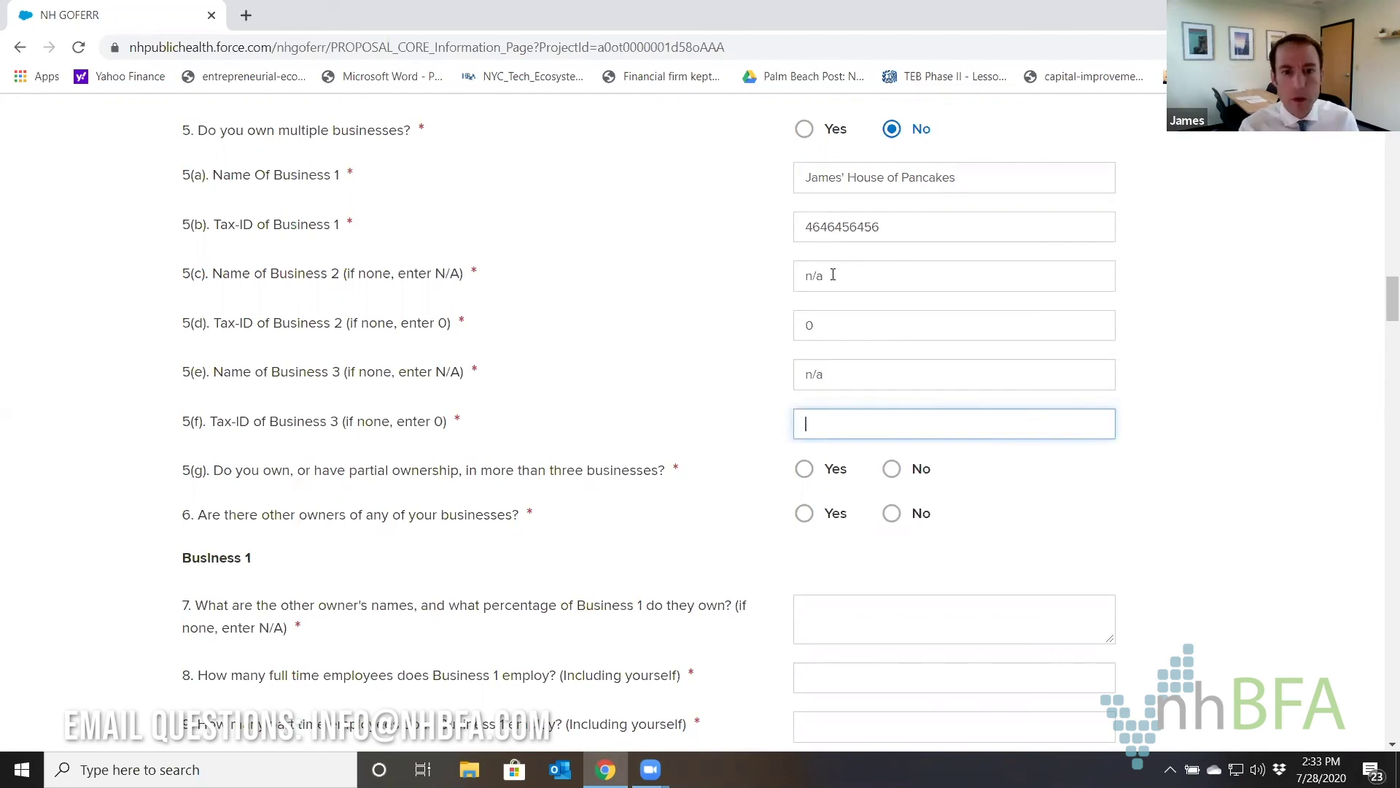
pyautogui.write('0')
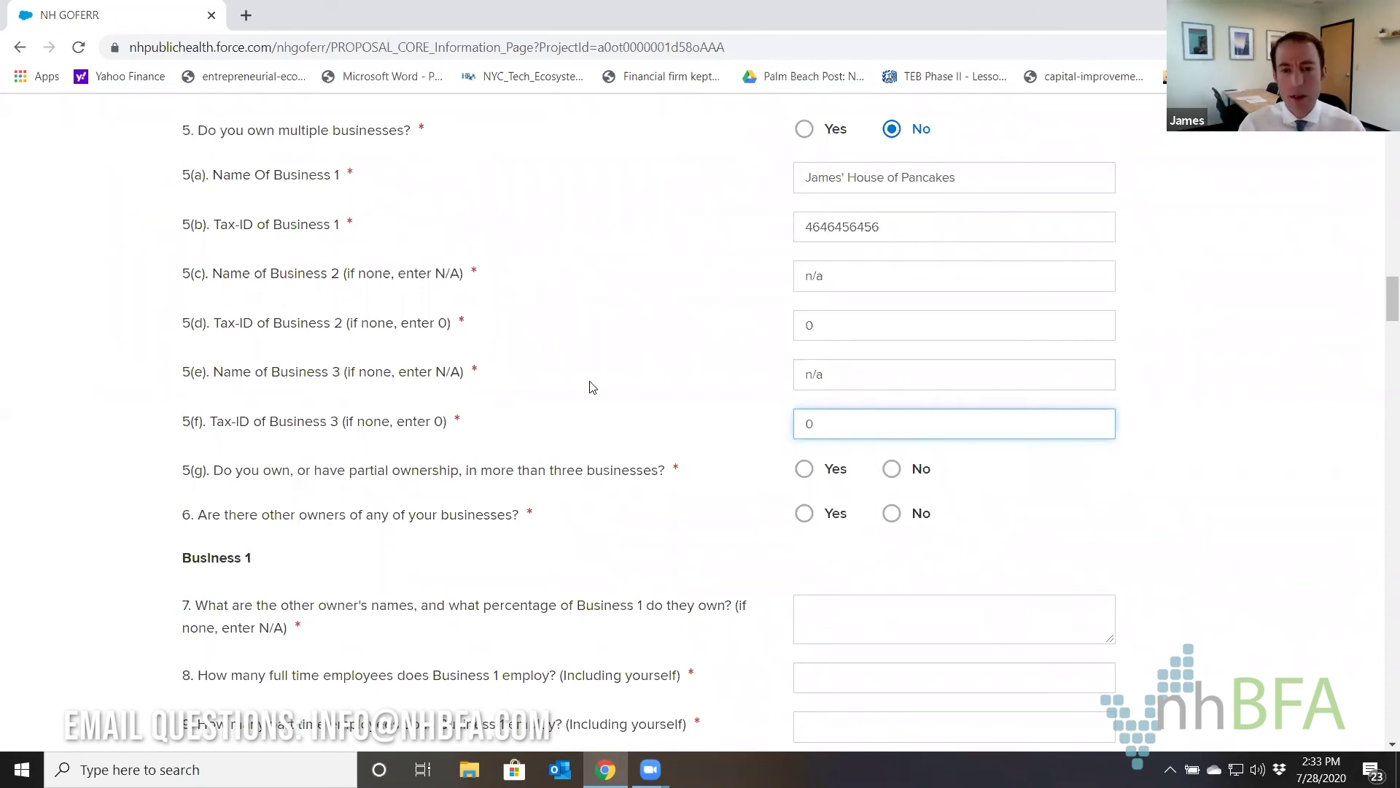
pyautogui.click(805, 470)
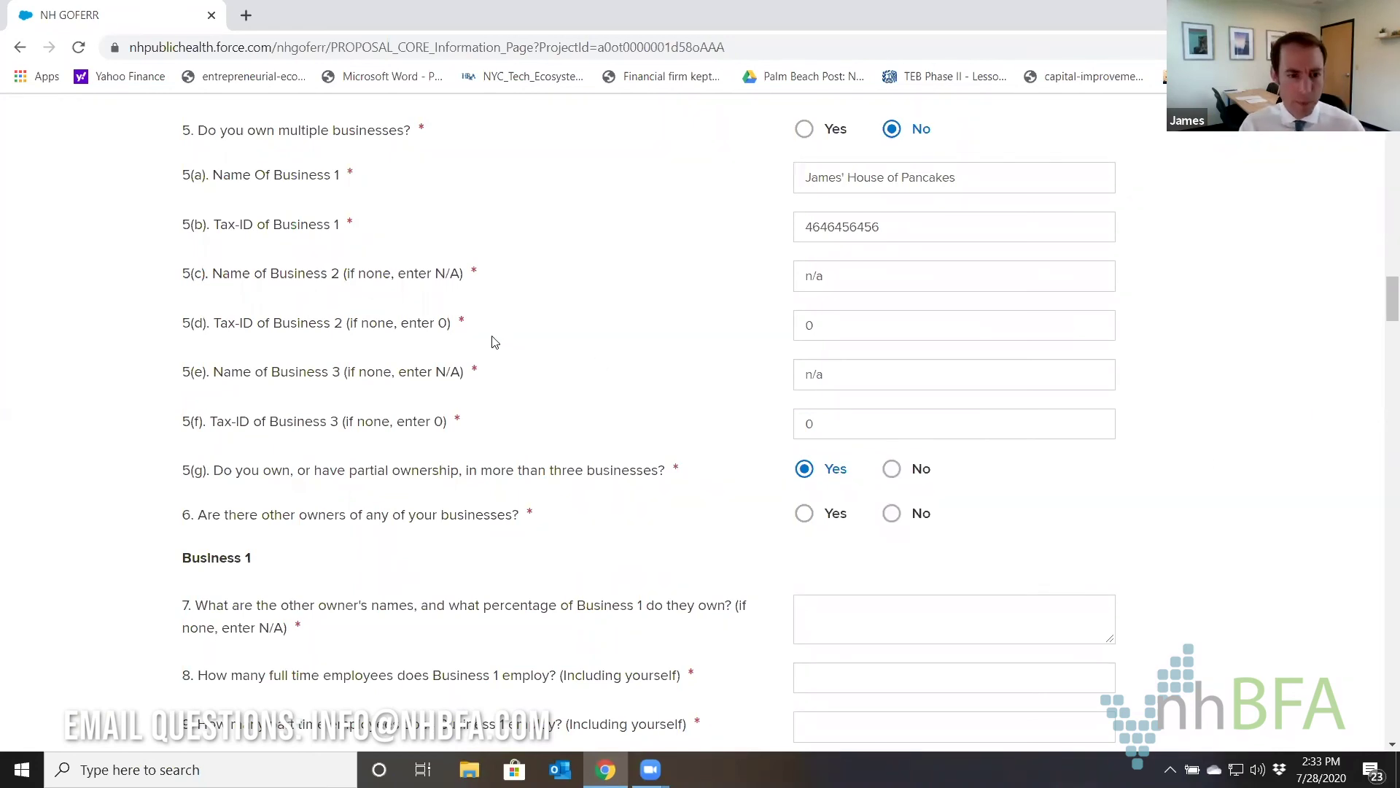
# Answer Yes to other owners and list Business 1's co-owner's name at 51%.
pyautogui.scroll(-1, 576, 333)
pyautogui.scroll(-1, 673, 421)
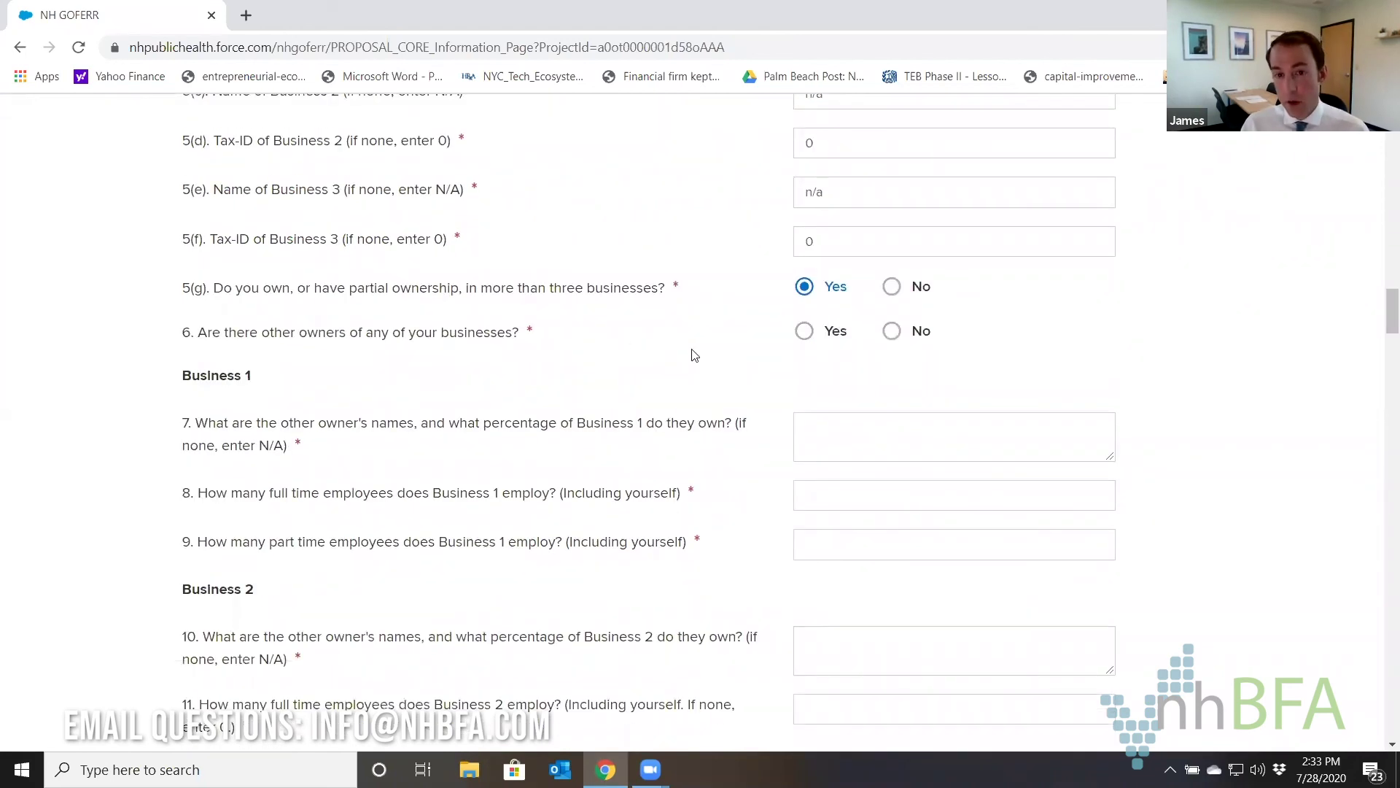
pyautogui.click(804, 333)
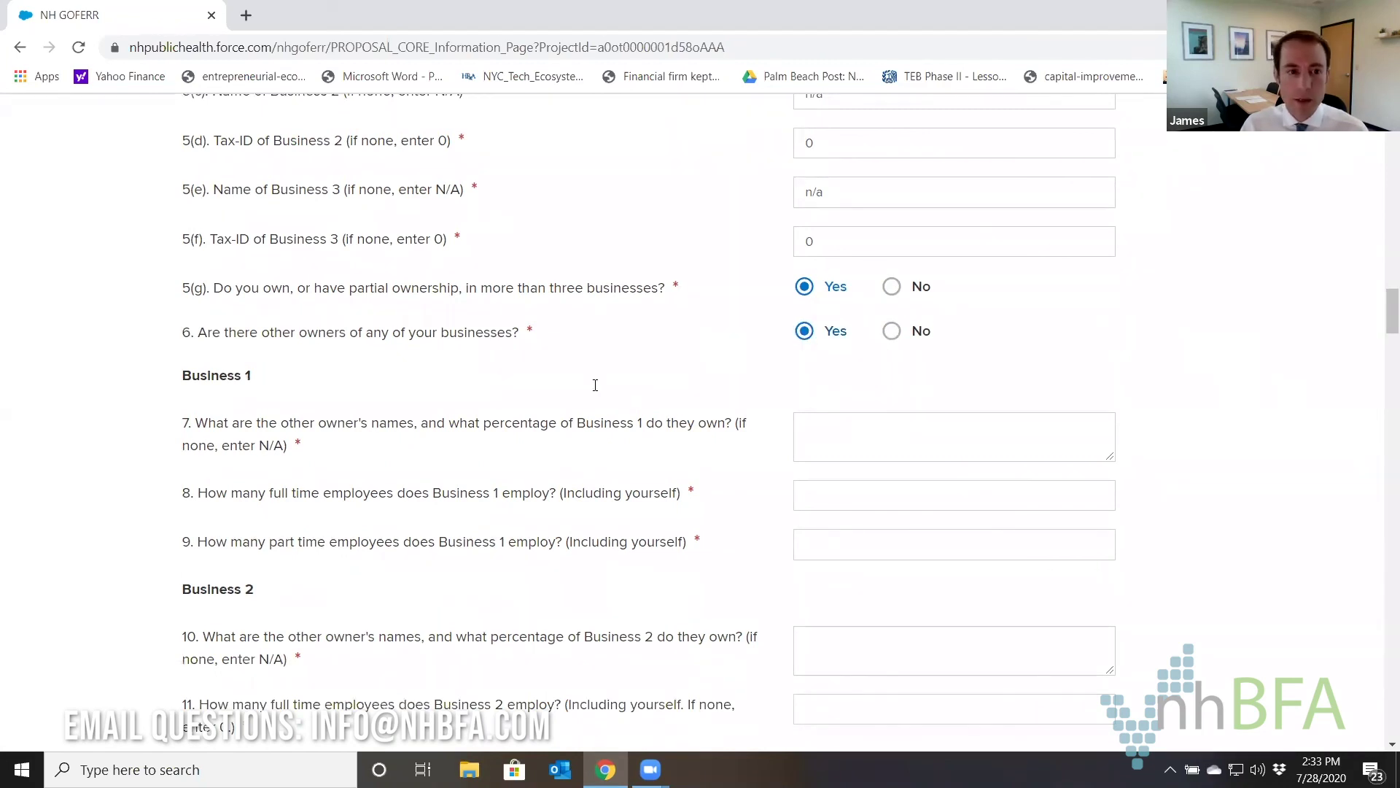
pyautogui.click(834, 436)
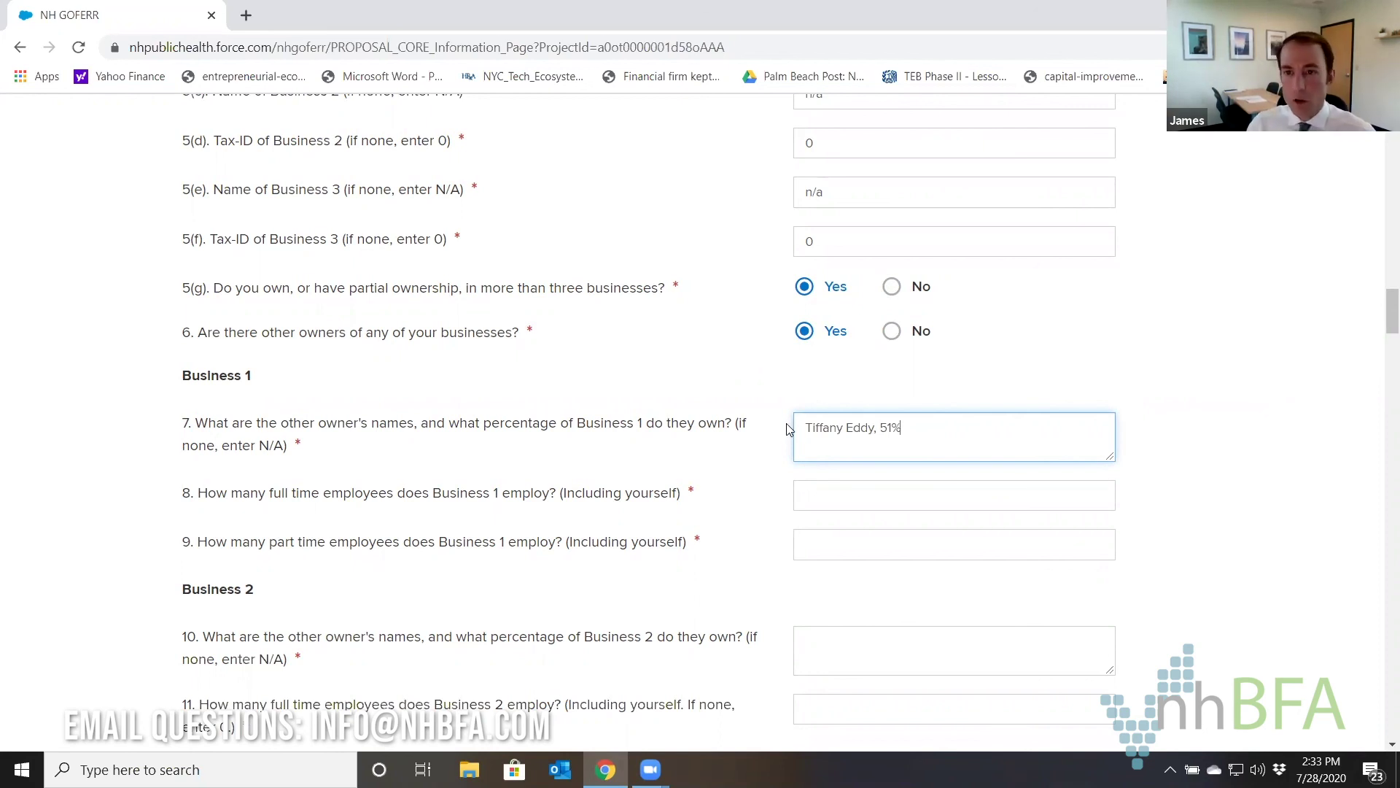
# Enter 25 as Business 1's full-time employee count.
pyautogui.scroll(-1, 802, 401)
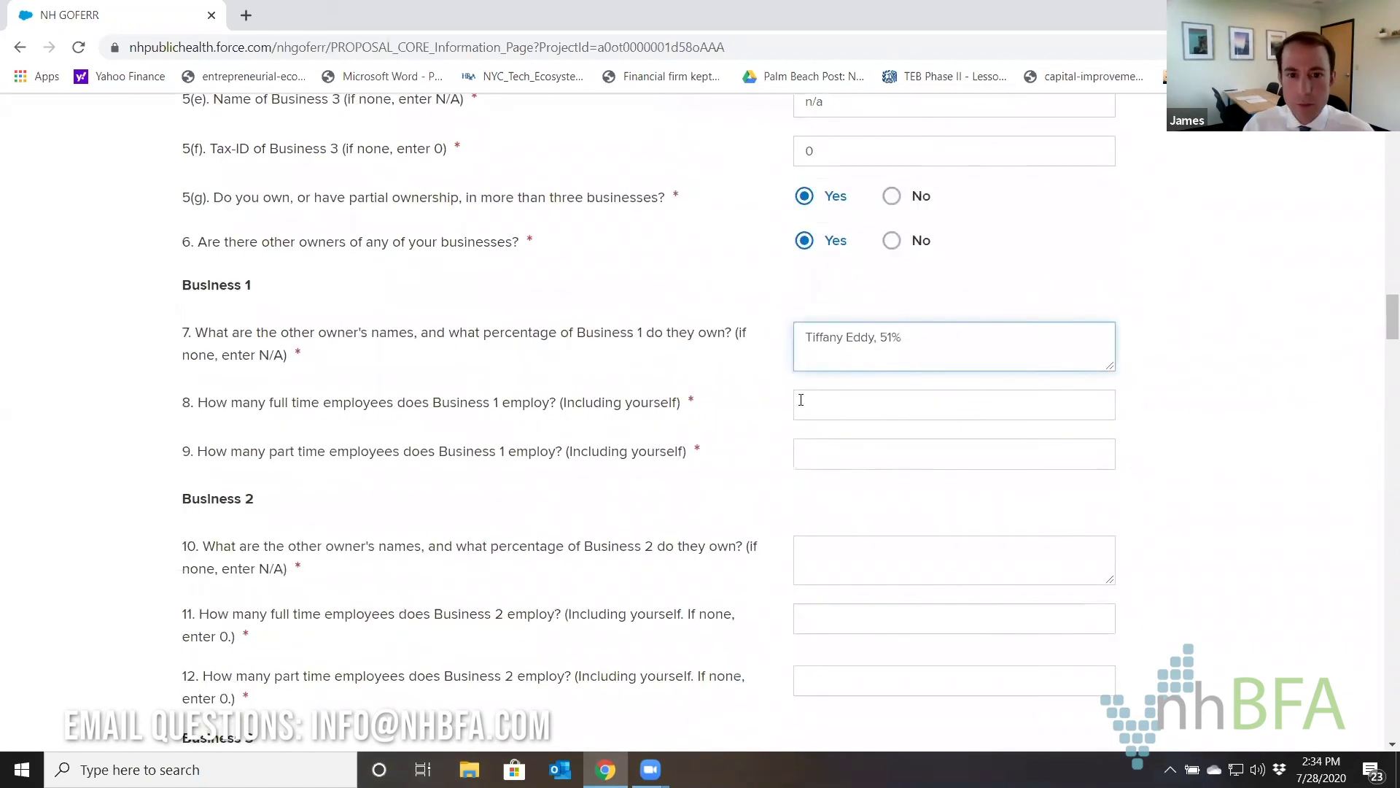
pyautogui.click(807, 406)
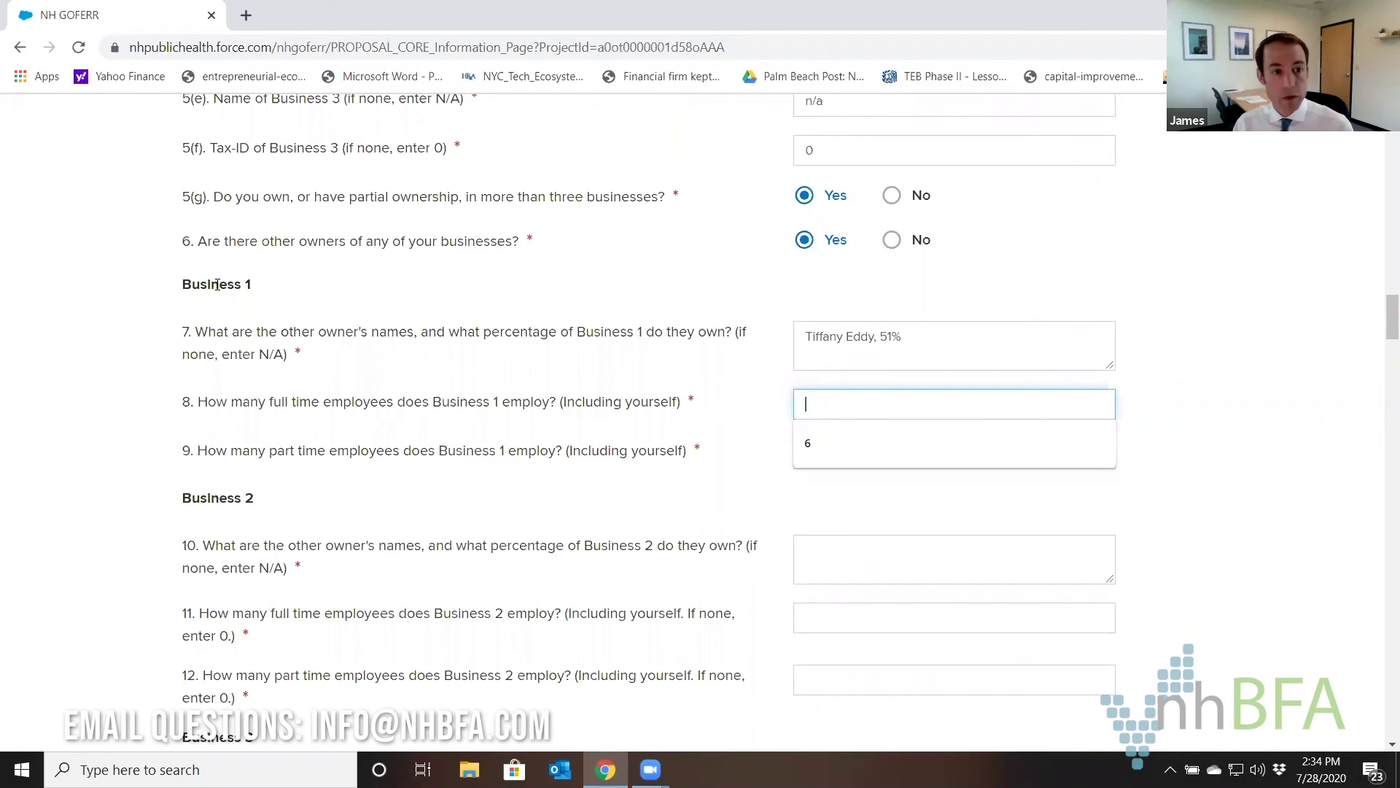
pyautogui.scroll(5, 223, 305)
pyautogui.click(920, 219)
pyautogui.scroll(-1, 627, 257)
pyautogui.scroll(-5, 627, 256)
pyautogui.click(804, 312)
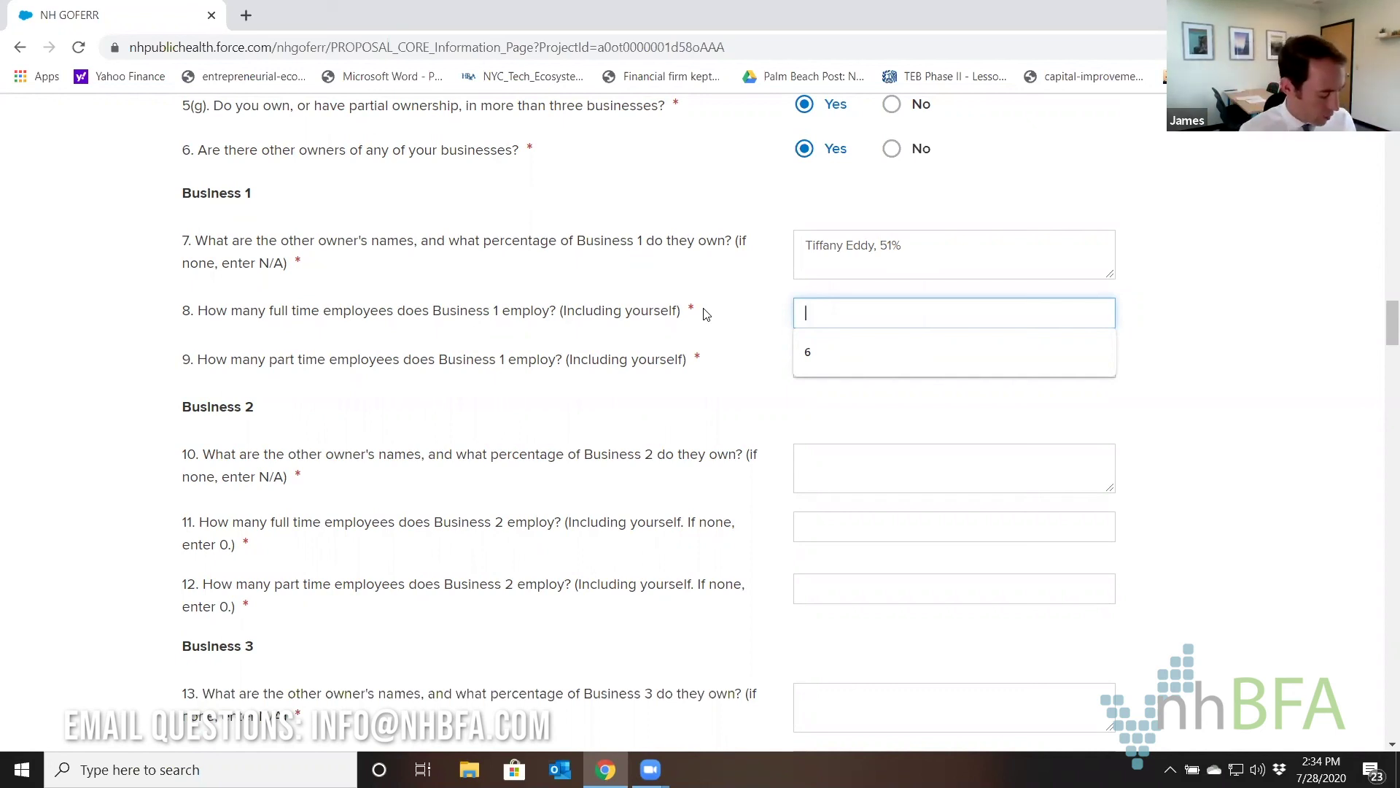
pyautogui.write('25')
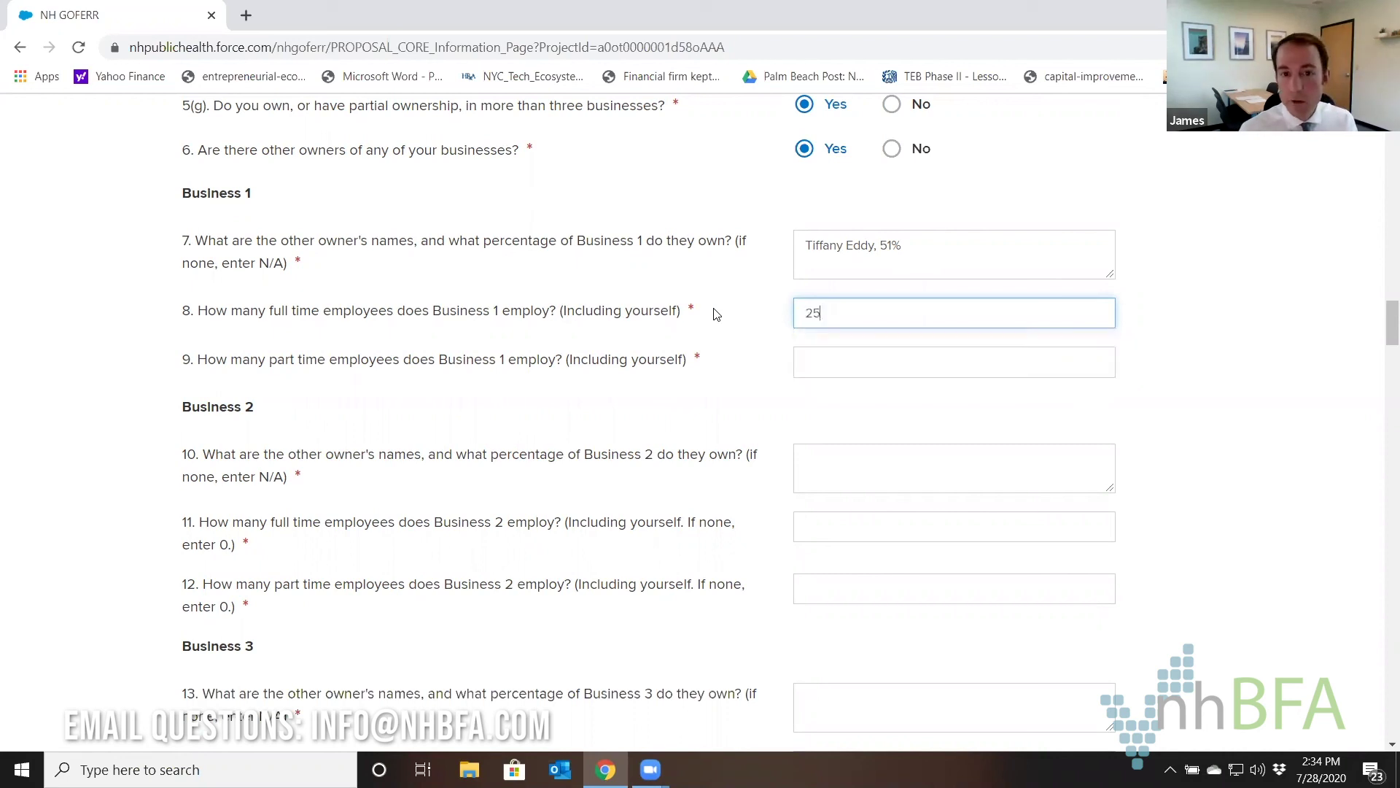
pyautogui.click(970, 362)
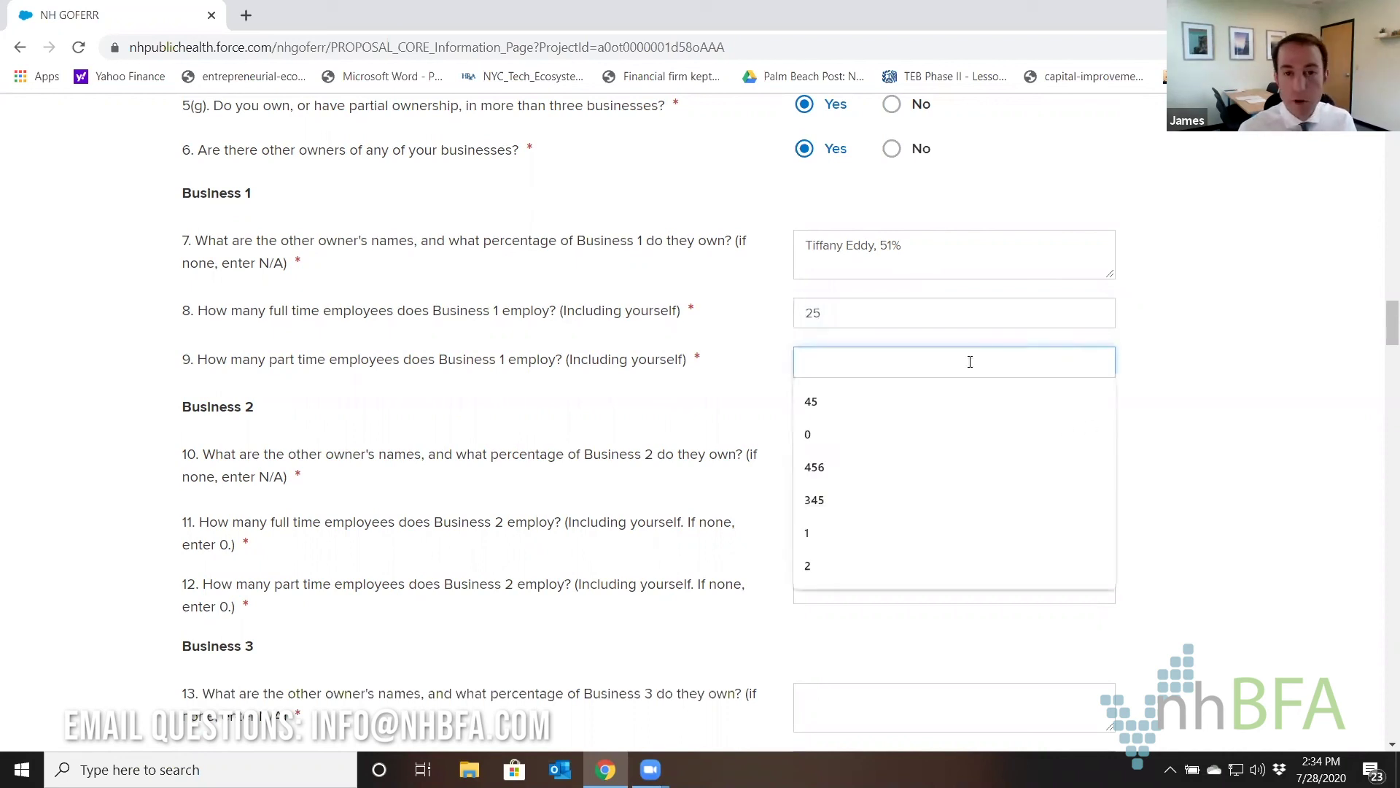
# Enter 15 as Business 1's part-time employee count.
pyautogui.write('15')
pyautogui.click(744, 338)
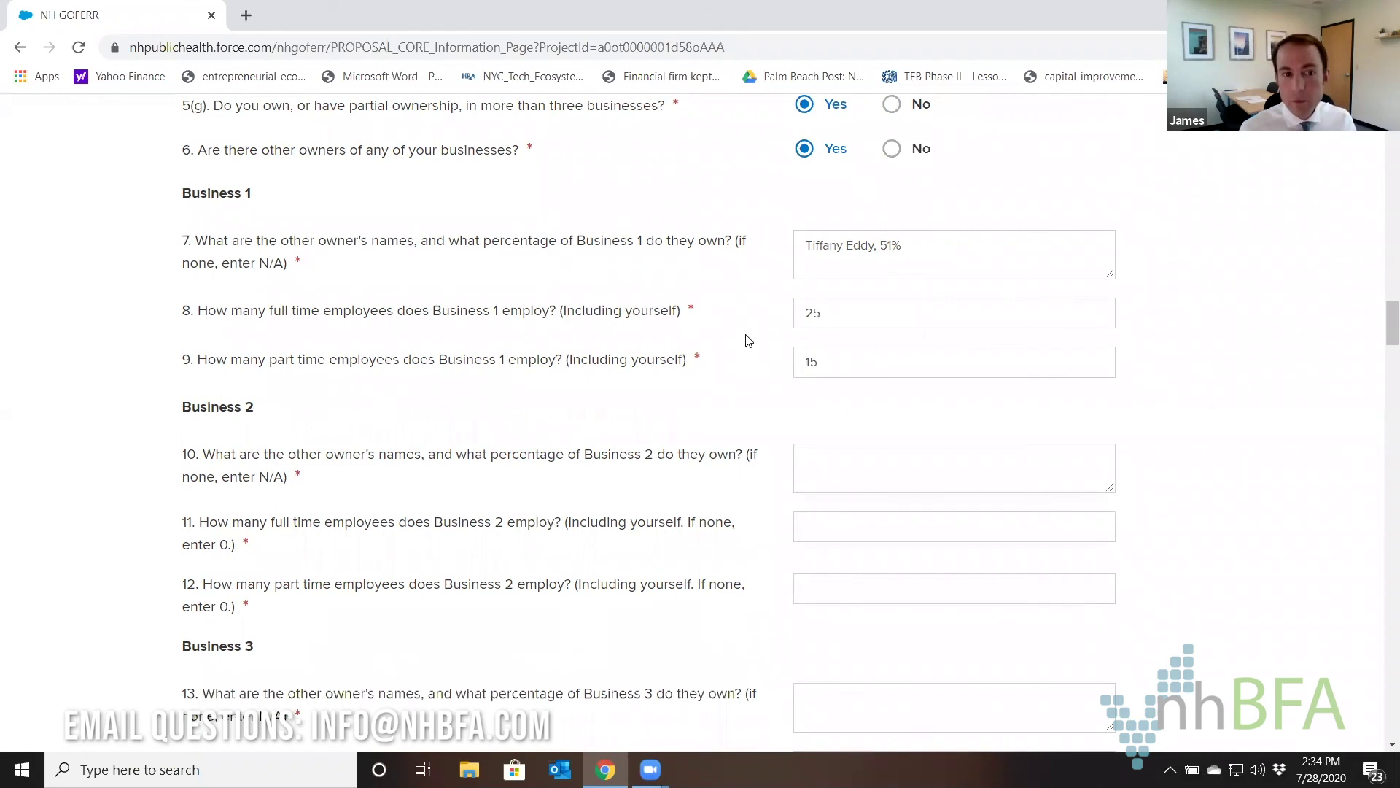
pyautogui.scroll(-1, 747, 340)
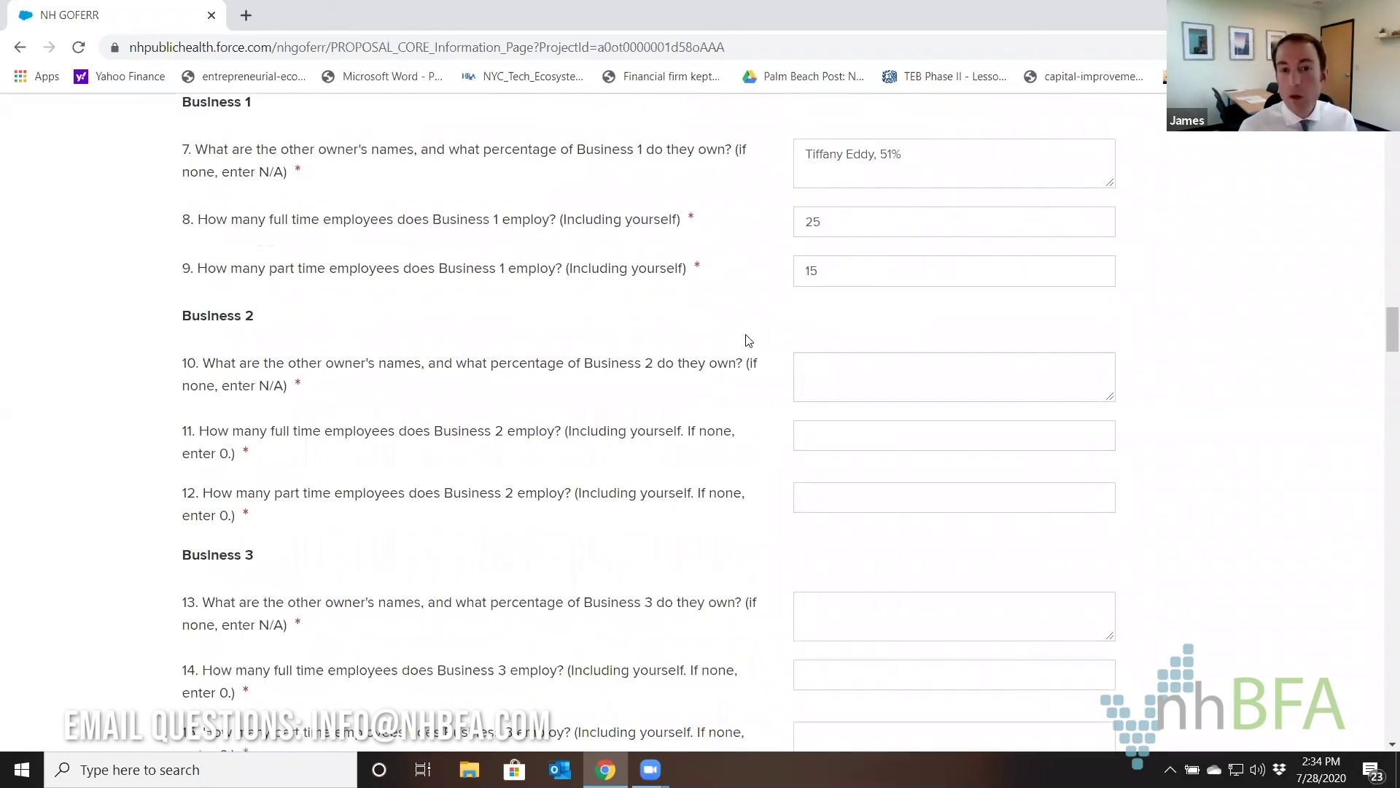
# Give Business 2 other owners n/a, 0 full-time and 0 part-time employees.
pyautogui.click(839, 378)
pyautogui.write('n/a')
pyautogui.press('Tab')
pyautogui.write('0')
pyautogui.press('Tab')
pyautogui.write('0')
# Give Business 3 other owners n/a, 0 full-time and 0 part-time employees.
pyautogui.press('Tab')
pyautogui.write('n/a')
pyautogui.press('Tab')
pyautogui.write('0')
pyautogui.press('Tab')
pyautogui.write('0')
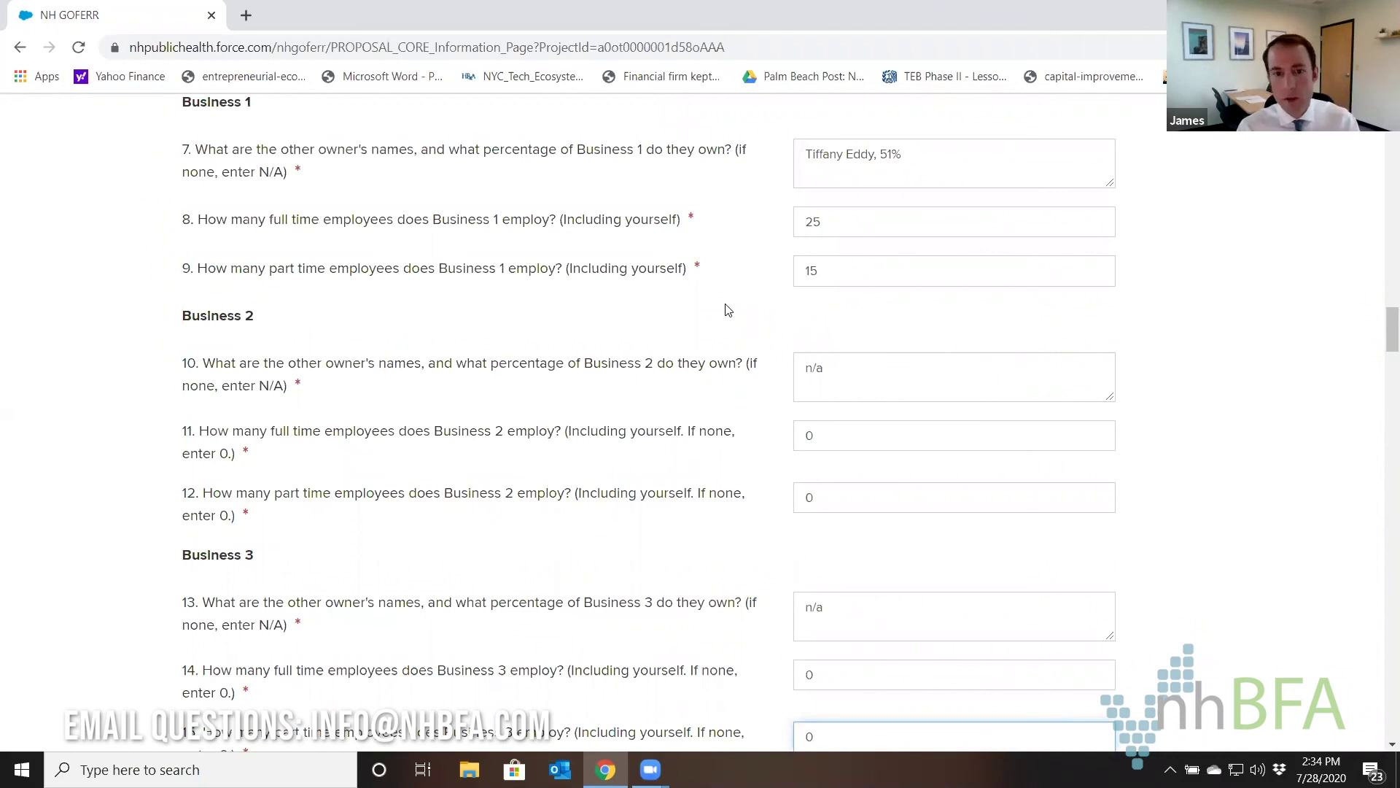
pyautogui.scroll(-6, 727, 310)
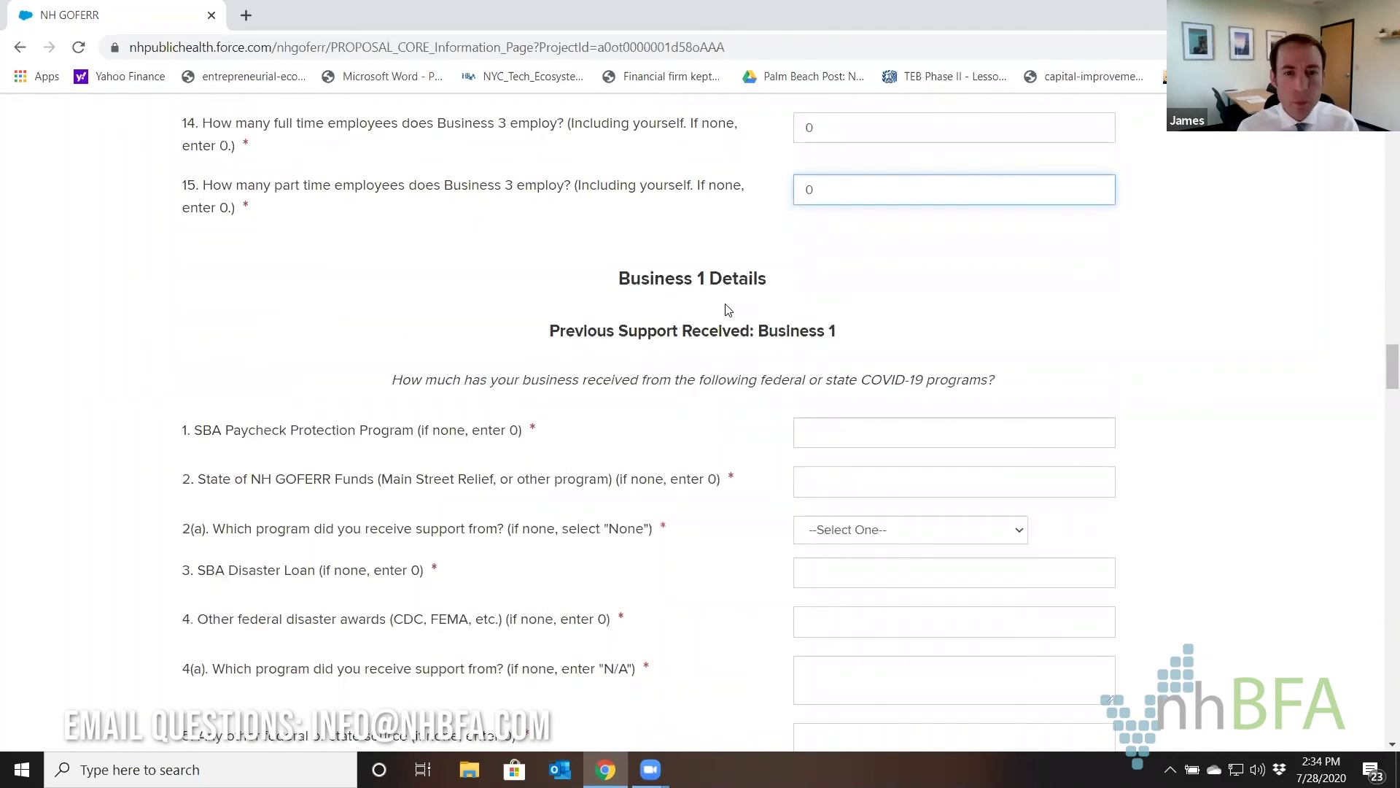
pyautogui.scroll(4, 727, 310)
pyautogui.scroll(1, 727, 306)
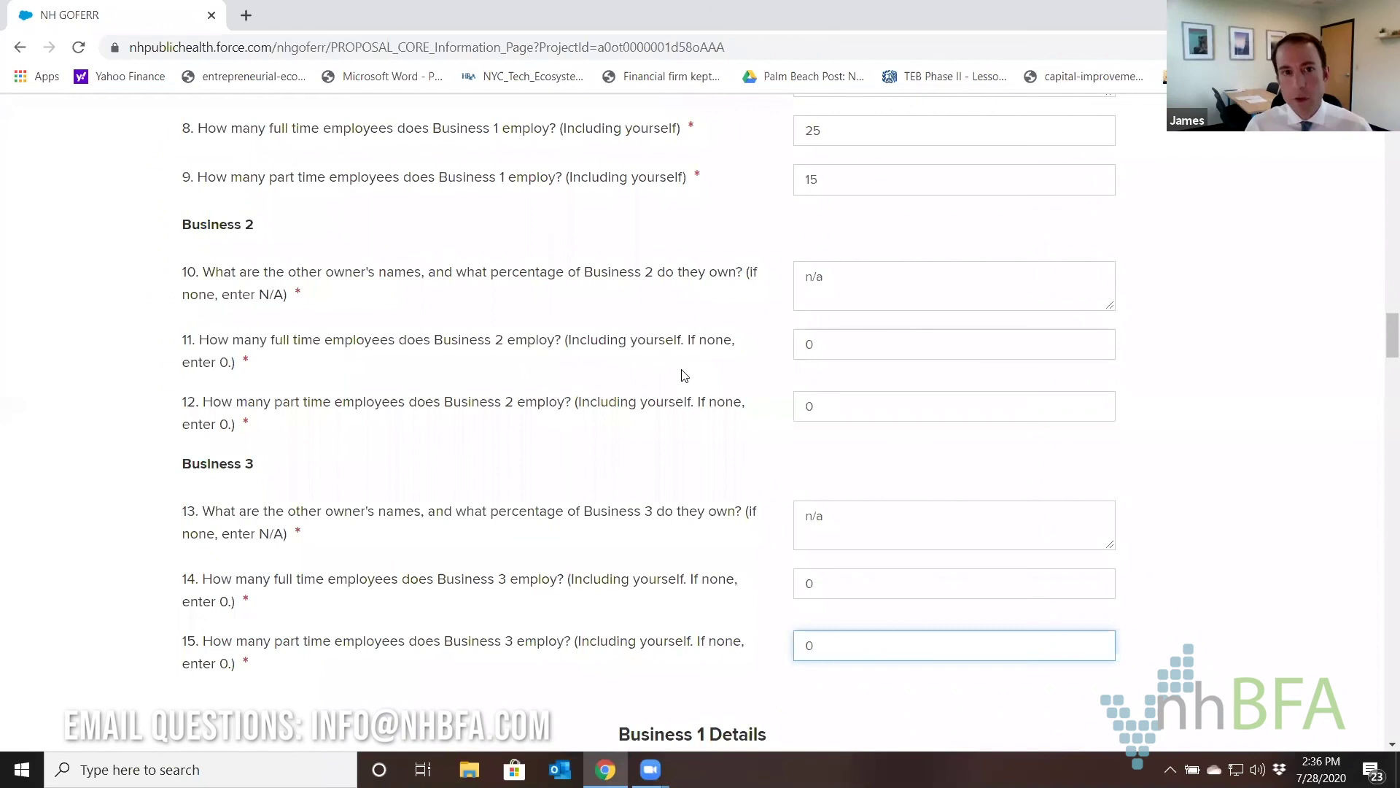
pyautogui.moveTo(184, 131); pyautogui.dragTo(868, 181)
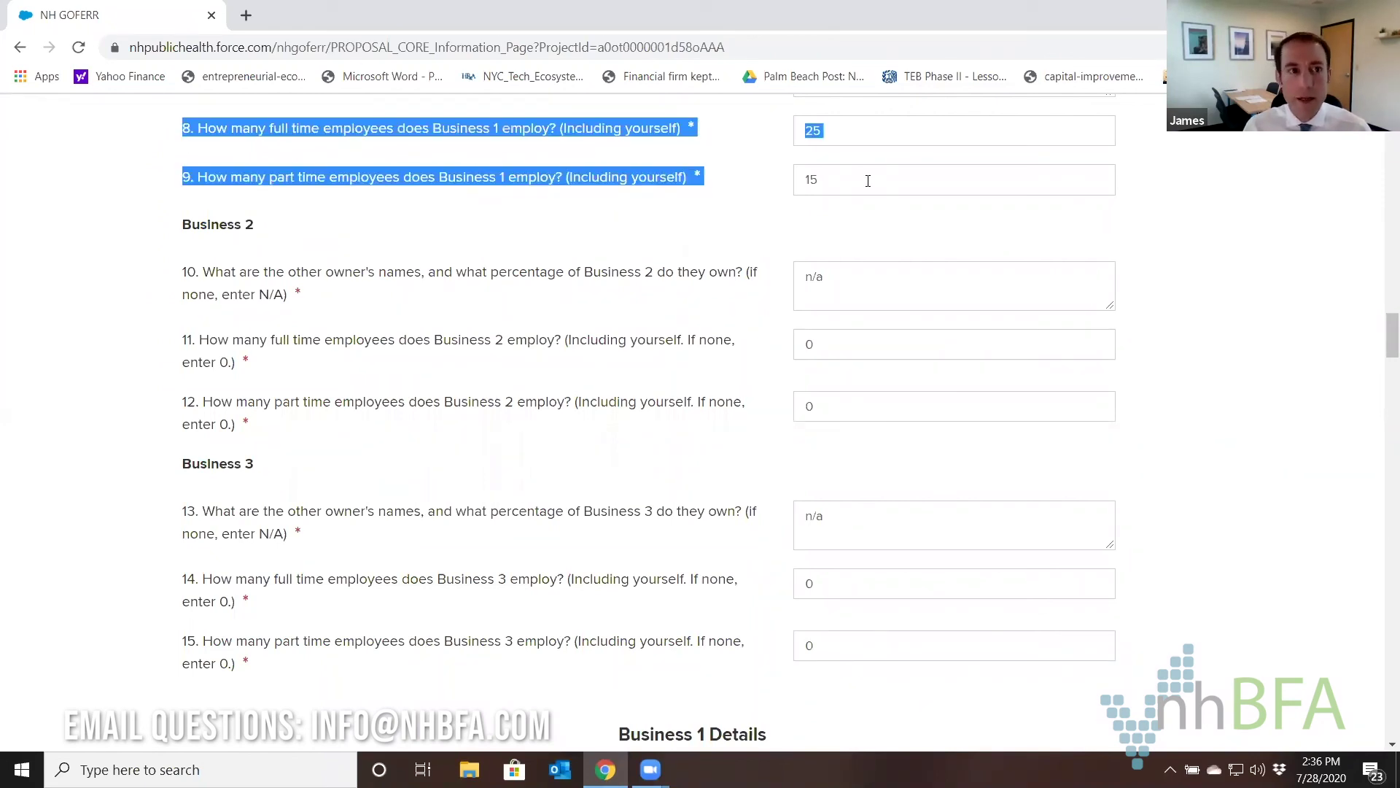
pyautogui.click(227, 154)
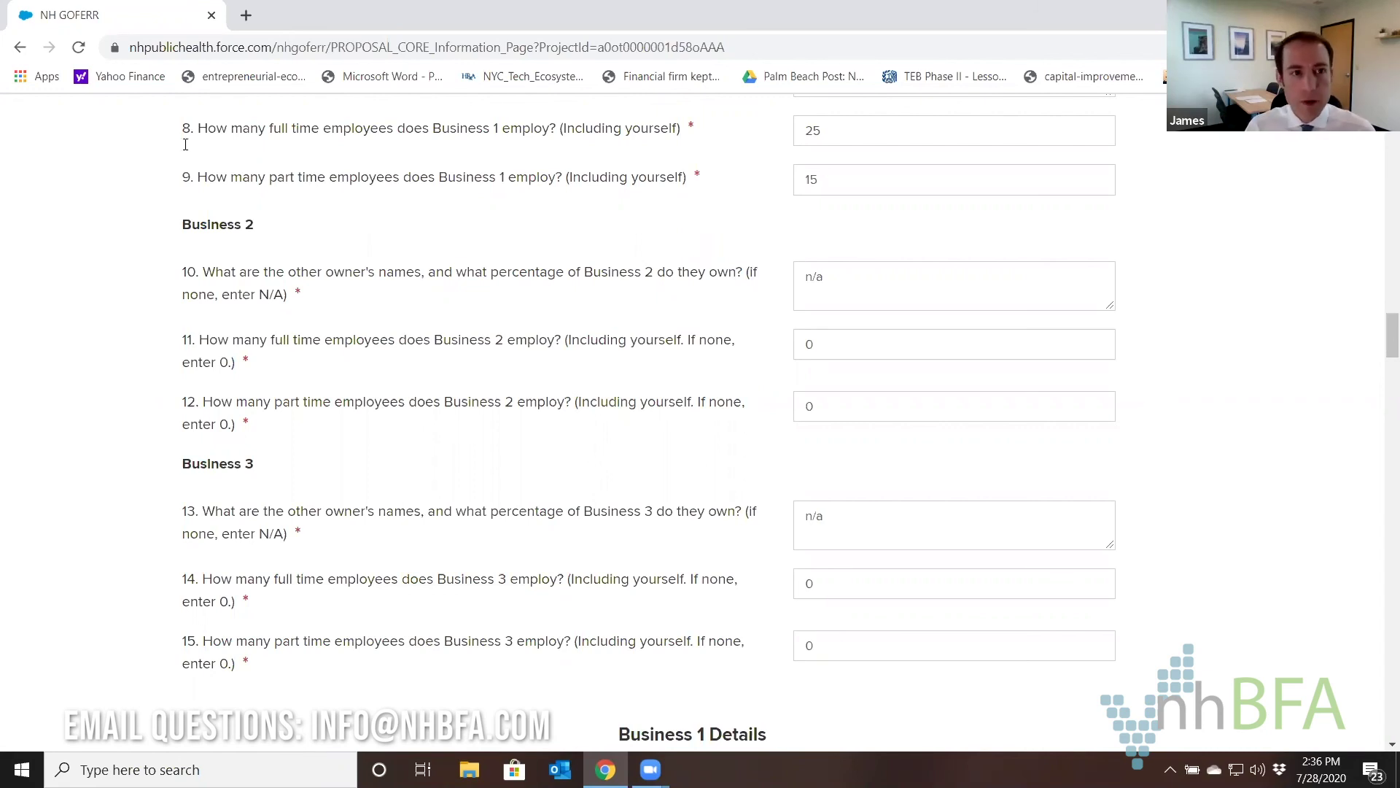
pyautogui.moveTo(189, 128)
pyautogui.mouseDown()
pyautogui.moveTo(802, 175)
pyautogui.moveTo(190, 127)
pyautogui.mouseUp()
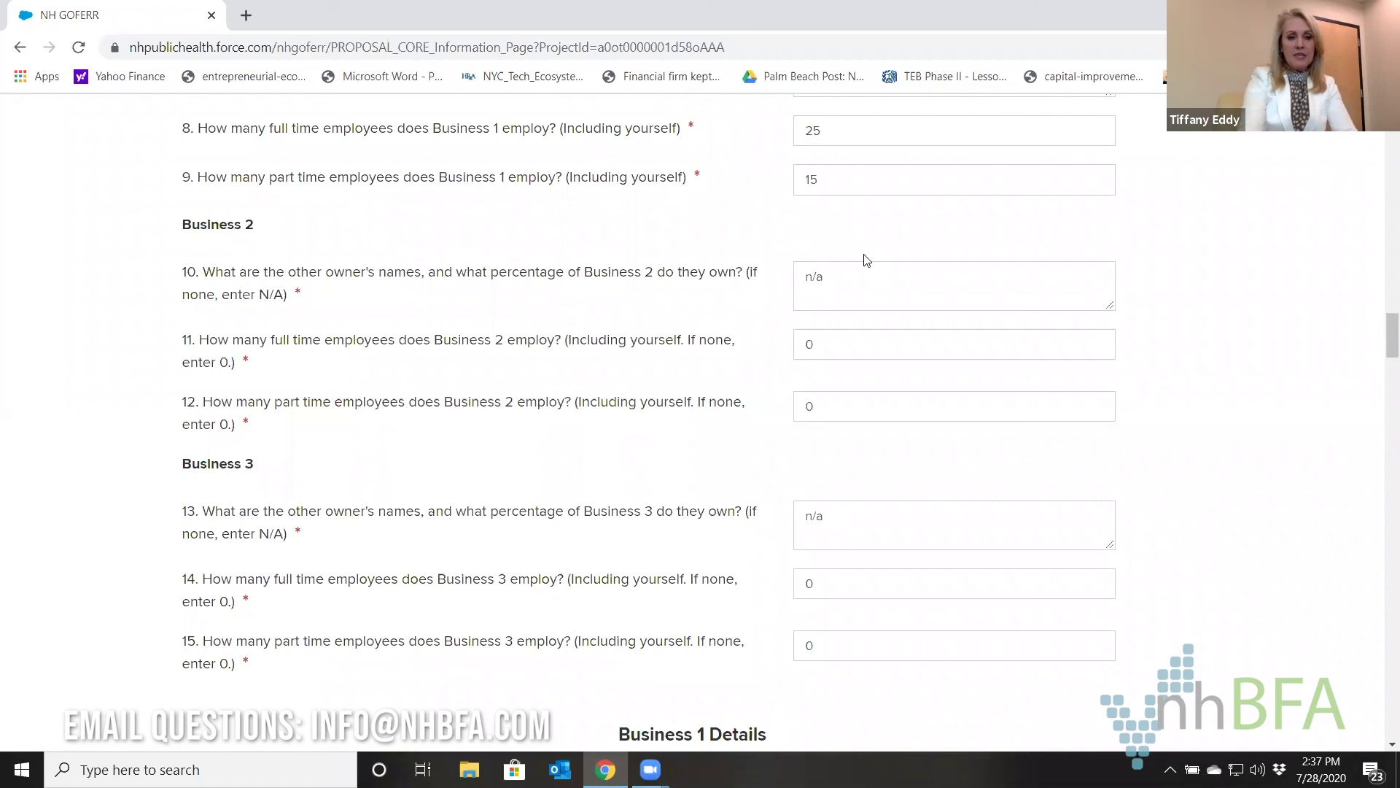
# Recheck question 5(b) by highlighting the Business 1 Tax-ID question and focusing its answer.
pyautogui.scroll(4, 764, 423)
pyautogui.scroll(2, 765, 420)
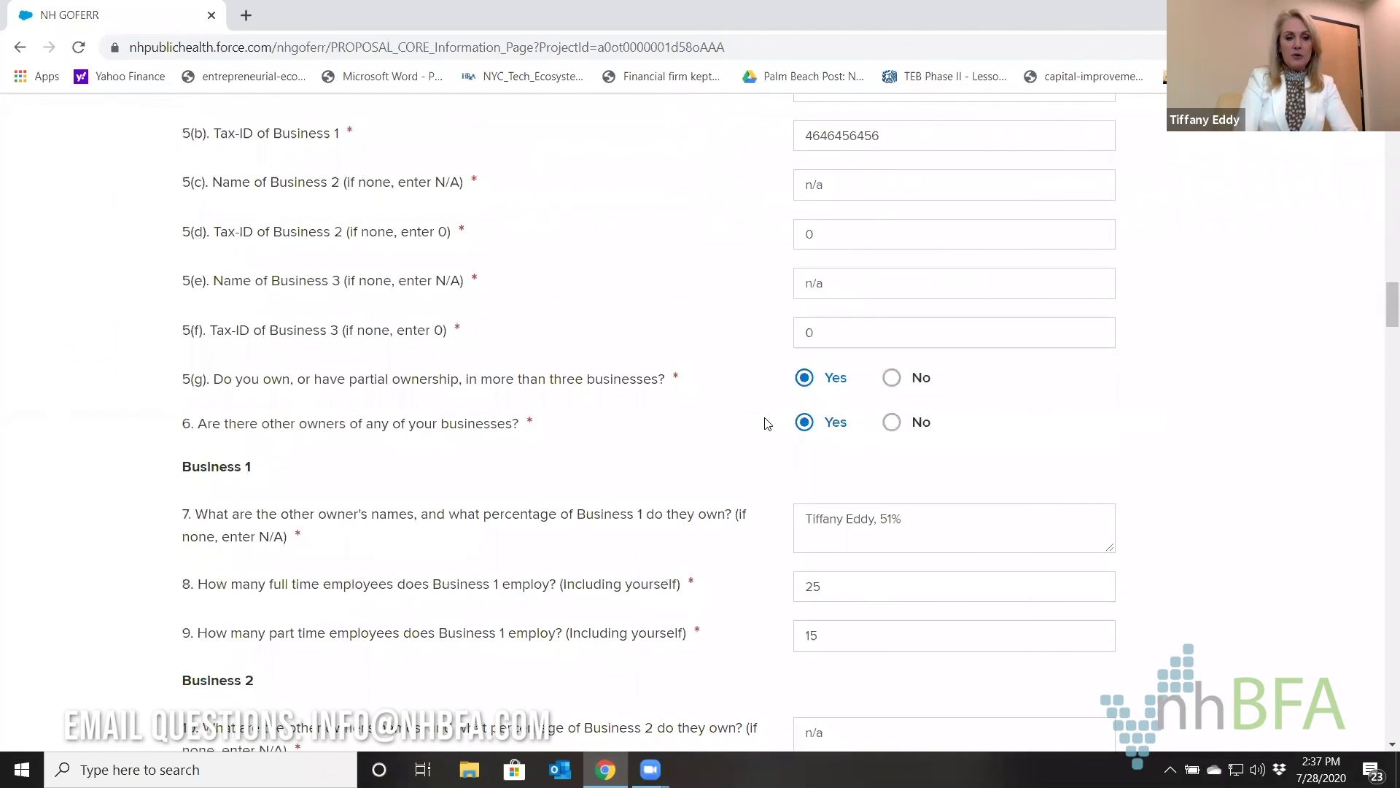
pyautogui.scroll(1, 598, 467)
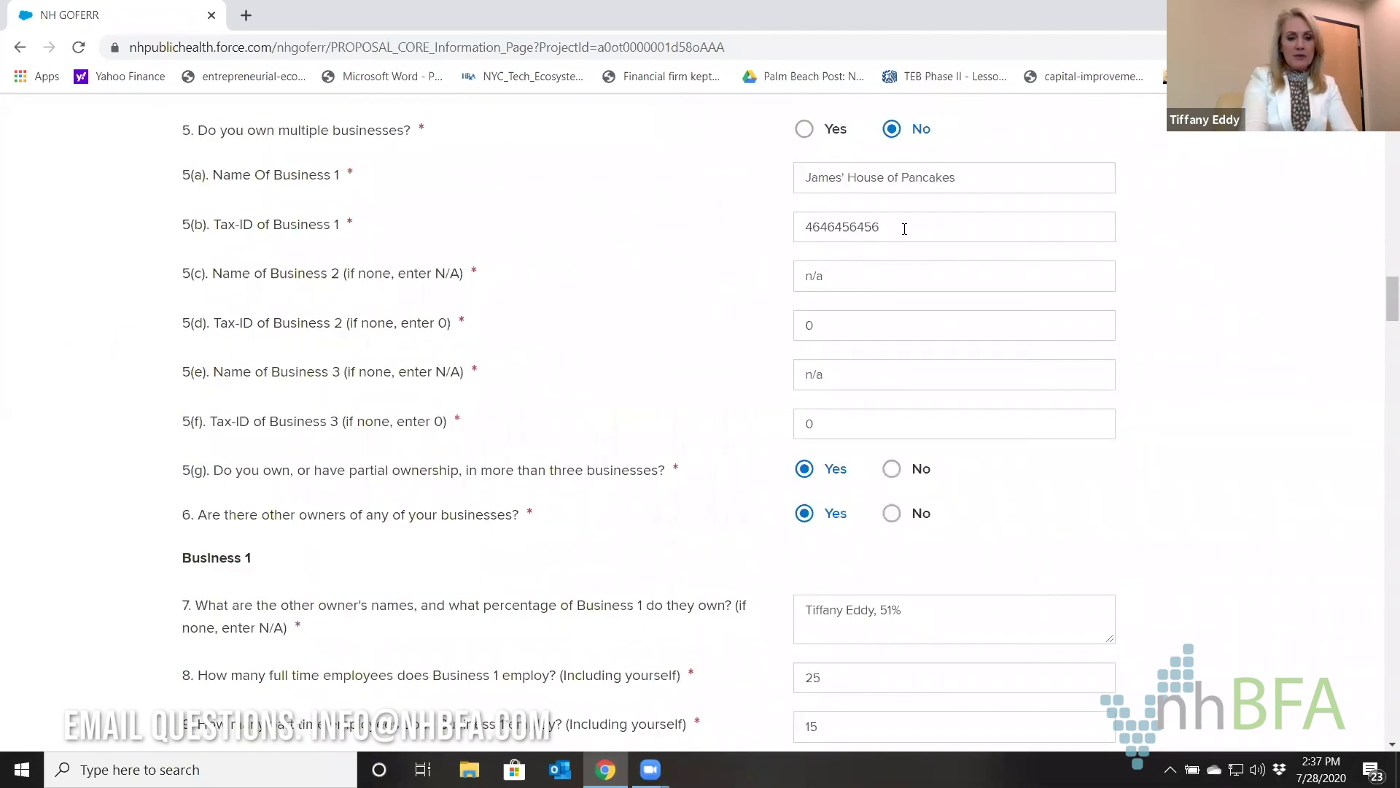
pyautogui.moveTo(904, 229); pyautogui.dragTo(700, 230)
pyautogui.moveTo(189, 226); pyautogui.dragTo(195, 228)
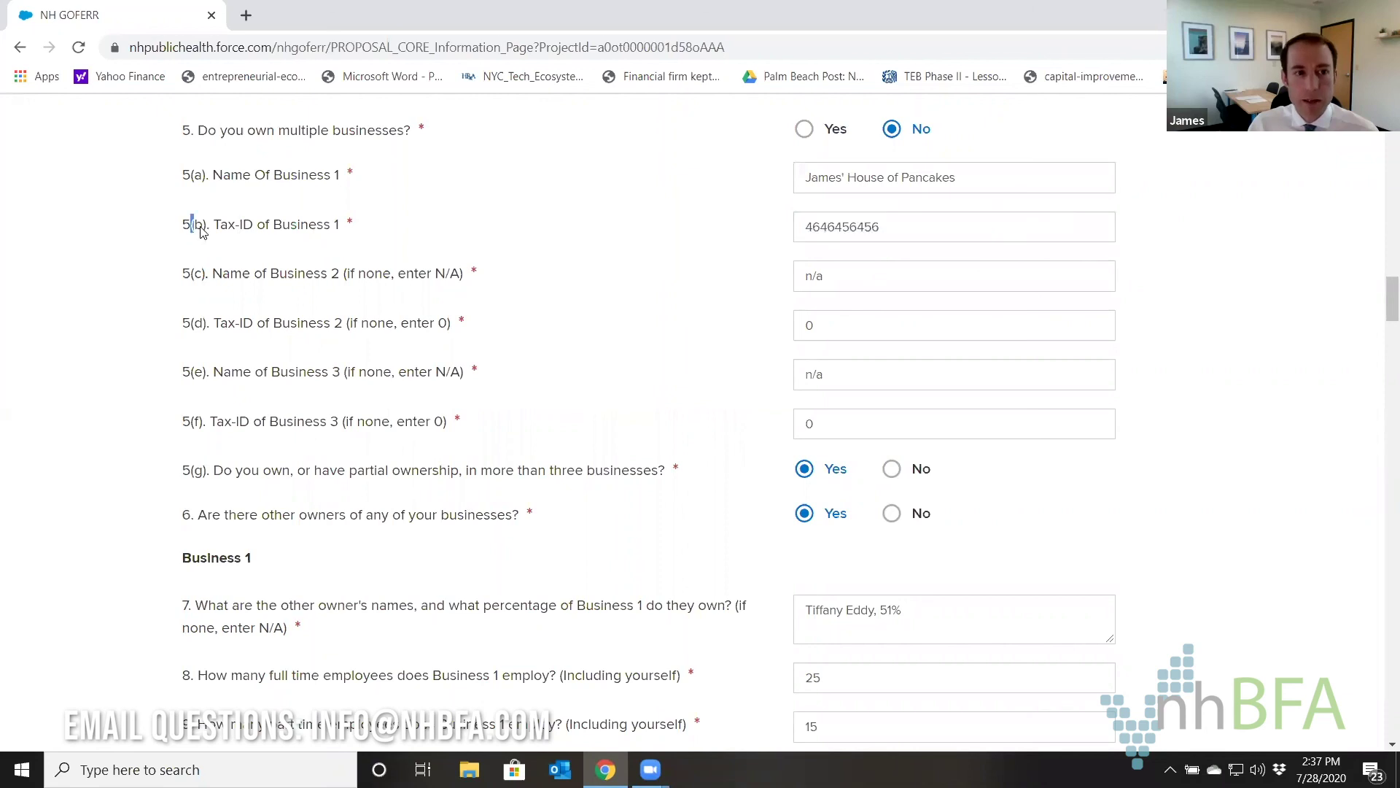
pyautogui.tripleClick(203, 230)
pyautogui.click(868, 229)
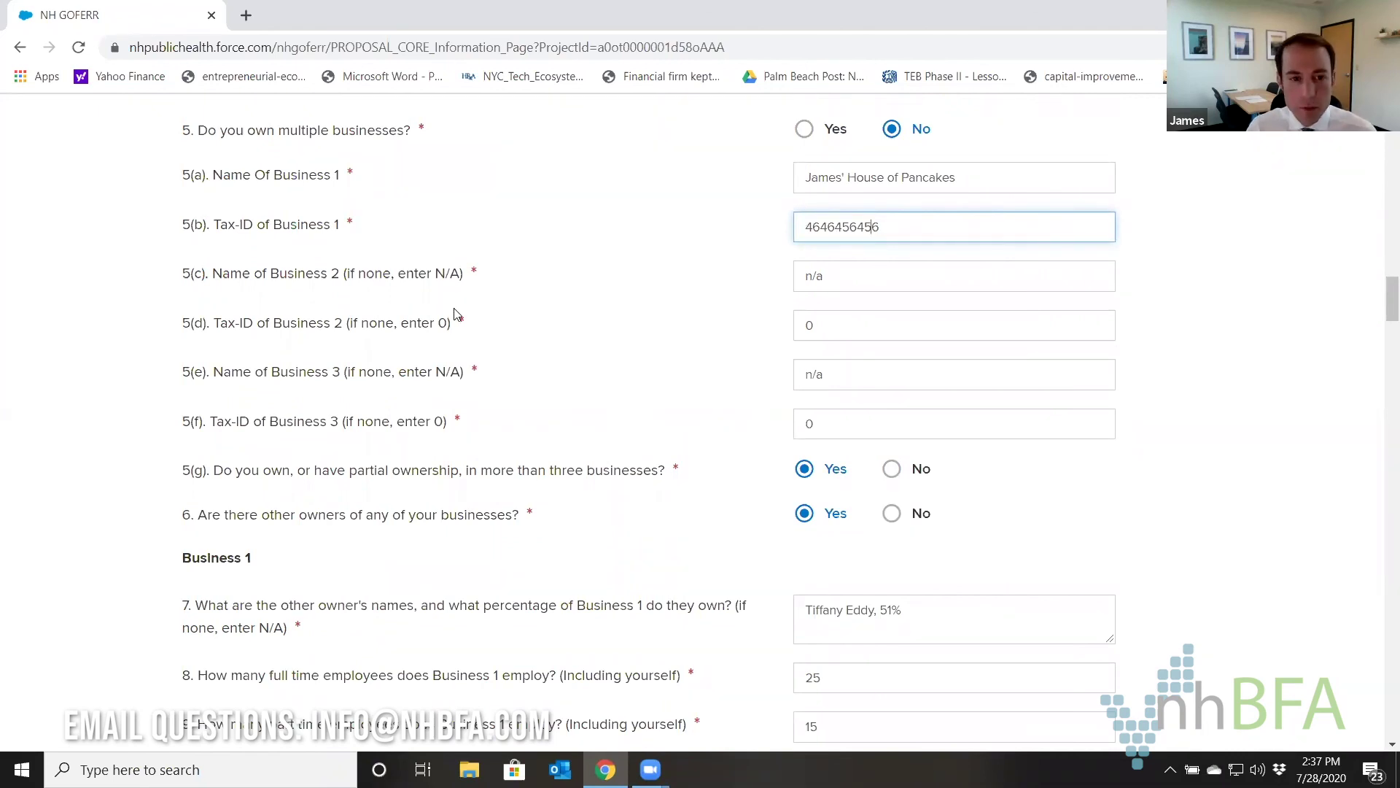
# Scroll back down to the empty Business 1 Details questions.
pyautogui.scroll(5, 563, 390)
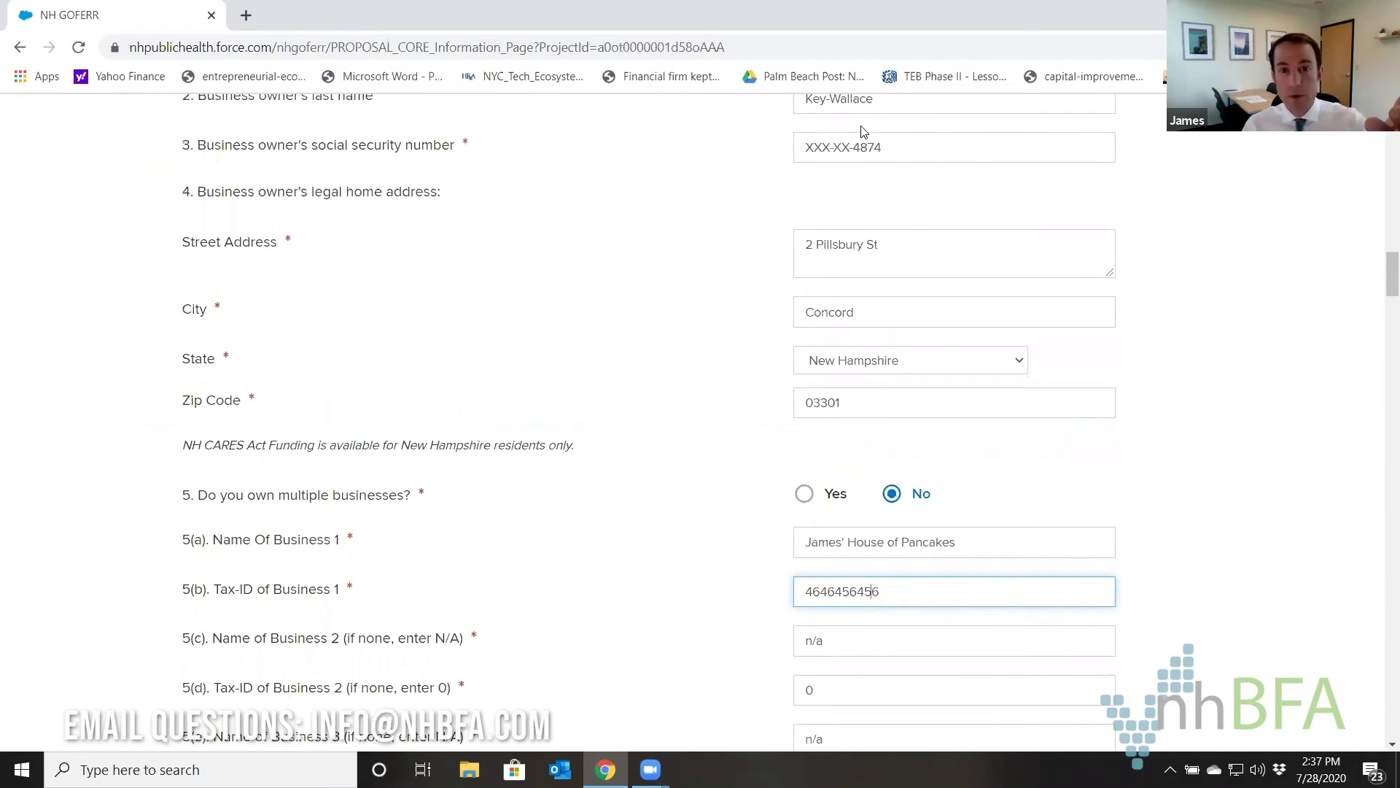
pyautogui.scroll(-2, 523, 438)
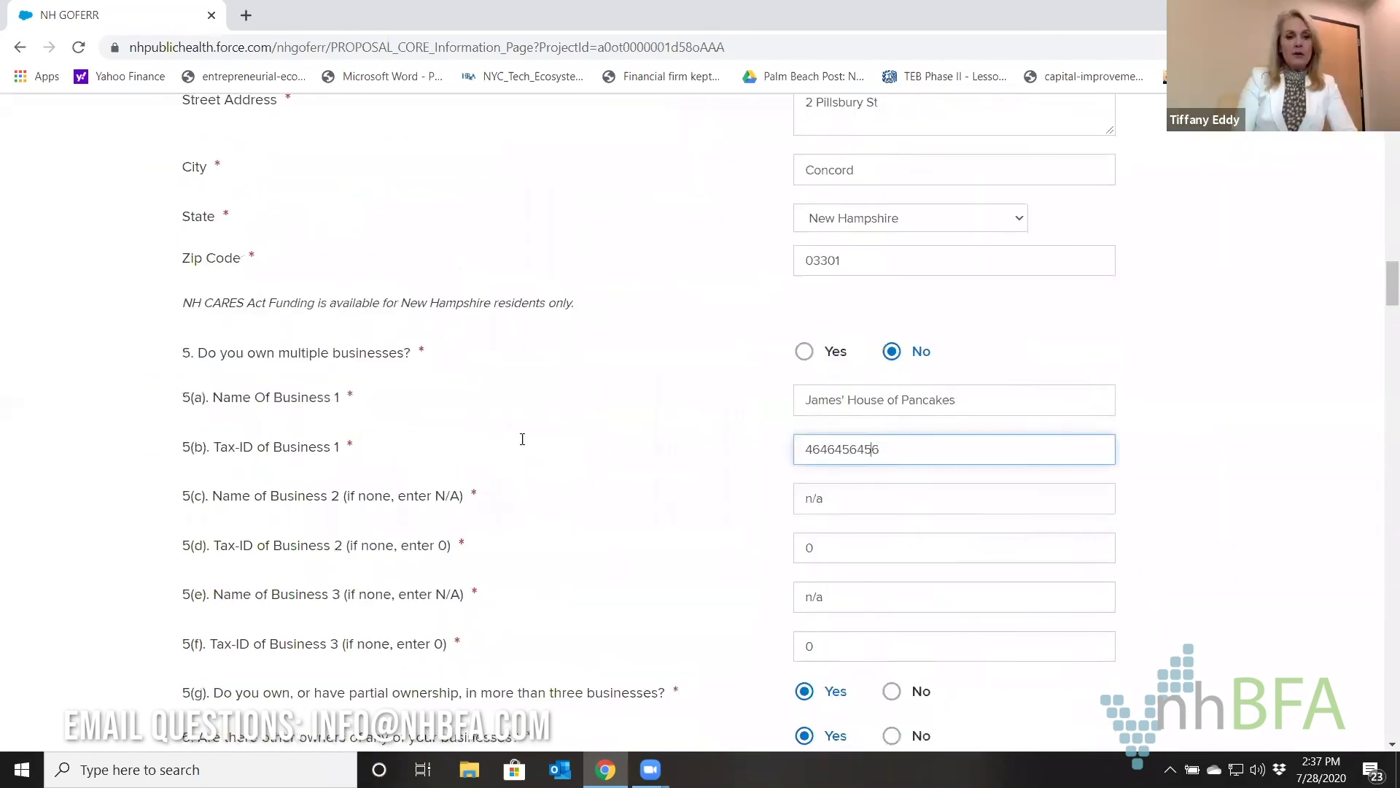
pyautogui.scroll(-6, 523, 439)
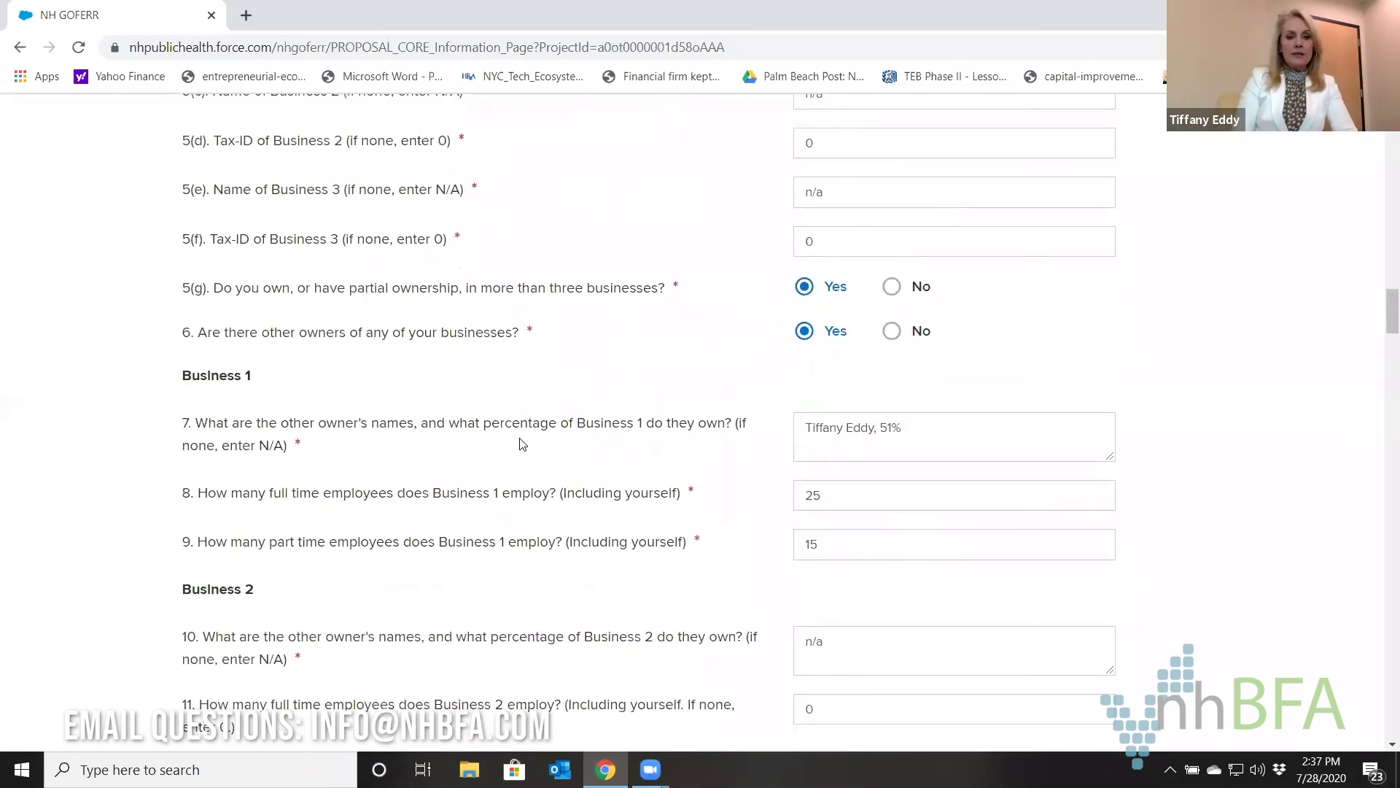
pyautogui.scroll(-1, 522, 443)
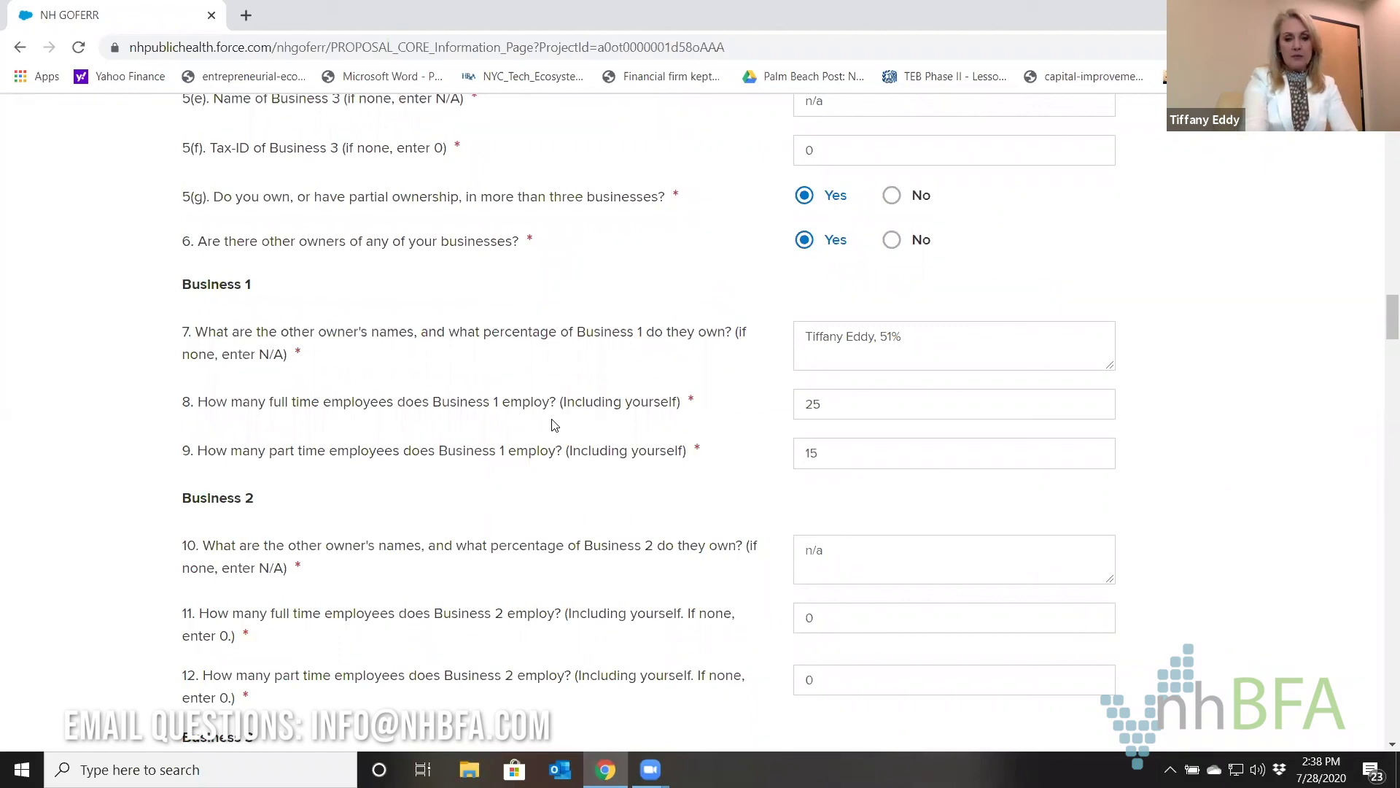
pyautogui.scroll(-1, 554, 425)
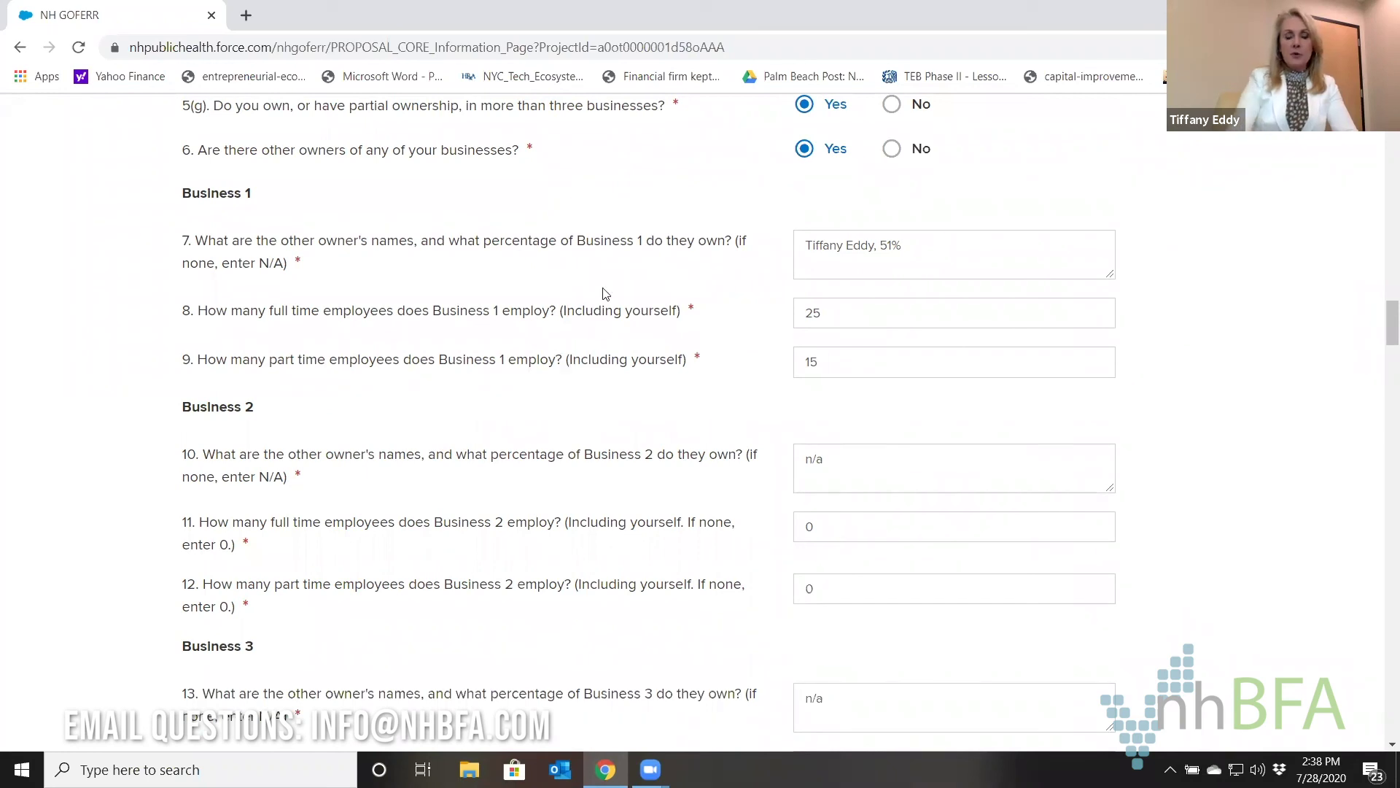
pyautogui.scroll(-8, 610, 264)
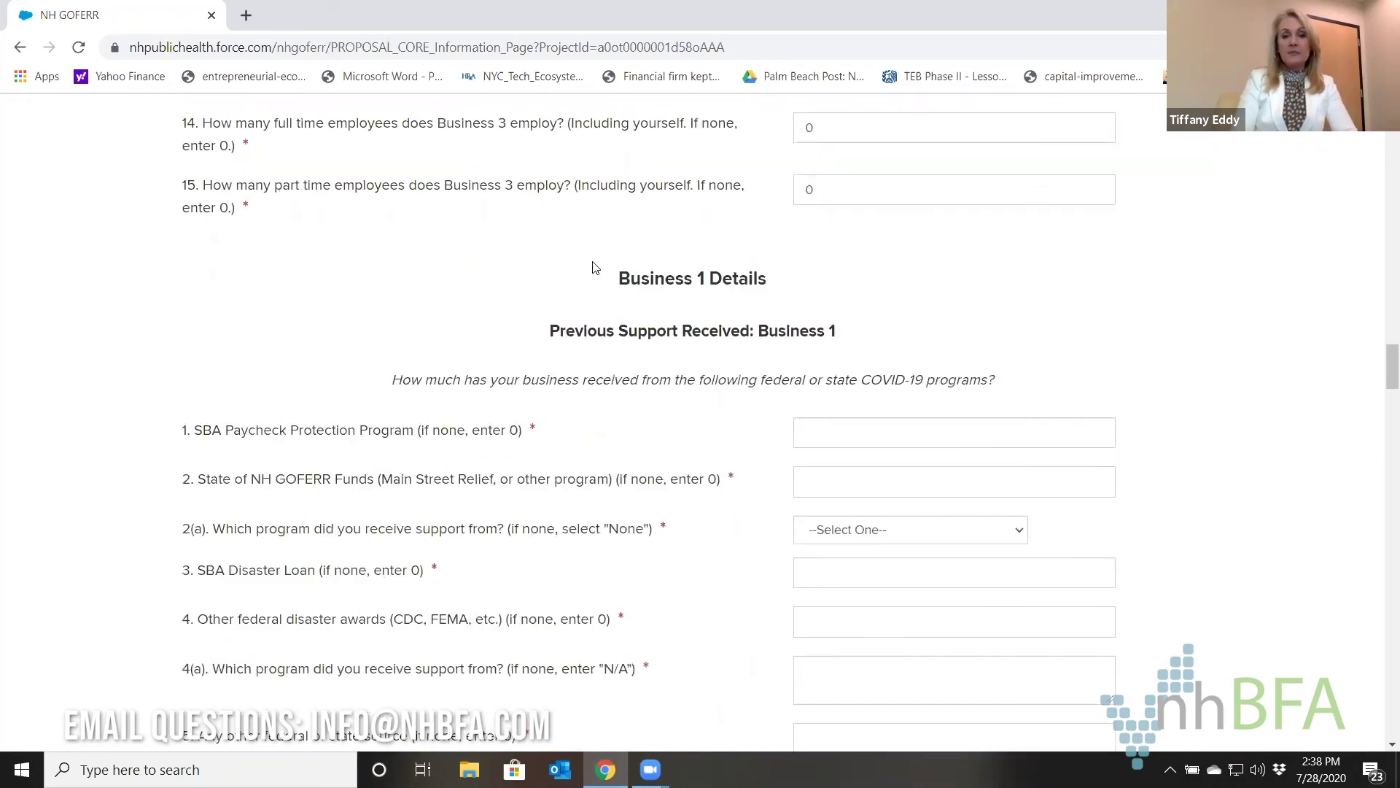
pyautogui.scroll(-1, 528, 239)
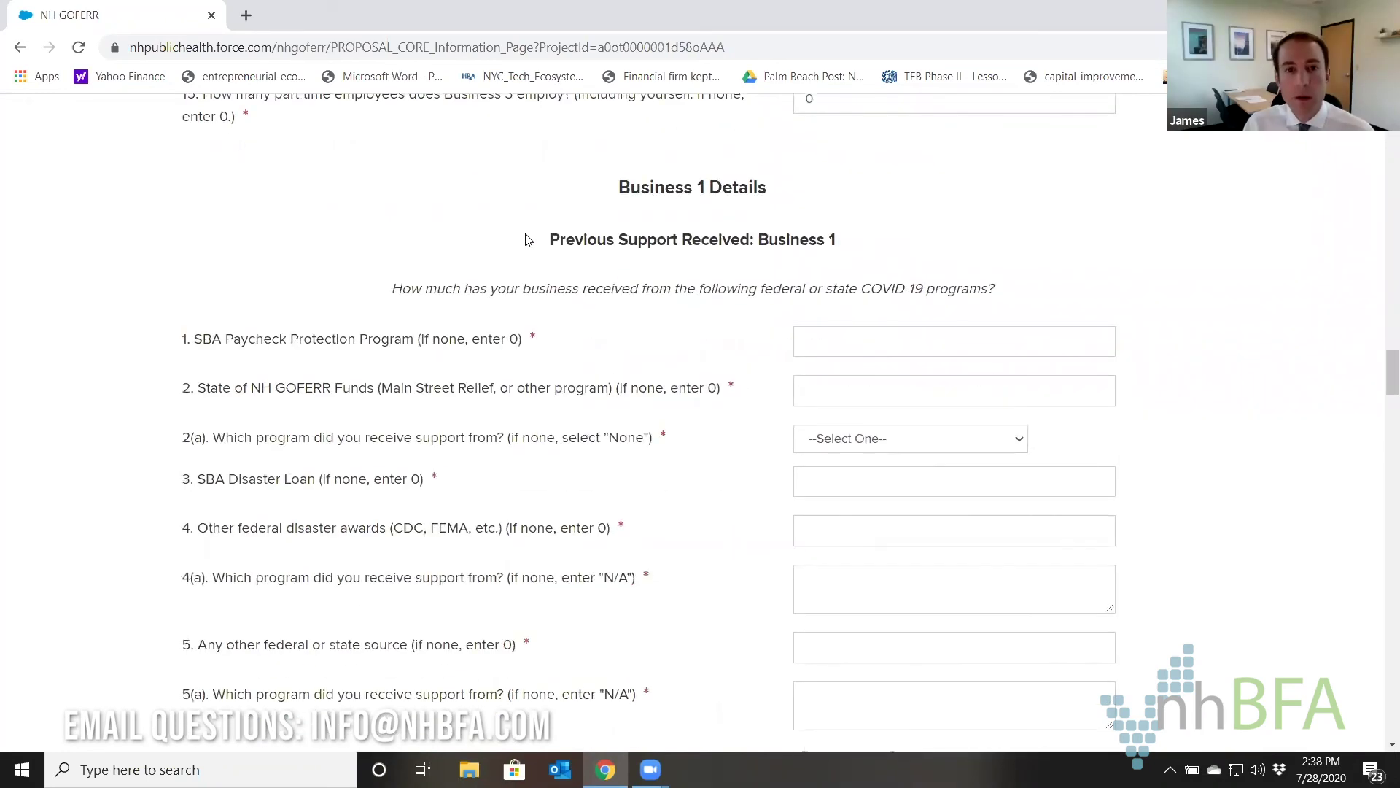
# Enter 20,000 SBA Paycheck Protection and the Main Street Relief Fund GOFERR amount, editing 2,500 with 7.
pyautogui.scroll(-1, 528, 240)
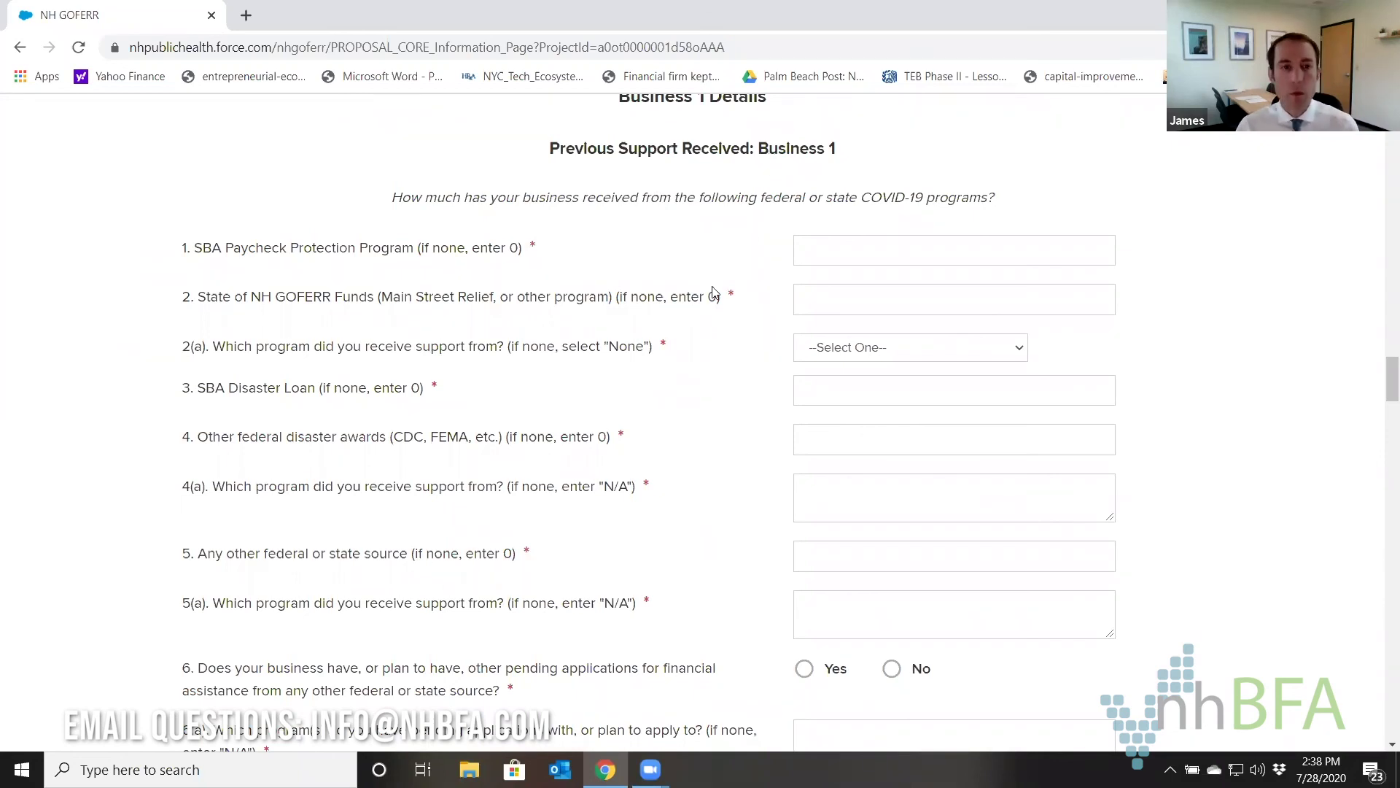
pyautogui.click(844, 254)
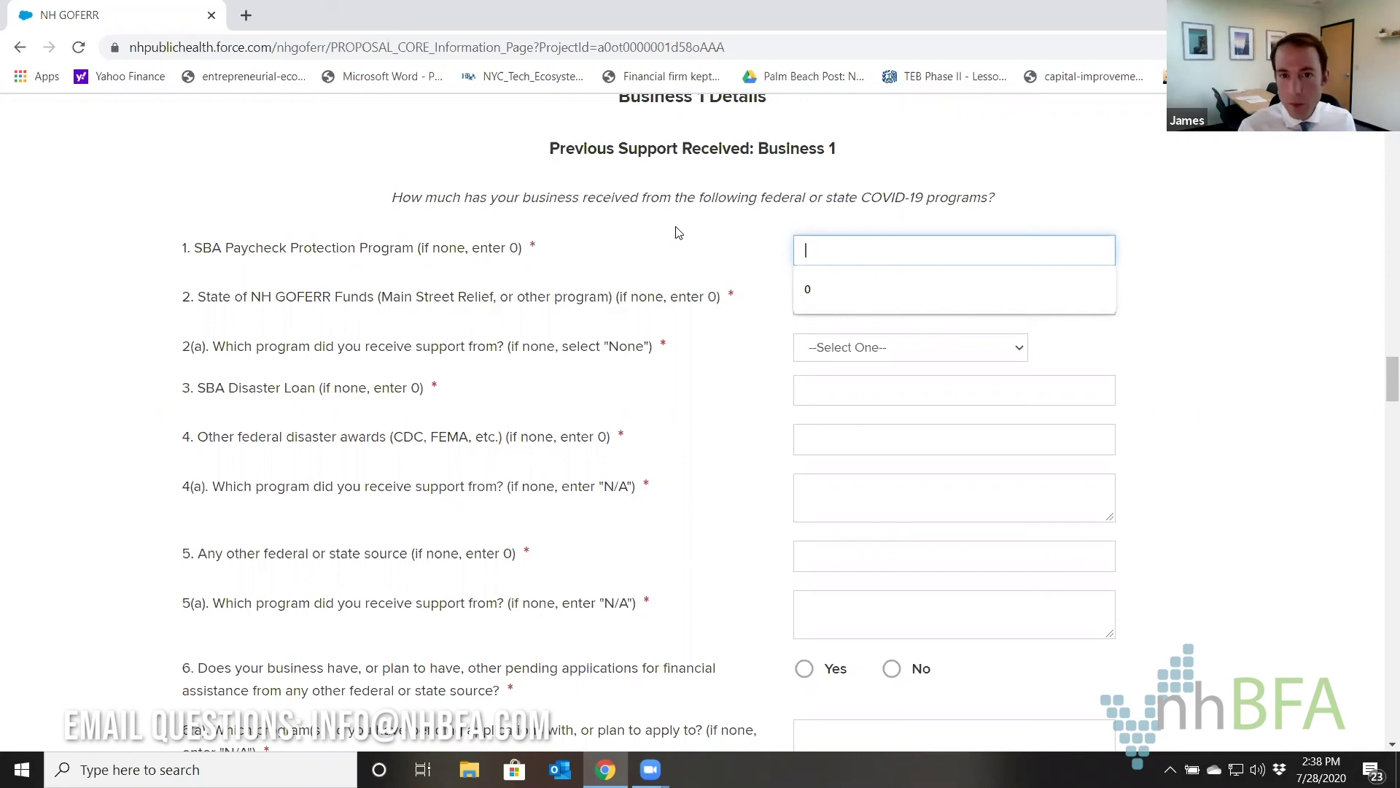
pyautogui.write('20000')
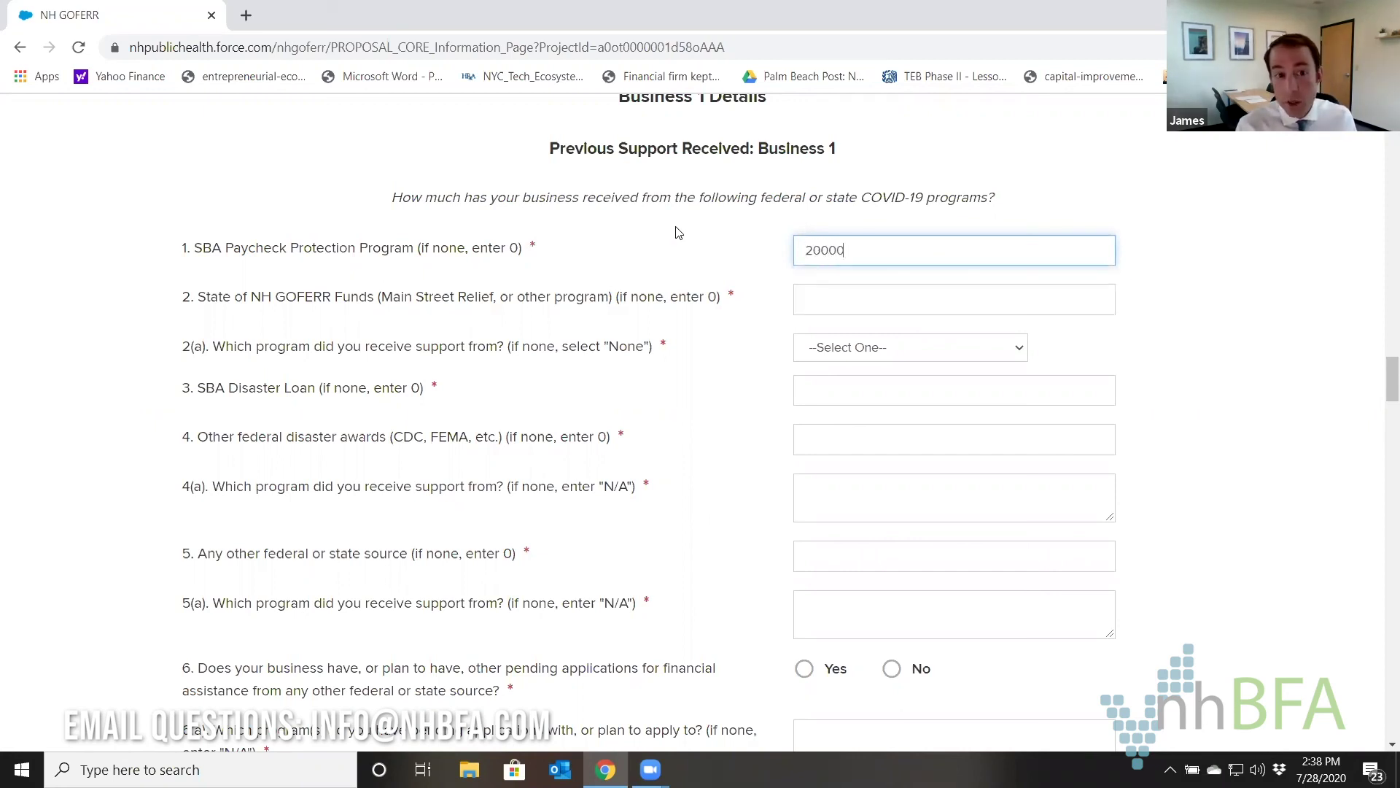
pyautogui.press('Tab')
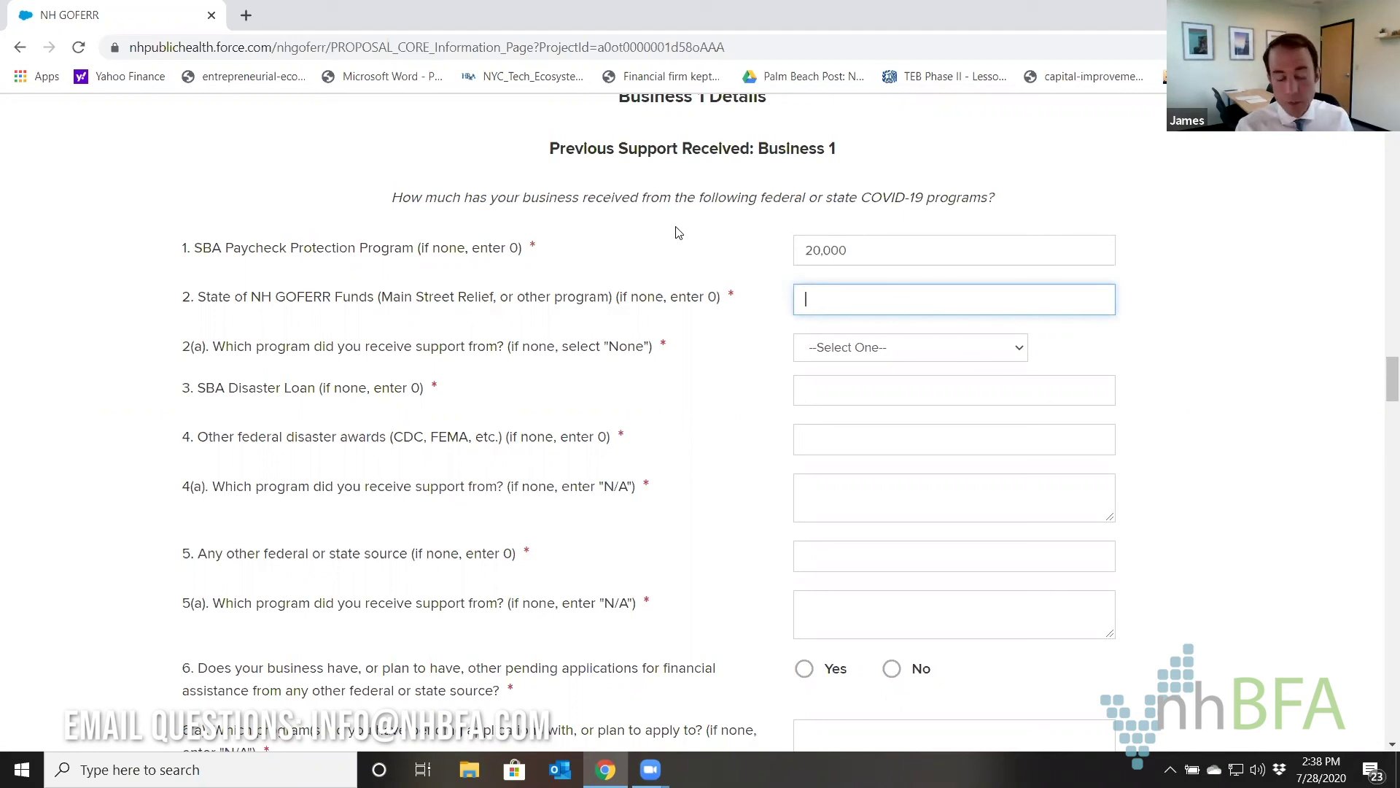
pyautogui.write('2500')
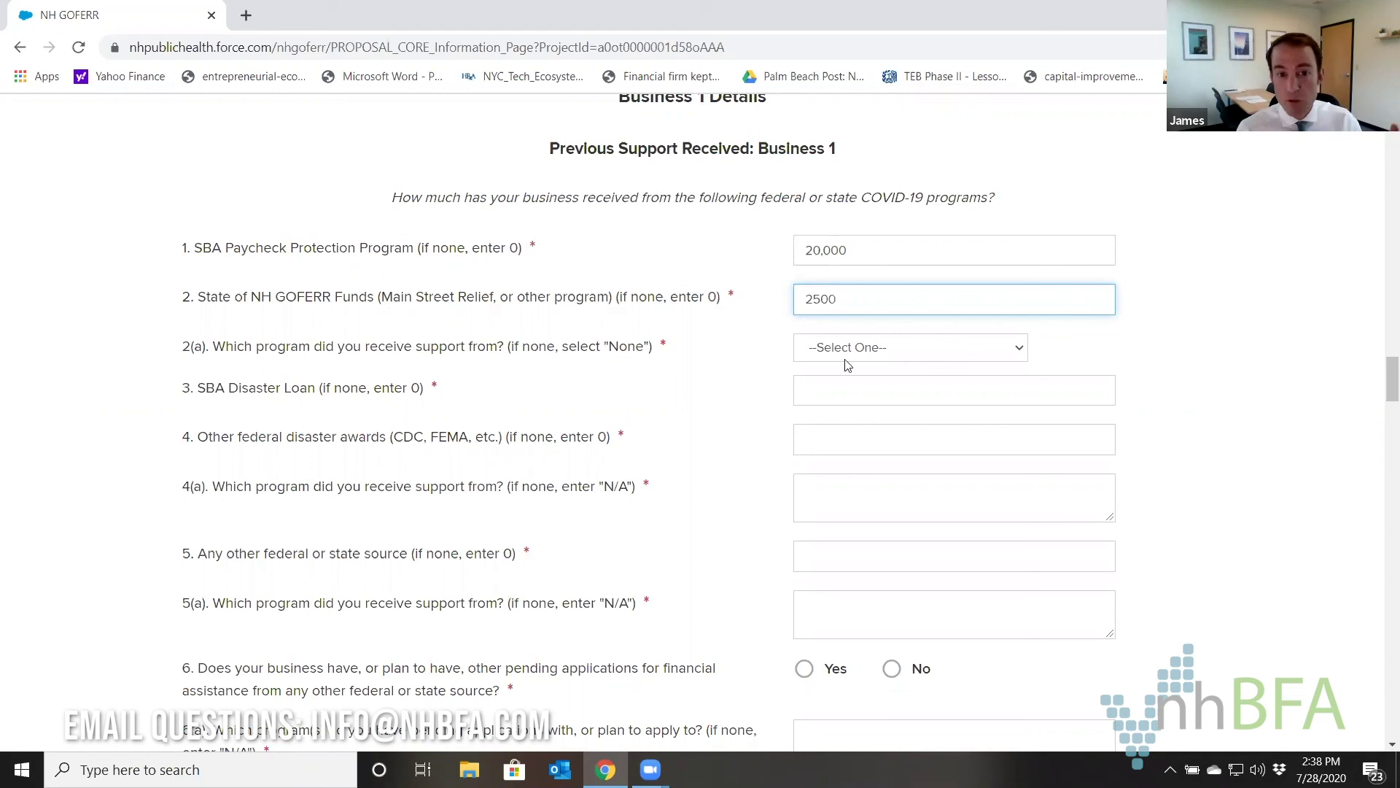
pyautogui.click(846, 354)
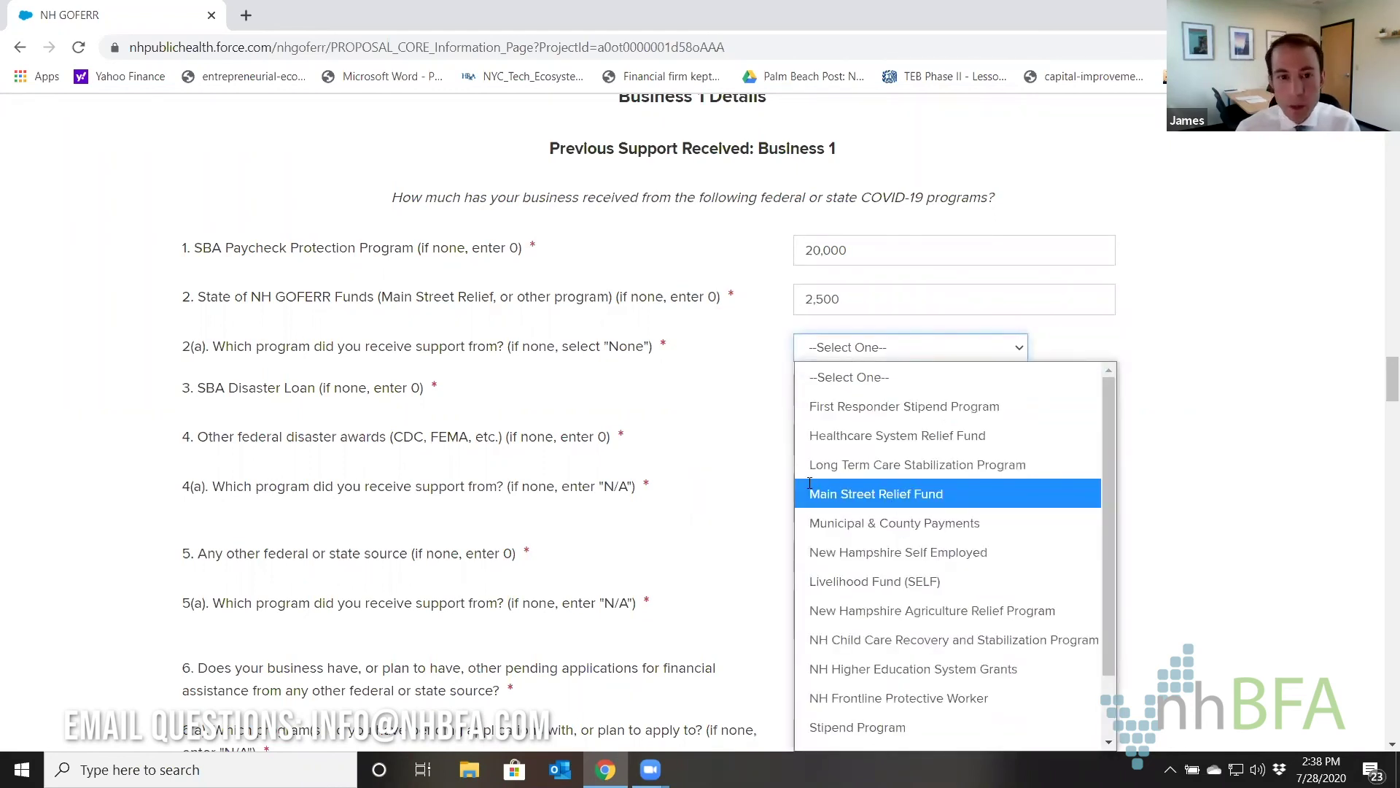
pyautogui.click(894, 503)
pyautogui.moveTo(842, 299); pyautogui.dragTo(789, 303)
pyautogui.write('7')
# Set SBA Disaster Loan, other federal awards and other sources to 0, programs n/a.
pyautogui.click(805, 377)
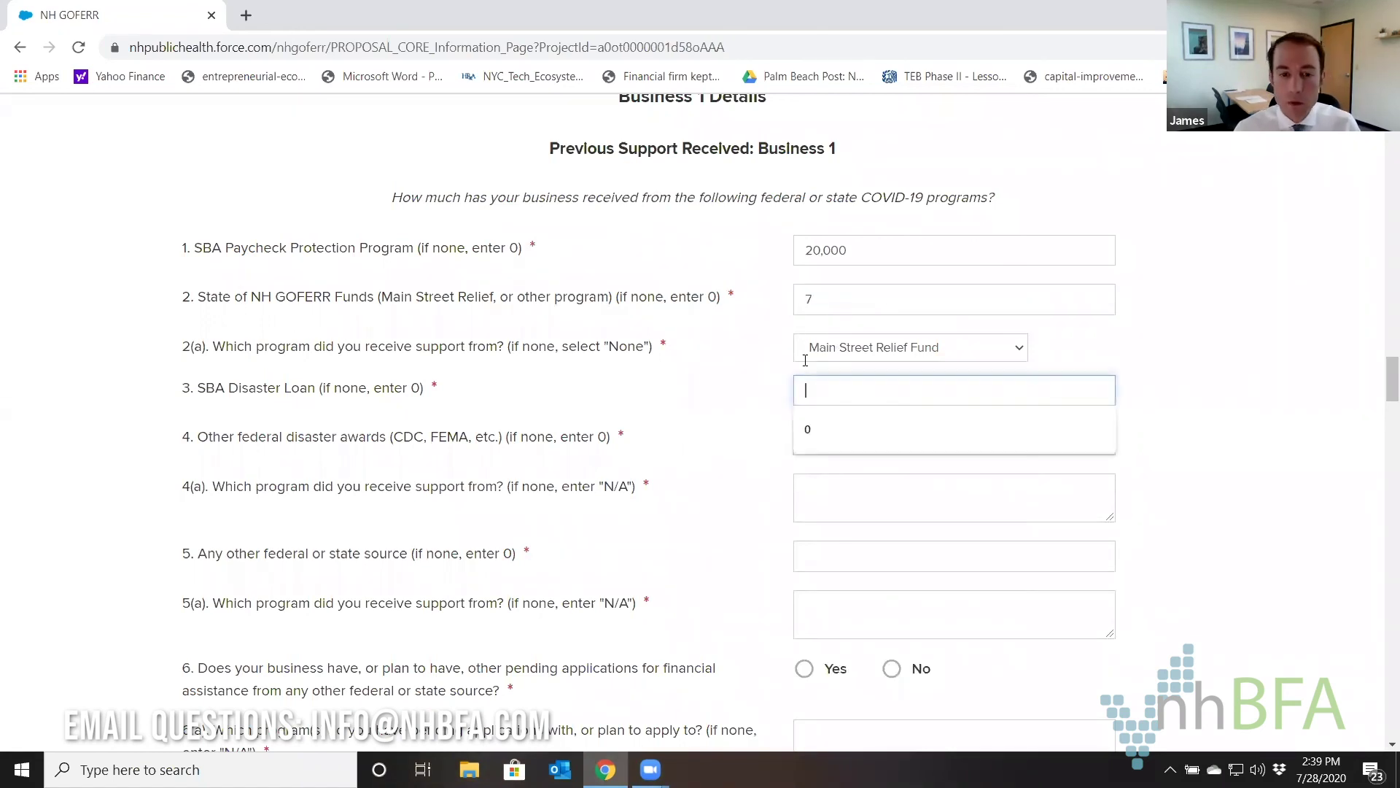
pyautogui.write('0')
pyautogui.click(831, 438)
pyautogui.write('0')
pyautogui.click(854, 497)
pyautogui.write('n/a')
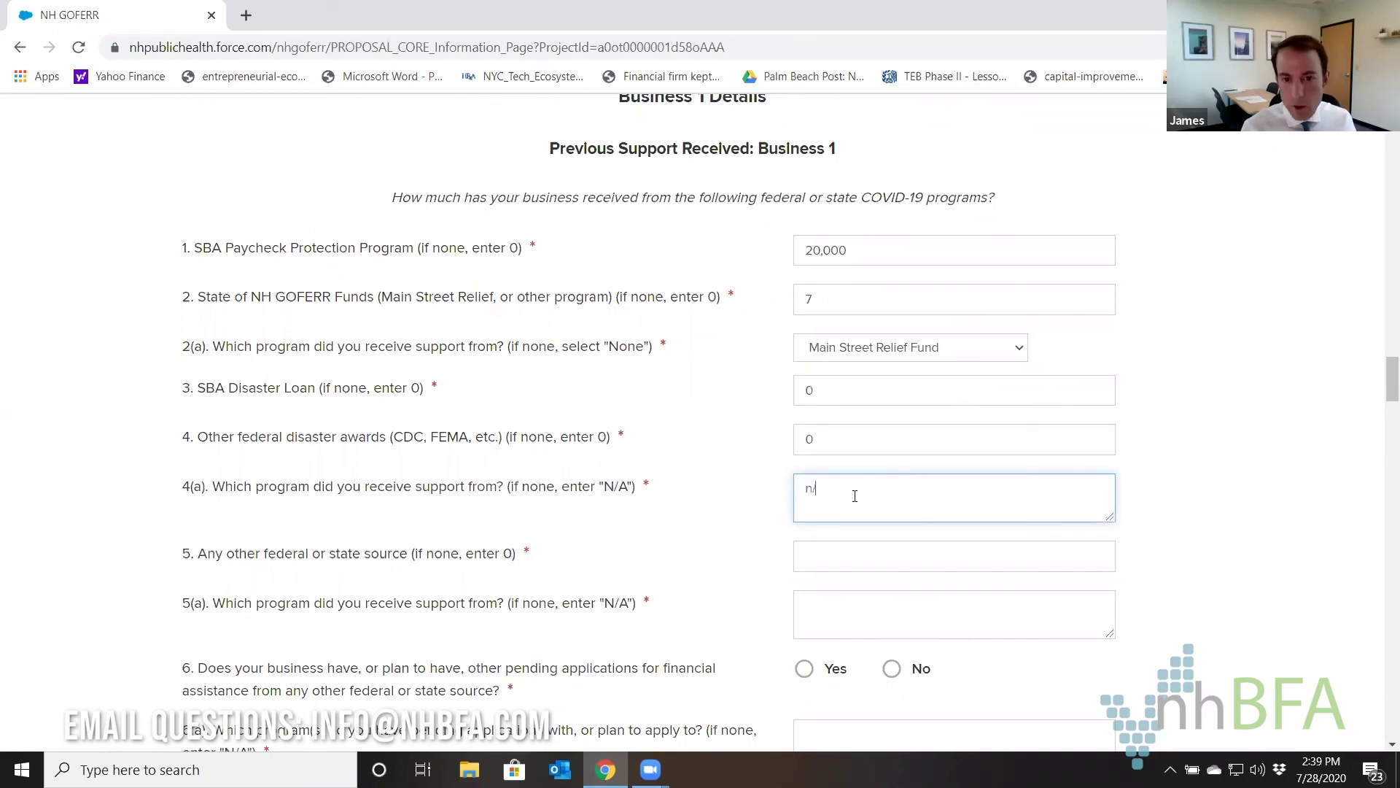
pyautogui.click(847, 550)
pyautogui.write('0')
pyautogui.click(831, 626)
pyautogui.write('n/a')
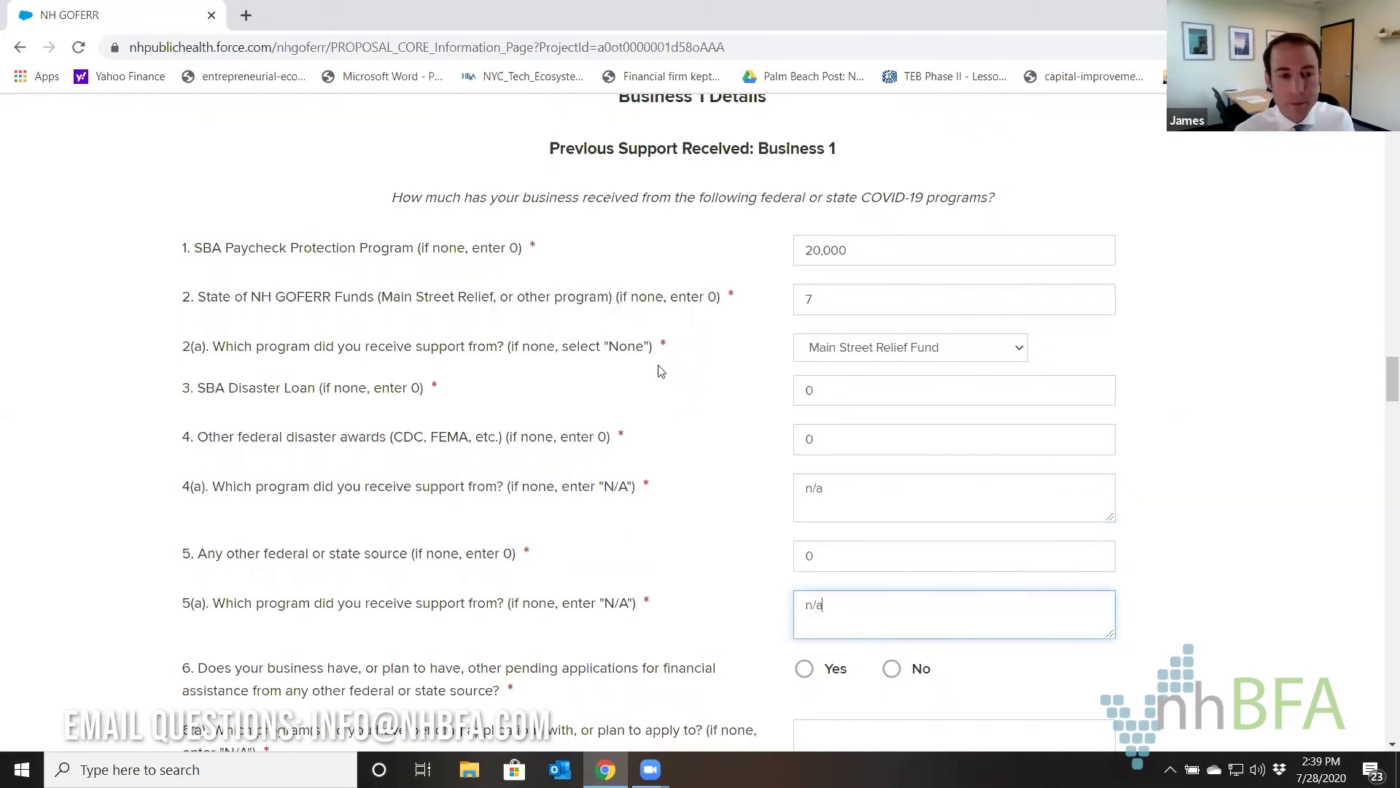
# Answer No to pending applications, with n/a for 6(a) and 0 for 6(b).
pyautogui.scroll(-4, 661, 371)
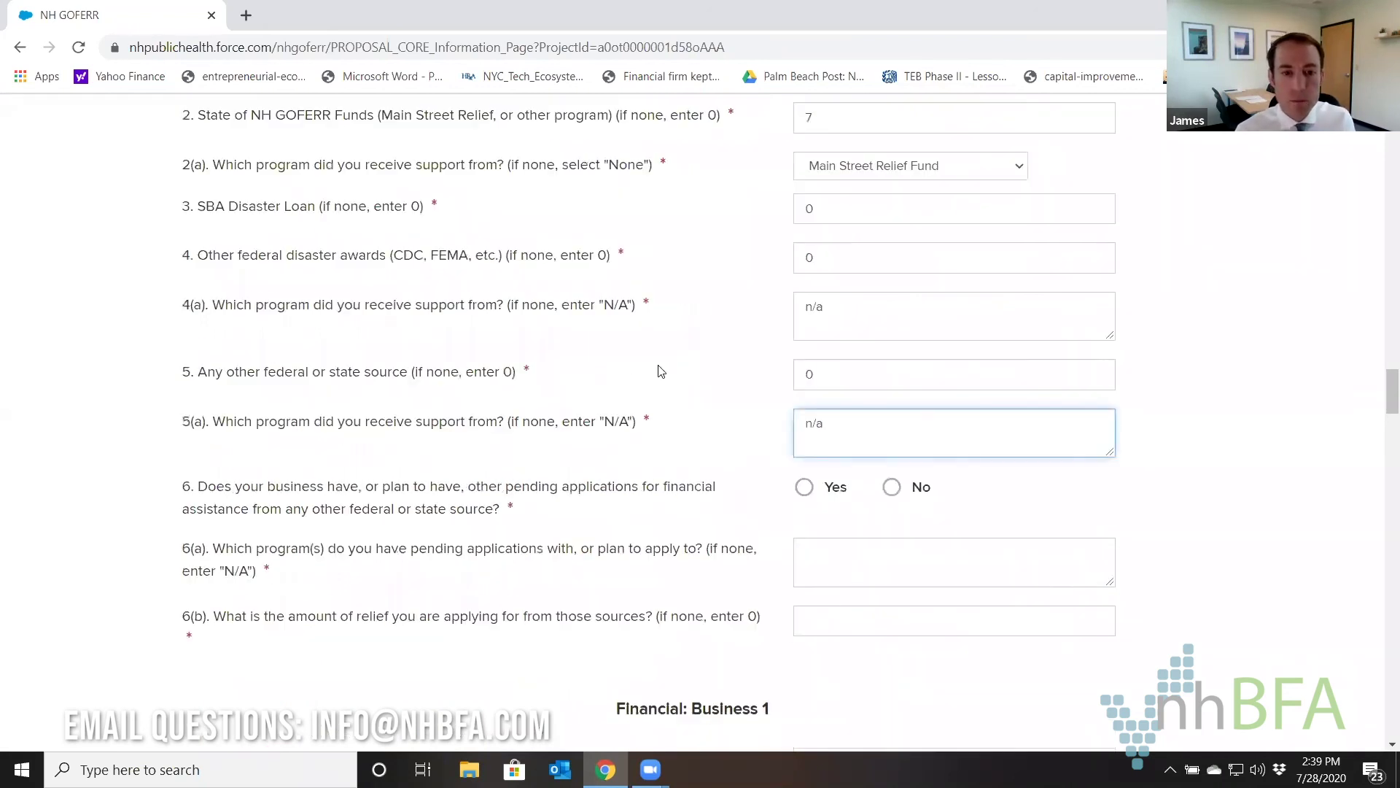
pyautogui.click(894, 398)
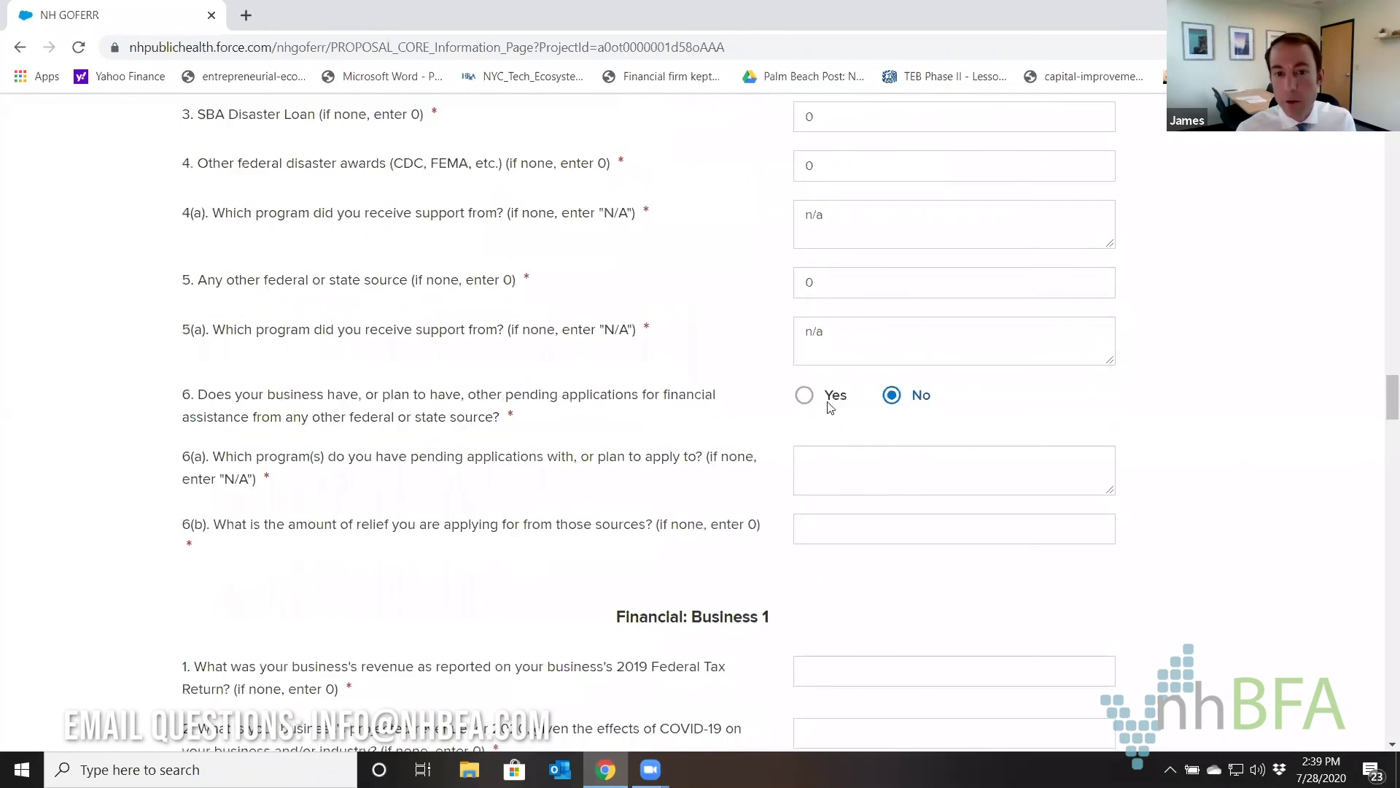
pyautogui.click(803, 397)
pyautogui.click(891, 396)
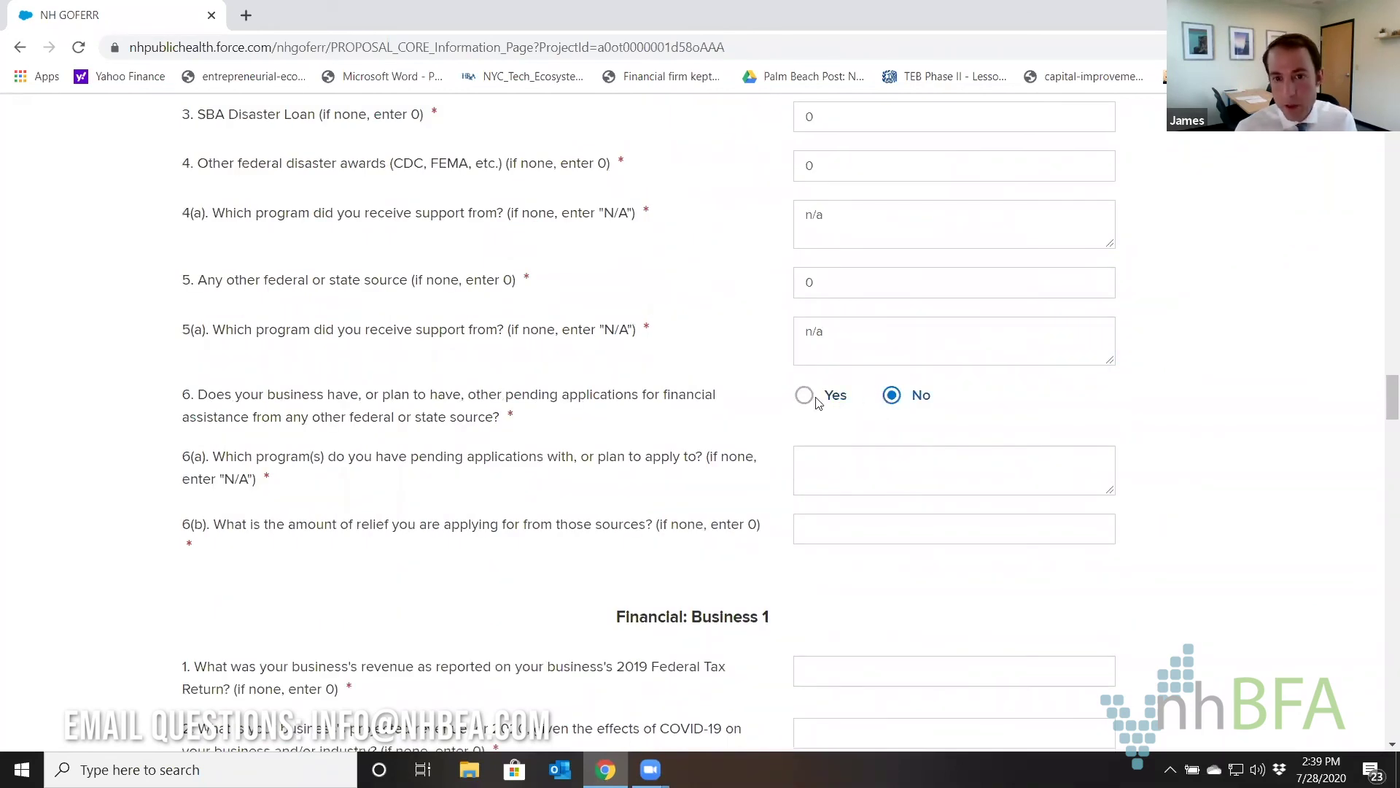
pyautogui.click(828, 471)
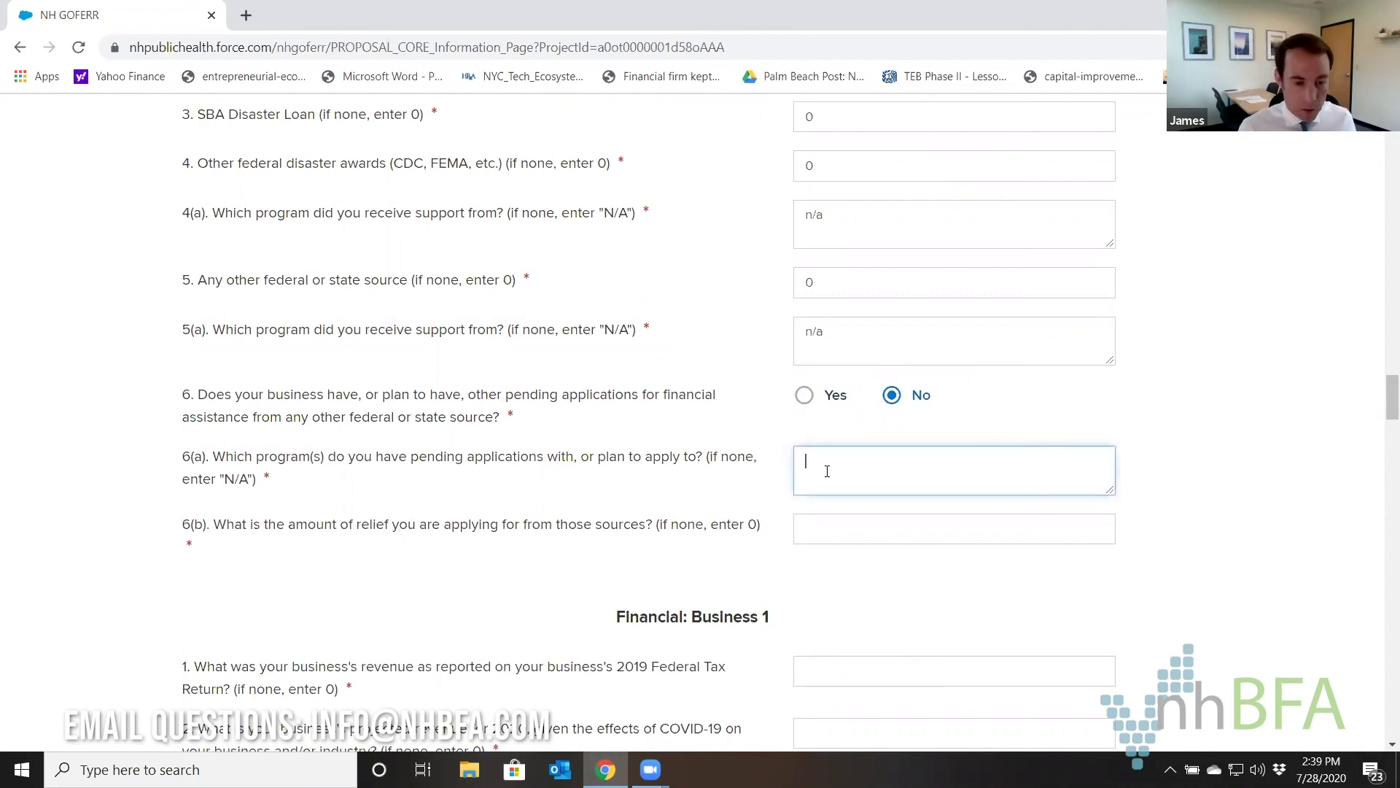
pyautogui.write('n/a')
pyautogui.press('Tab')
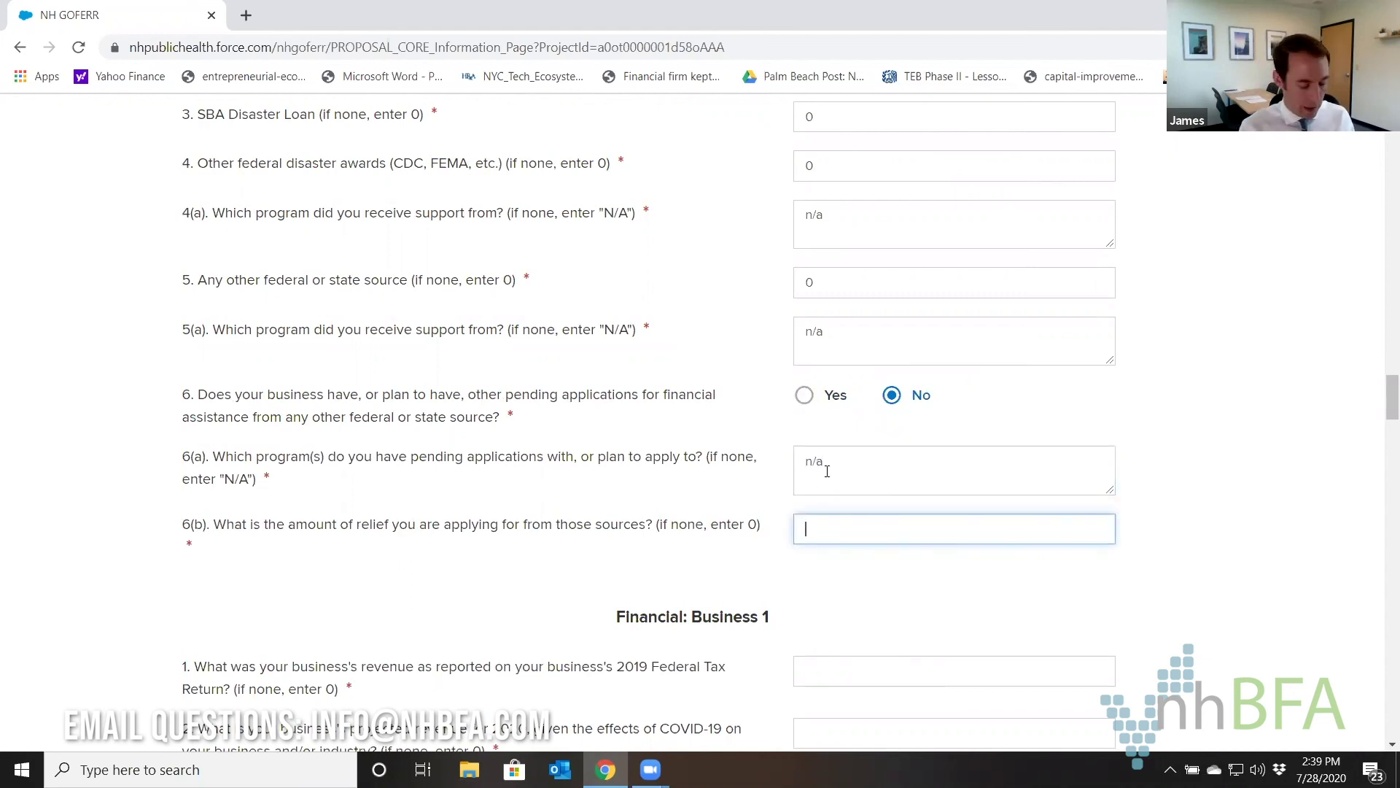
pyautogui.write('0')
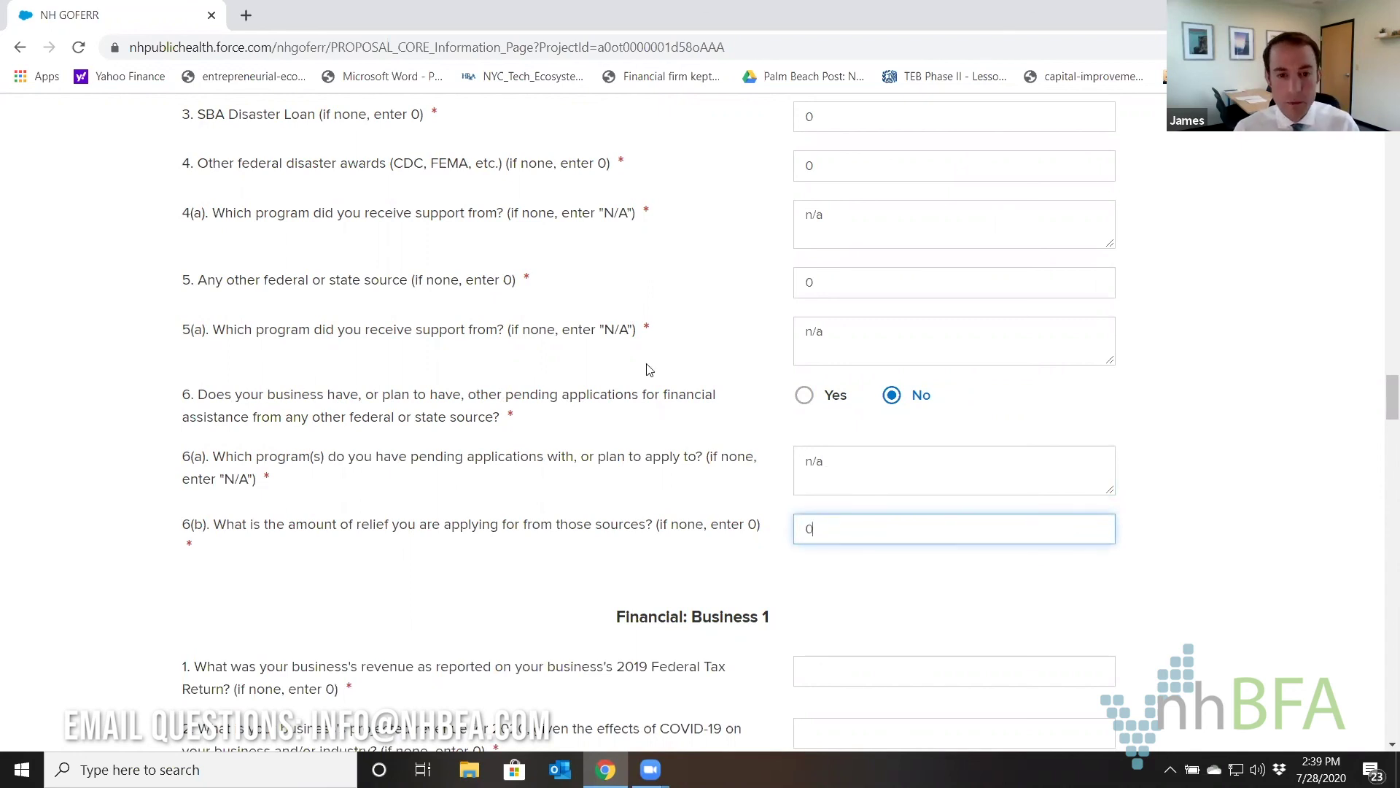
# Enter Business 1's 2019 revenue of 125,000.
pyautogui.scroll(-5, 649, 370)
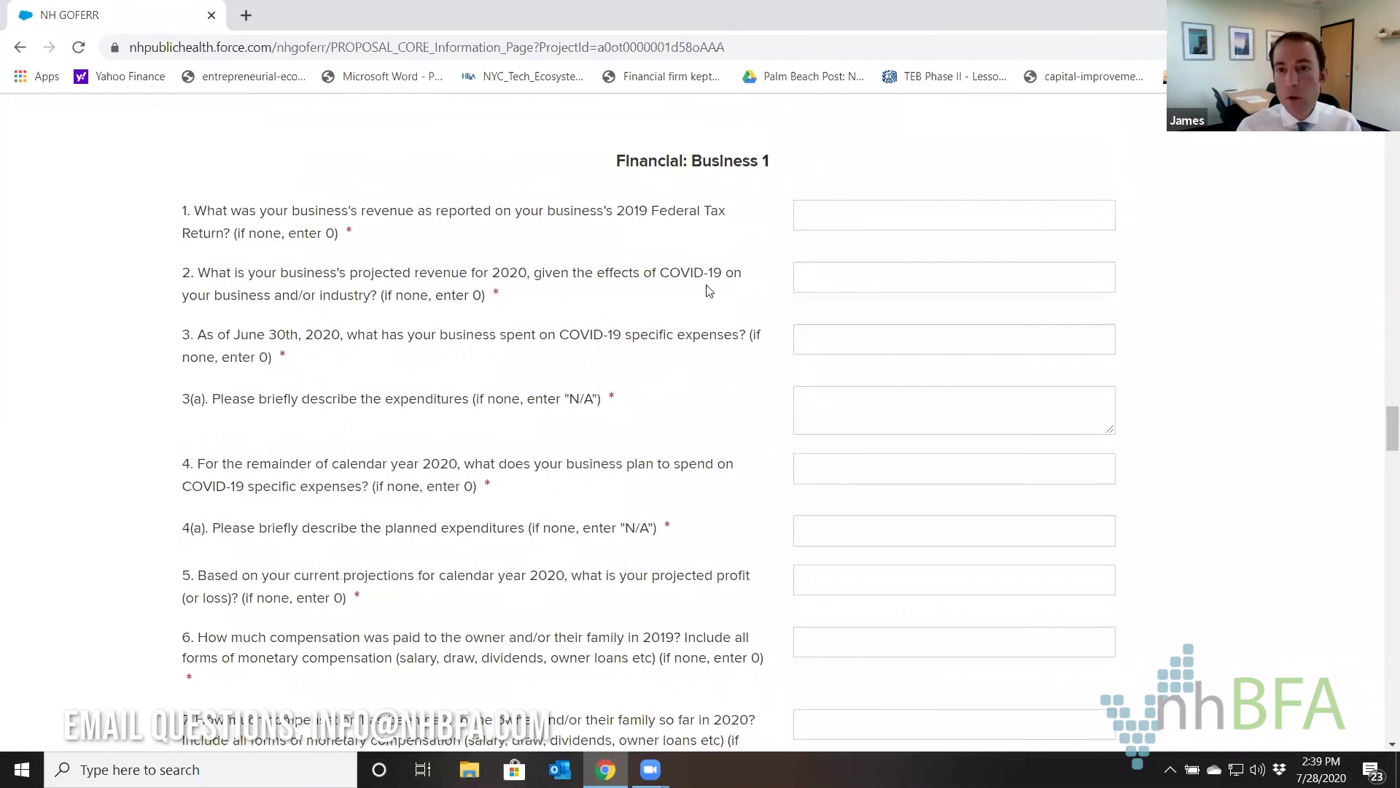
pyautogui.click(830, 204)
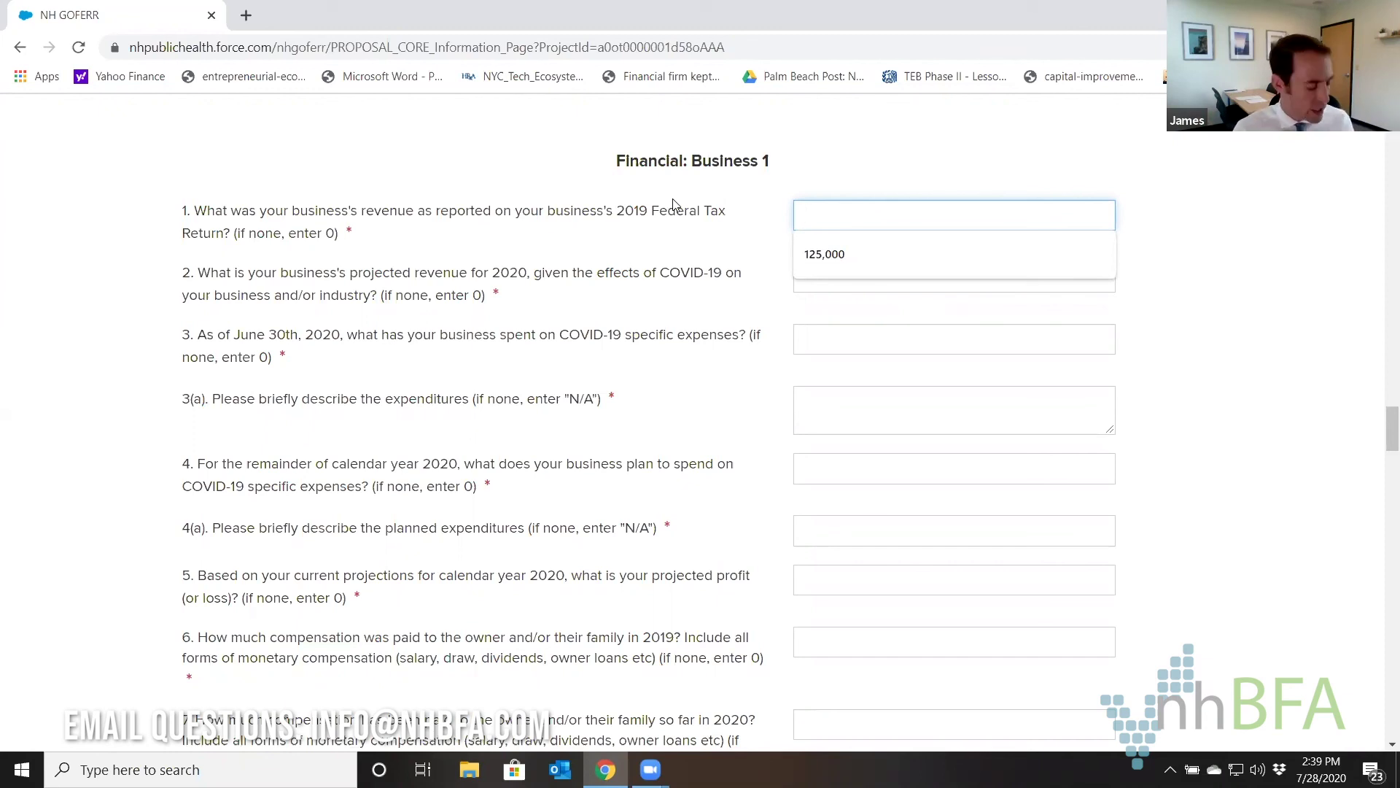
pyautogui.write('25')
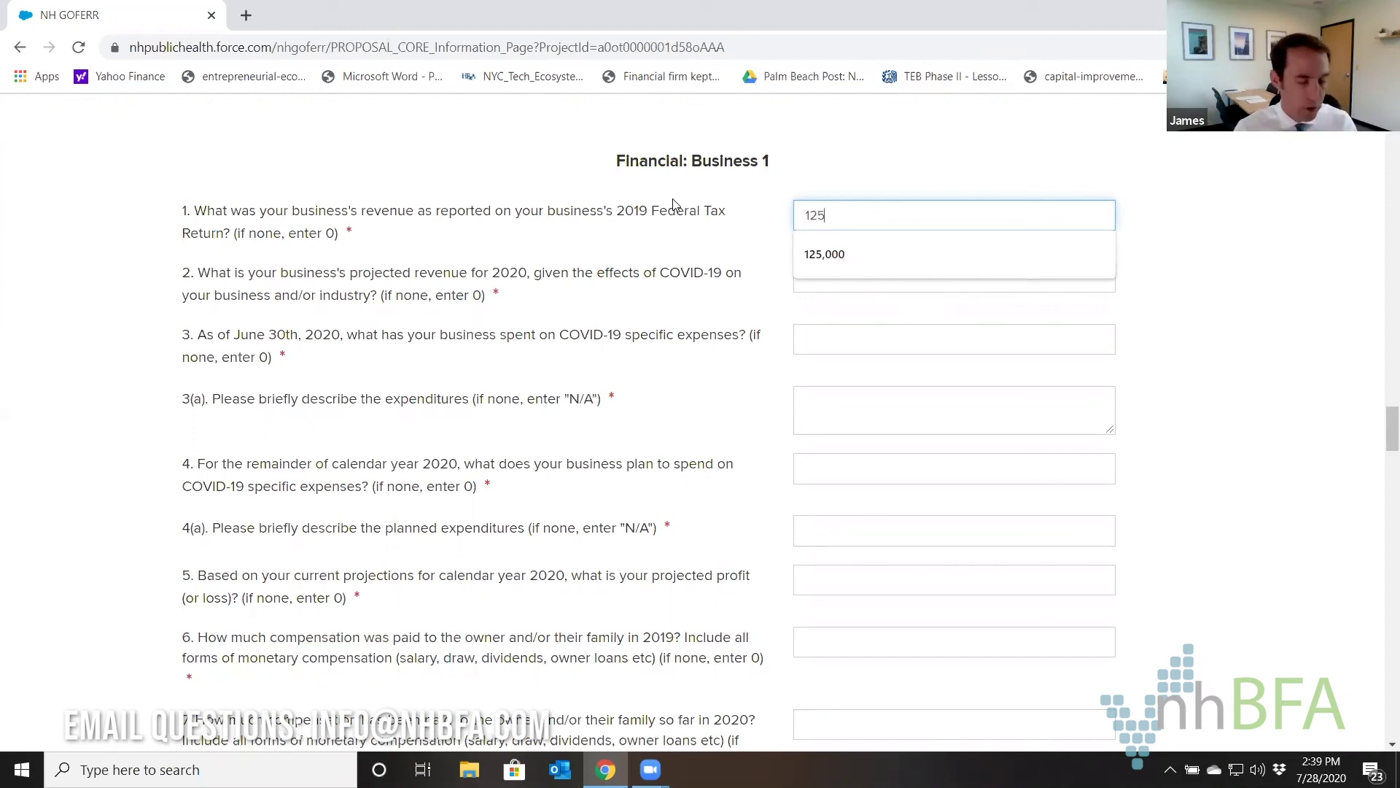
pyautogui.write('000')
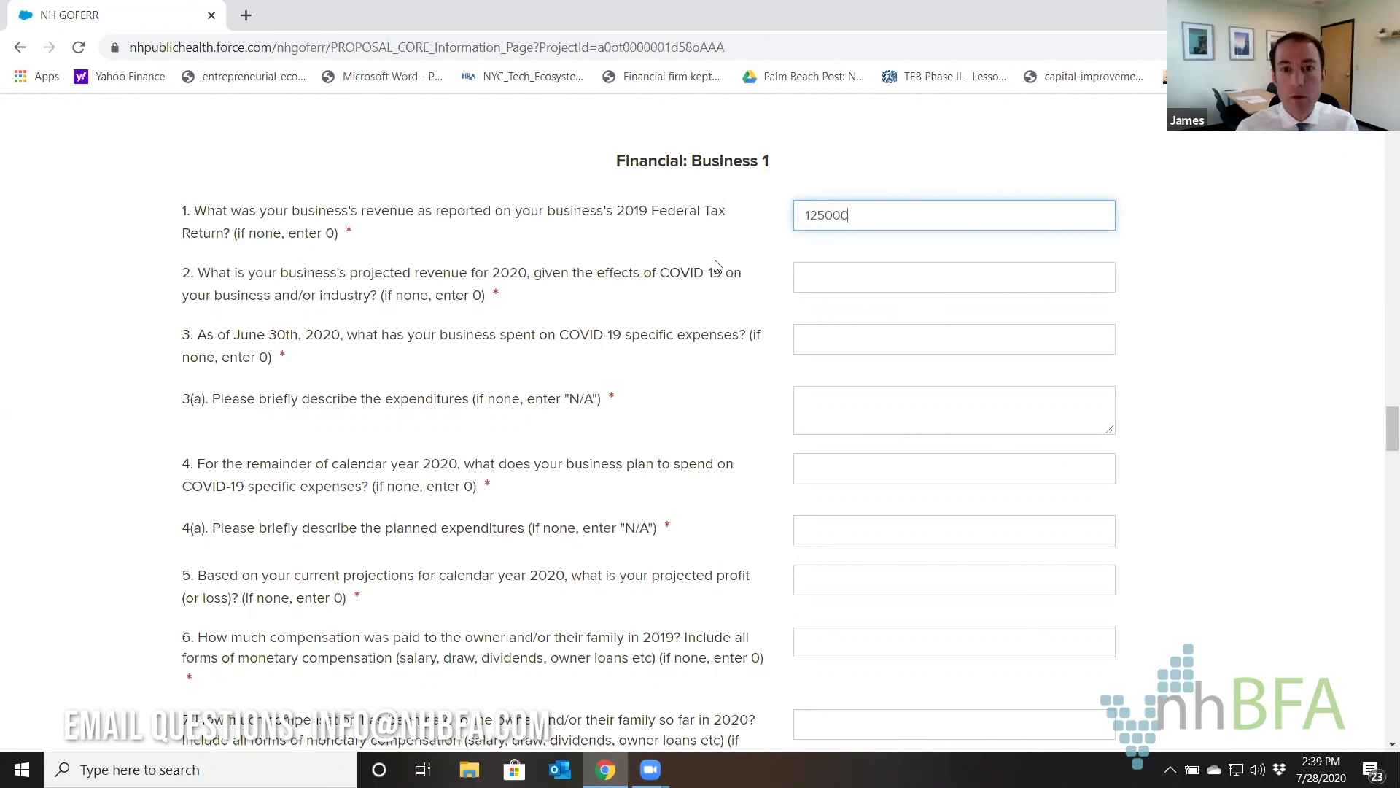
pyautogui.click(645, 294)
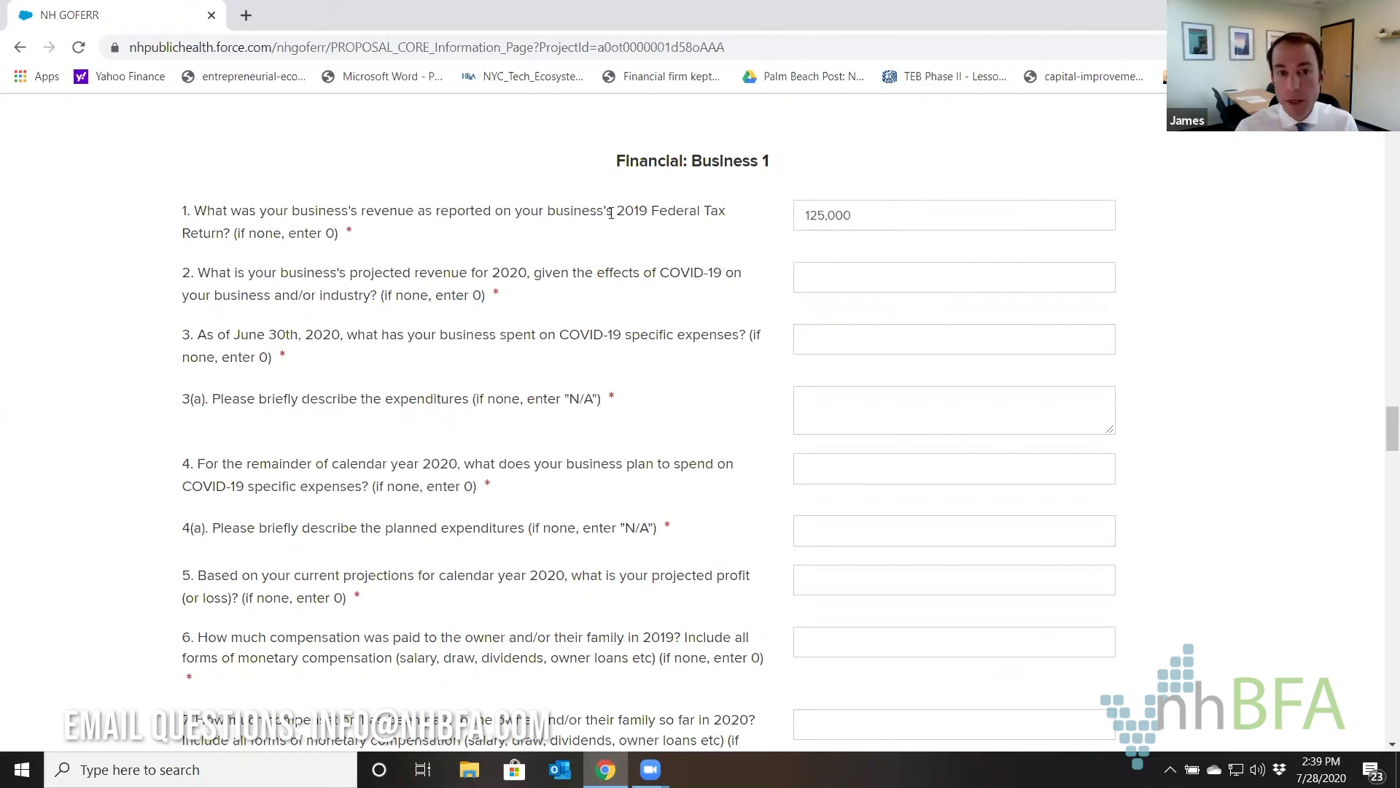
pyautogui.moveTo(617, 215); pyautogui.dragTo(183, 211)
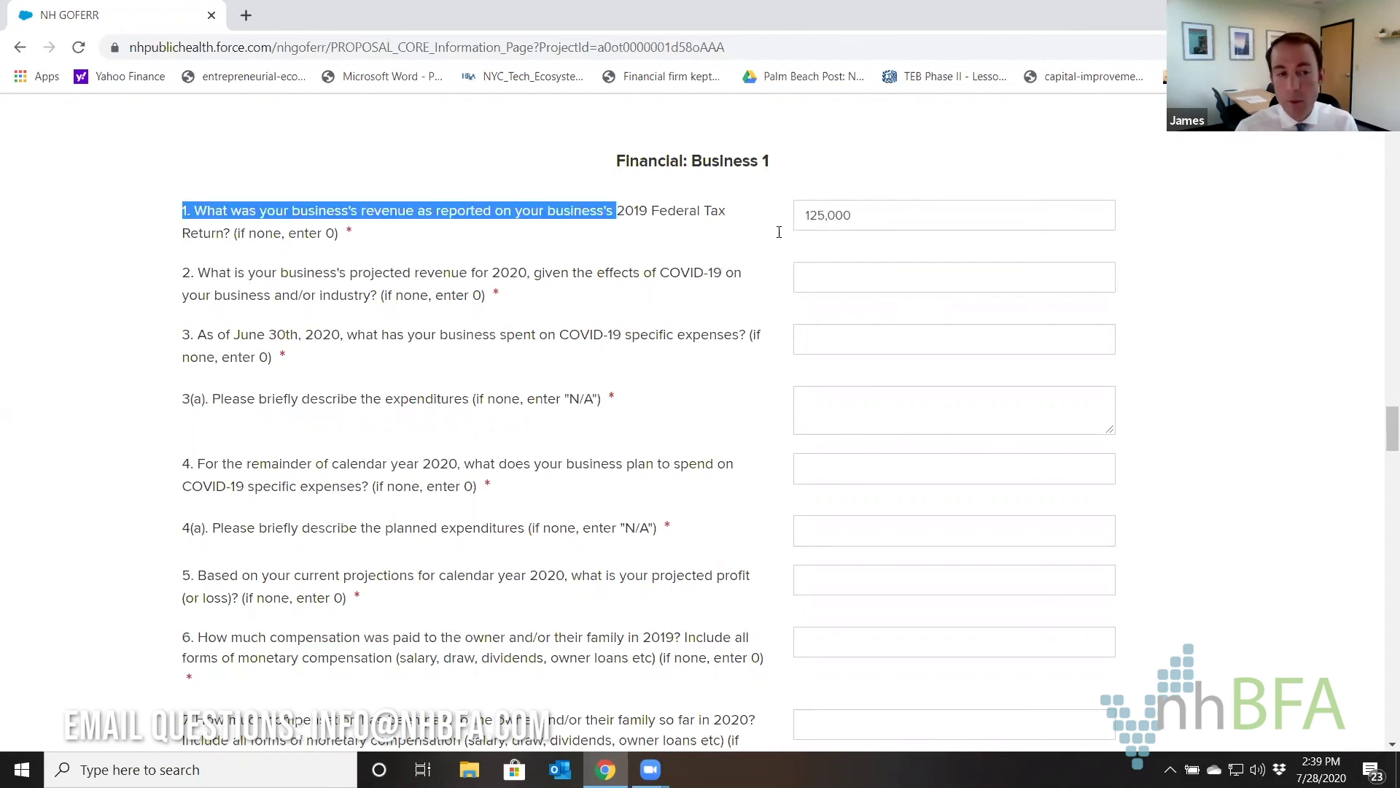
pyautogui.click(559, 283)
# Enter 75,000 projected 2020 revenue and 3,500 COVID-19 expenses described as PPE.
pyautogui.click(808, 272)
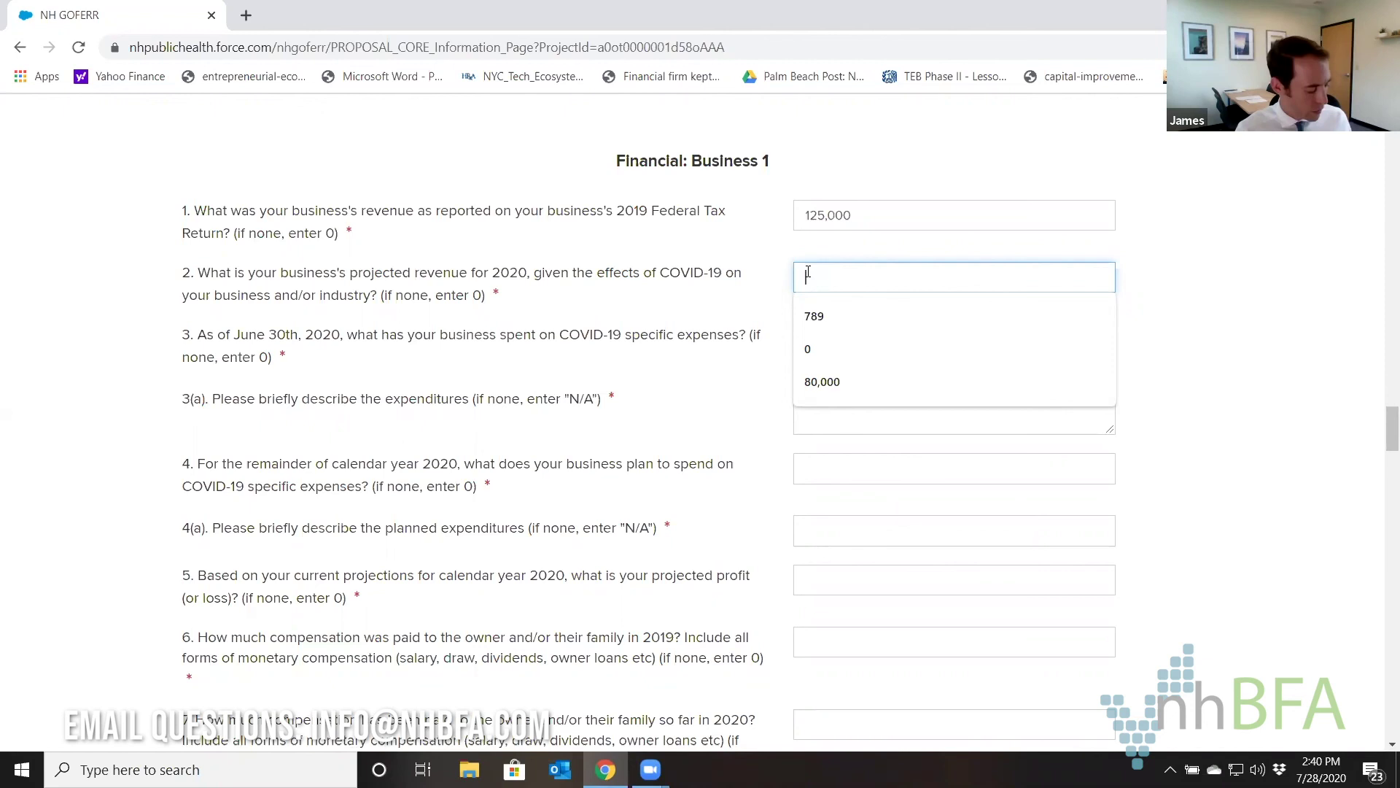
pyautogui.write('75000')
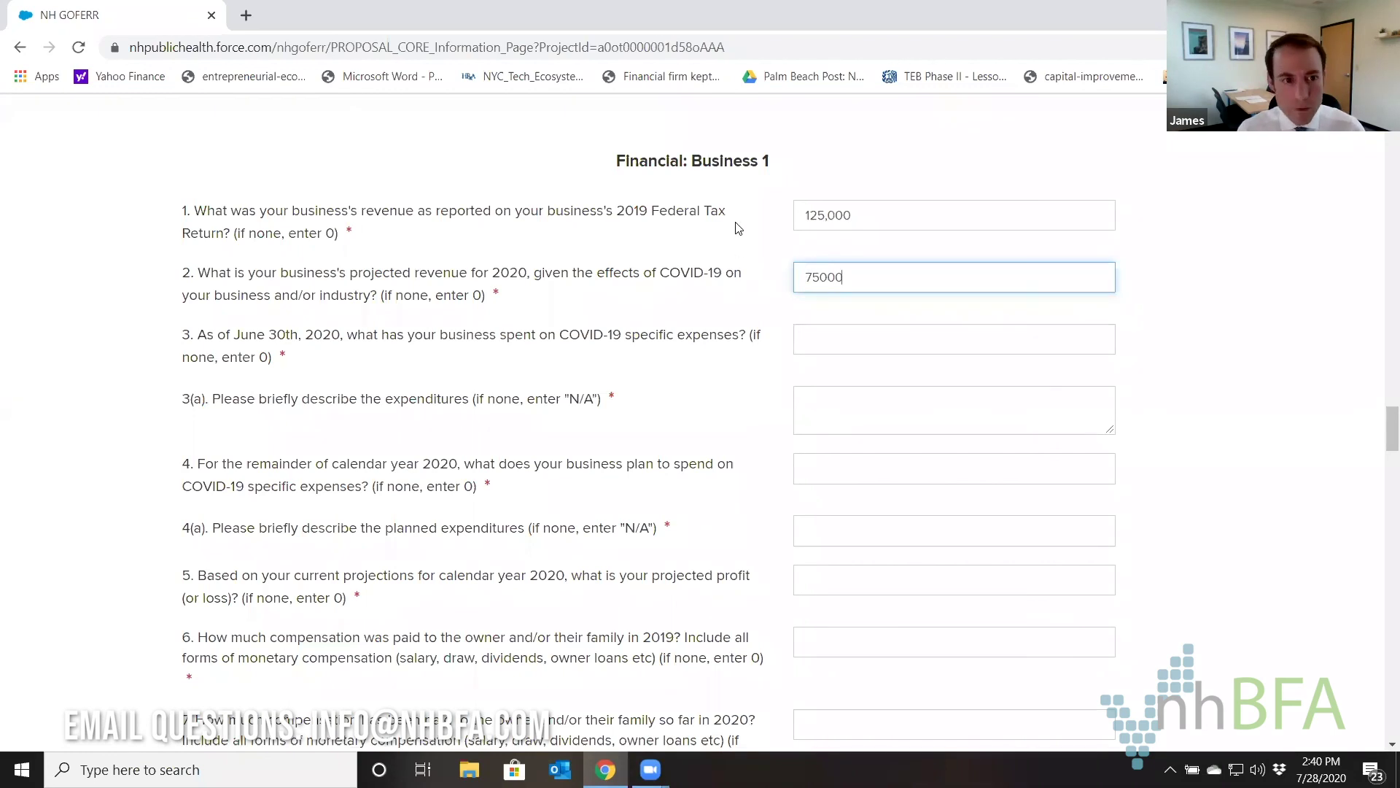
pyautogui.press('Tab')
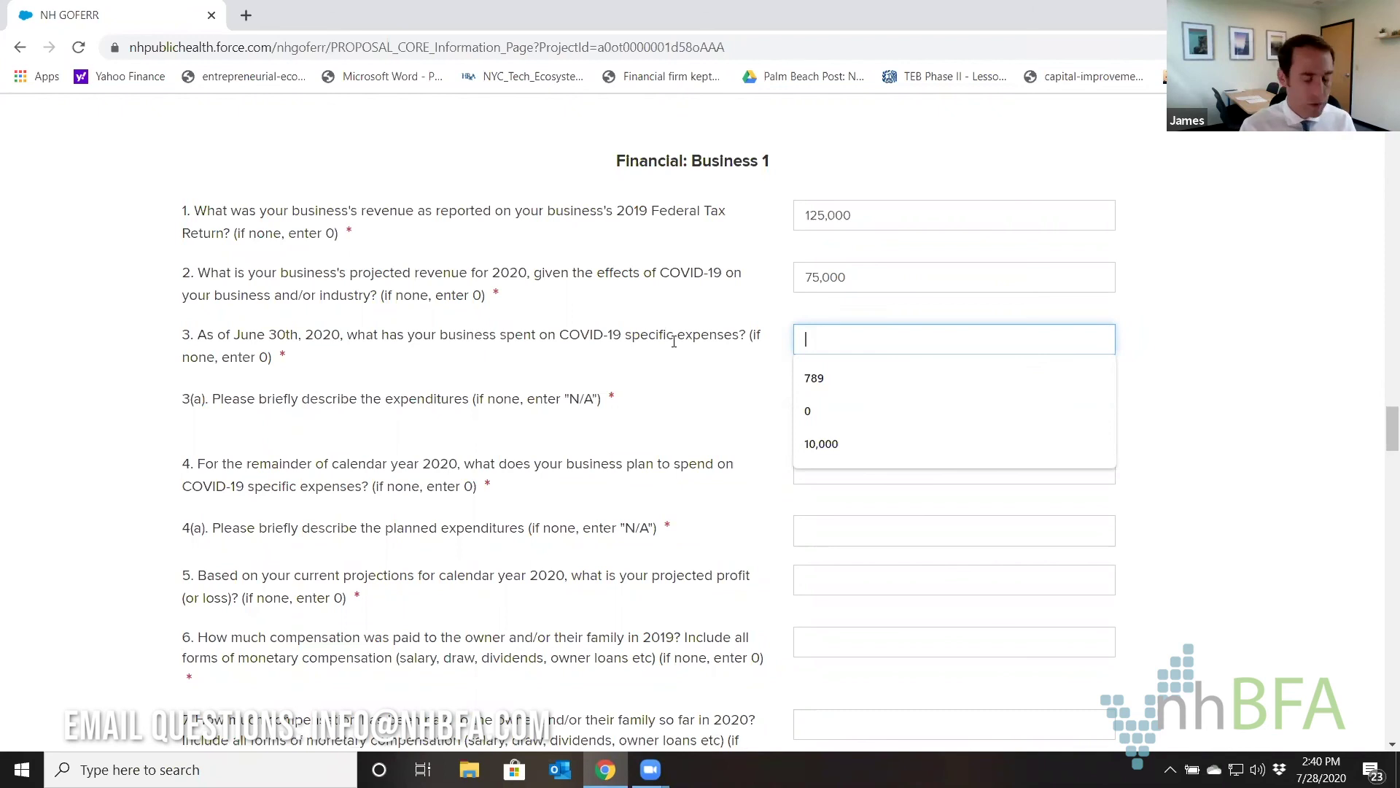
pyautogui.write('3500')
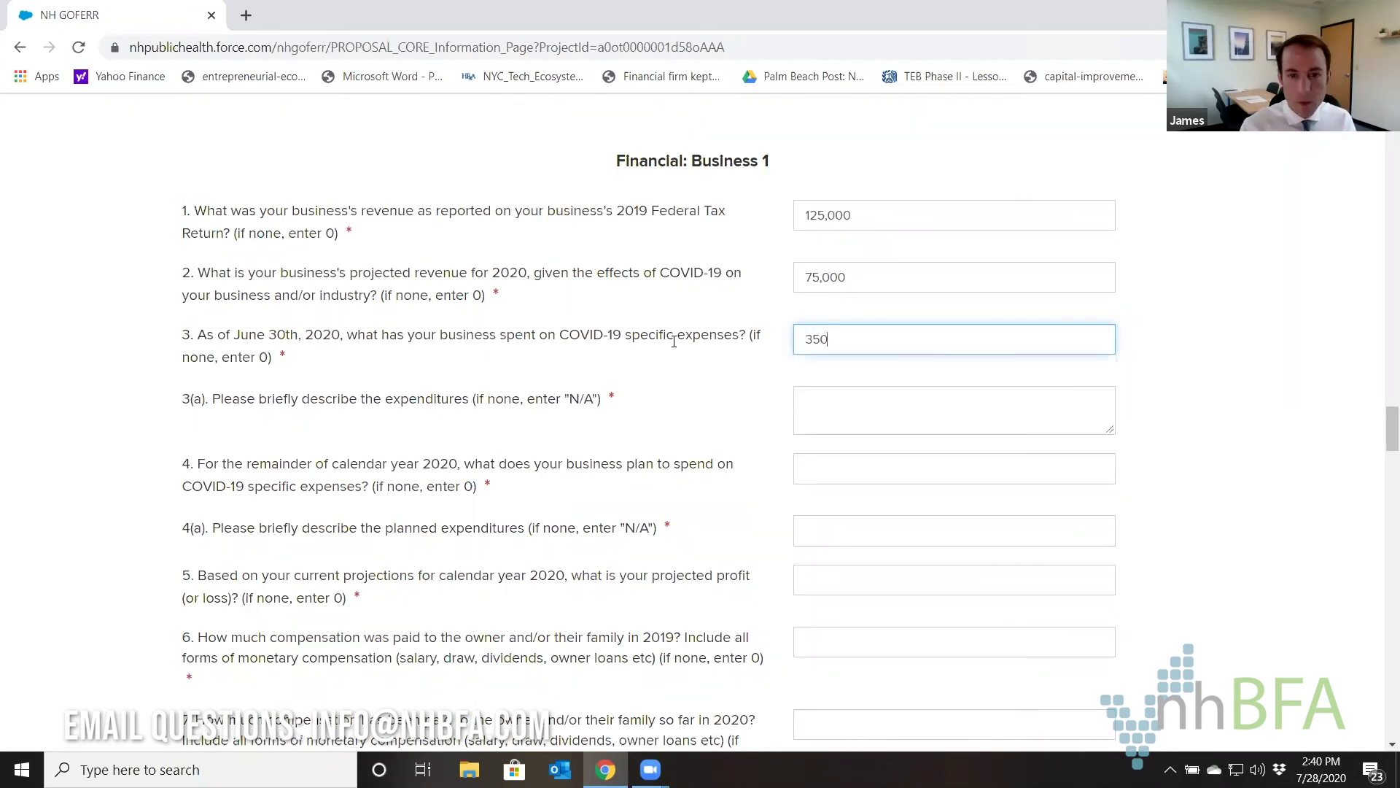
pyautogui.click(807, 398)
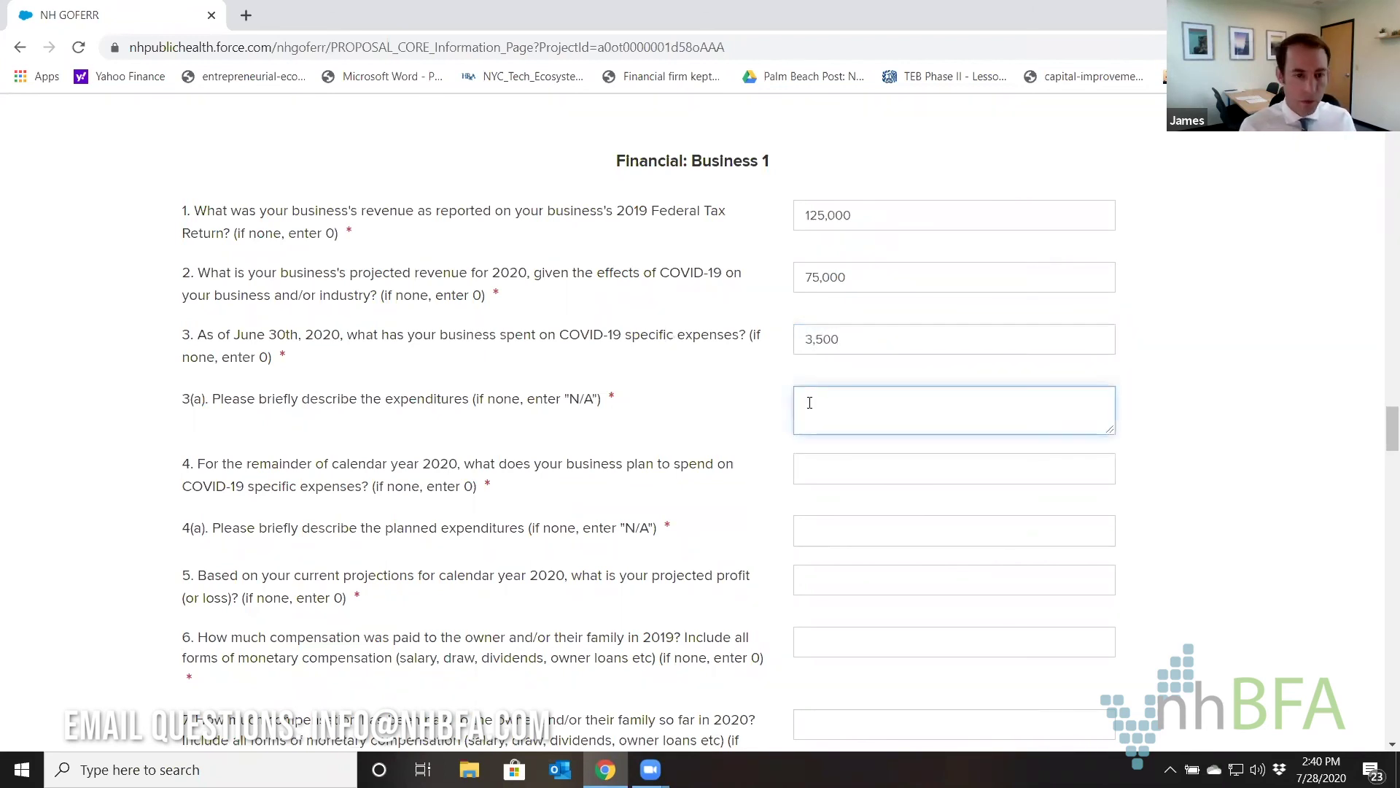
pyautogui.write('PPE')
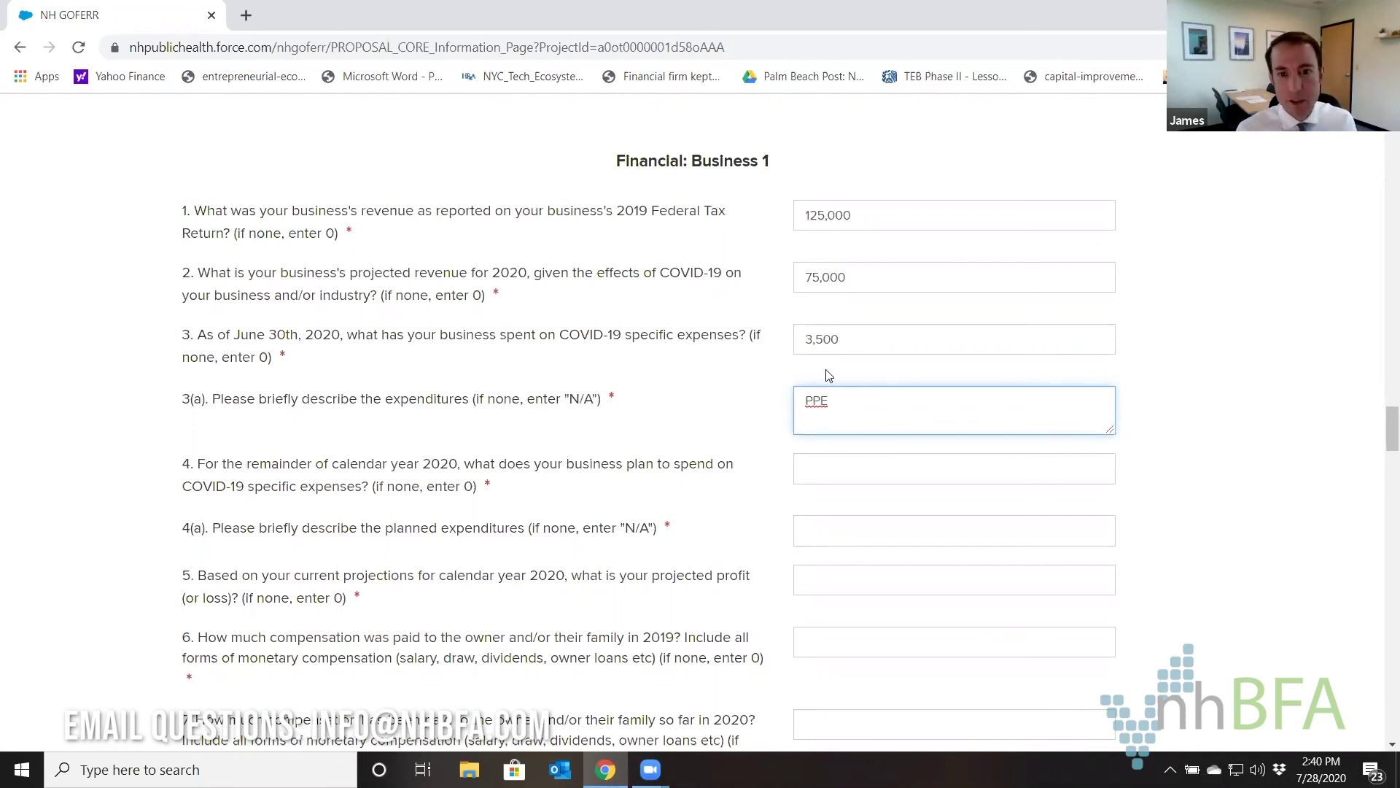
# Enter 0 planned COVID-19 spending, n/a description, and -12,000 projected 2020 profit.
pyautogui.scroll(-1, 729, 336)
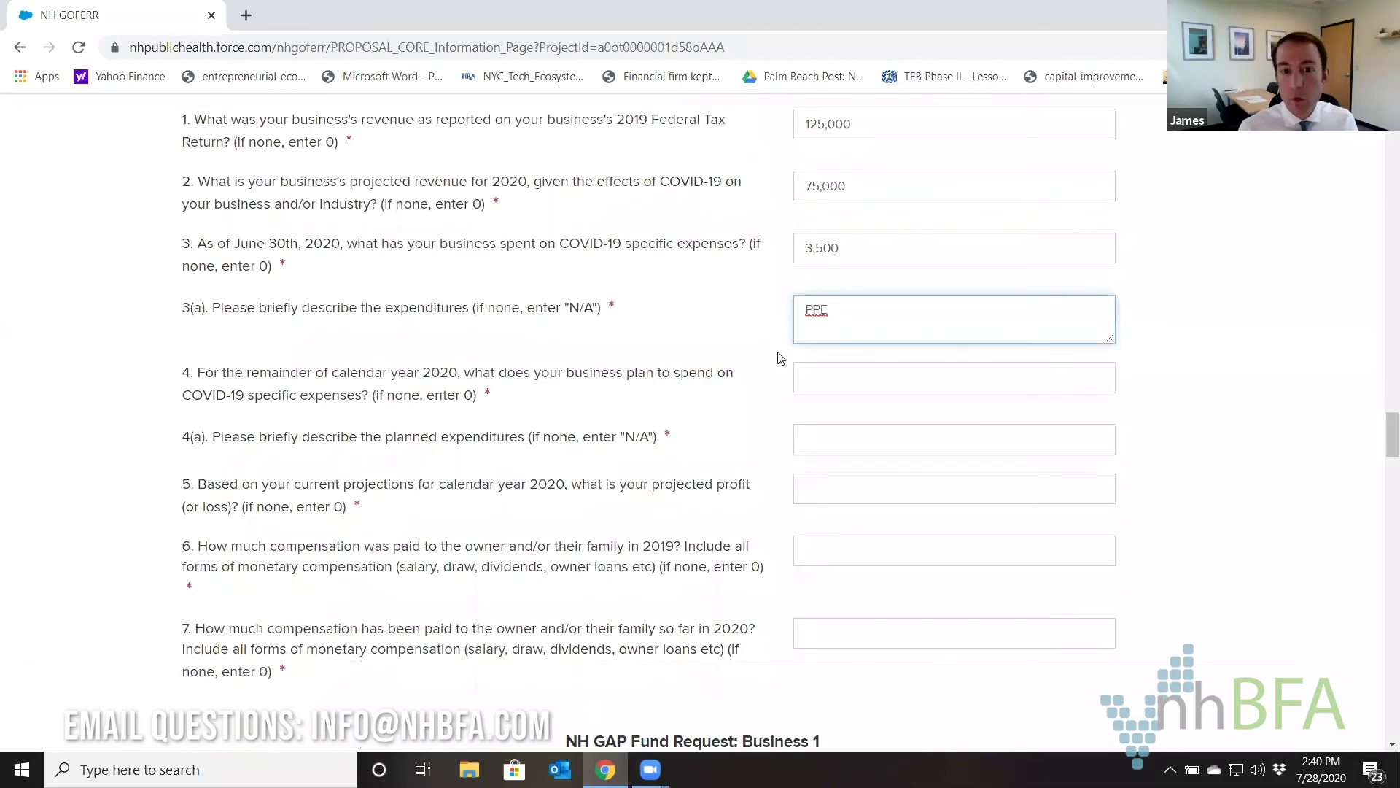
pyautogui.click(814, 377)
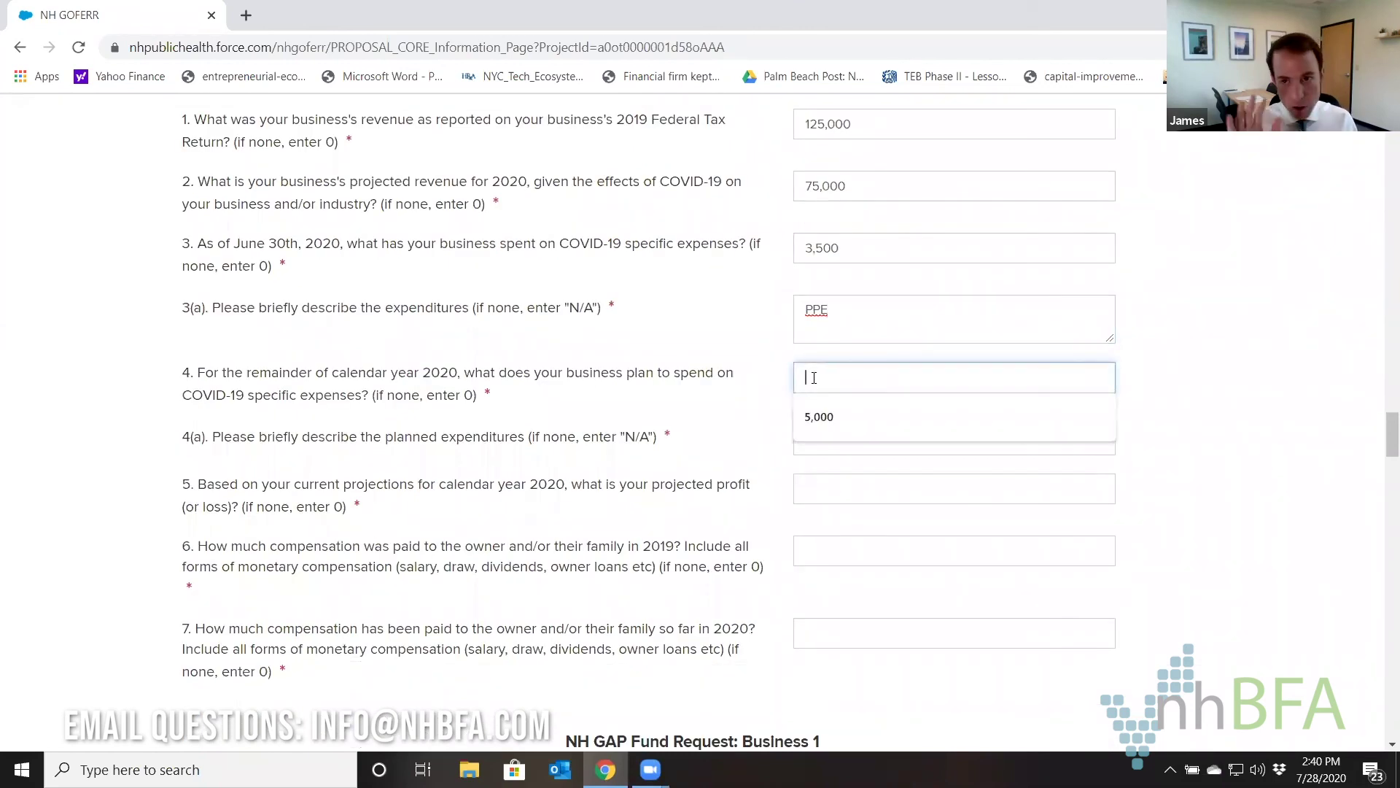
pyautogui.write('0')
pyautogui.click(828, 434)
pyautogui.write('n/a')
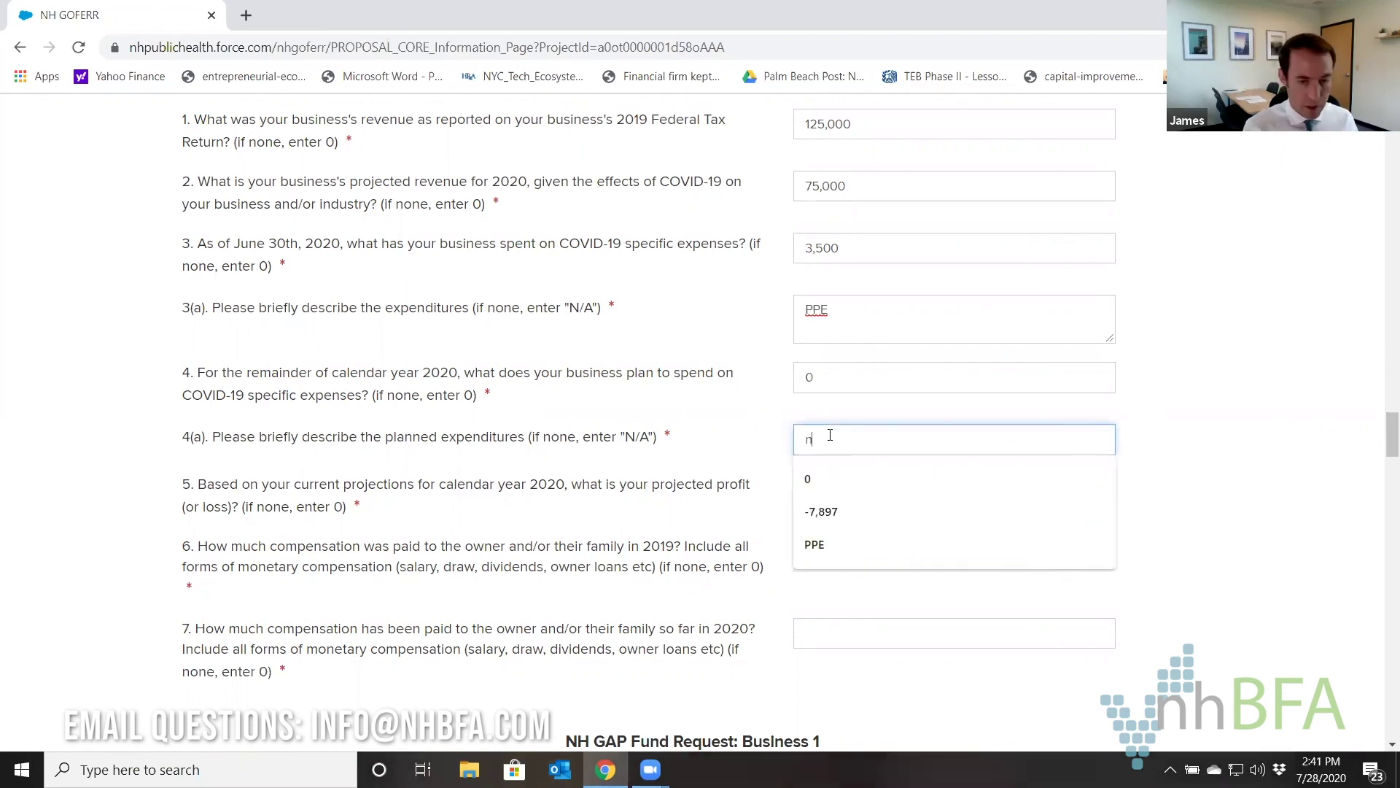
pyautogui.click(804, 496)
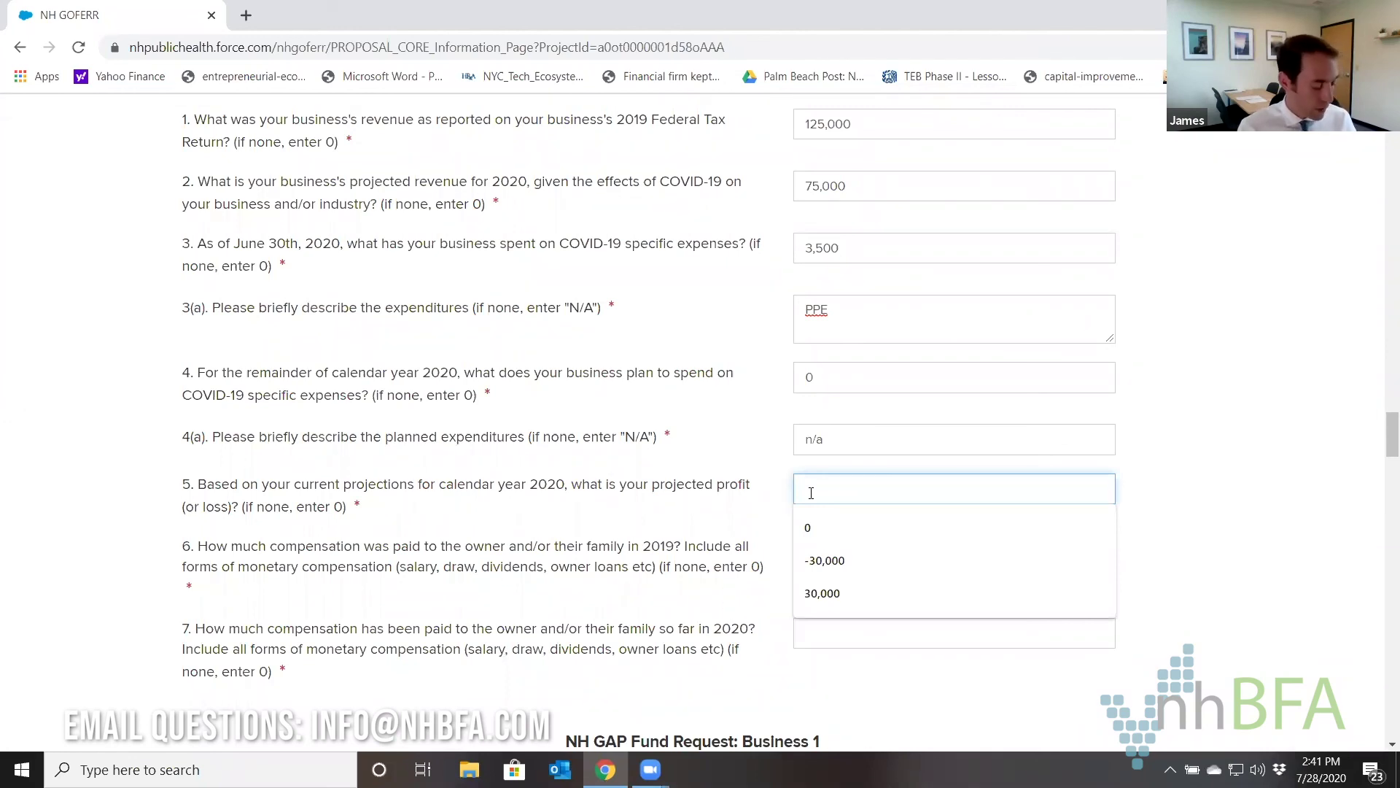
pyautogui.write('15000')
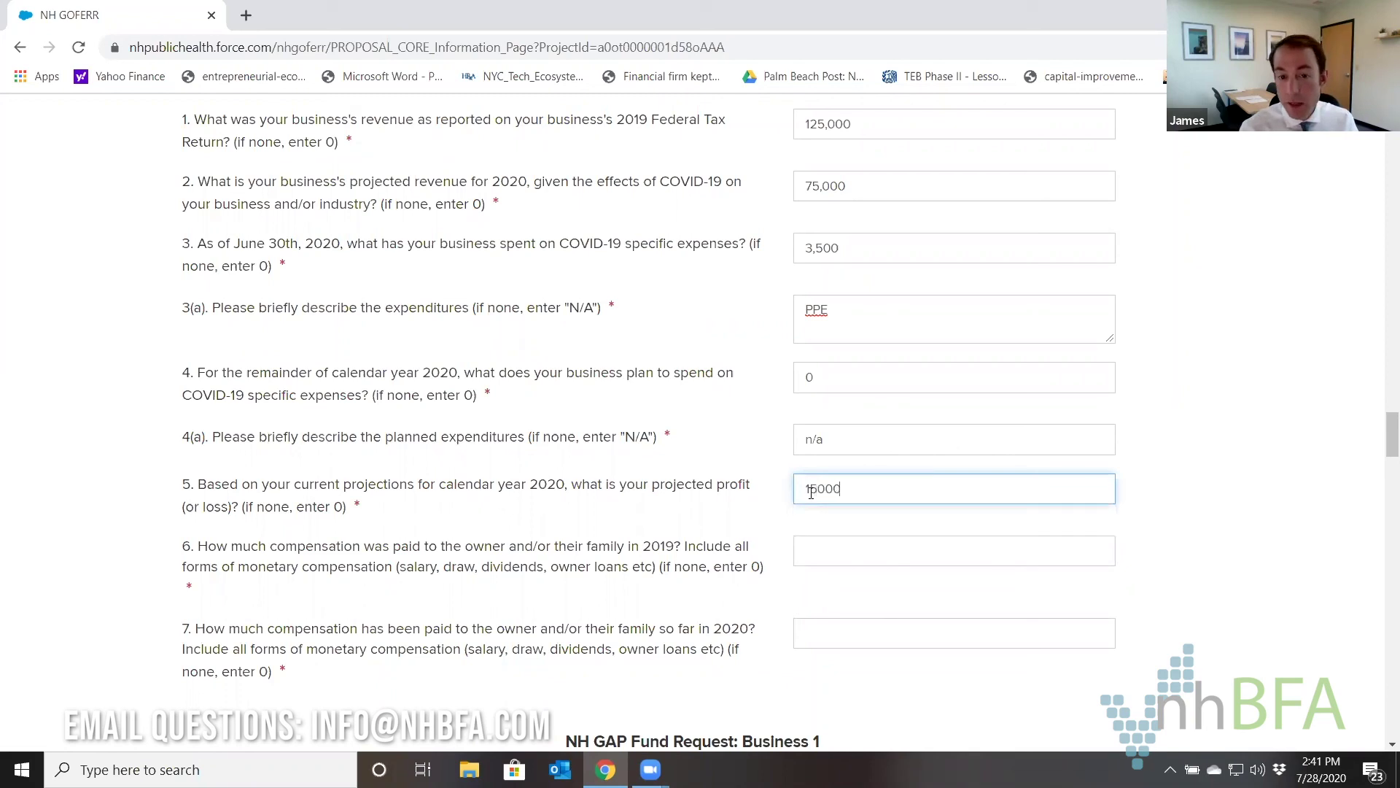
pyautogui.press('BackSpace')
pyautogui.press('BackSpace')
pyautogui.press('BackSpace')
pyautogui.press('BackSpace')
pyautogui.press('BackSpace')
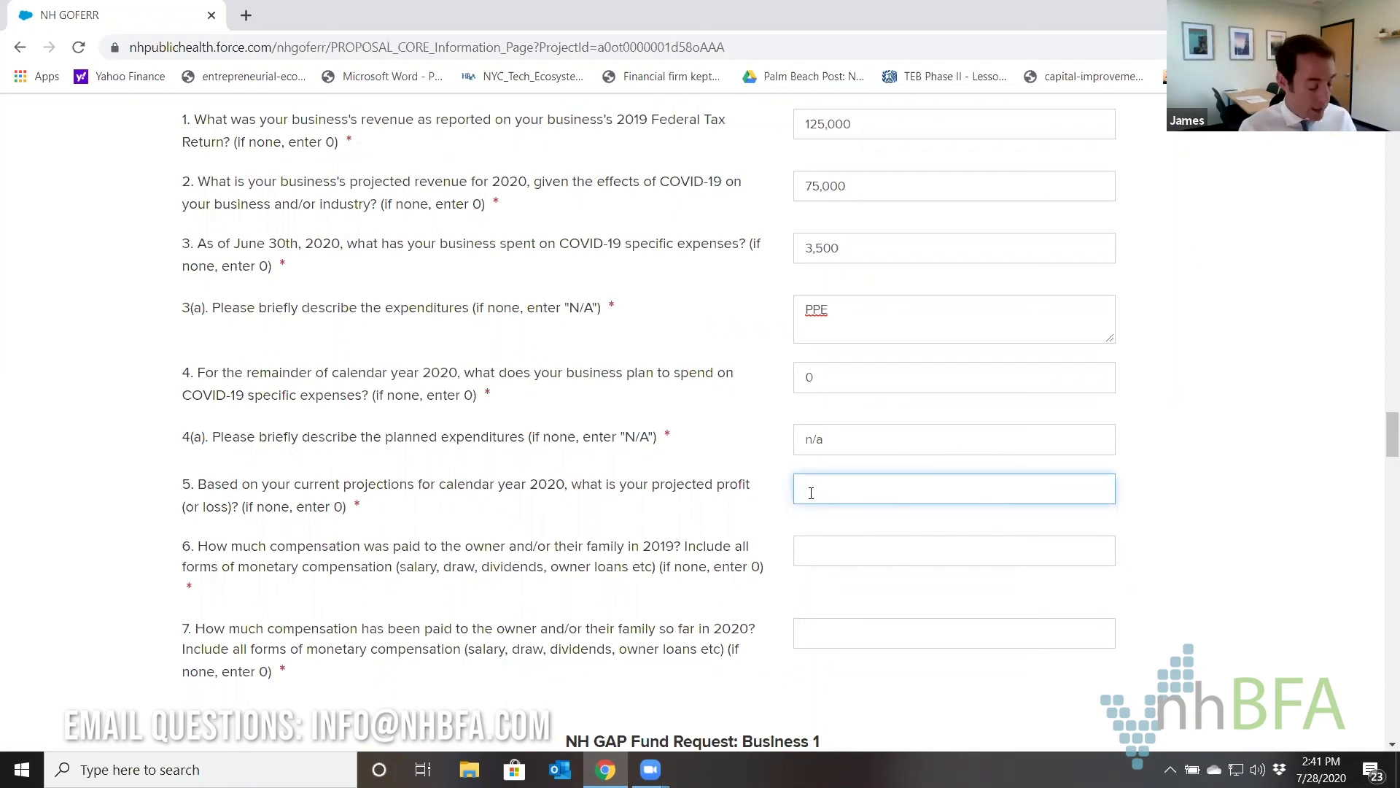
pyautogui.write('-')
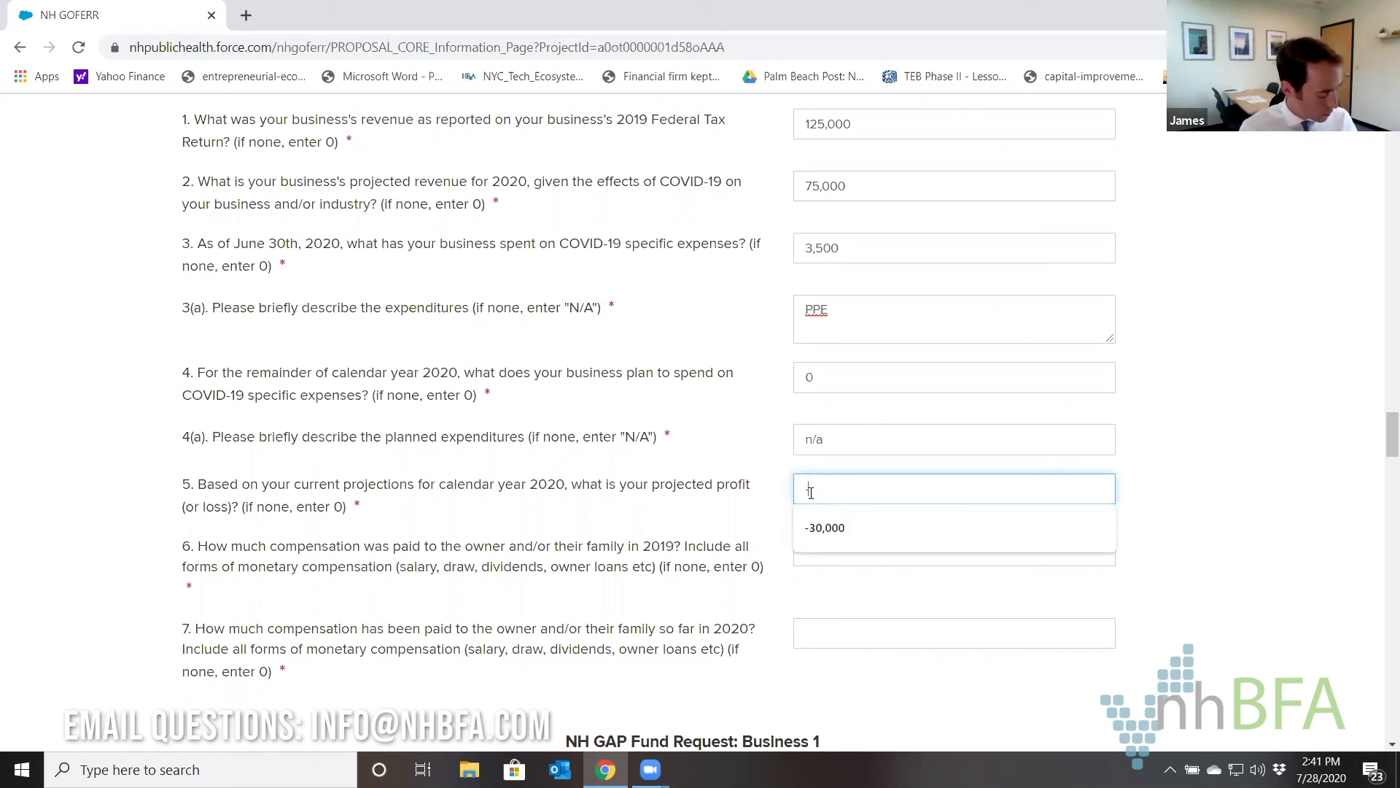
pyautogui.write('12000')
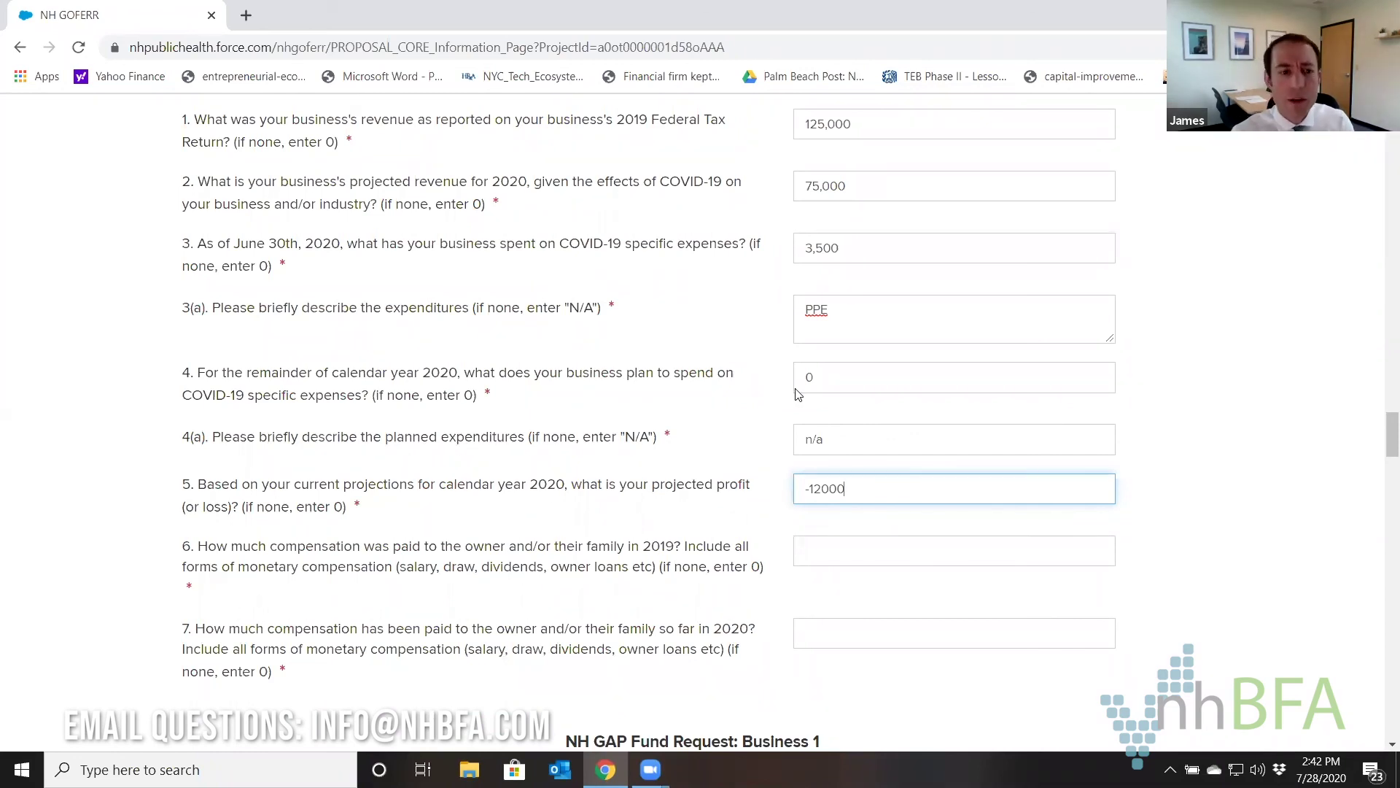
# Enter owner compensation of 35,000 for 2019 and 20,000 for 2020.
pyautogui.scroll(-2, 798, 393)
pyautogui.click(868, 362)
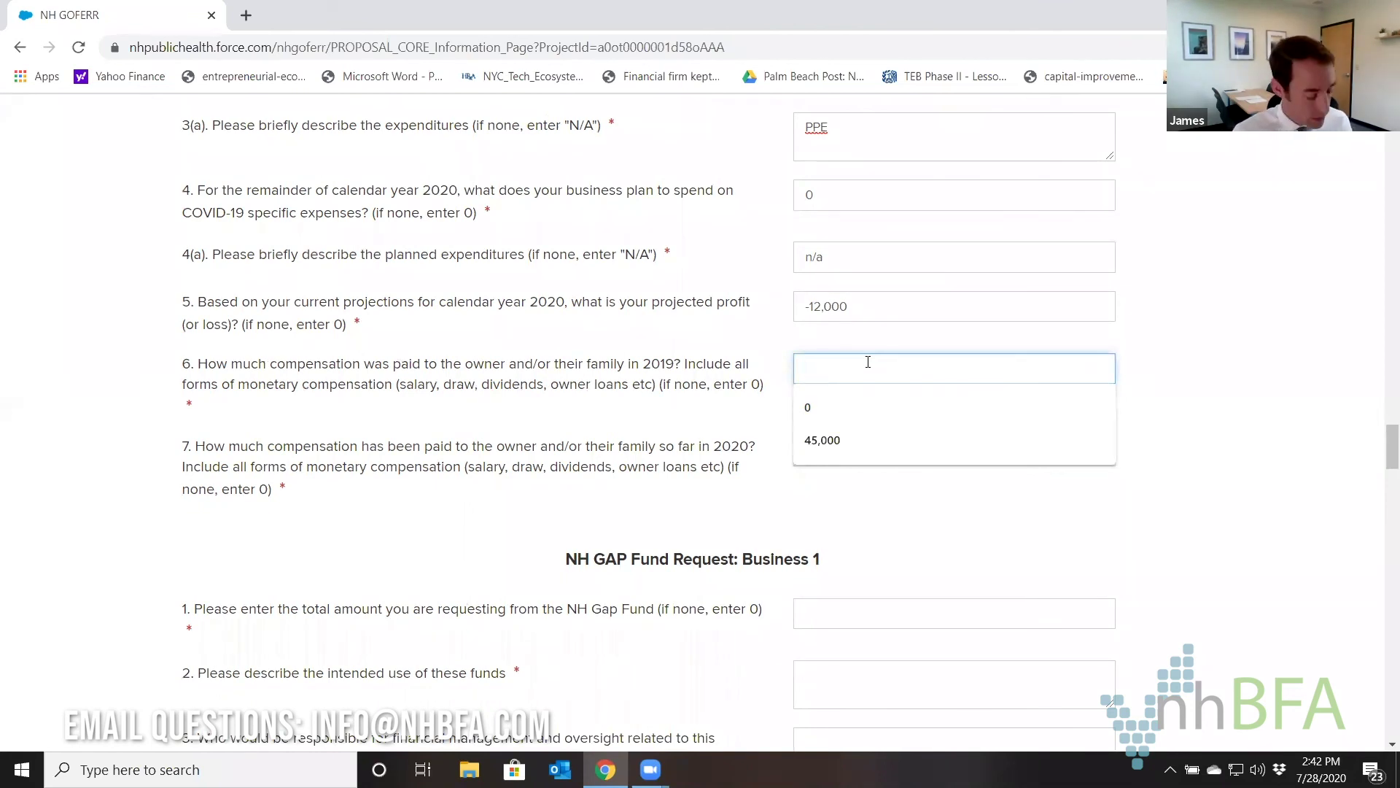
pyautogui.write('35000')
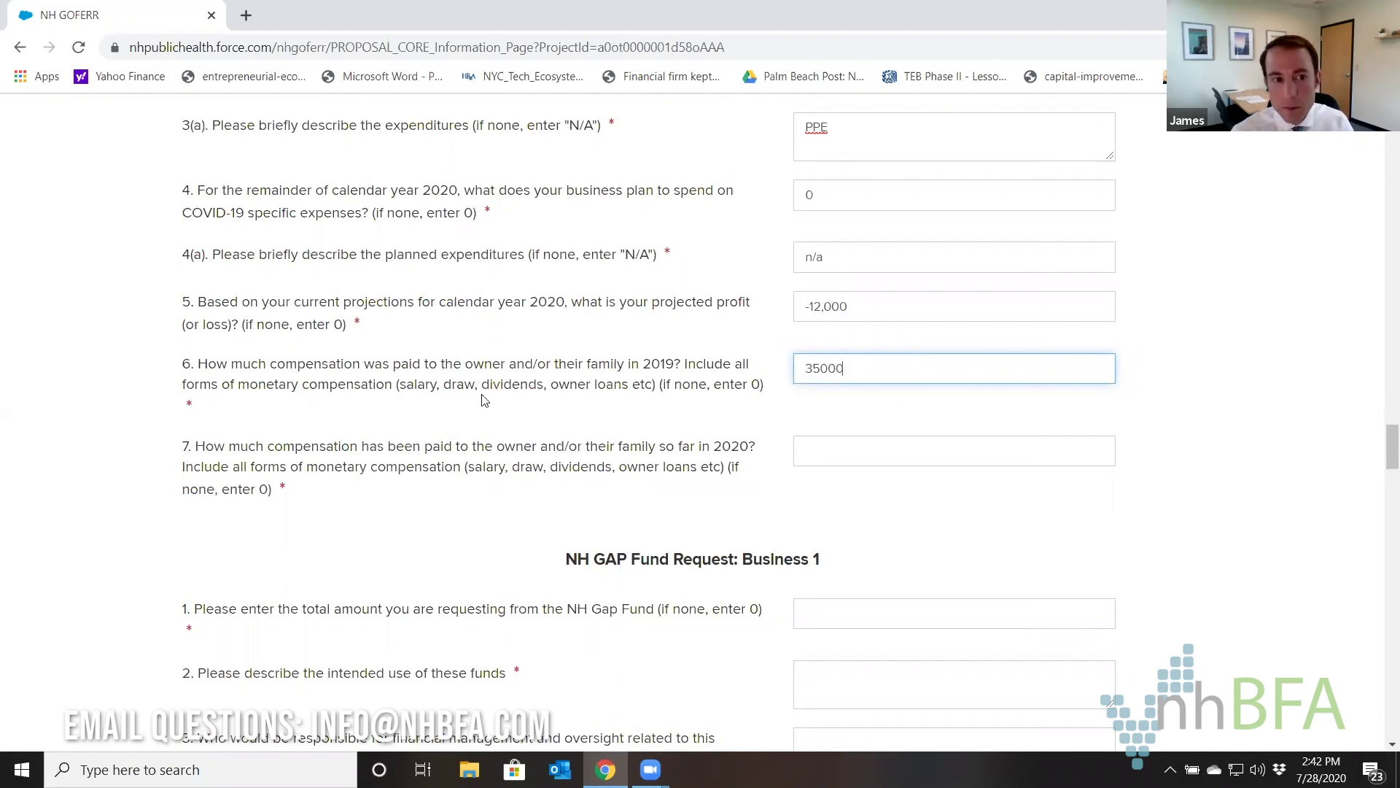
pyautogui.click(849, 454)
pyautogui.write('20000')
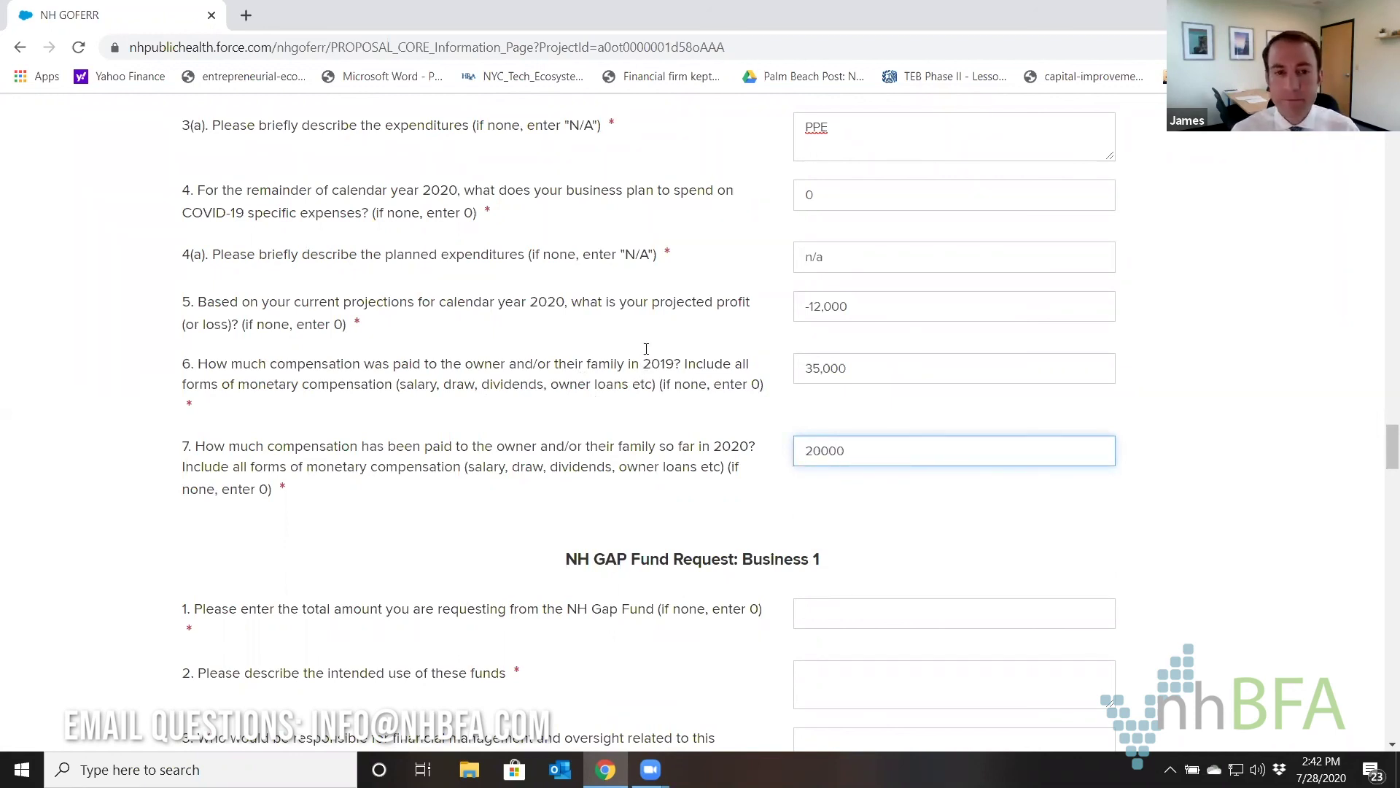
pyautogui.scroll(-2, 646, 349)
pyautogui.scroll(2, 653, 310)
pyautogui.scroll(-2, 655, 306)
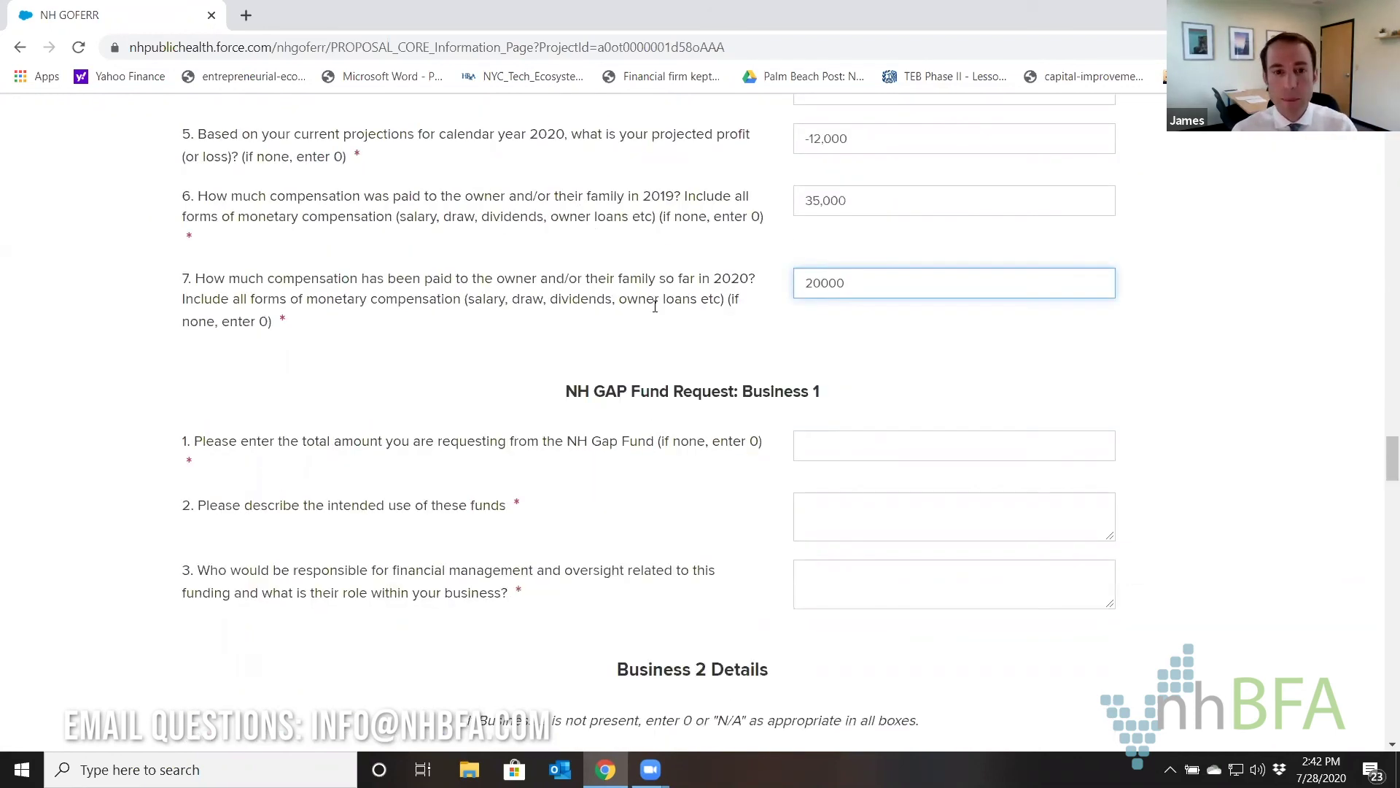
pyautogui.scroll(-2, 655, 306)
# Request 25,000 from the GAP Fund for rent, taxes, mortgage, payroll, PPE.
pyautogui.click(819, 341)
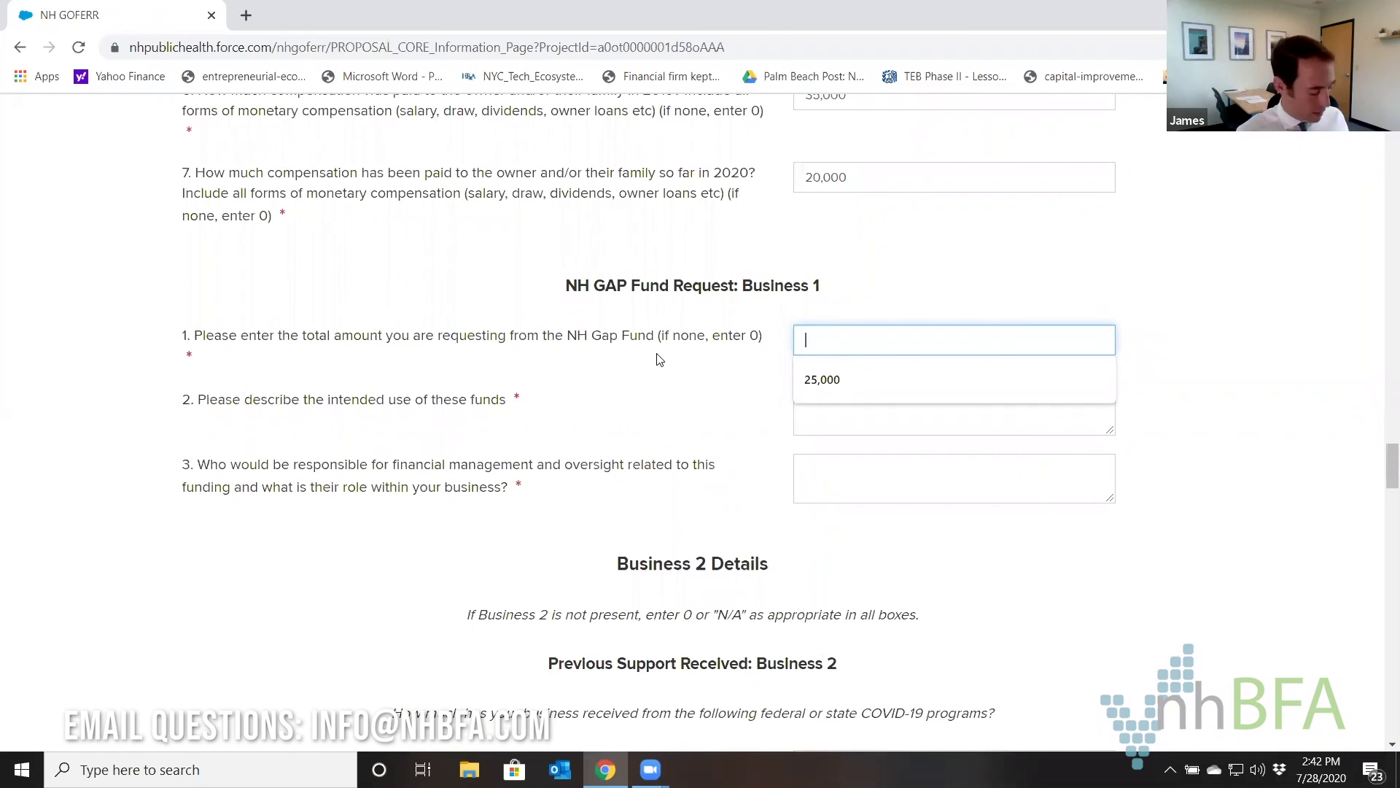
pyautogui.write('25000')
pyautogui.press('Tab')
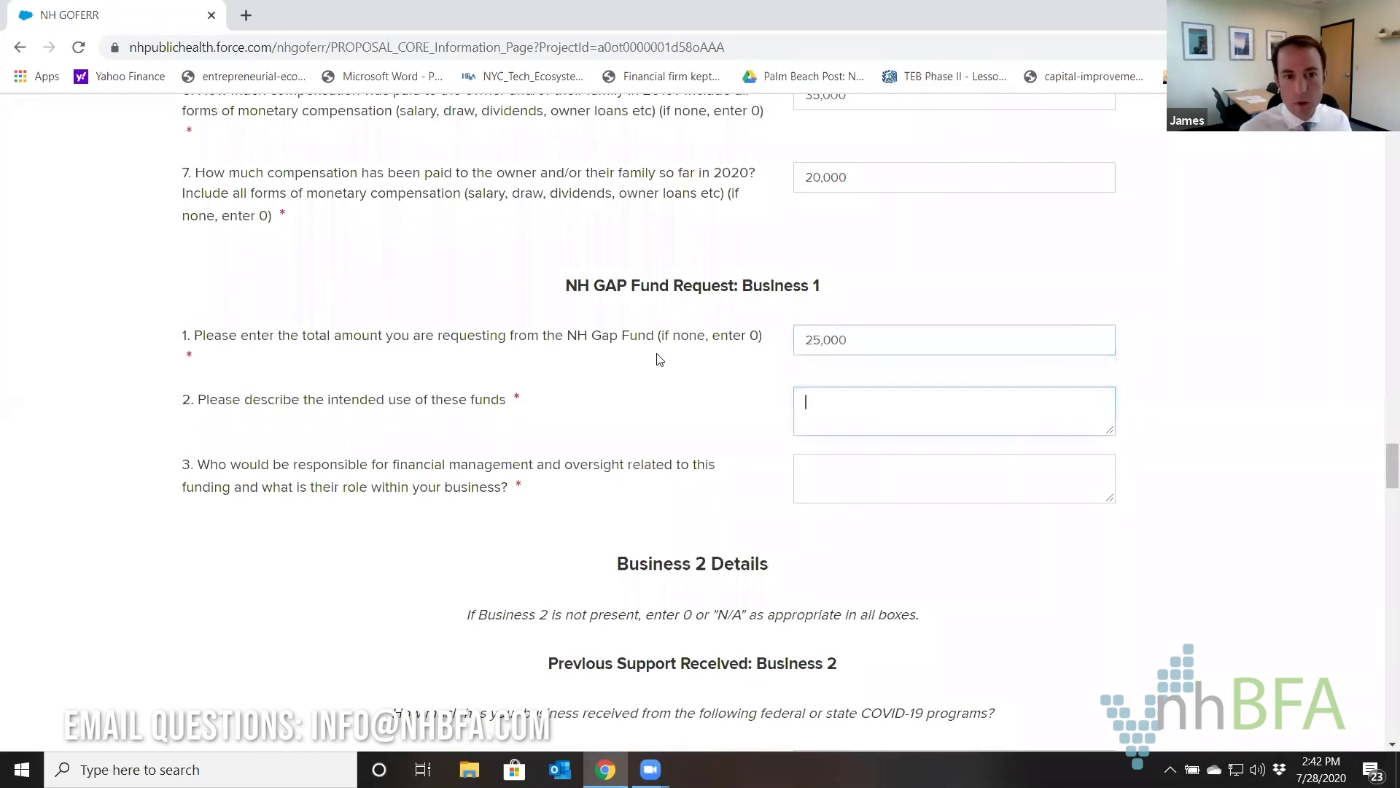
pyautogui.write('Rent, taxes, mo')
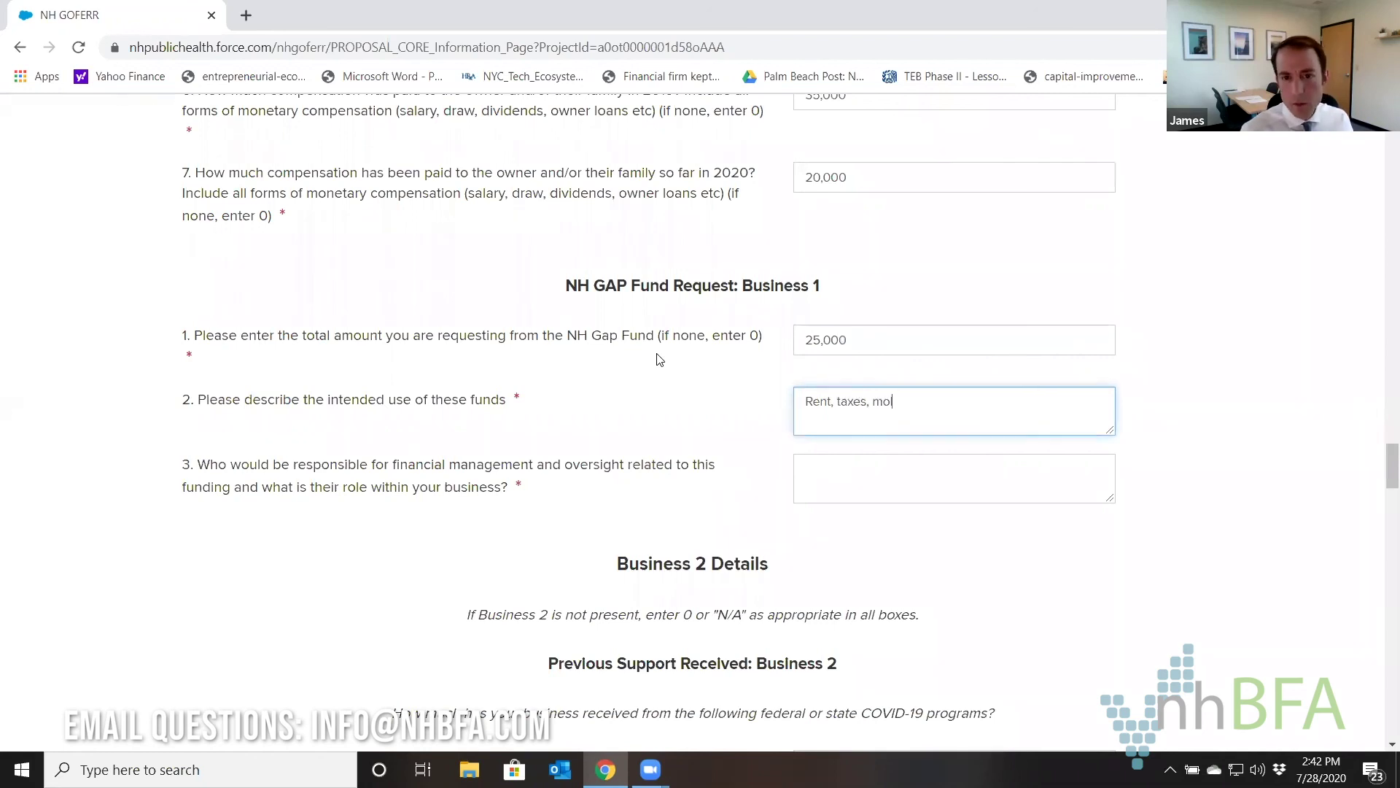
pyautogui.write('rtgag')
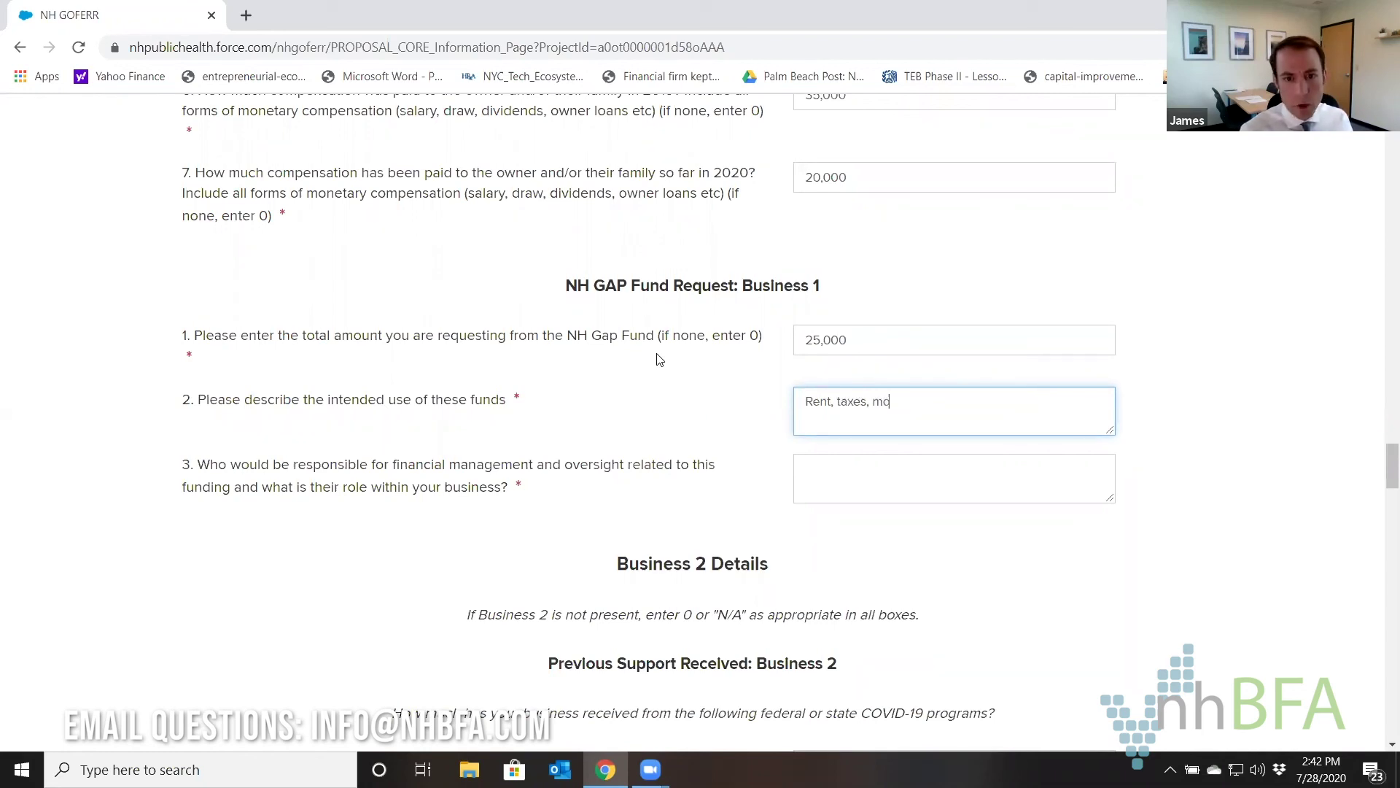
pyautogui.write('e')
pyautogui.write(', payroll, ')
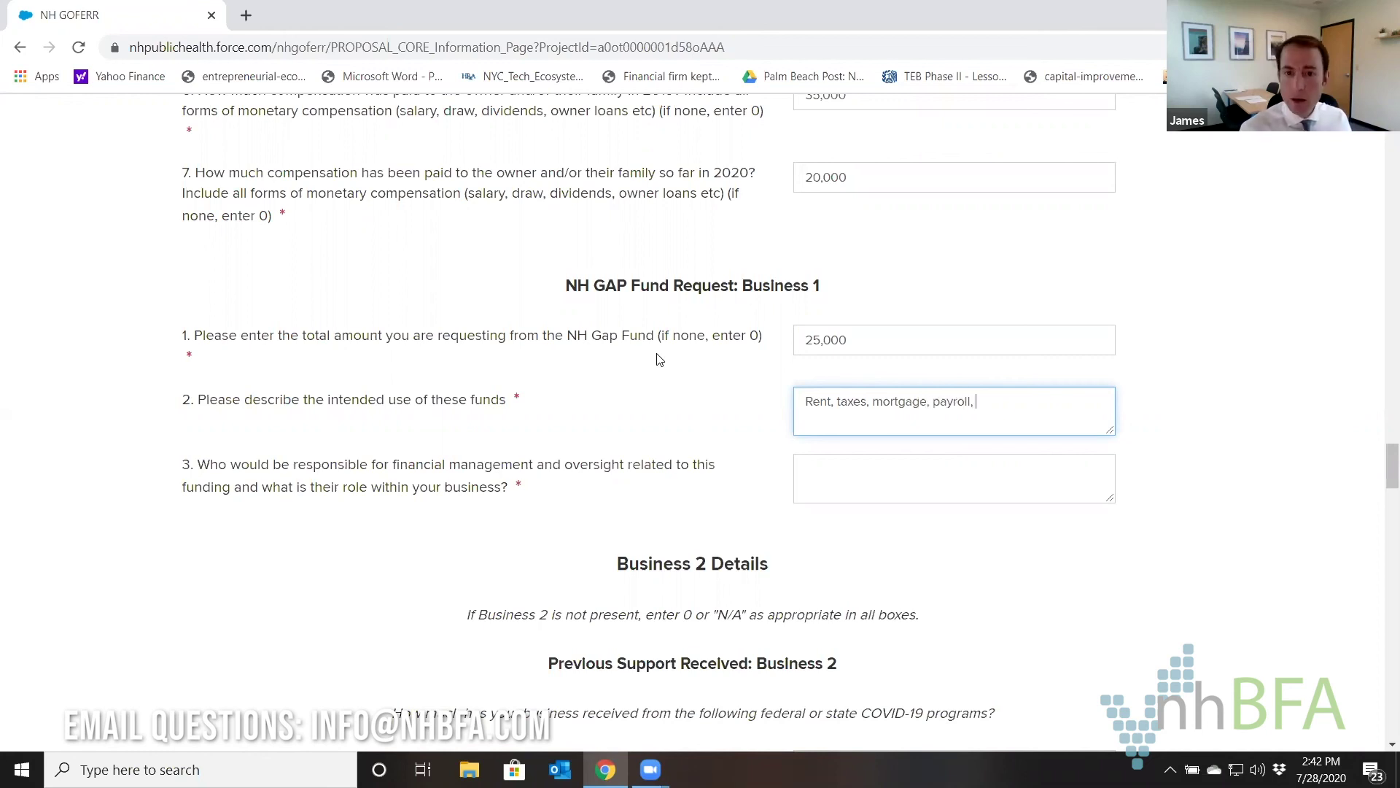
pyautogui.write('PPE')
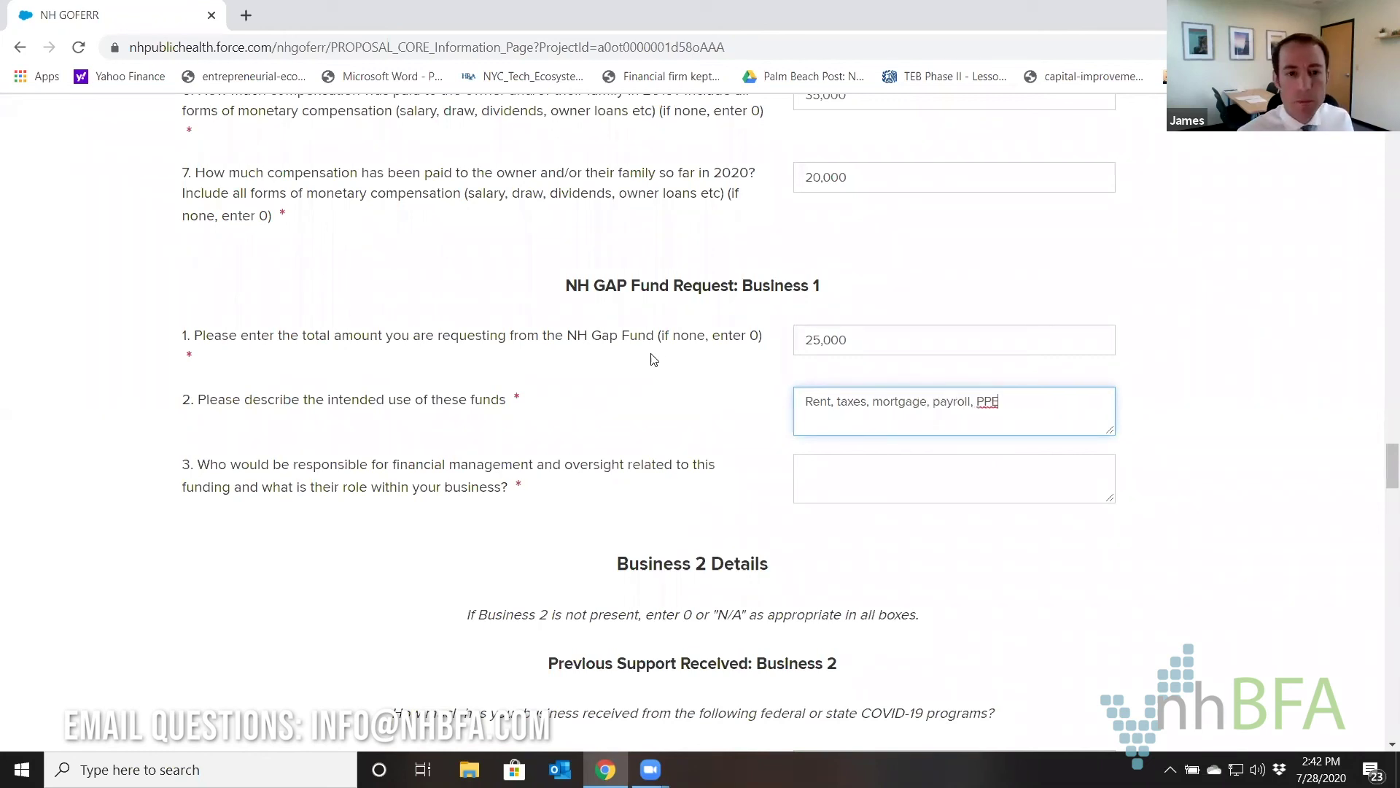
# Answer 'Myself' to who will oversee the funding.
pyautogui.click(887, 485)
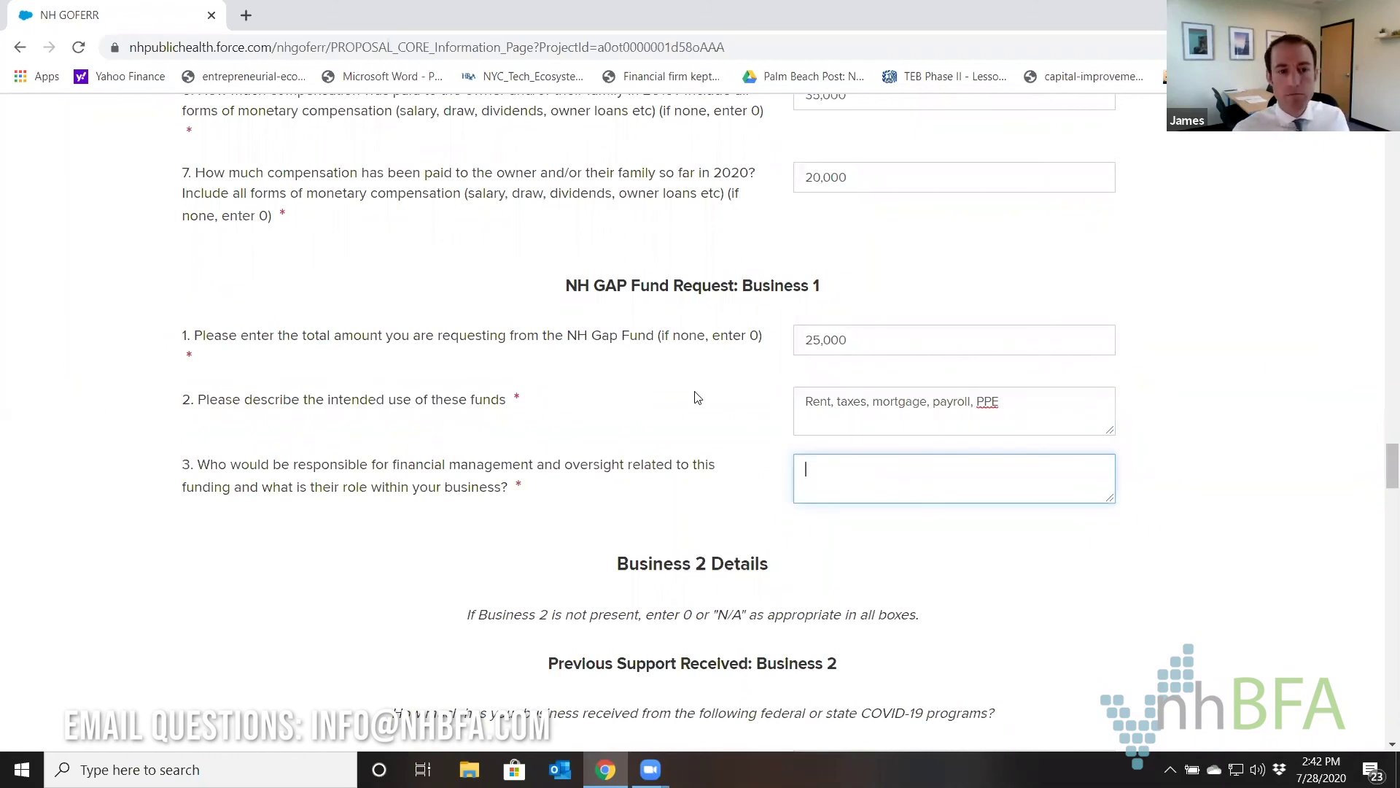
pyautogui.write('Myself')
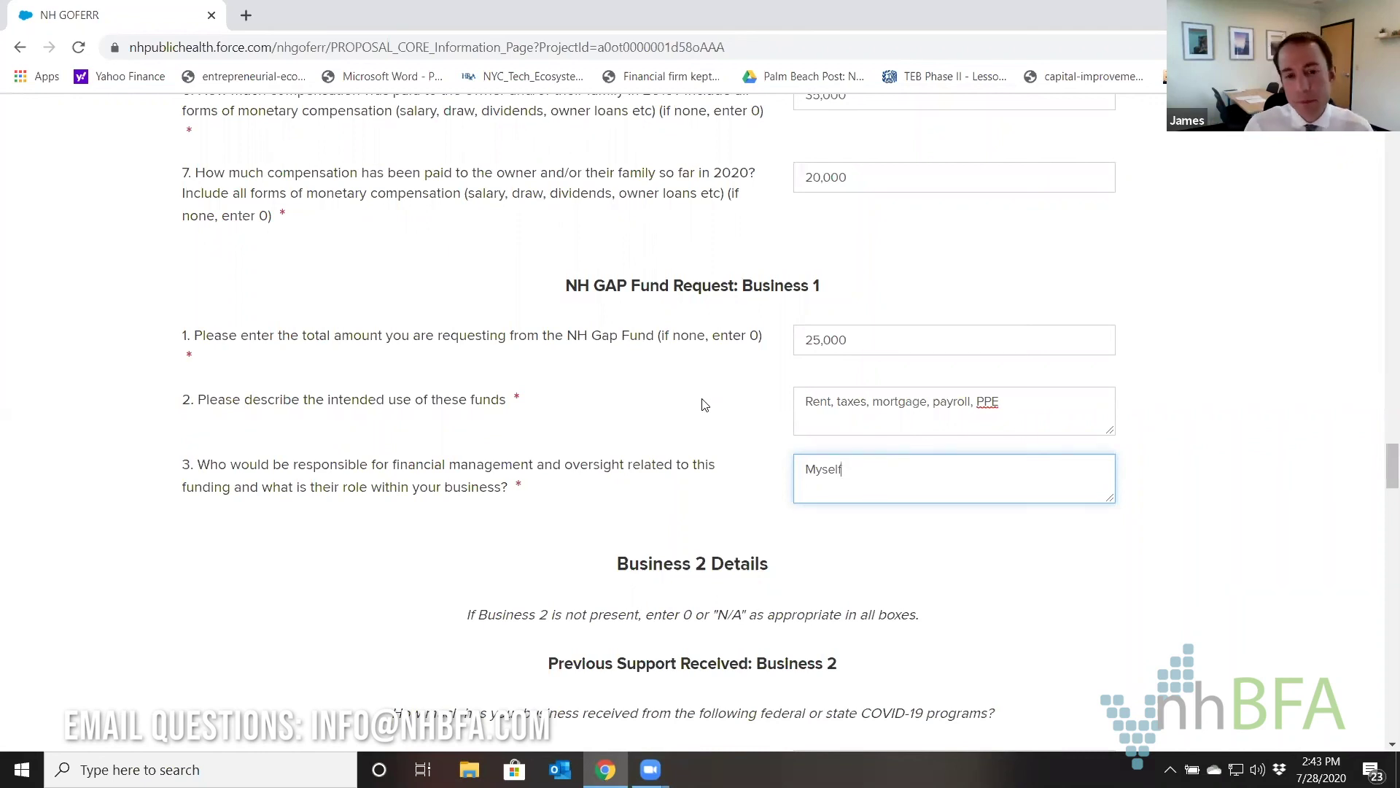
pyautogui.scroll(-1, 729, 331)
pyautogui.scroll(-3, 729, 331)
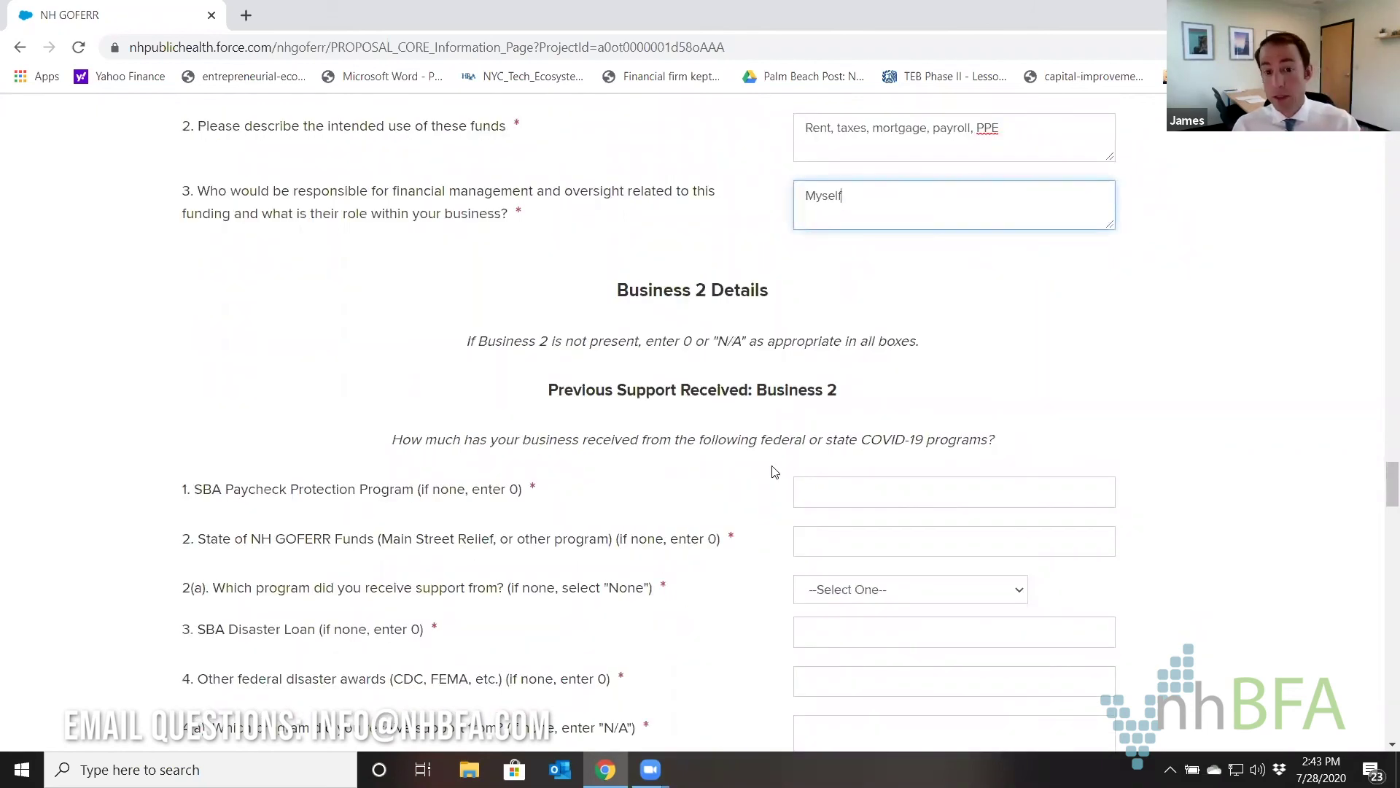
# Enter 0 for Business 2's Paycheck Protection and state GOFERR fund amounts.
pyautogui.scroll(1, 774, 474)
pyautogui.scroll(20, 775, 474)
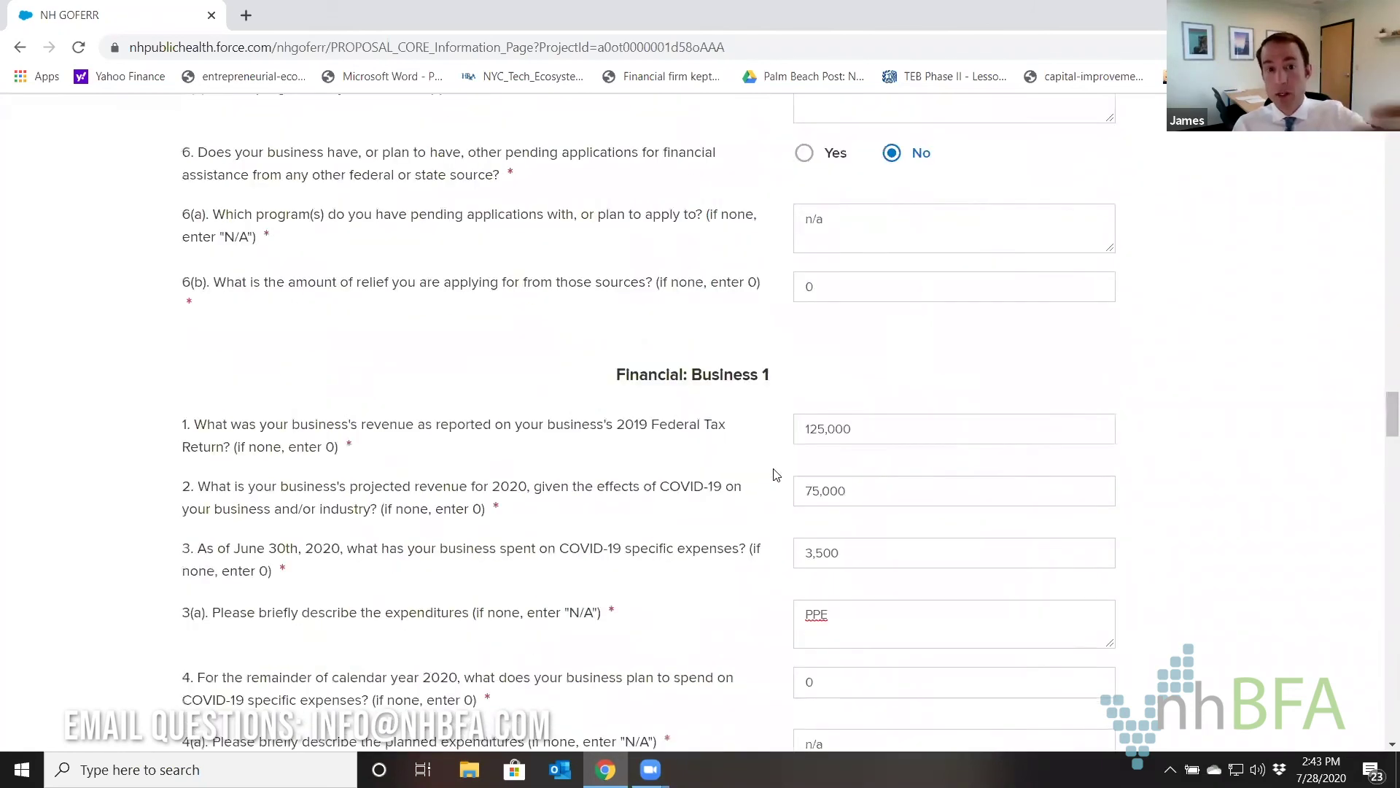
pyautogui.scroll(-14, 776, 474)
pyautogui.scroll(-8, 776, 475)
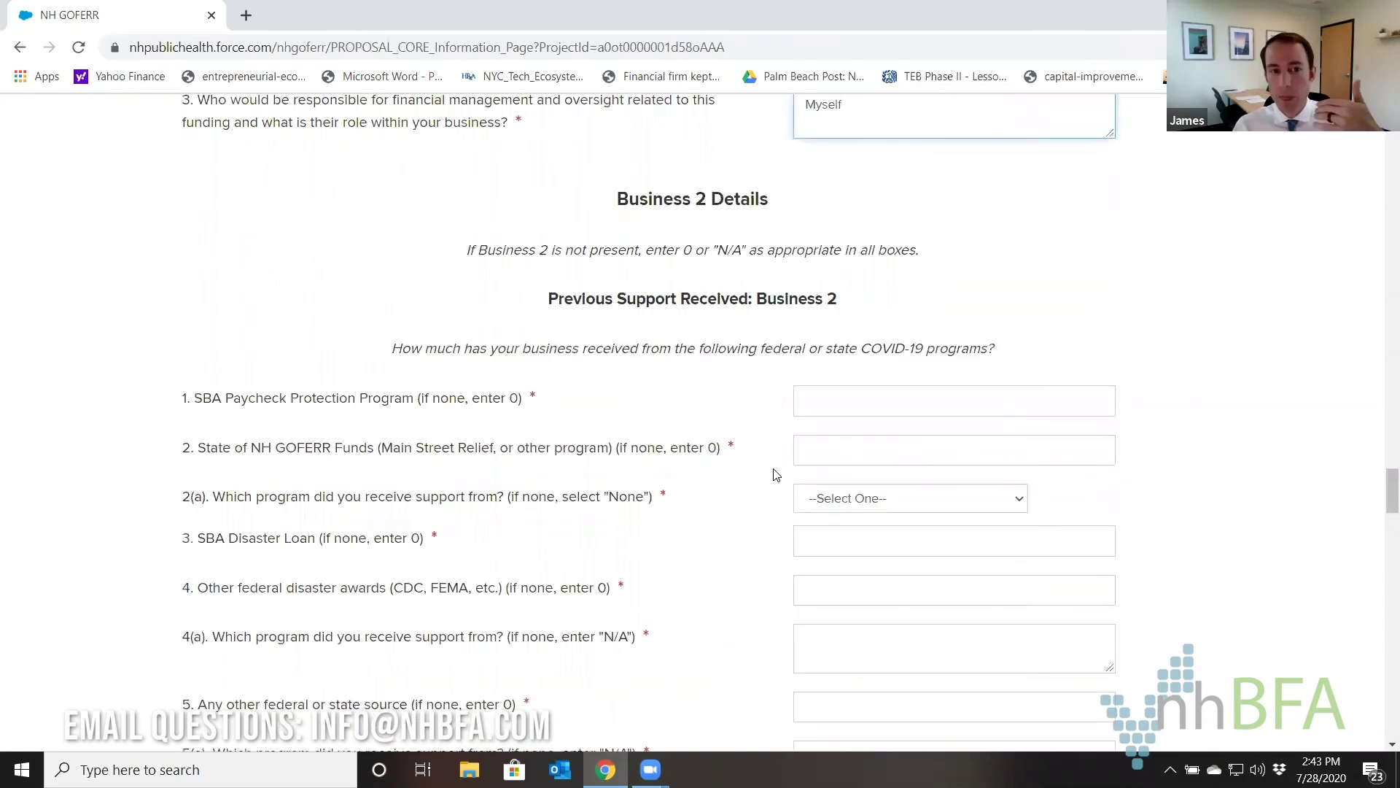
pyautogui.click(825, 404)
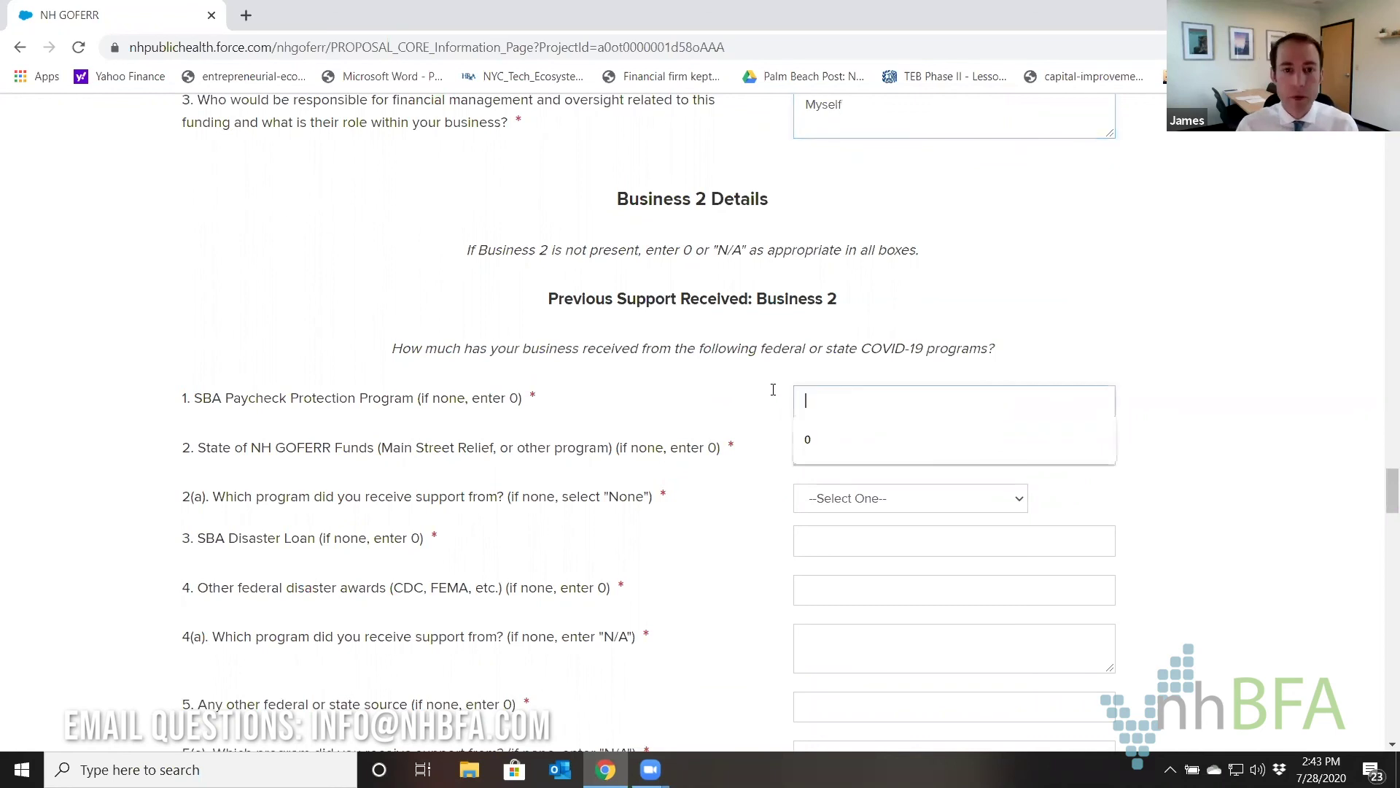
pyautogui.write('0')
pyautogui.press('Tab')
pyautogui.write('0')
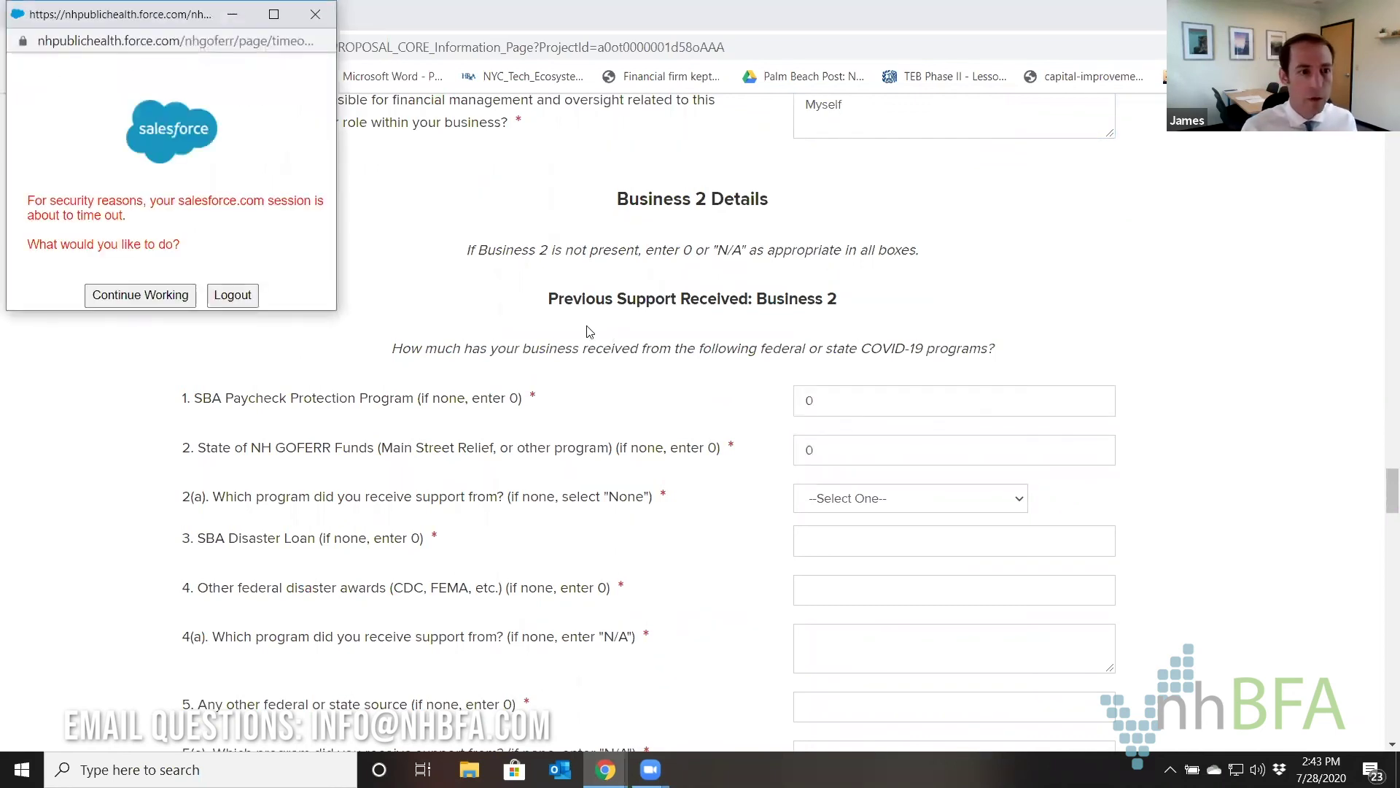
# Dismiss the session timeout warning and save the application progress.
pyautogui.click(312, 27)
pyautogui.scroll(-15, 639, 495)
pyautogui.scroll(-5, 638, 495)
pyautogui.click(692, 585)
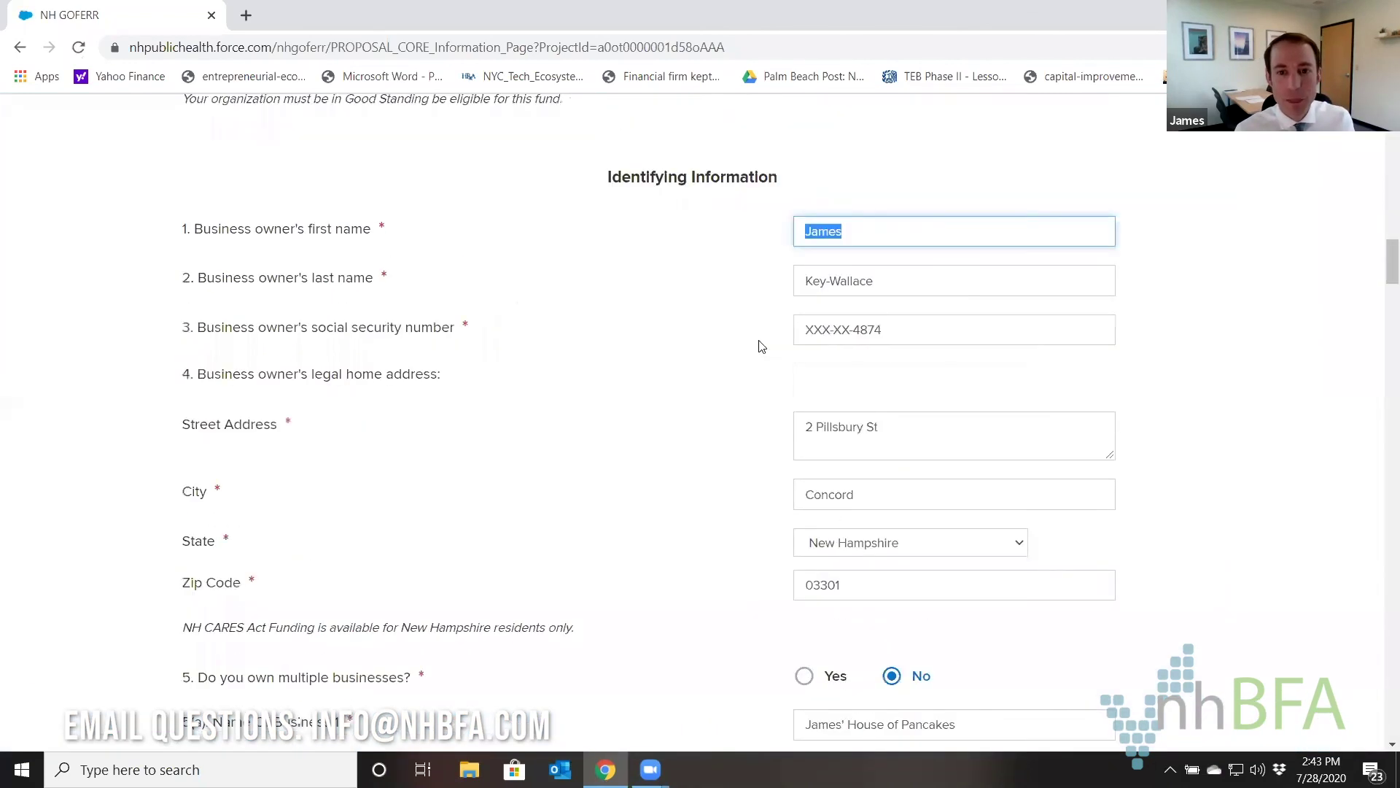
# Select None as the program received in question 2(a).
pyautogui.scroll(-20, 760, 348)
pyautogui.scroll(-3, 761, 347)
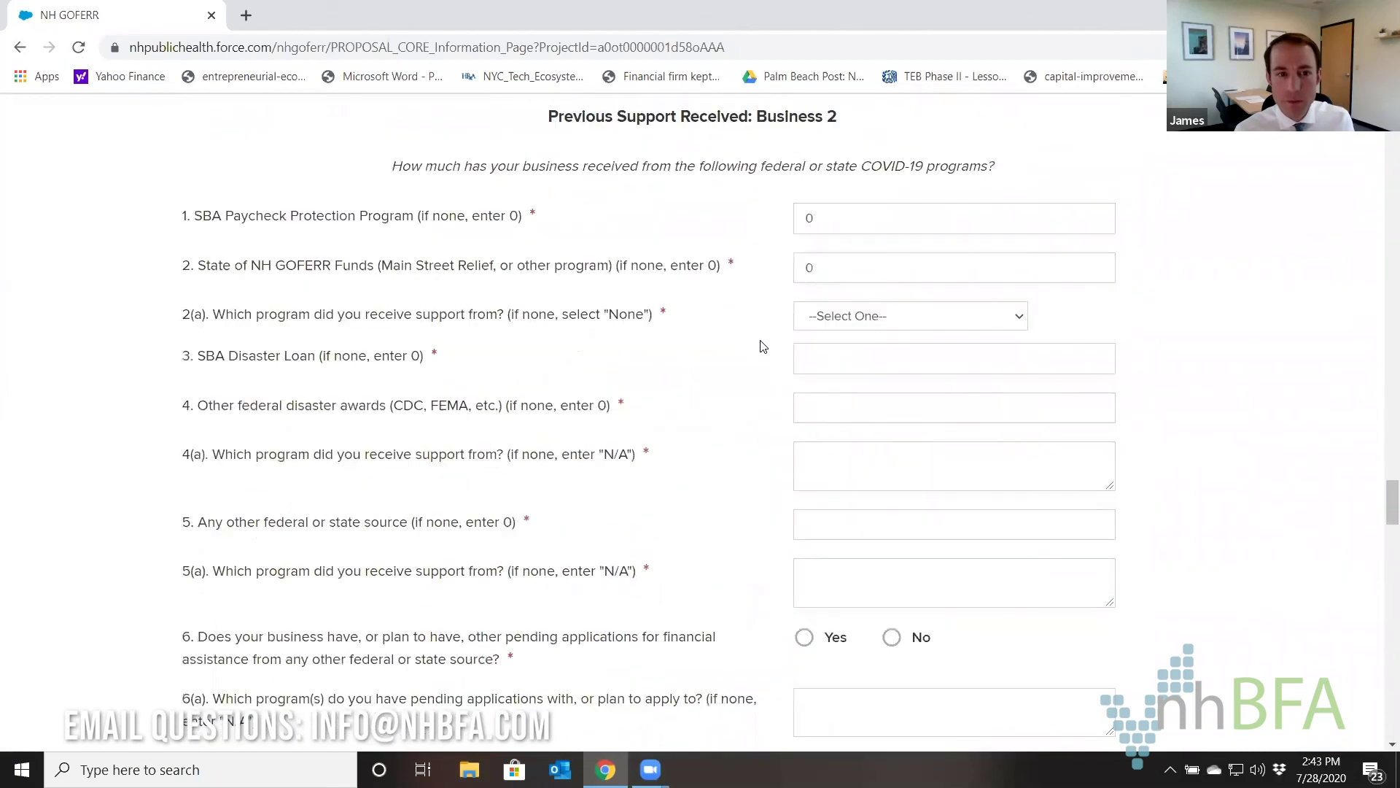
pyautogui.click(844, 321)
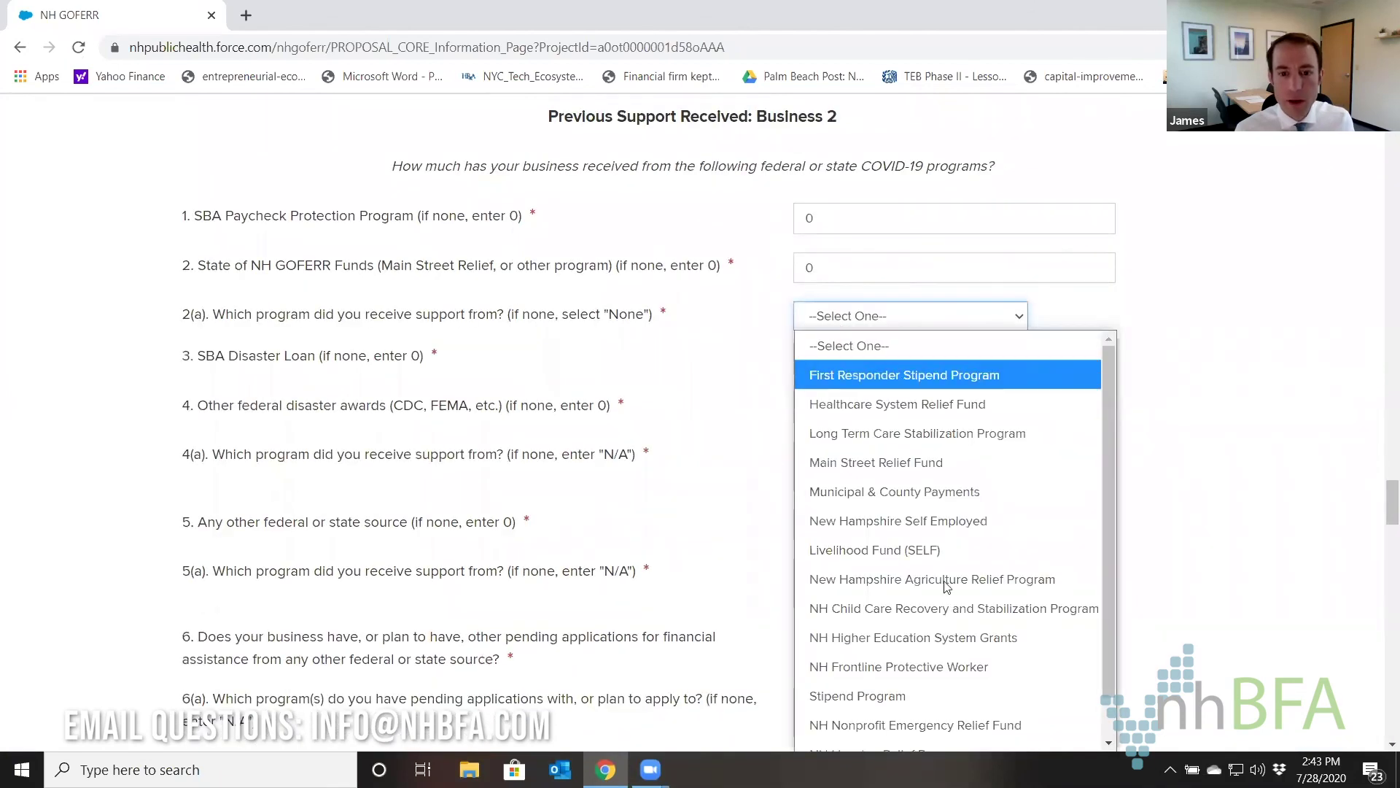
pyautogui.scroll(-1, 859, 583)
pyautogui.click(874, 735)
# Enter 0 for SBA Disaster Loan, other federal awards and other sources, with n/a descriptions.
pyautogui.click(839, 365)
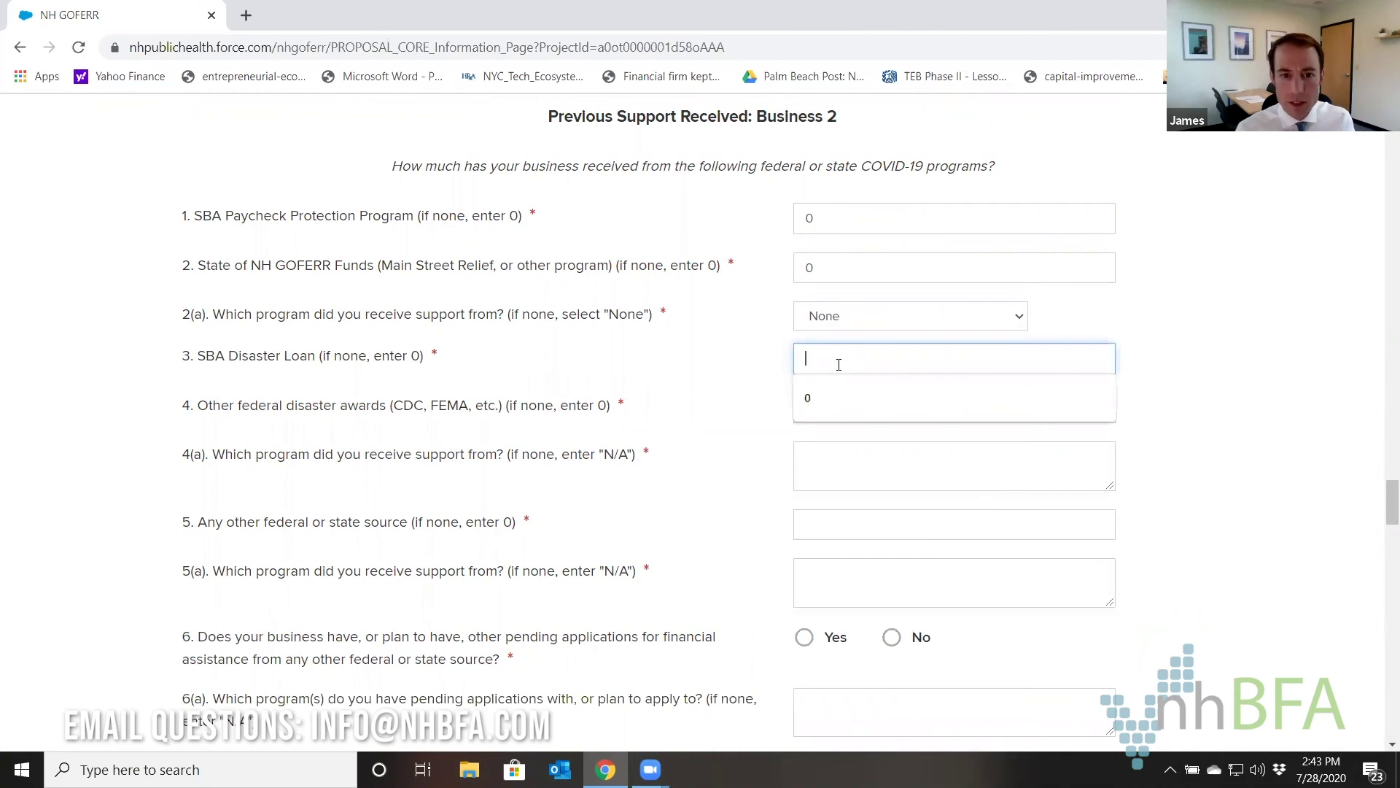
pyautogui.write('0')
pyautogui.press('Tab')
pyautogui.write('0')
pyautogui.press('Tab')
pyautogui.write('n/a')
pyautogui.press('Tab')
pyautogui.write('0')
pyautogui.press('Tab')
pyautogui.write('n/a')
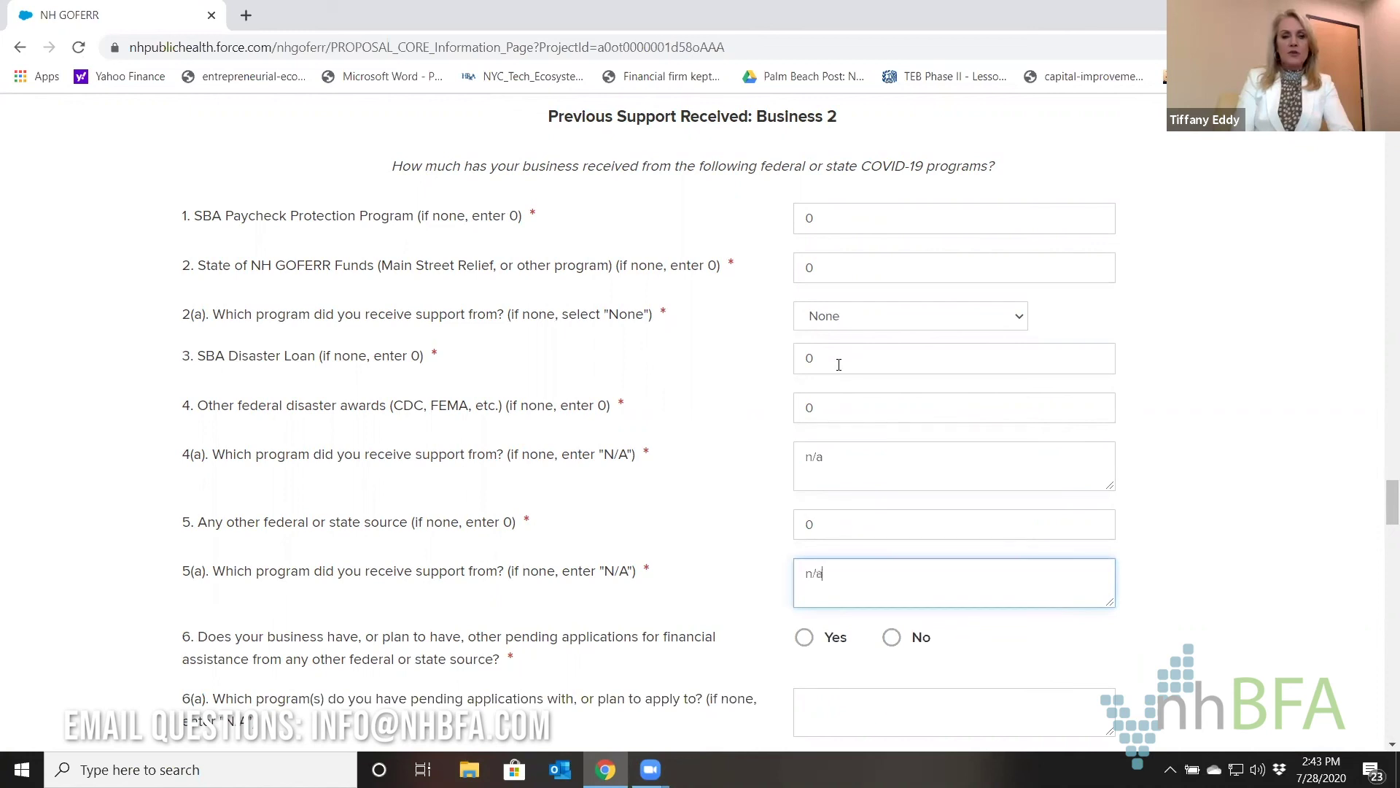
# Answer No to other pending applications, with n/a programs and 0 relief amount.
pyautogui.scroll(-3, 839, 364)
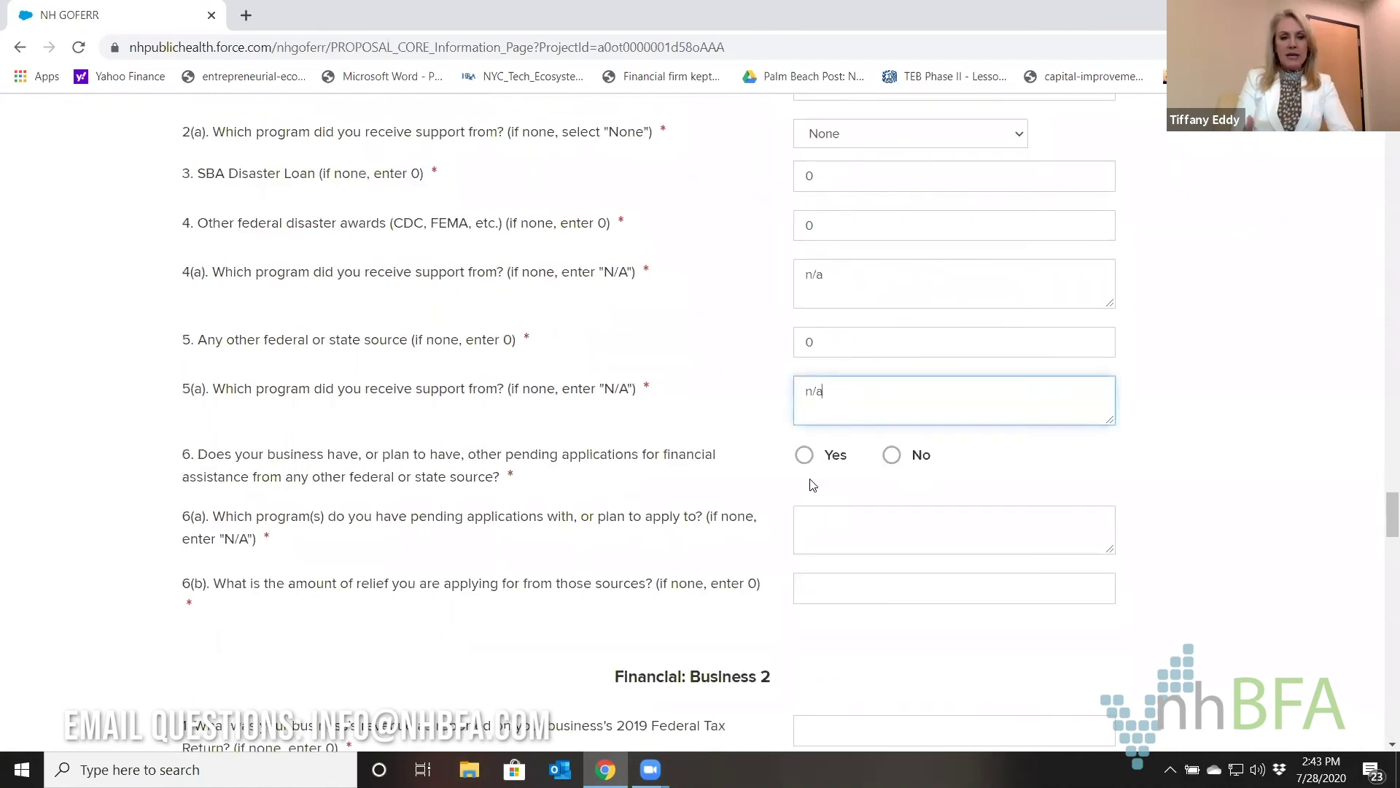
pyautogui.click(894, 456)
pyautogui.click(870, 538)
pyautogui.write('n/a')
pyautogui.press('Tab')
pyautogui.write('0')
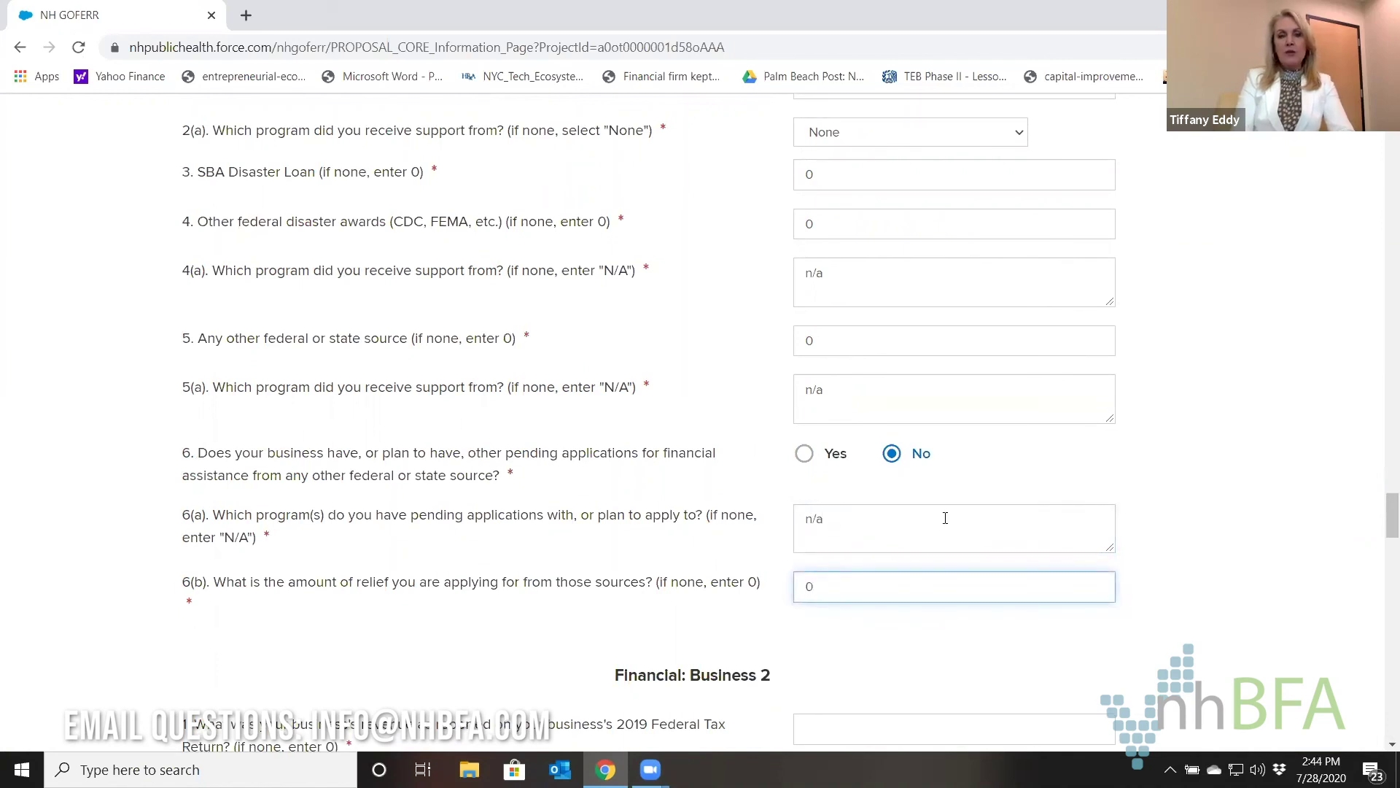
# Enter 0 for Business 2's 2019 revenue, projected 2020 revenue and COVID-19 expenses so far.
pyautogui.scroll(-3, 912, 511)
pyautogui.click(802, 458)
pyautogui.write('0')
pyautogui.press('Tab')
pyautogui.write('0')
pyautogui.press('Tab')
pyautogui.write('0')
pyautogui.press('Tab')
# Complete Business 2's financials: n/a expenditure description, 0 for planned spending, profit and owner compensation.
pyautogui.write('n/a')
pyautogui.press('Tab')
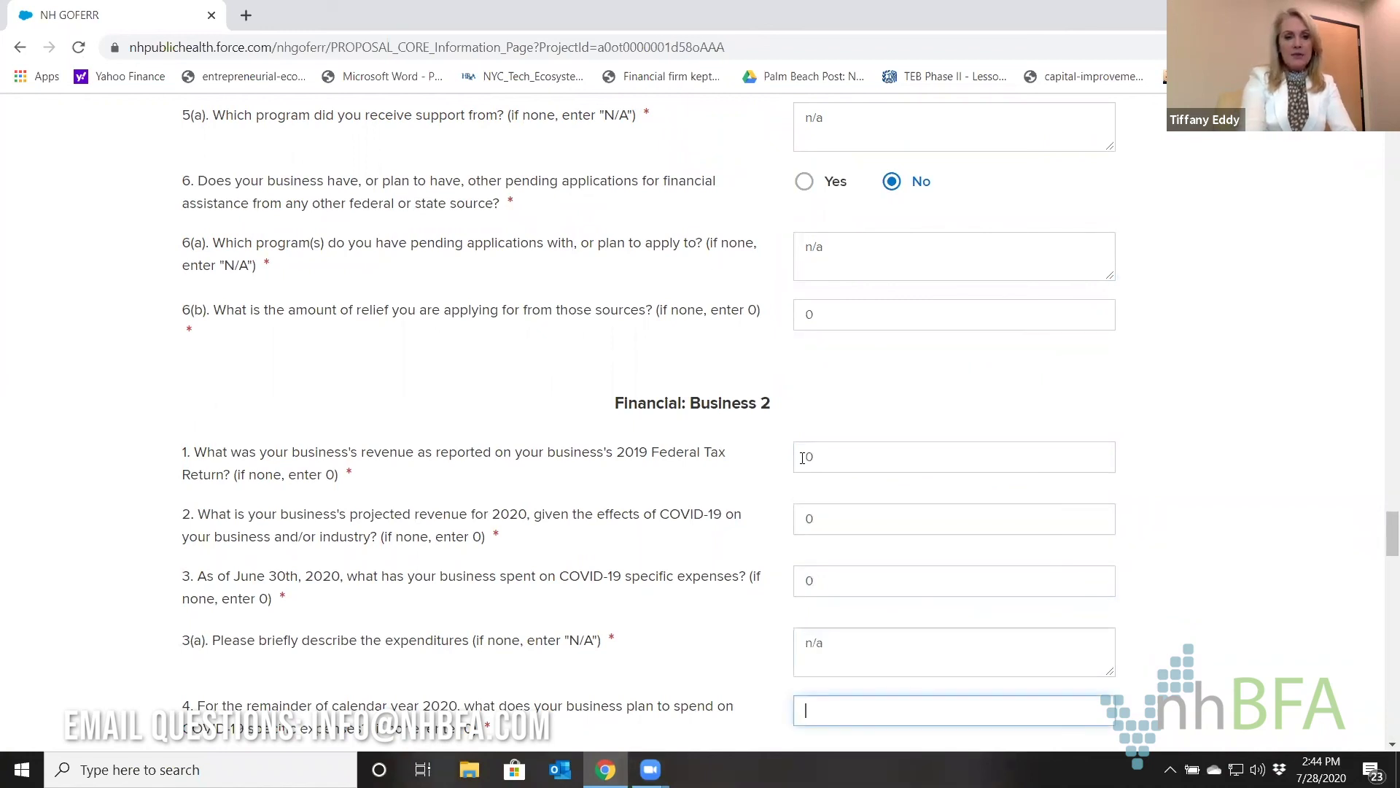
pyautogui.write('0')
pyautogui.scroll(-5, 803, 458)
pyautogui.press('Tab')
pyautogui.write('0')
pyautogui.press('Tab')
pyautogui.write('0')
pyautogui.press('Tab')
pyautogui.write('0')
pyautogui.press('Tab')
pyautogui.write('0')
pyautogui.scroll(-5, 802, 459)
# Enter n/a for Business 2's GAP Fund request and 0 for financial oversight.
pyautogui.press('Tab')
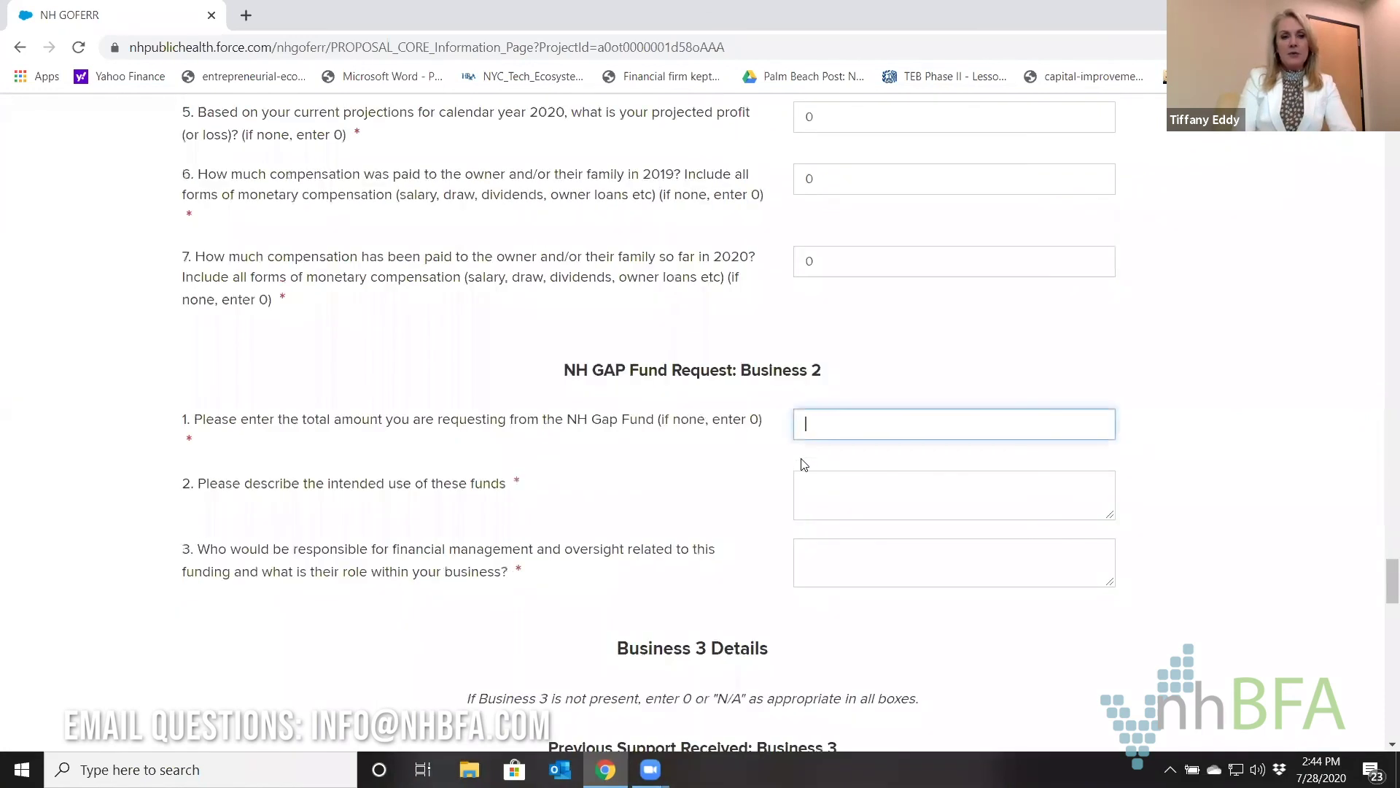
pyautogui.write('0')
pyautogui.press('Tab')
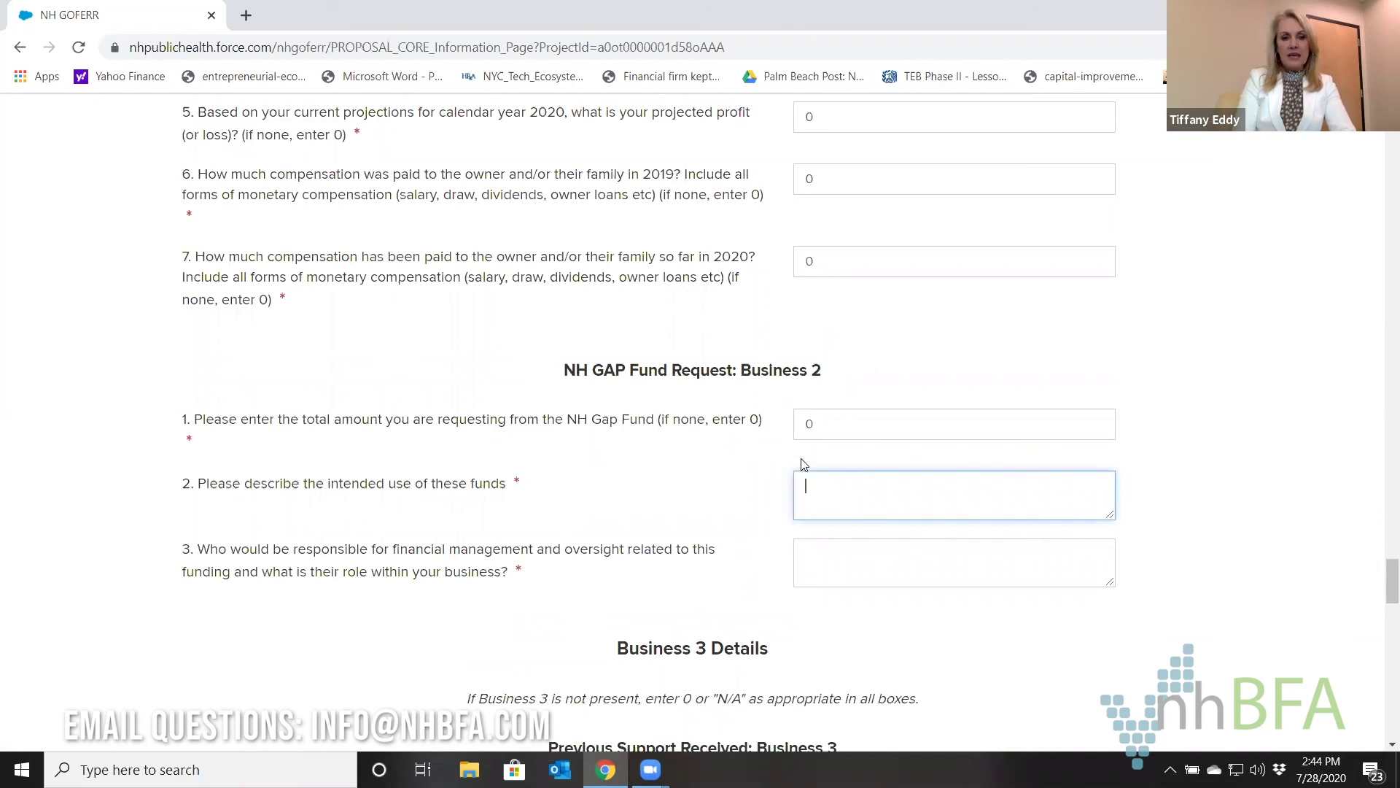
pyautogui.write('n/a')
pyautogui.press('Tab')
pyautogui.write('0')
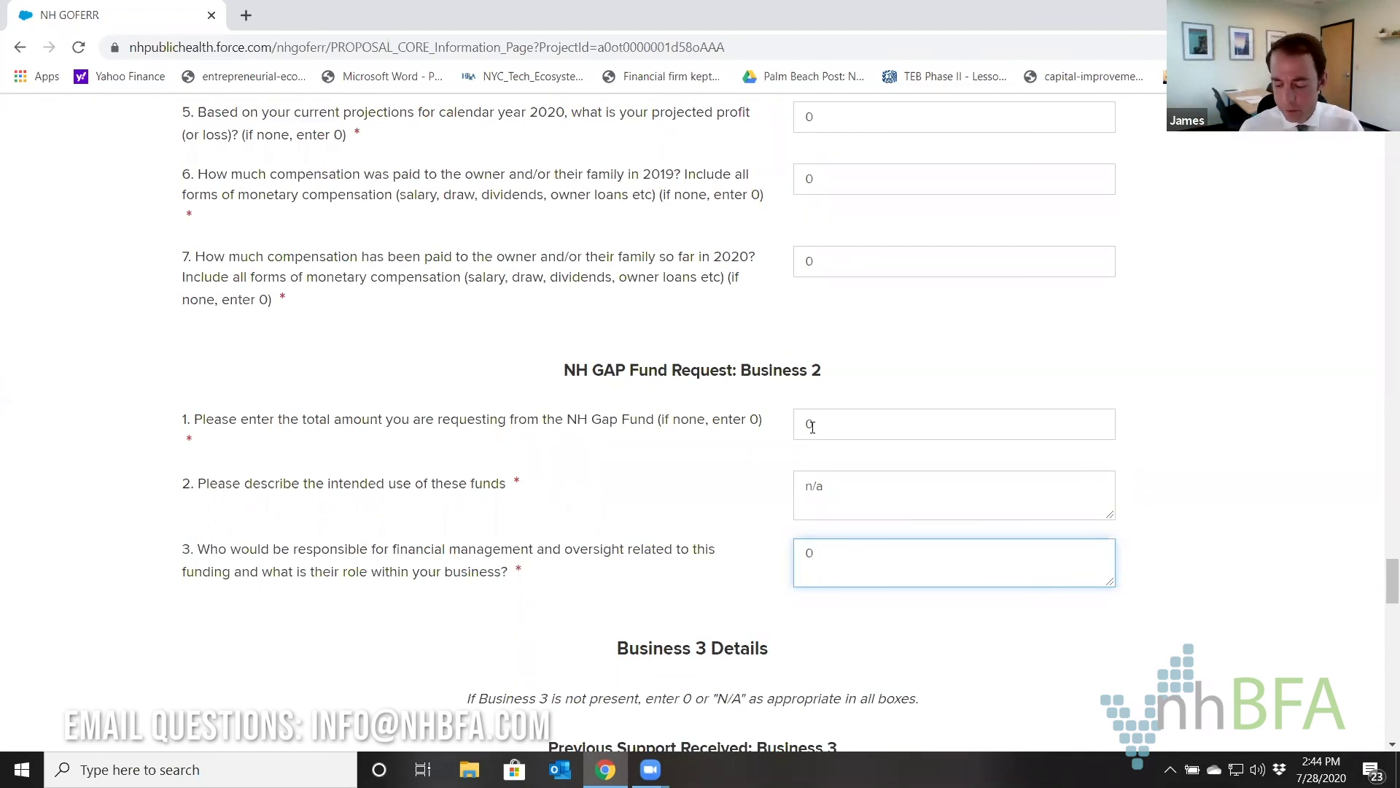
# Enter 0 for Business 3's Paycheck Protection and state GOFERR fund amounts.
pyautogui.scroll(-5, 826, 473)
pyautogui.click(840, 473)
pyautogui.write('0')
pyautogui.press('Tab')
pyautogui.write('0')
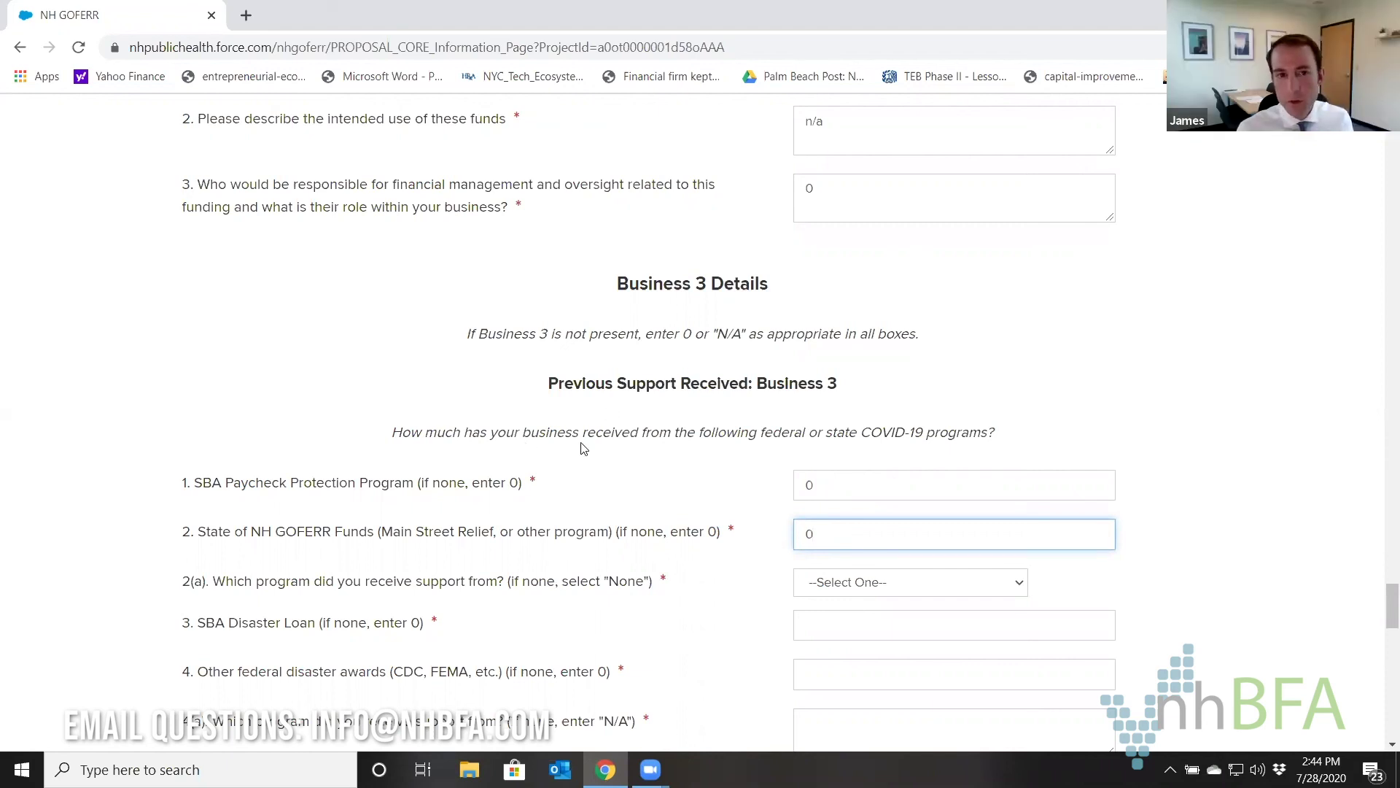
pyautogui.scroll(20, 595, 456)
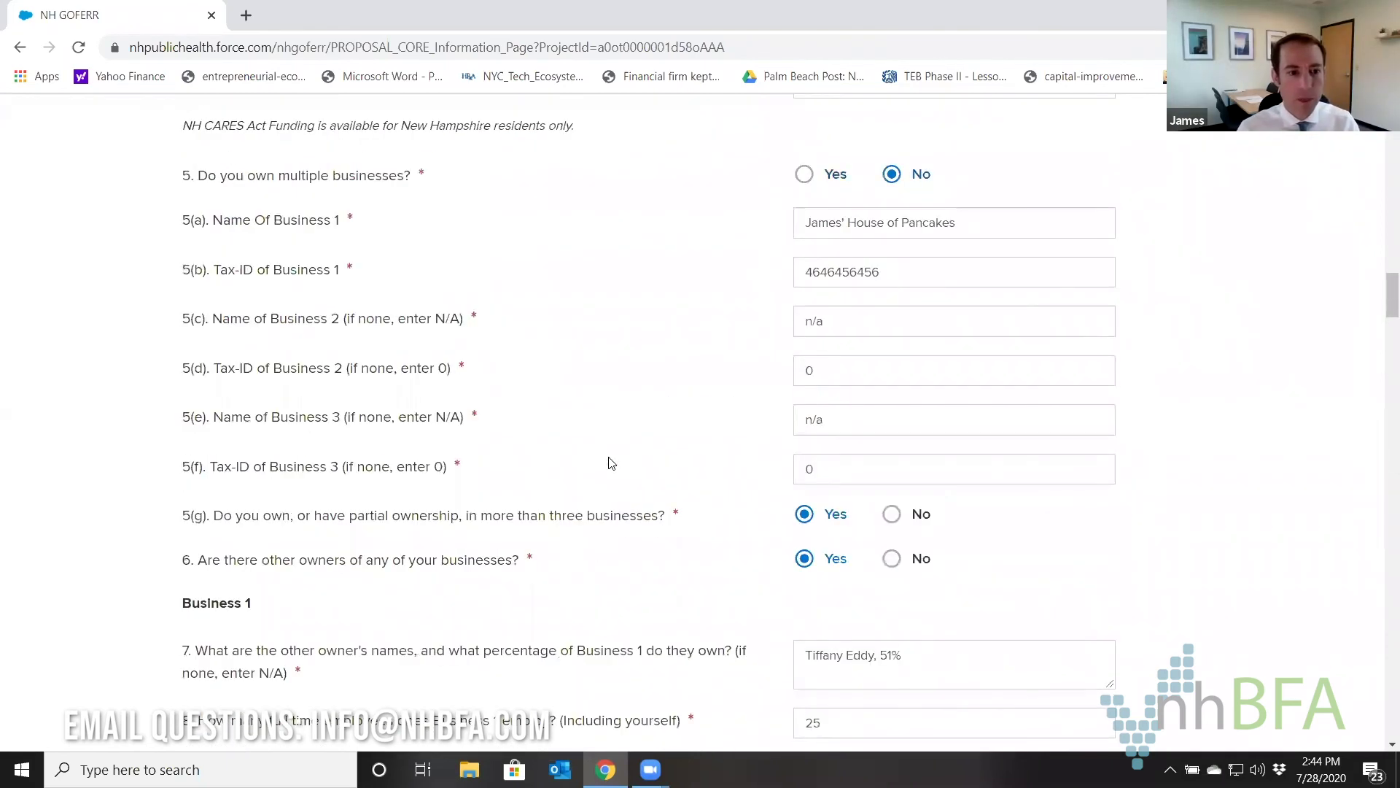
pyautogui.scroll(2, 437, 430)
pyautogui.scroll(-1, 299, 321)
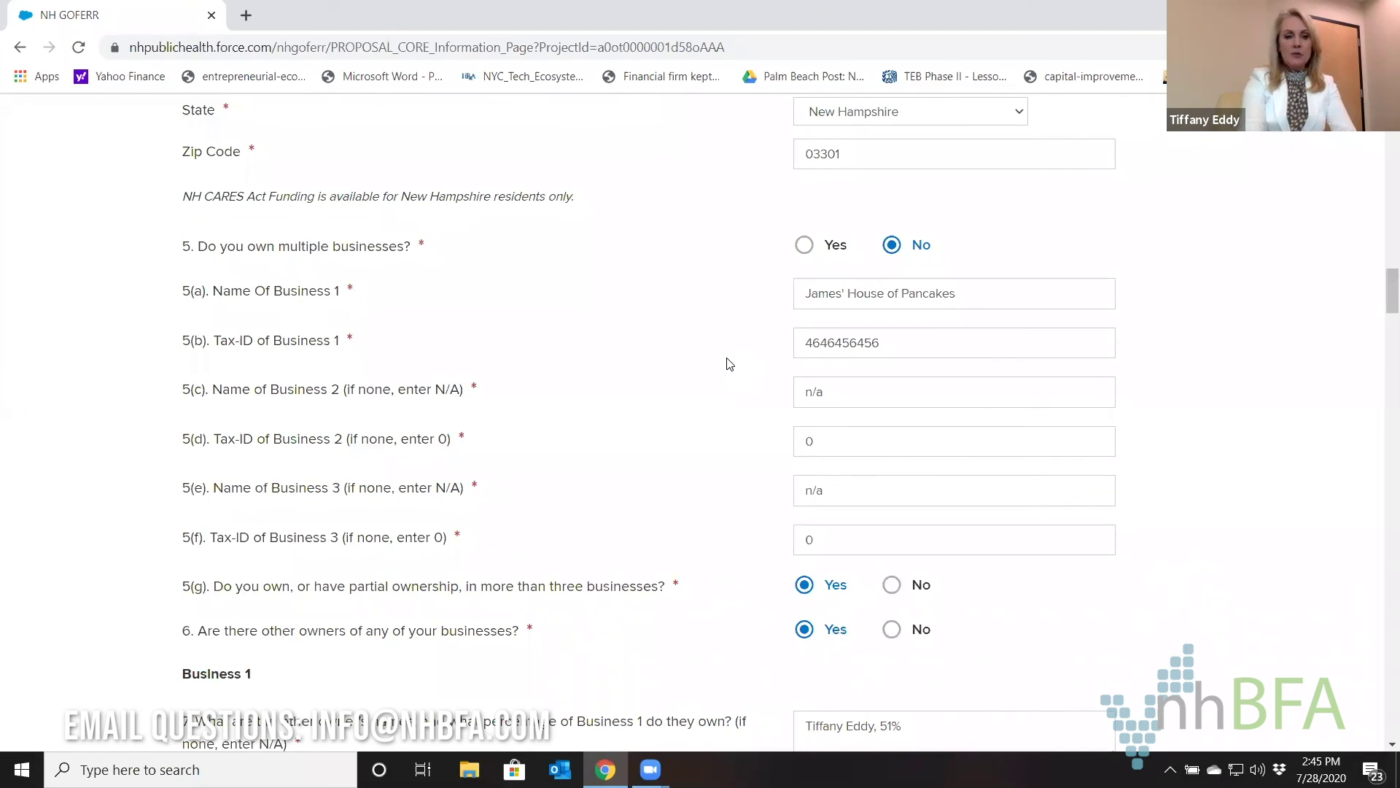
pyautogui.scroll(-20, 730, 364)
pyautogui.scroll(10, 729, 364)
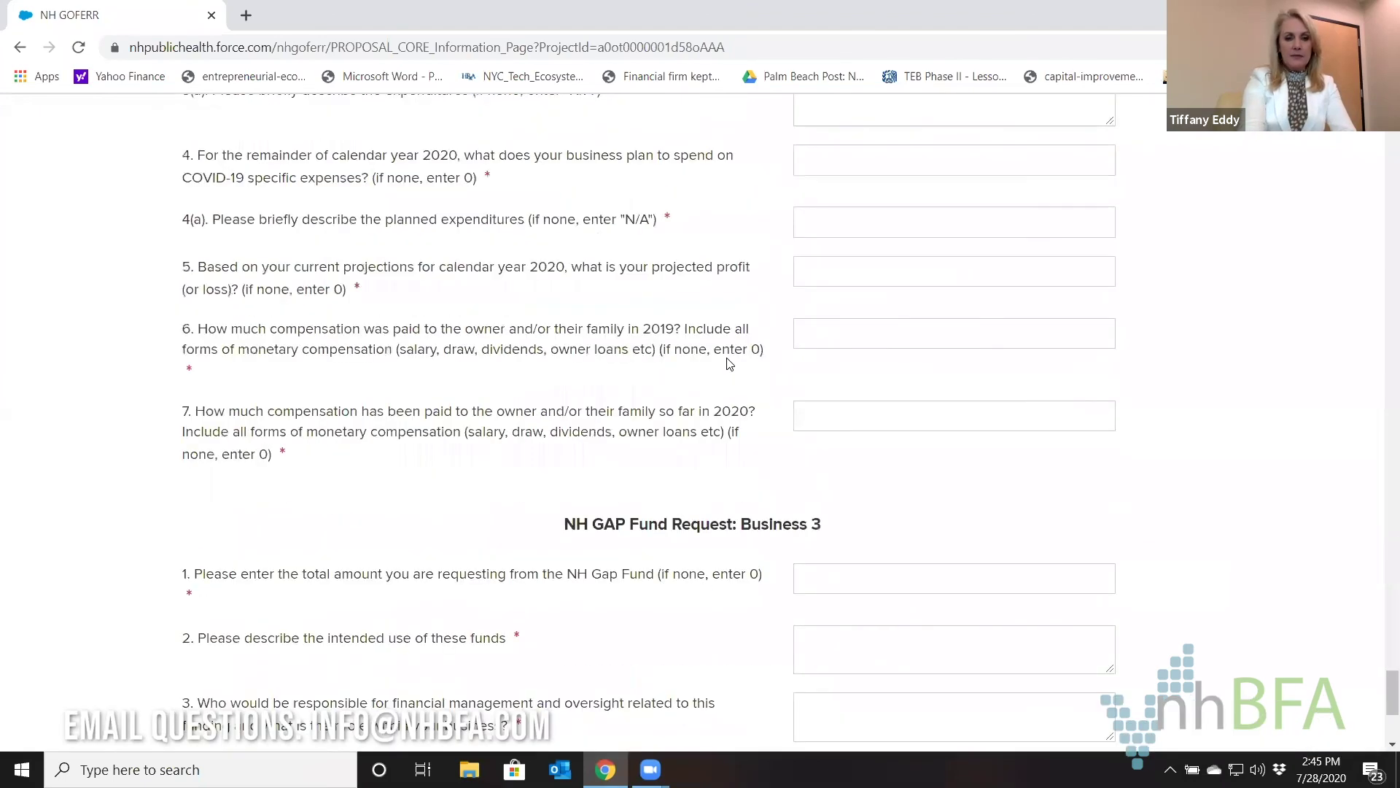
pyautogui.scroll(6, 730, 364)
pyautogui.scroll(-13, 729, 364)
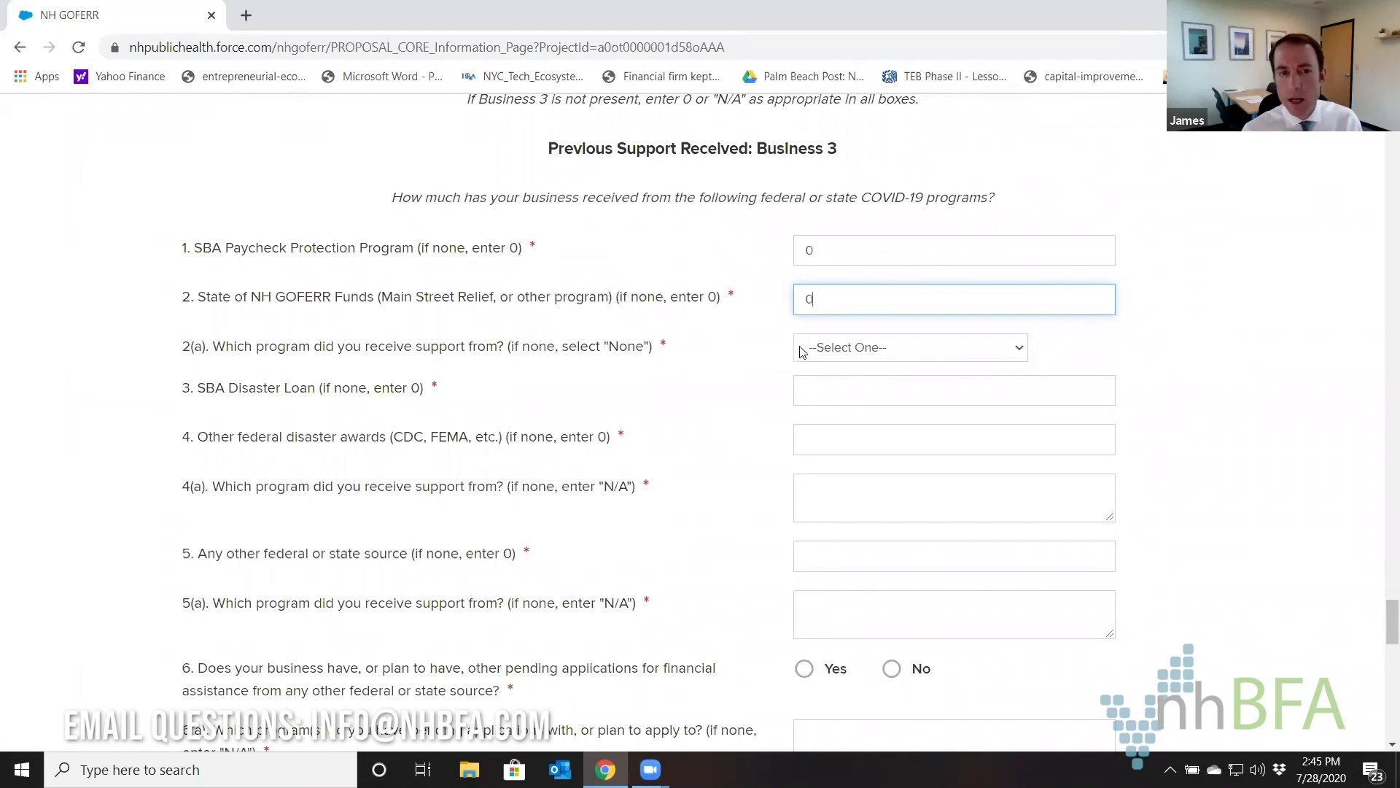
# Select None for question 2(a) and enter 0 amounts with n/a descriptions for questions 3–5.
pyautogui.click(837, 350)
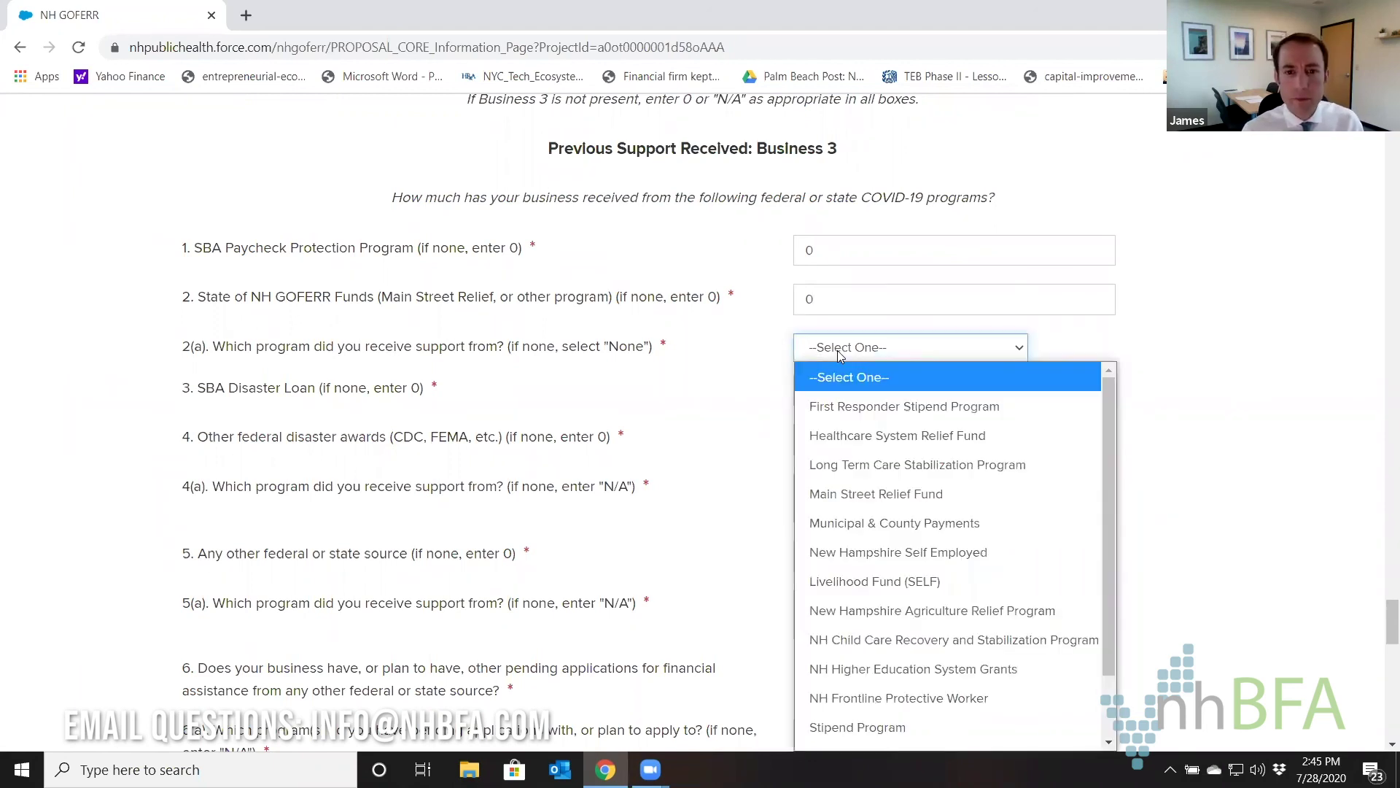
pyautogui.scroll(-2, 886, 582)
pyautogui.click(876, 735)
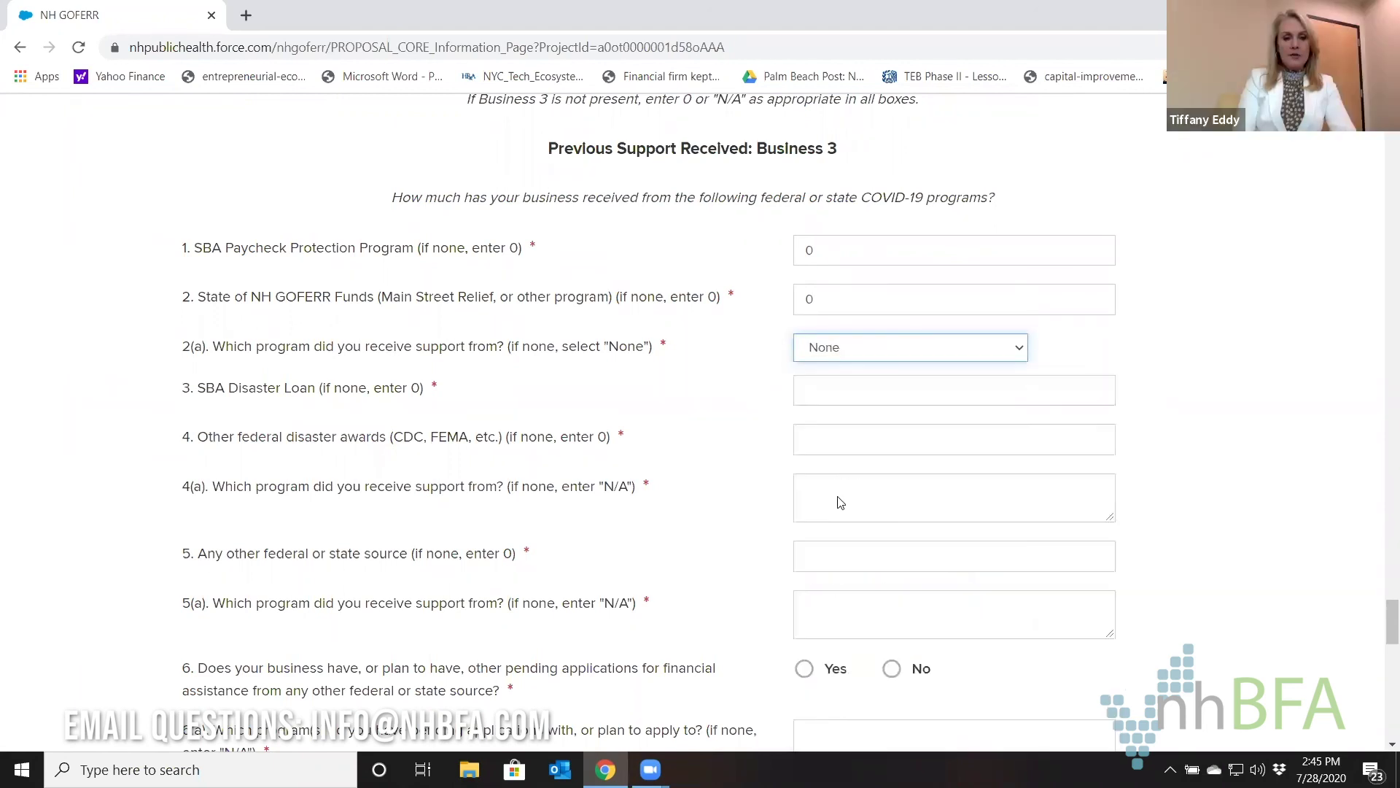
pyautogui.click(848, 371)
pyautogui.write('0')
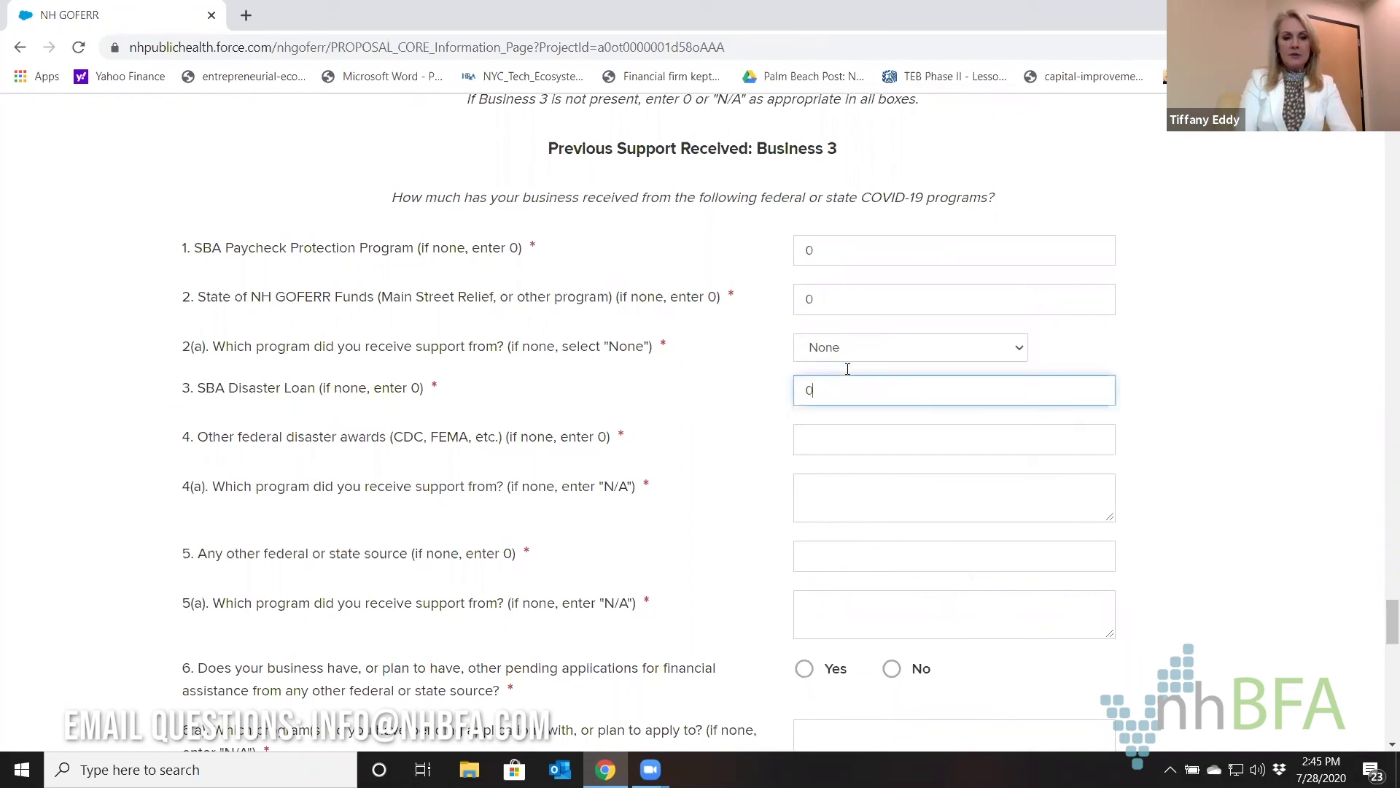
pyautogui.press('Tab')
pyautogui.write('0')
pyautogui.press('Tab')
pyautogui.write('n/a')
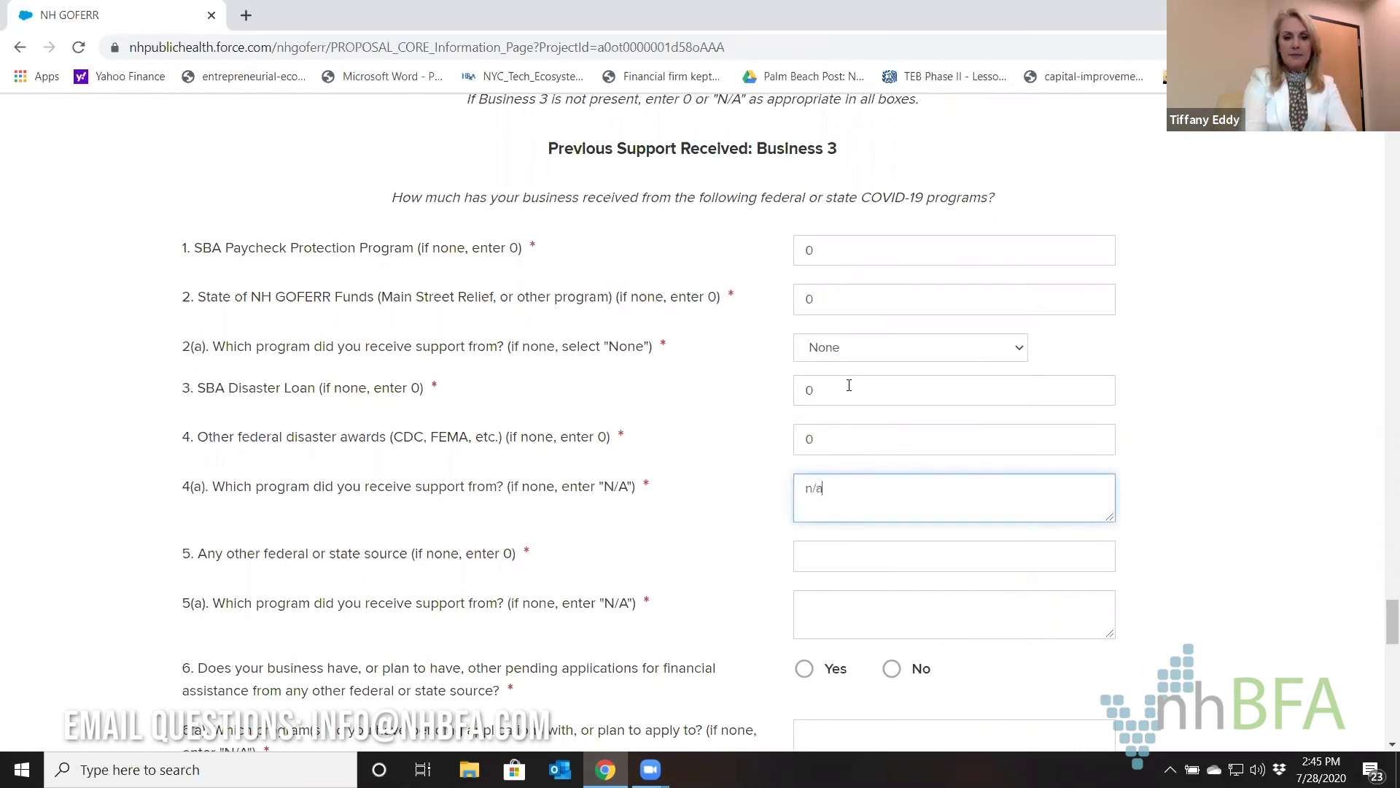
pyautogui.press('Tab')
pyautogui.write('0')
pyautogui.press('Tab')
pyautogui.write('n/a')
# Answer No to other pending applications, with n/a programs and 0 relief amount.
pyautogui.scroll(-3, 849, 385)
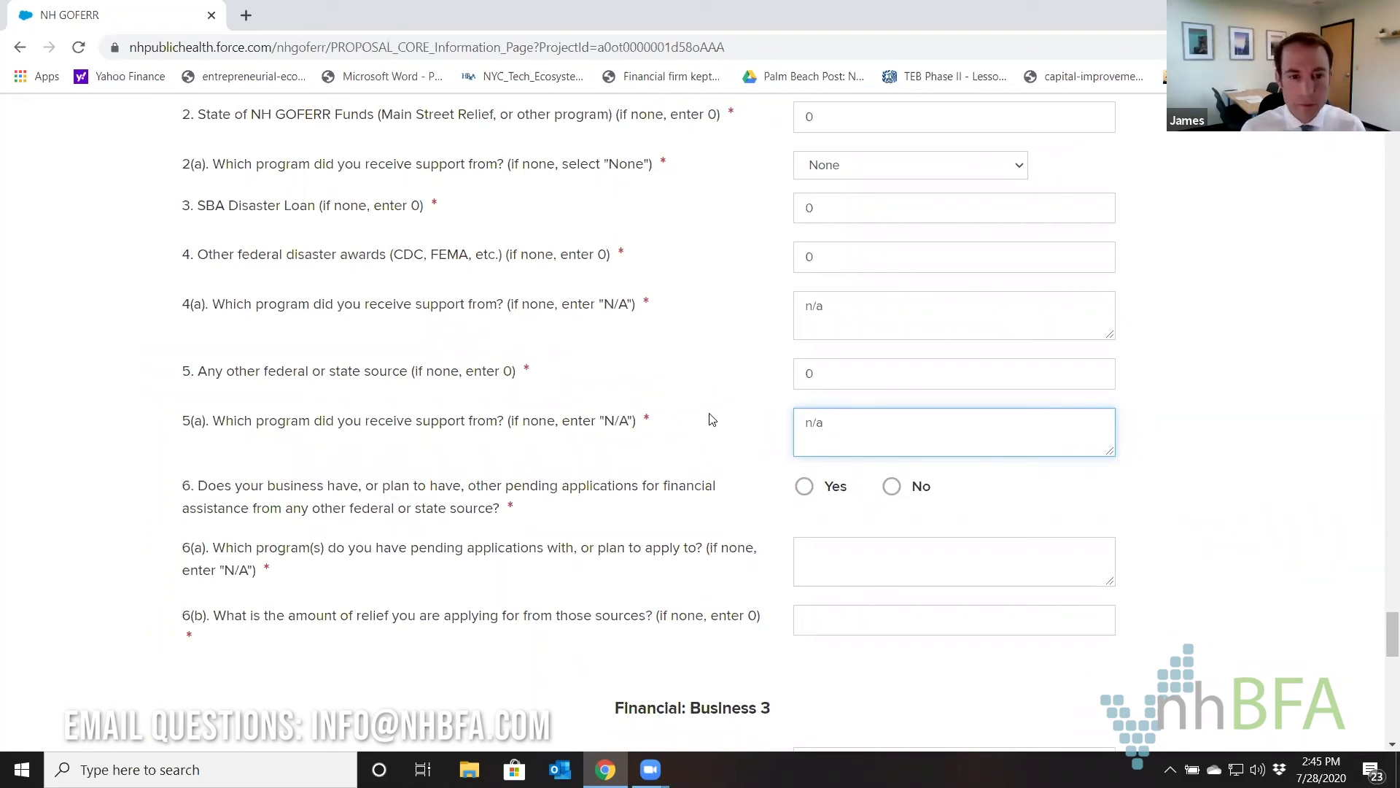
pyautogui.click(897, 491)
pyautogui.click(838, 579)
pyautogui.write('n/a')
pyautogui.press('Tab')
pyautogui.write('0')
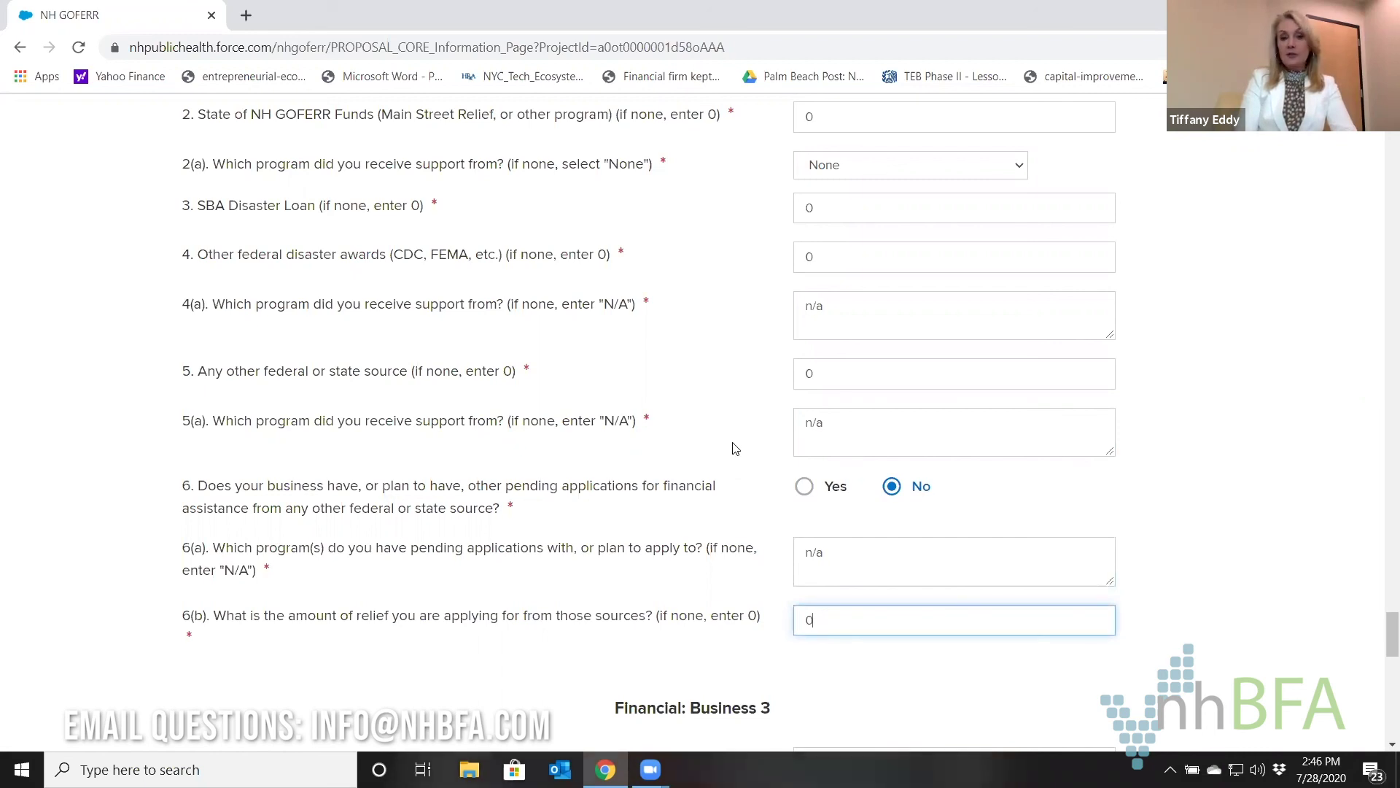
pyautogui.scroll(-3, 735, 448)
pyautogui.scroll(-2, 735, 449)
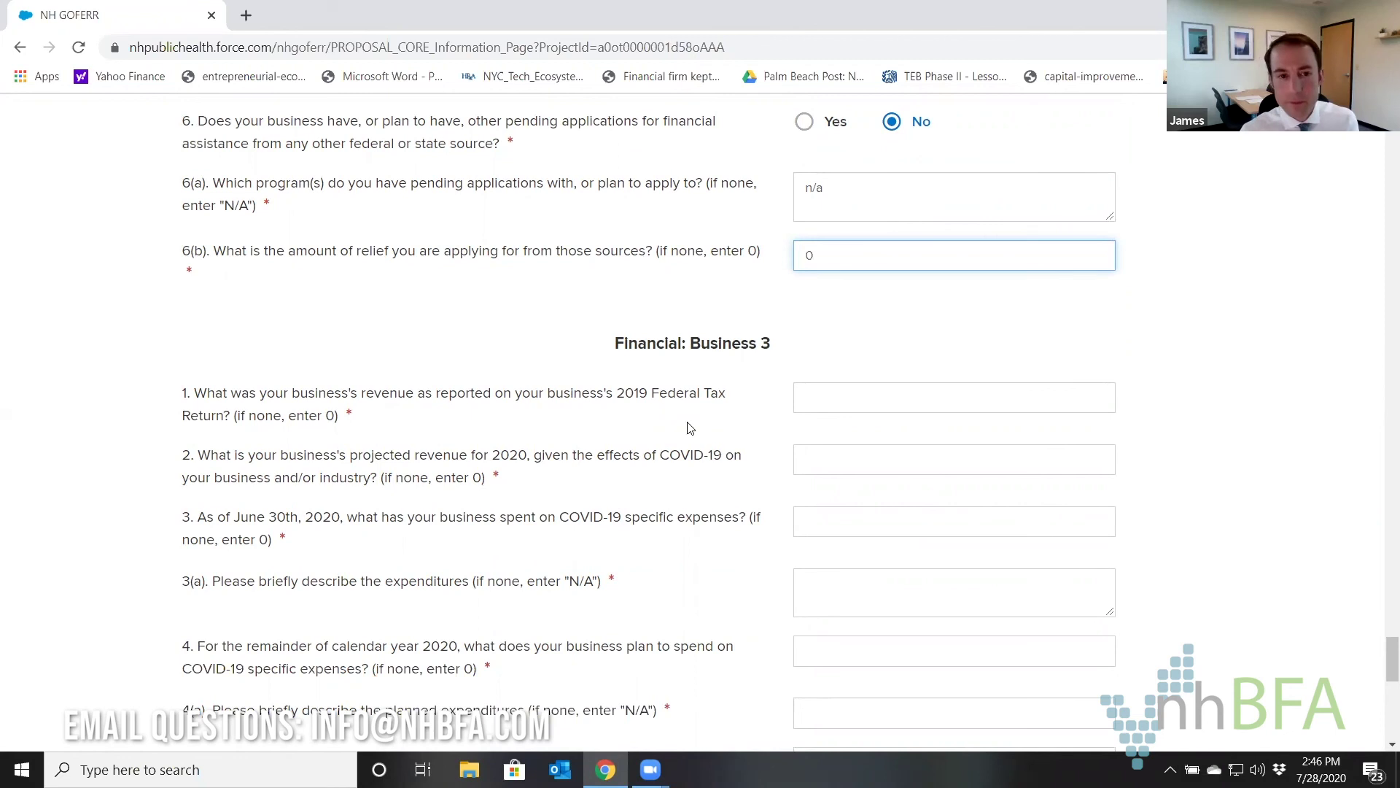
# Enter 0 for 2019 revenue, projected 2020 revenue and COVID-19 expenses, with n/a description.
pyautogui.click(818, 394)
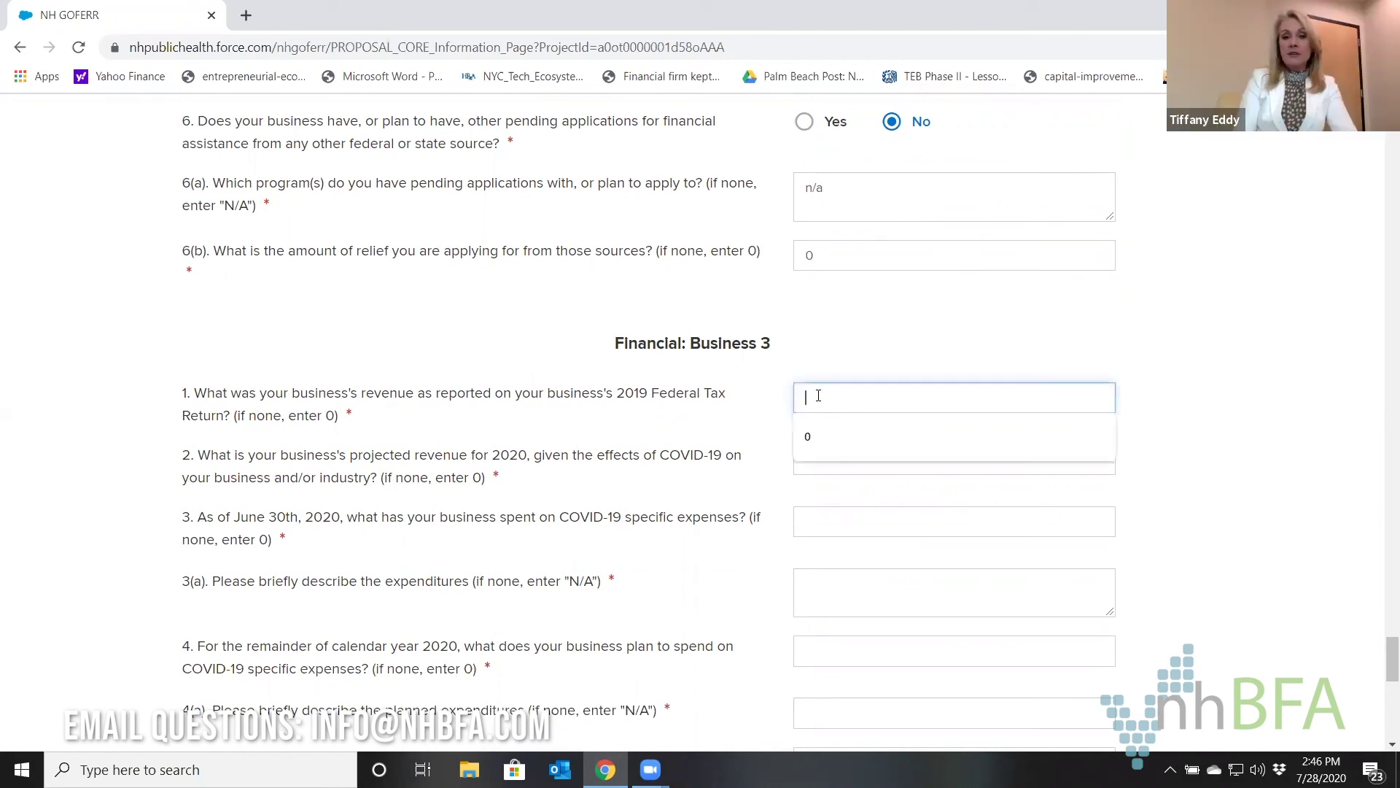
pyautogui.write('0')
pyautogui.press('Tab')
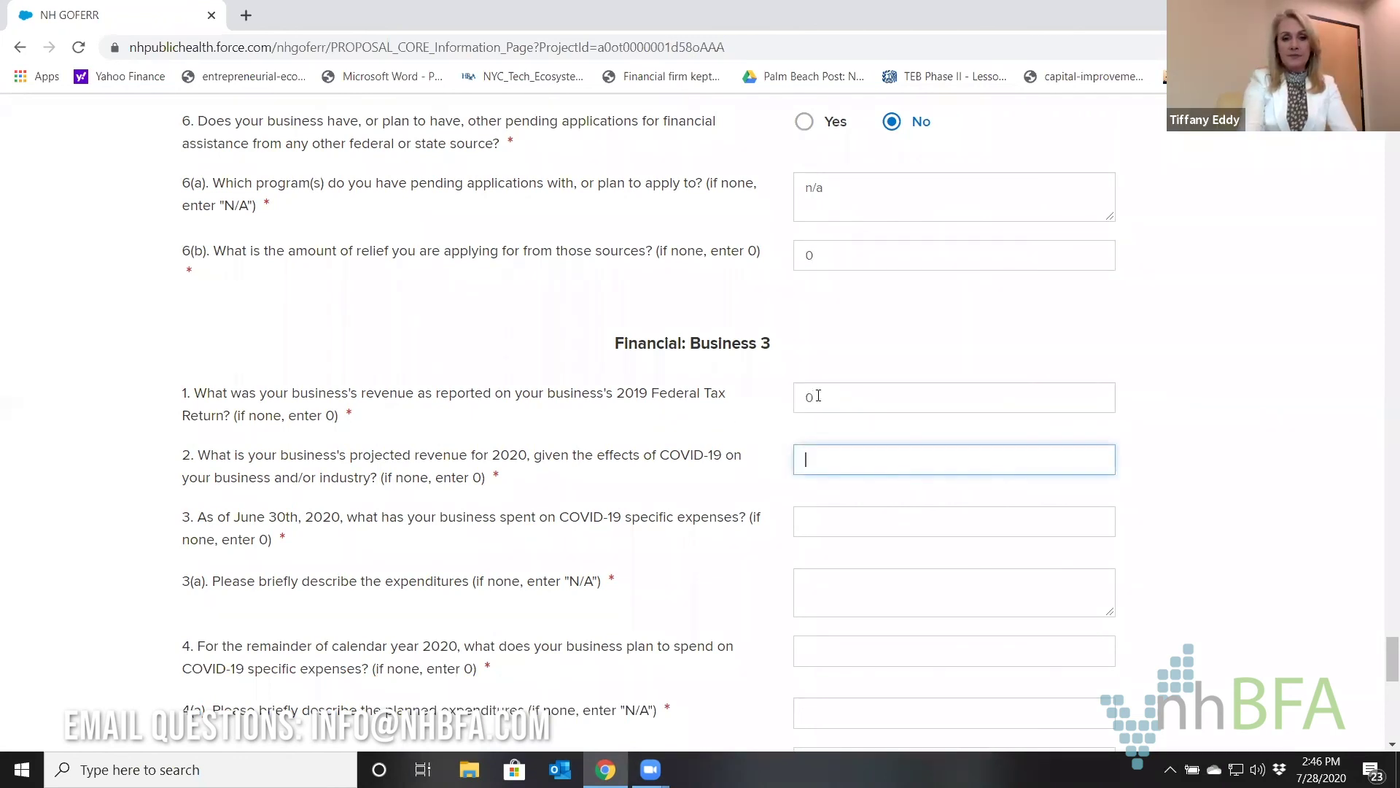
pyautogui.write('0')
pyautogui.press('Tab')
pyautogui.write('0')
pyautogui.press('Tab')
pyautogui.write('n/a')
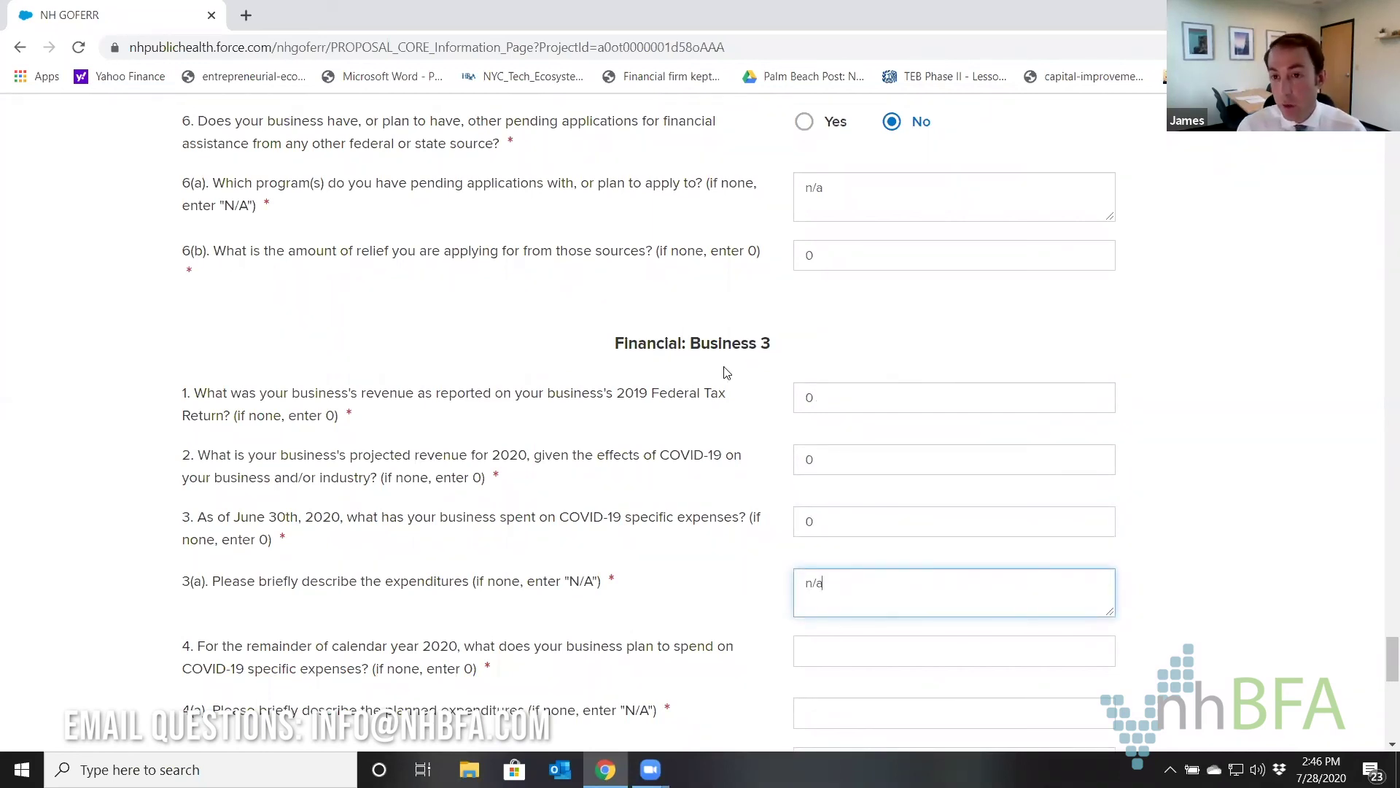
pyautogui.scroll(-3, 726, 373)
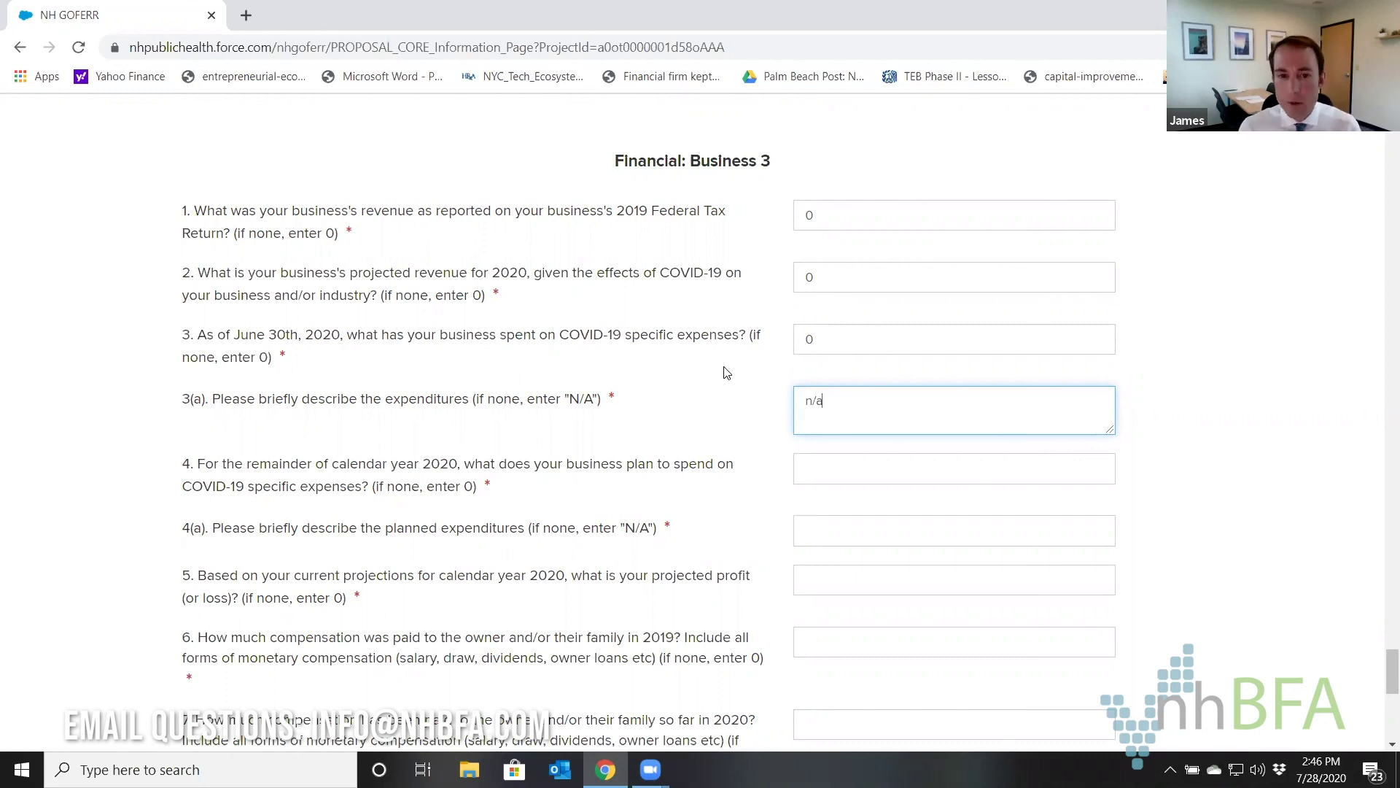
# Enter 0 planned spending with n/a description, and 0 projected profit and owner compensation.
pyautogui.click(821, 459)
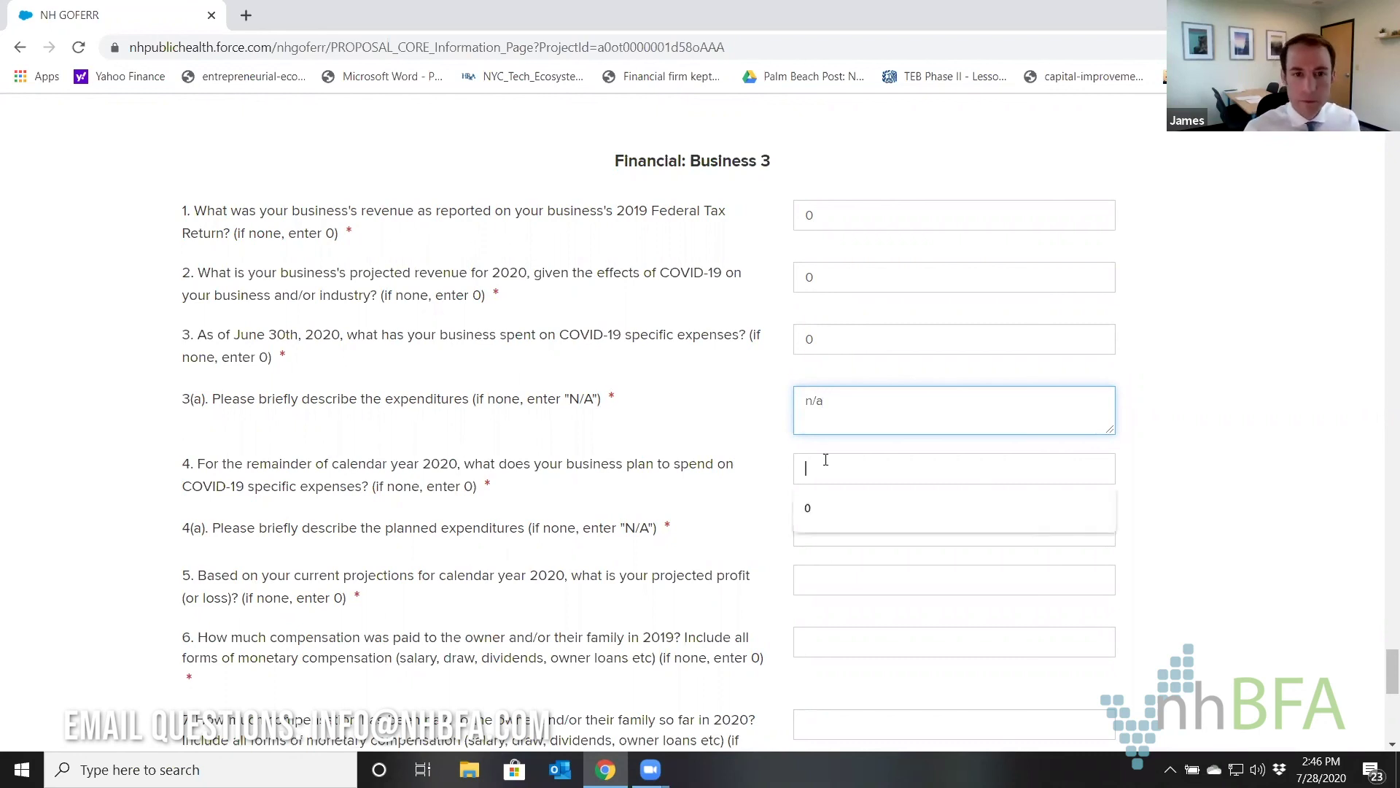
pyautogui.write('0')
pyautogui.press('Tab')
pyautogui.write('n/a')
pyautogui.press('Tab')
pyautogui.write('0')
pyautogui.press('Tab')
pyautogui.write('0')
pyautogui.press('Tab')
pyautogui.scroll(-2, 826, 459)
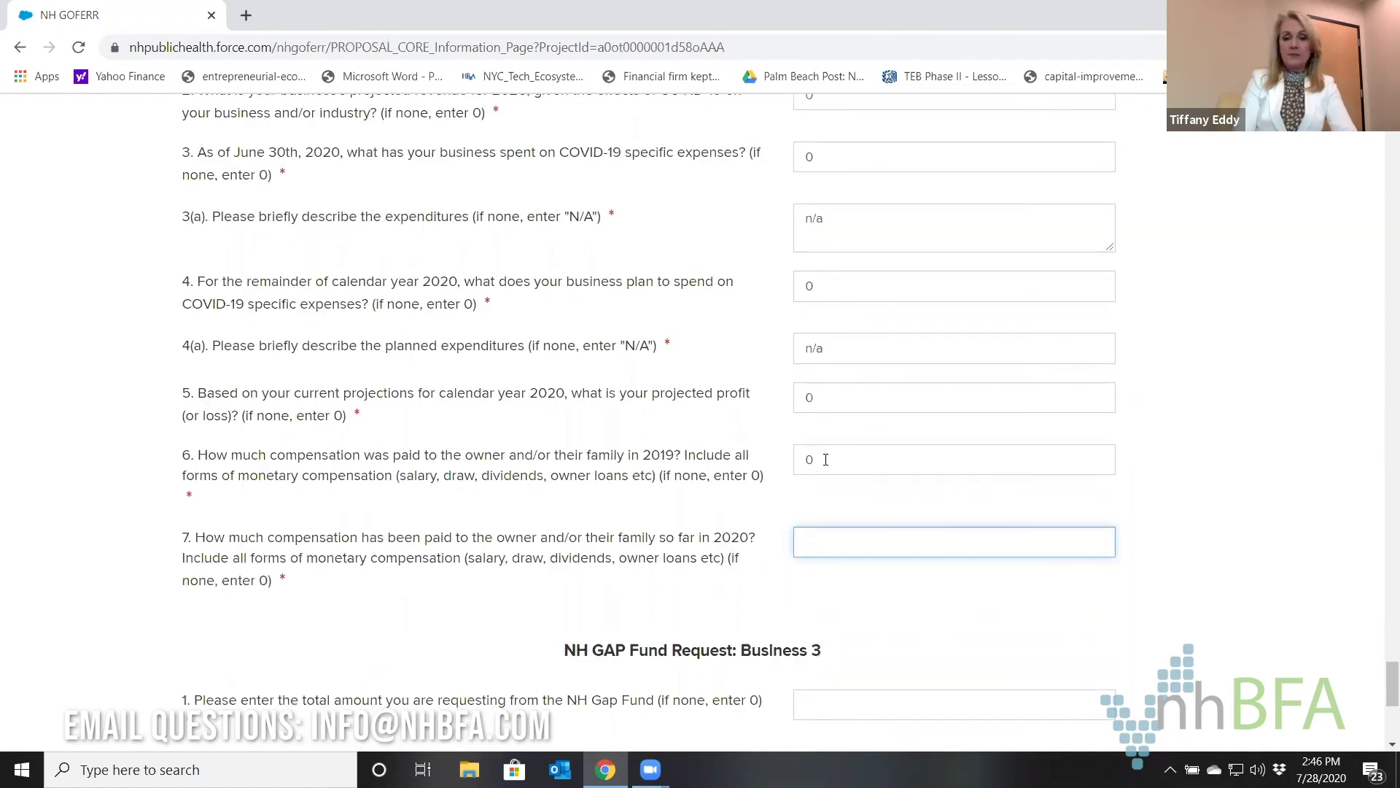
pyautogui.write('0')
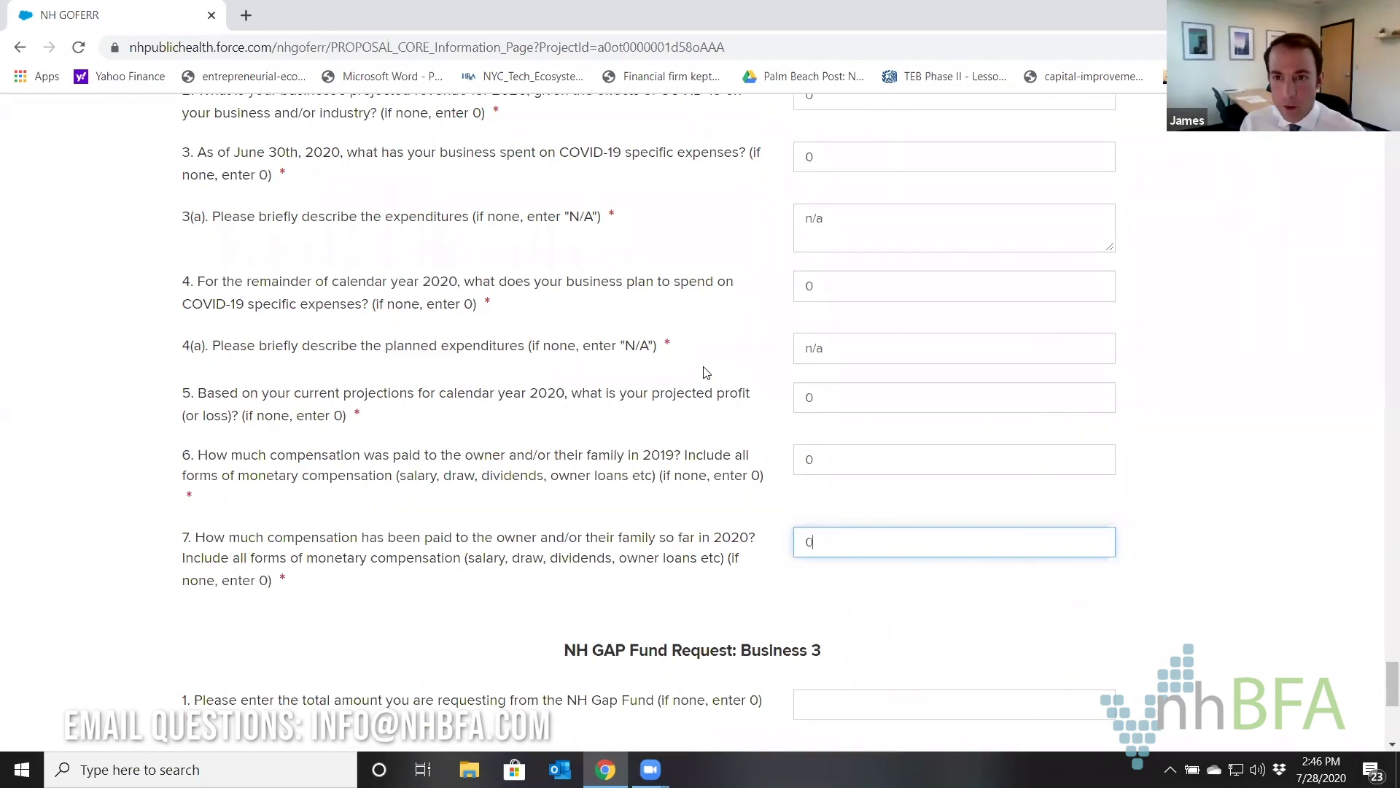
# Enter 0 as Business 3's total GAP Fund request and the contact e-mail and phone as intended use.
pyautogui.scroll(-3, 722, 390)
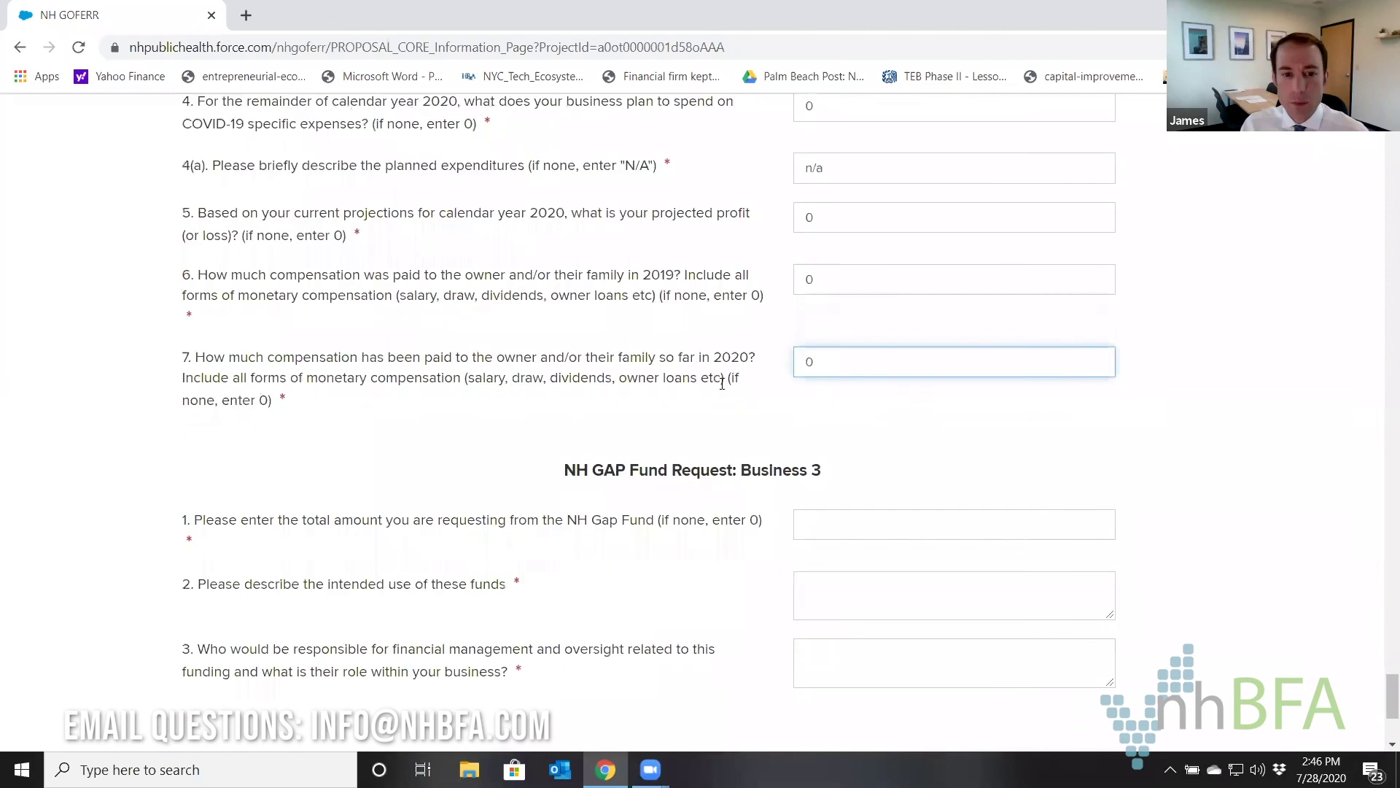
pyautogui.click(824, 421)
pyautogui.write('0')
pyautogui.press('Tab')
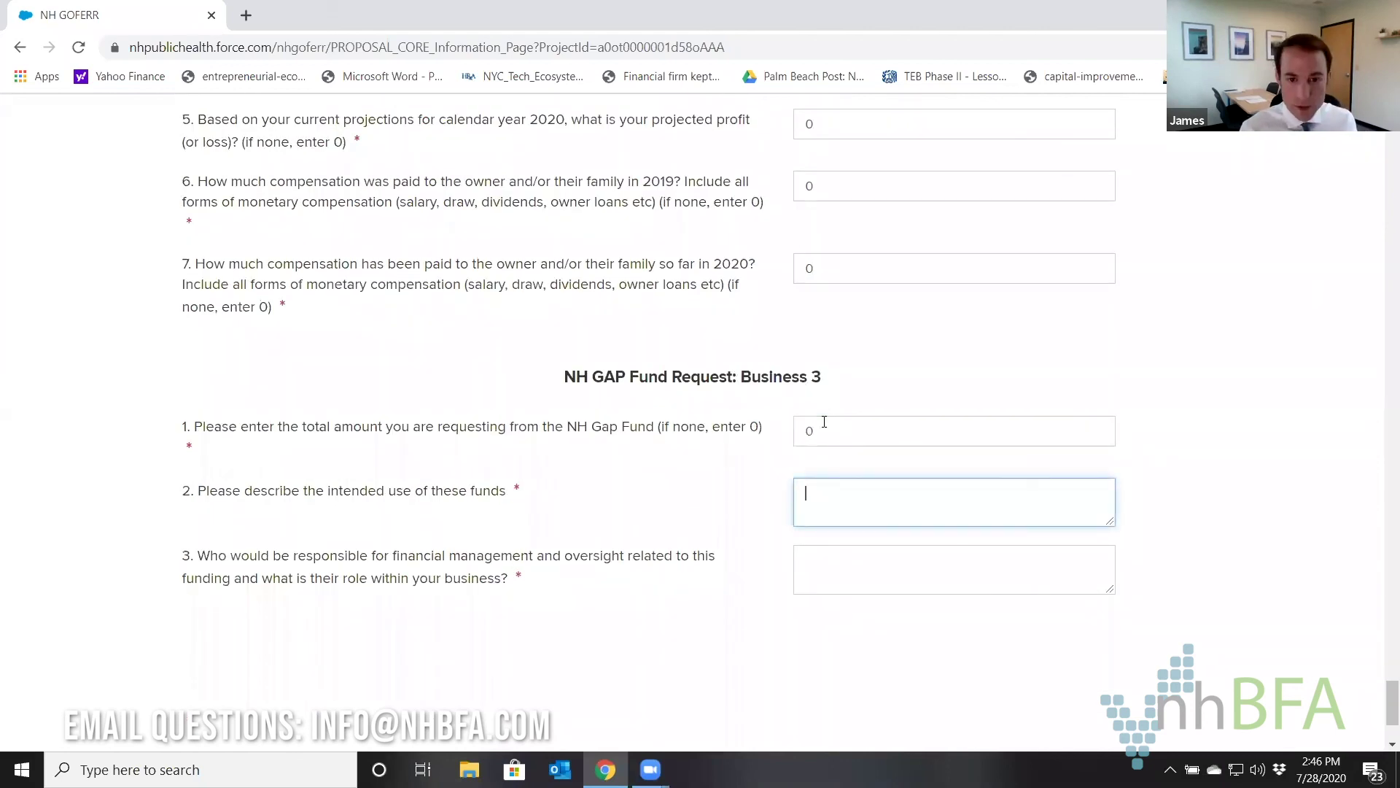
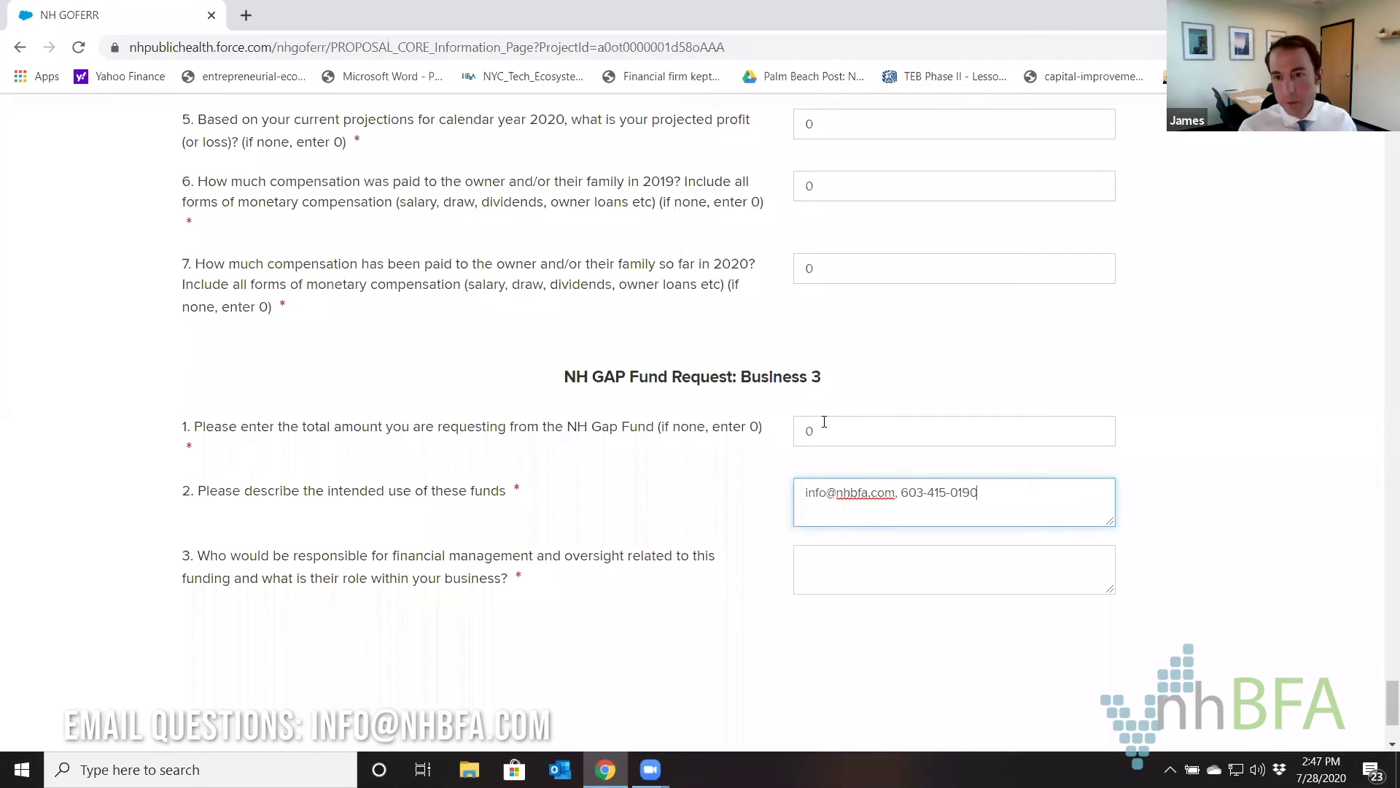
# Answer n/a for who handles financial oversight.
pyautogui.click(849, 539)
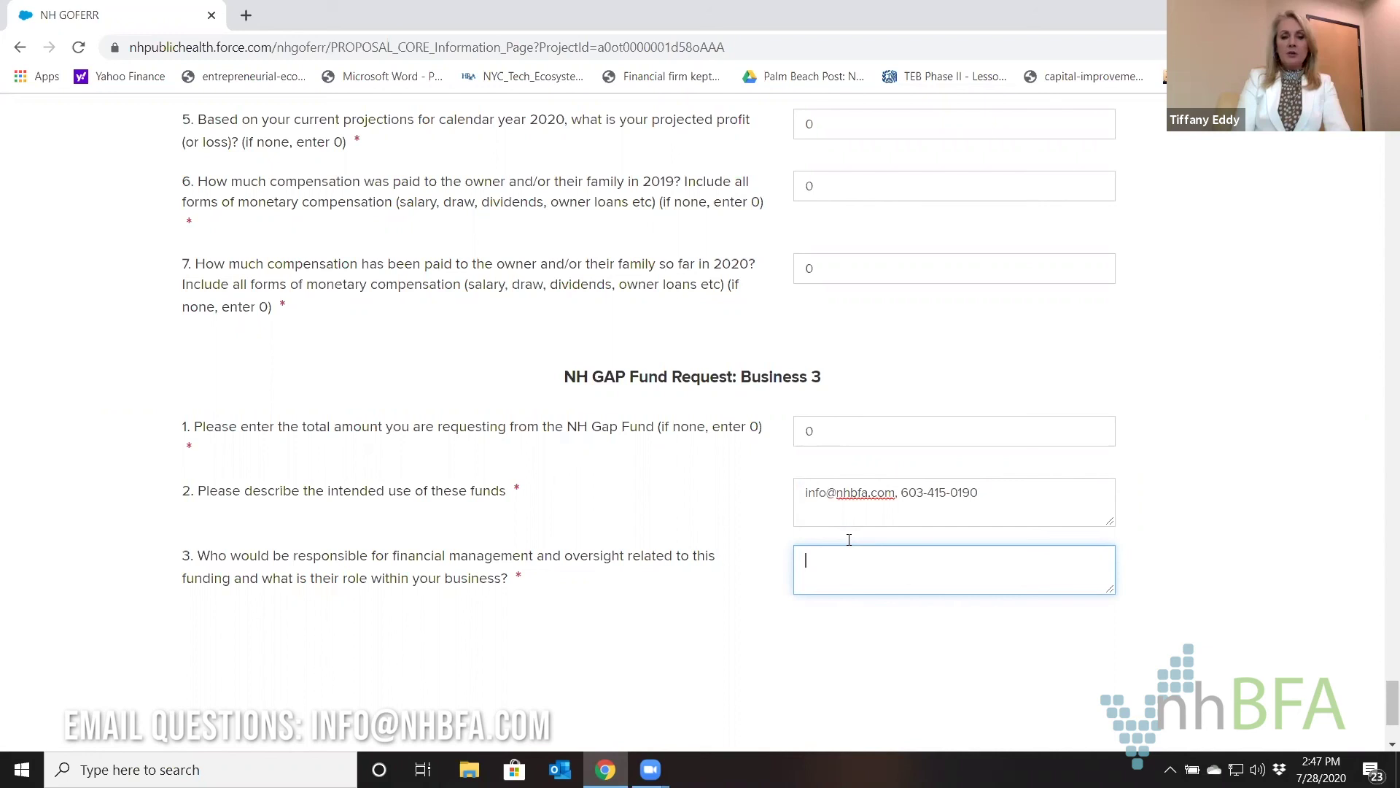
pyautogui.write('n/a')
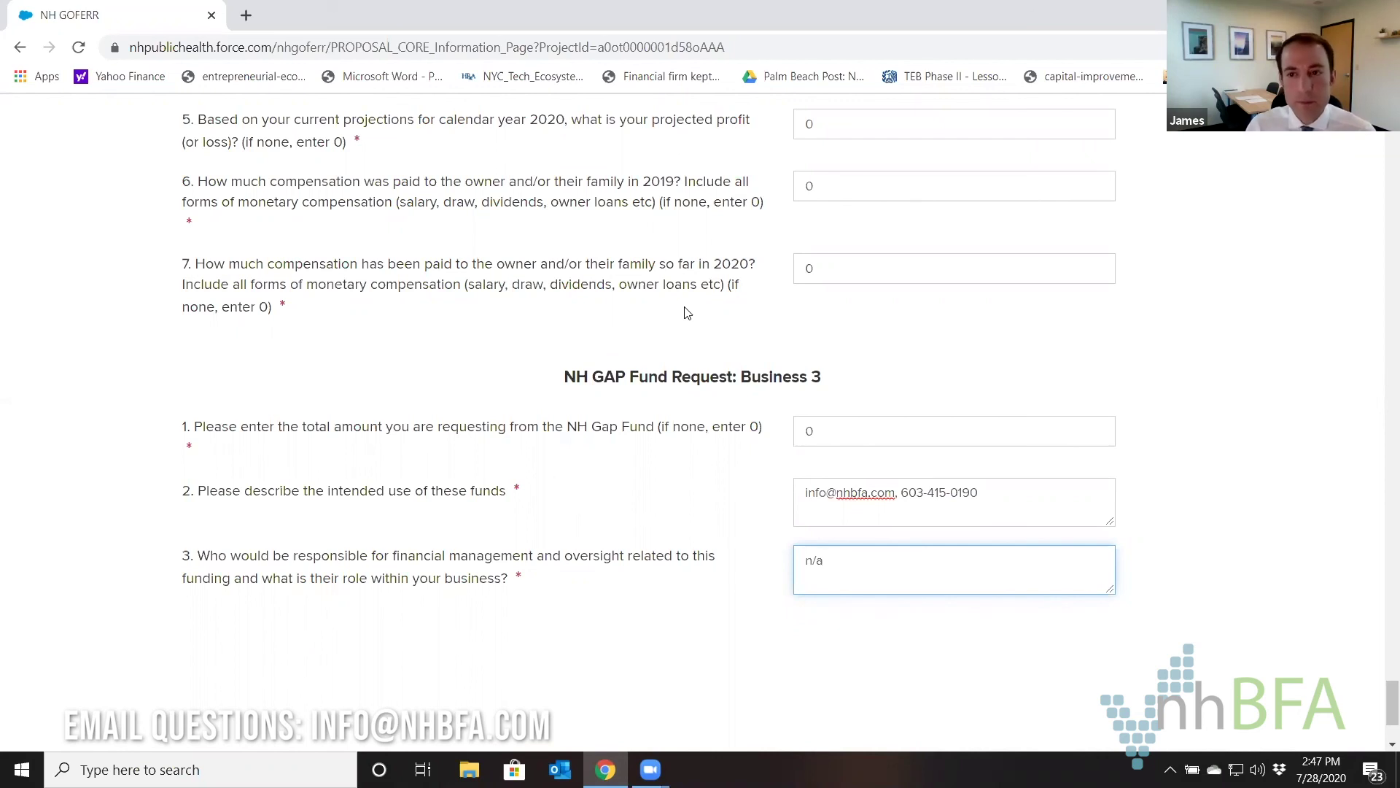
pyautogui.scroll(-3, 675, 317)
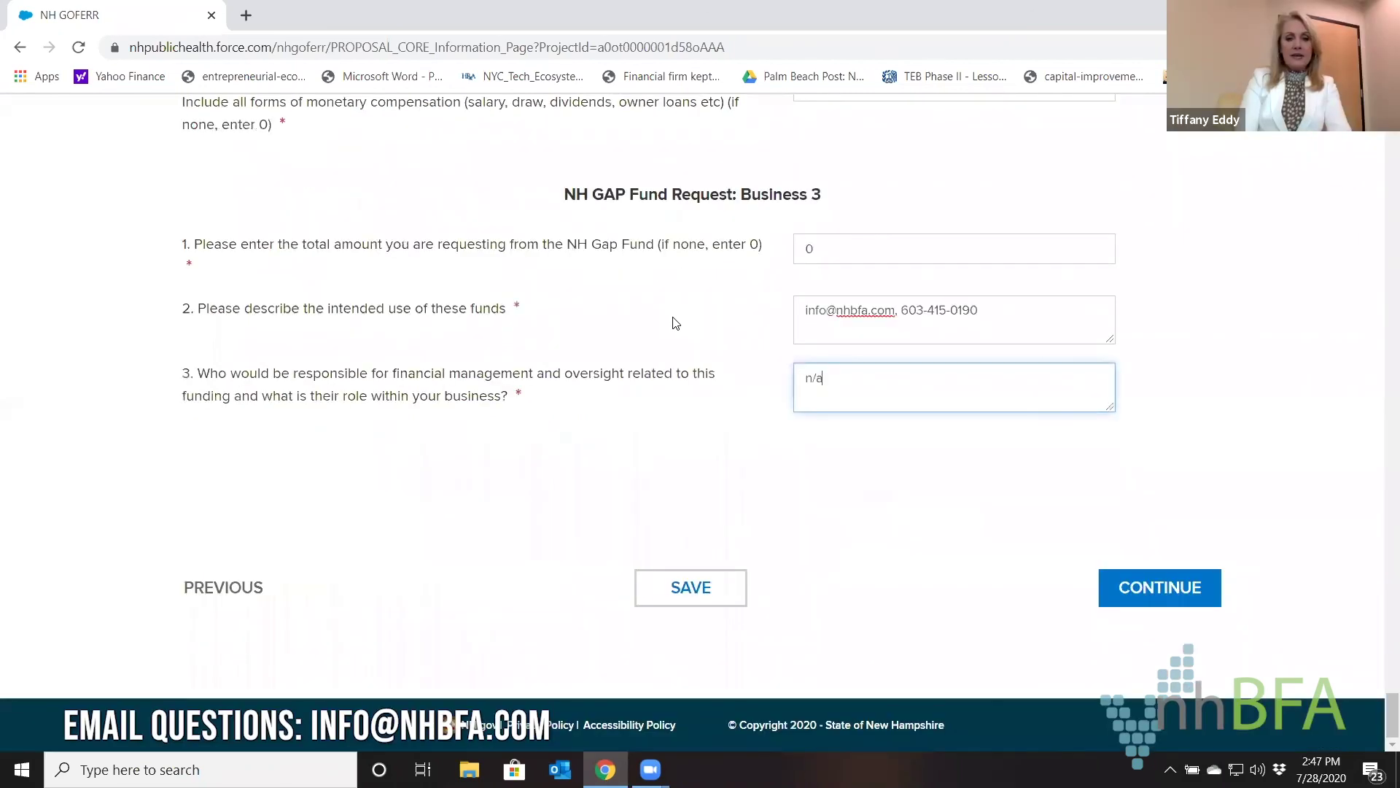
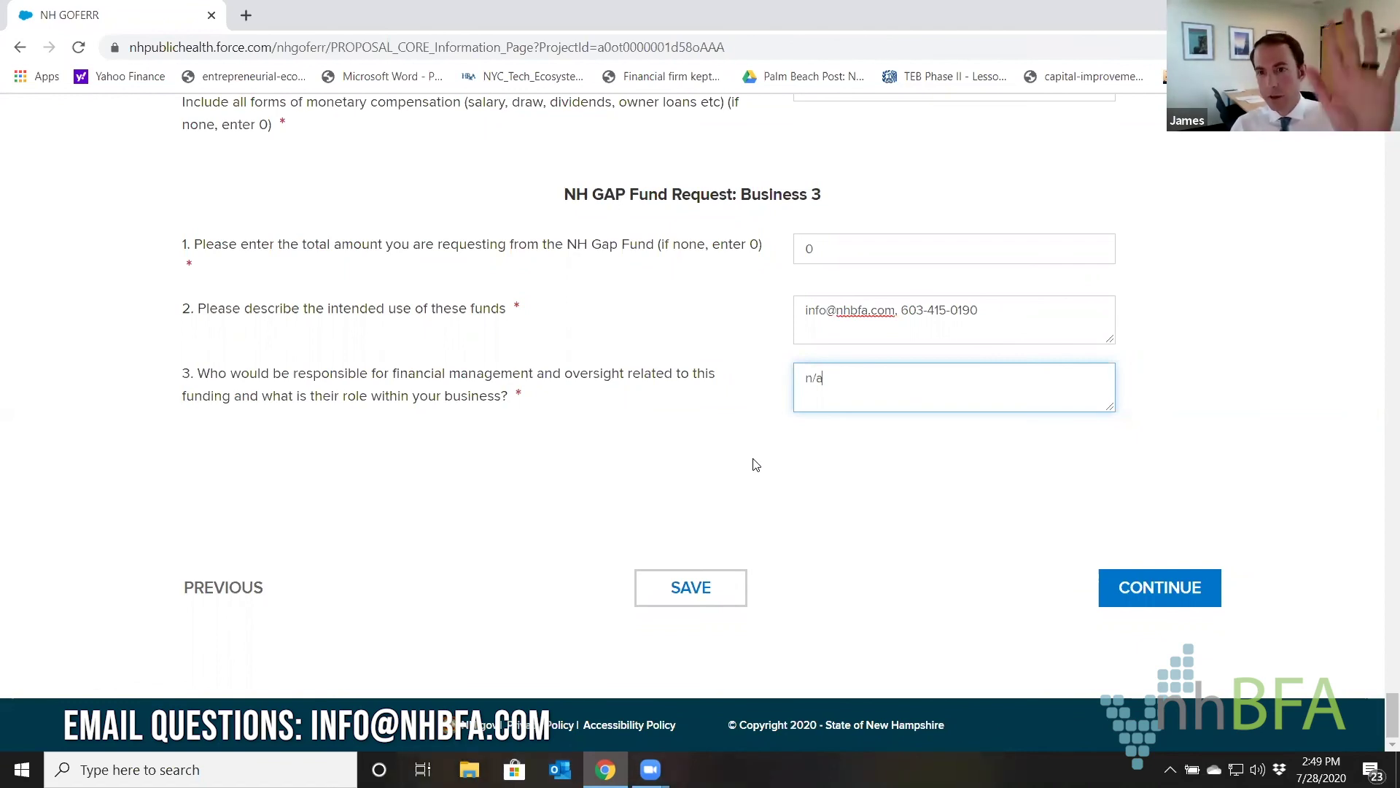
# Submit the completed Business 3 GAP Fund request answers to reach the Documents step.
pyautogui.scroll(20, 759, 467)
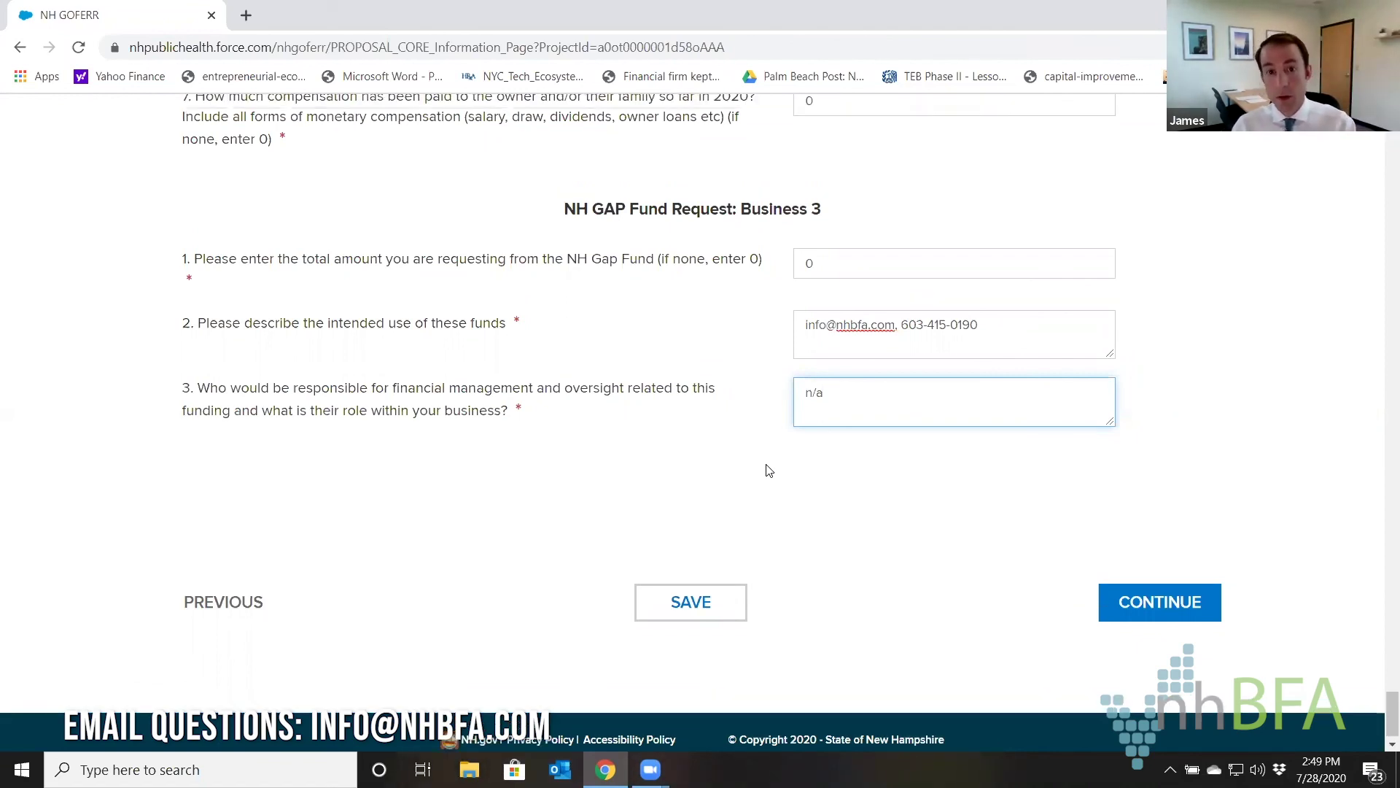
pyautogui.scroll(-8, 766, 469)
pyautogui.scroll(-2, 767, 467)
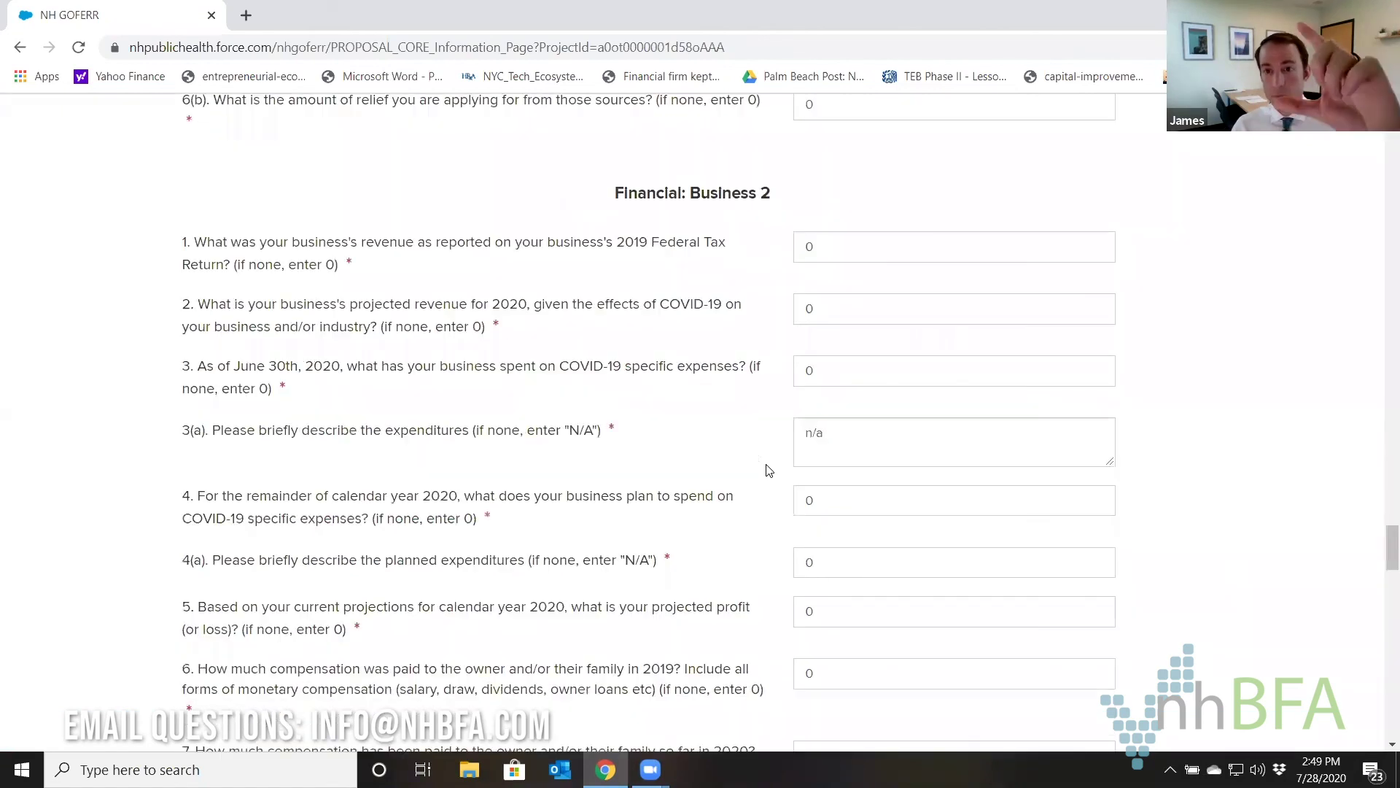
pyautogui.scroll(-10, 767, 467)
pyautogui.scroll(-15, 767, 469)
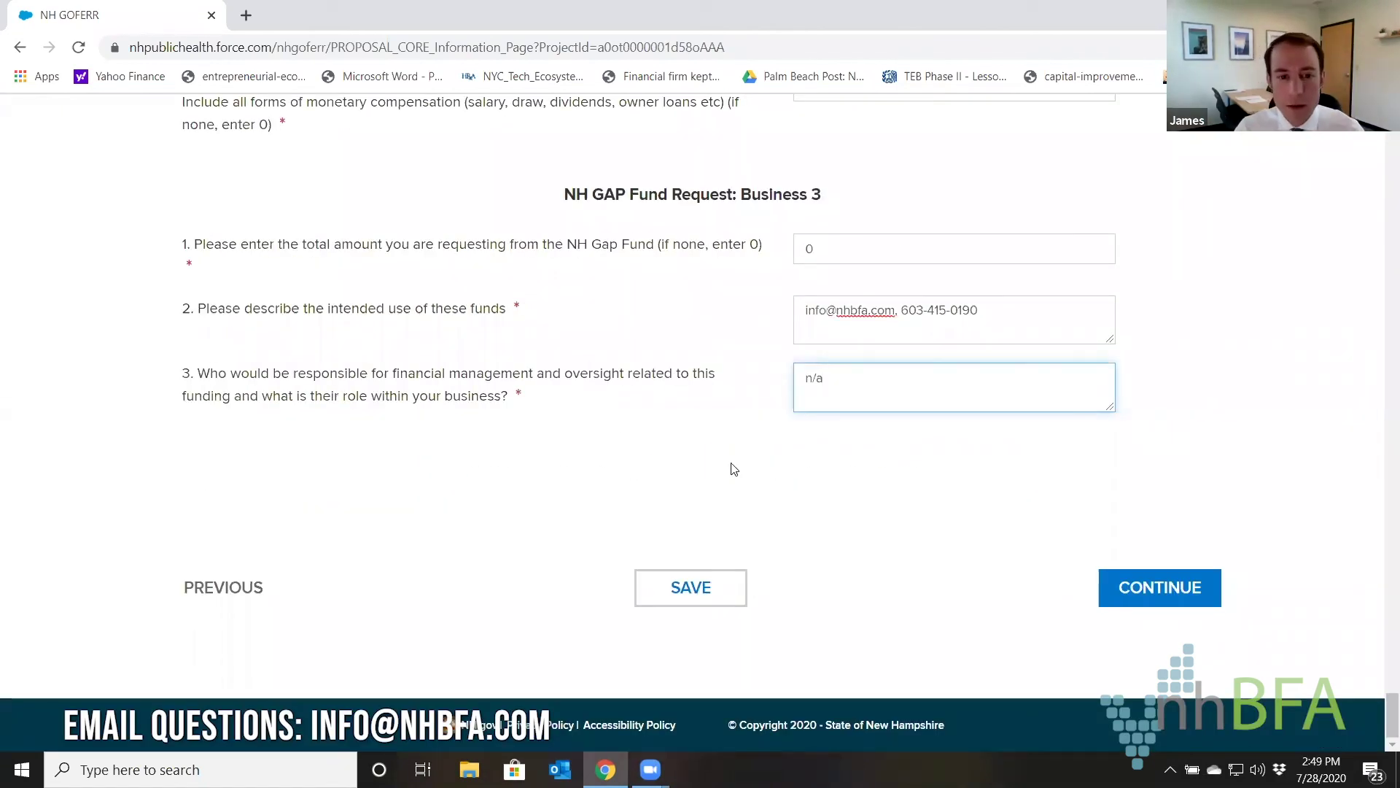
pyautogui.click(1142, 587)
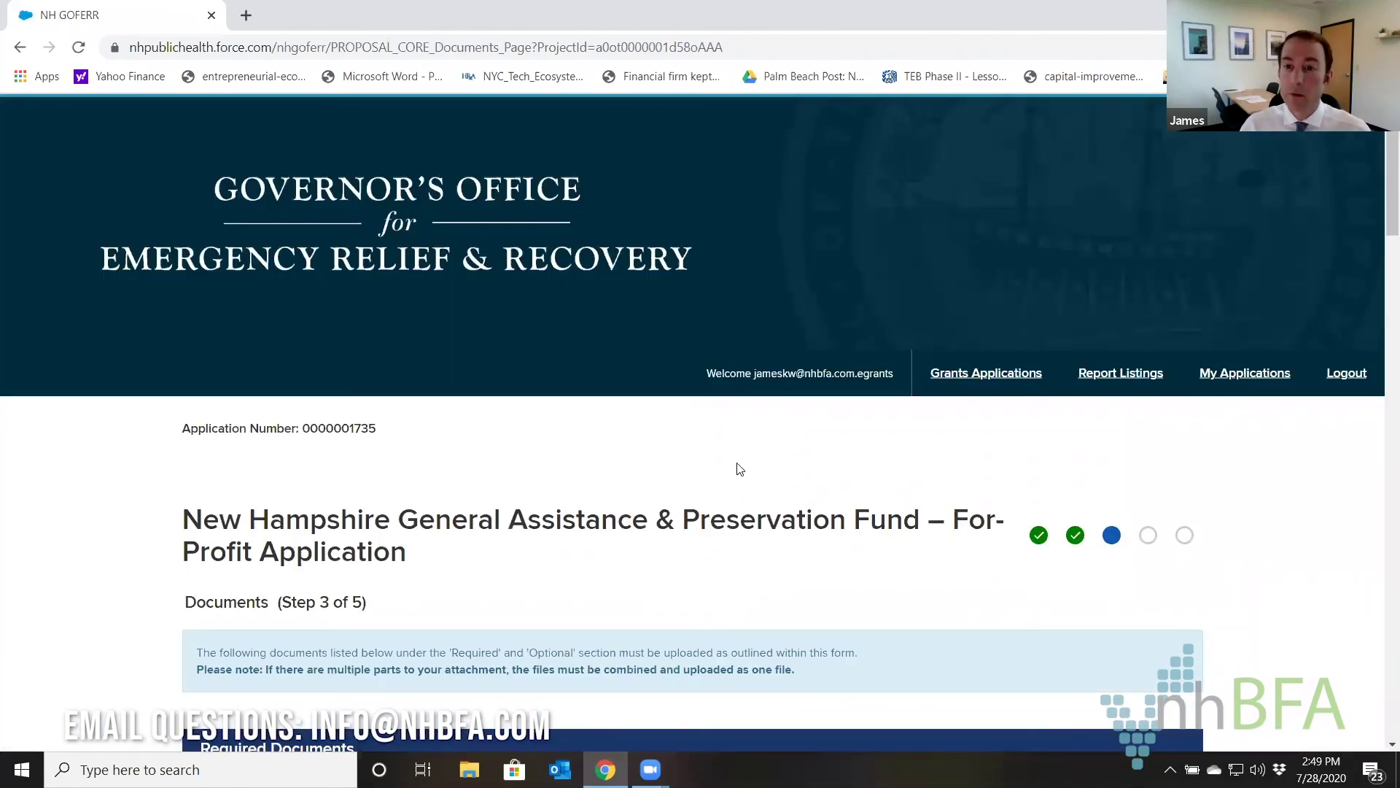
# Scroll to the Required Documents table and highlight the Business 1 2018 statements requirement and its fallback rule.
pyautogui.scroll(-6, 740, 469)
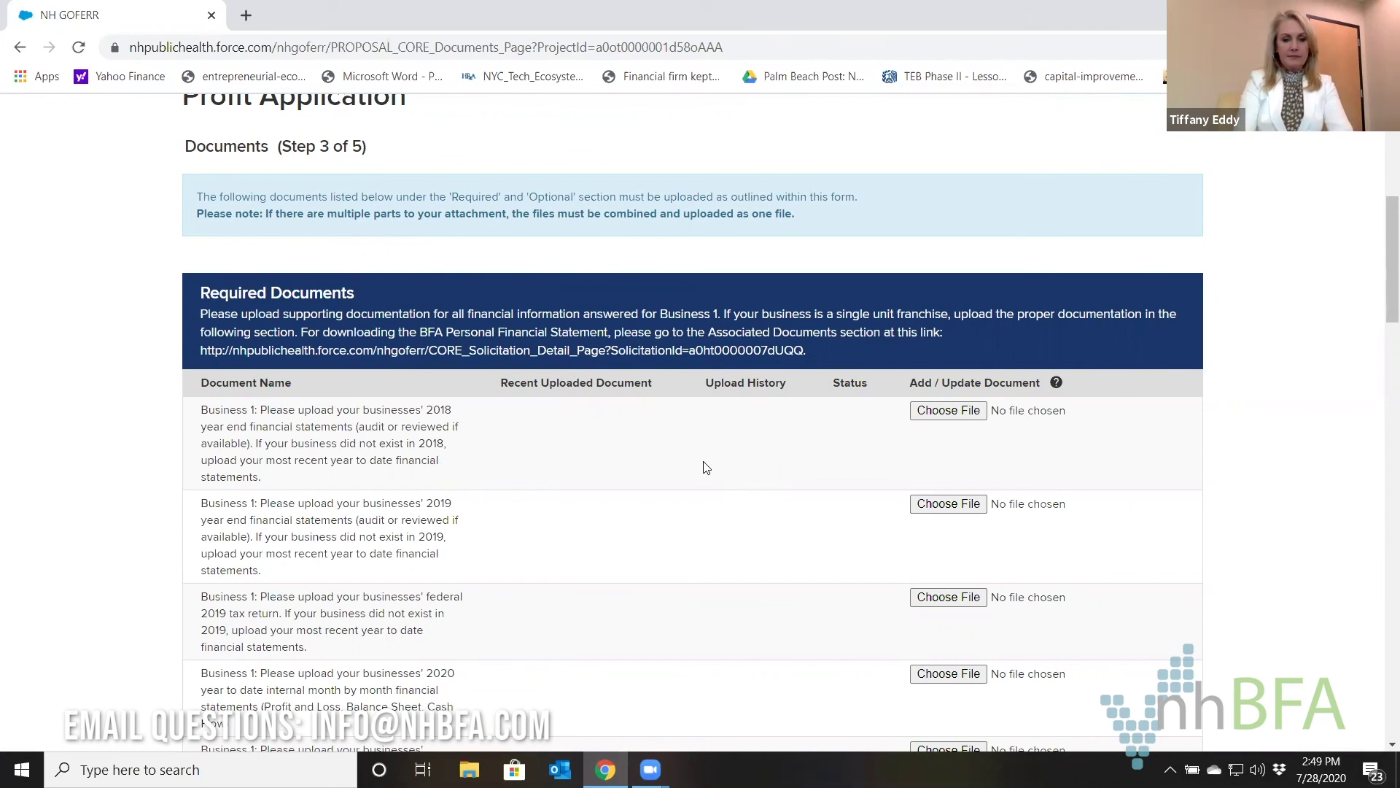
pyautogui.scroll(-1, 706, 467)
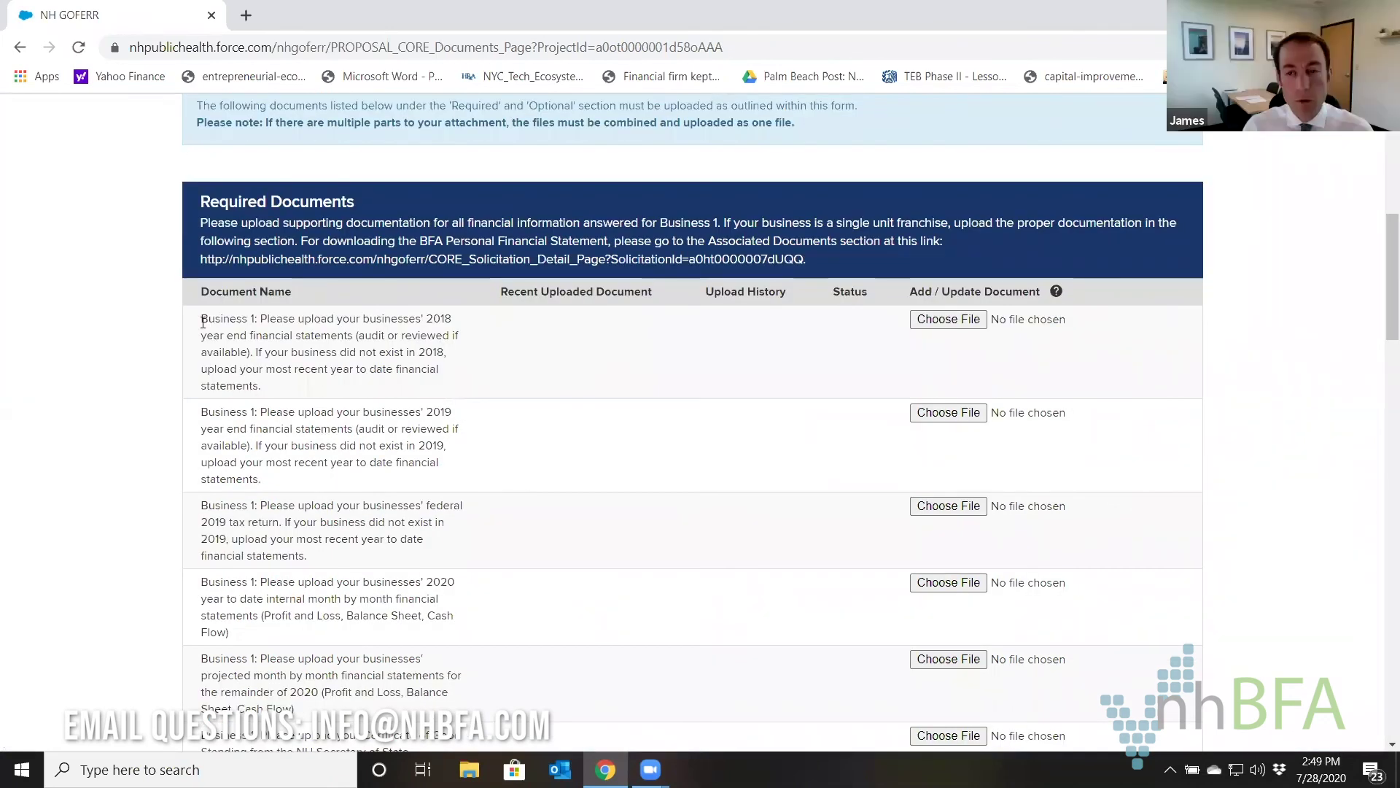
pyautogui.moveTo(204, 321); pyautogui.dragTo(257, 316)
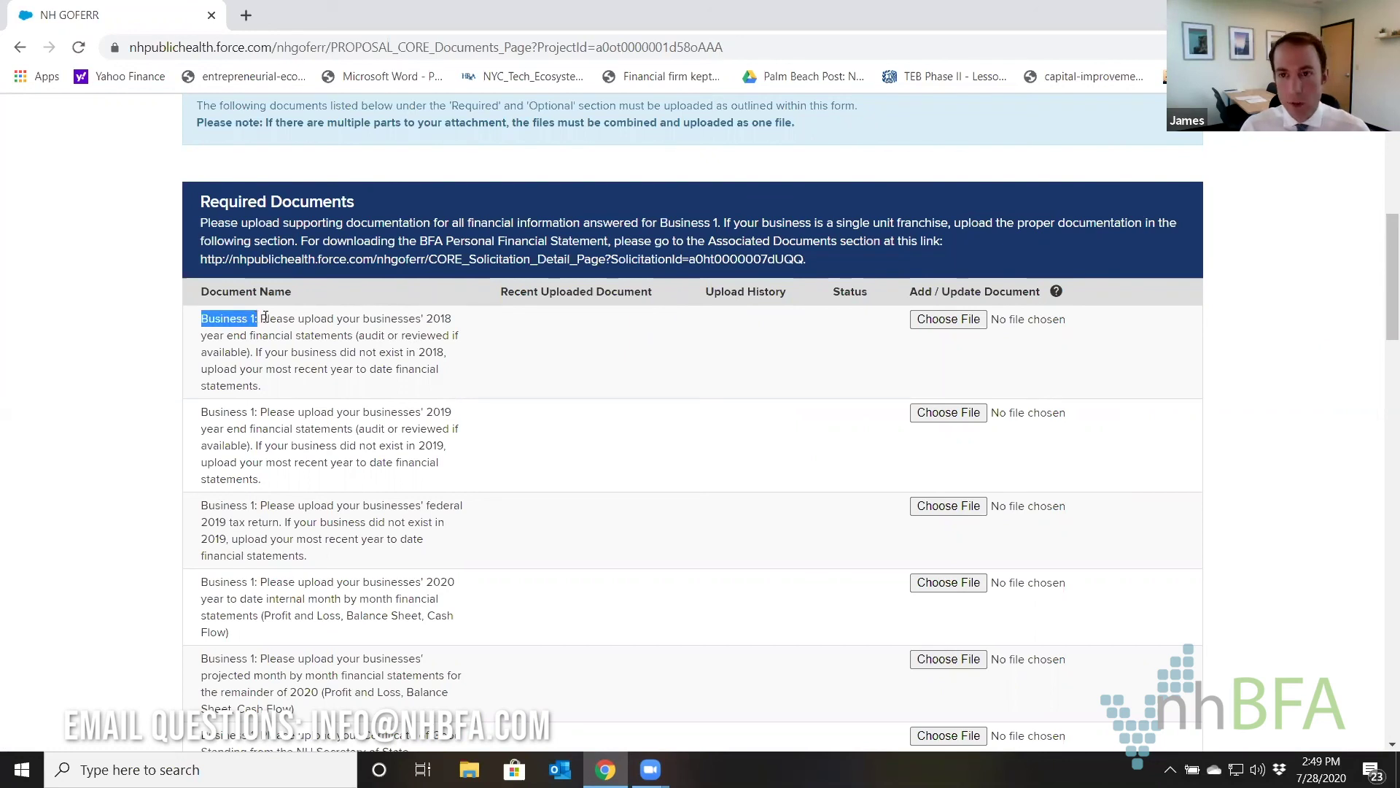
pyautogui.click(262, 319)
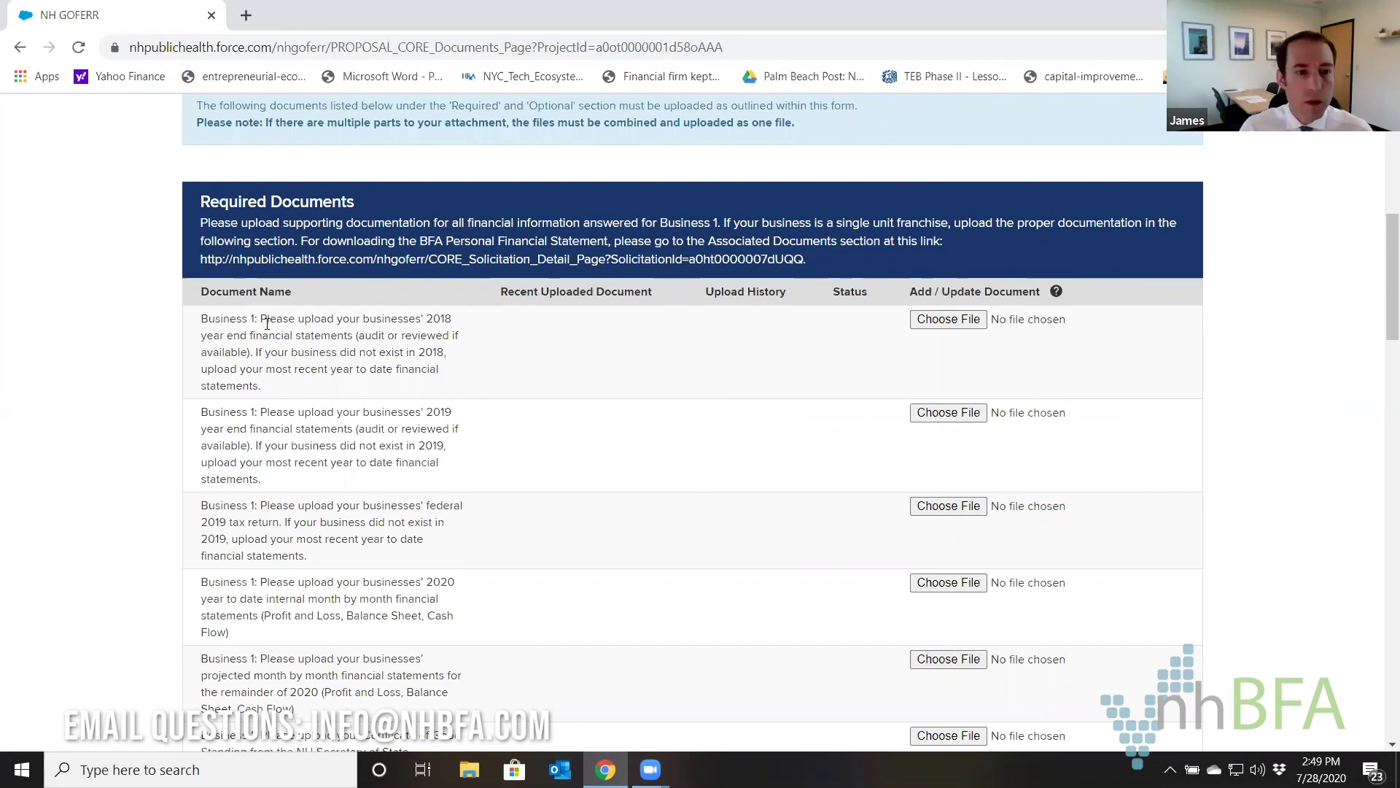
pyautogui.moveTo(398, 321); pyautogui.dragTo(355, 338)
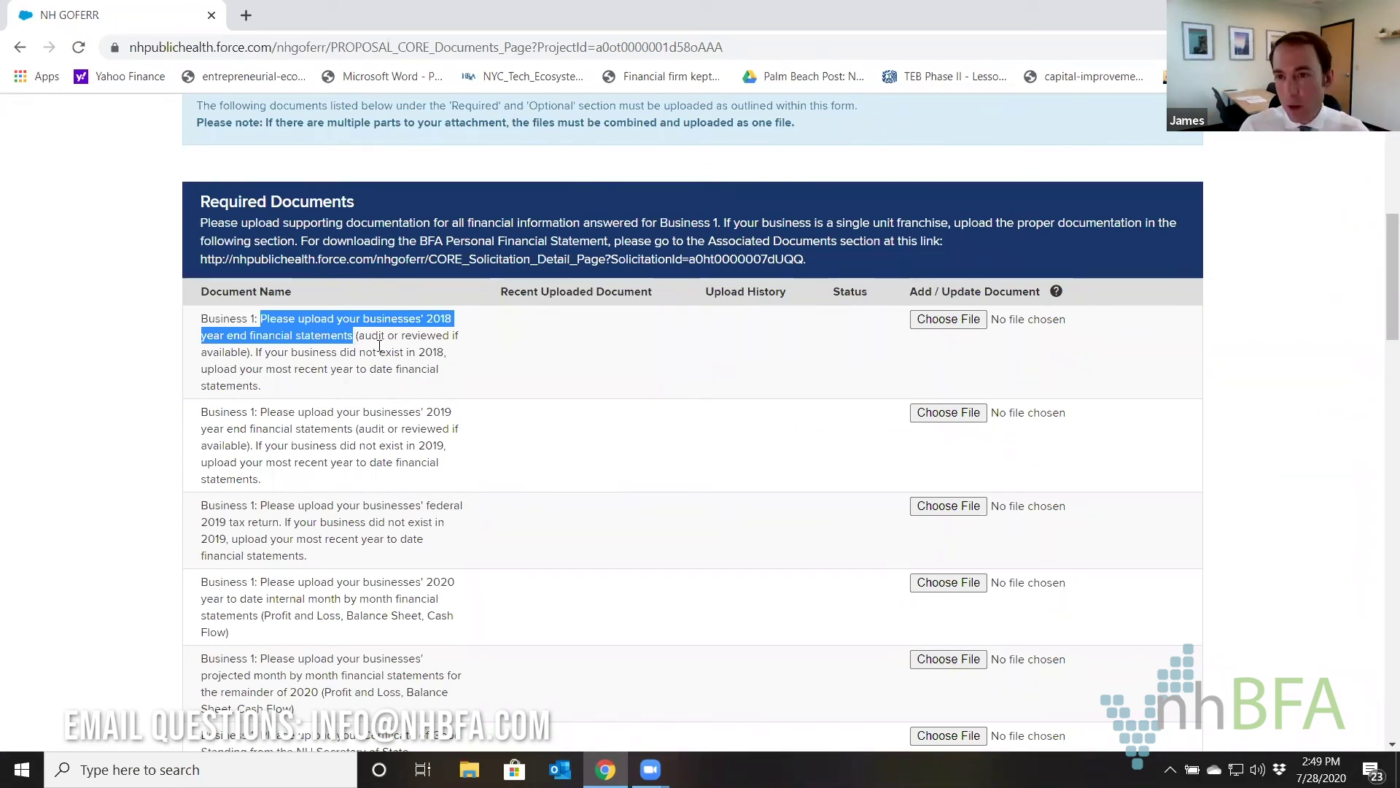
pyautogui.click(331, 336)
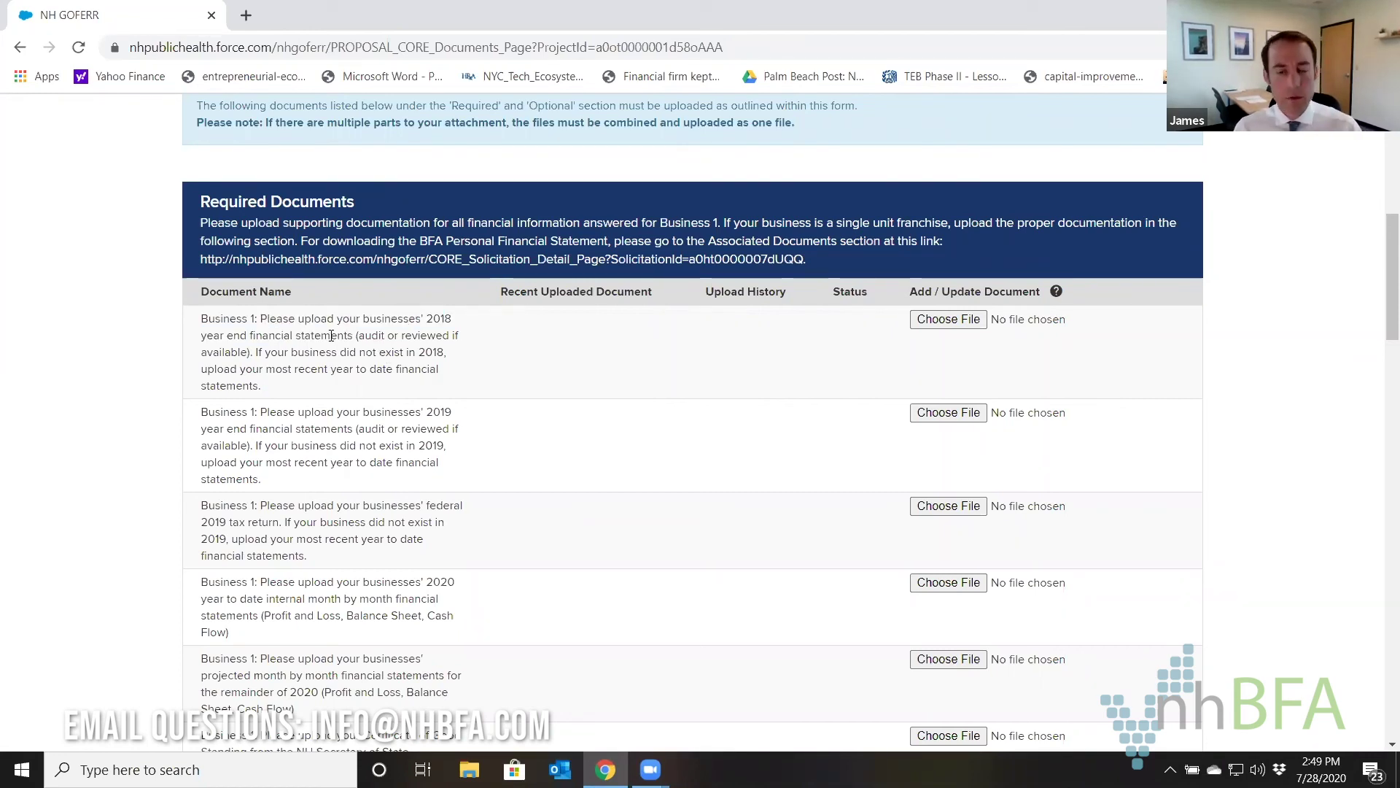
pyautogui.moveTo(258, 349); pyautogui.dragTo(269, 384)
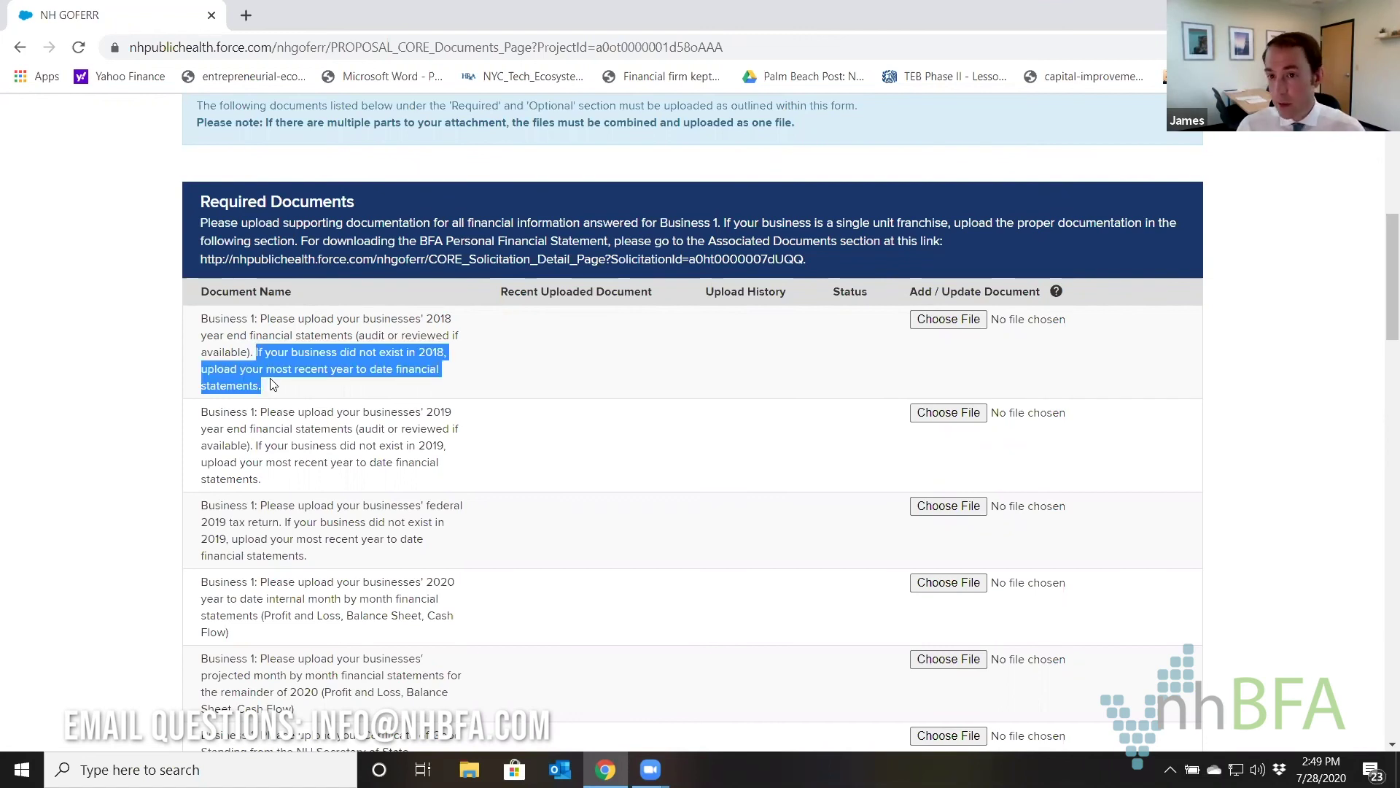
pyautogui.click(419, 367)
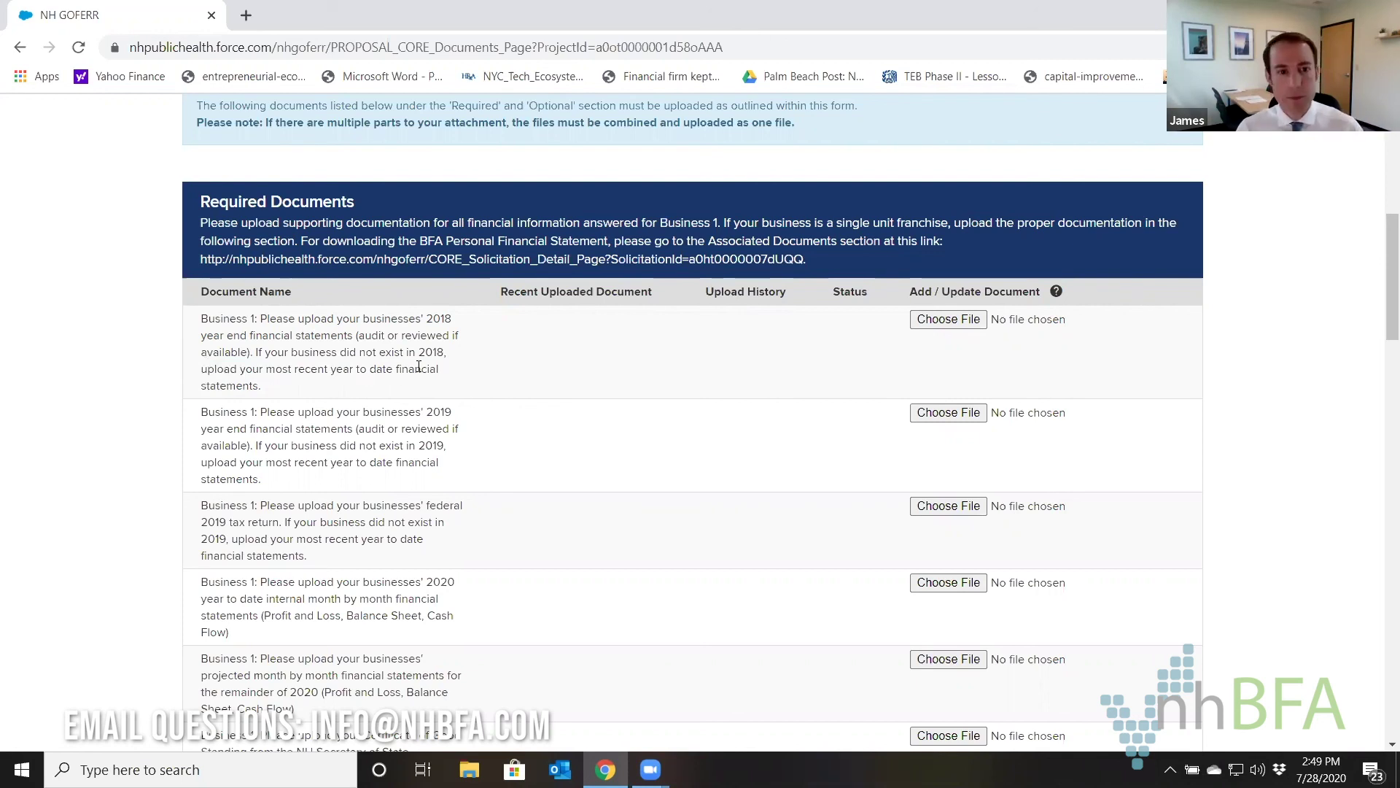
pyautogui.scroll(-1, 452, 364)
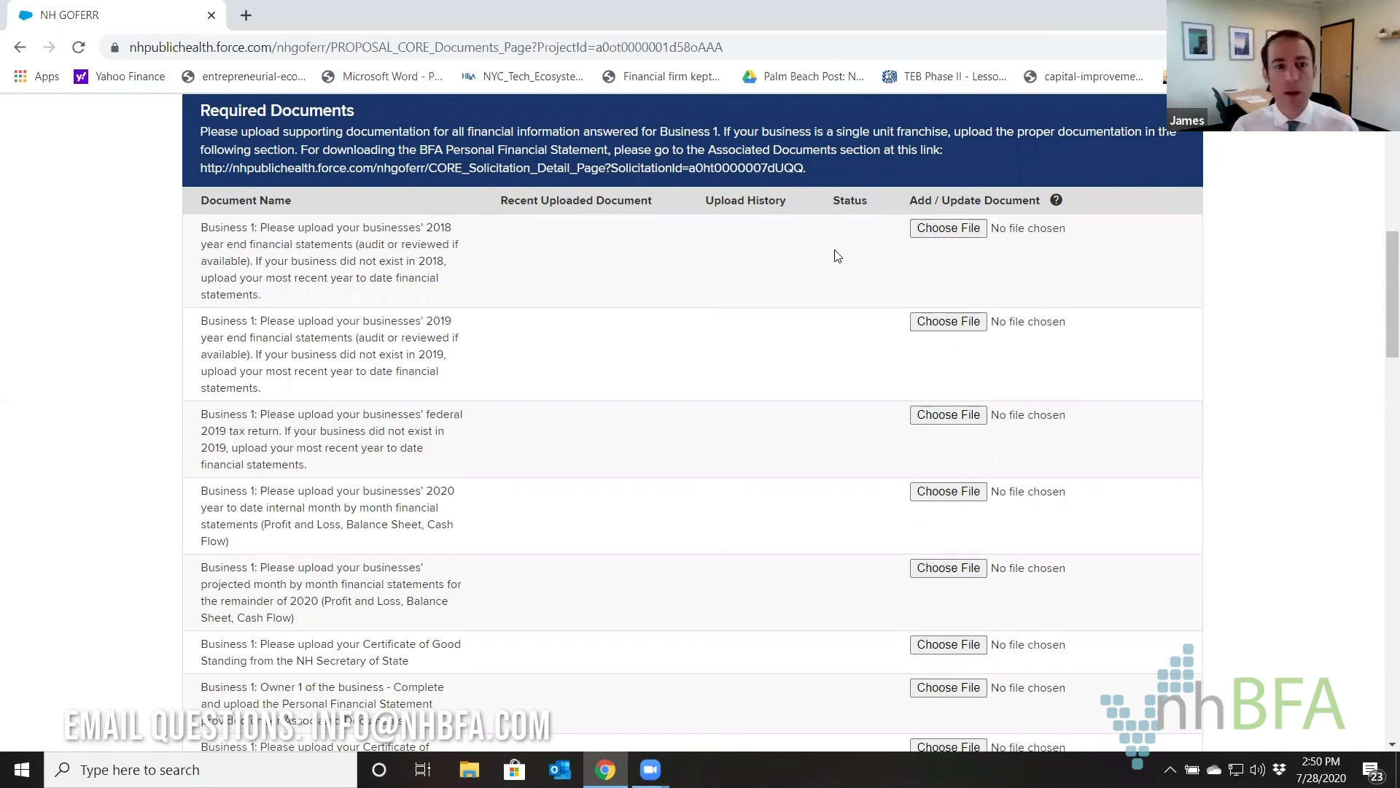
# Choose Capture1.JPG for the 2018 statements row, then again for the 2019 statements row.
pyautogui.click(929, 230)
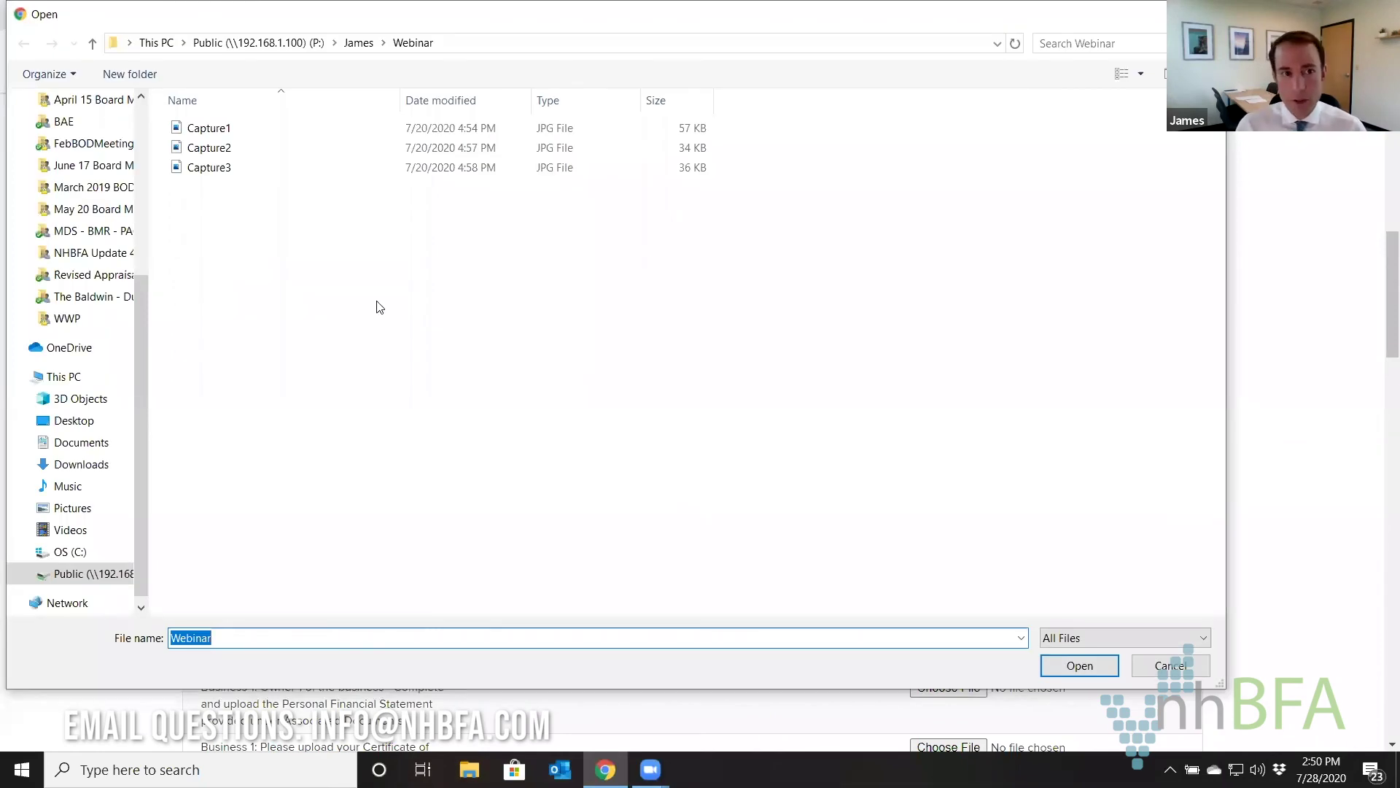
pyautogui.click(224, 129)
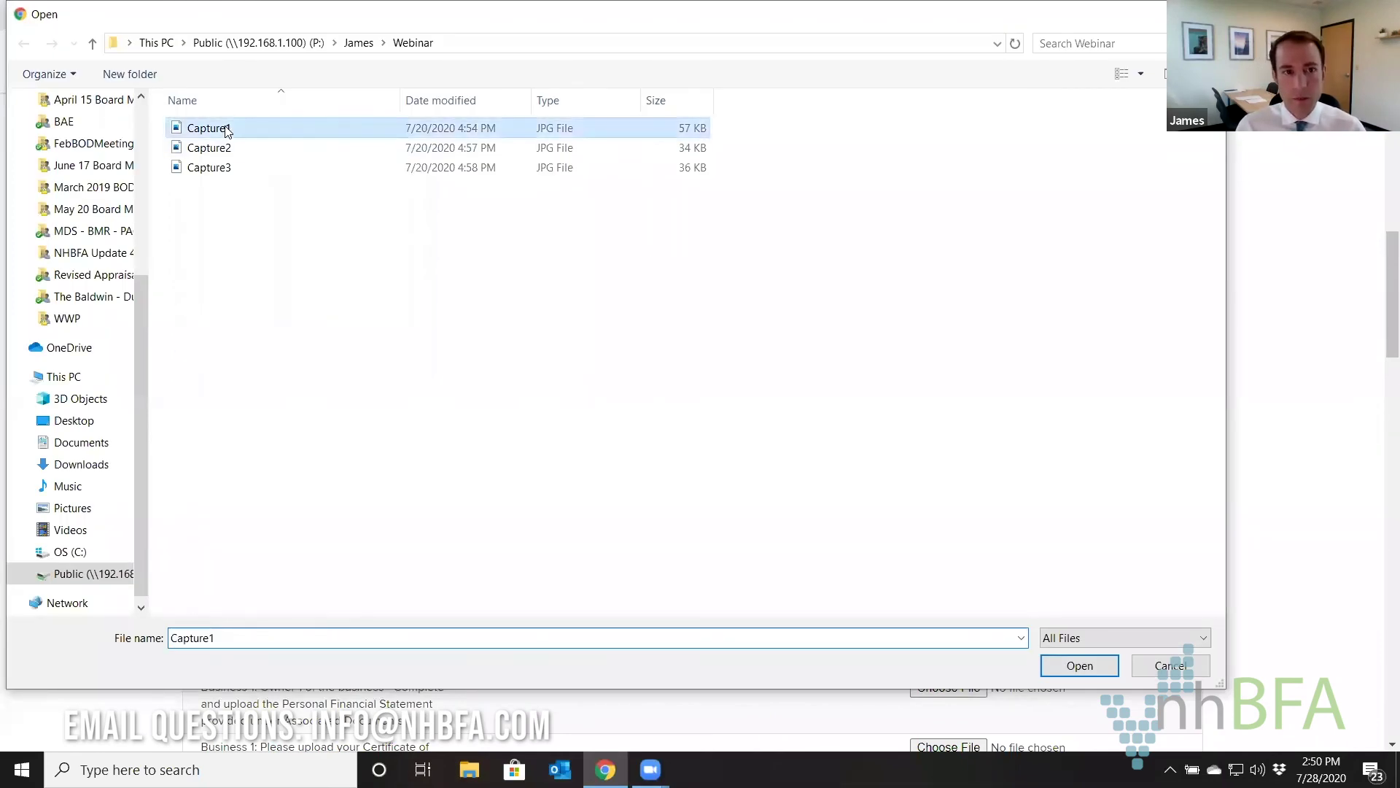
pyautogui.press('Return')
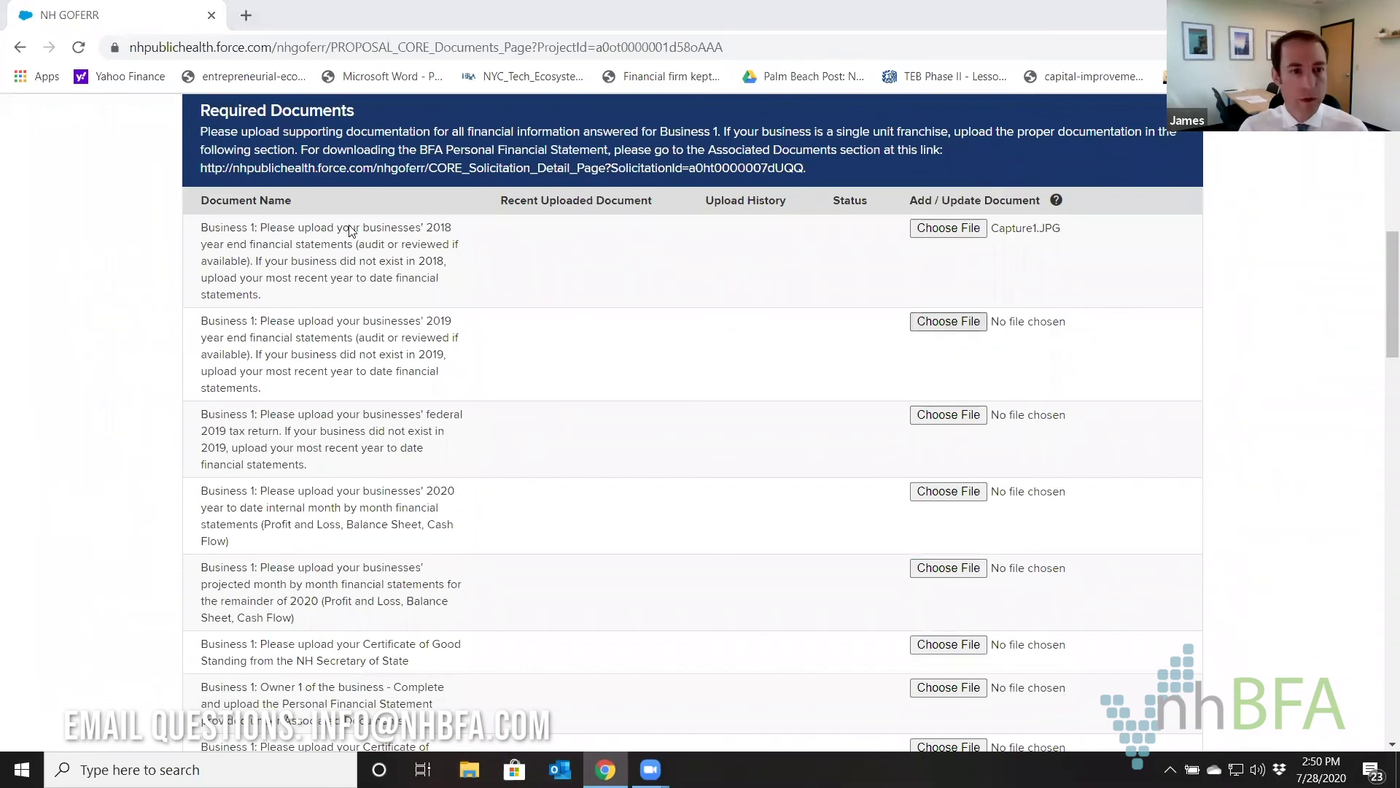
pyautogui.press('Return')
pyautogui.click(214, 131)
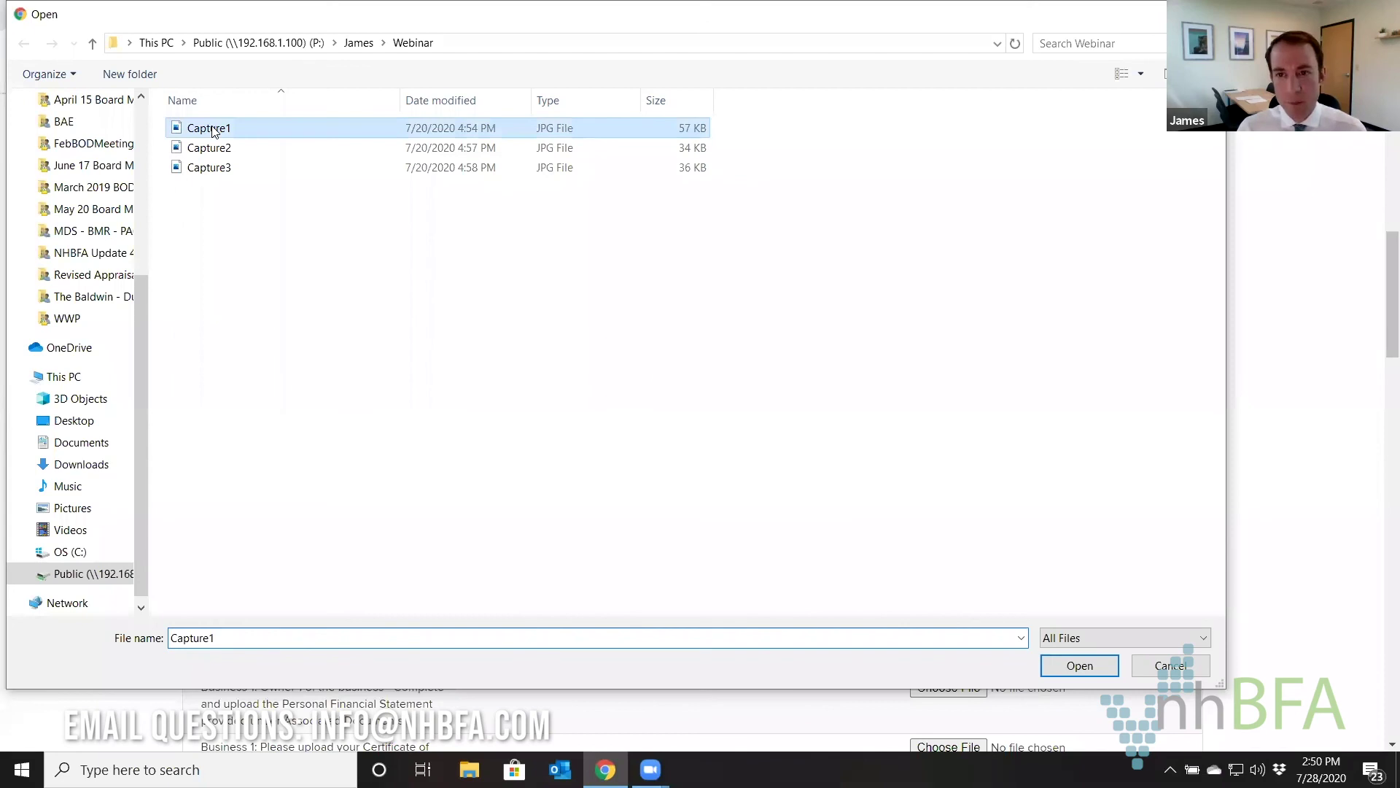
pyautogui.press('Return')
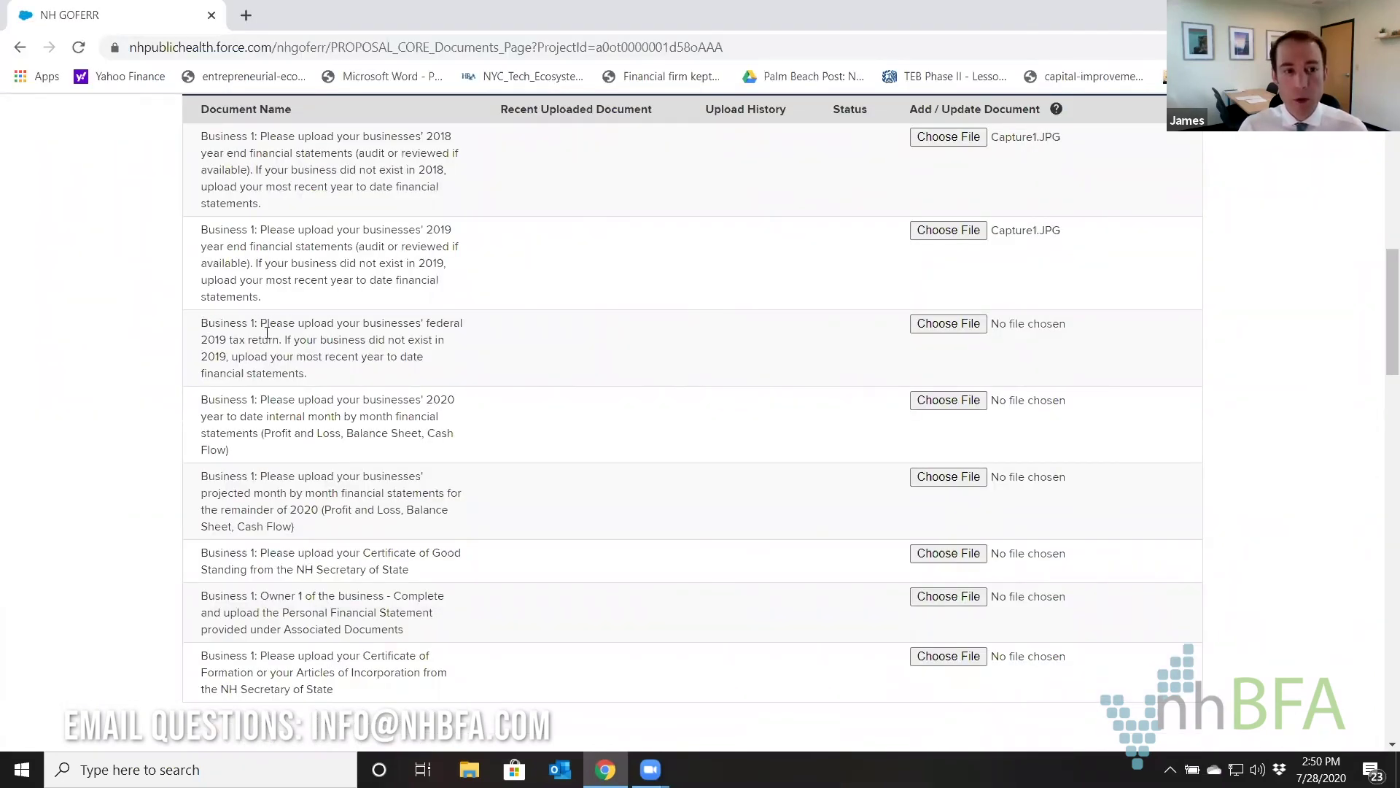
# Highlight the federal 2019 tax return requirement and attach Capture1.JPG to that row.
pyautogui.moveTo(202, 323); pyautogui.dragTo(281, 339)
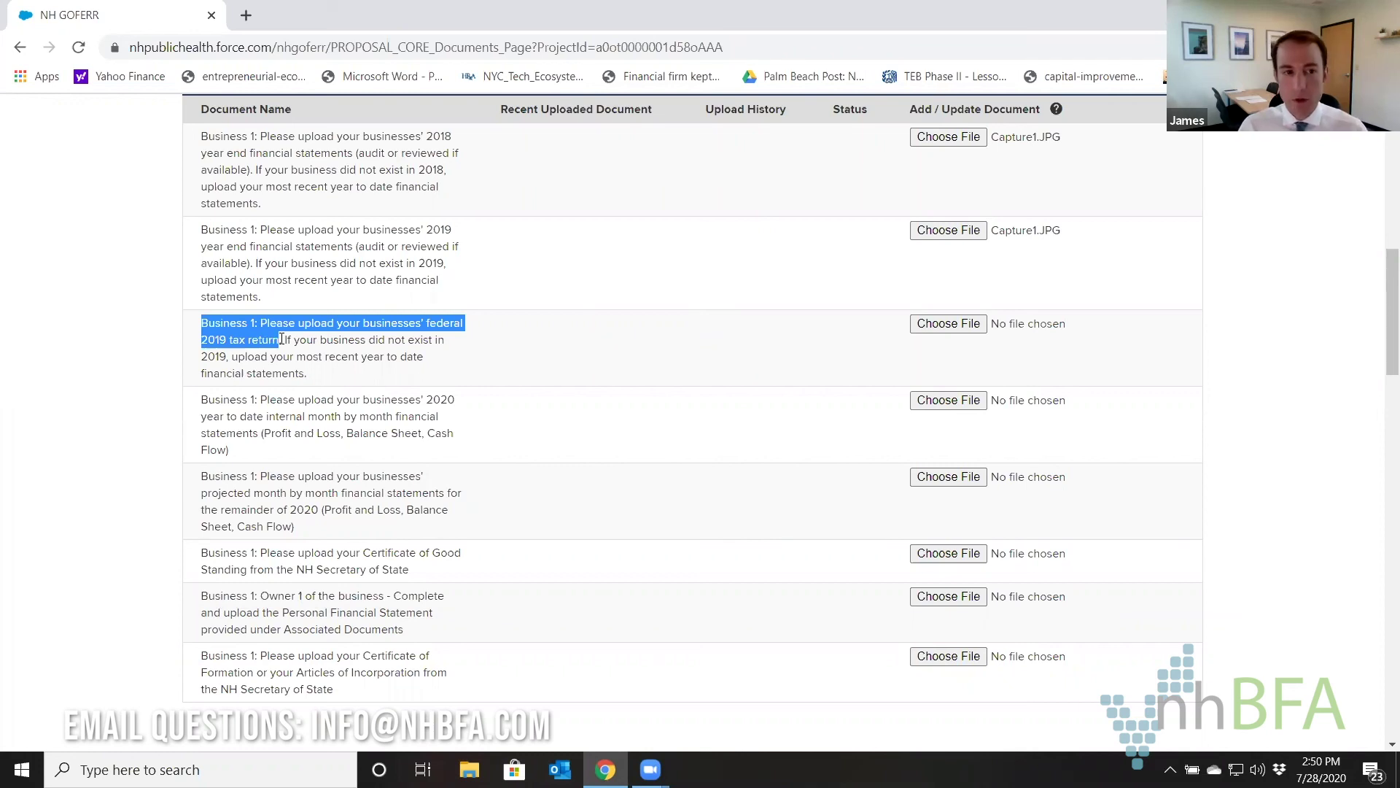
pyautogui.keyDown('shift'); pyautogui.click(349, 372); pyautogui.keyUp('shift')
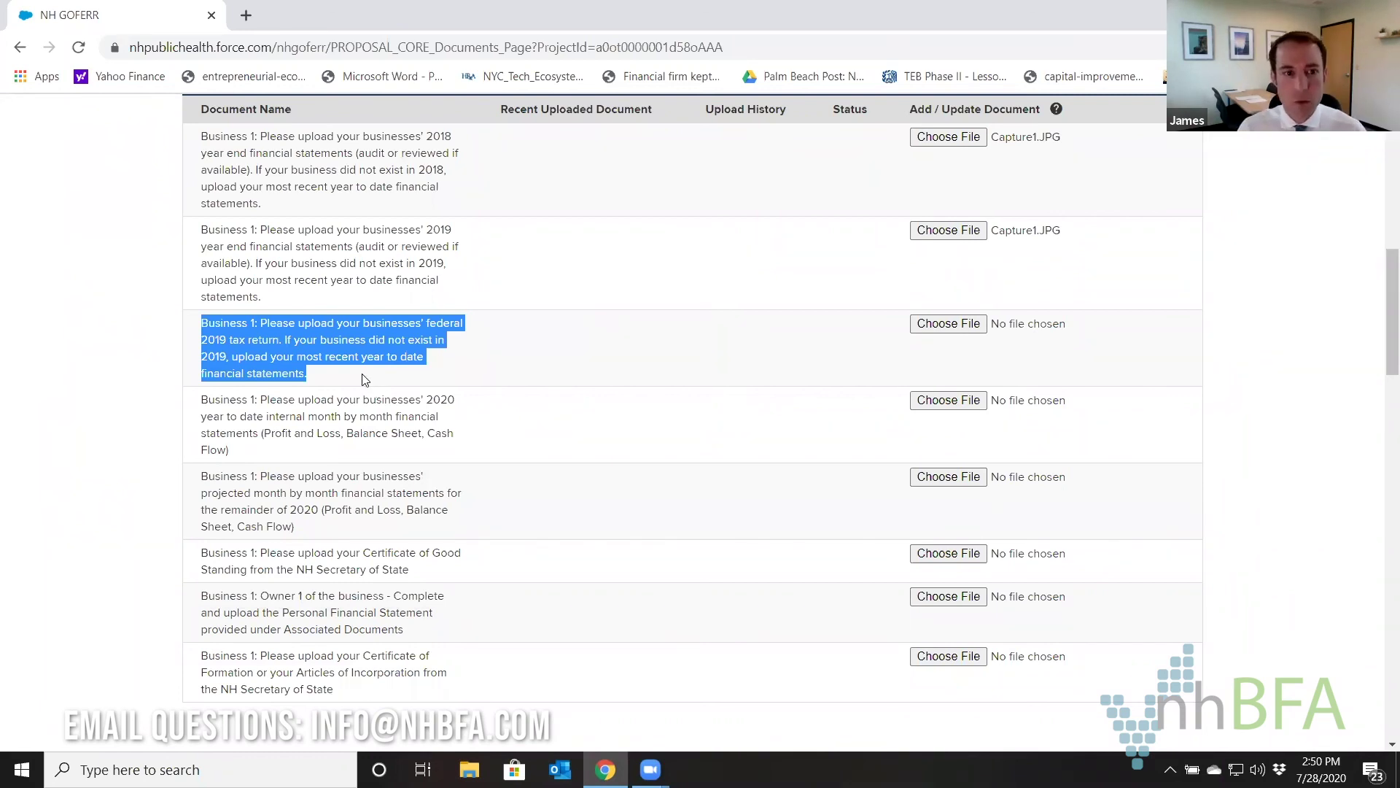
pyautogui.click(721, 360)
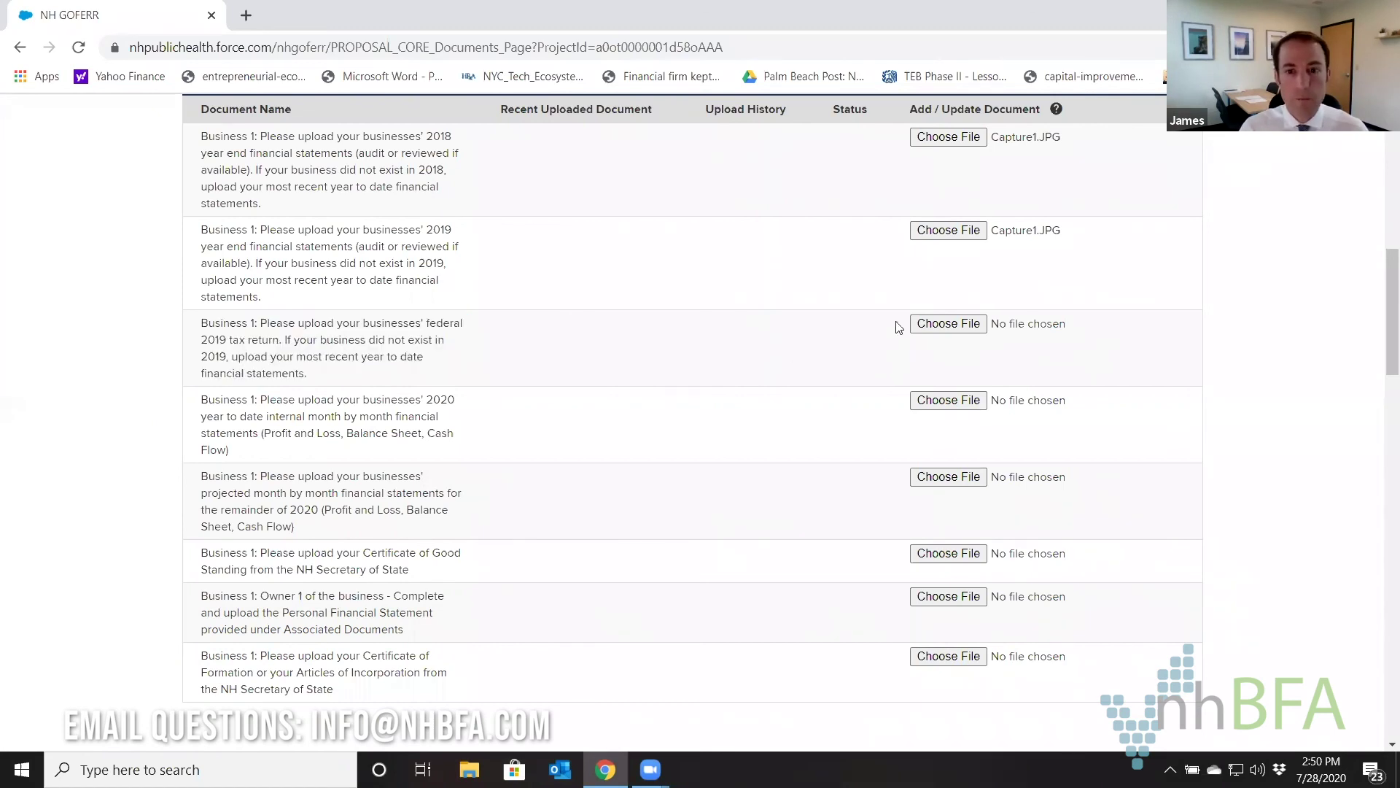
pyautogui.click(927, 323)
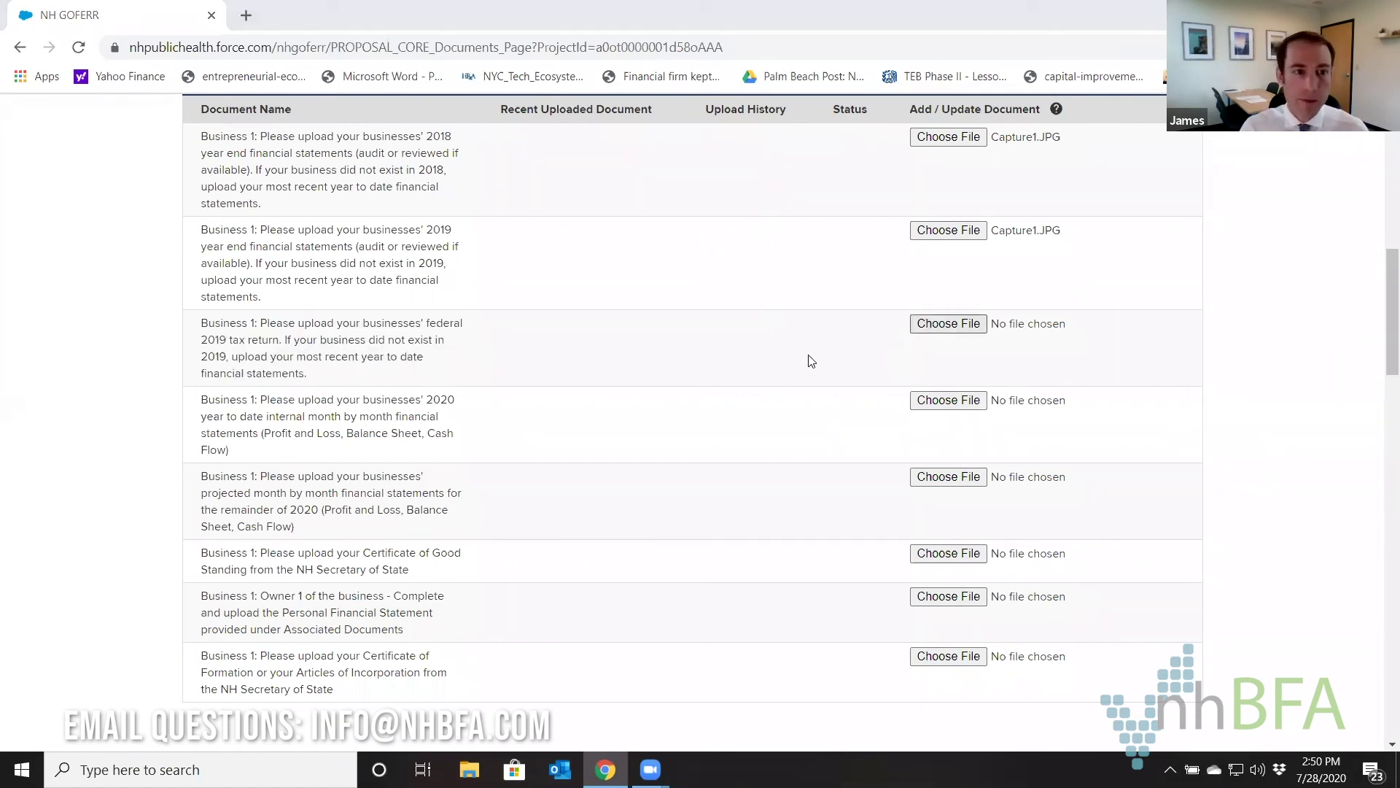
pyautogui.doubleClick(230, 128)
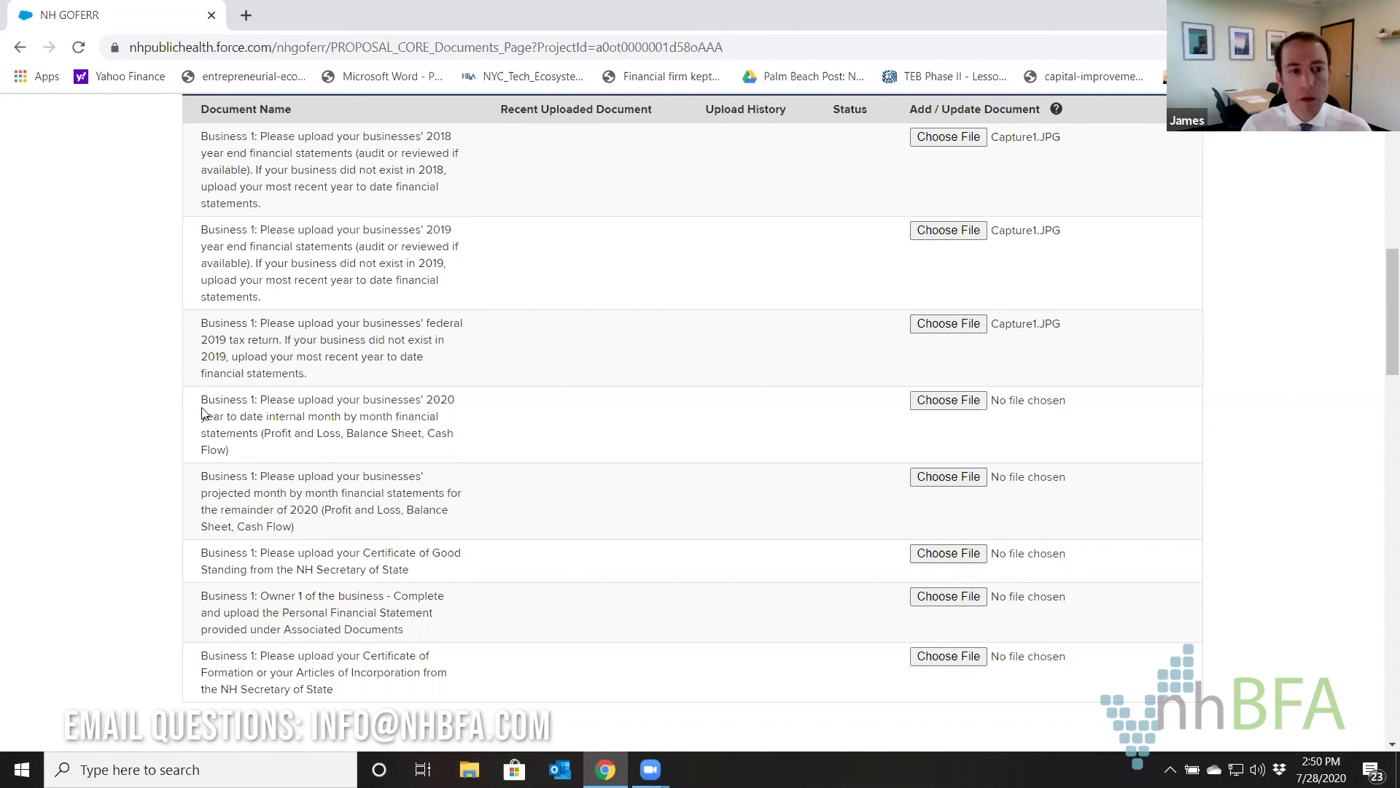
# Highlight the 2020 year-to-date financial statements description.
pyautogui.moveTo(208, 401); pyautogui.dragTo(257, 456)
pyautogui.click(250, 452)
pyautogui.click(206, 399)
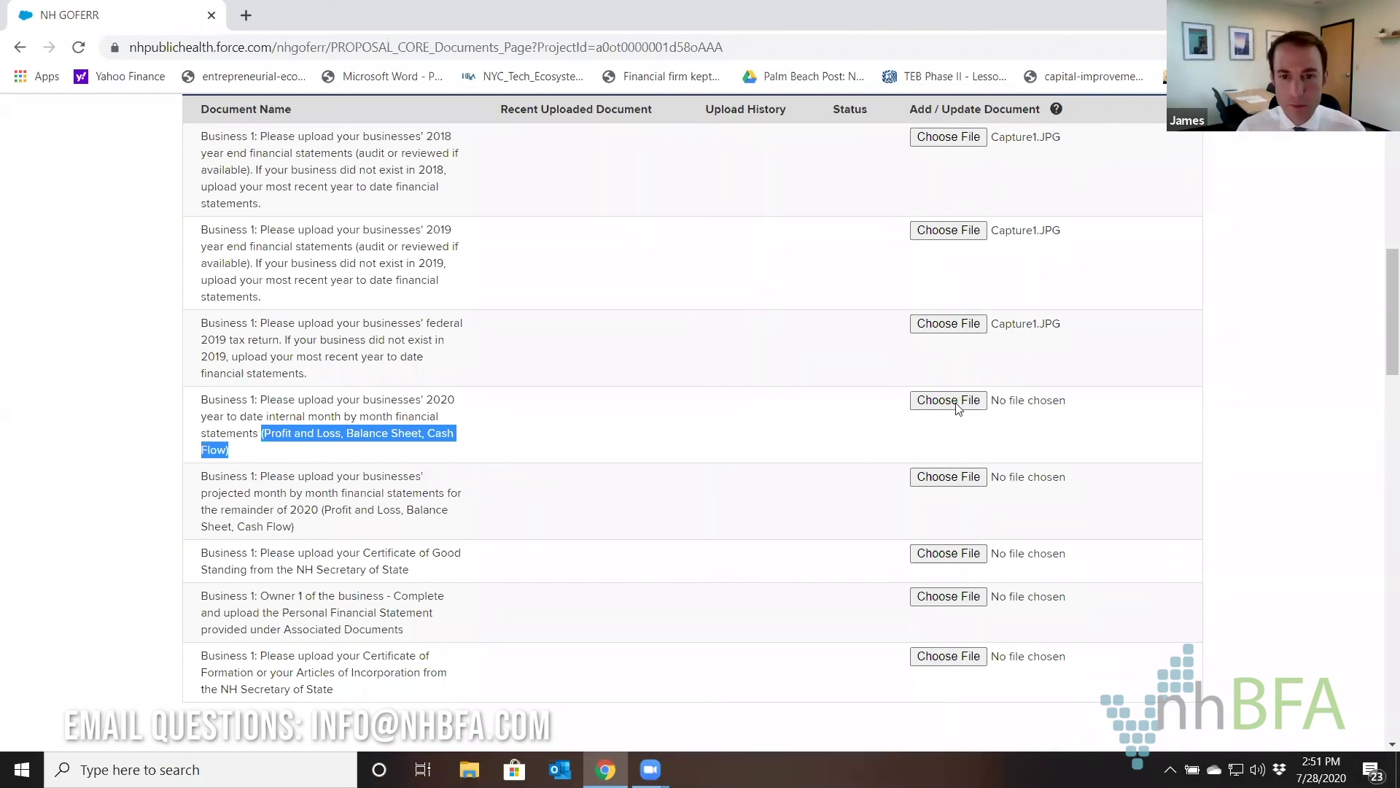
# Attach Capture1.JPG to the 2020 year-to-date row and the projected remainder-of-2020 statements row.
pyautogui.click(926, 403)
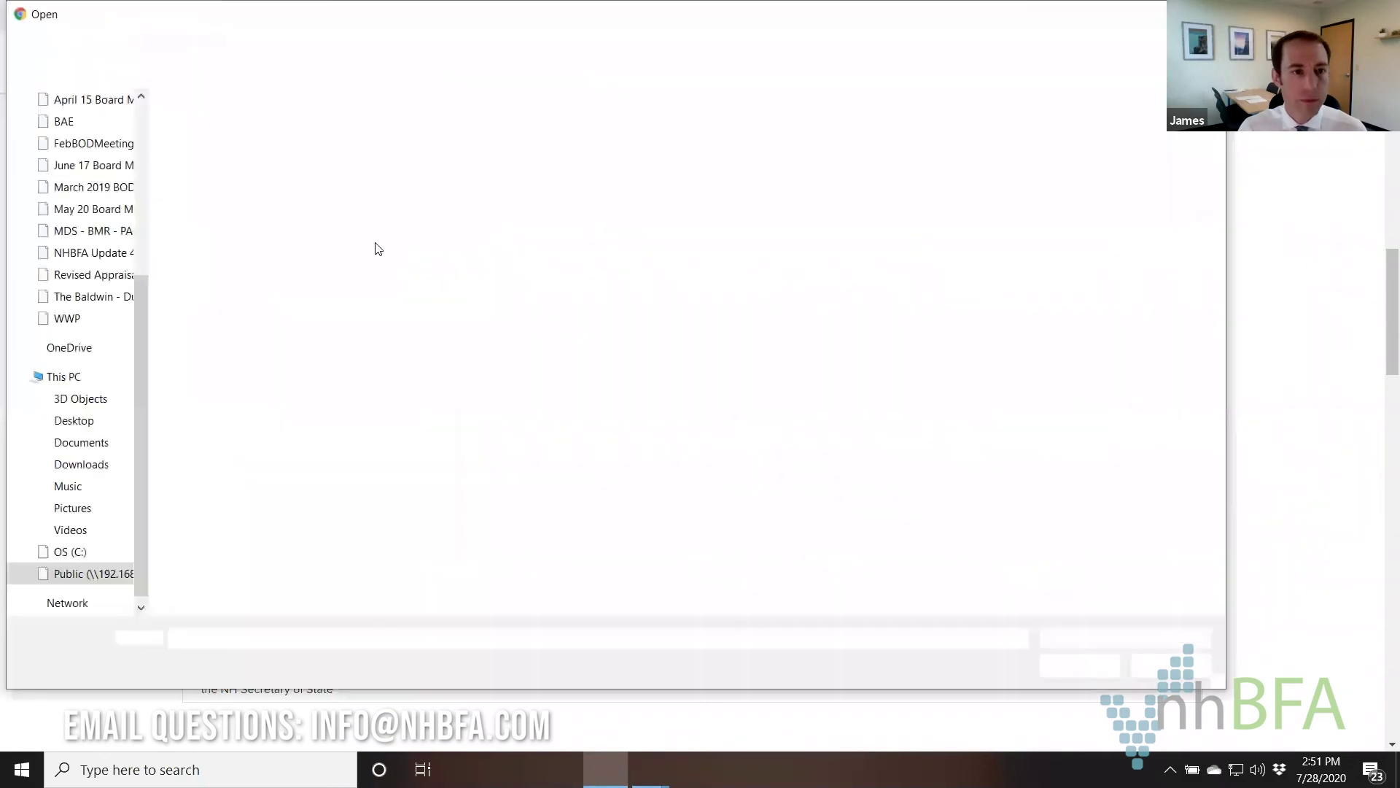
pyautogui.doubleClick(226, 131)
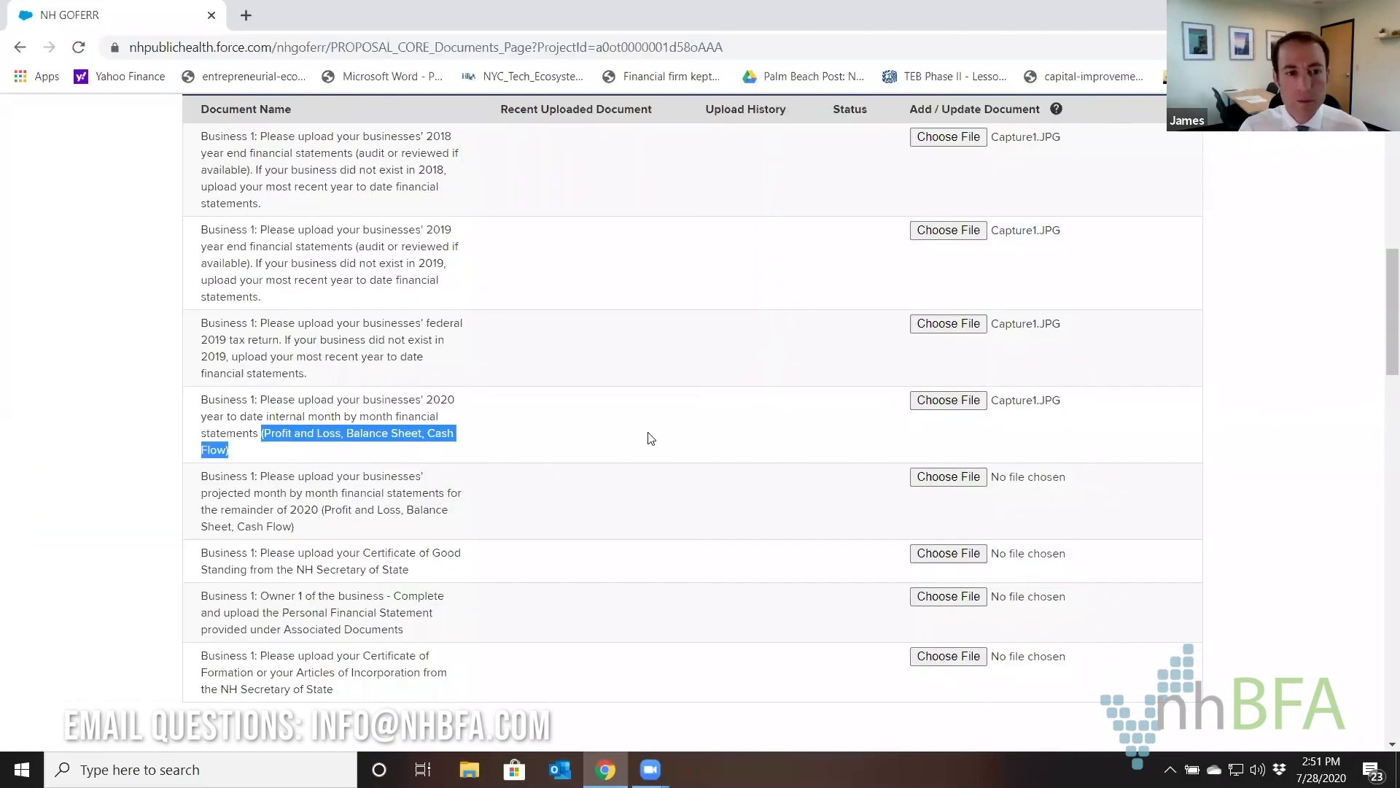
pyautogui.moveTo(314, 526); pyautogui.dragTo(208, 477)
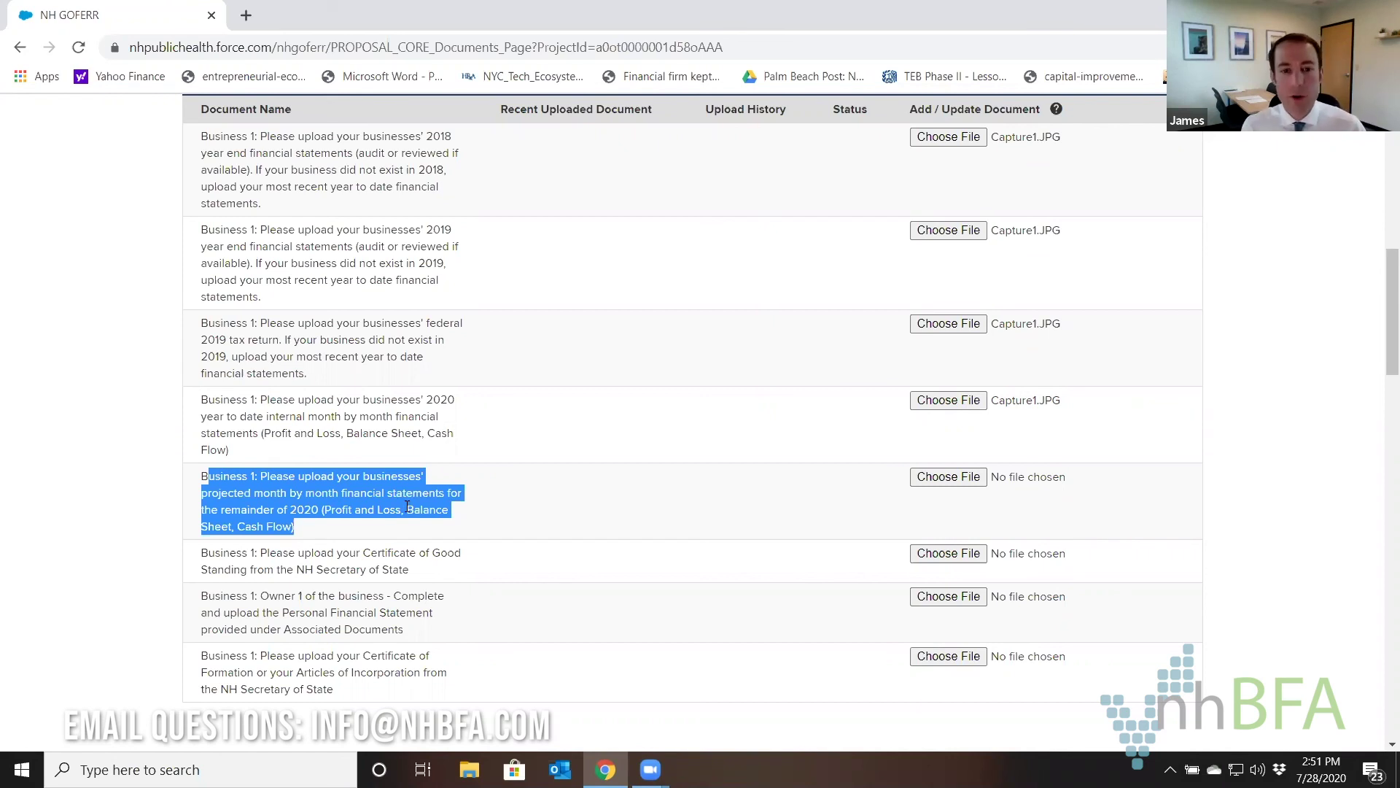
pyautogui.click(831, 483)
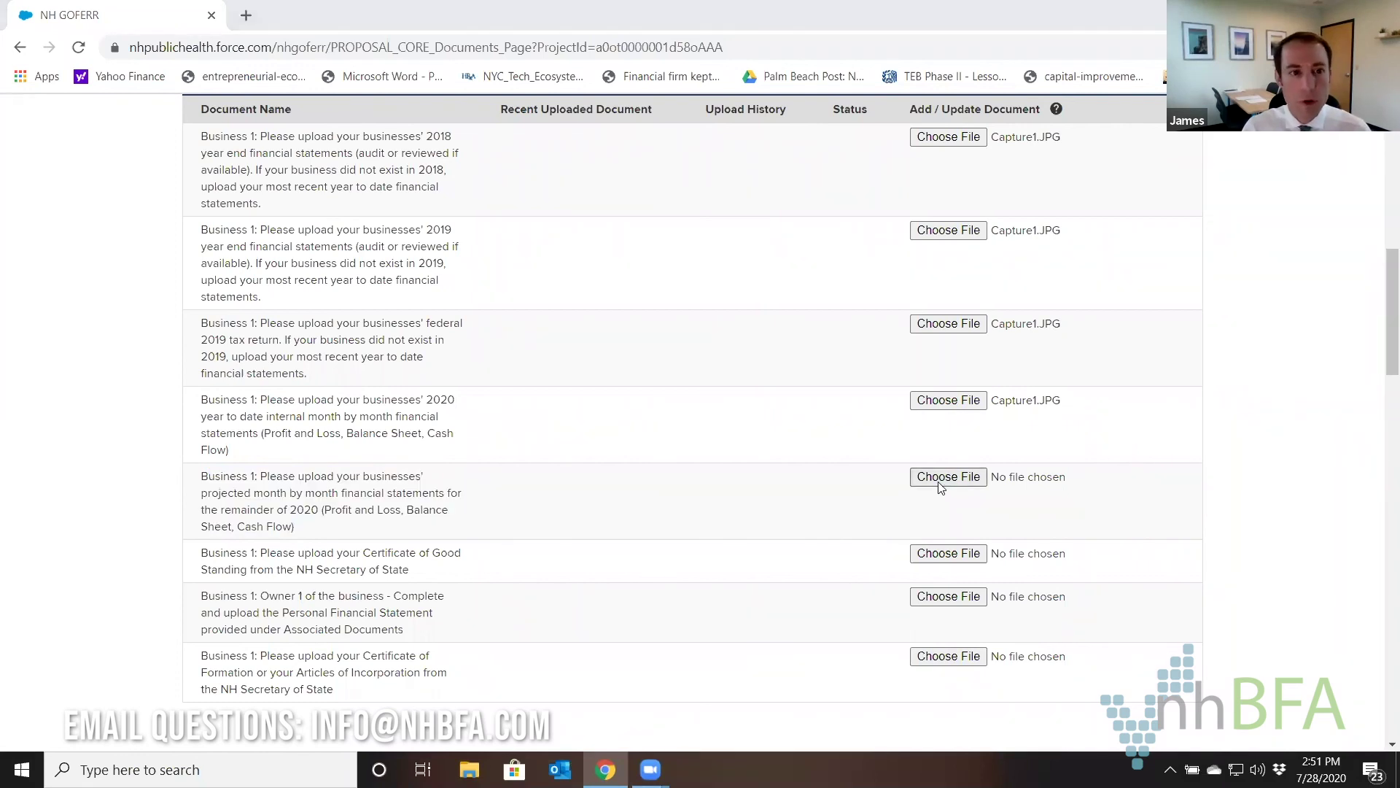
pyautogui.click(939, 481)
pyautogui.doubleClick(207, 125)
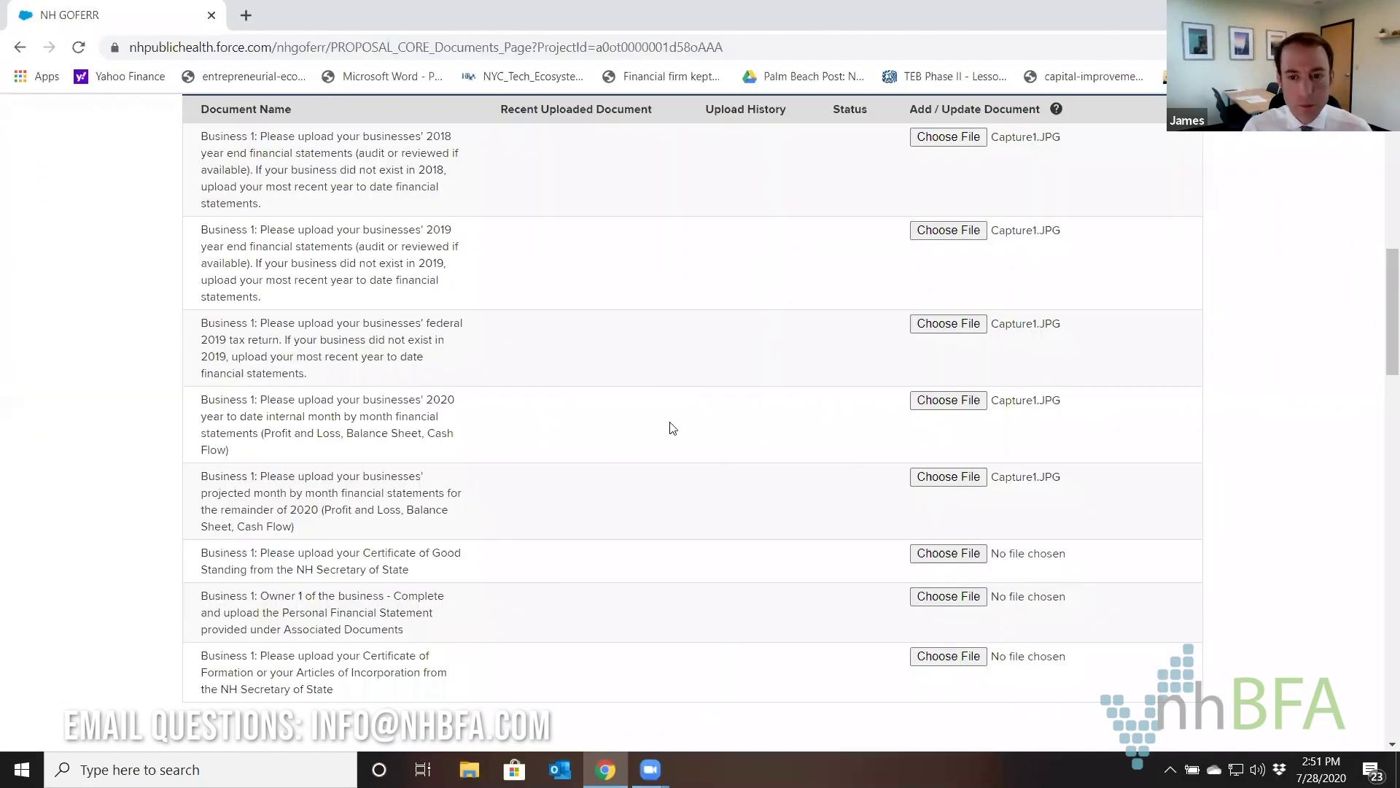
# Attach Capture1.JPG to the NH Secretary of State Certificate of Good Standing row.
pyautogui.scroll(-1, 671, 392)
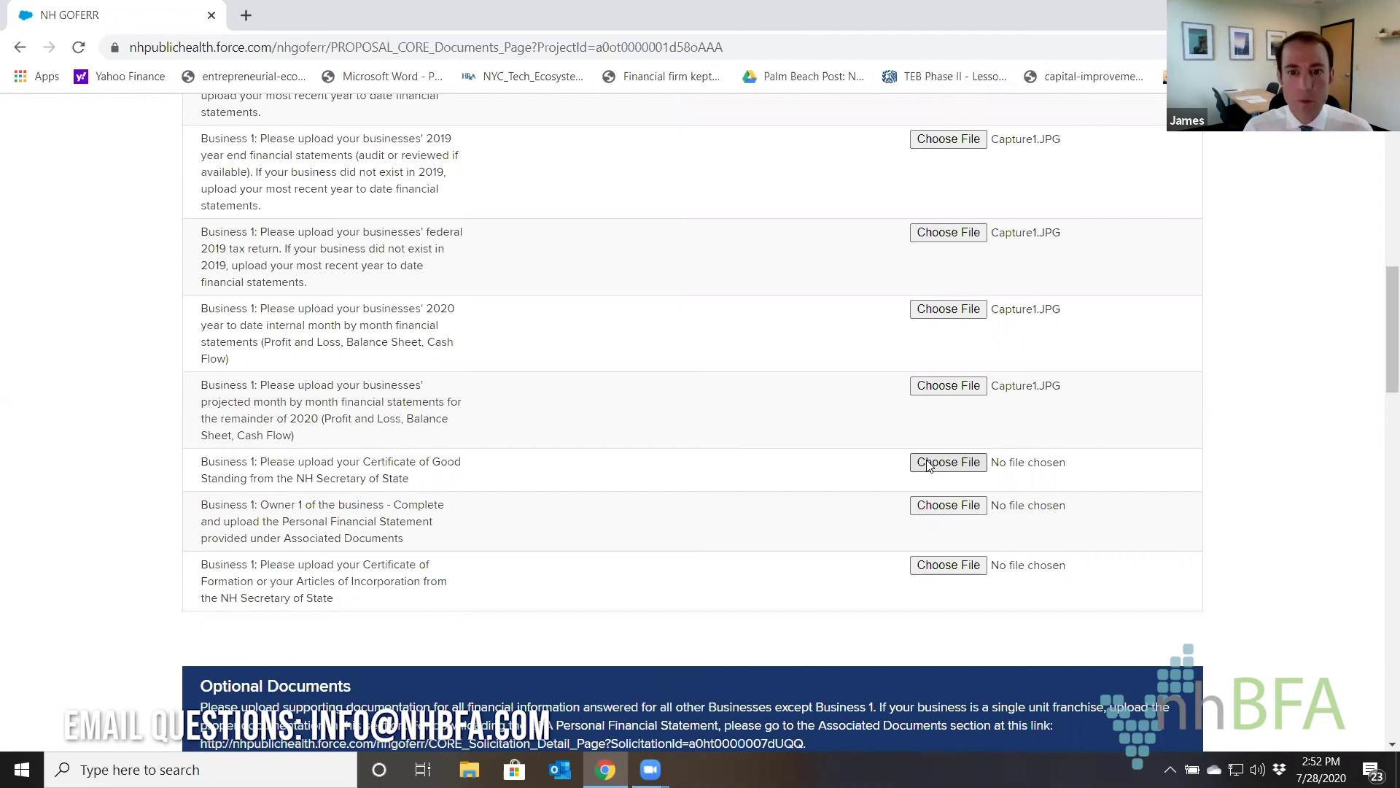
pyautogui.moveTo(278, 475); pyautogui.dragTo(196, 468)
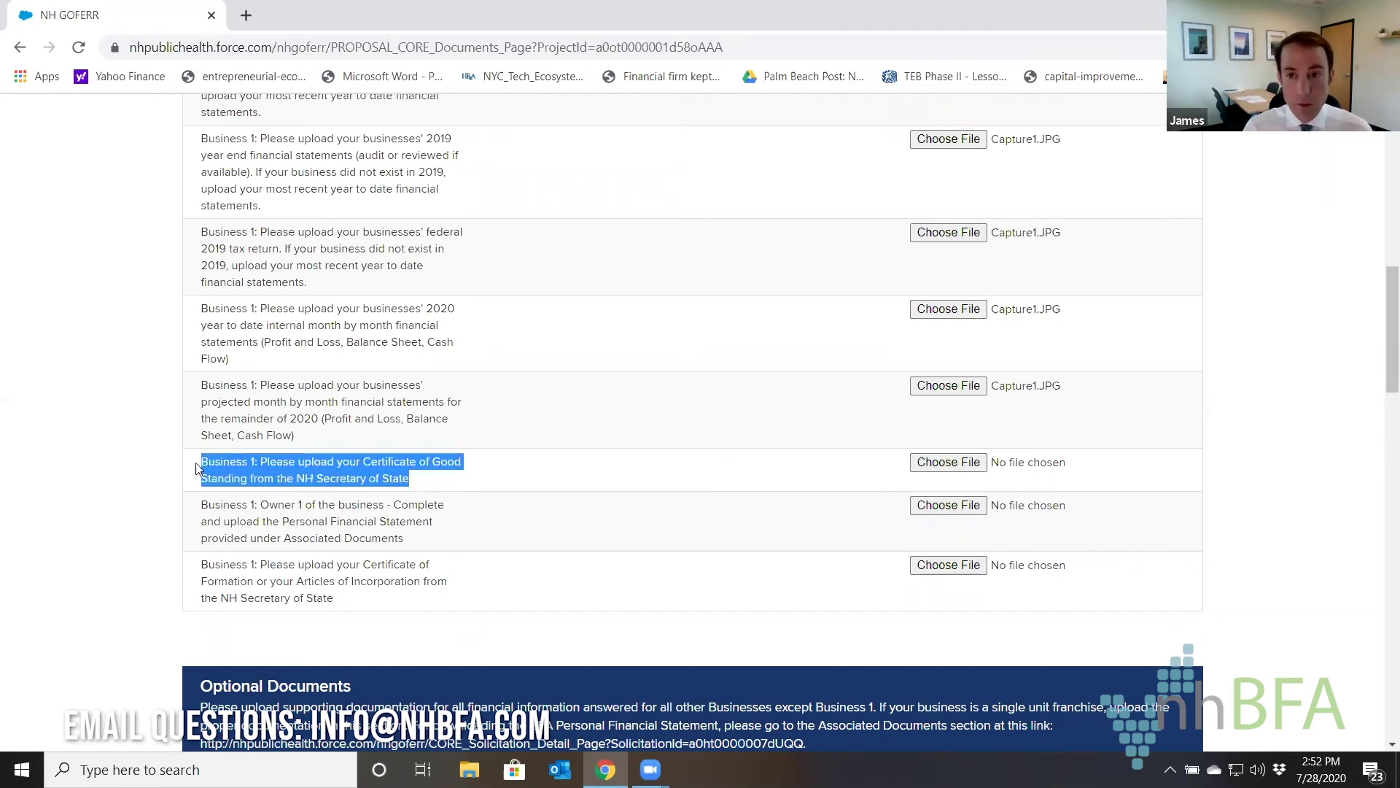
pyautogui.click(937, 462)
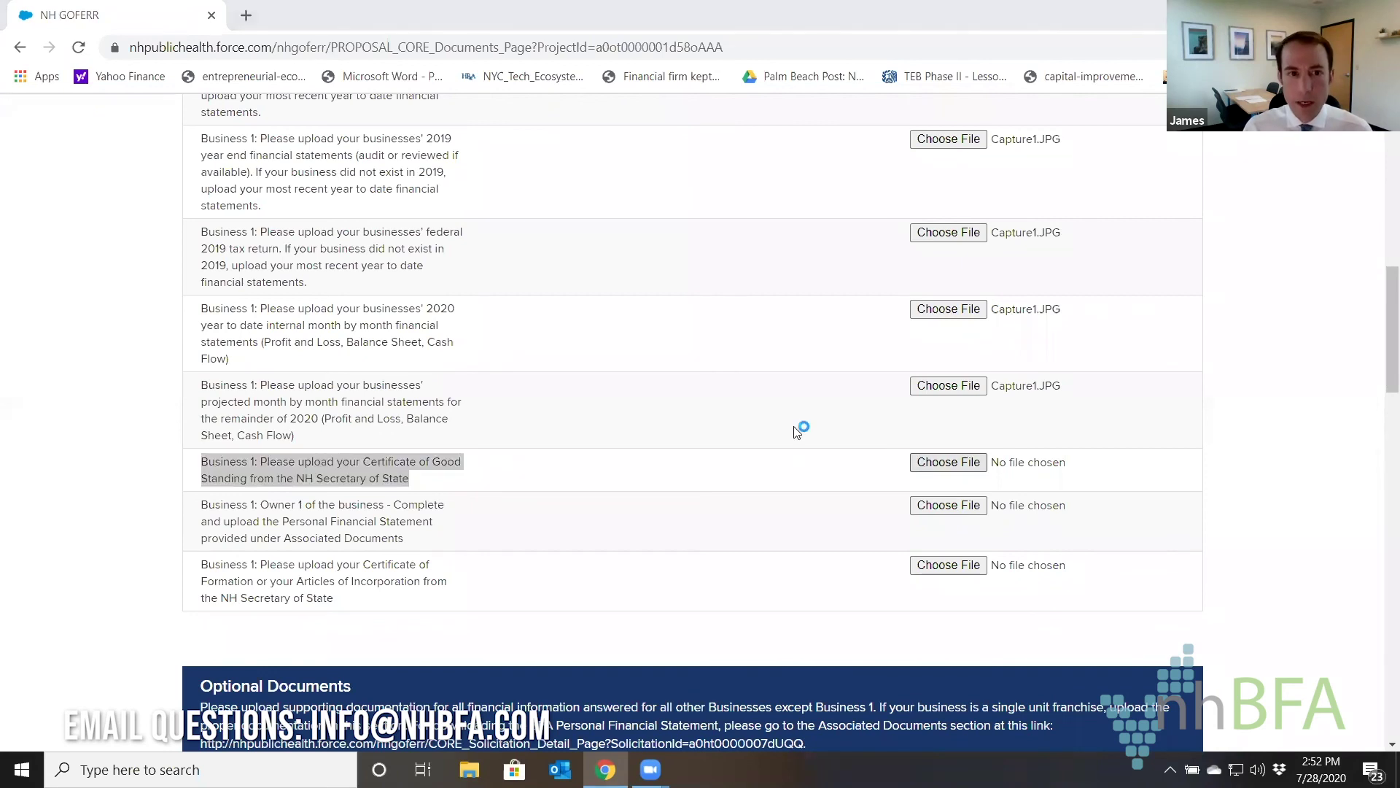
pyautogui.doubleClick(227, 133)
pyautogui.click(420, 482)
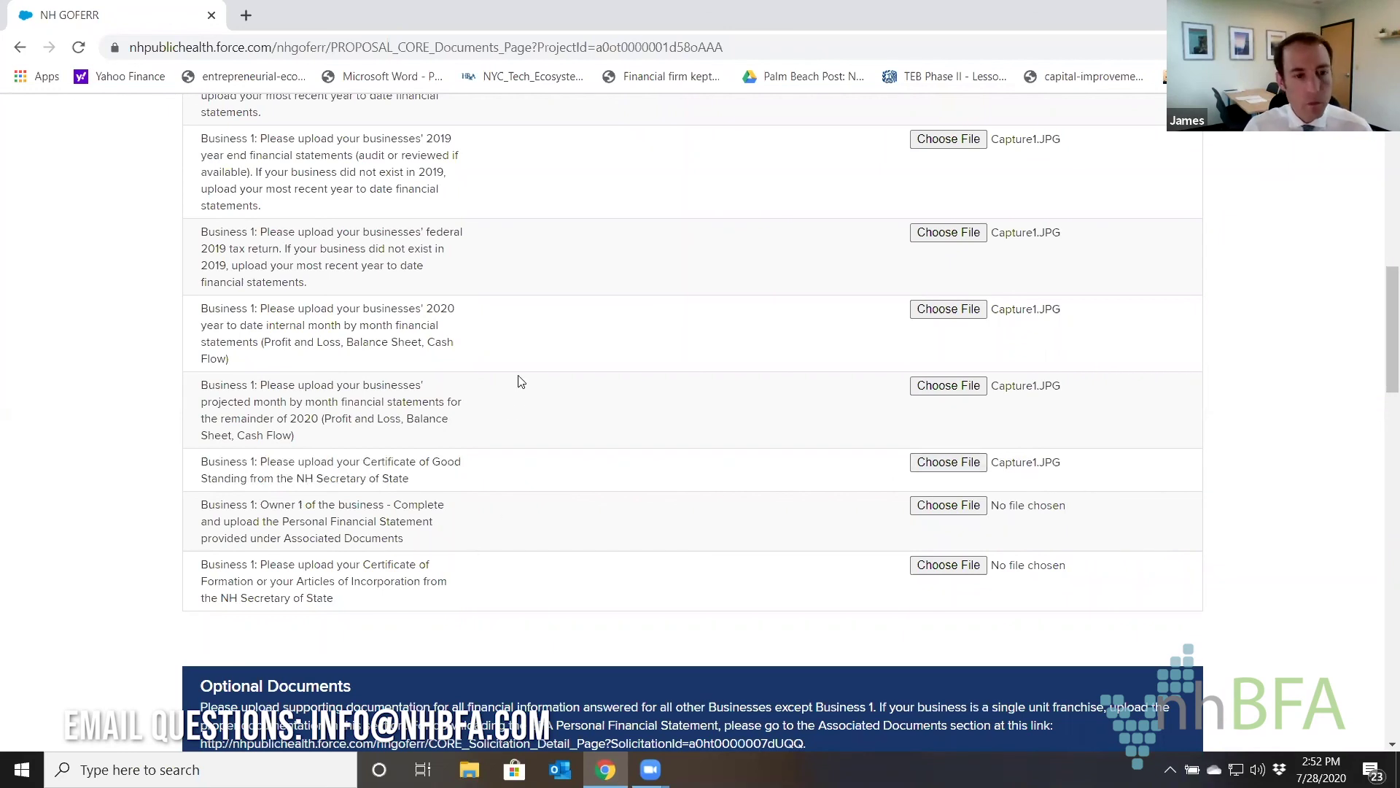
pyautogui.scroll(-1, 520, 381)
# Attach Capture1.JPG as the Owner 1 Personal Financial Statement.
pyautogui.moveTo(206, 417); pyautogui.dragTo(418, 456)
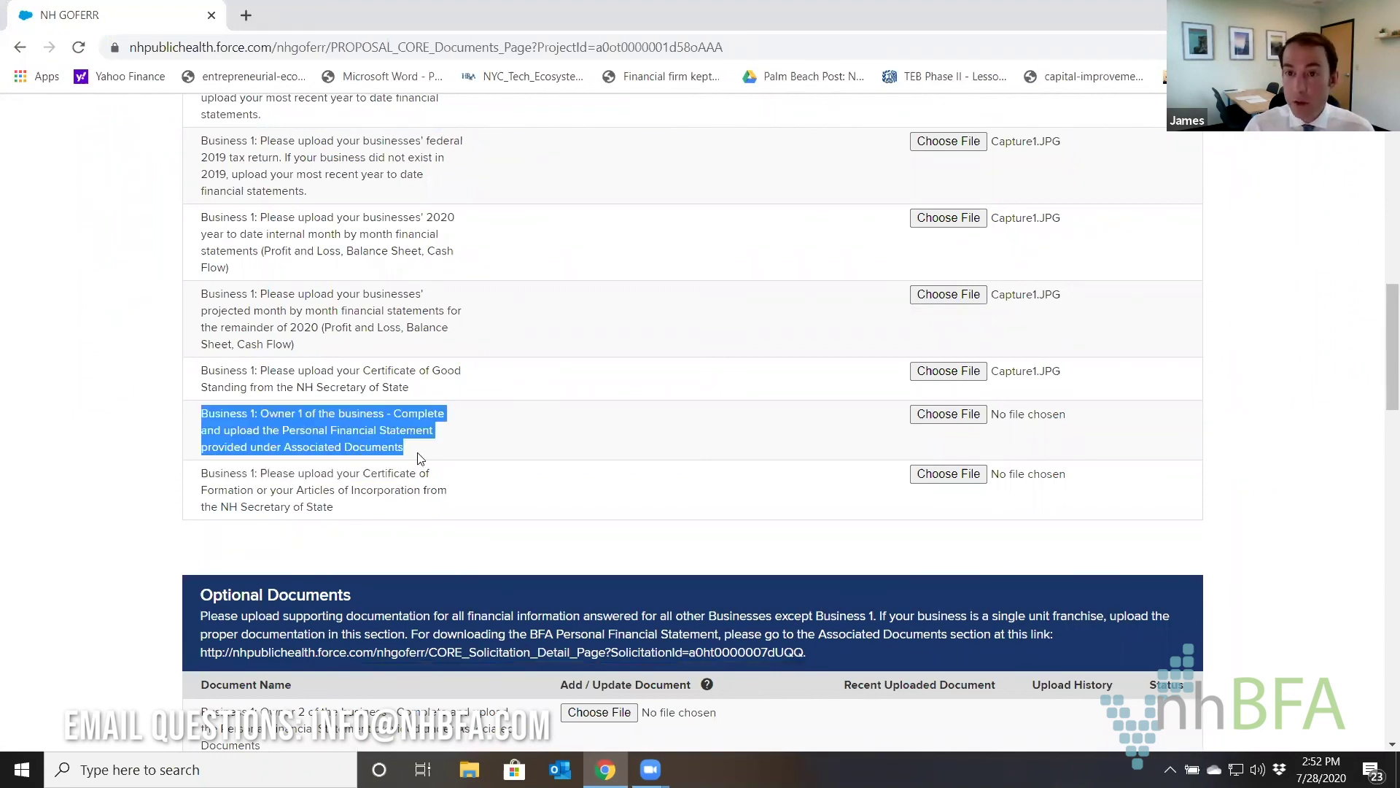
pyautogui.click(932, 423)
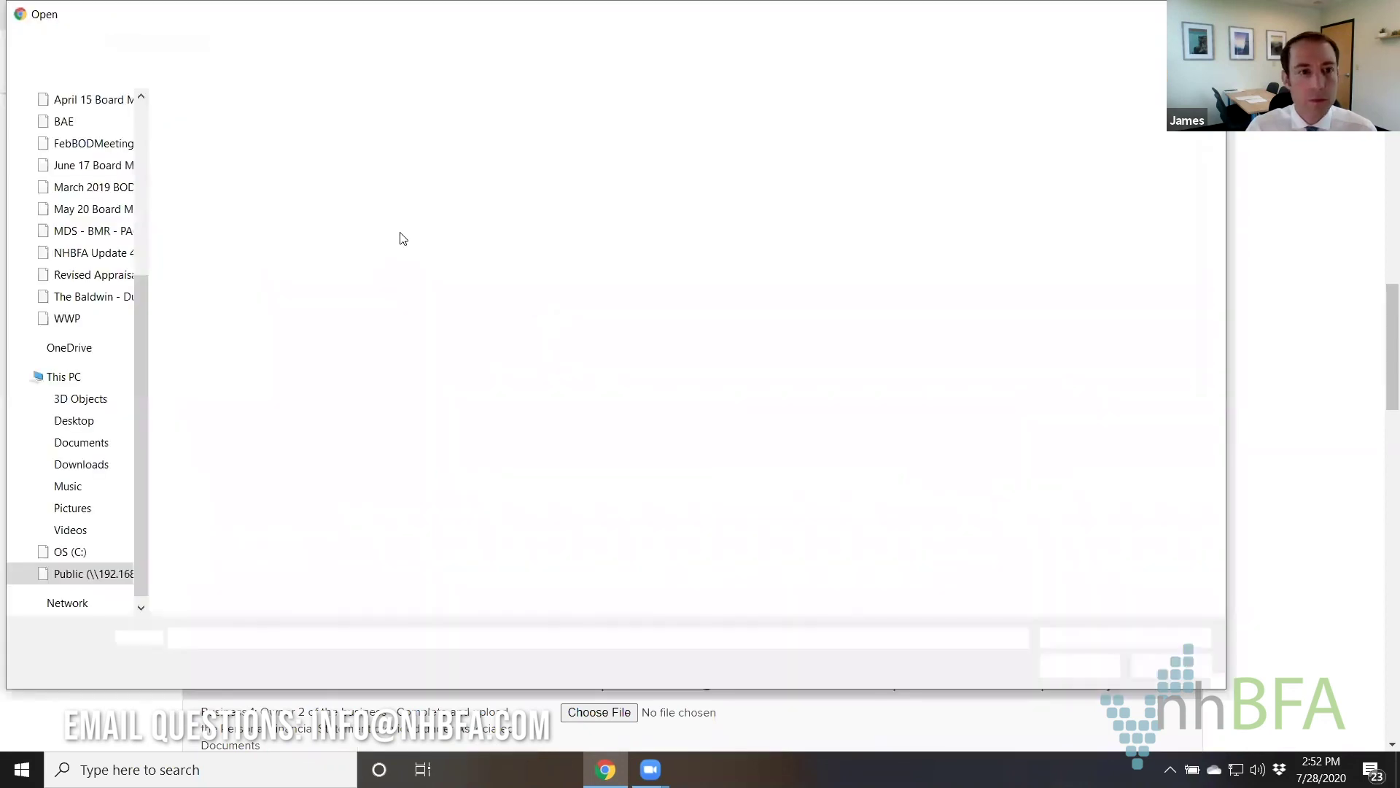
pyautogui.doubleClick(234, 131)
pyautogui.click(474, 493)
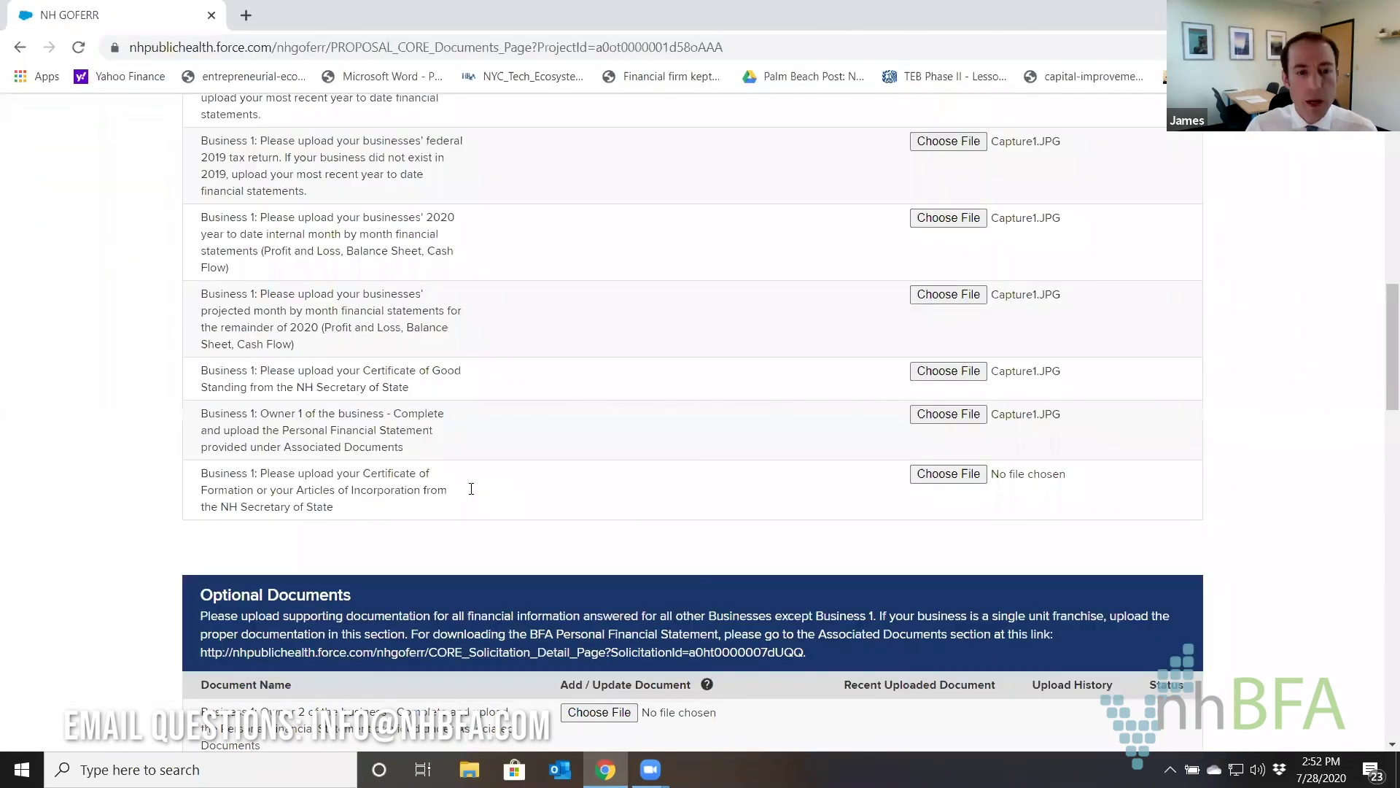
# Attach Capture1.JPG as the Certificate of Formation, then review the Optional Documents section.
pyautogui.moveTo(198, 476); pyautogui.dragTo(352, 518)
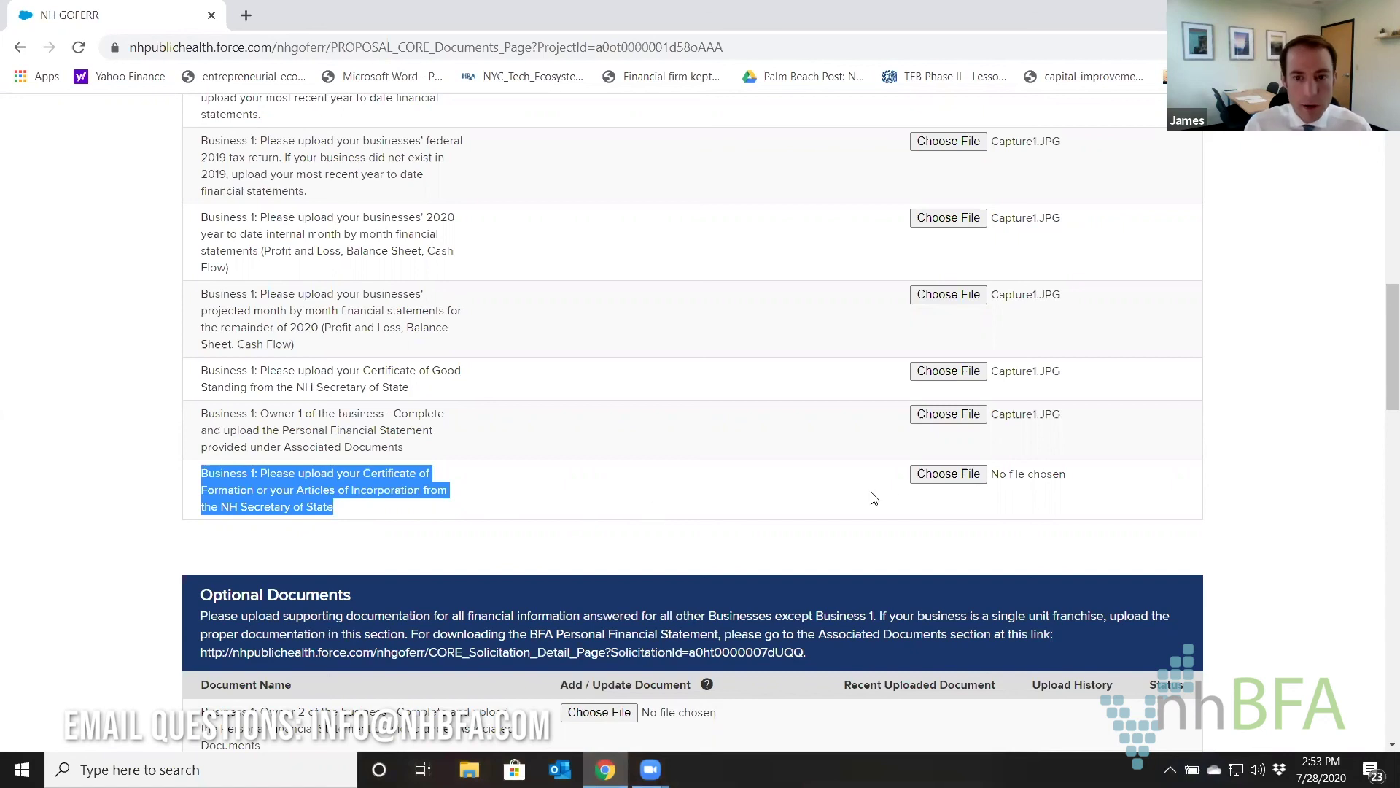
pyautogui.click(918, 476)
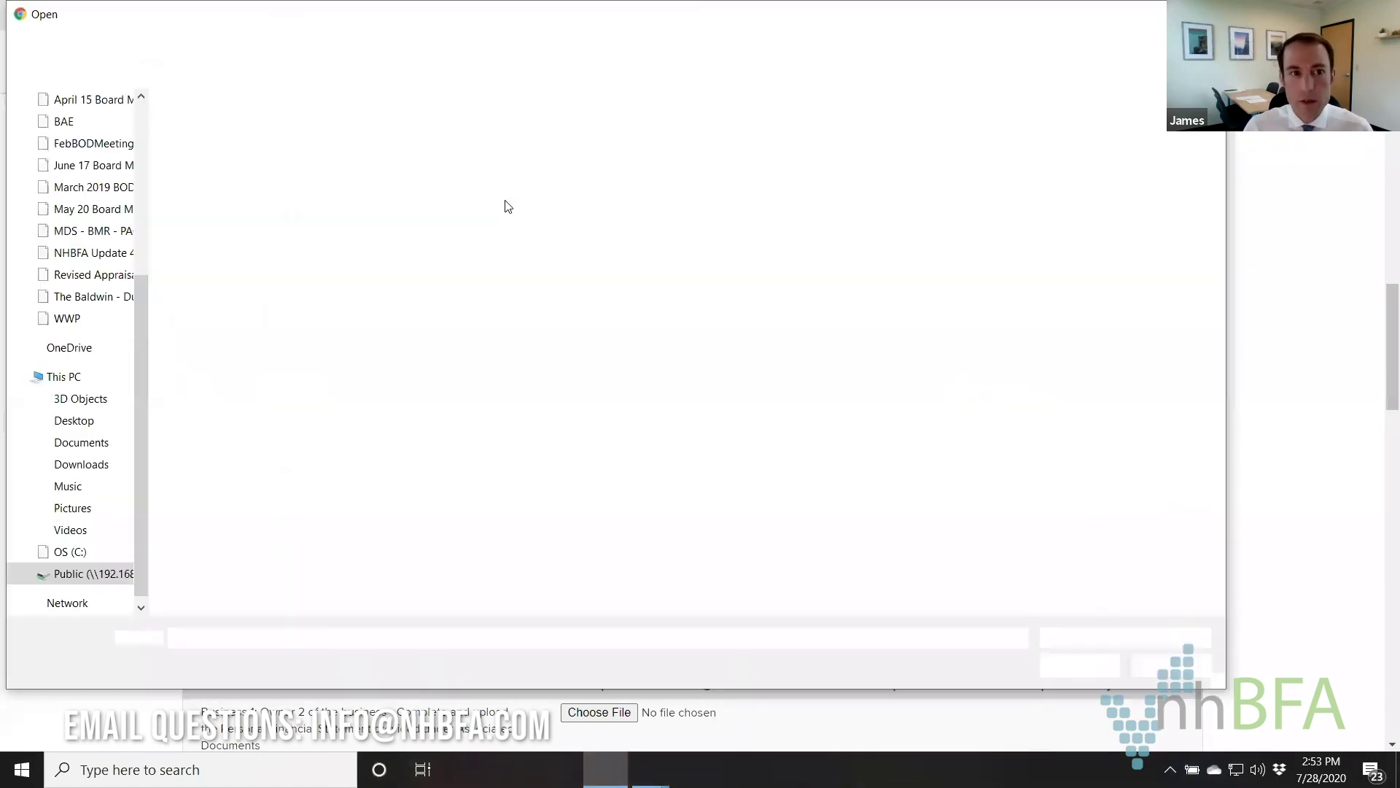
pyautogui.doubleClick(231, 121)
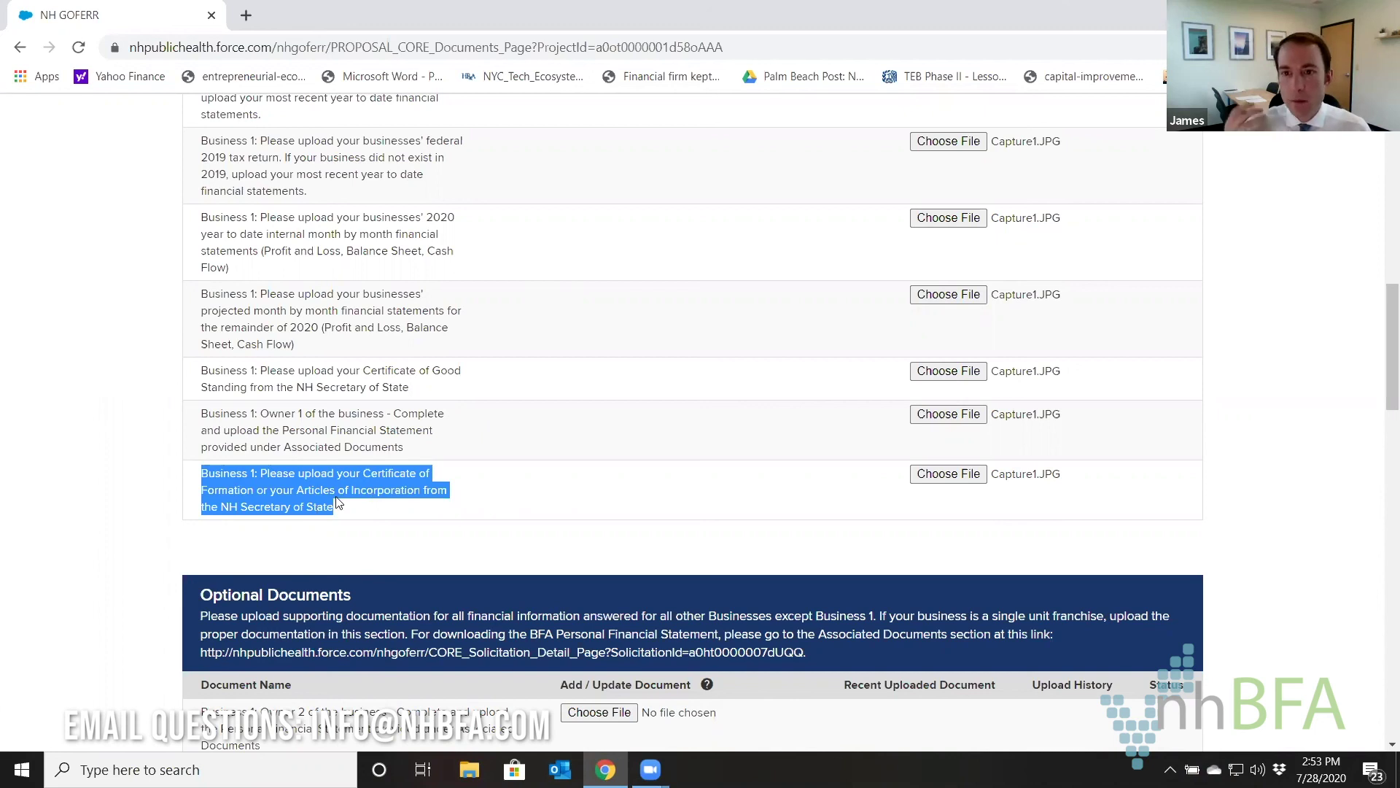
pyautogui.scroll(-4, 476, 433)
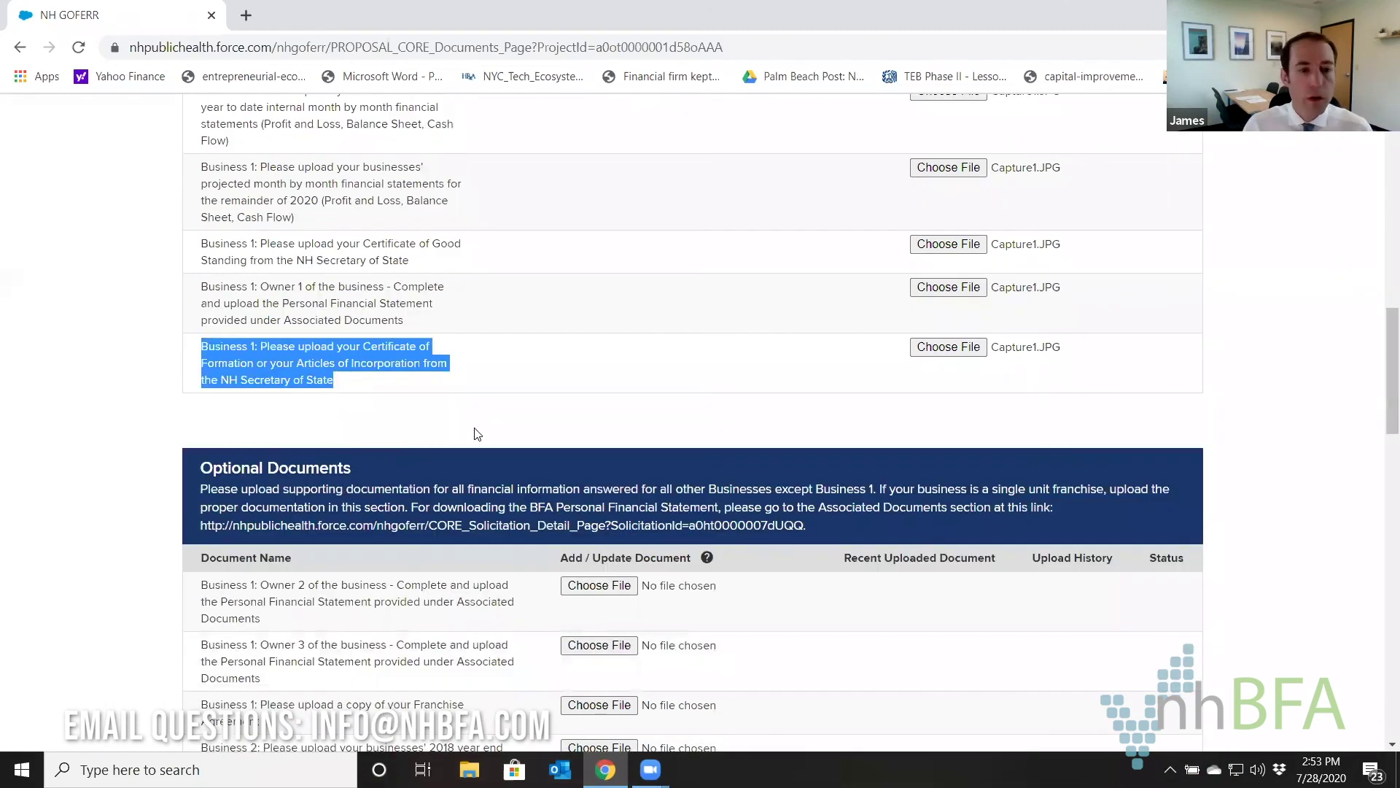
pyautogui.scroll(-2, 477, 433)
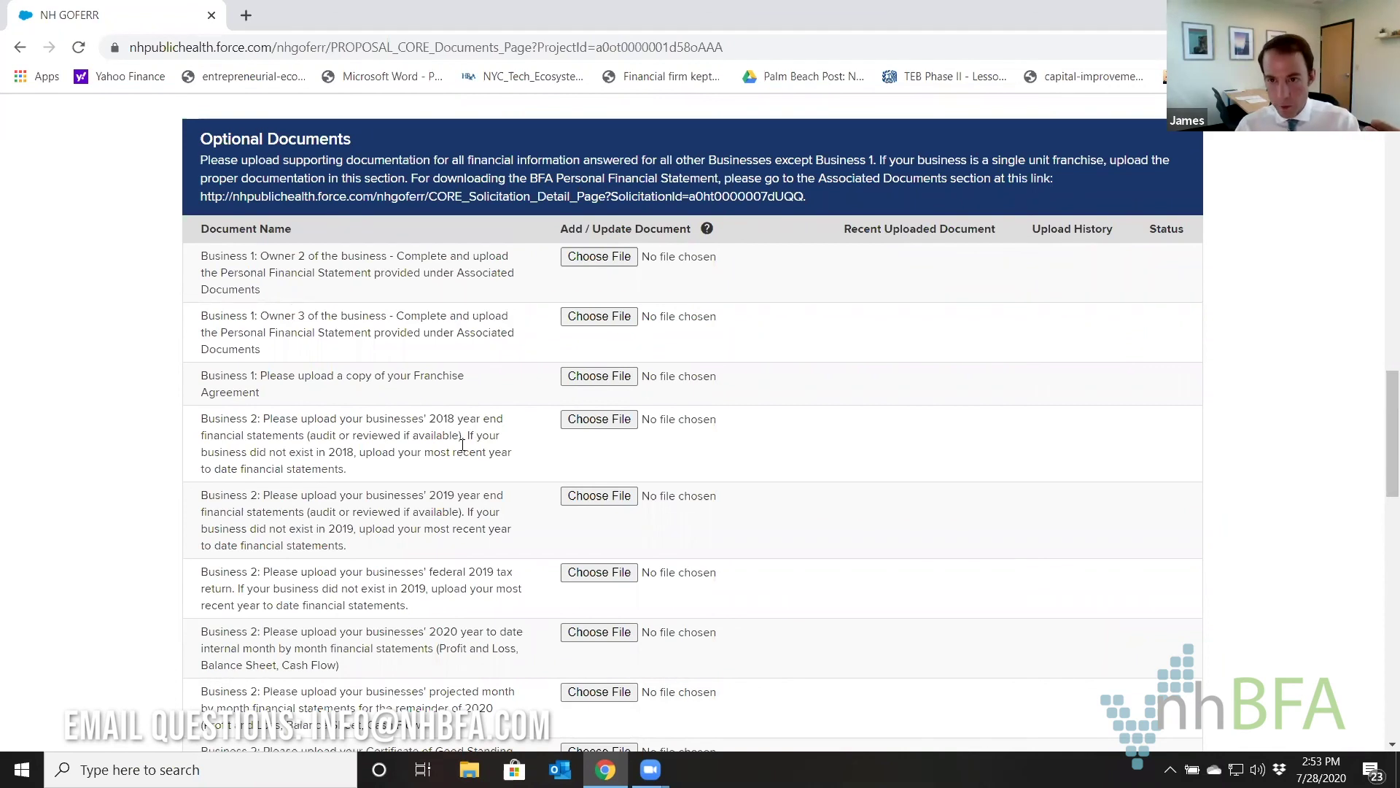
pyautogui.scroll(-10, 471, 449)
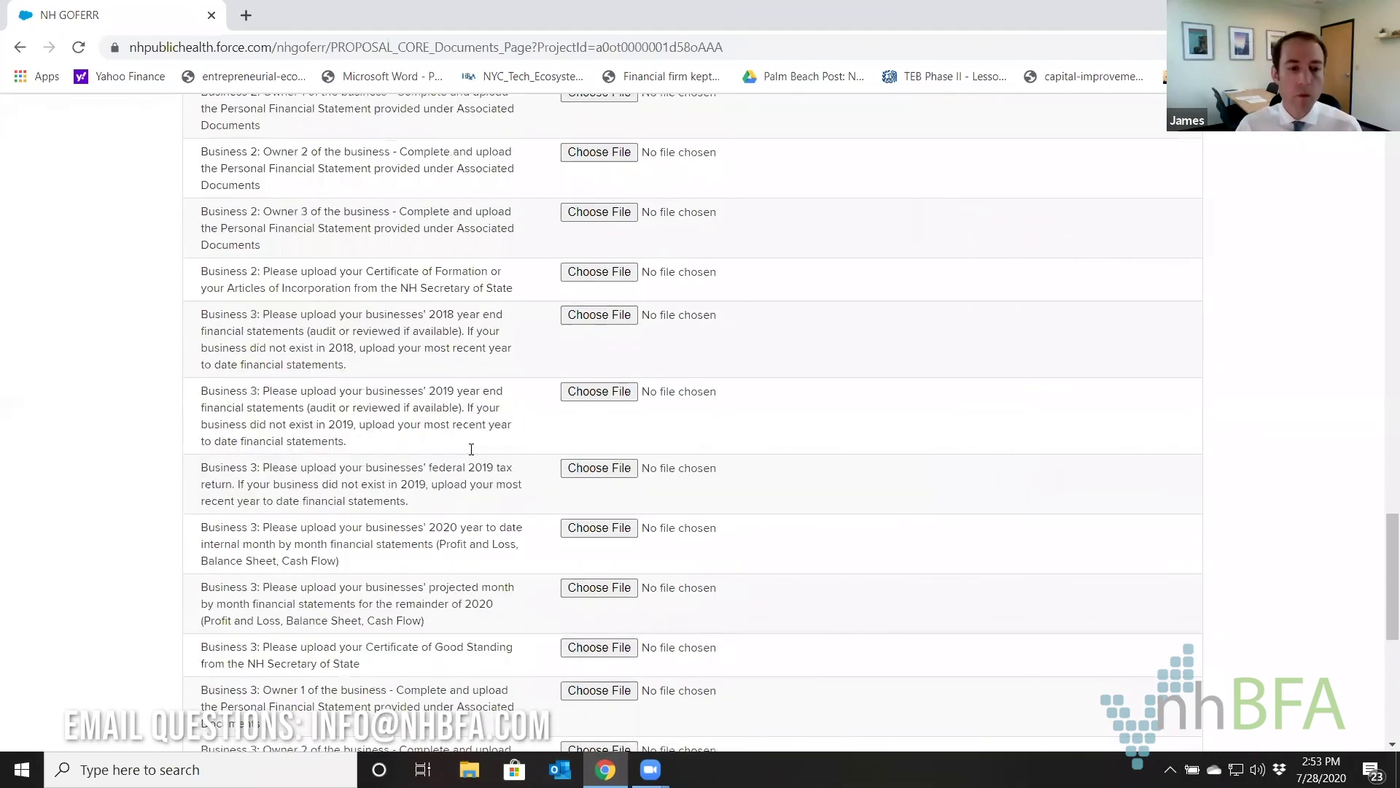
pyautogui.scroll(-5, 471, 449)
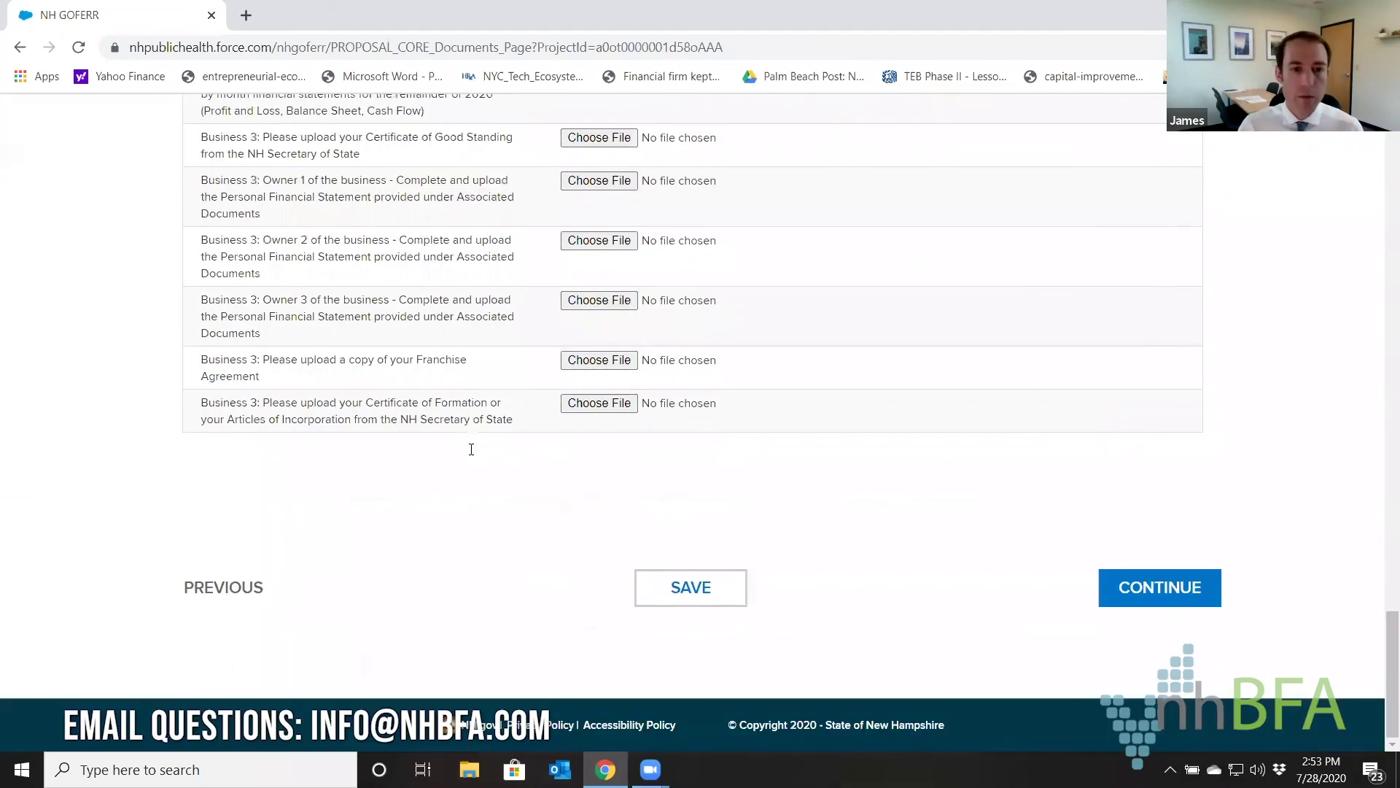
pyautogui.scroll(1, 472, 449)
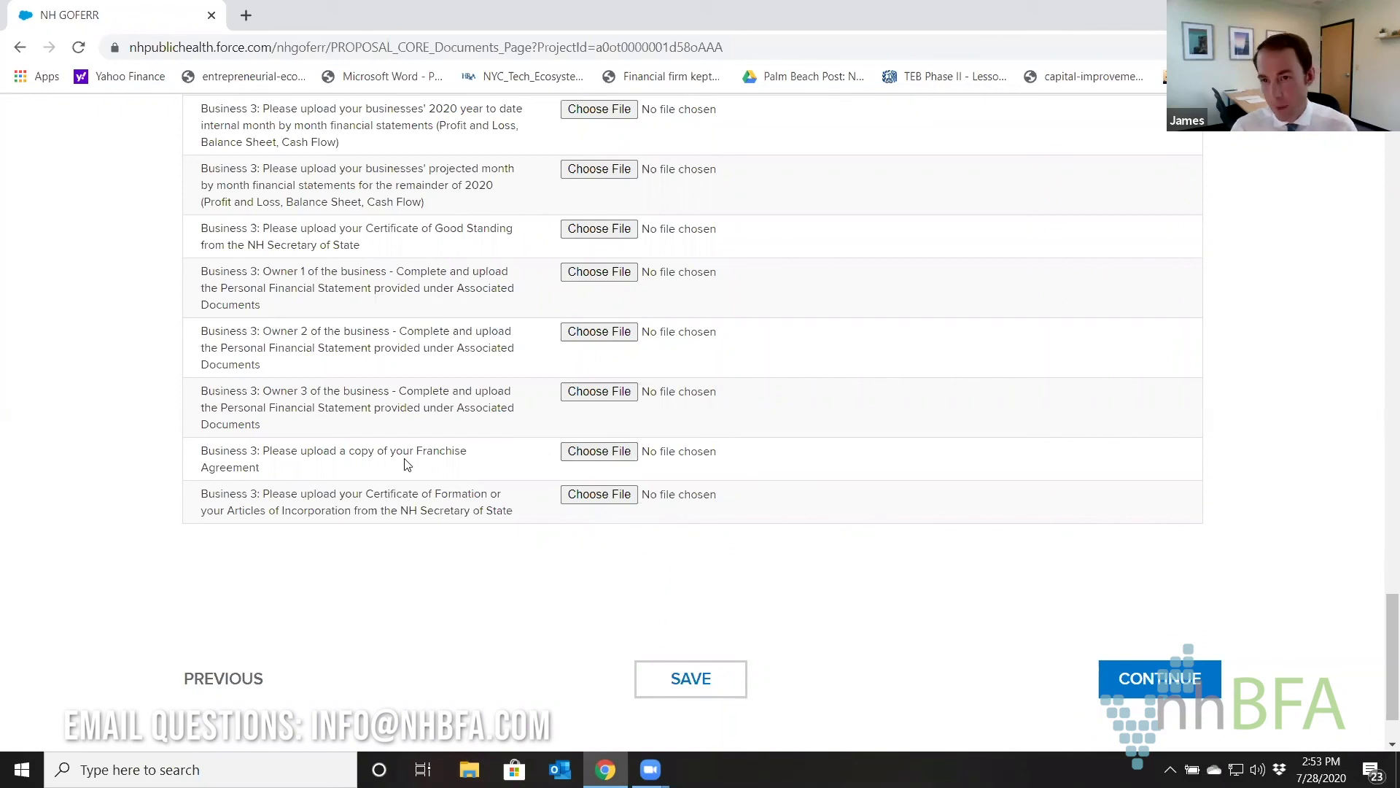
pyautogui.scroll(15, 449, 477)
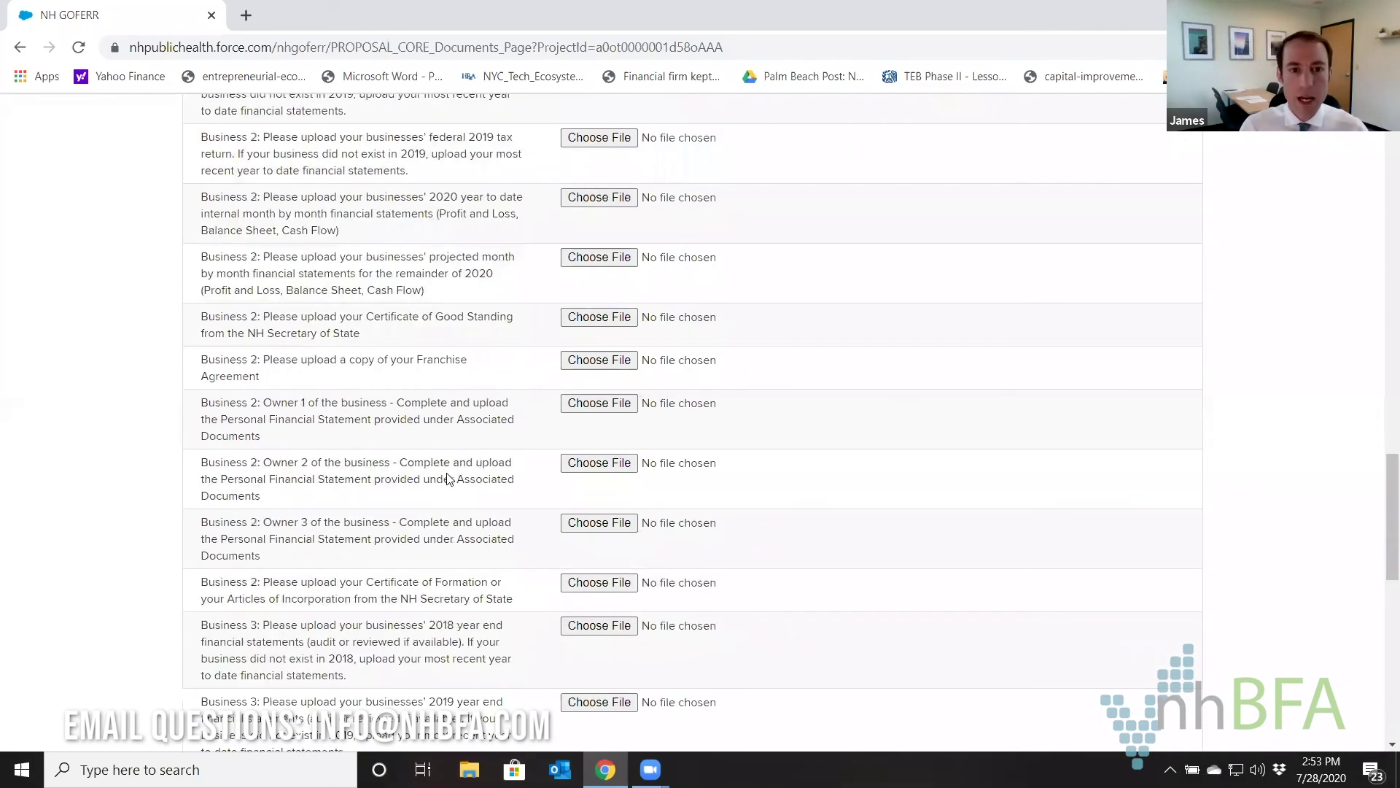
pyautogui.scroll(3, 448, 478)
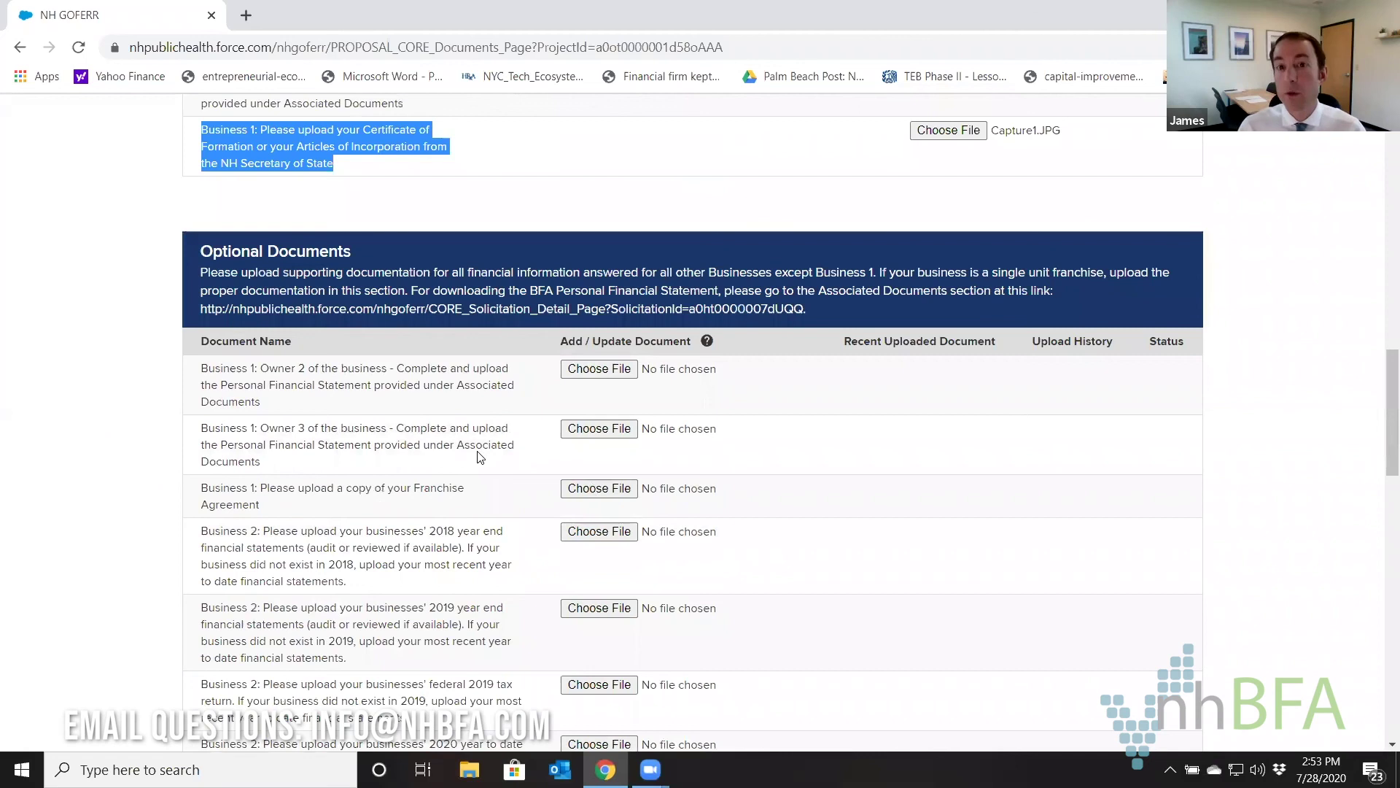
pyautogui.scroll(8, 527, 498)
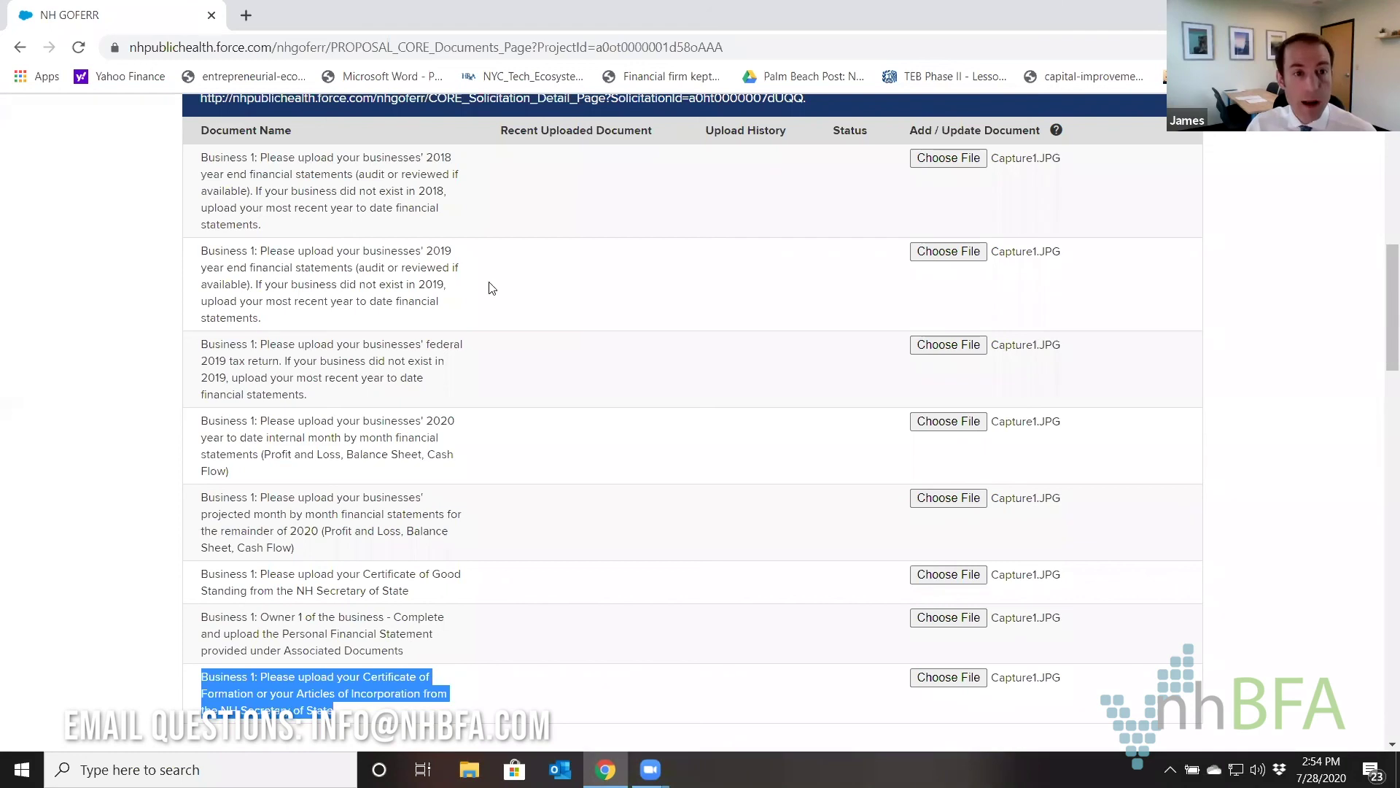
pyautogui.moveTo(206, 348)
pyautogui.mouseDown()
pyautogui.moveTo(321, 375)
pyautogui.moveTo(318, 389)
pyautogui.moveTo(223, 338)
pyautogui.mouseUp()
pyautogui.click(318, 389)
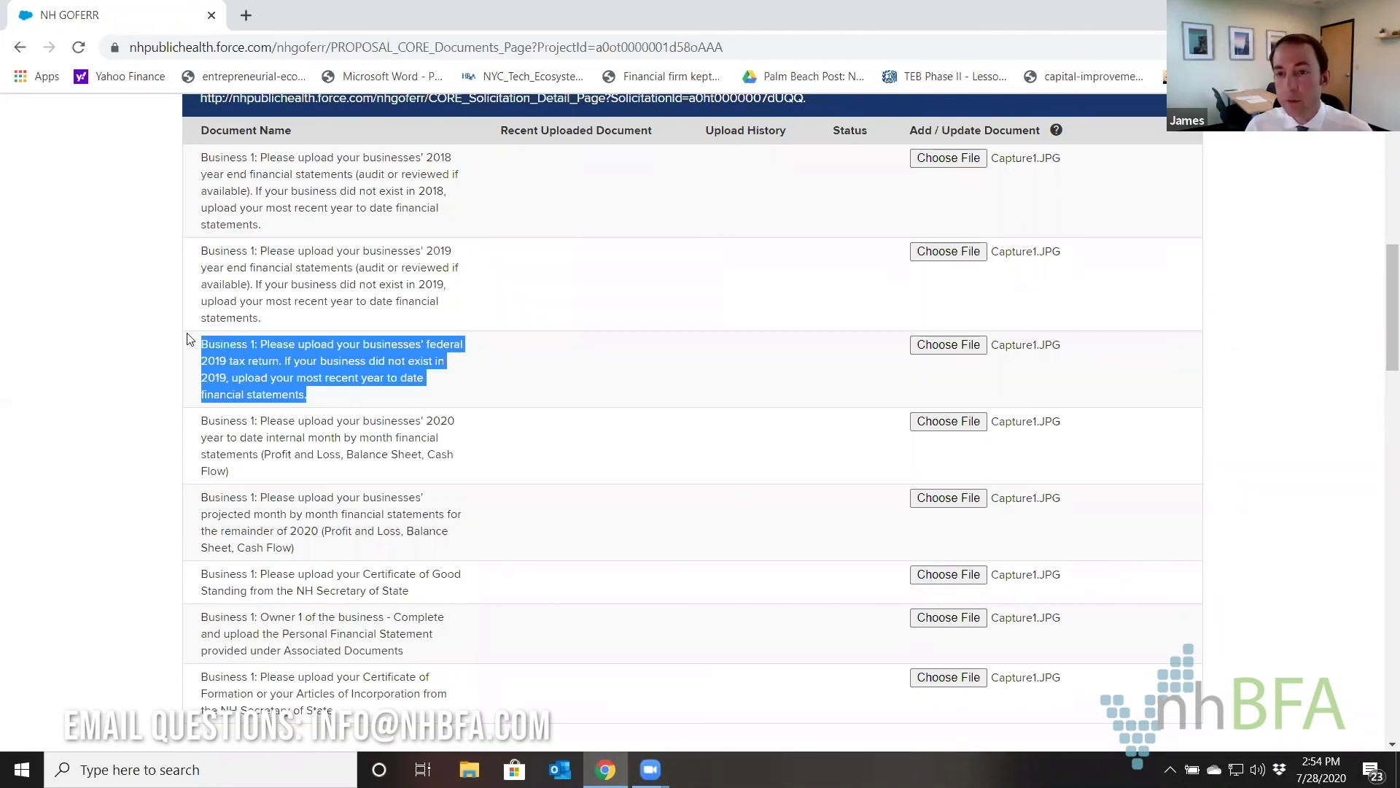
pyautogui.click(470, 396)
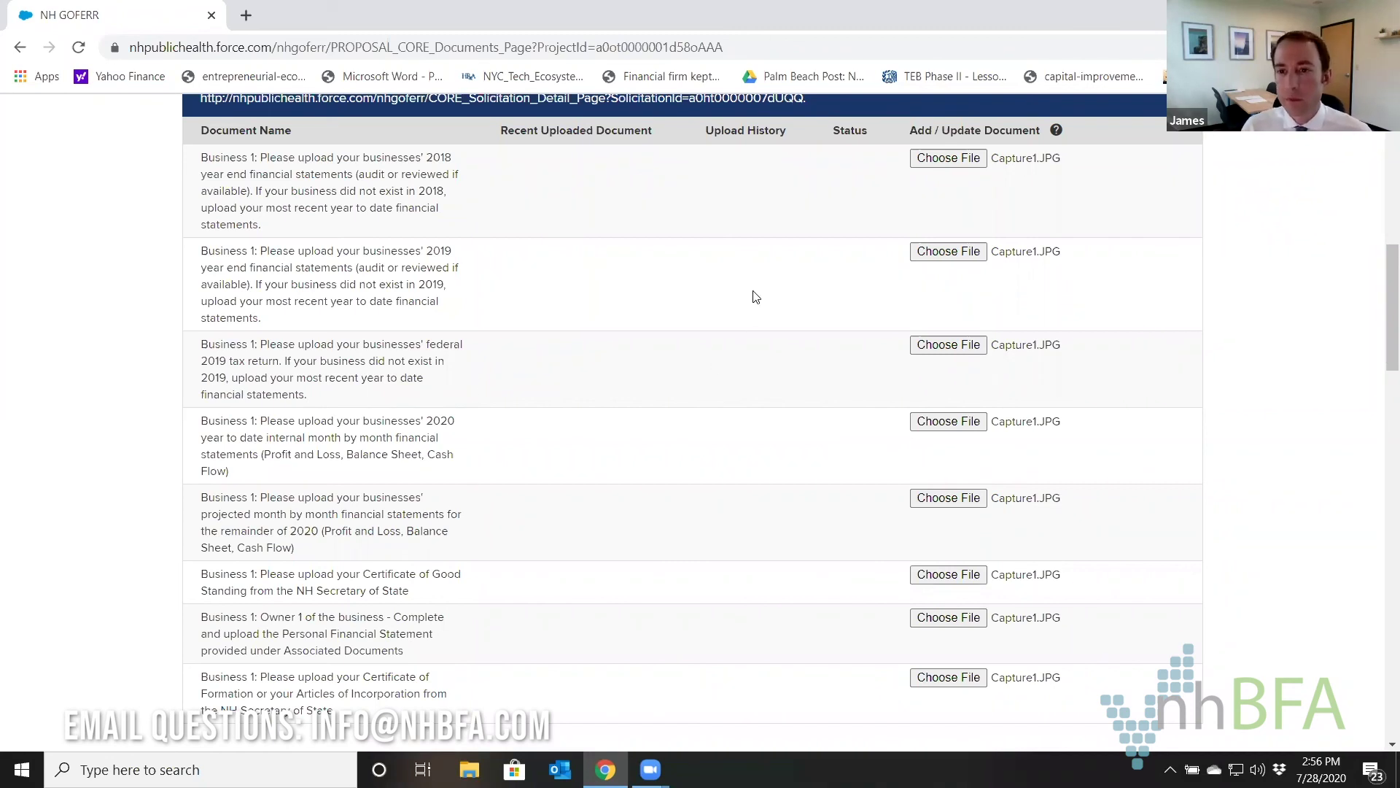
pyautogui.scroll(-3, 758, 366)
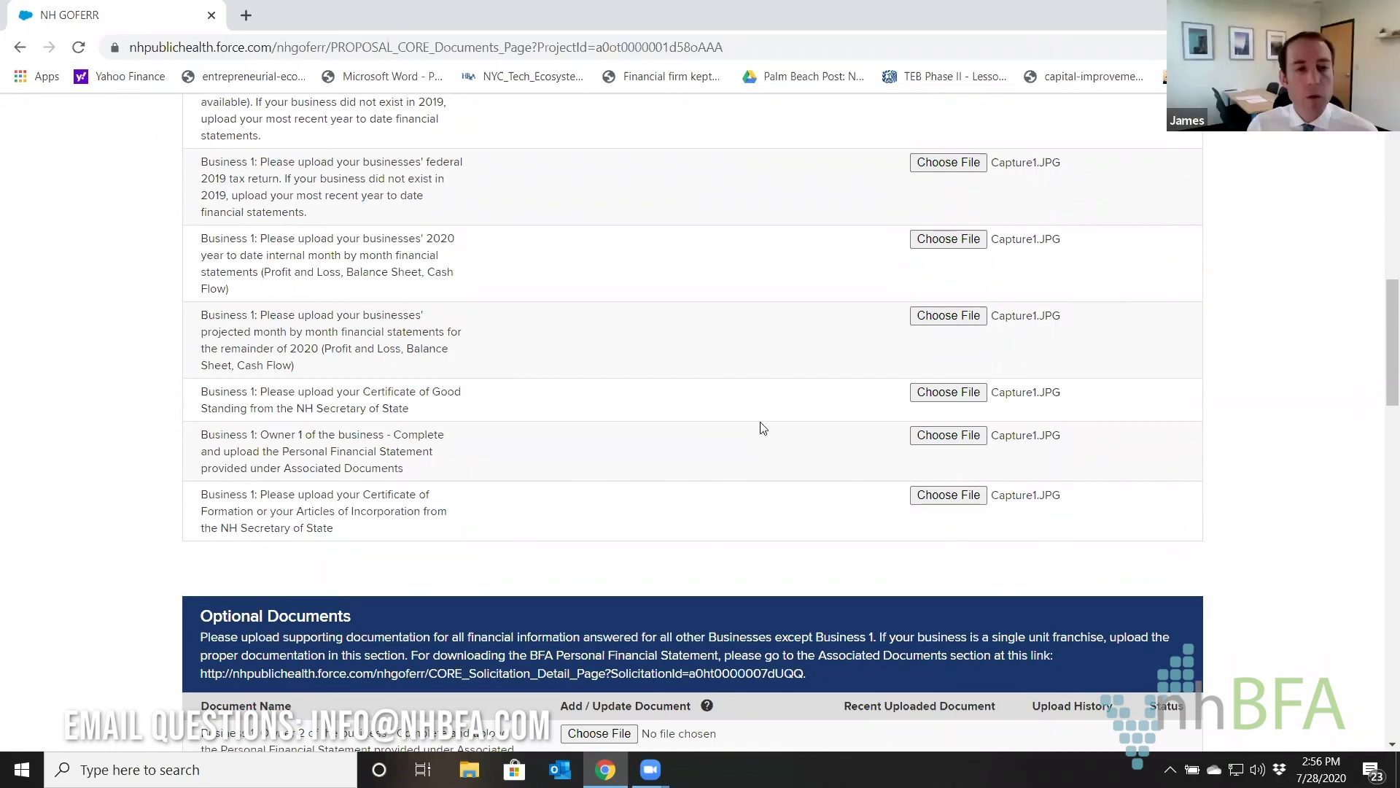
pyautogui.scroll(3, 762, 427)
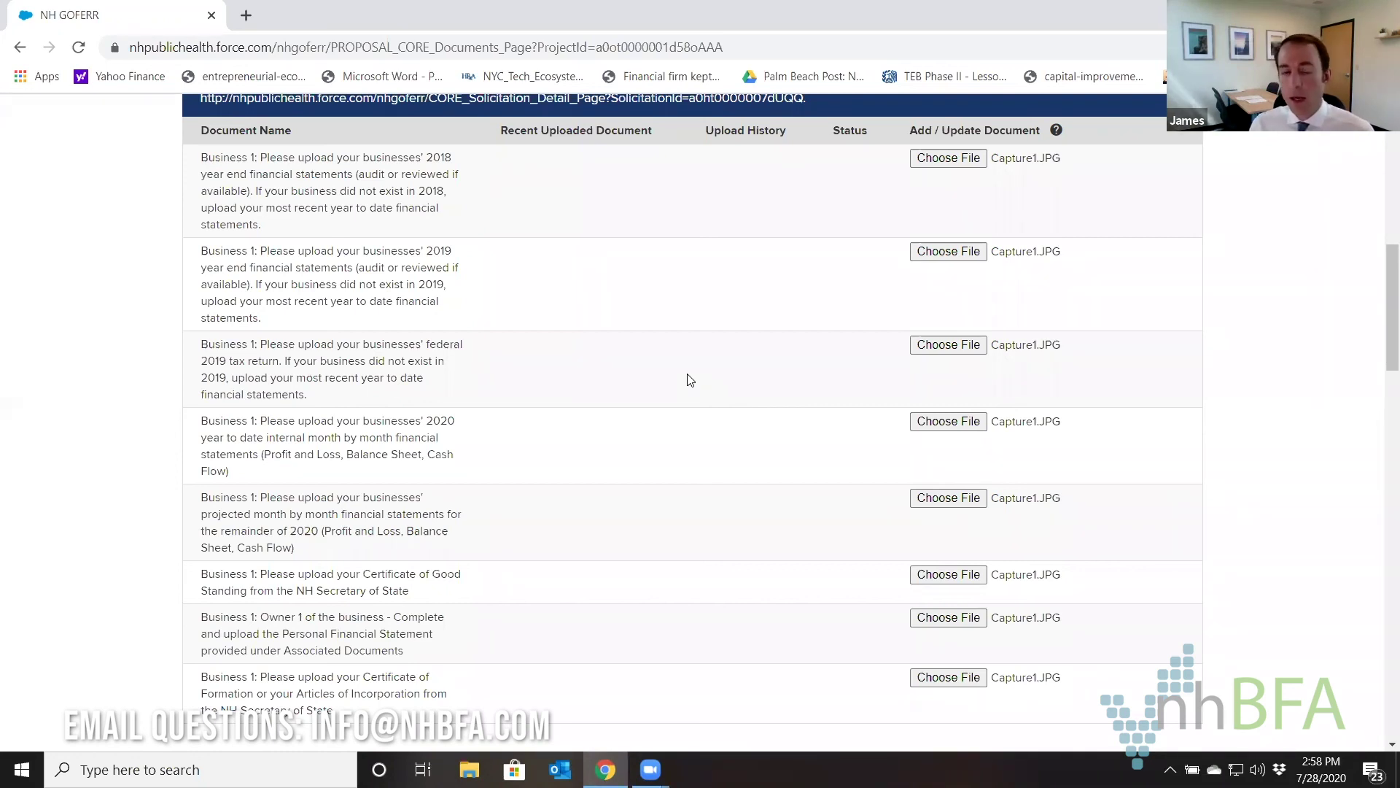
# Save the uploaded documents and continue to the Step 4 Agreement and Certification page.
pyautogui.scroll(-20, 655, 332)
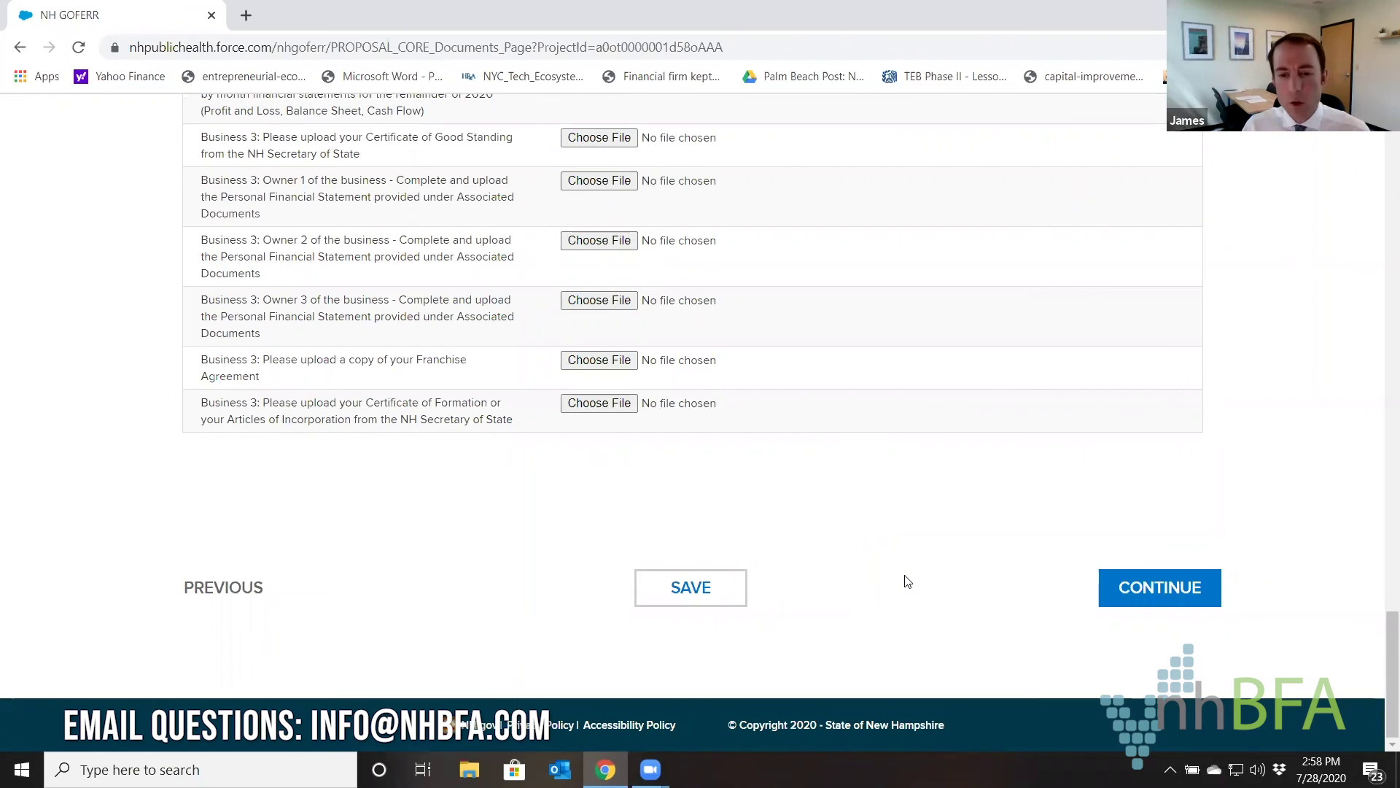
pyautogui.click(725, 589)
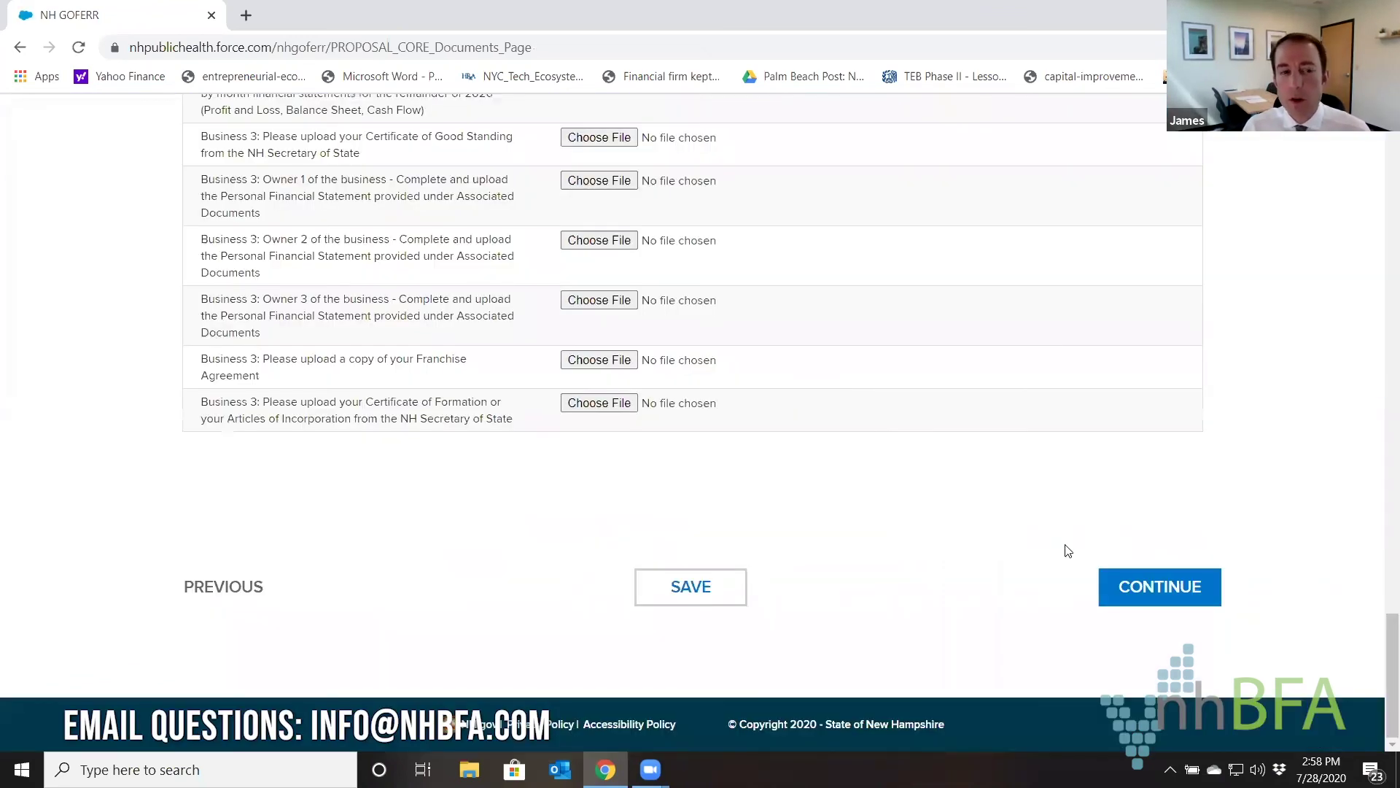
pyautogui.click(1171, 596)
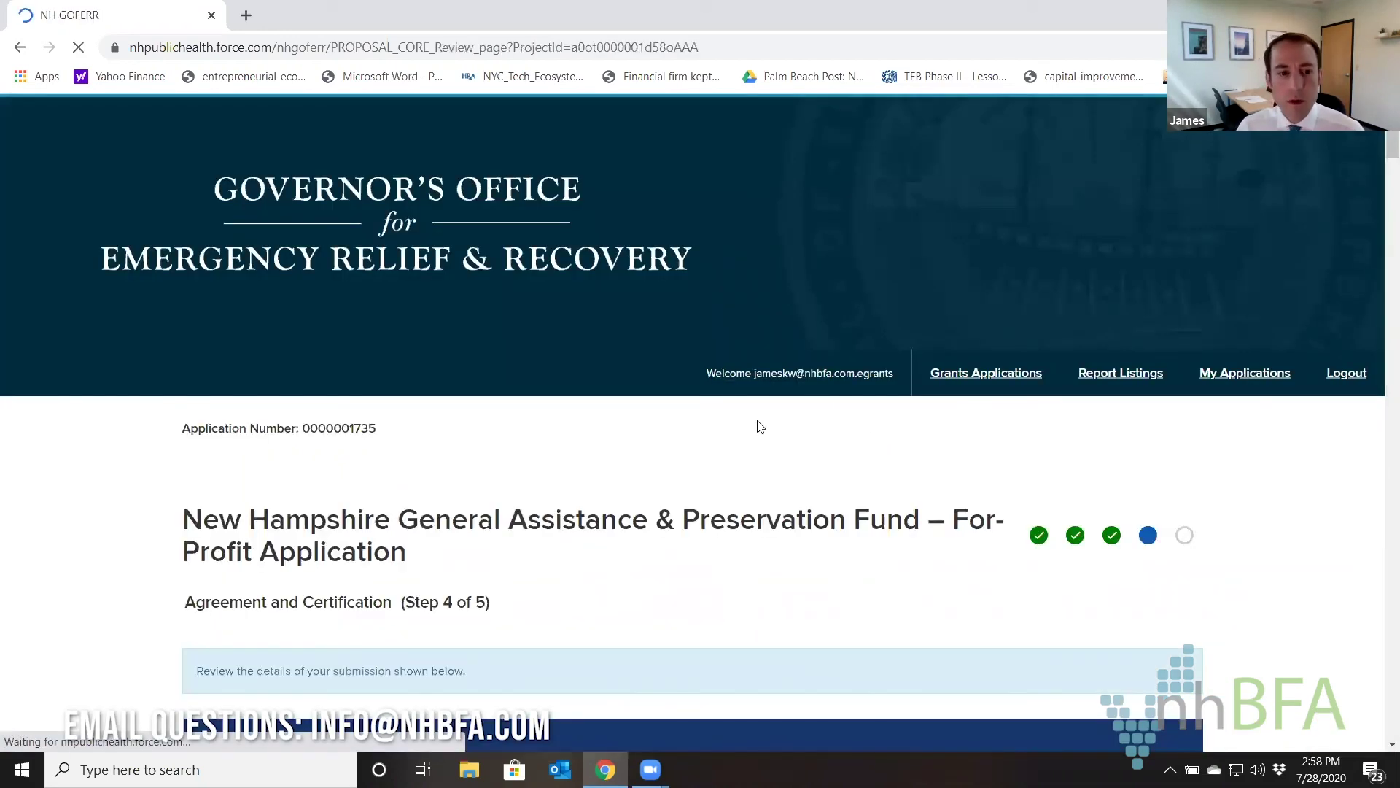
# Scroll through the submitted answers down to the Agreement and Certification terms.
pyautogui.scroll(-2, 760, 427)
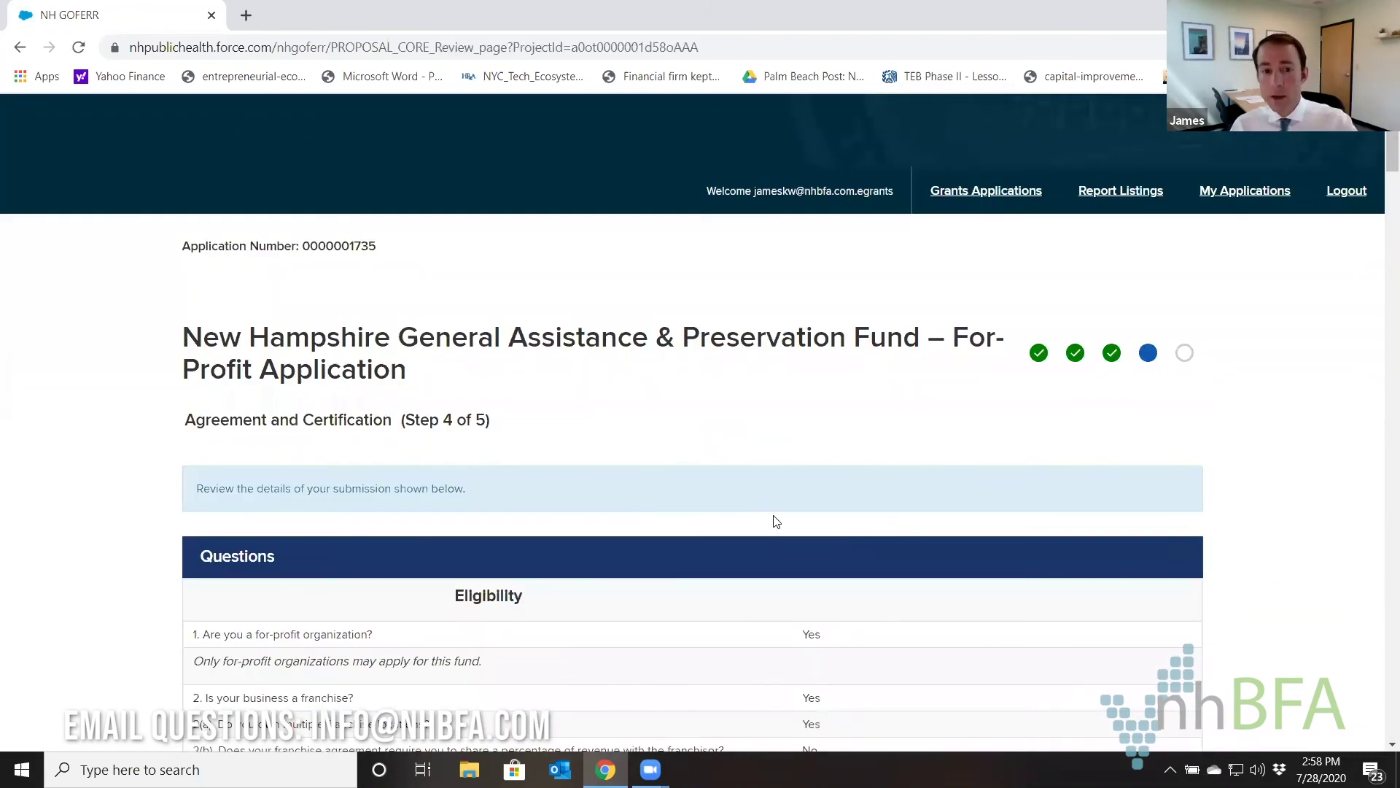
pyautogui.scroll(-3, 791, 500)
pyautogui.scroll(-15, 794, 498)
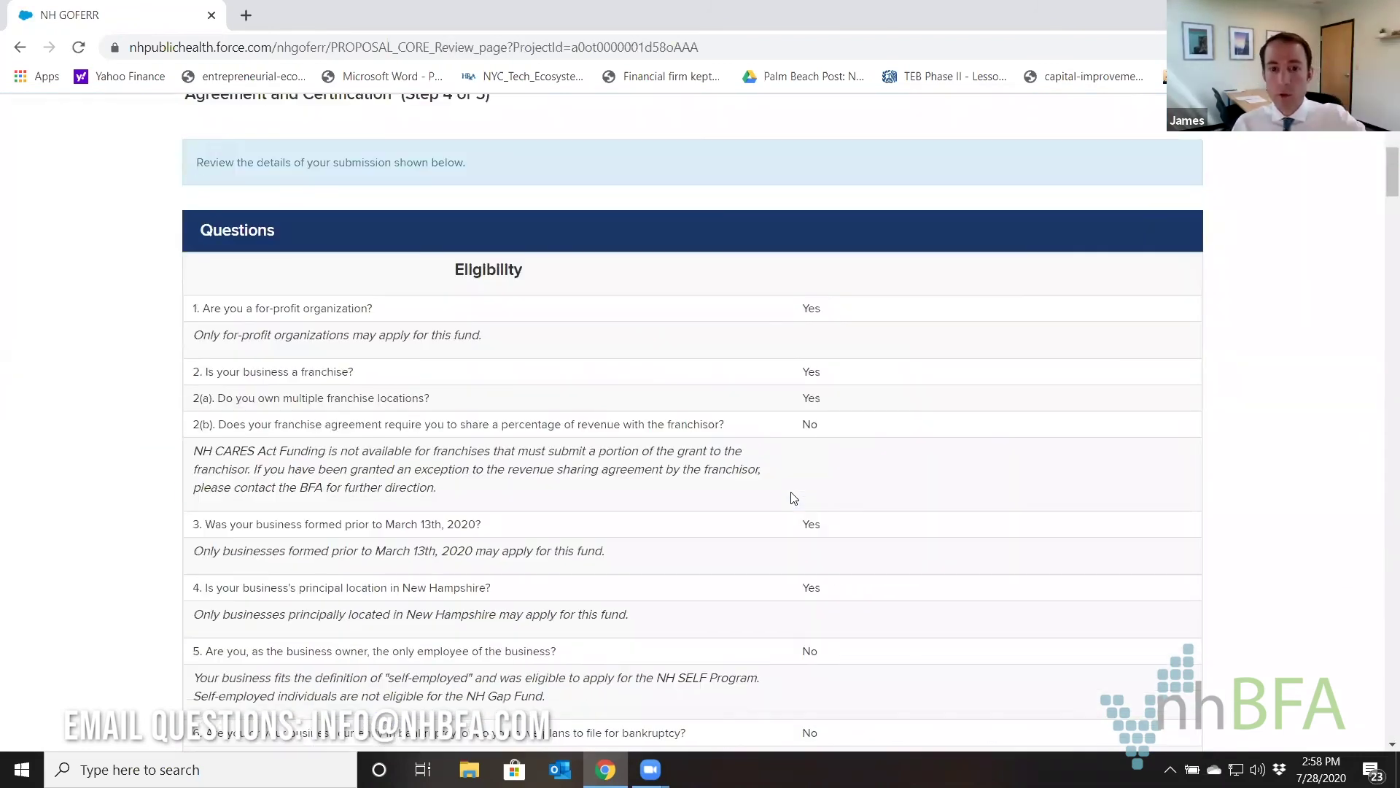
pyautogui.scroll(20, 794, 498)
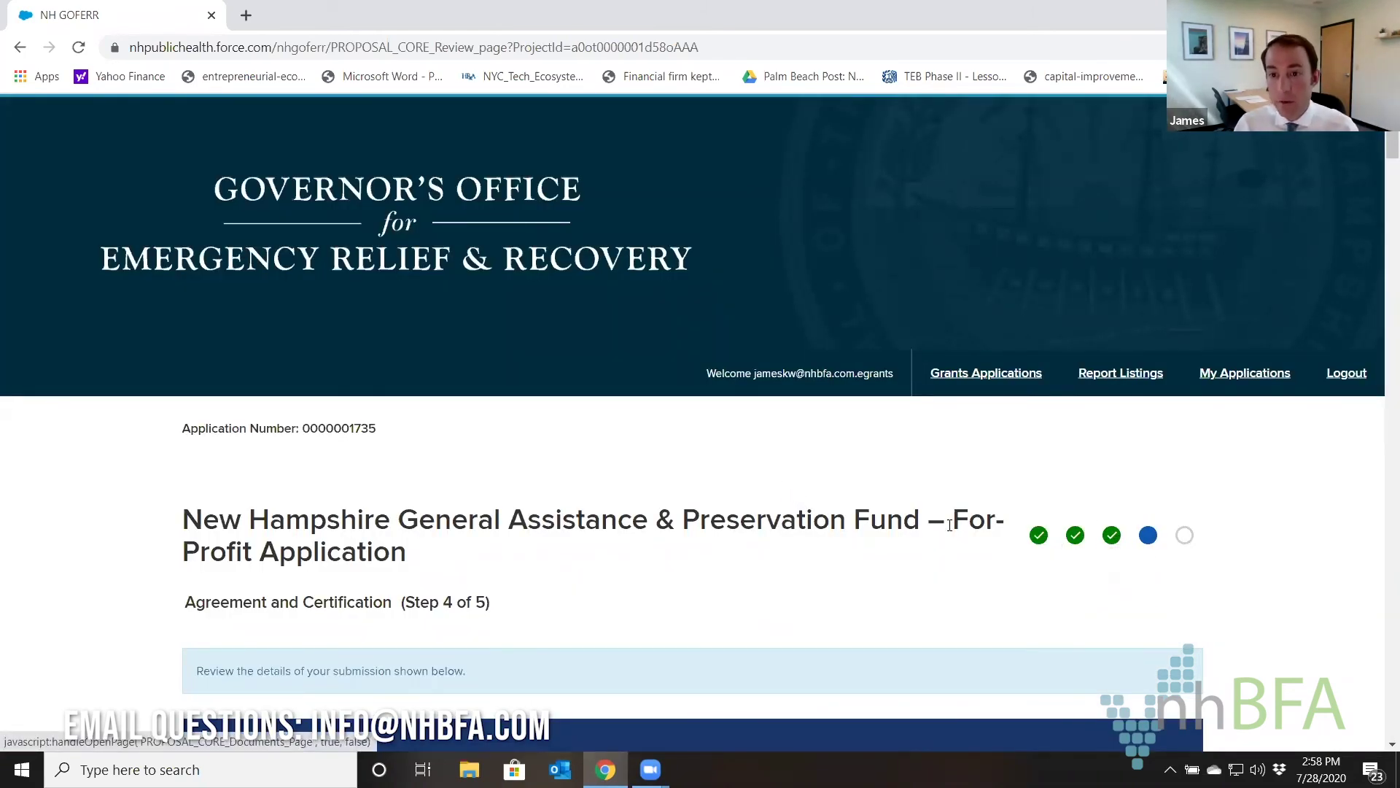
pyautogui.scroll(-15, 902, 512)
pyautogui.scroll(-20, 901, 512)
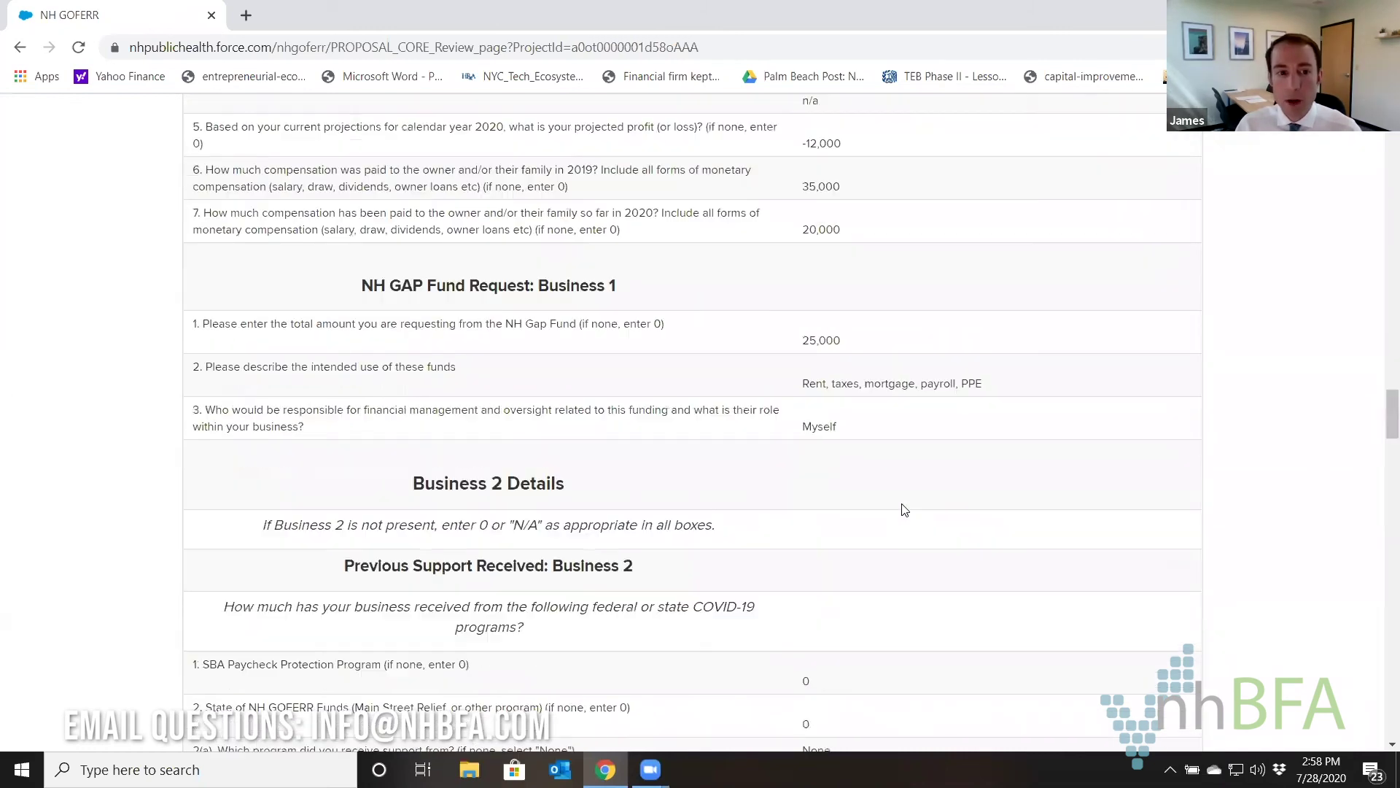
pyautogui.scroll(-20, 906, 510)
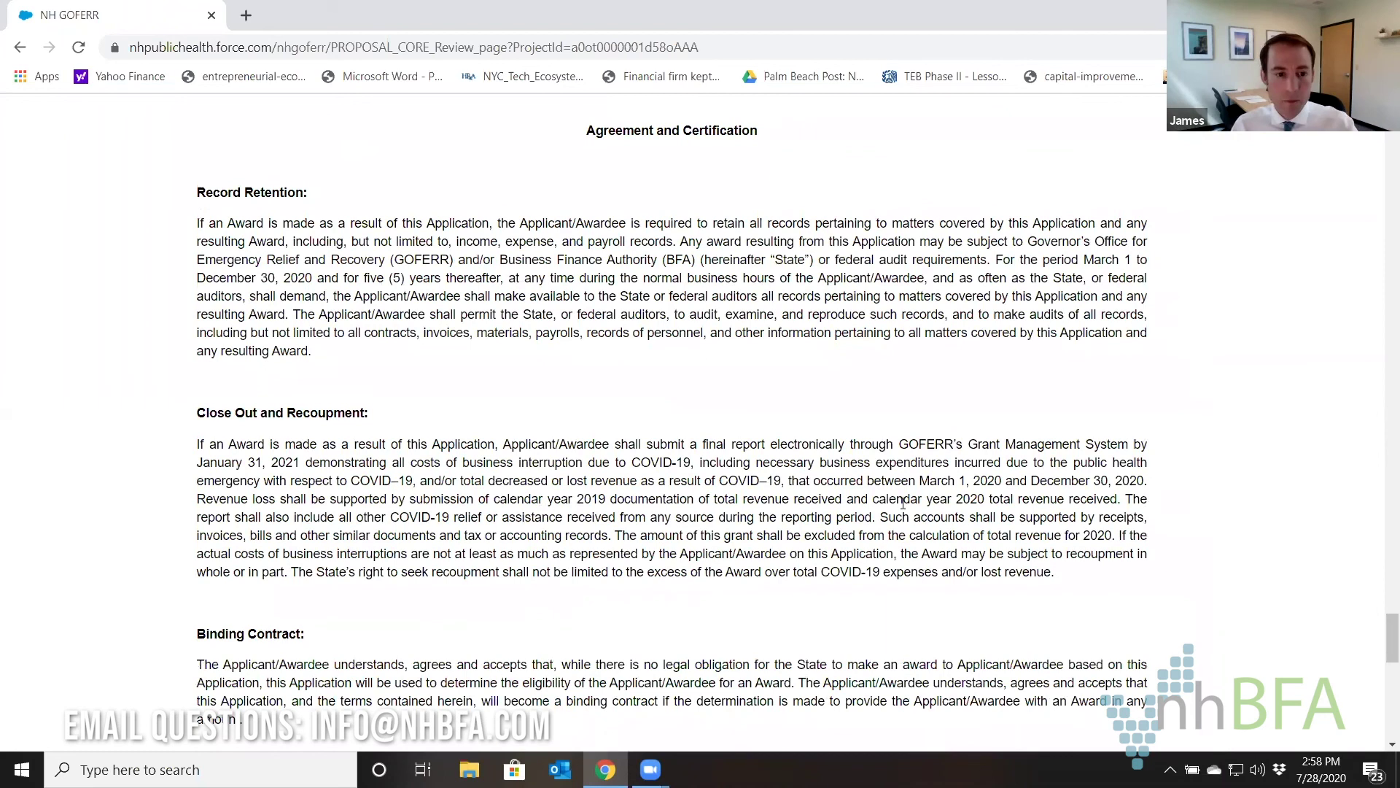
pyautogui.scroll(-15, 903, 503)
# Accept the terms, enter the signor's name, title Executive Director, date 7/28/2020, and continue.
pyautogui.click(216, 252)
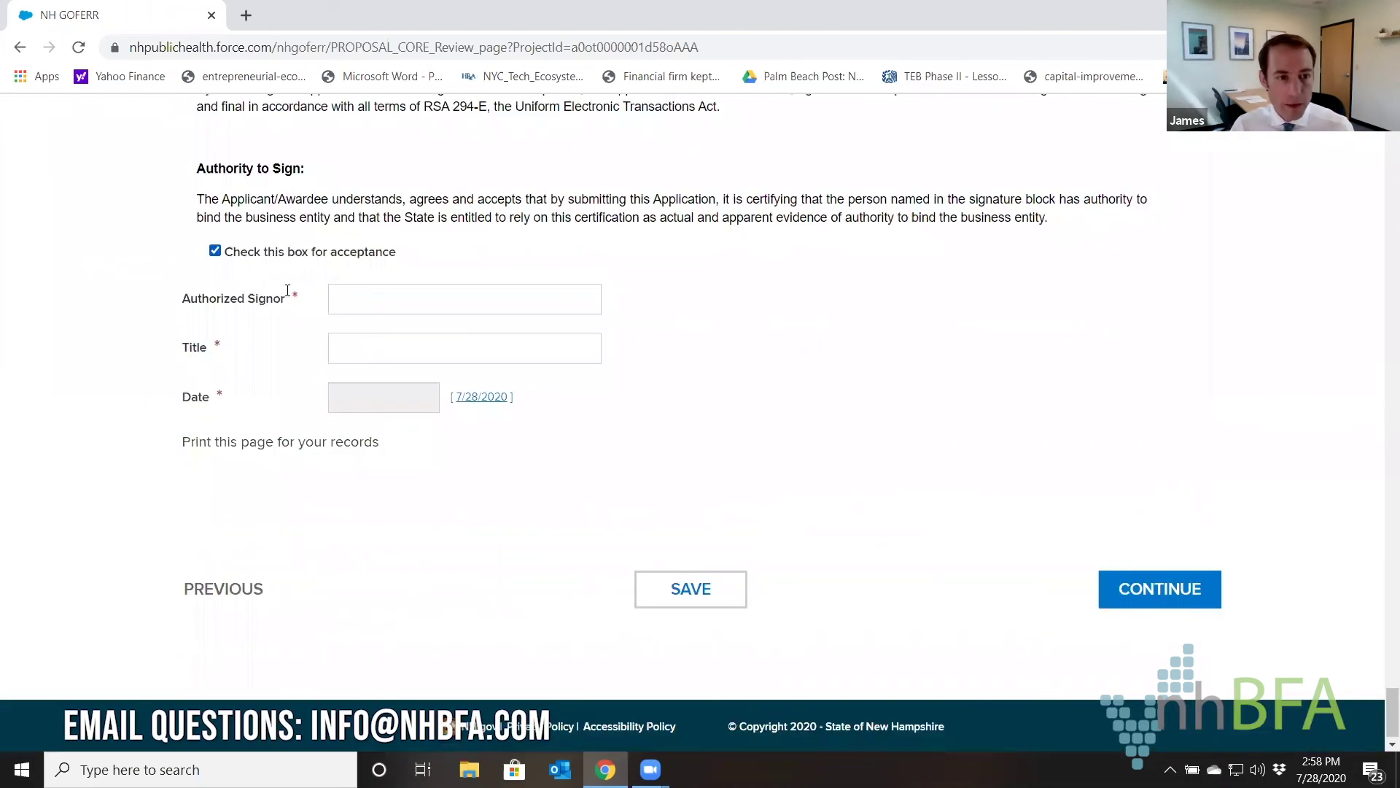
pyautogui.click(385, 300)
pyautogui.click(376, 333)
pyautogui.click(373, 333)
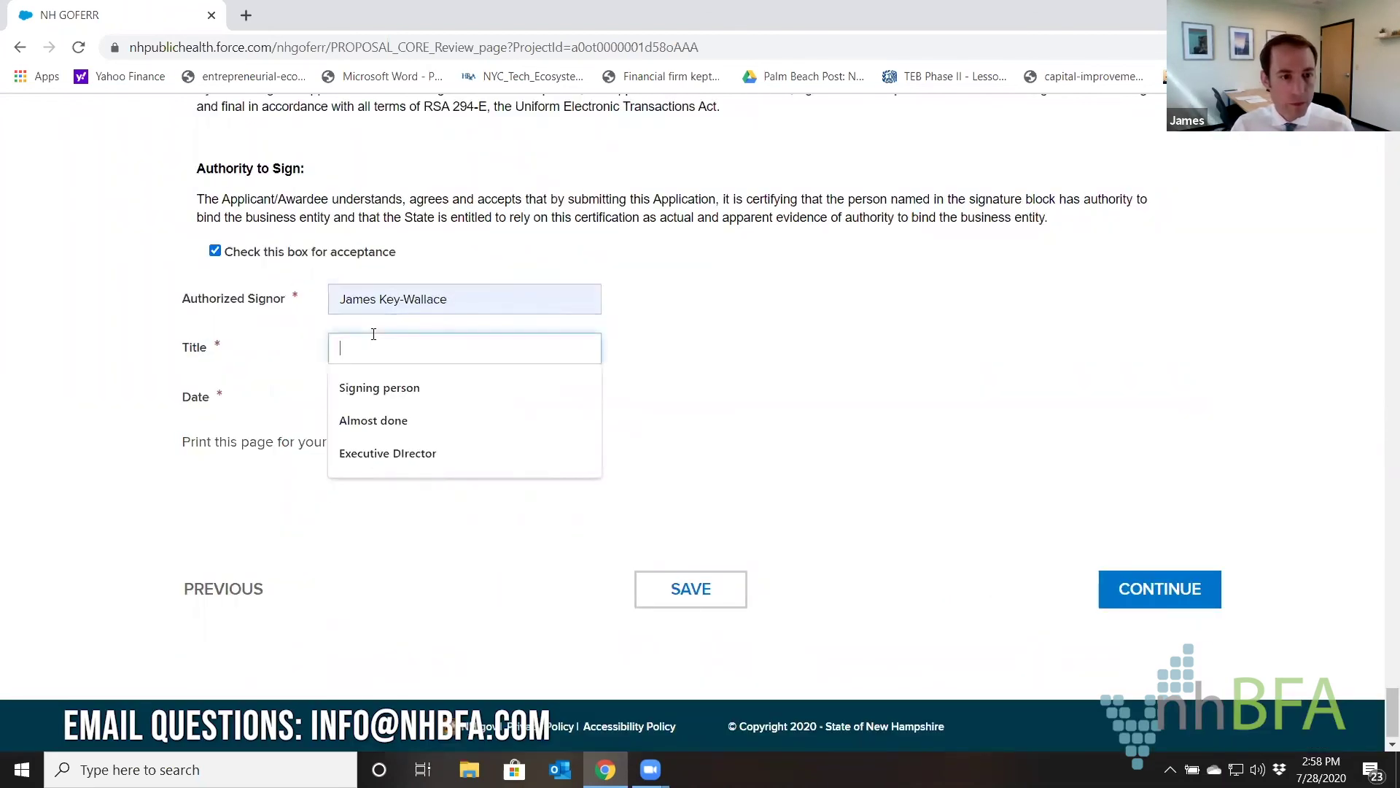
pyautogui.click(385, 453)
pyautogui.click(464, 398)
pyautogui.click(1112, 580)
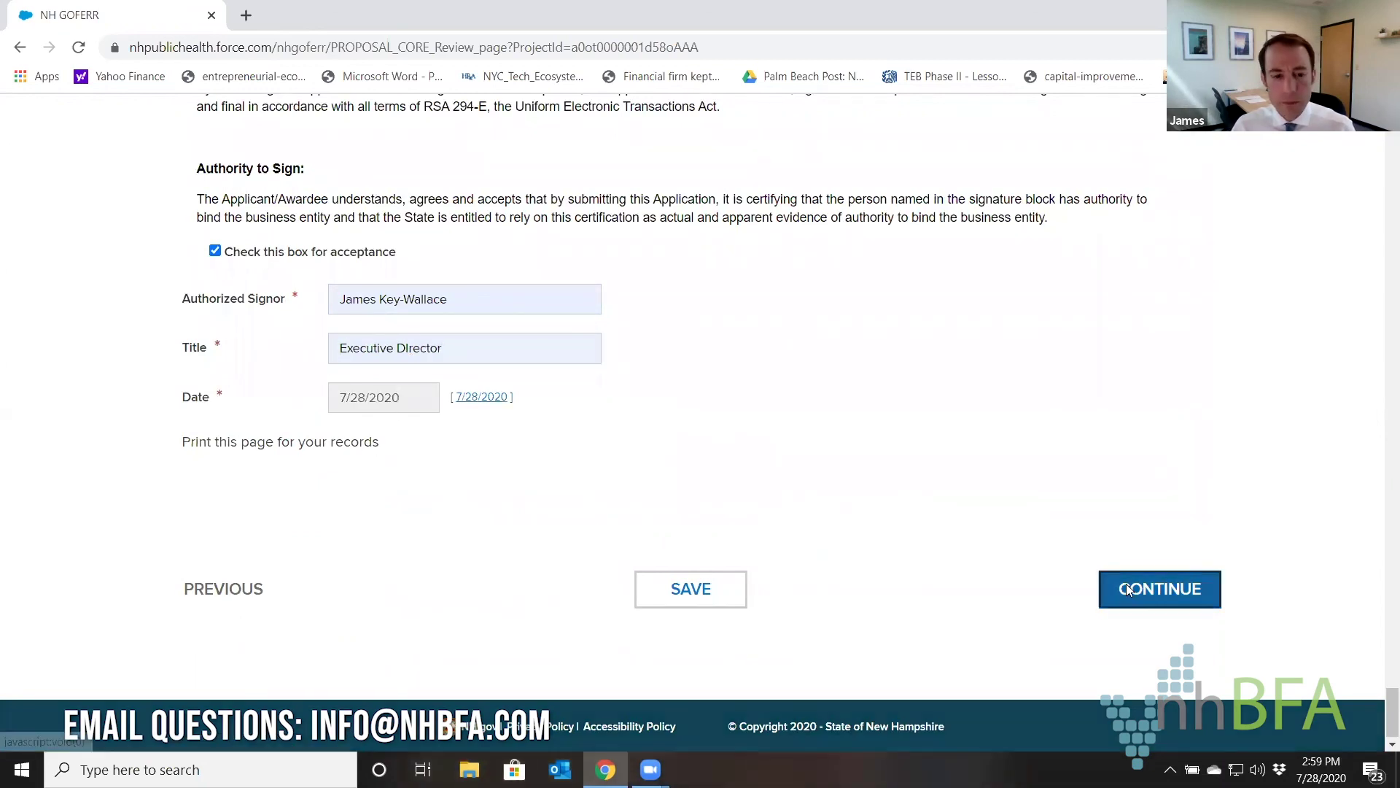
# Submit the completed For-Profit application and select the browser's current web address.
pyautogui.scroll(-5, 700, 503)
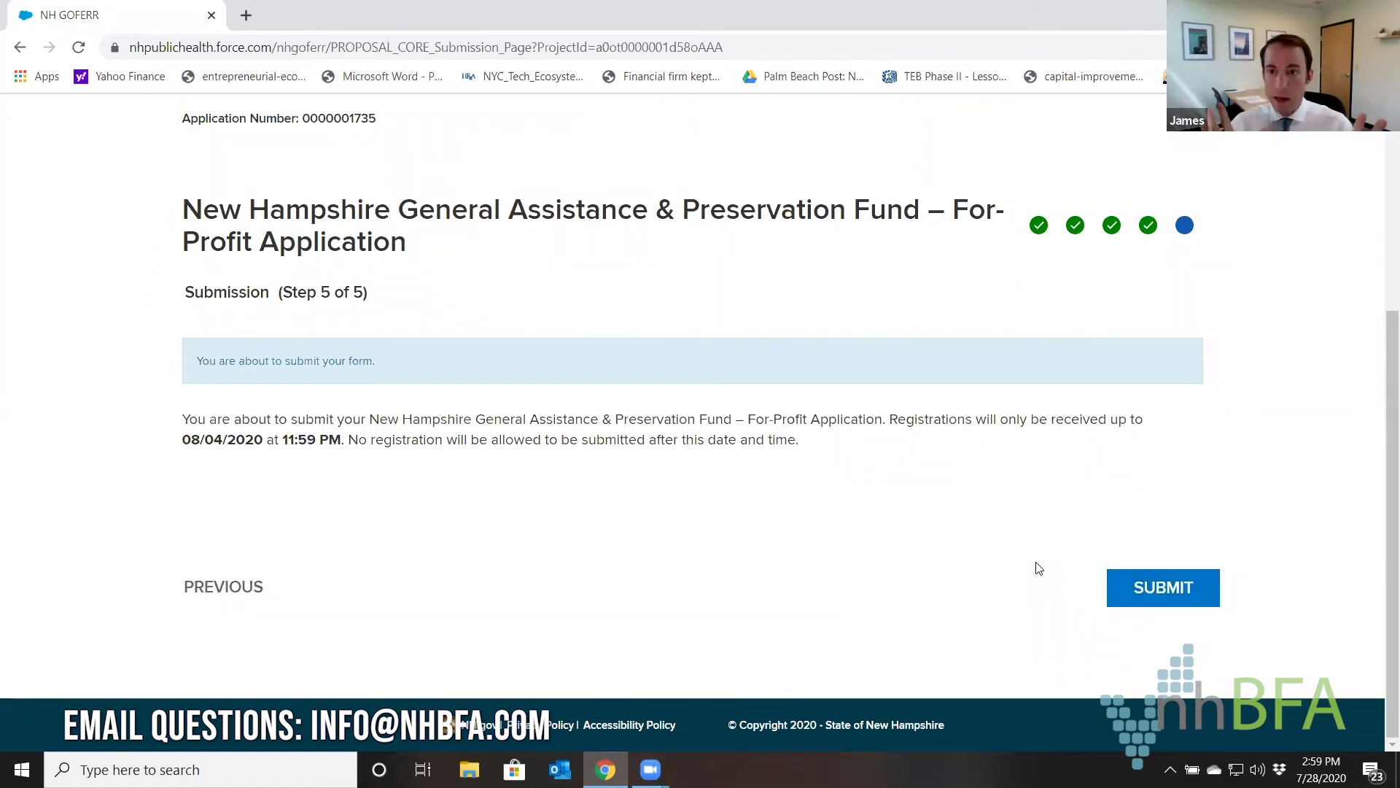
pyautogui.click(1131, 588)
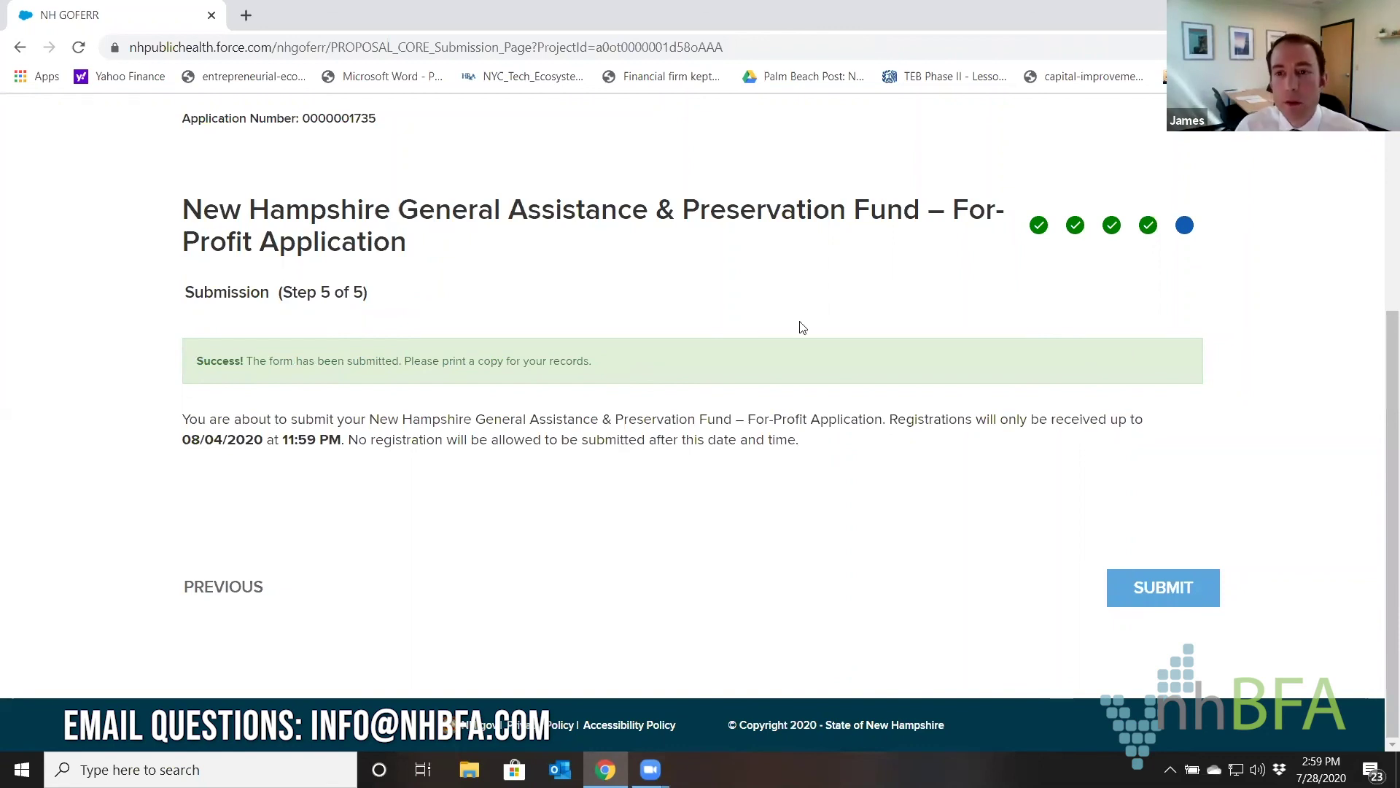
pyautogui.click(546, 51)
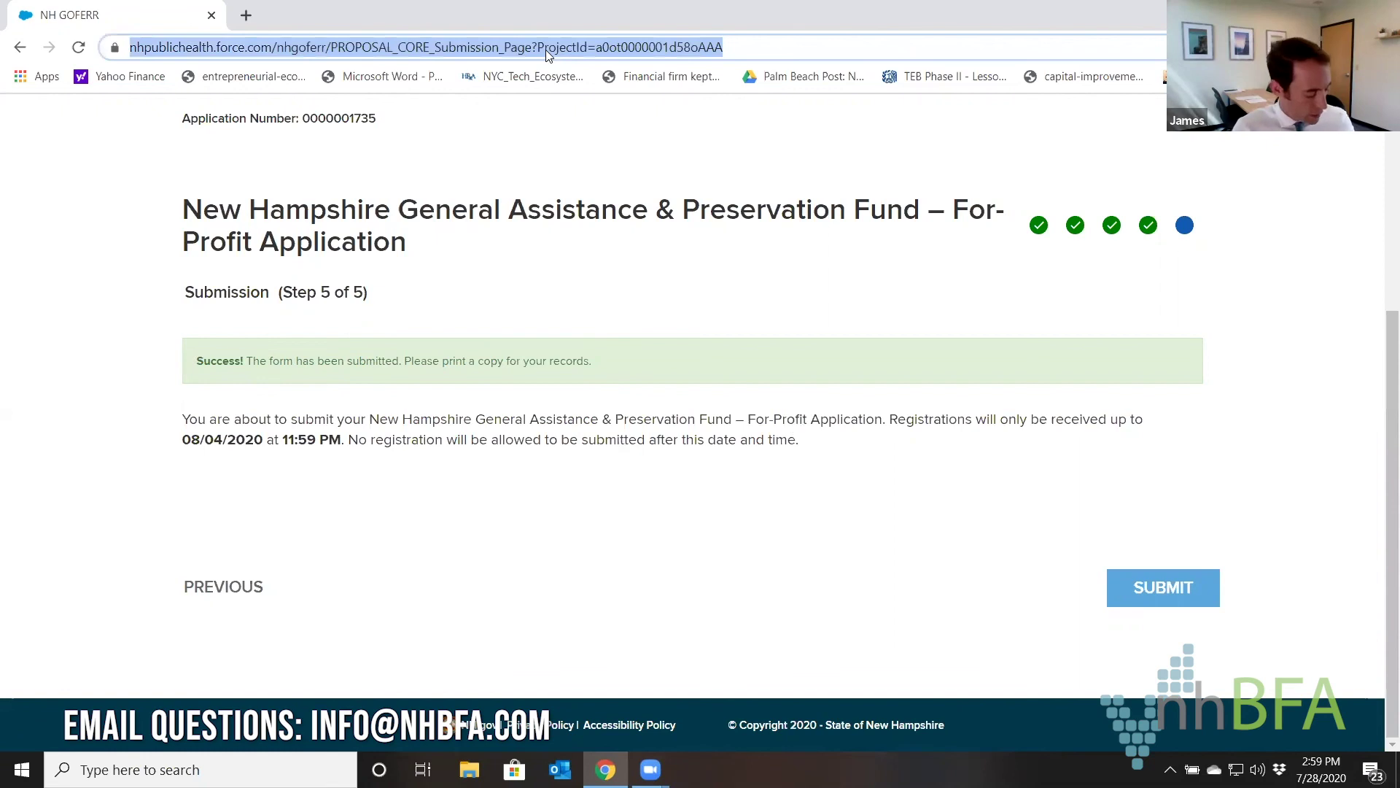
# Go to the GOFERR website and follow the GAP Fund page to its applications listing.
pyautogui.write('goferr')
pyautogui.press('Return')
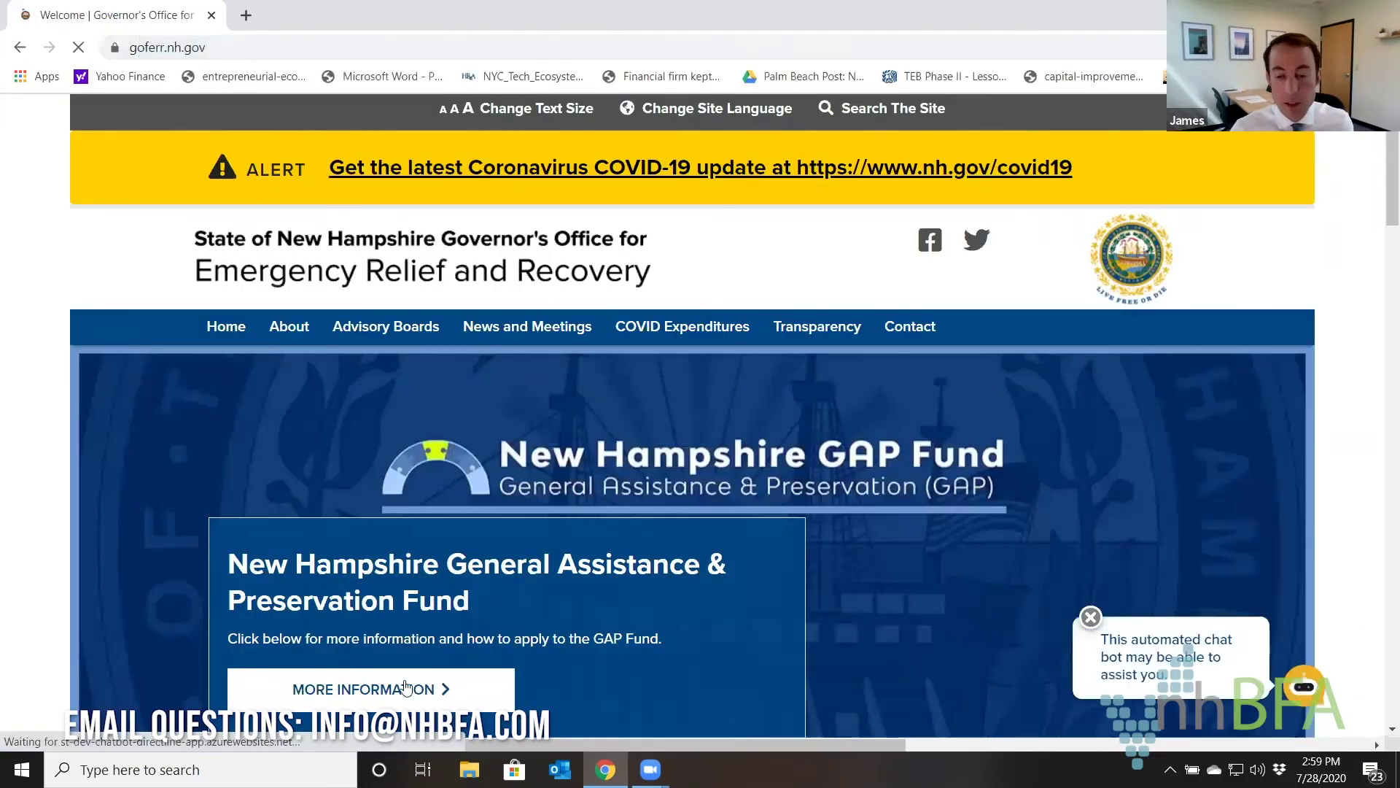
pyautogui.click(566, 607)
pyautogui.scroll(-12, 645, 519)
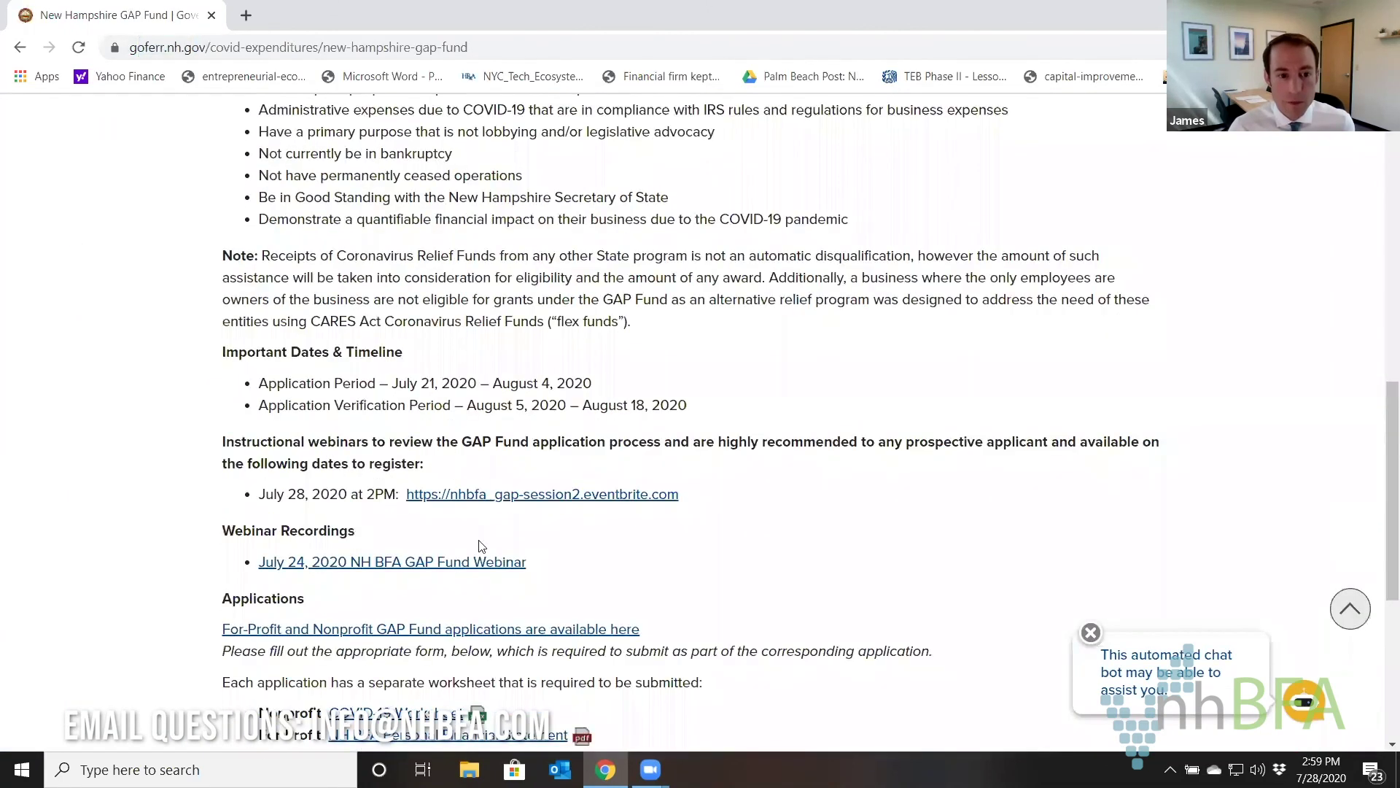
pyautogui.click(507, 629)
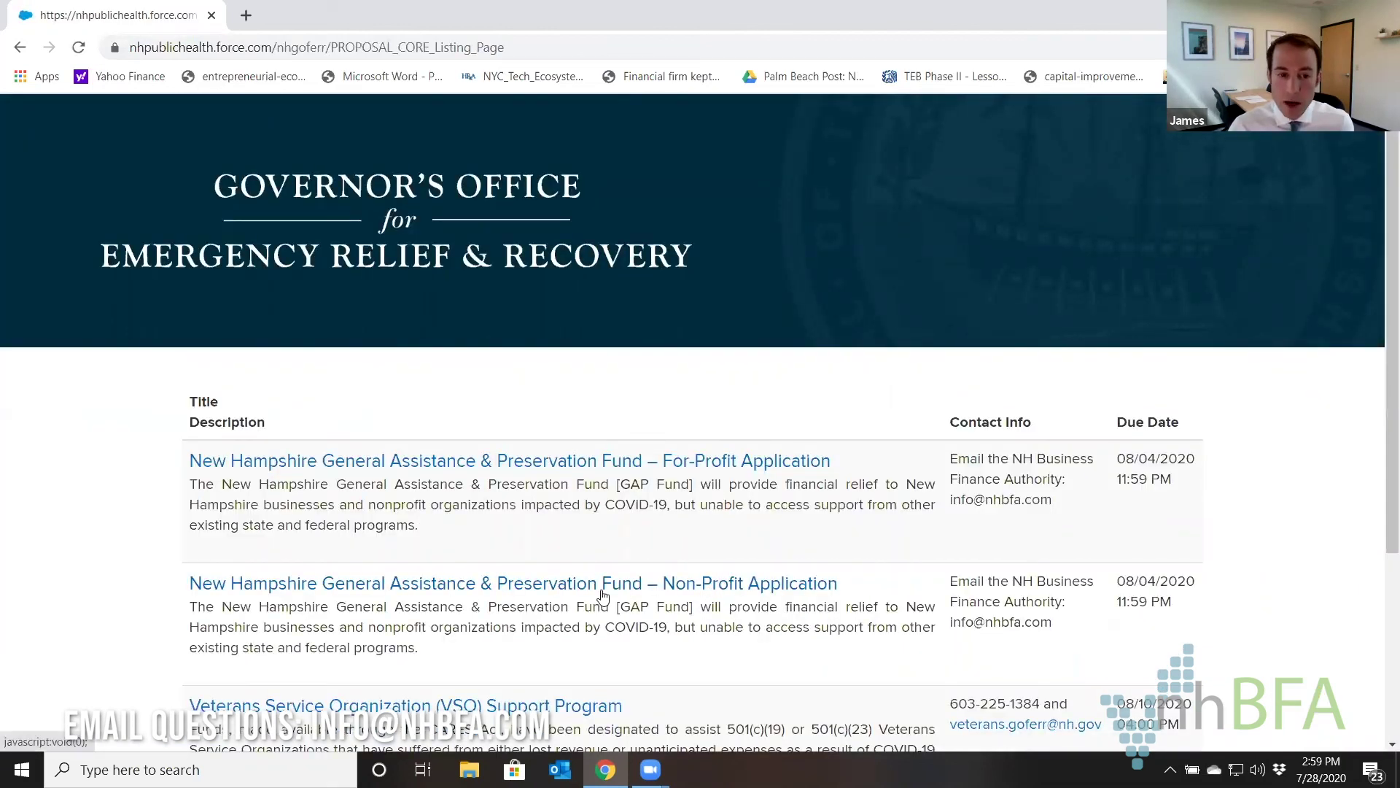
# Open the Non-Profit Application details and download the COVID-19 Worksheet in a new tab.
pyautogui.click(614, 587)
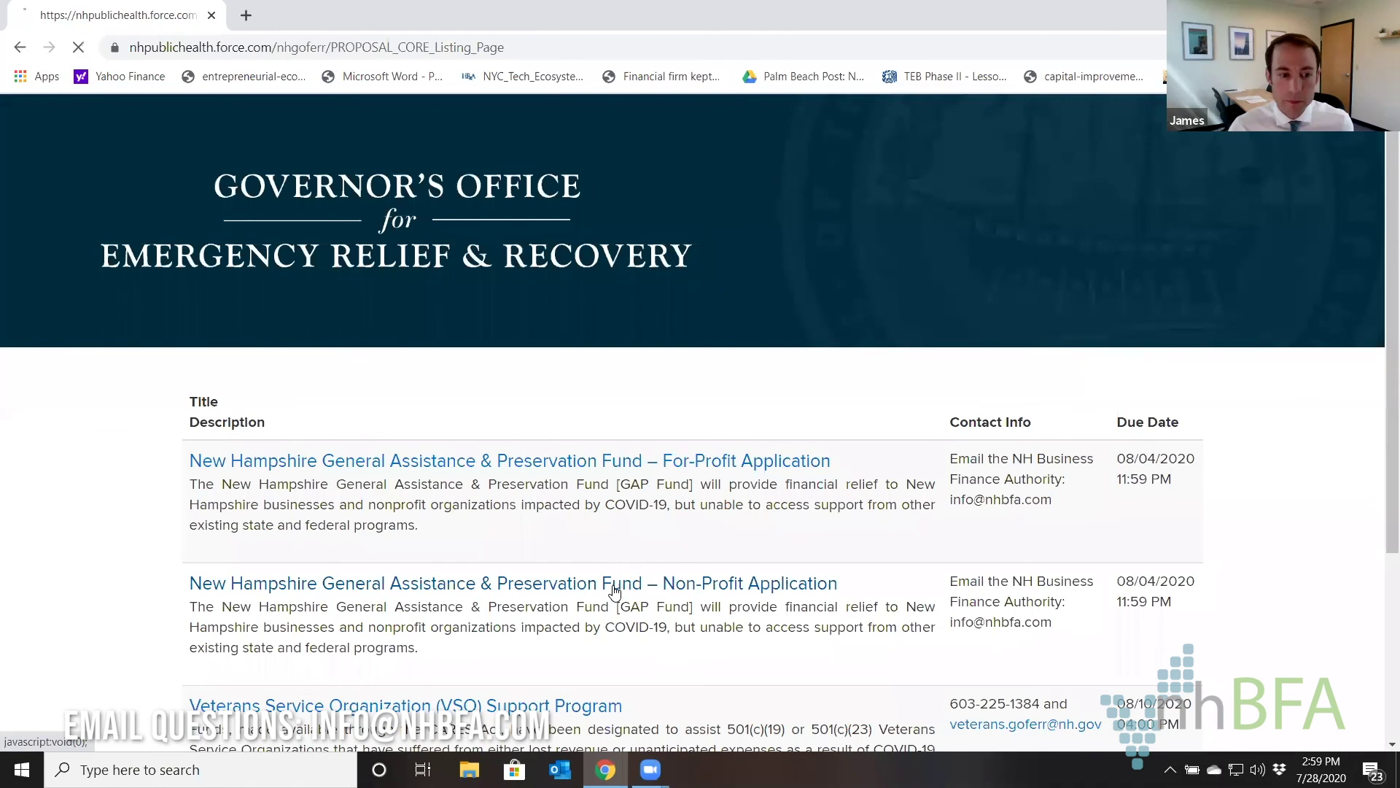
pyautogui.scroll(-3, 621, 553)
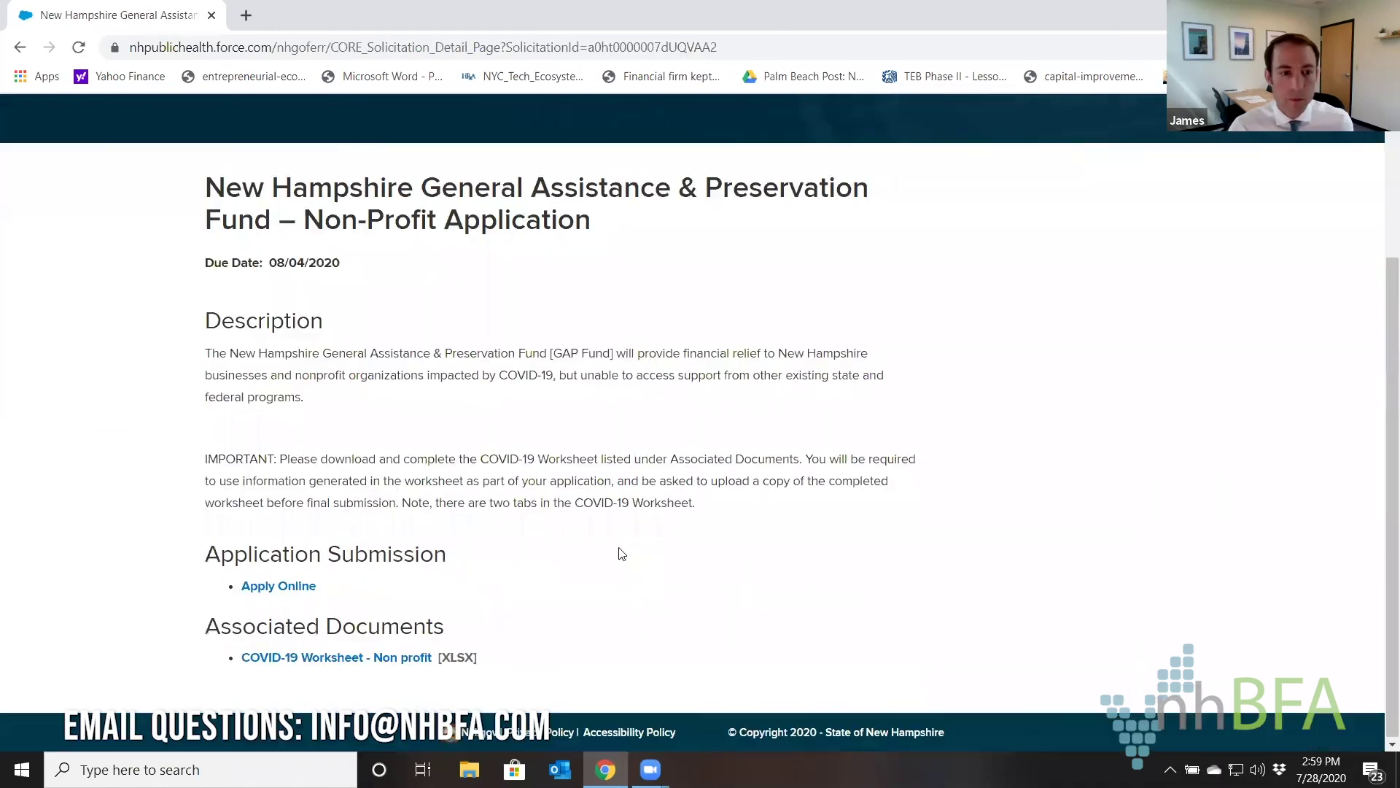
pyautogui.rightClick(389, 664)
pyautogui.click(522, 521)
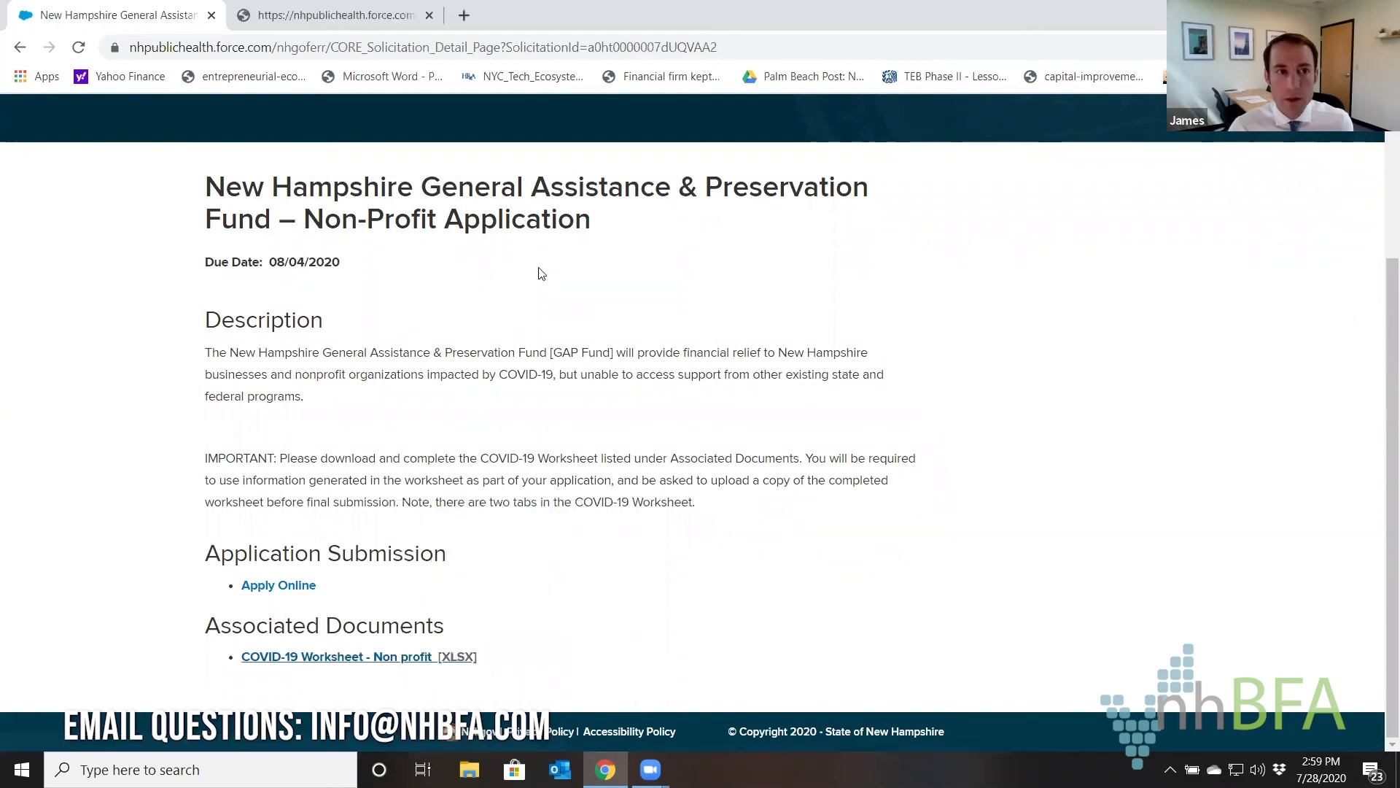
# Log in to the grant portal with the saved username and password and create a new submission.
pyautogui.click(295, 588)
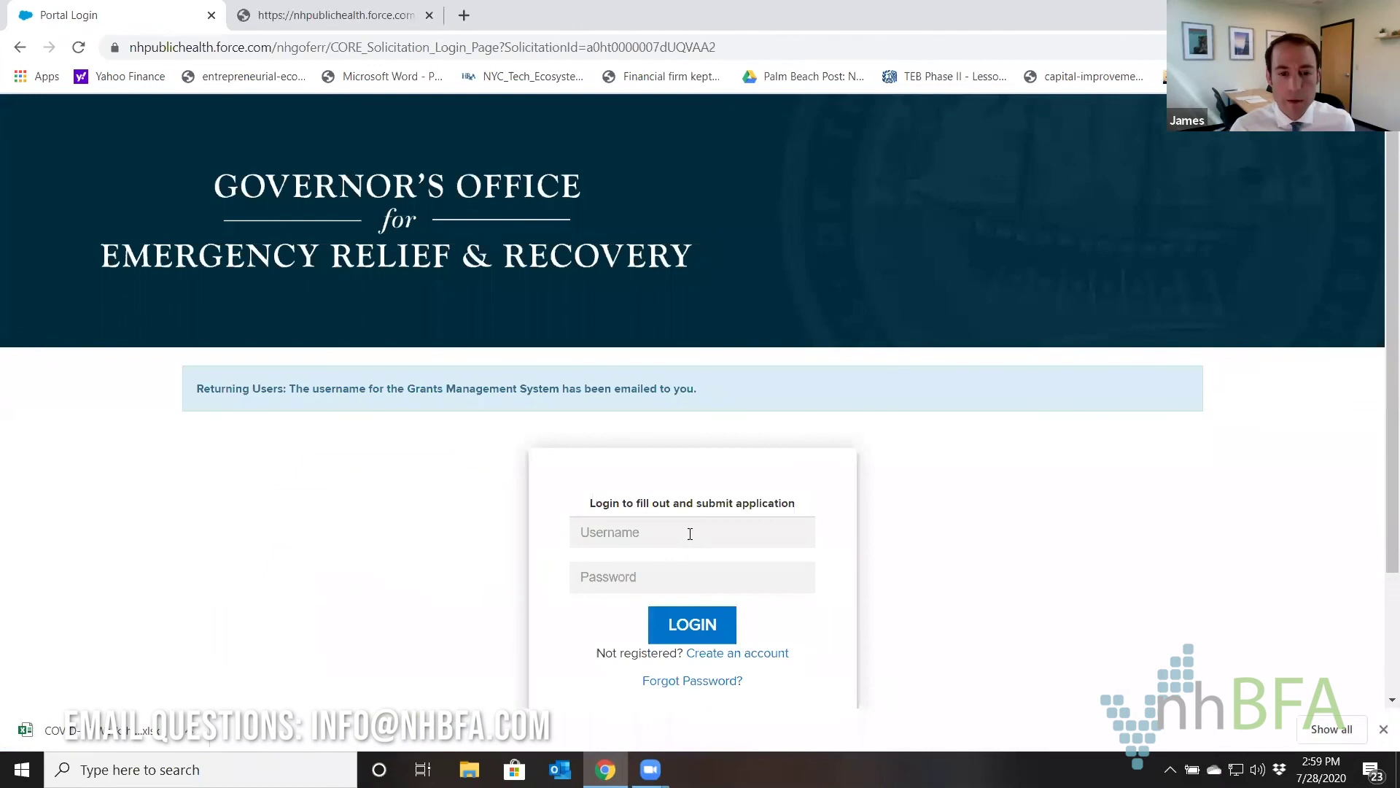
pyautogui.click(690, 533)
pyautogui.click(667, 573)
pyautogui.click(662, 576)
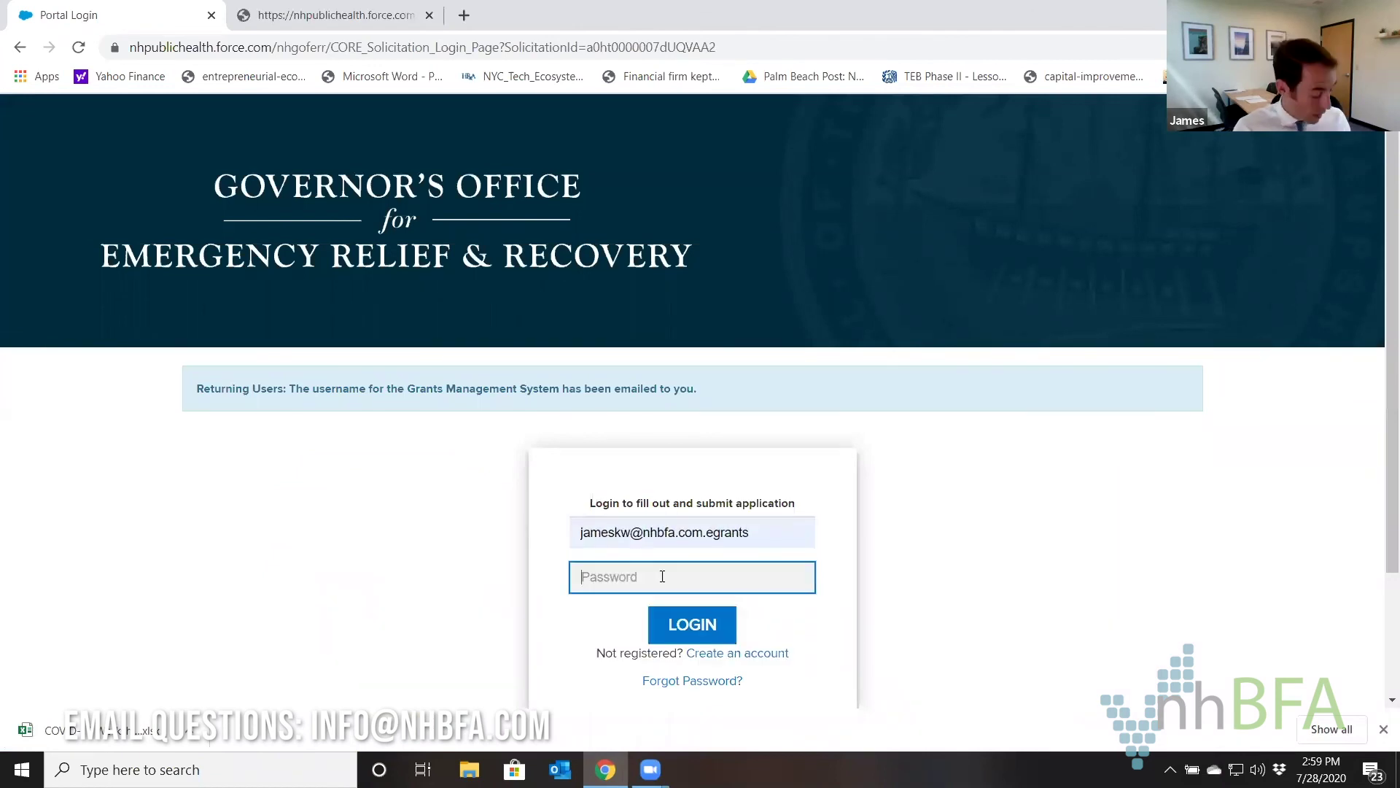
pyautogui.write('****')
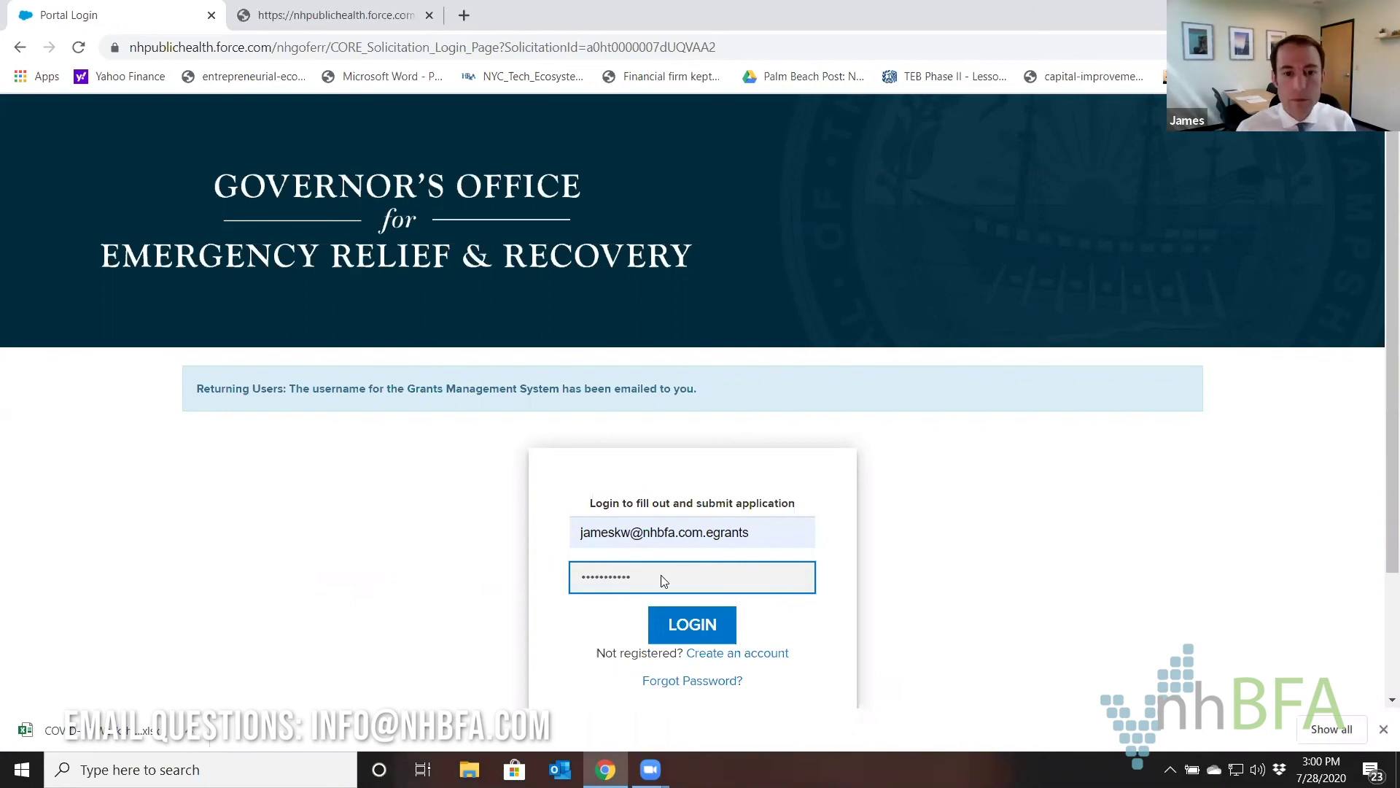
pyautogui.click(693, 625)
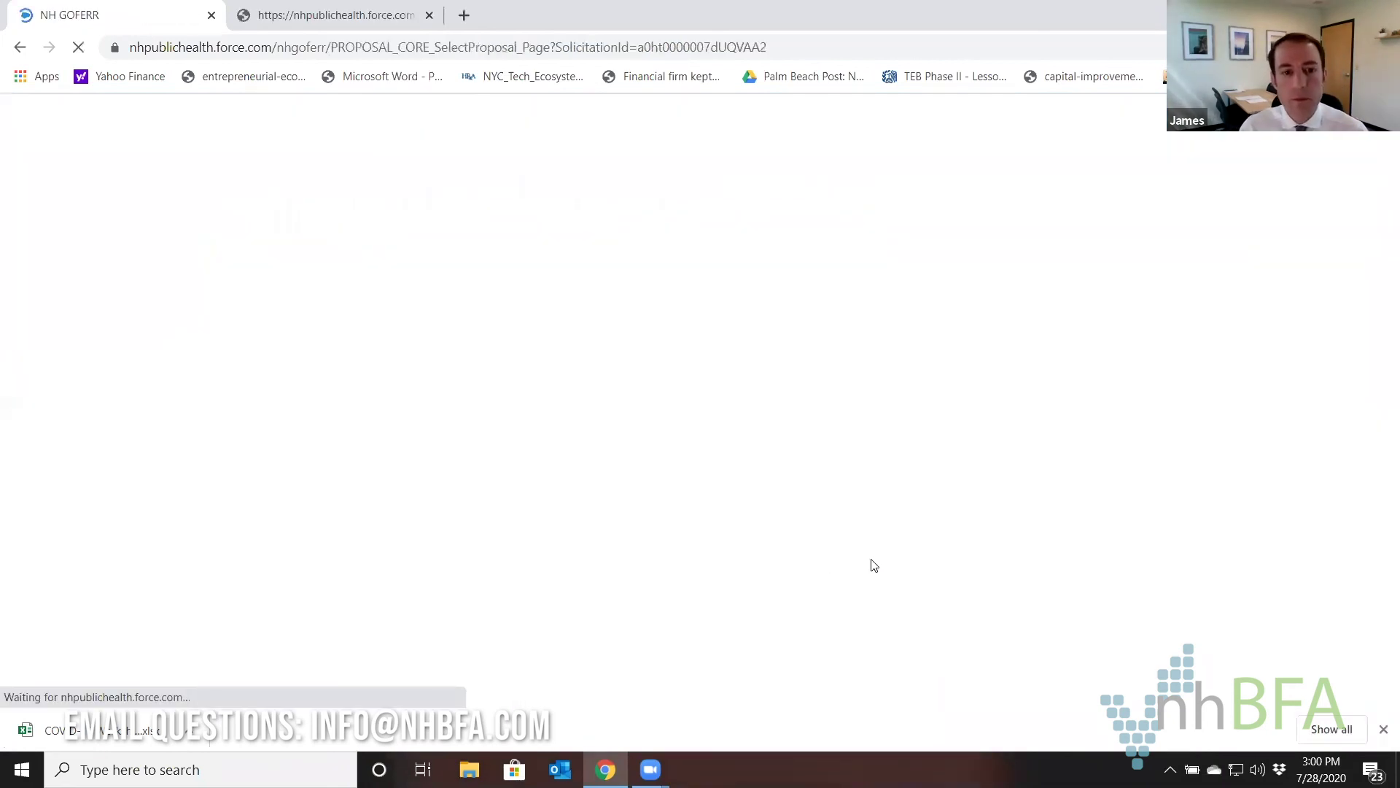
pyautogui.scroll(-2, 587, 361)
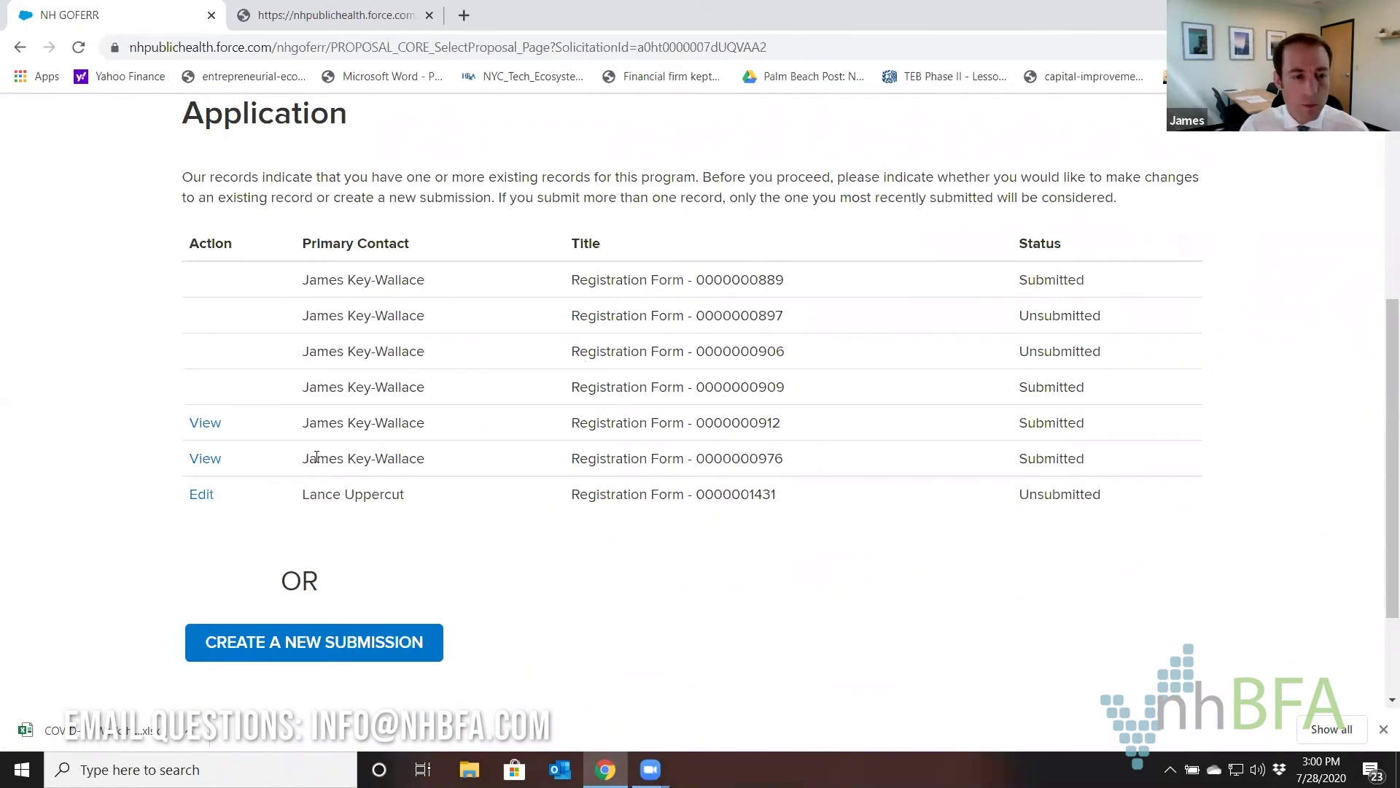
pyautogui.click(216, 463)
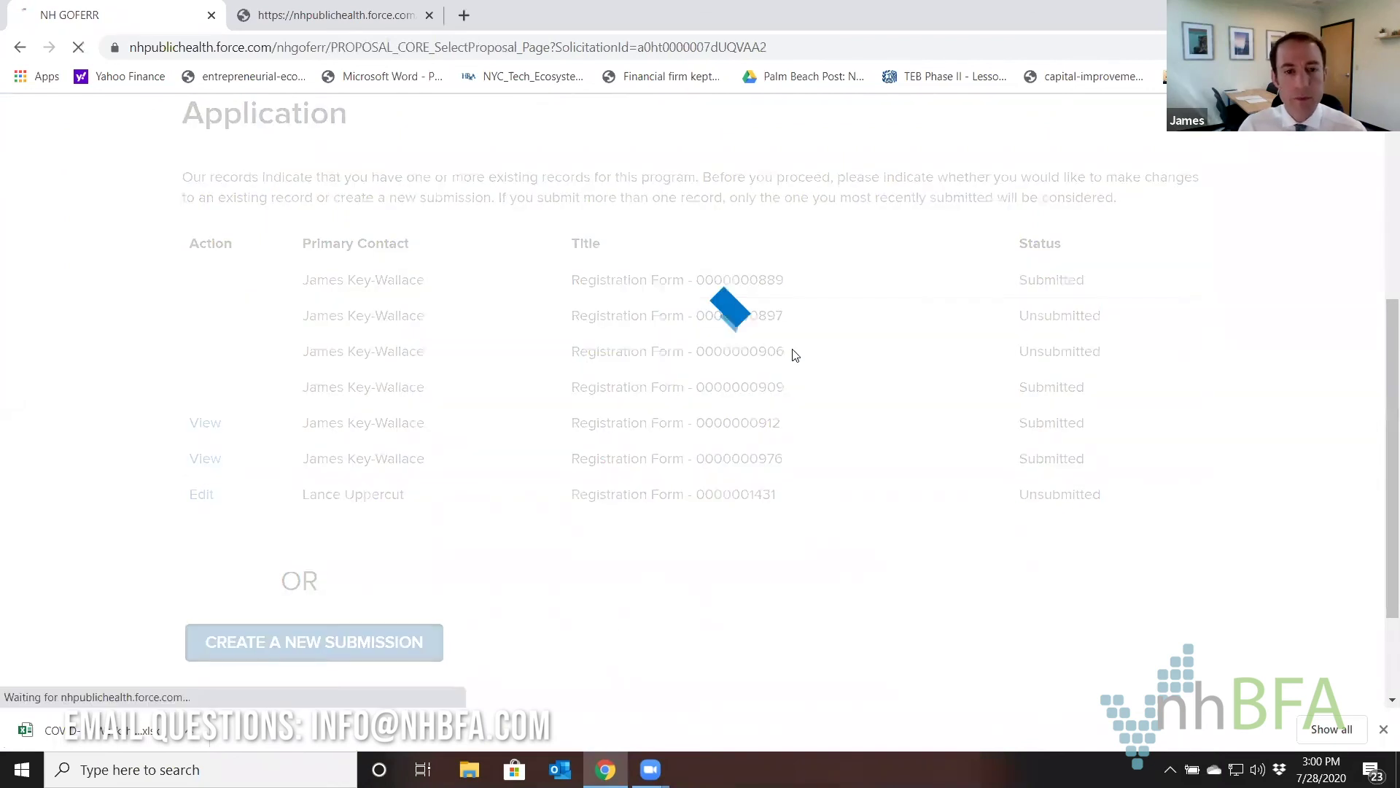
pyautogui.scroll(-3, 838, 459)
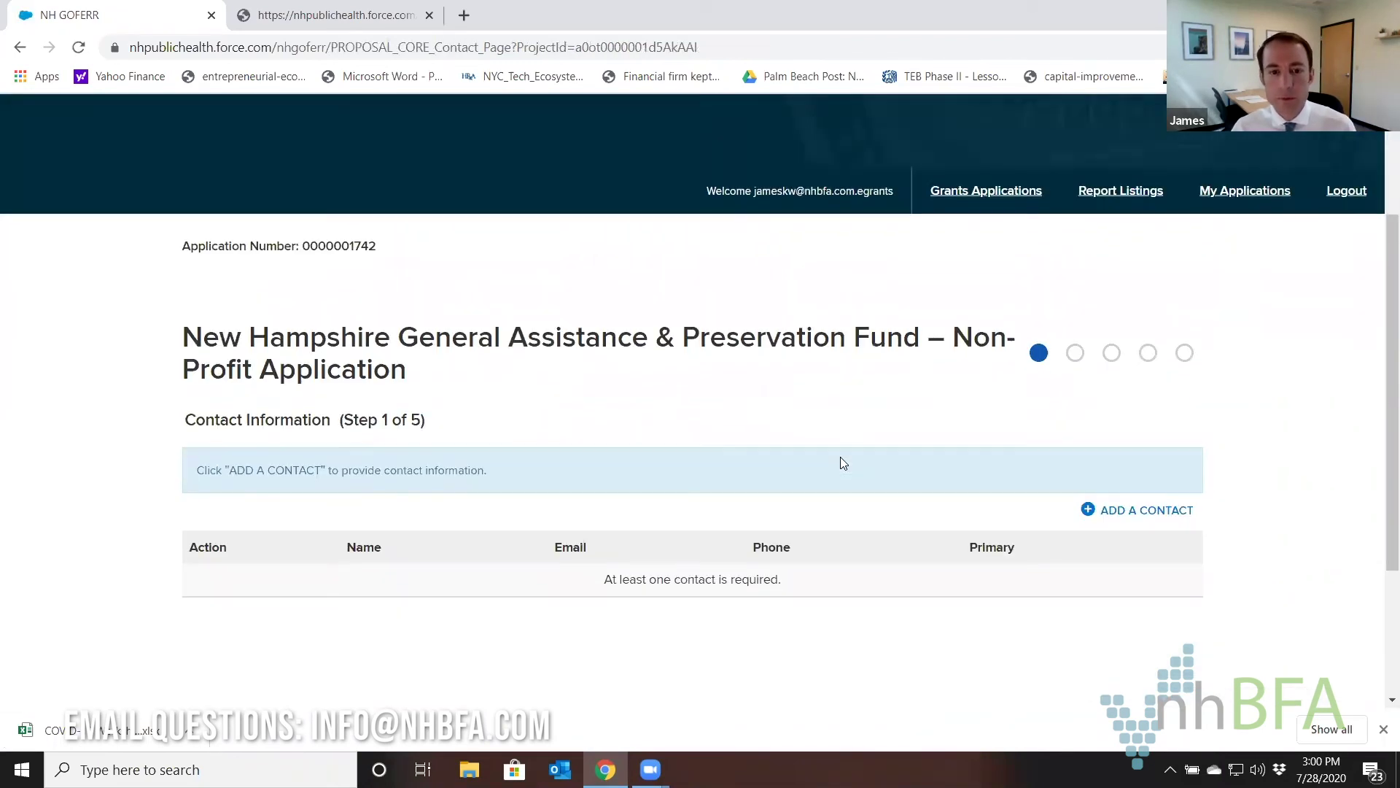
# Add a contact filing as Owner, autofill the saved business details, and enter title 'Exec Directo'.
pyautogui.scroll(-1, 1094, 431)
pyautogui.click(1109, 427)
pyautogui.click(532, 209)
pyautogui.click(505, 270)
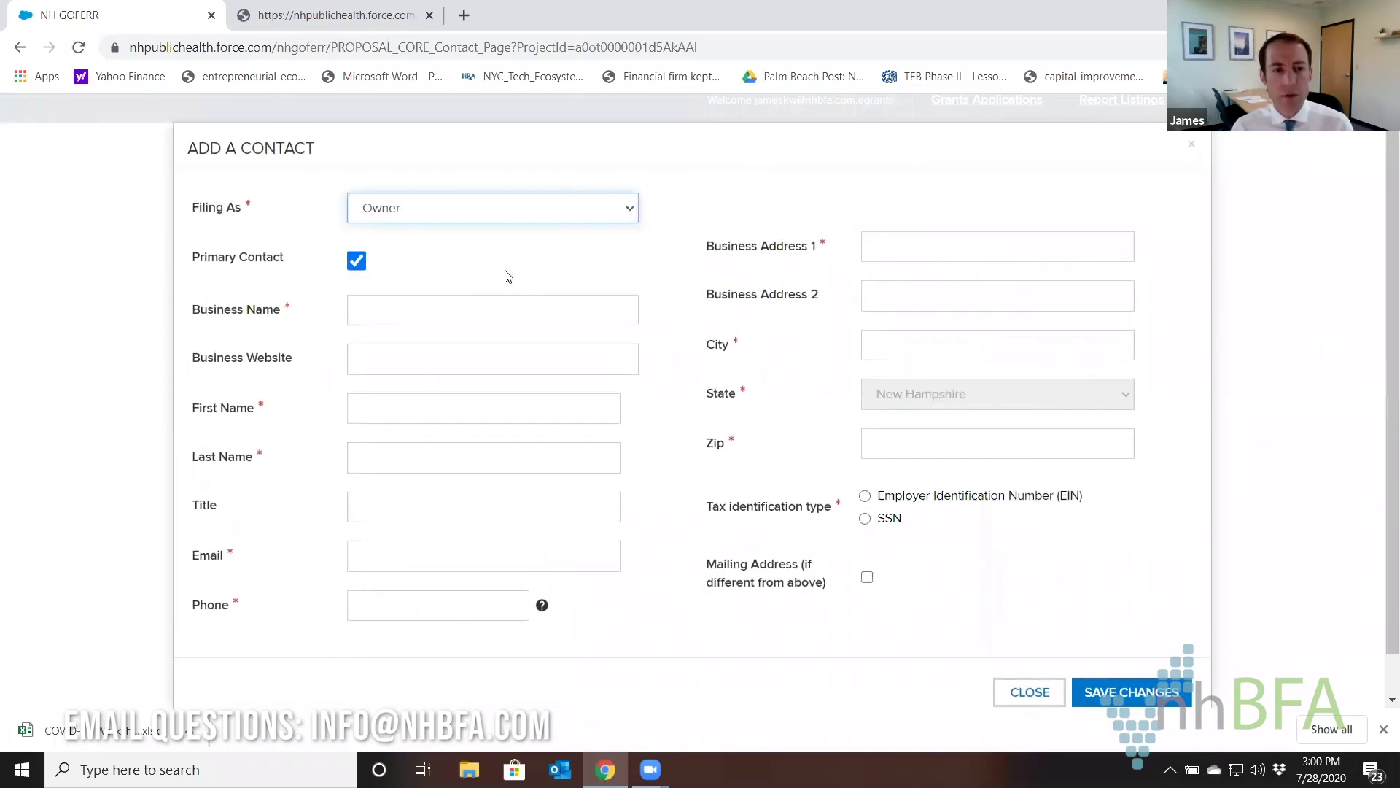
pyautogui.click(450, 309)
pyautogui.click(438, 369)
pyautogui.click(391, 508)
pyautogui.write('Exec Director')
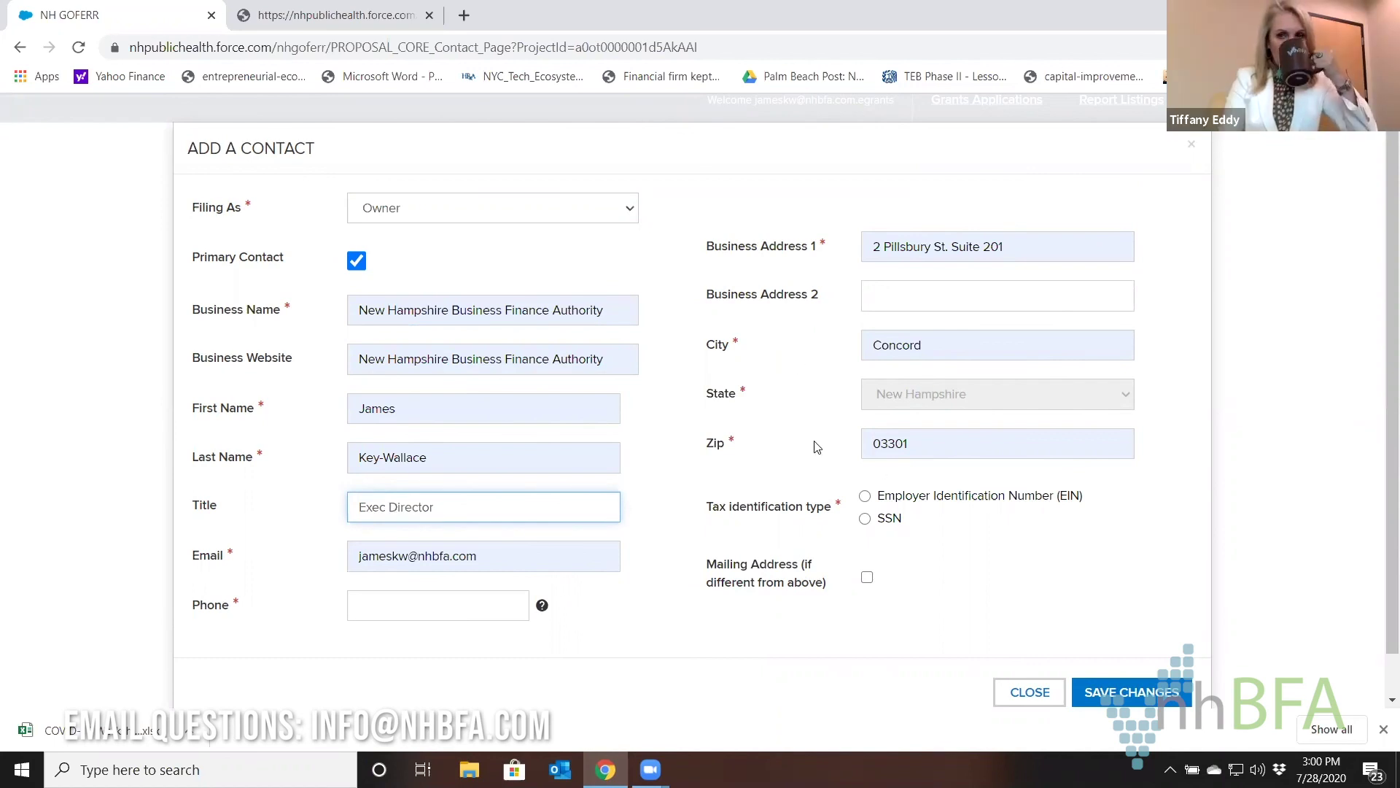
# Choose EIN as the tax ID type, enter the EIN and phone number, and save the contact.
pyautogui.click(877, 500)
pyautogui.click(909, 568)
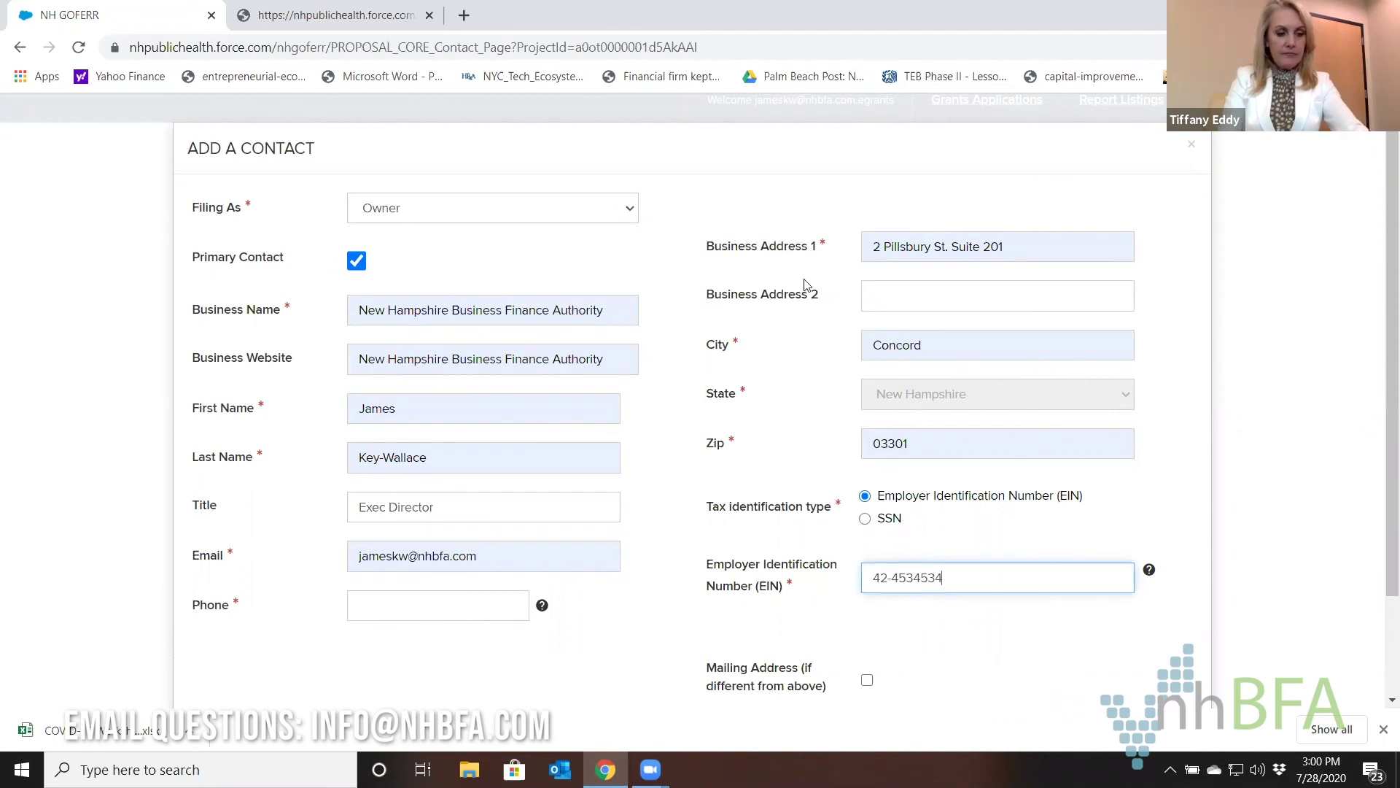
pyautogui.scroll(-1, 807, 451)
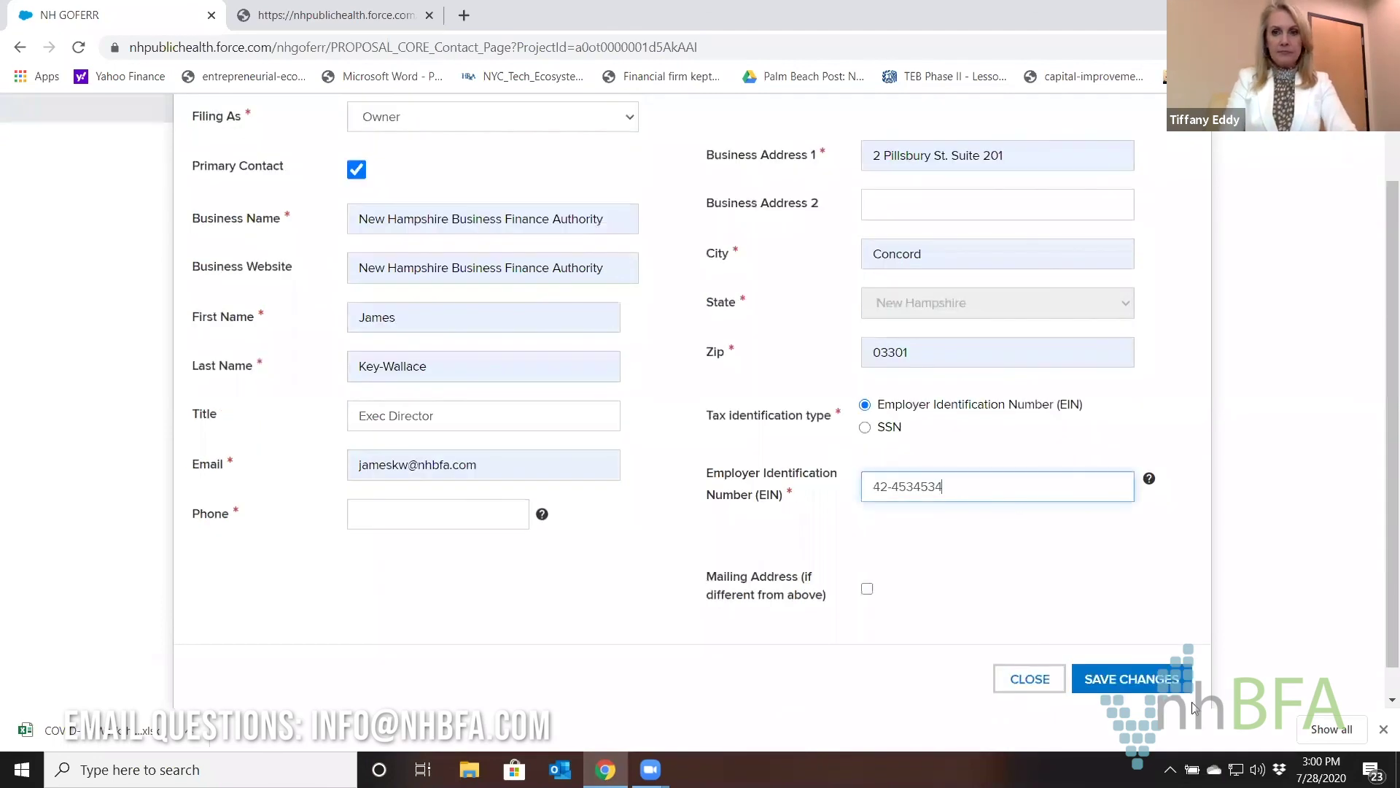
pyautogui.click(387, 508)
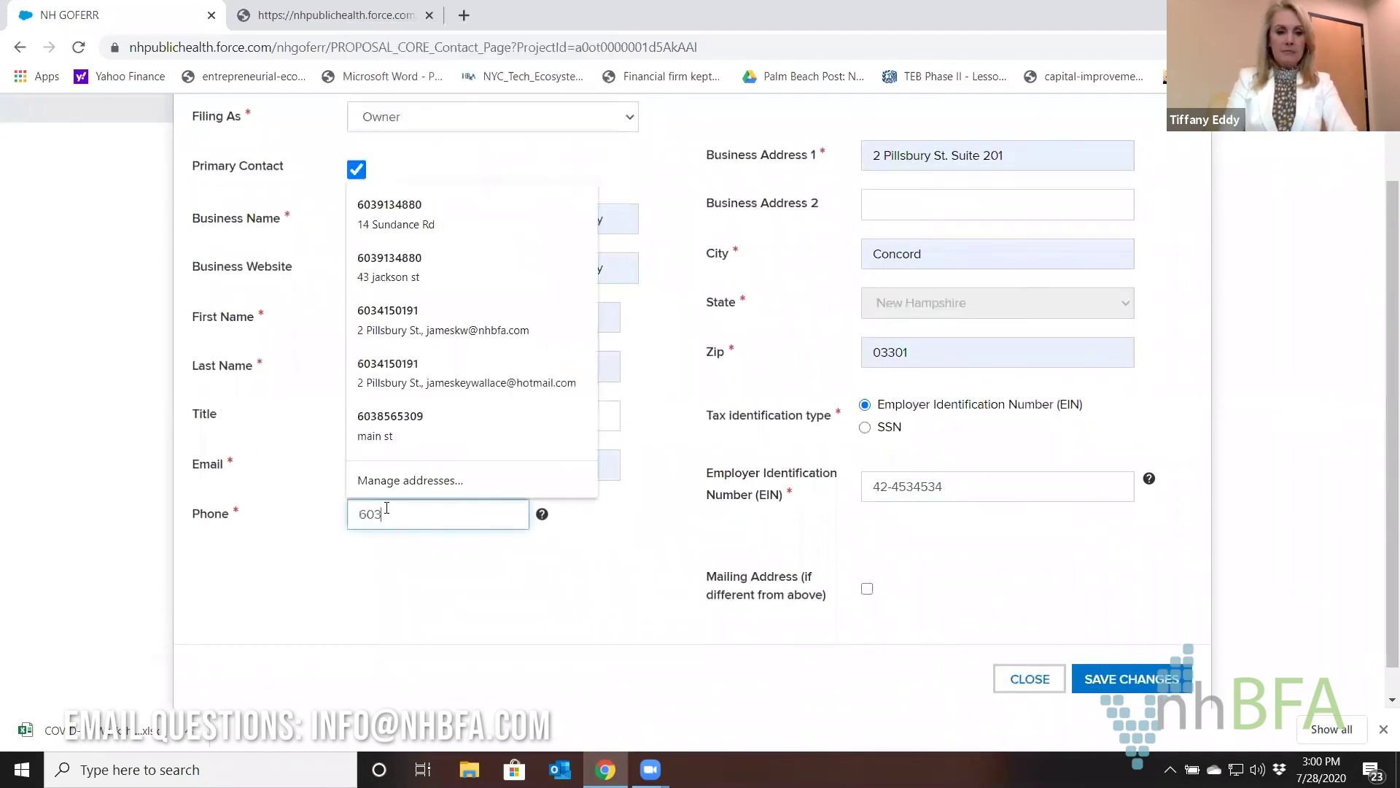
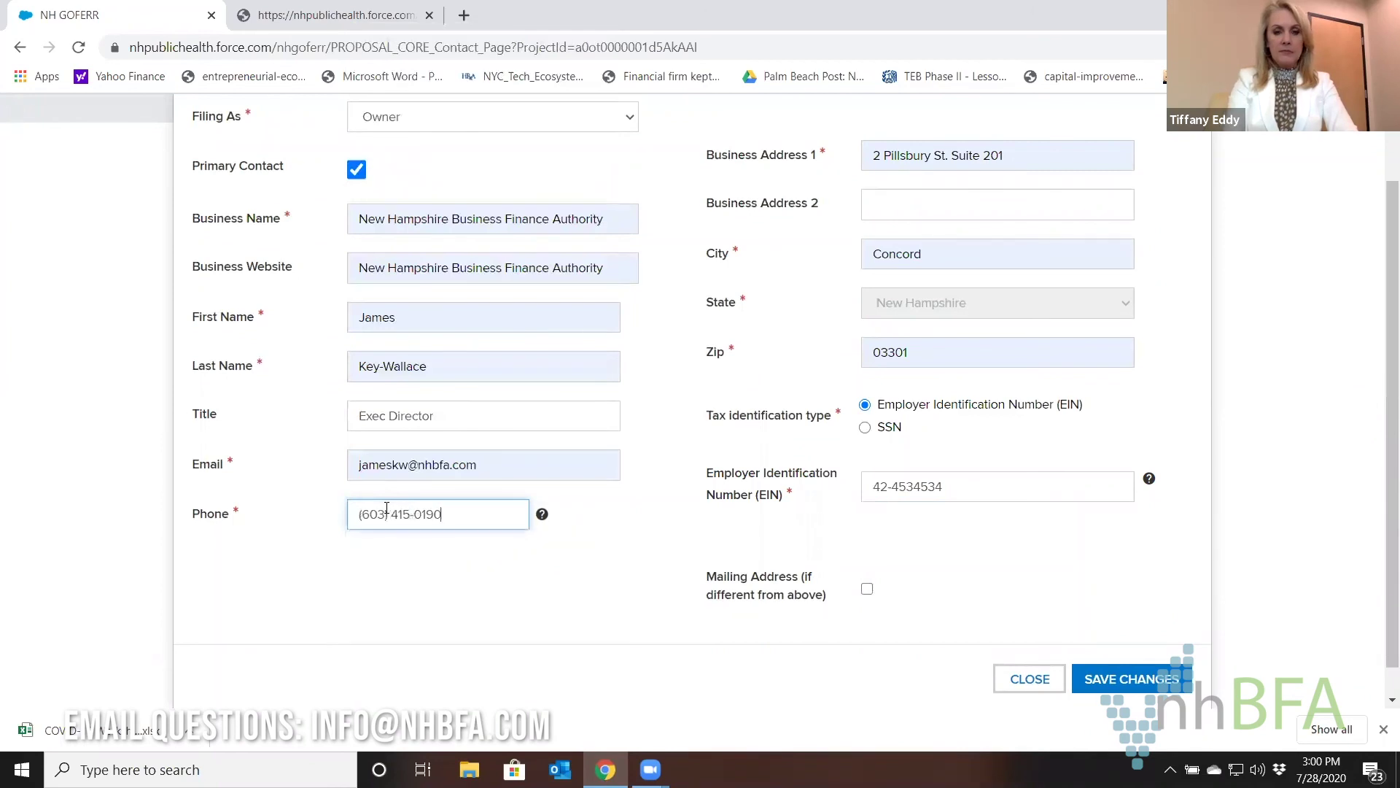
pyautogui.click(1116, 678)
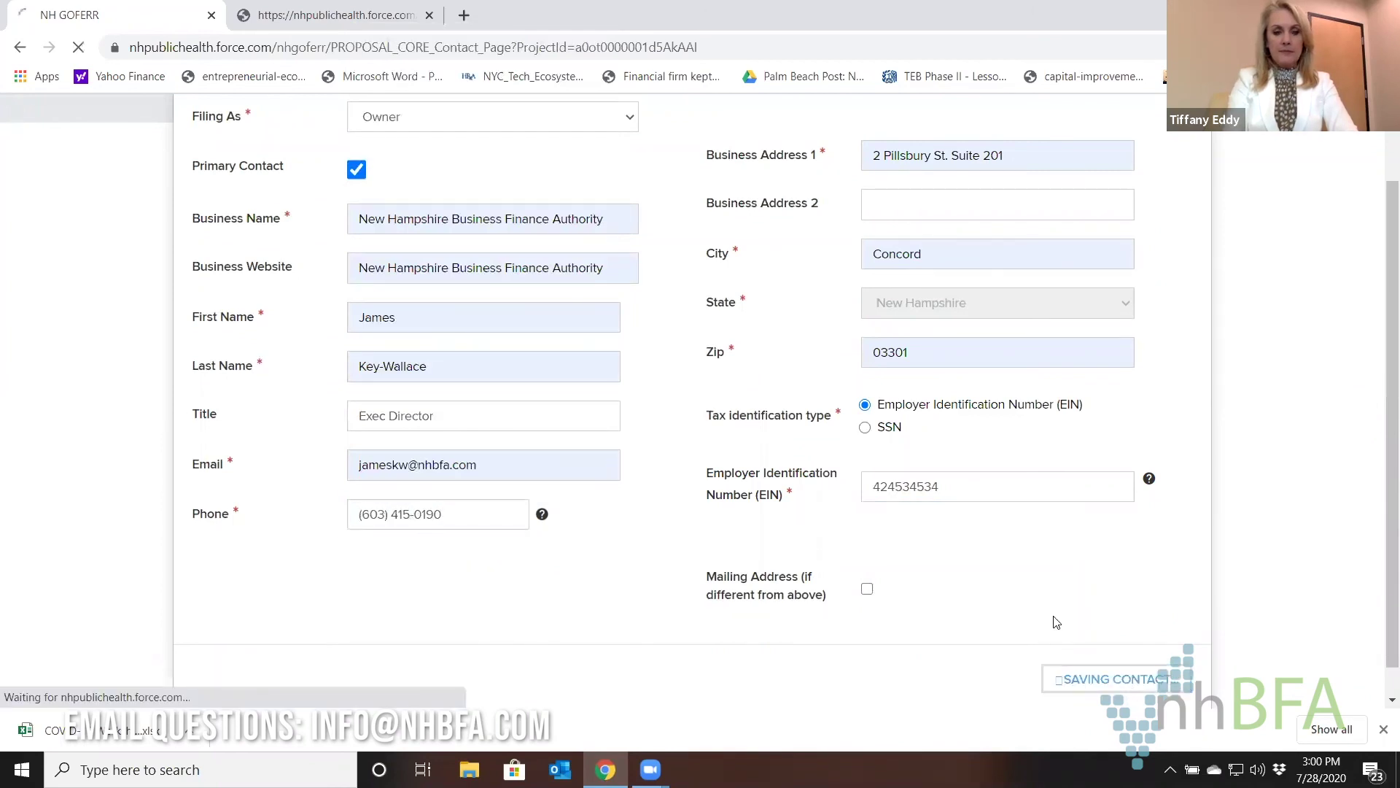
pyautogui.scroll(-5, 884, 500)
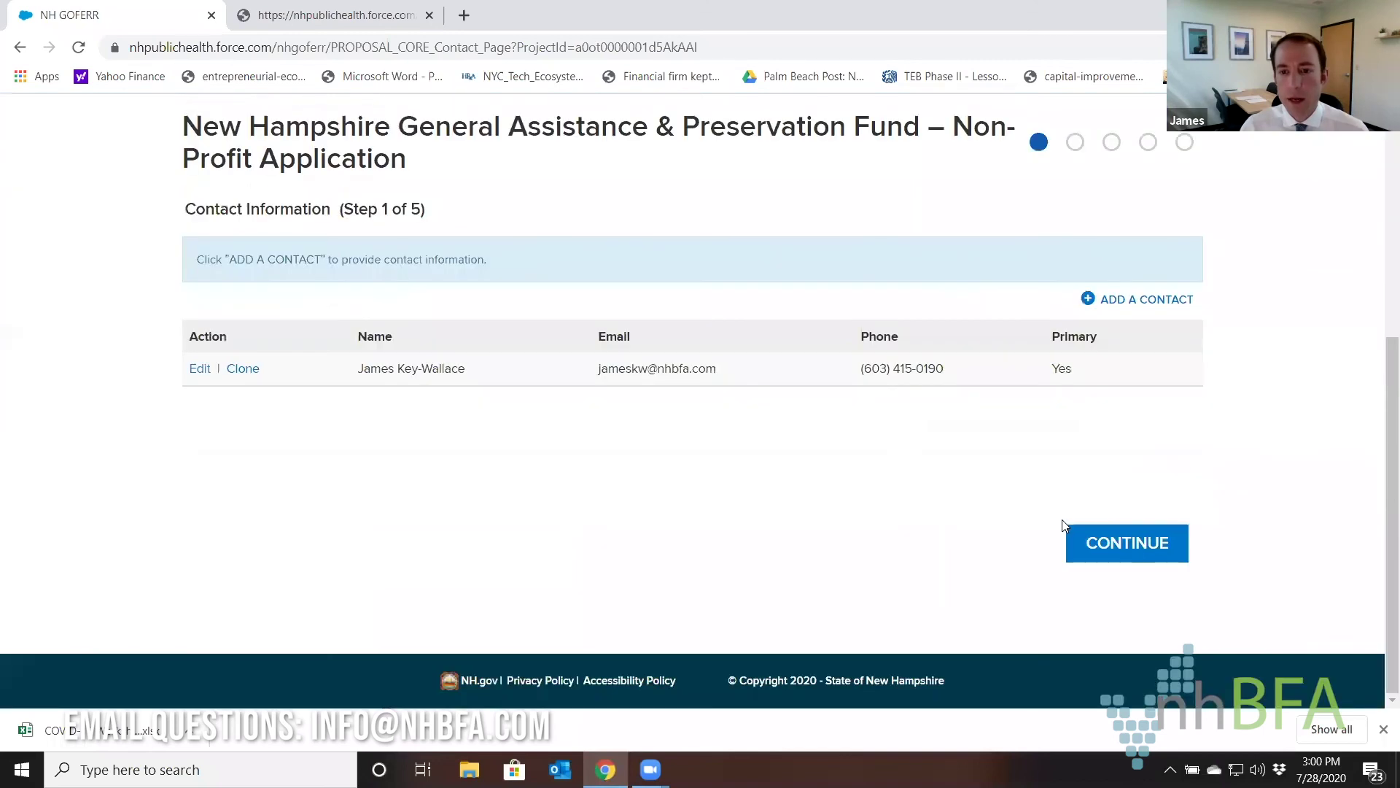
# Move to Business Information and answer Yes to being a non-profit and filing annual tax returns.
pyautogui.click(1157, 559)
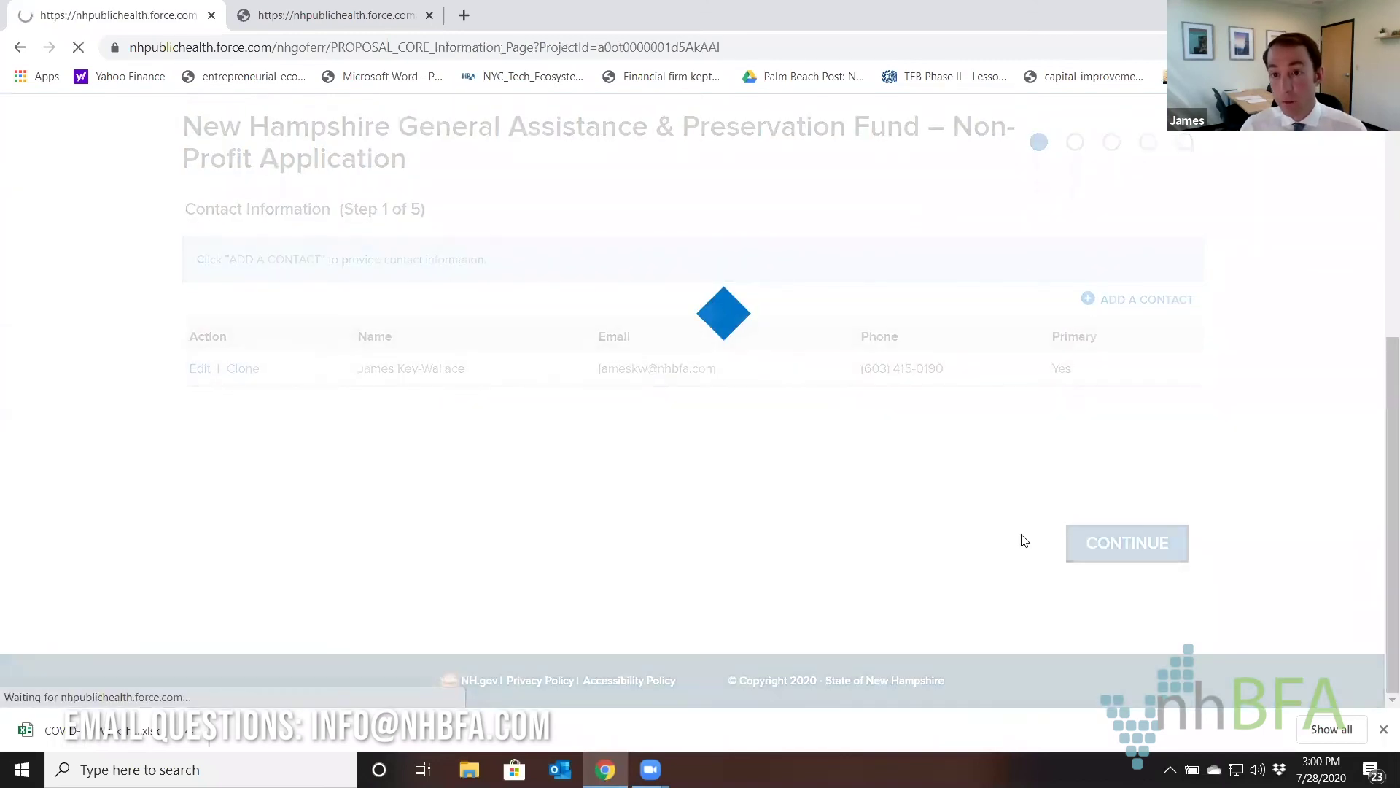
pyautogui.scroll(-5, 777, 445)
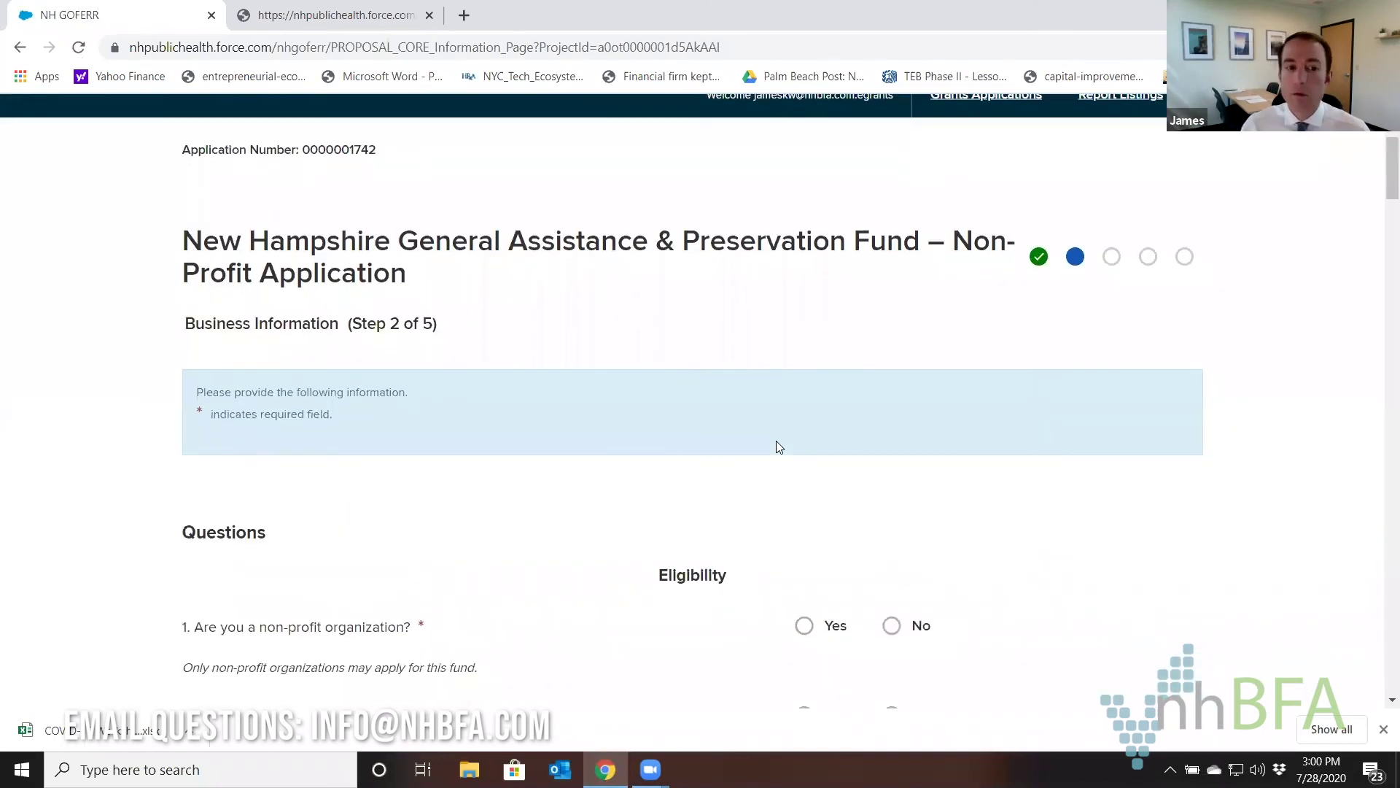
pyautogui.scroll(-3, 655, 348)
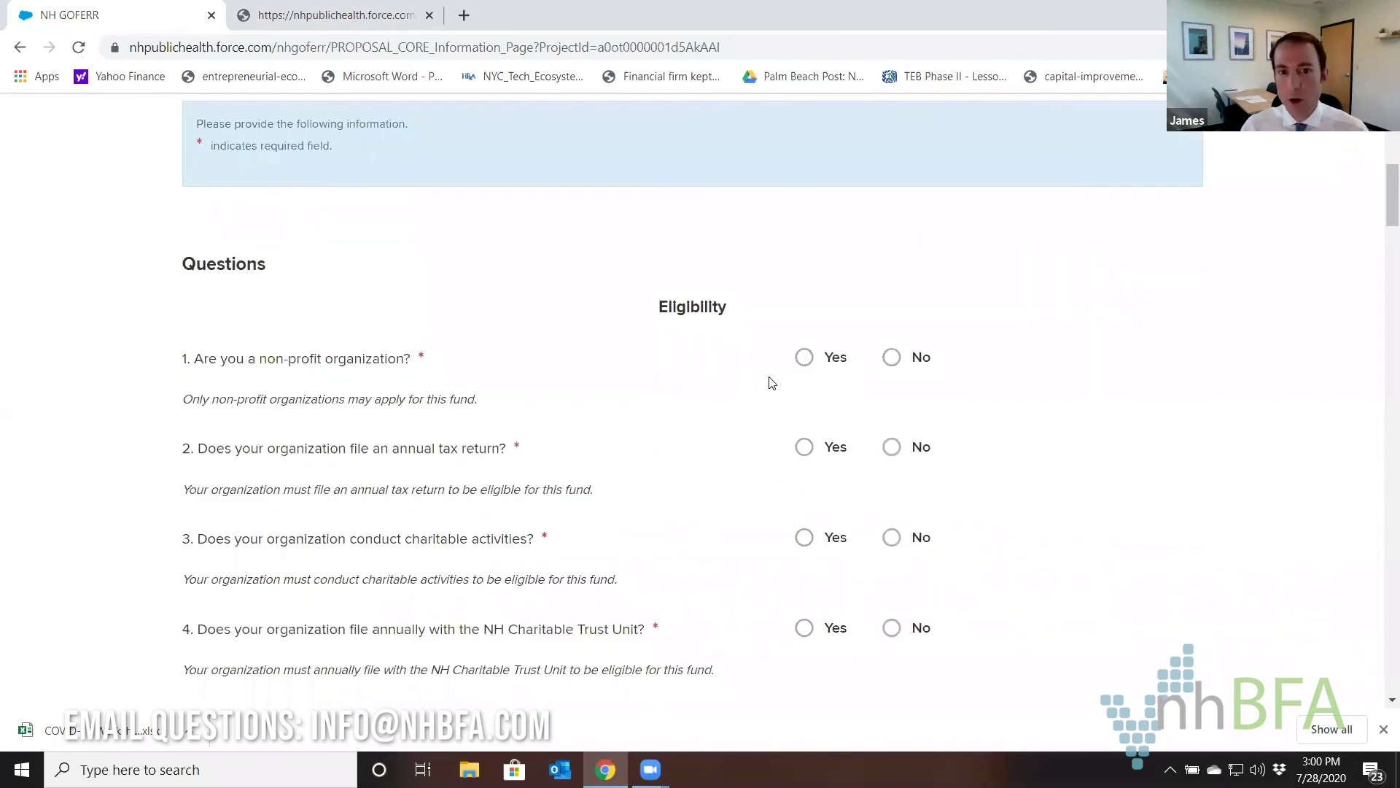
pyautogui.click(806, 362)
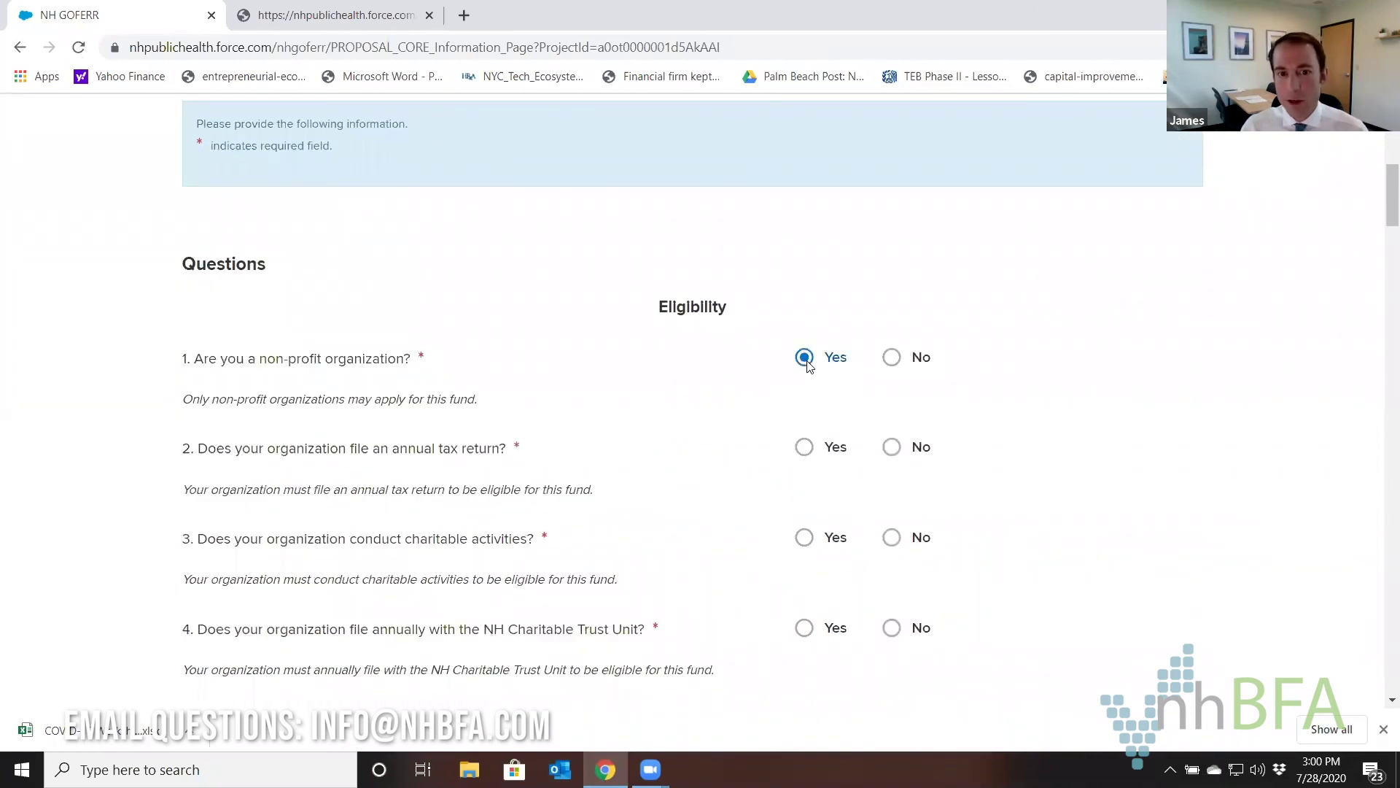
pyautogui.click(805, 448)
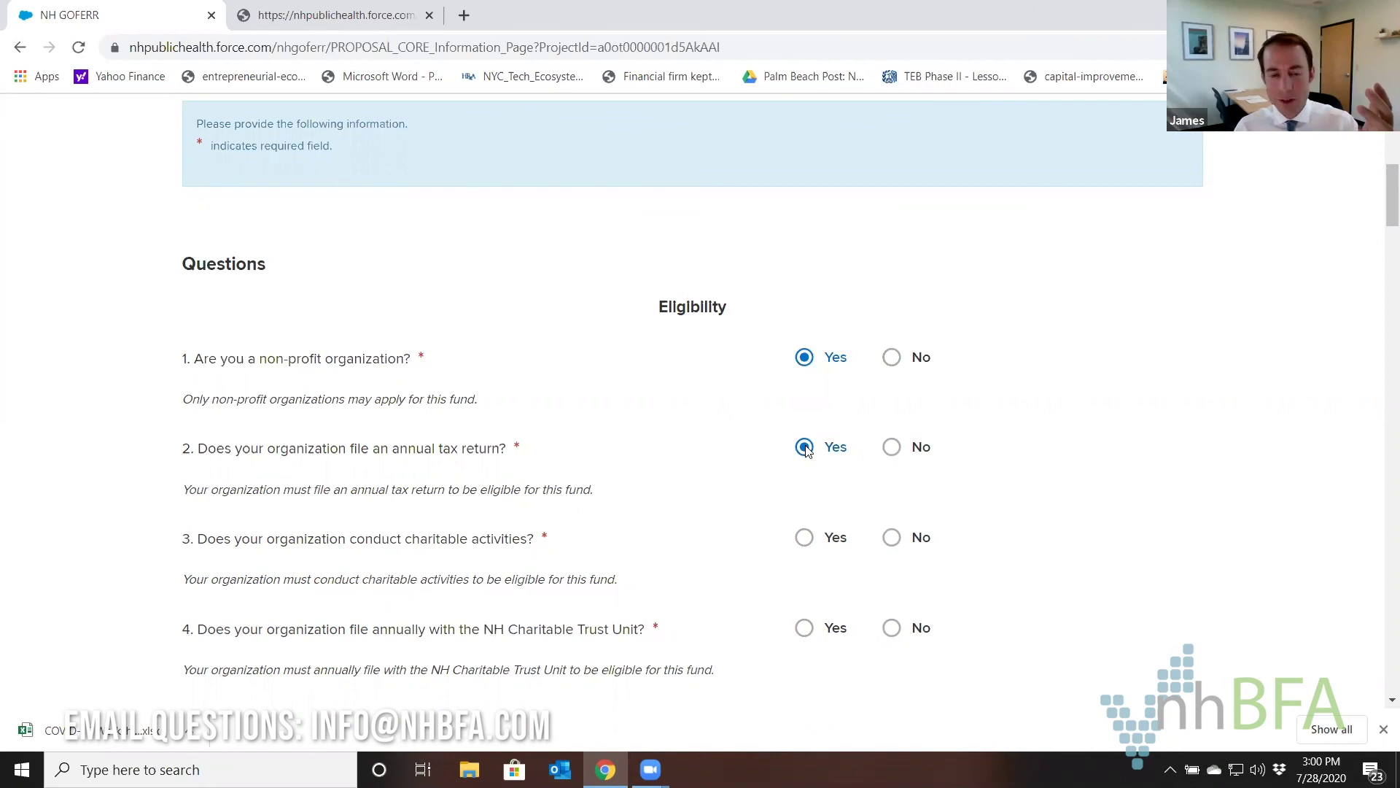
# Answer Yes to question 4 about filing with the Charitable Trust Unit.
pyautogui.scroll(-1, 751, 449)
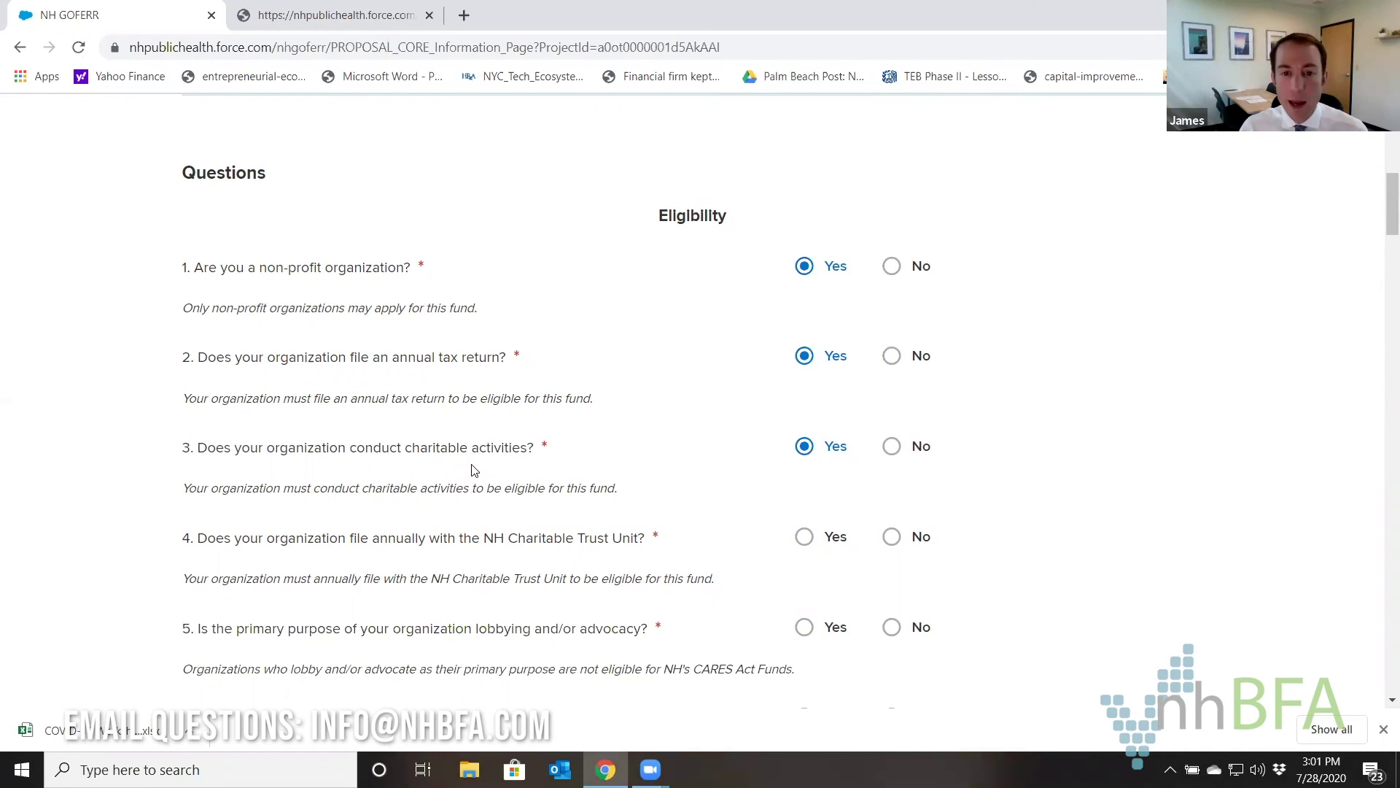
pyautogui.scroll(-1, 667, 257)
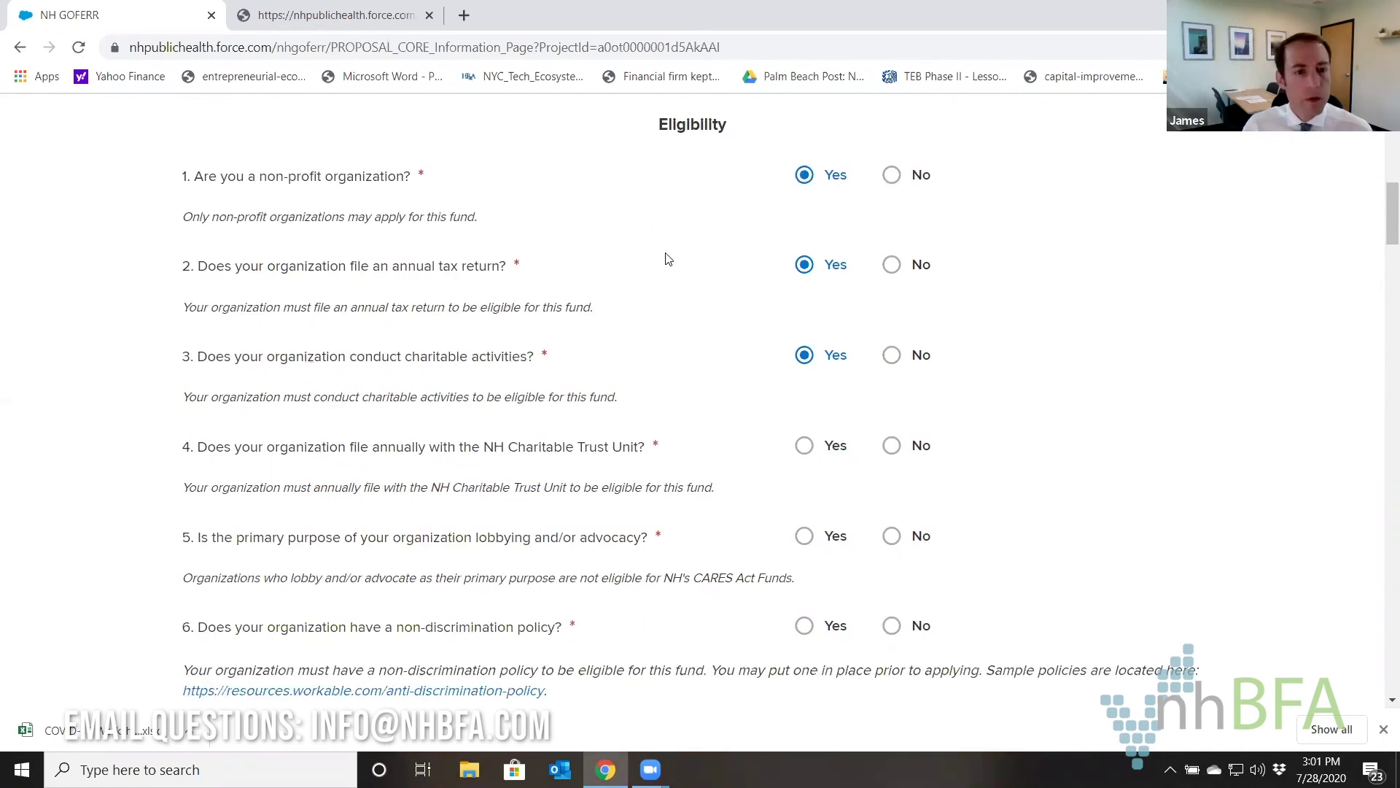
pyautogui.scroll(-1, 666, 258)
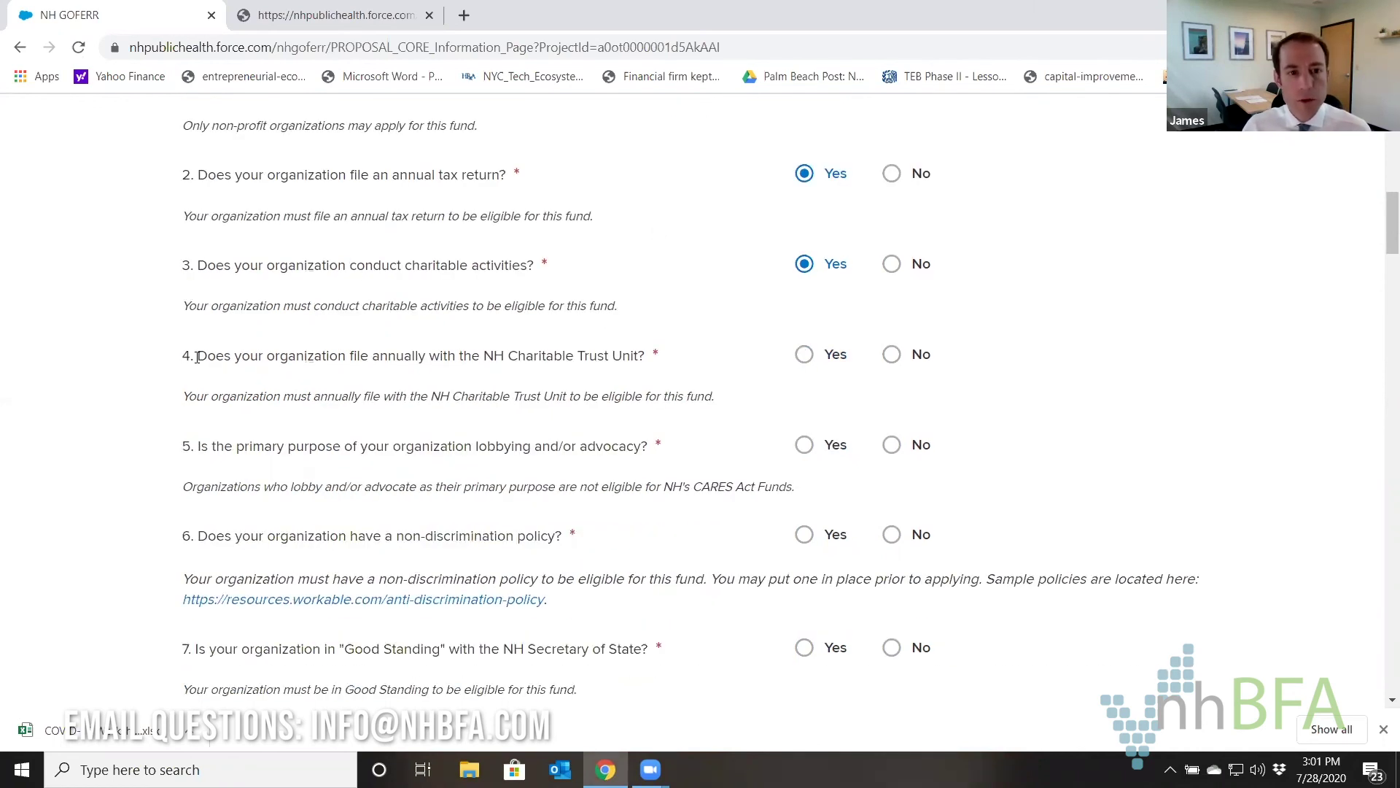
pyautogui.moveTo(197, 358); pyautogui.dragTo(660, 358)
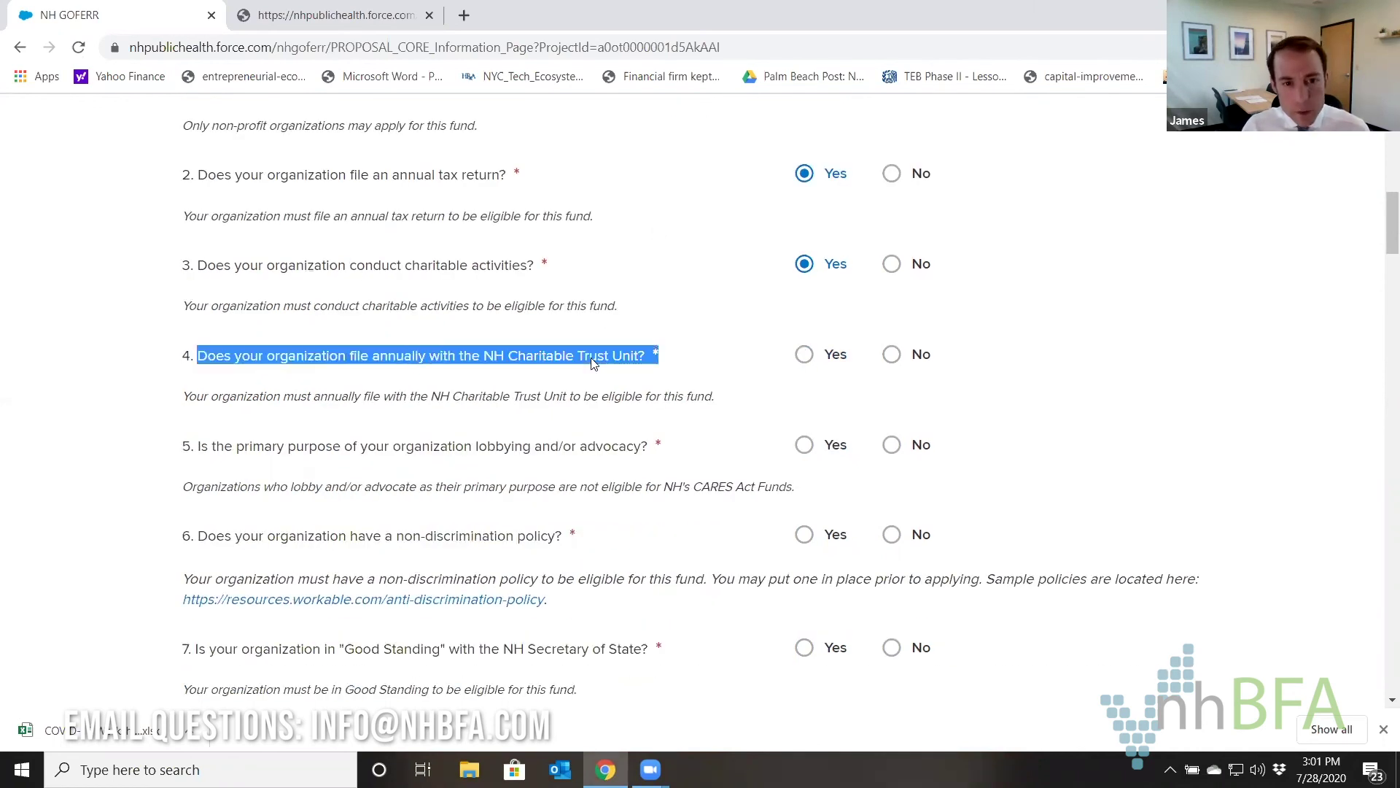
pyautogui.click(804, 357)
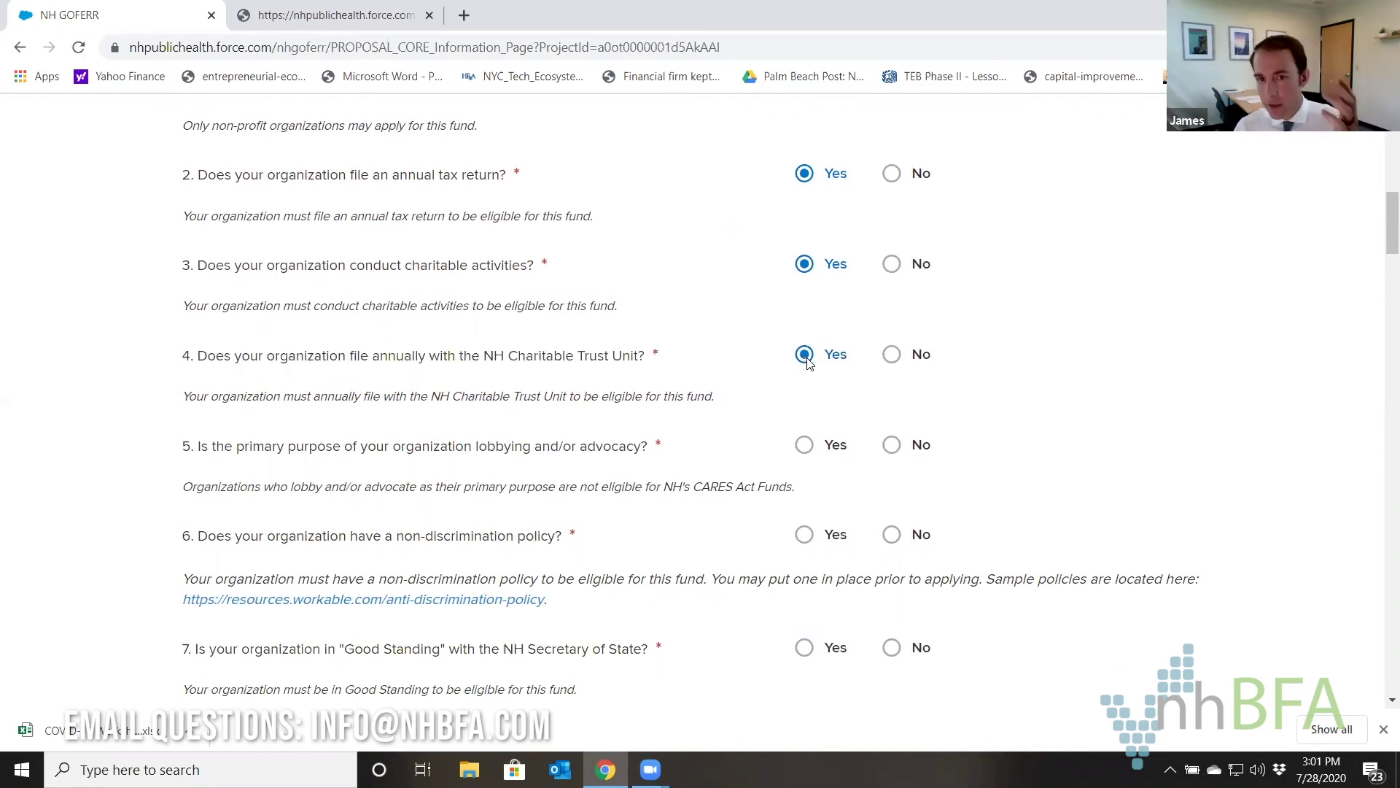
# Answer No to lobbying, Yes to non-discrimination and good standing, and choose 501c(10) type.
pyautogui.scroll(-3, 687, 315)
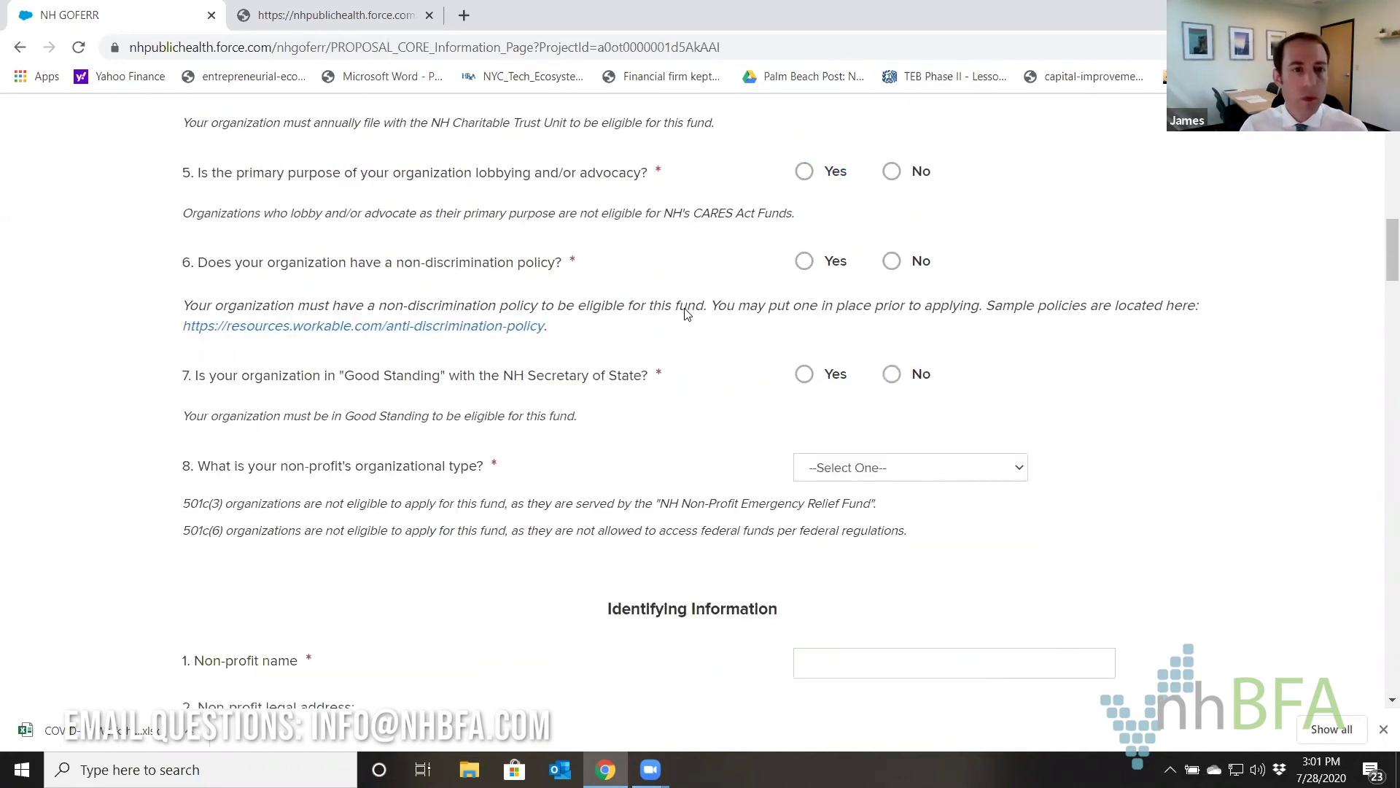
pyautogui.scroll(-1, 649, 262)
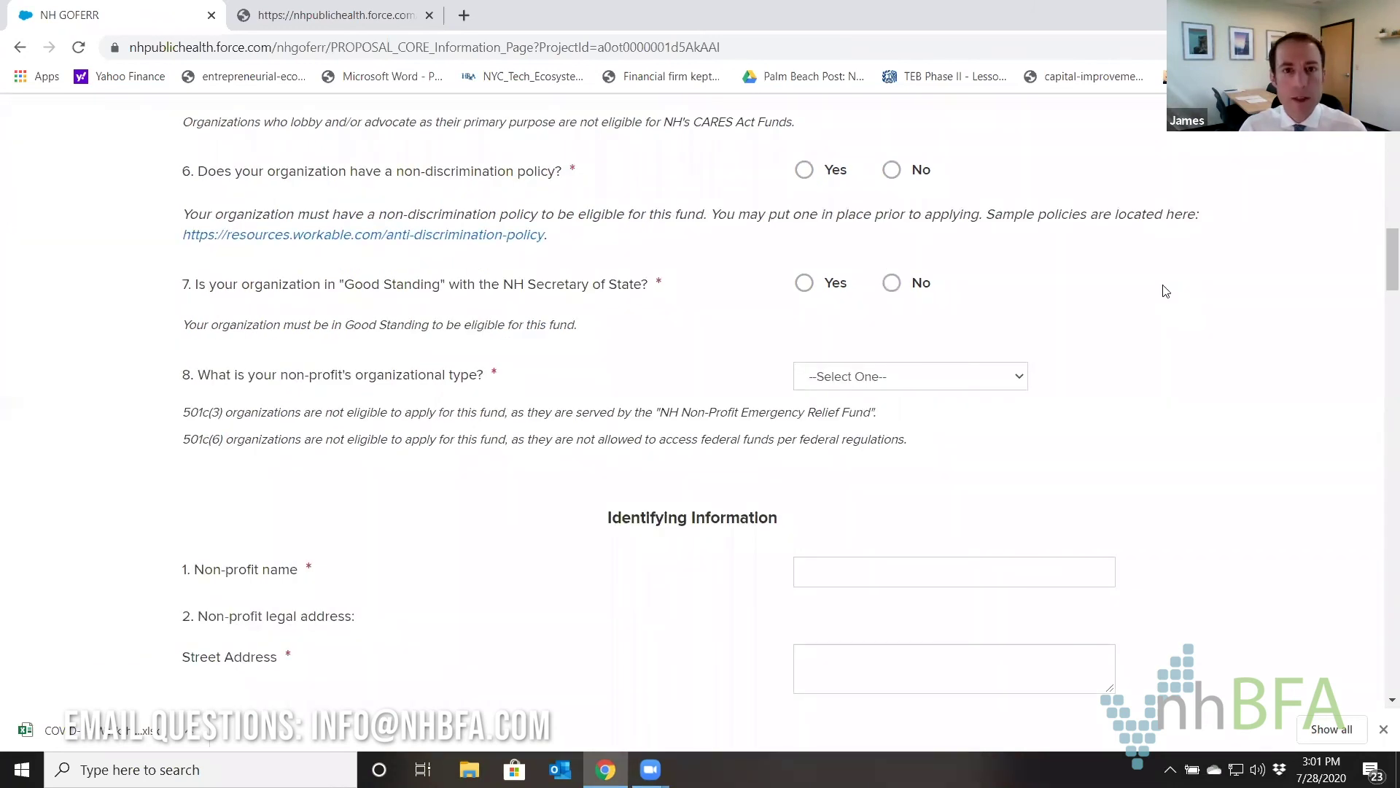
pyautogui.scroll(1, 1021, 212)
pyautogui.click(891, 128)
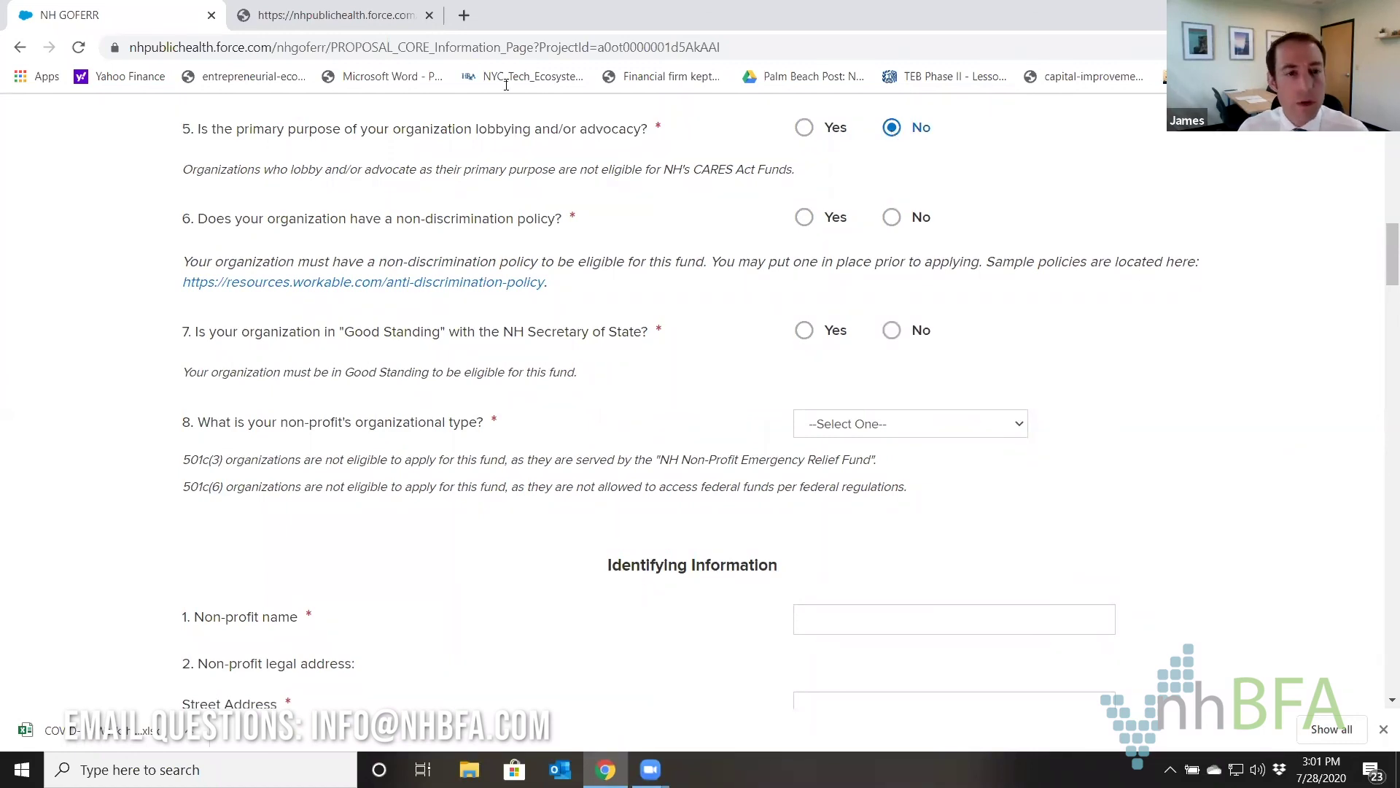
pyautogui.click(808, 219)
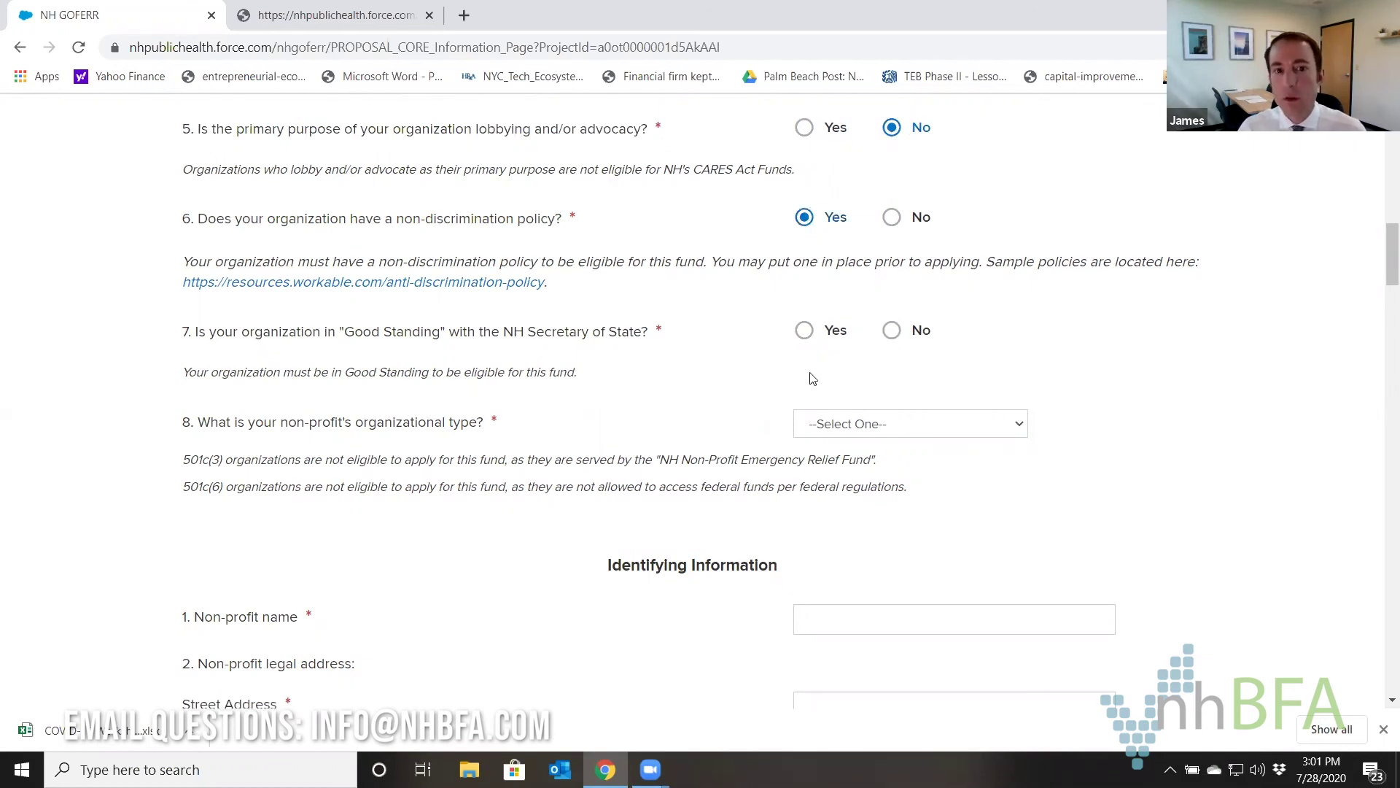
pyautogui.click(810, 332)
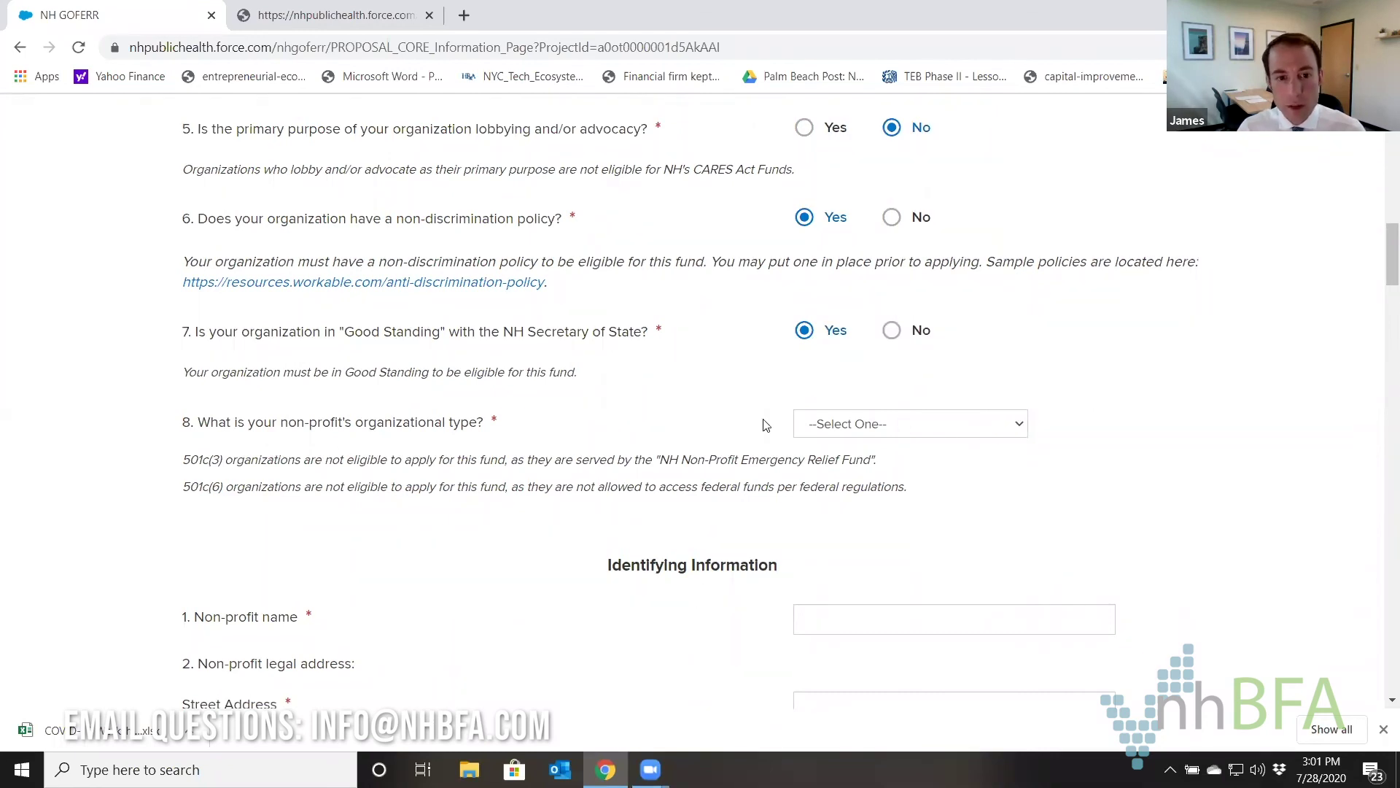
pyautogui.click(961, 438)
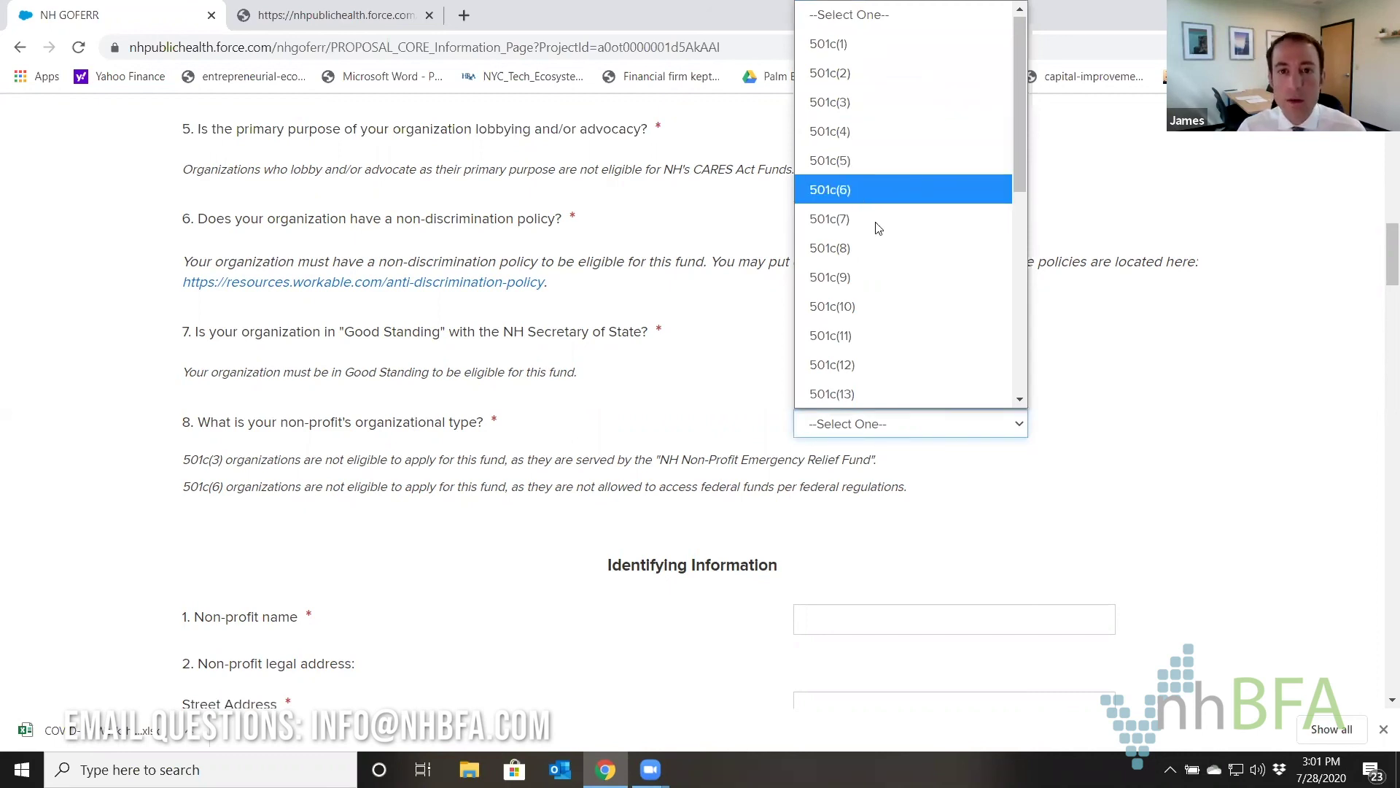
pyautogui.click(879, 305)
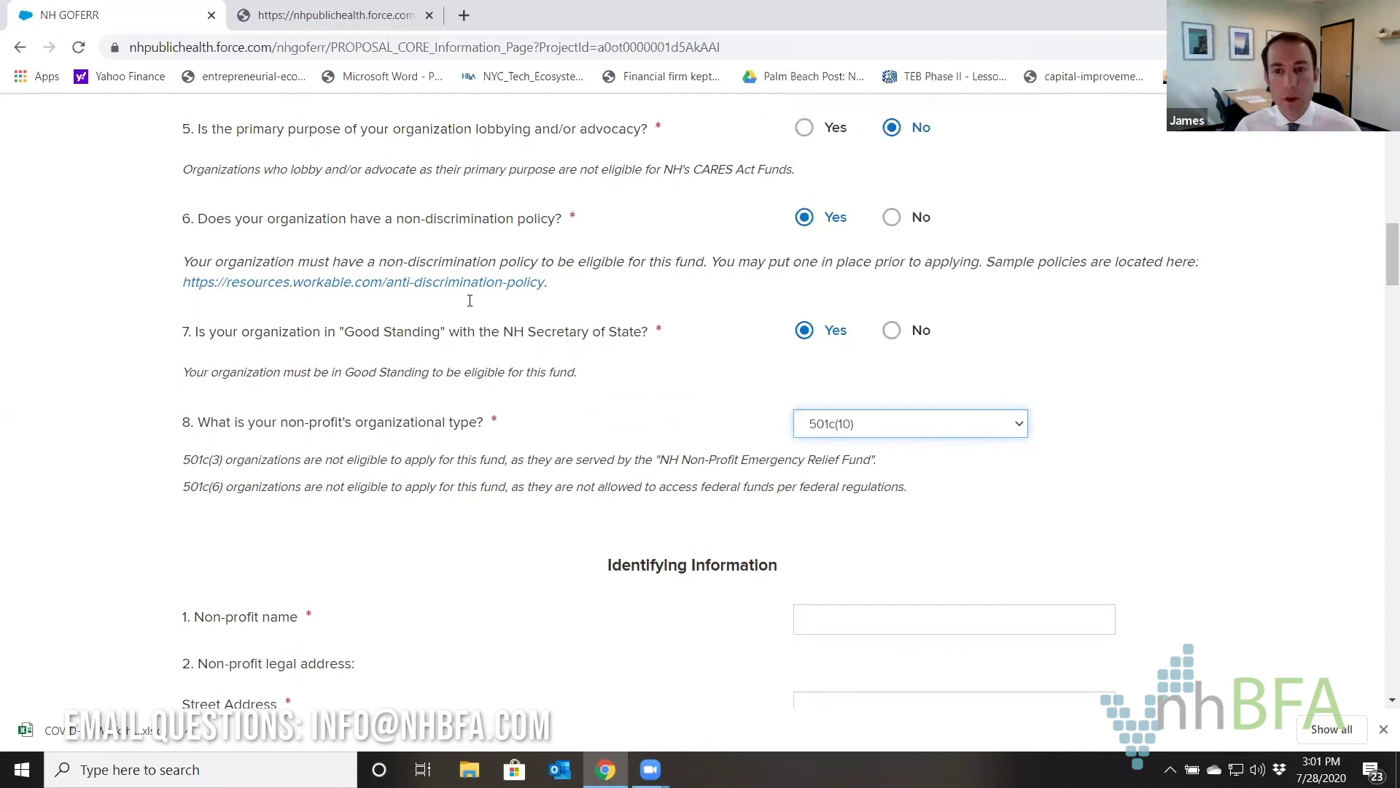
# Autofill the non-profit name, legal address and Federal Tax-ID from saved entries.
pyautogui.scroll(-5, 566, 261)
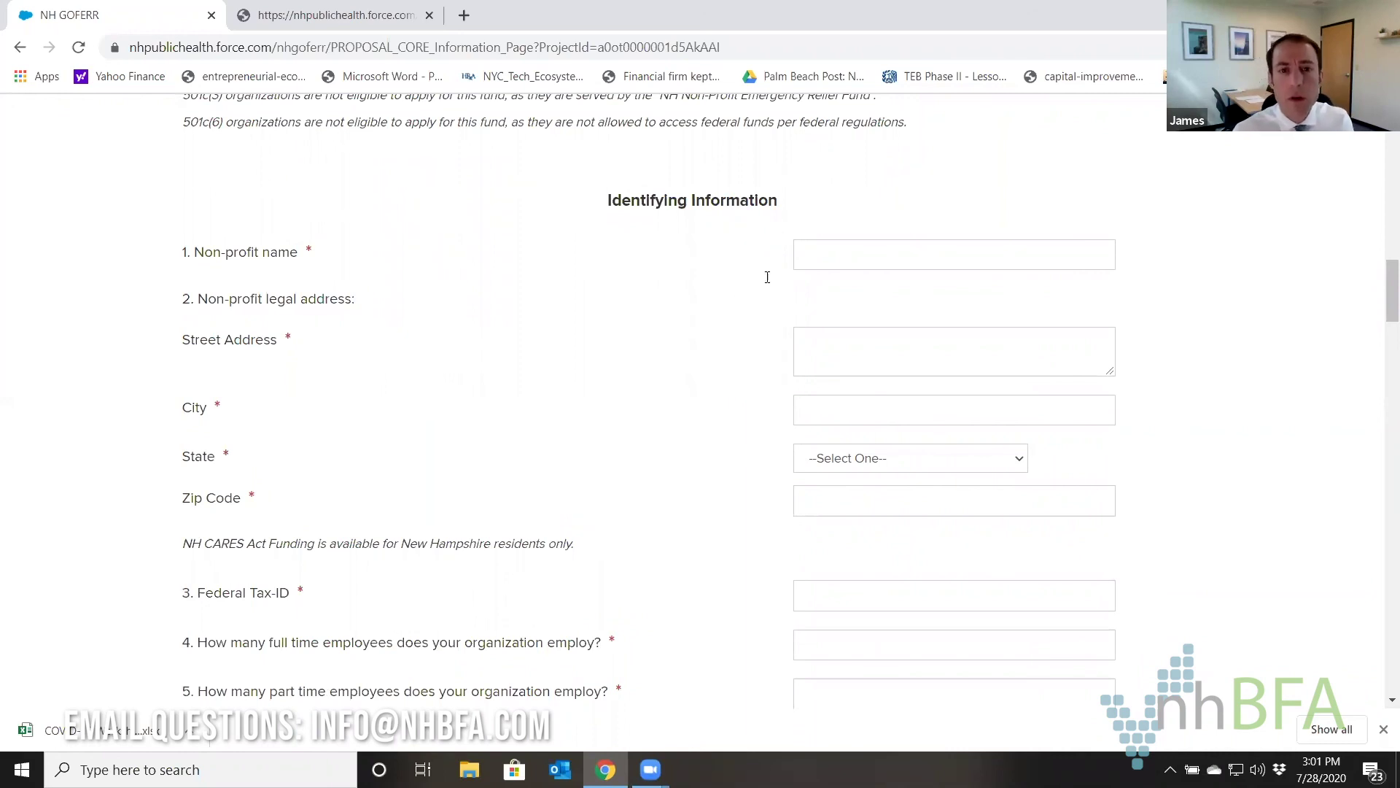
pyautogui.click(818, 252)
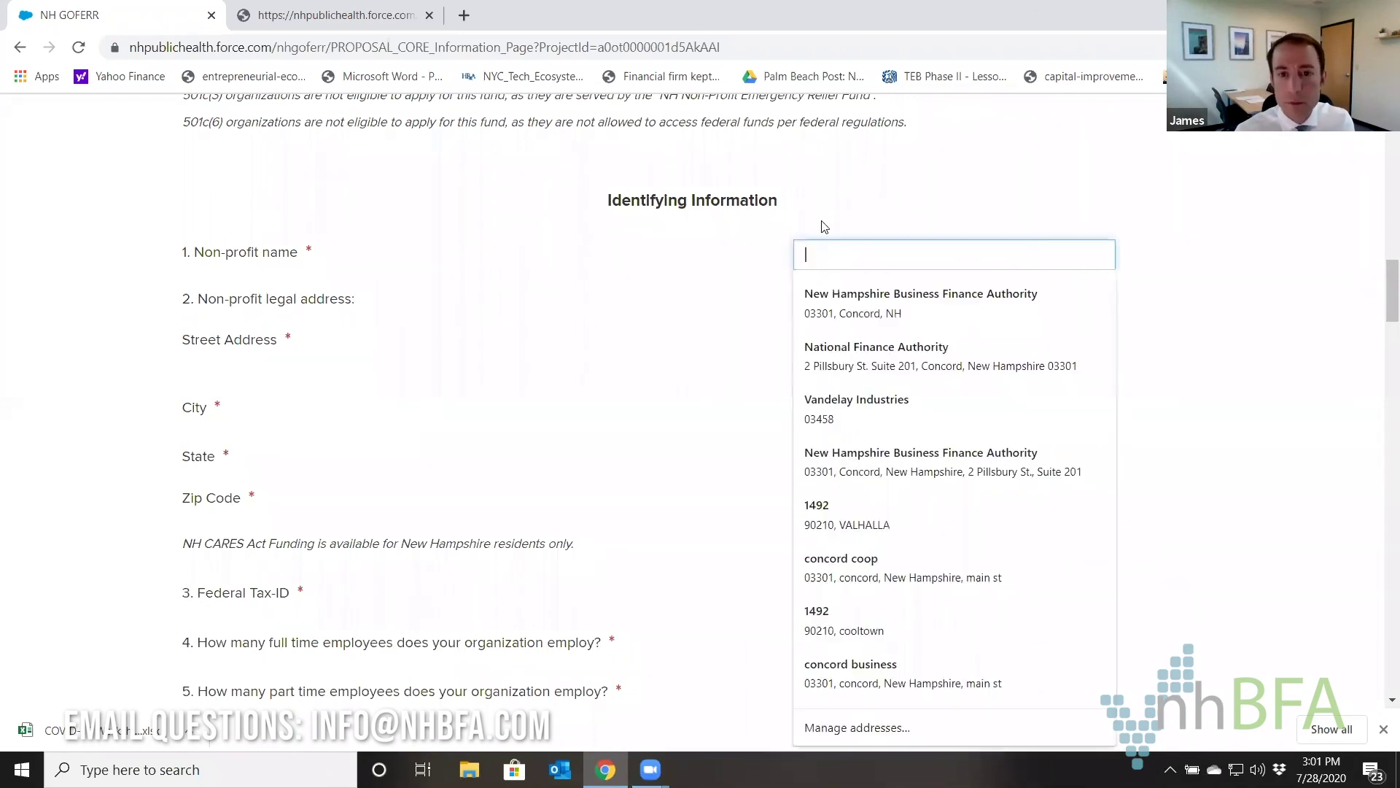
pyautogui.click(857, 294)
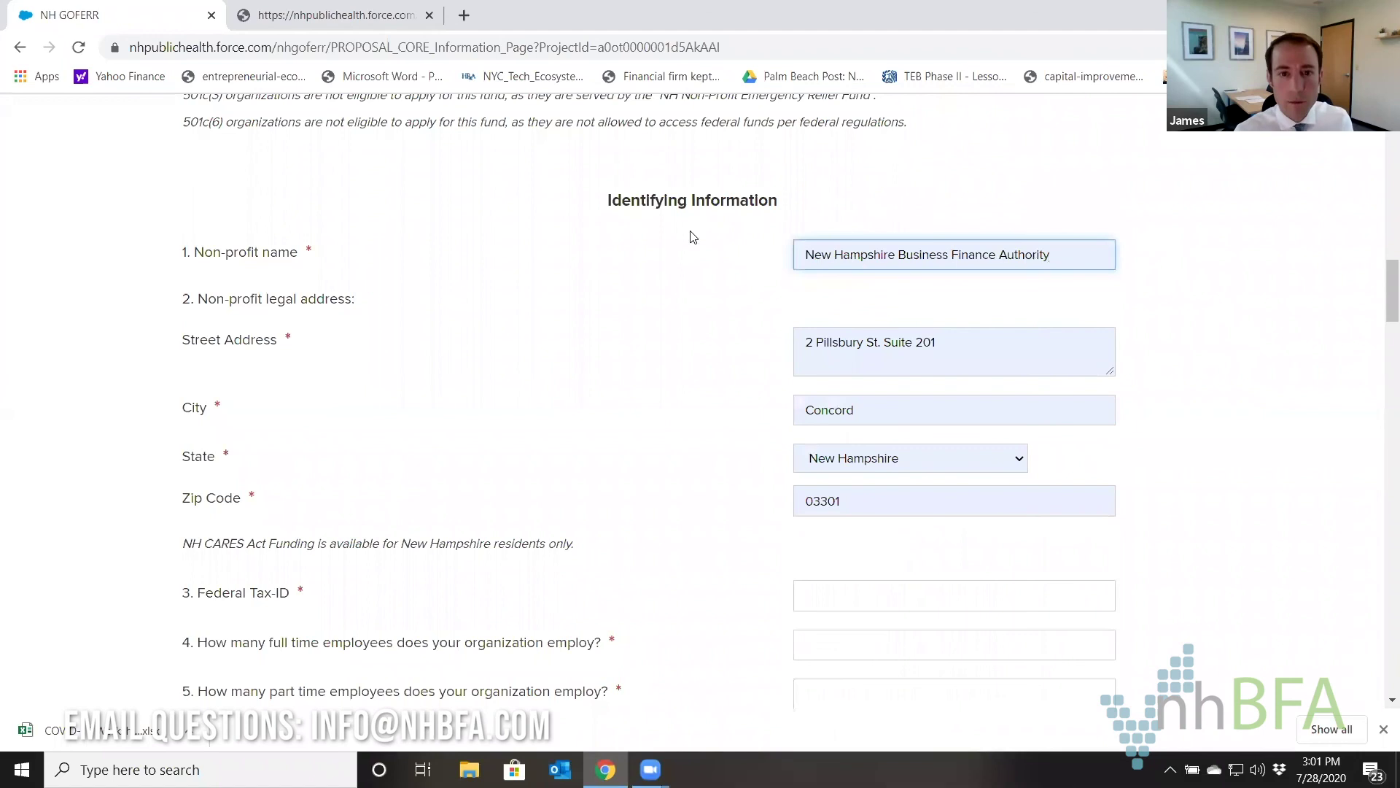
pyautogui.scroll(-2, 778, 263)
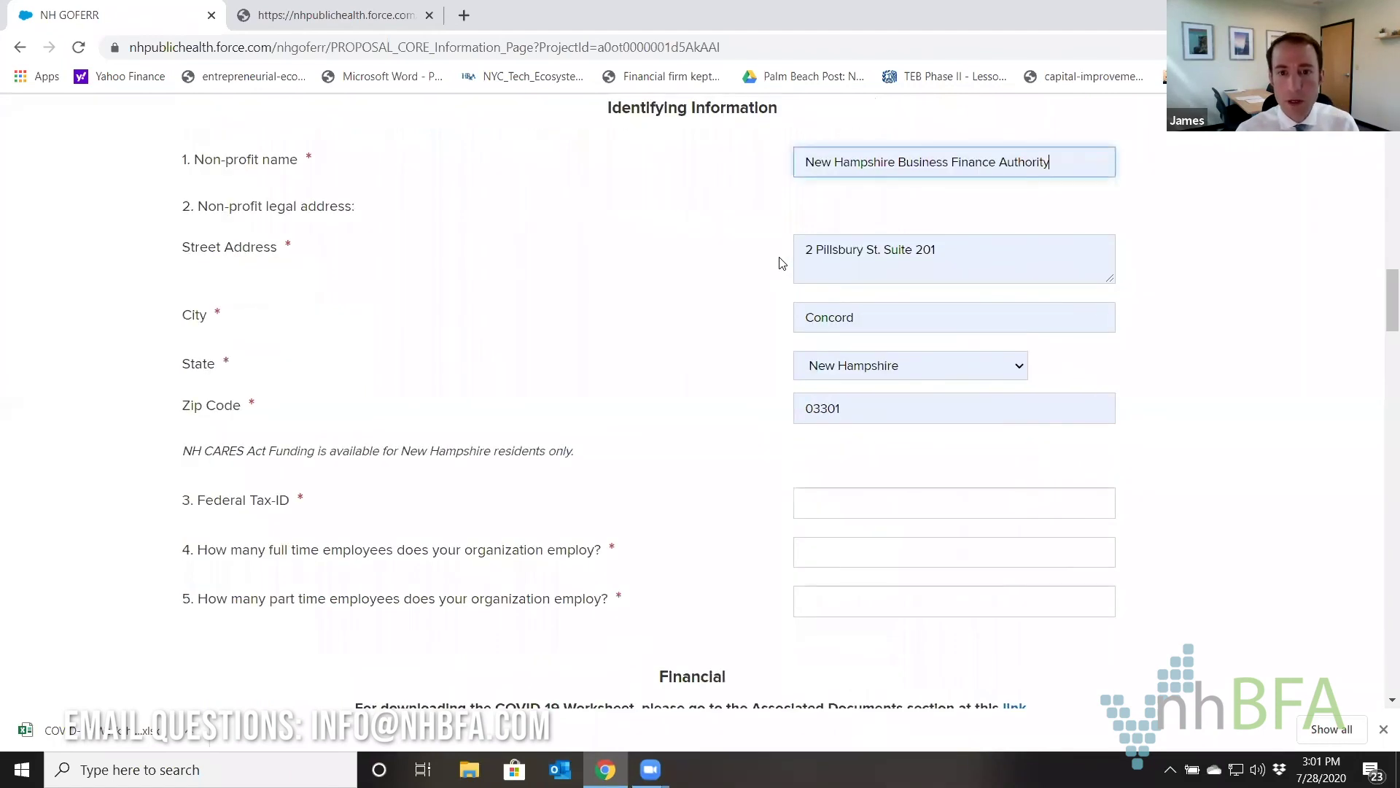
pyautogui.click(872, 422)
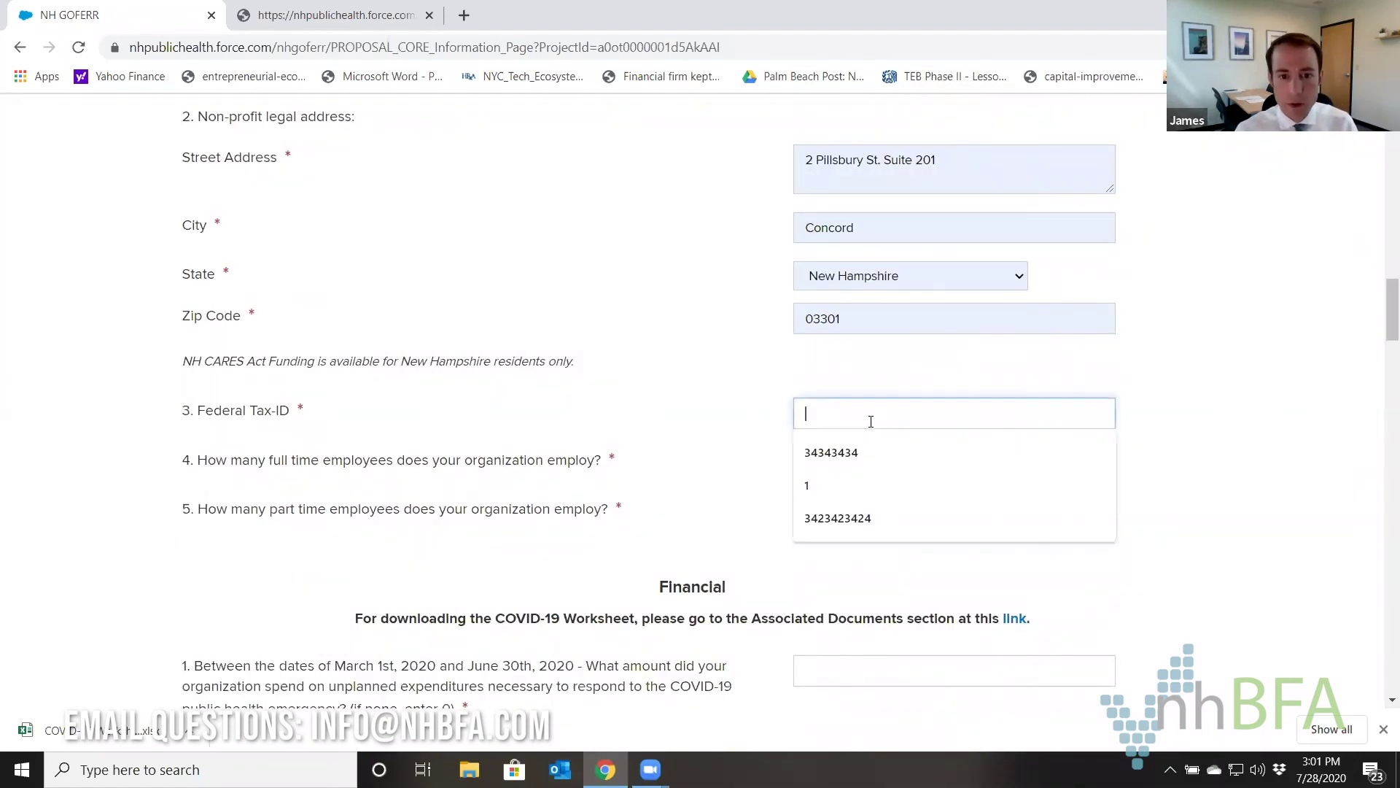
pyautogui.click(838, 442)
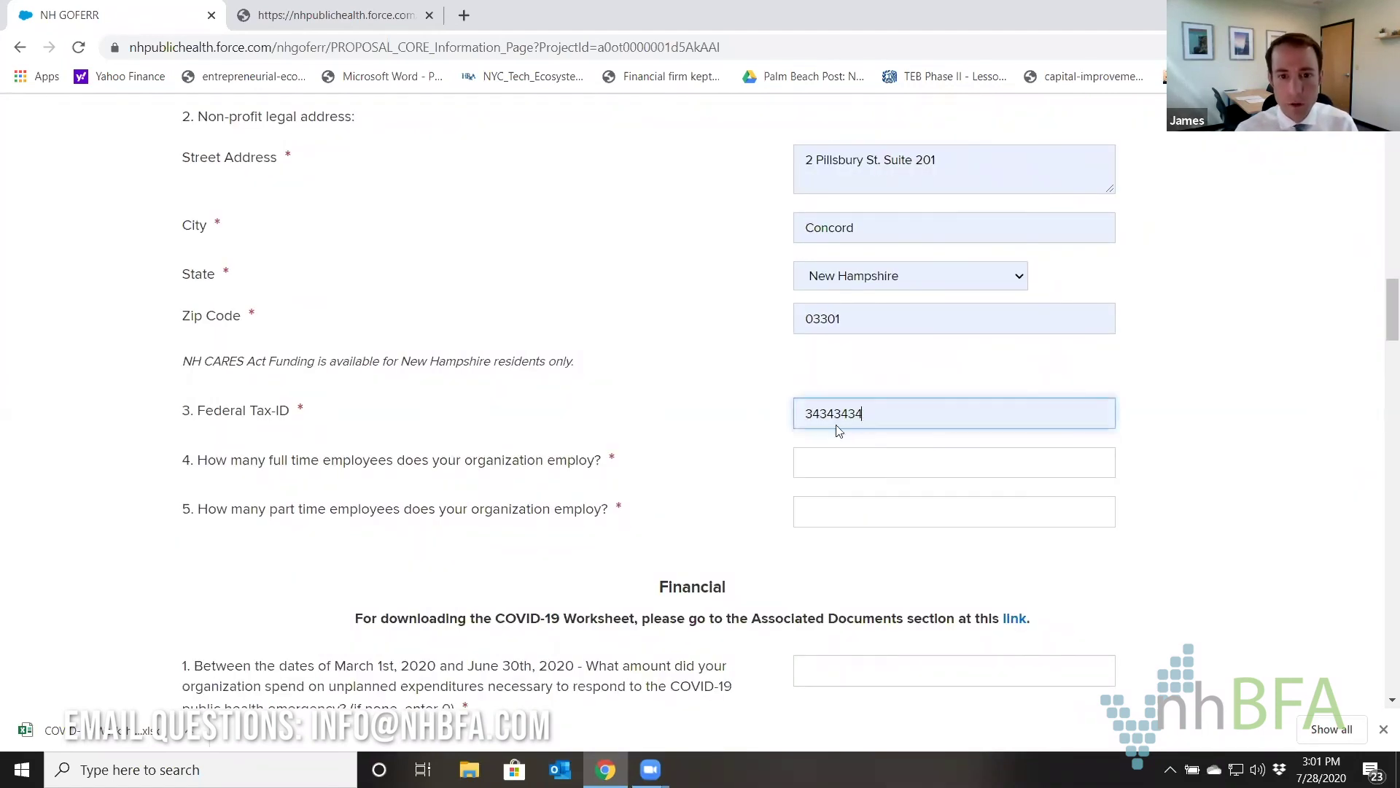
# Enter 12 full-time and 2 part-time employees.
pyautogui.click(831, 463)
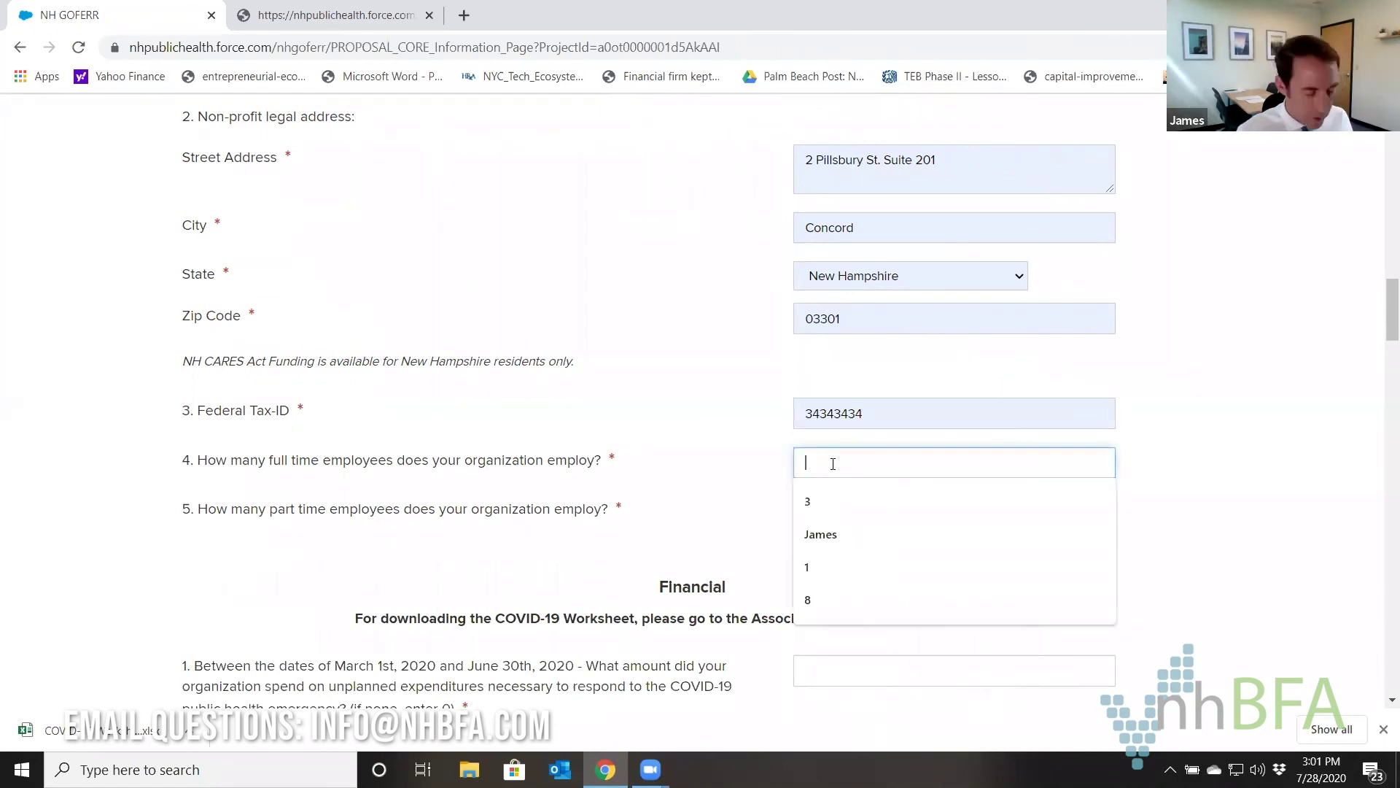
pyautogui.write('12')
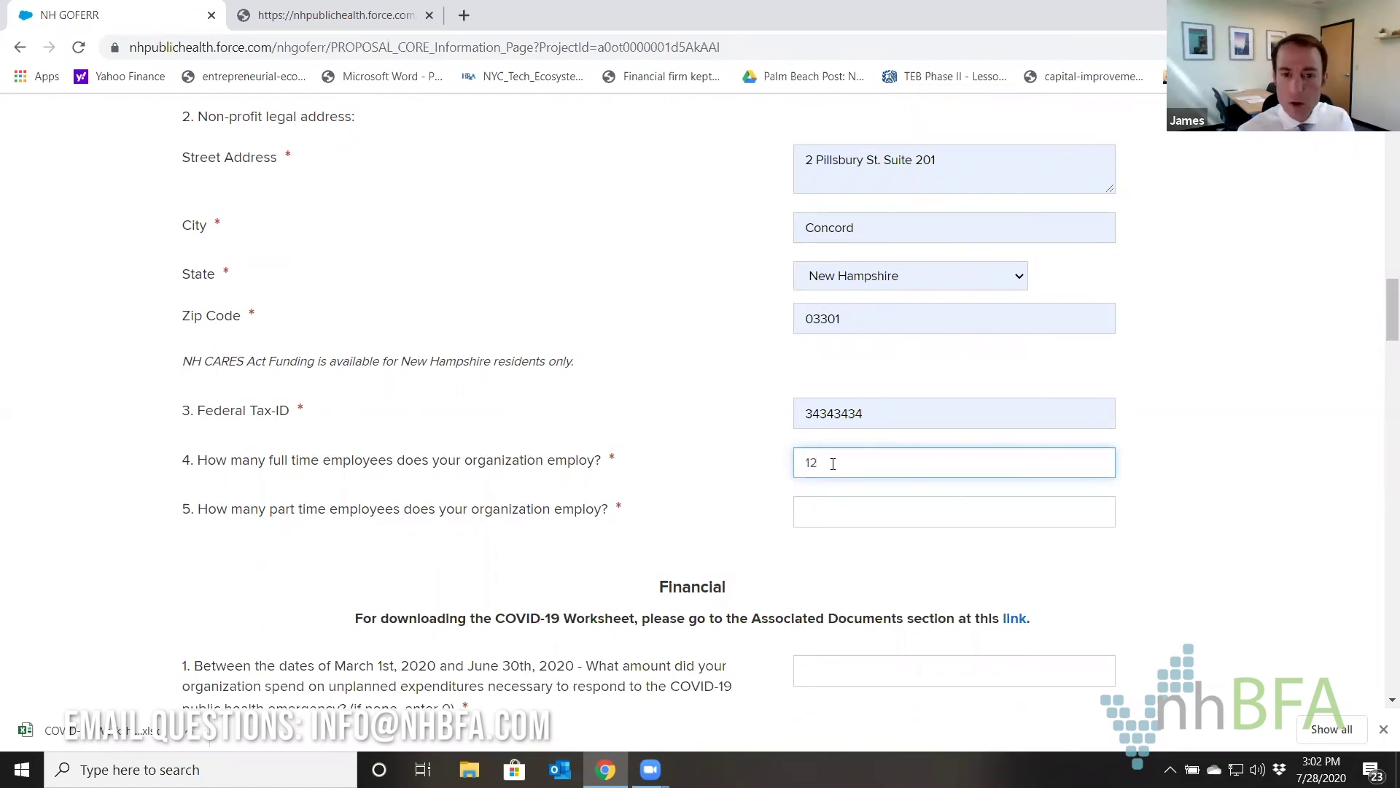
pyautogui.press('Tab')
pyautogui.write('2')
pyautogui.scroll(-1, 707, 343)
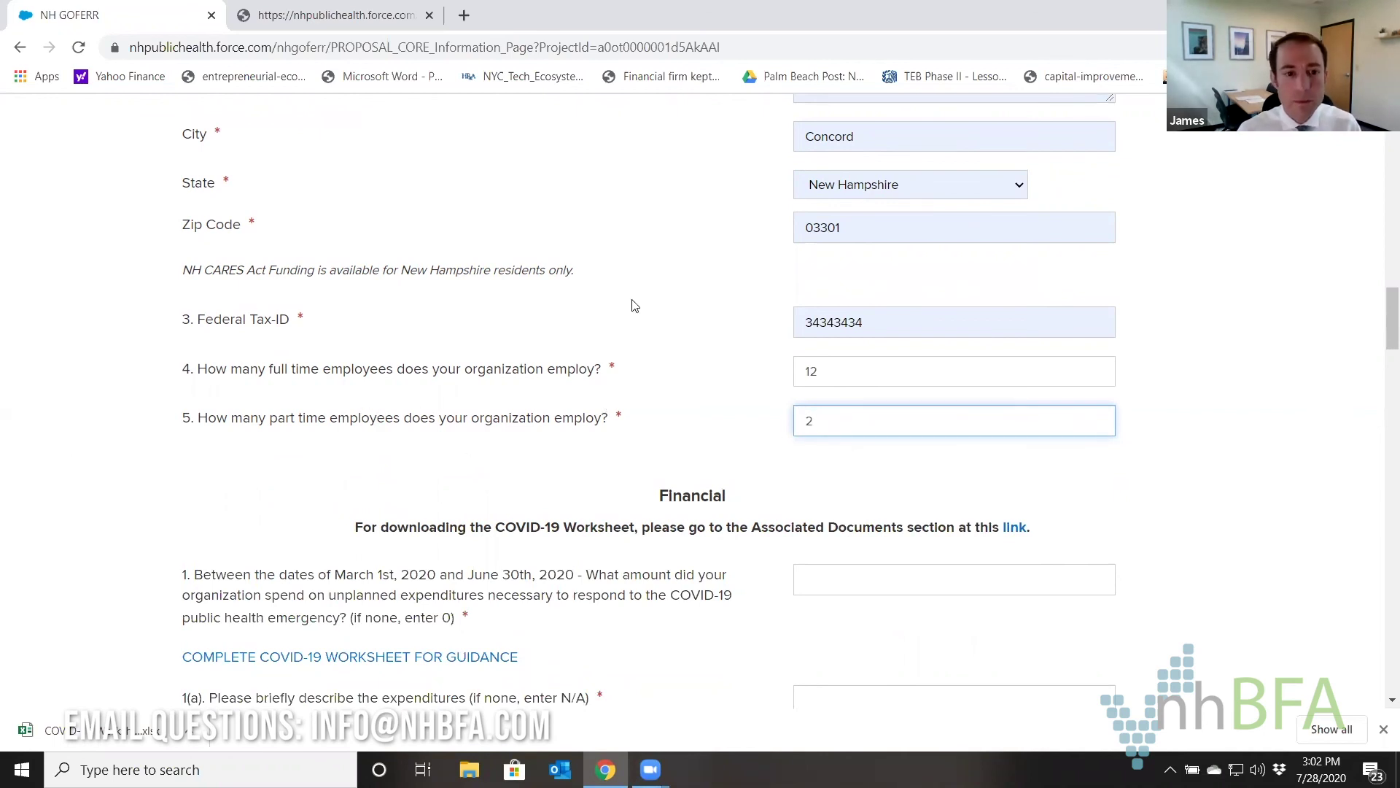
pyautogui.scroll(-3, 713, 285)
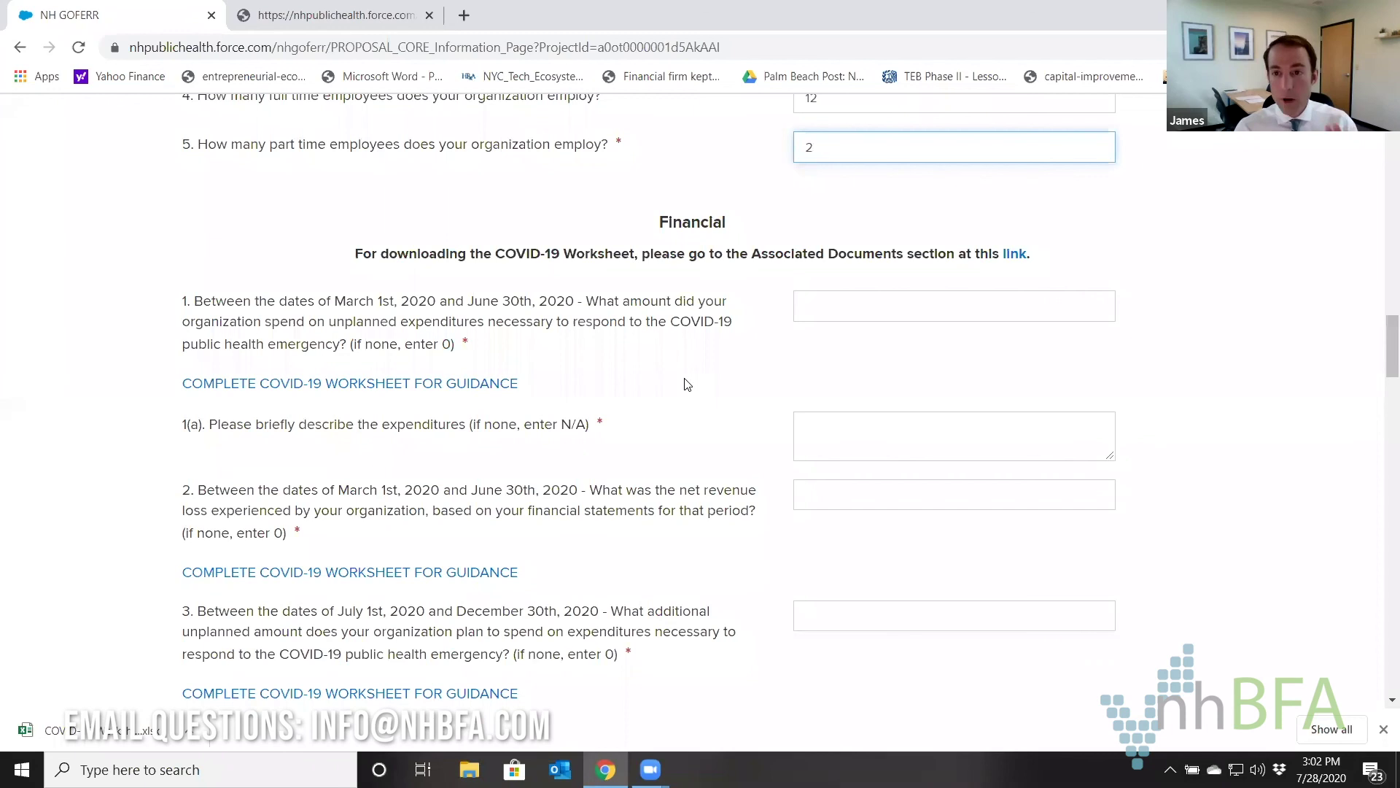
# Open the downloaded COVID-19 worksheet in Excel and review its sheets and blue expense cells B13:B17.
pyautogui.click(107, 742)
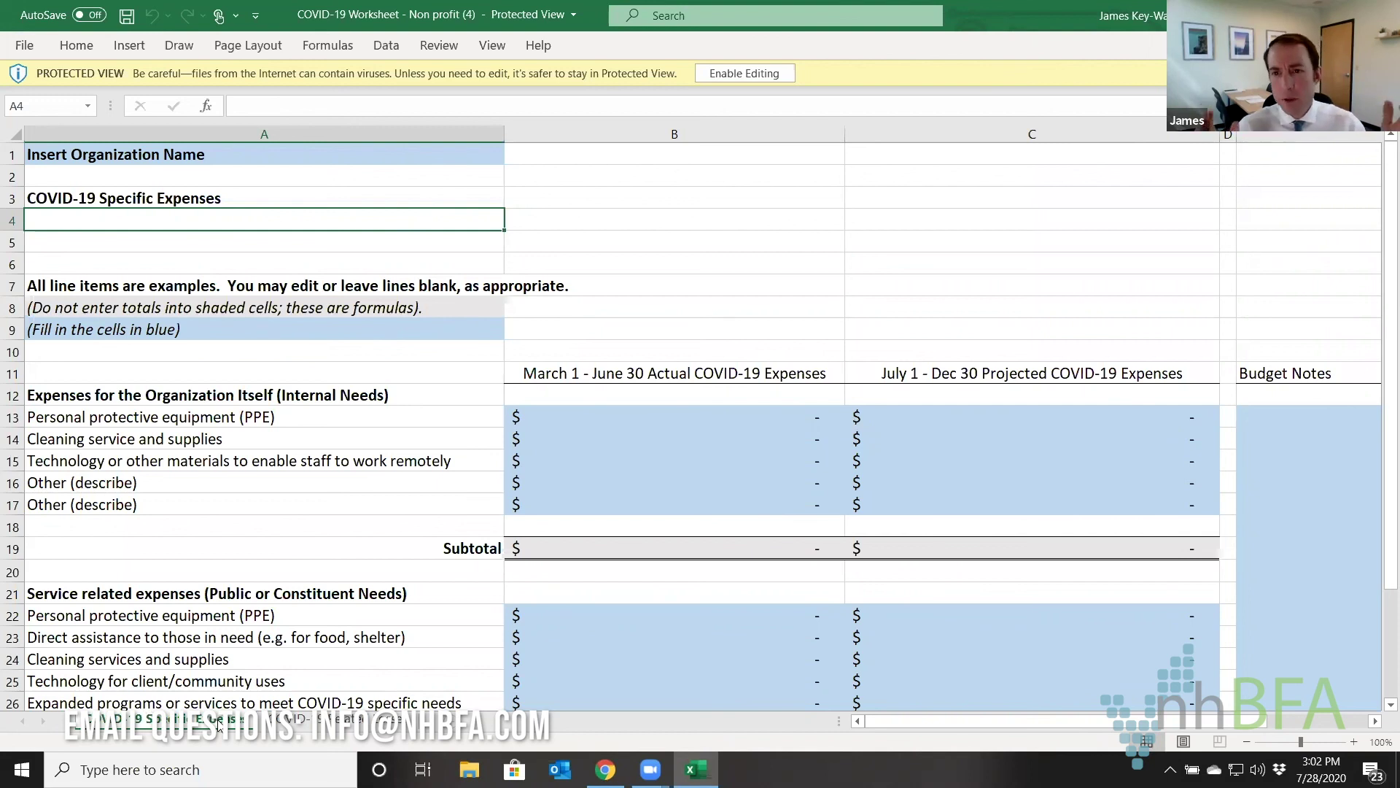
pyautogui.click(360, 722)
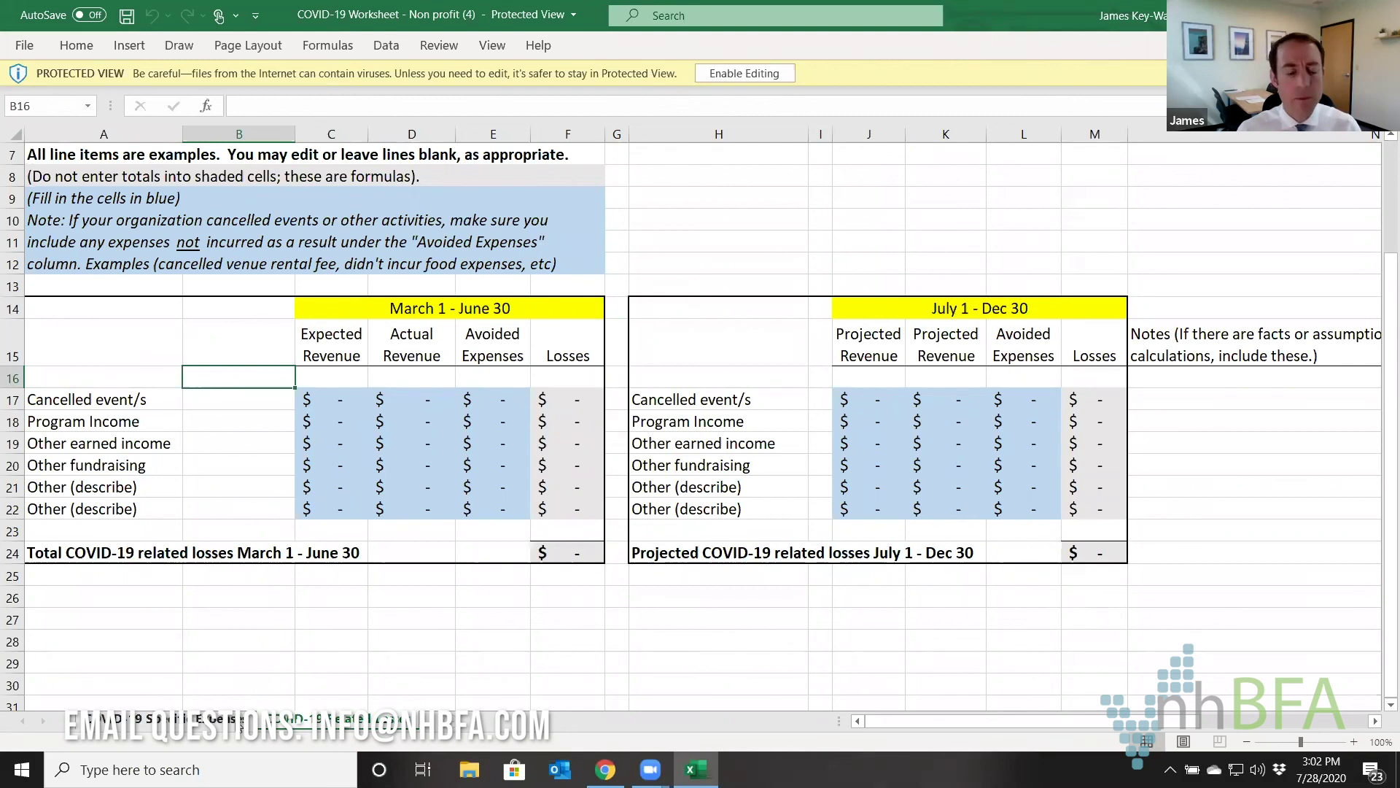
pyautogui.click(241, 724)
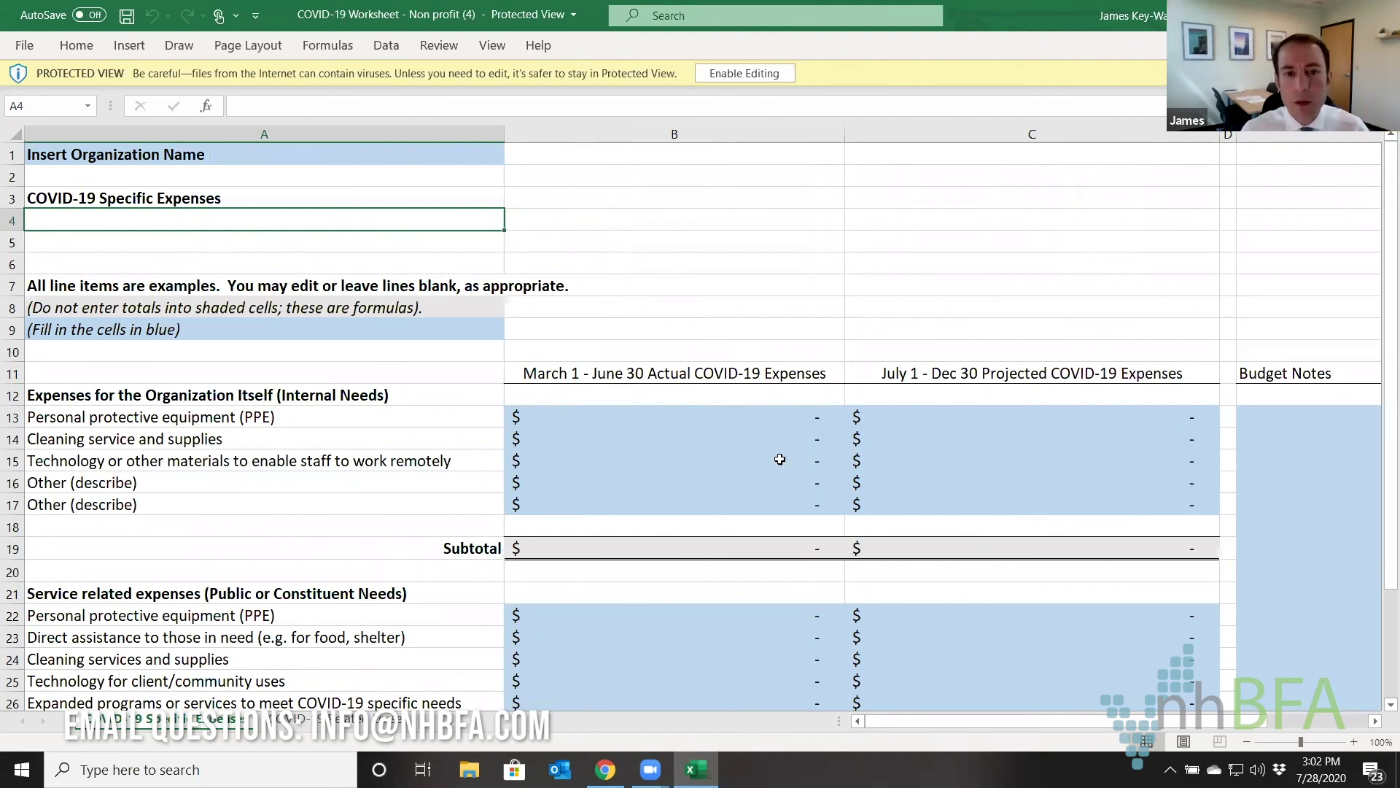
pyautogui.click(470, 337)
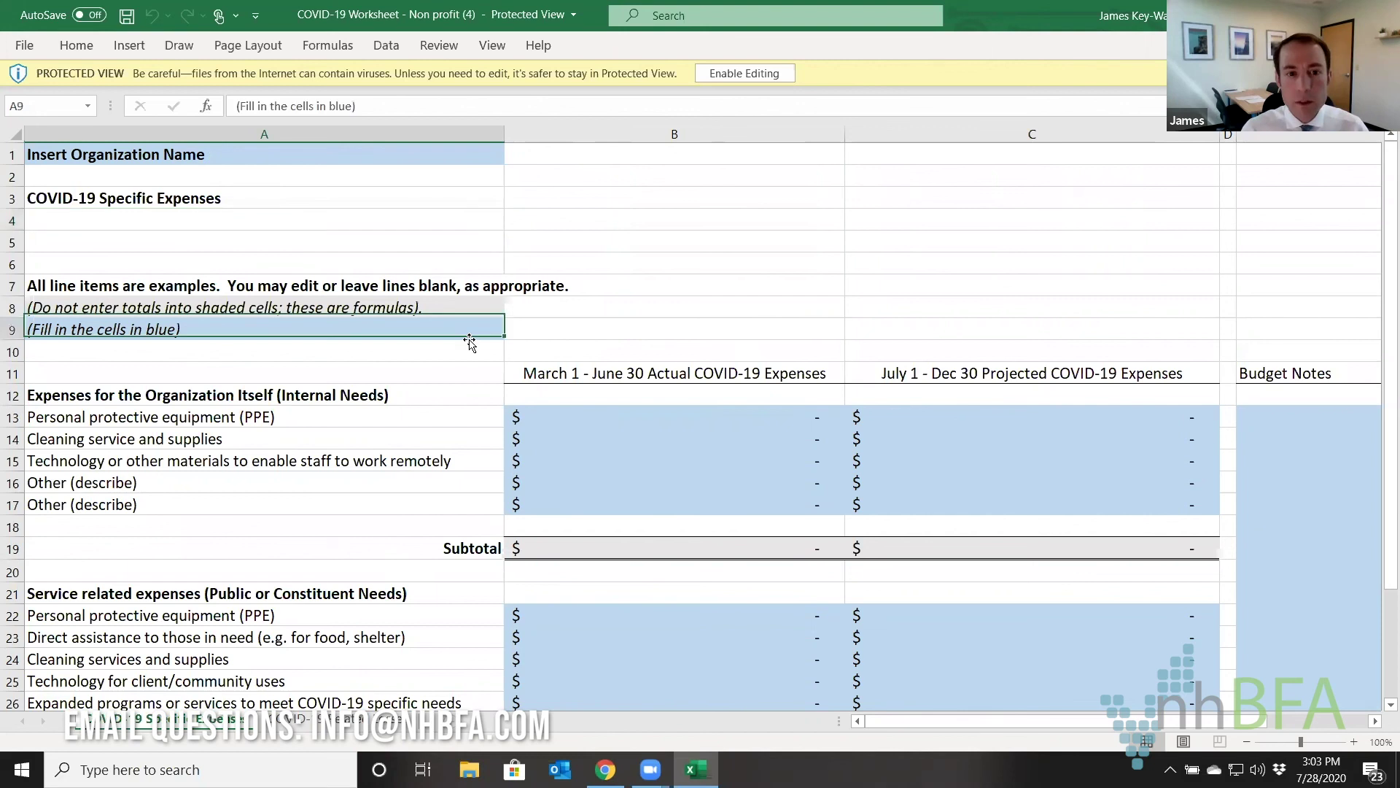
pyautogui.moveTo(725, 414); pyautogui.dragTo(718, 500)
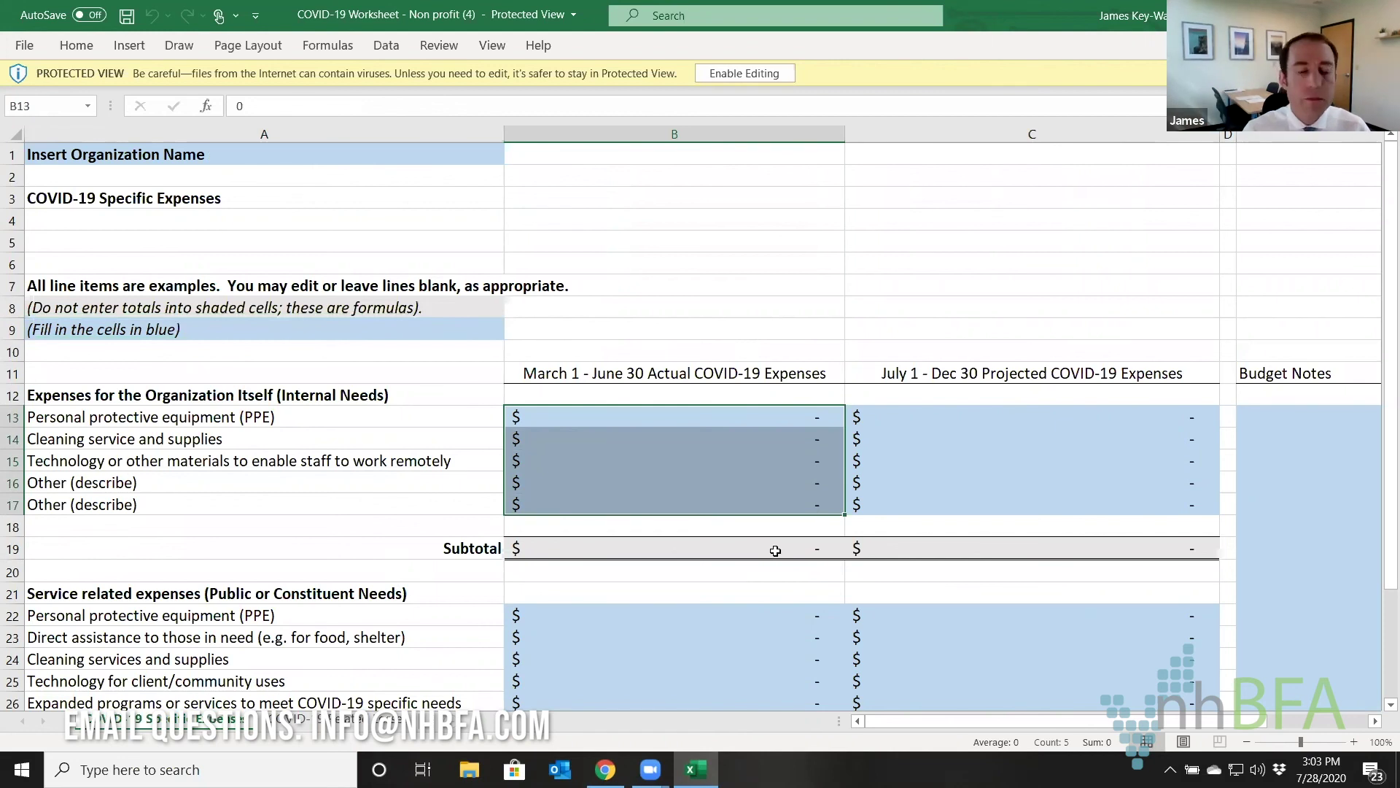
pyautogui.click(671, 321)
pyautogui.click(653, 262)
# Review the organization name cell, expense headings and line items A13:A17, then enable editing.
pyautogui.click(193, 156)
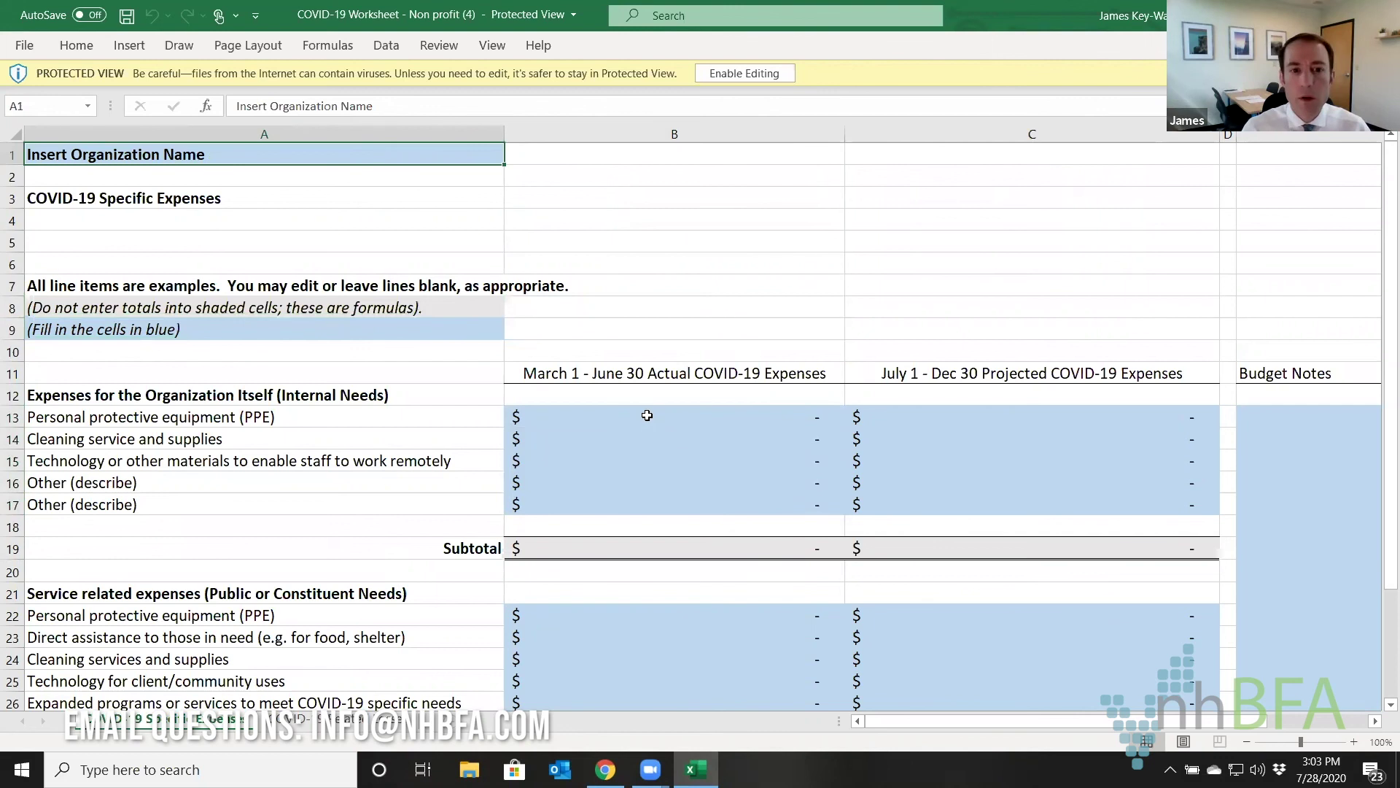
pyautogui.click(647, 414)
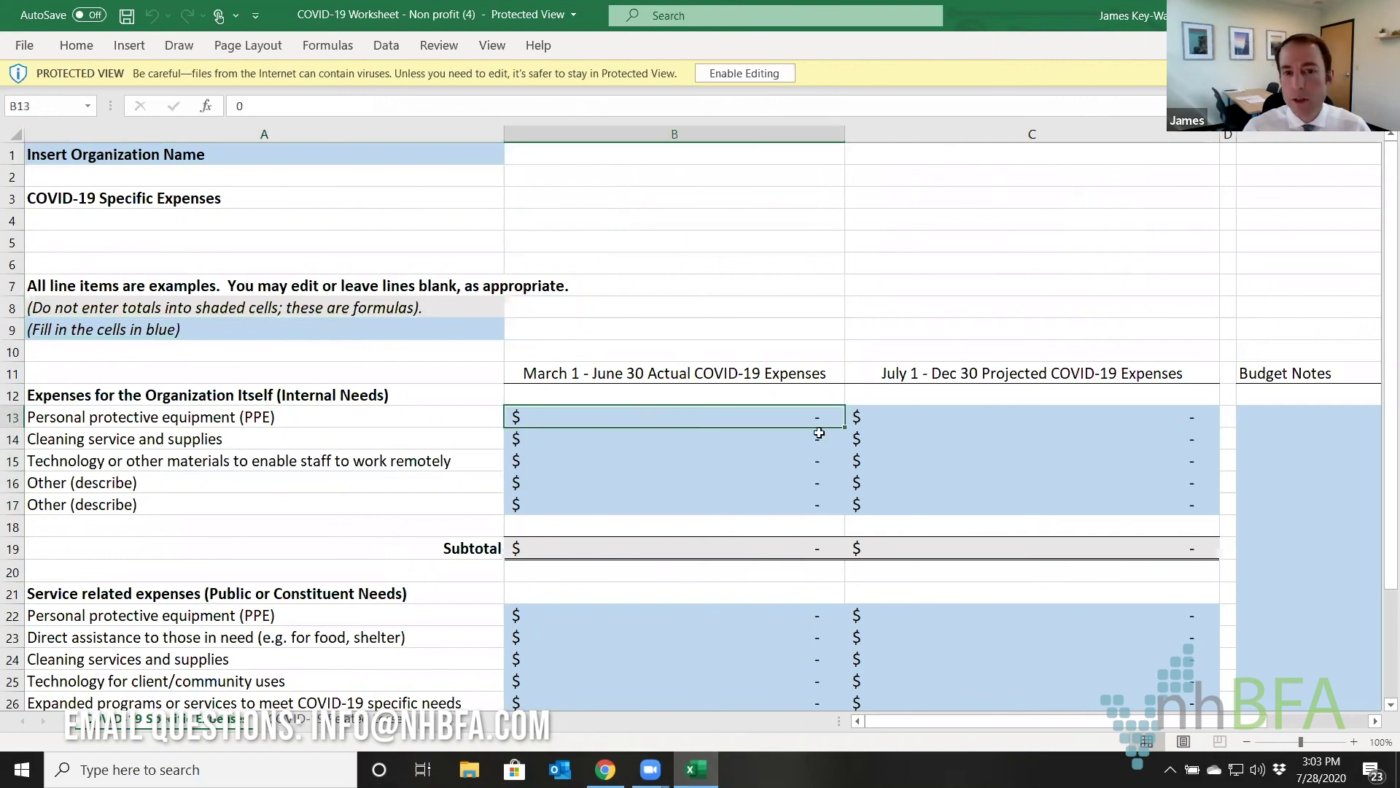
pyautogui.click(658, 375)
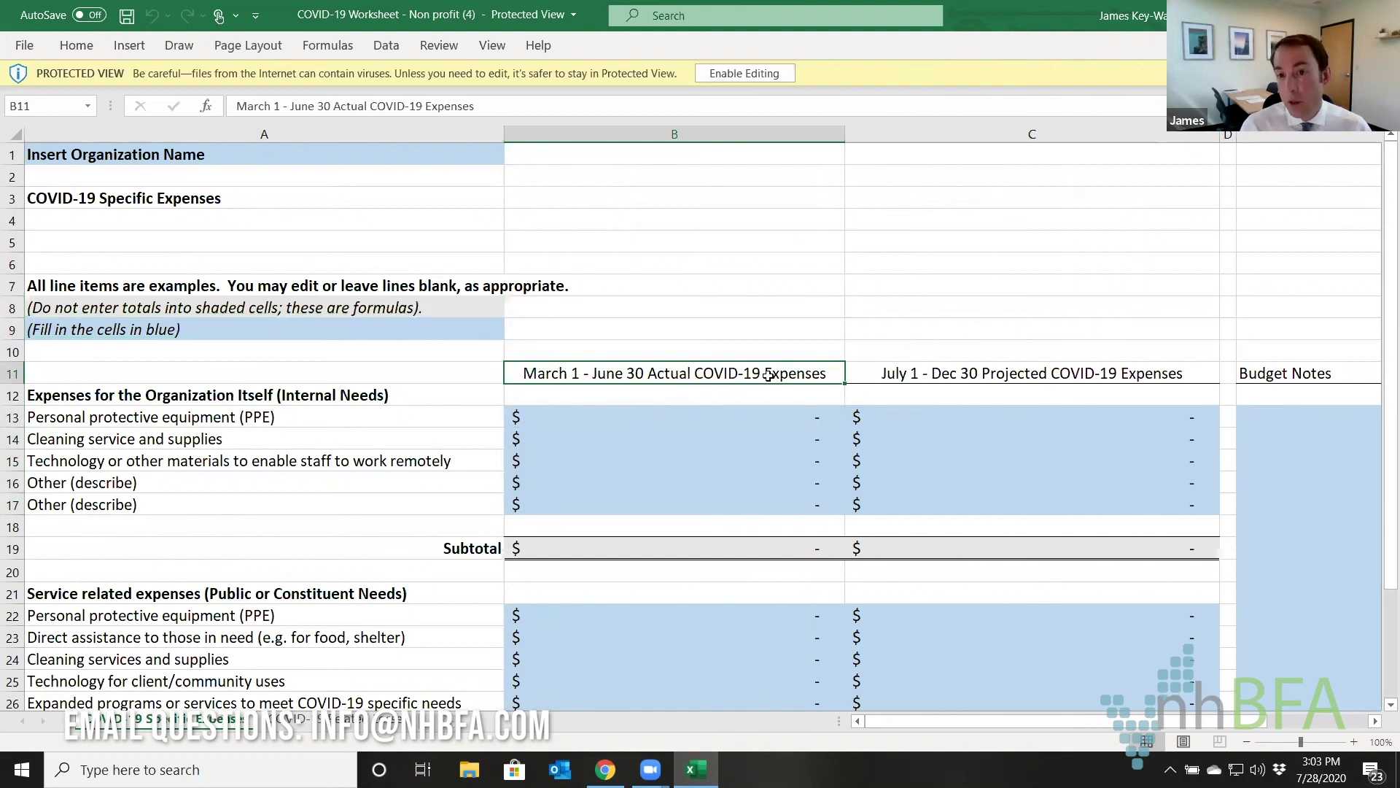
pyautogui.click(920, 374)
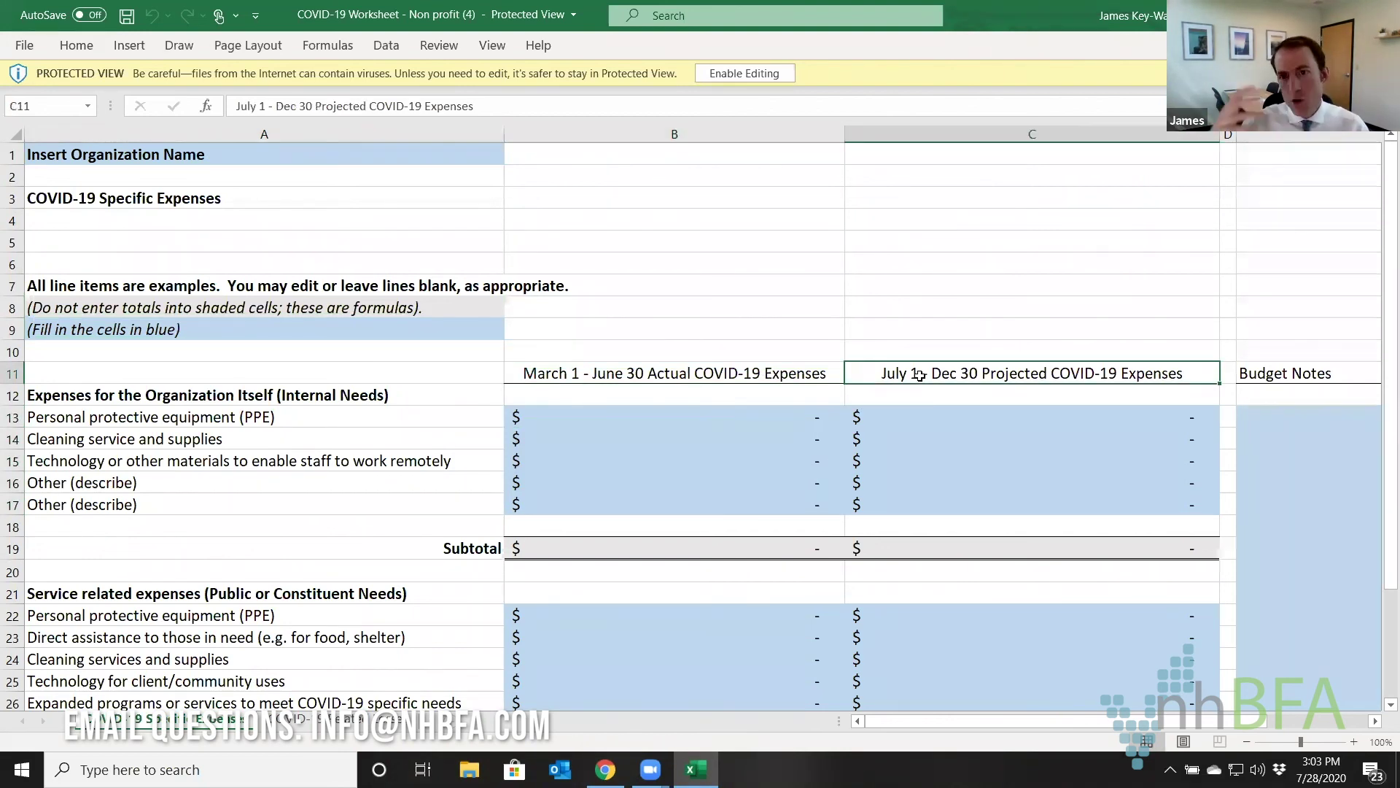
pyautogui.click(413, 420)
pyautogui.click(604, 421)
pyautogui.click(773, 447)
pyautogui.moveTo(210, 416); pyautogui.dragTo(209, 498)
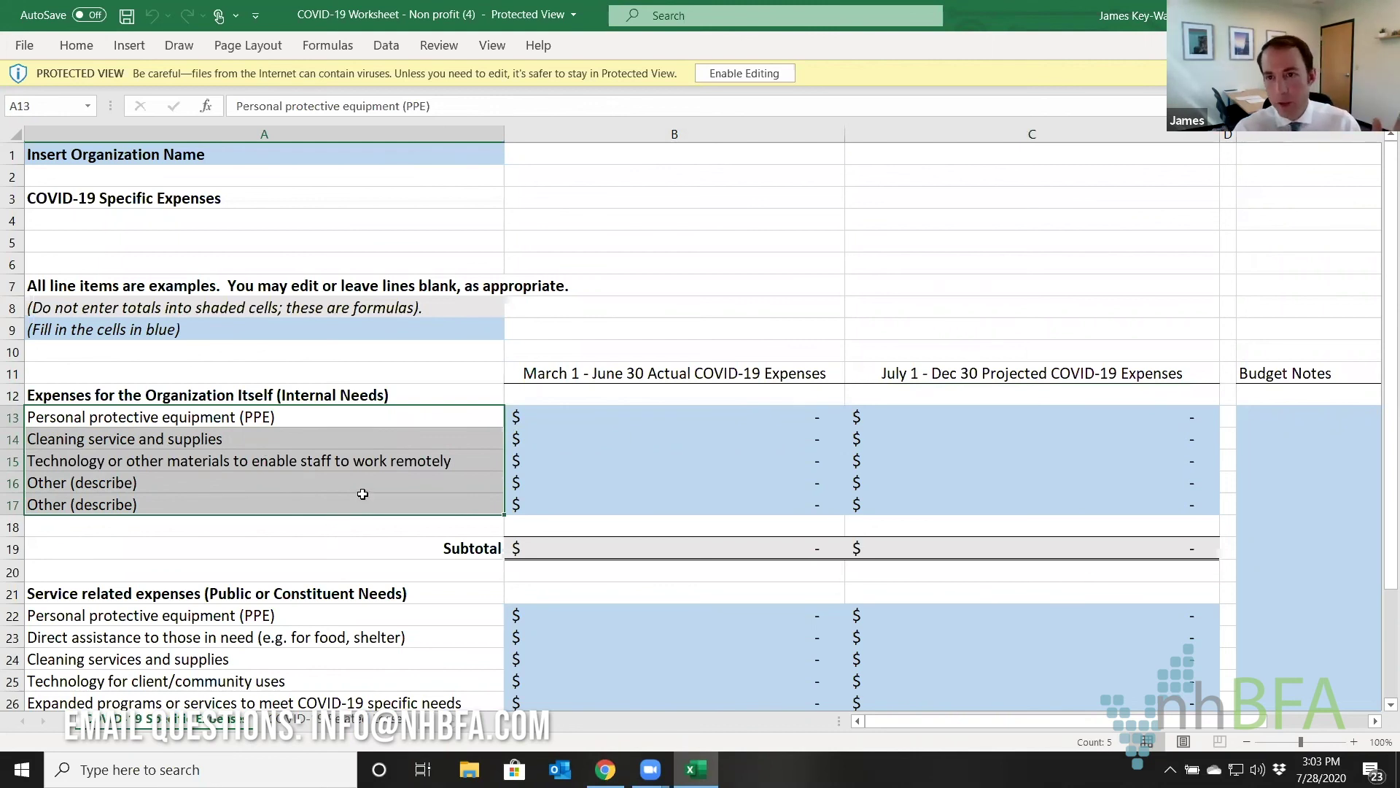
pyautogui.click(139, 486)
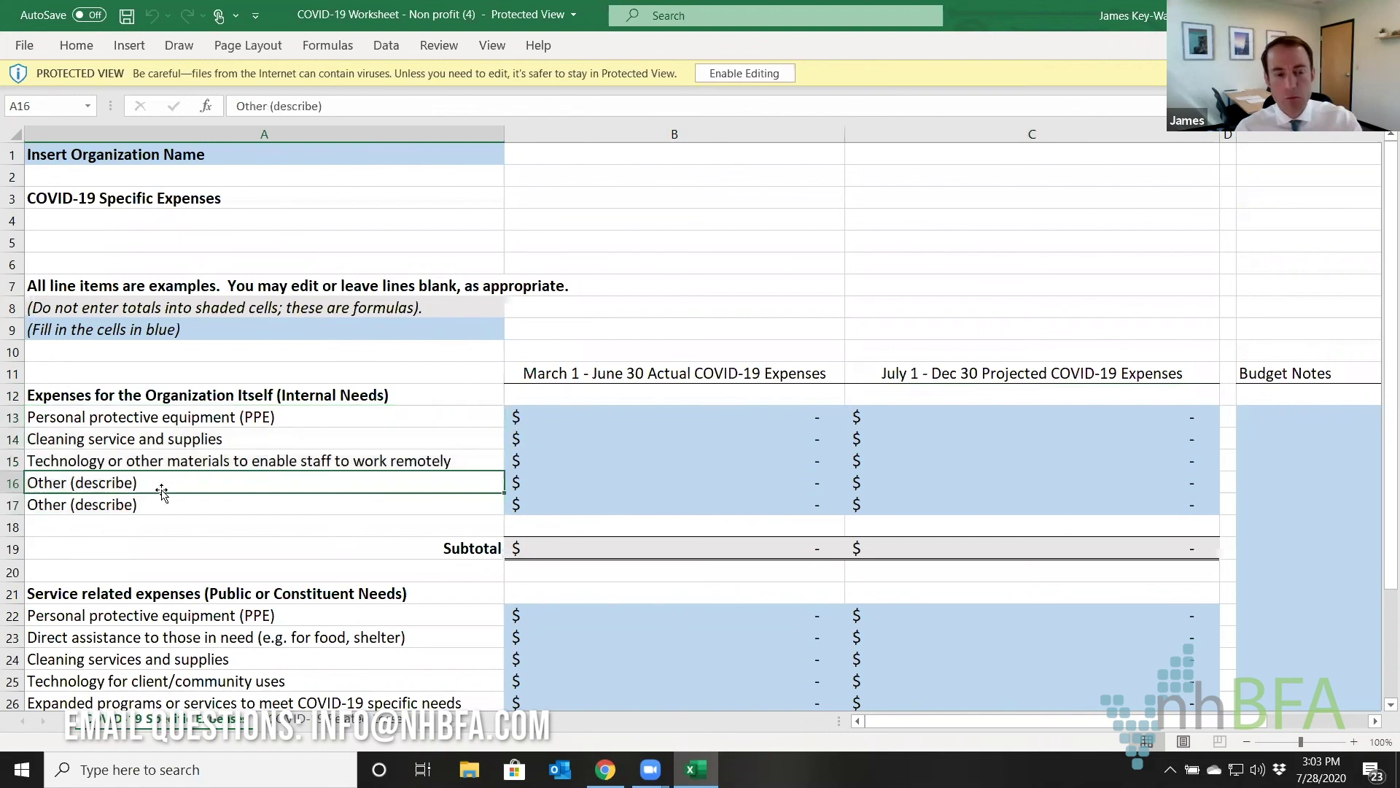
pyautogui.click(654, 415)
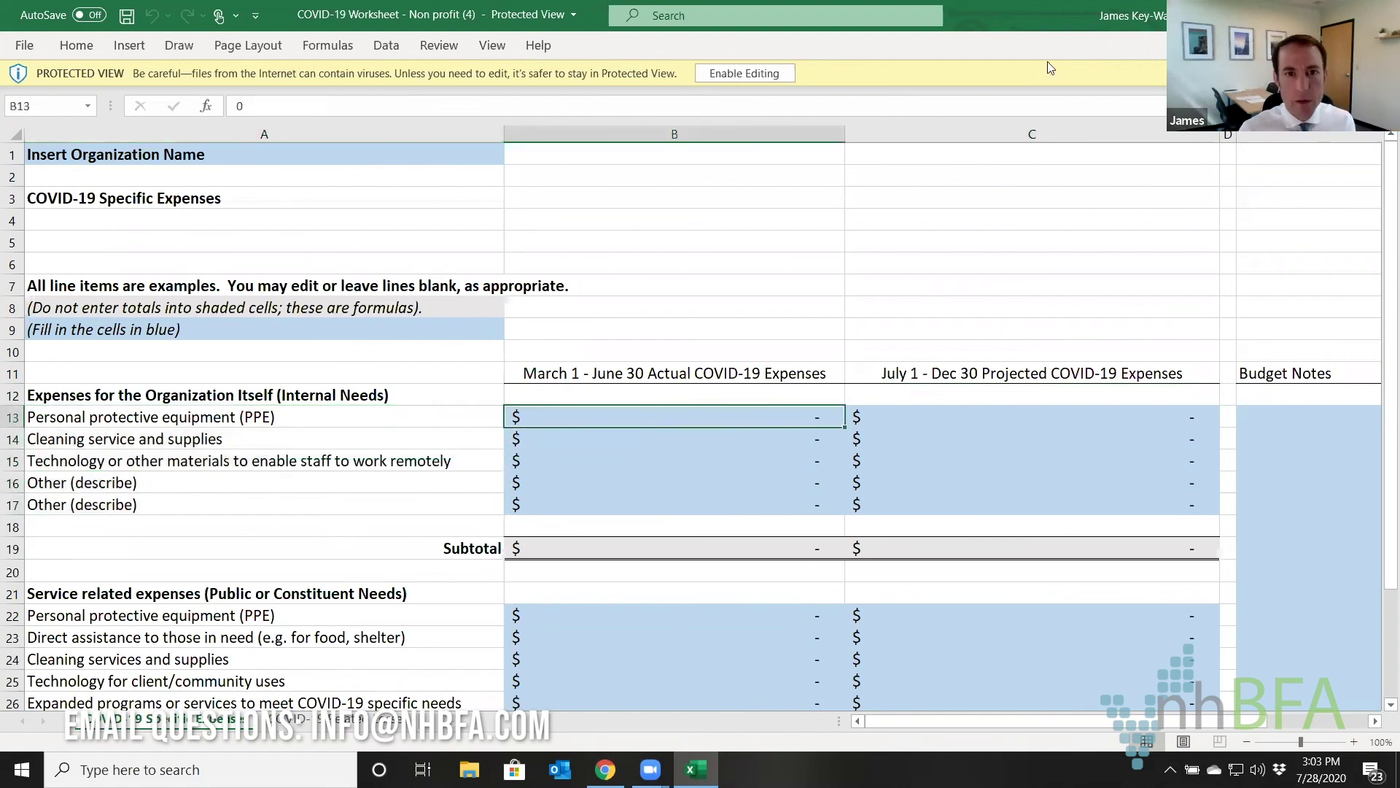
pyautogui.click(771, 73)
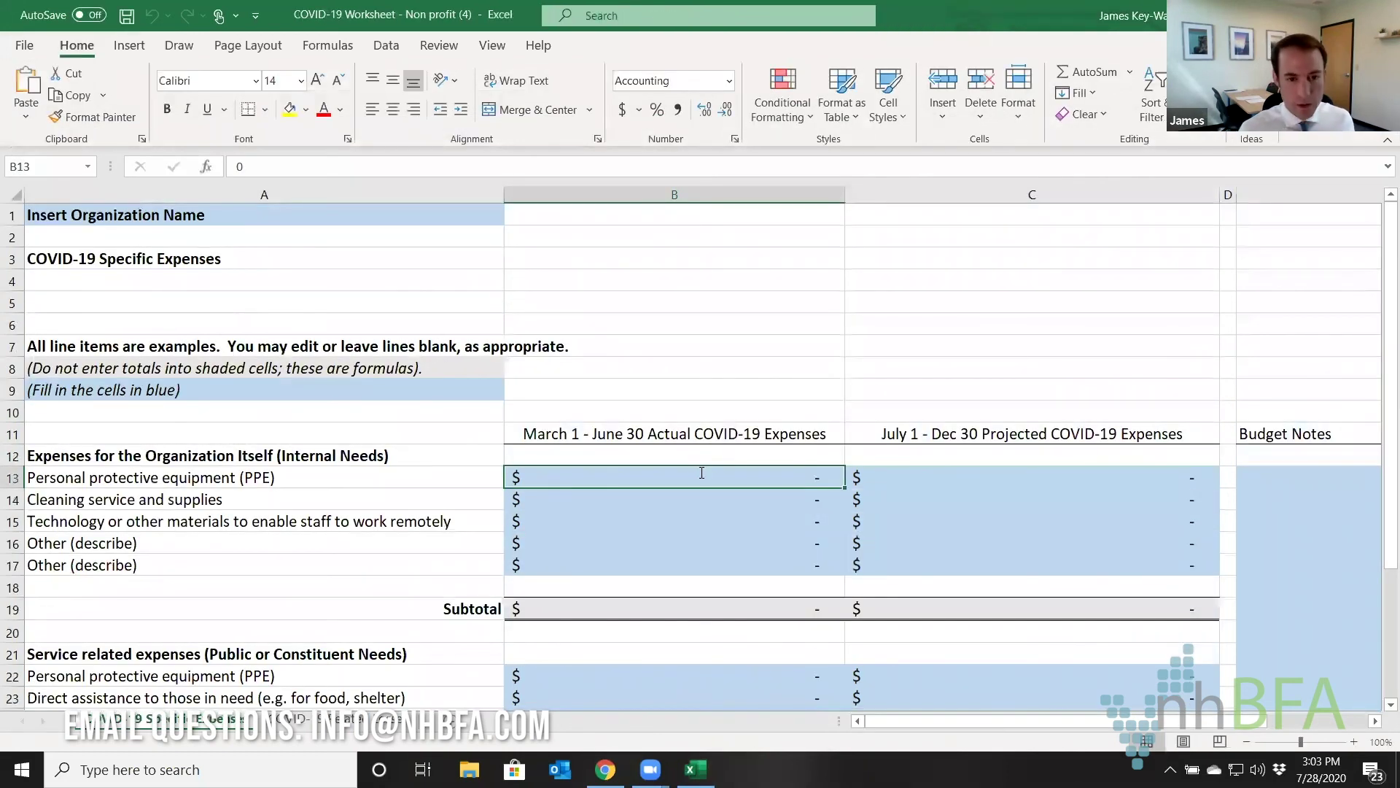
# Enter 5000 actual PPE in B13, 2500 remote-work technology in B15, and 2500 projected PPE in C13.
pyautogui.write('5000')
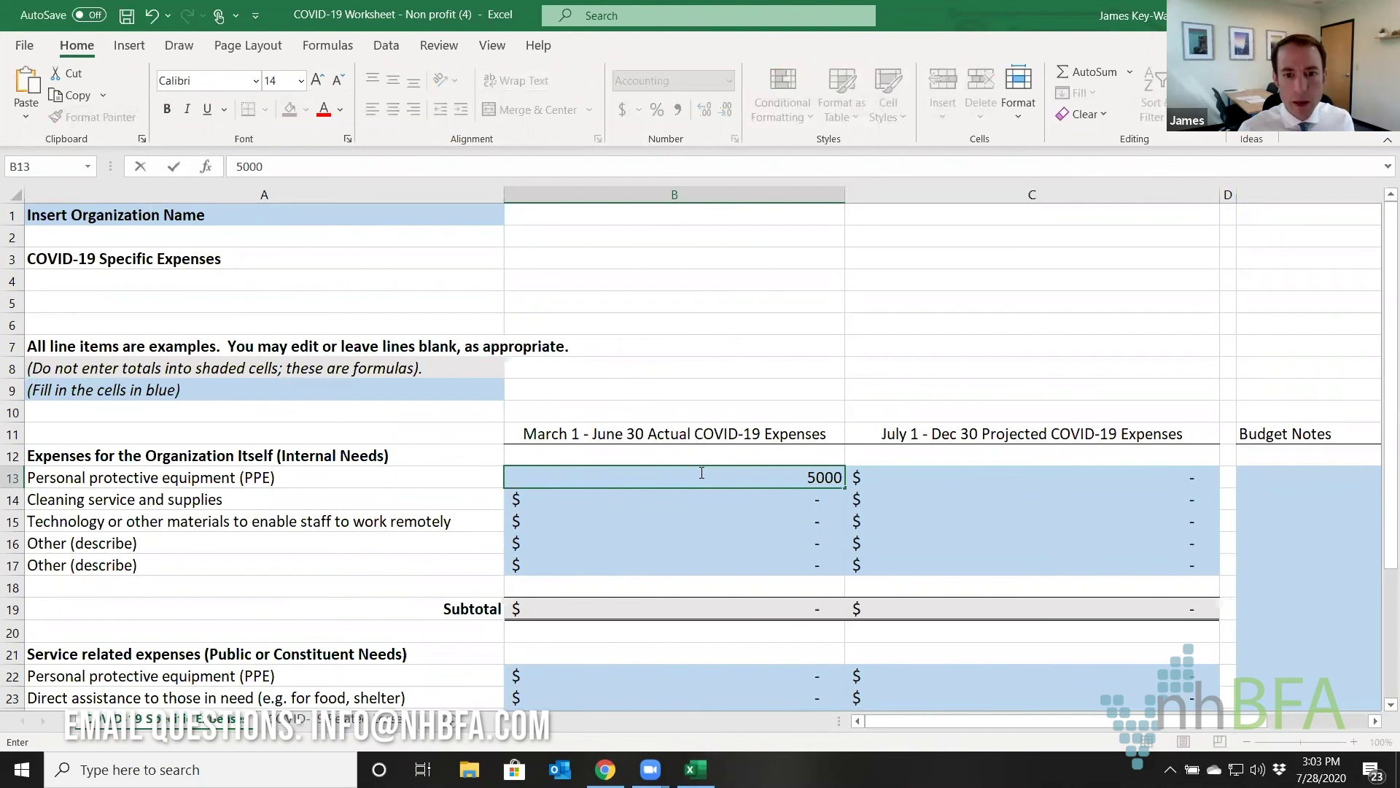
pyautogui.press('Tab')
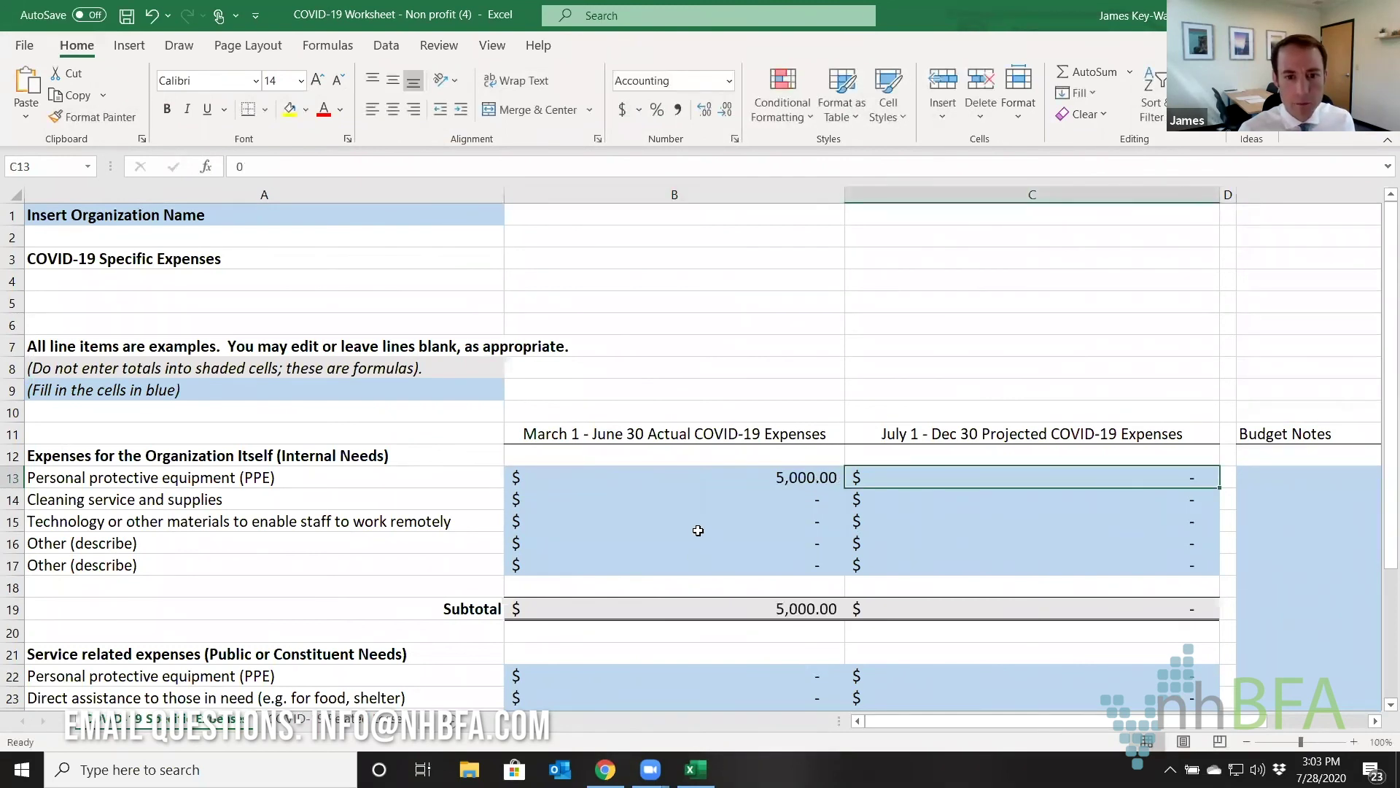
pyautogui.click(697, 526)
pyautogui.write('2500')
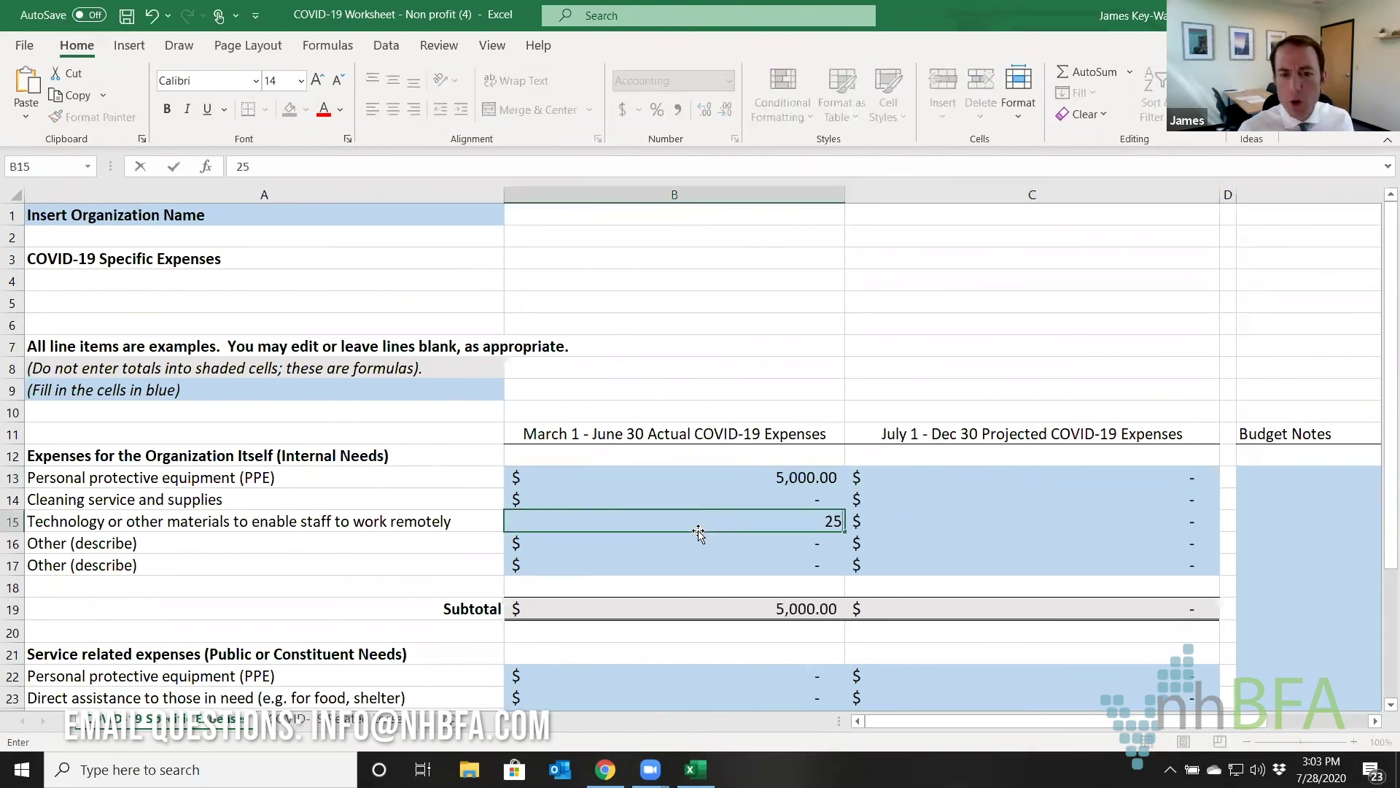
pyautogui.click(955, 481)
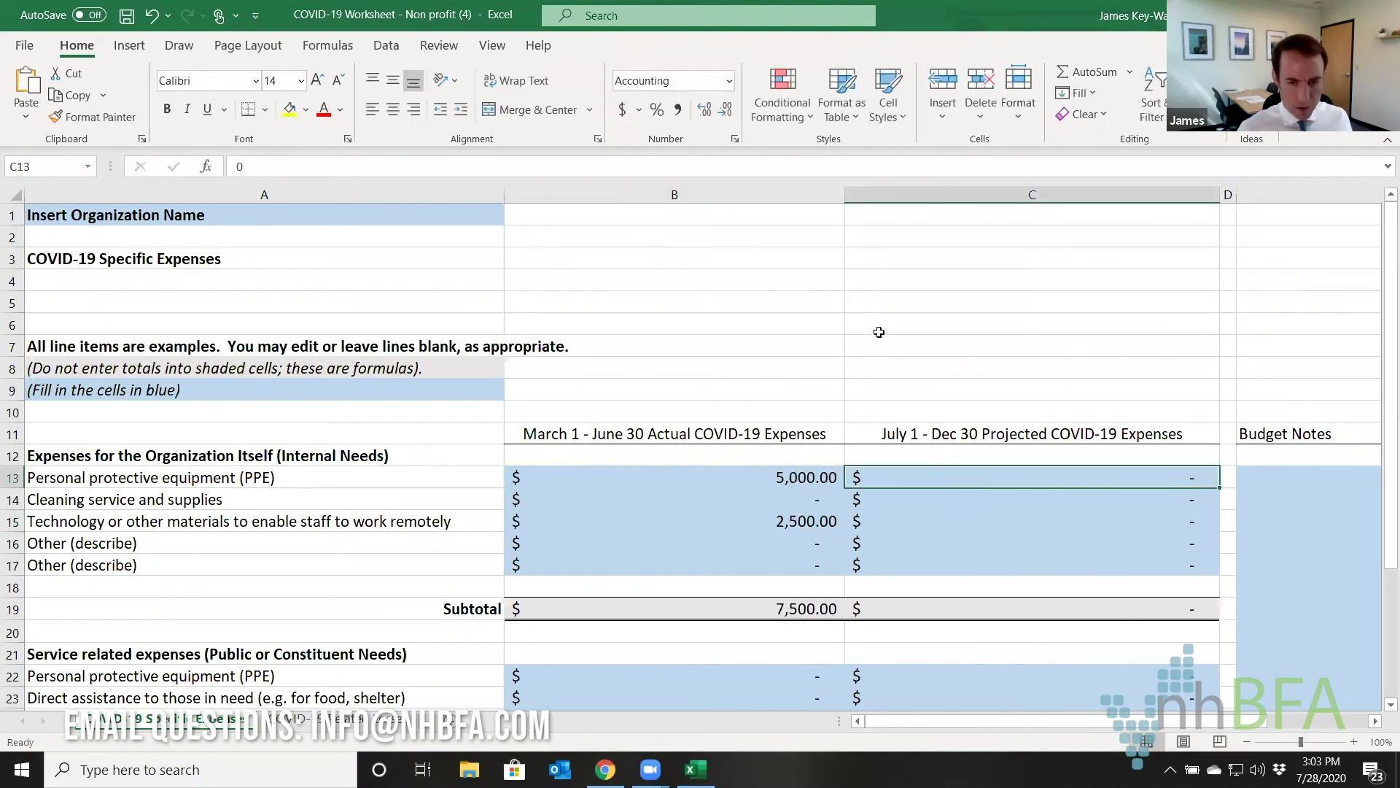
pyautogui.write('2500')
pyautogui.press('Return')
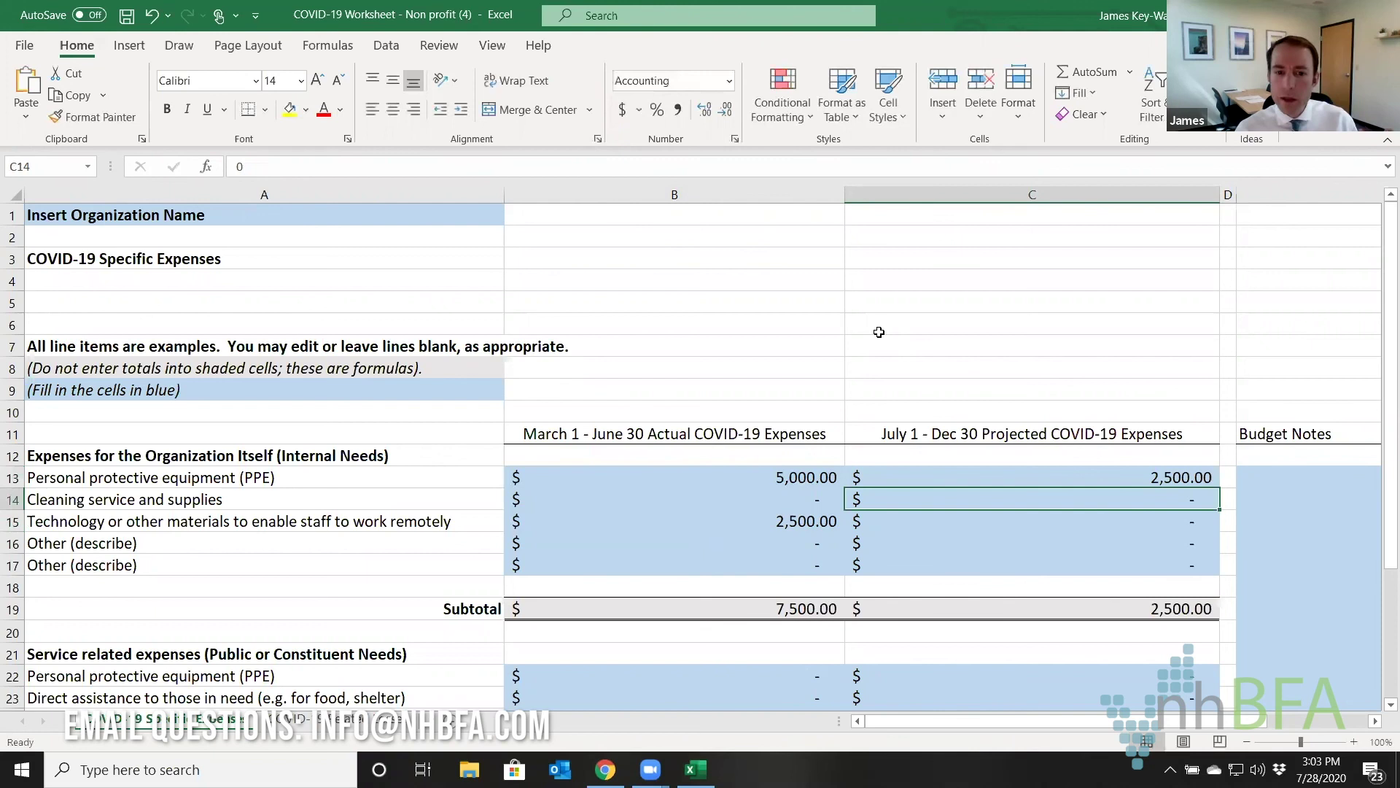
pyautogui.scroll(-2, 917, 320)
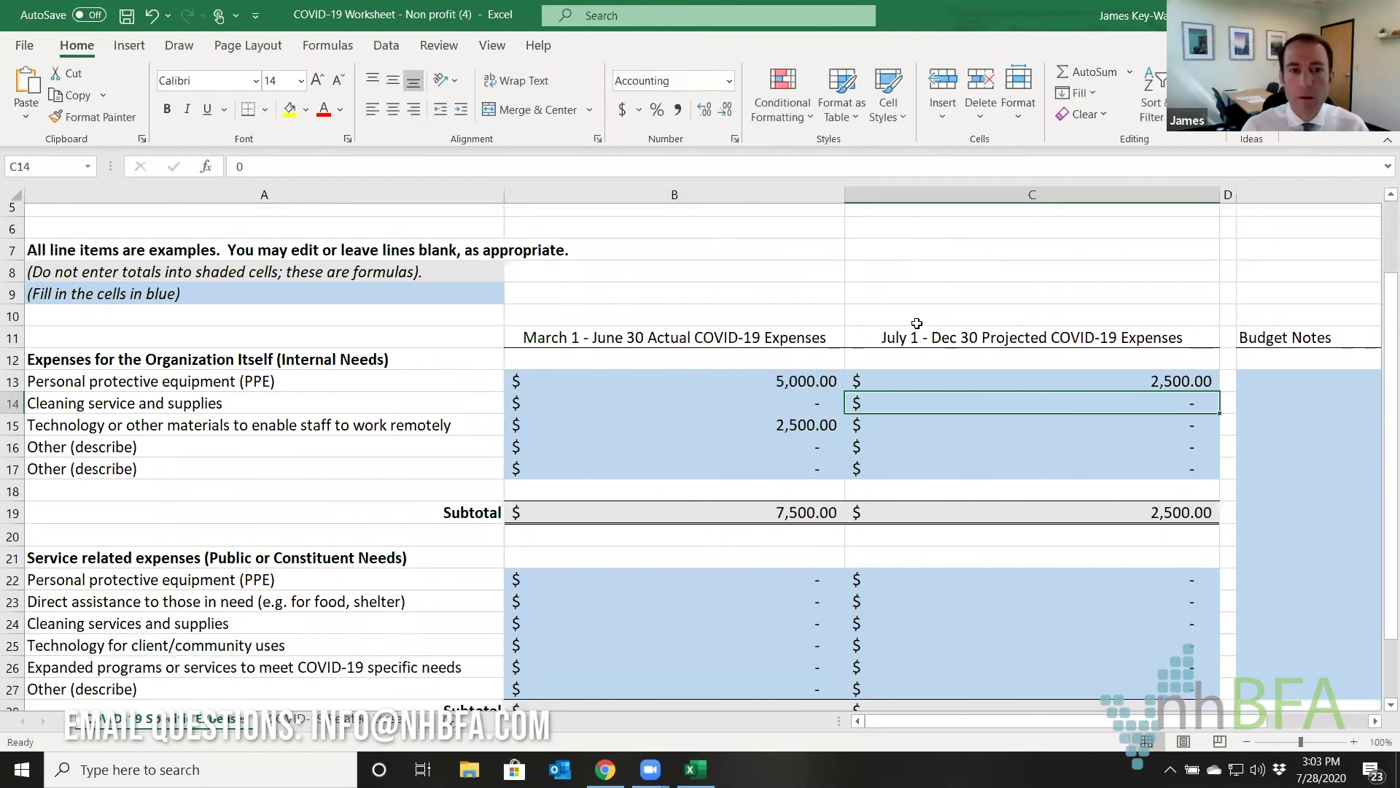
pyautogui.click(405, 329)
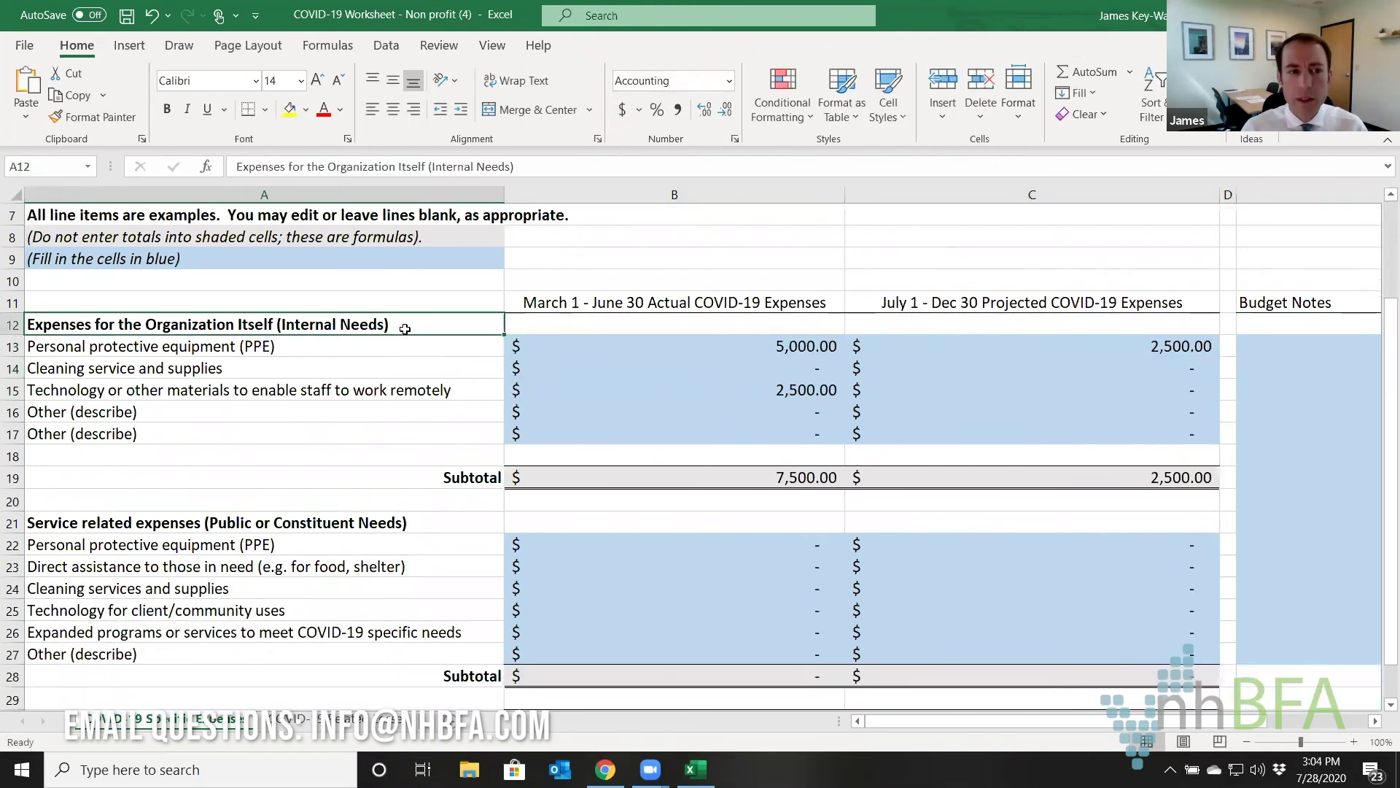
pyautogui.click(399, 524)
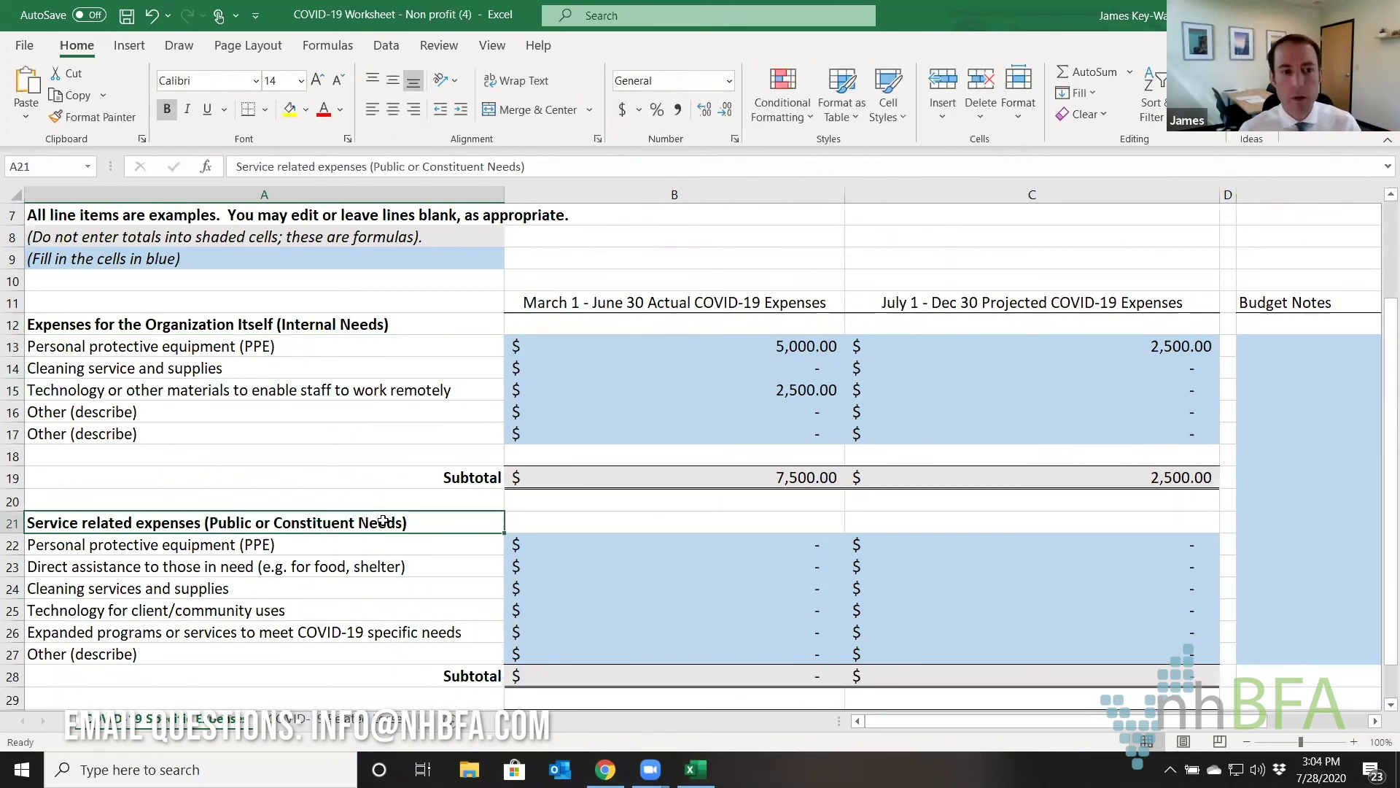
# Enter service expenses: 2,500 actual PPE, 15,000 actual expanded programs, and 1,000 projected PPE.
pyautogui.click(588, 567)
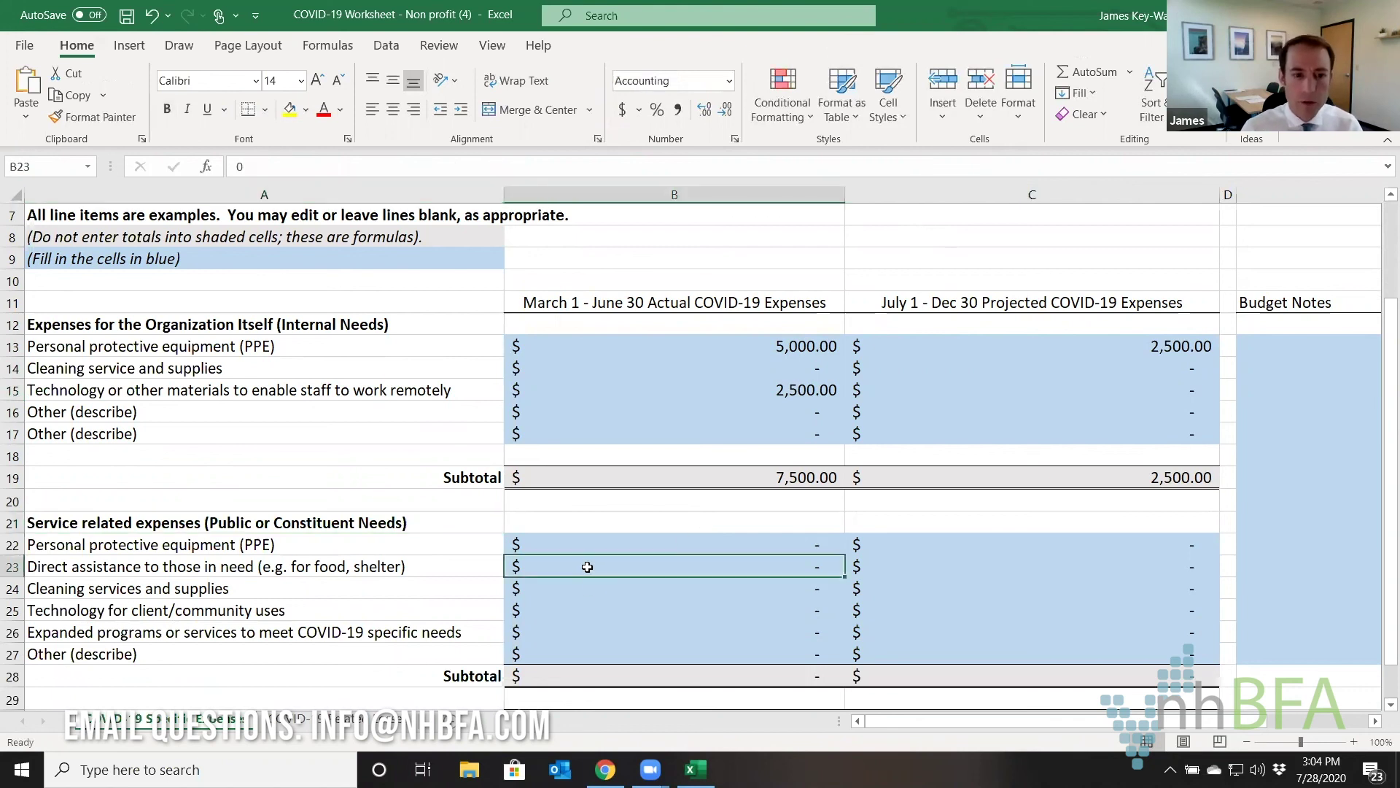
pyautogui.click(592, 609)
pyautogui.click(574, 632)
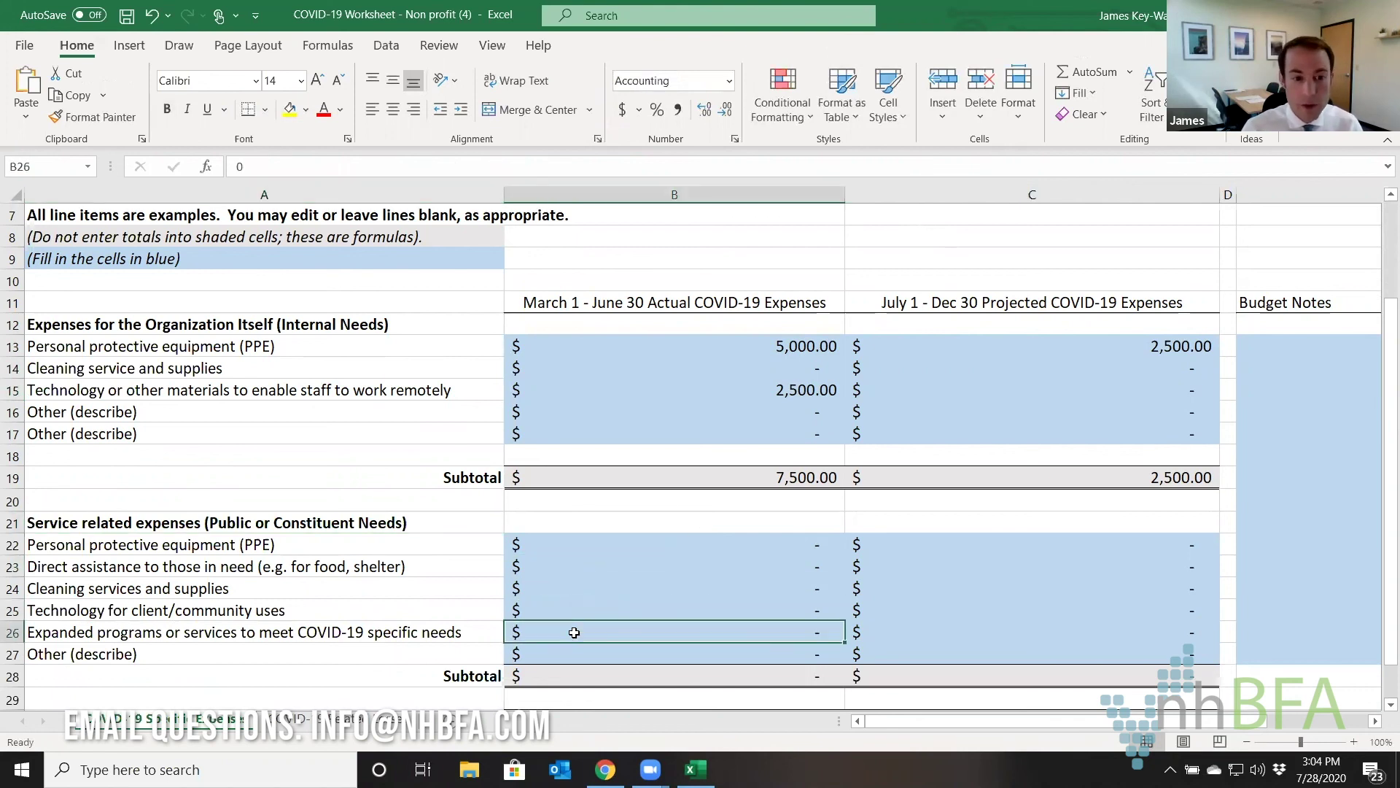
pyautogui.click(691, 548)
pyautogui.write('2500')
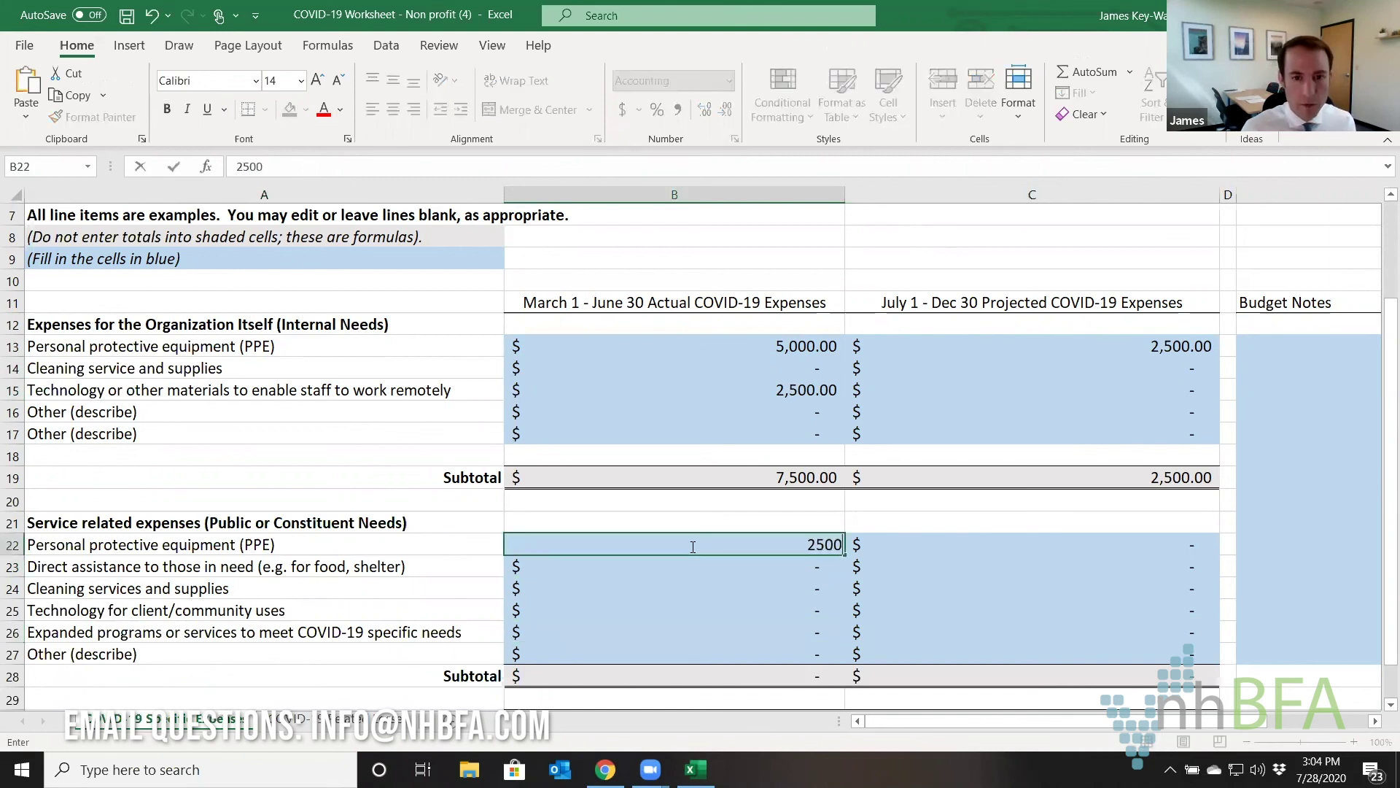
pyautogui.write('15000')
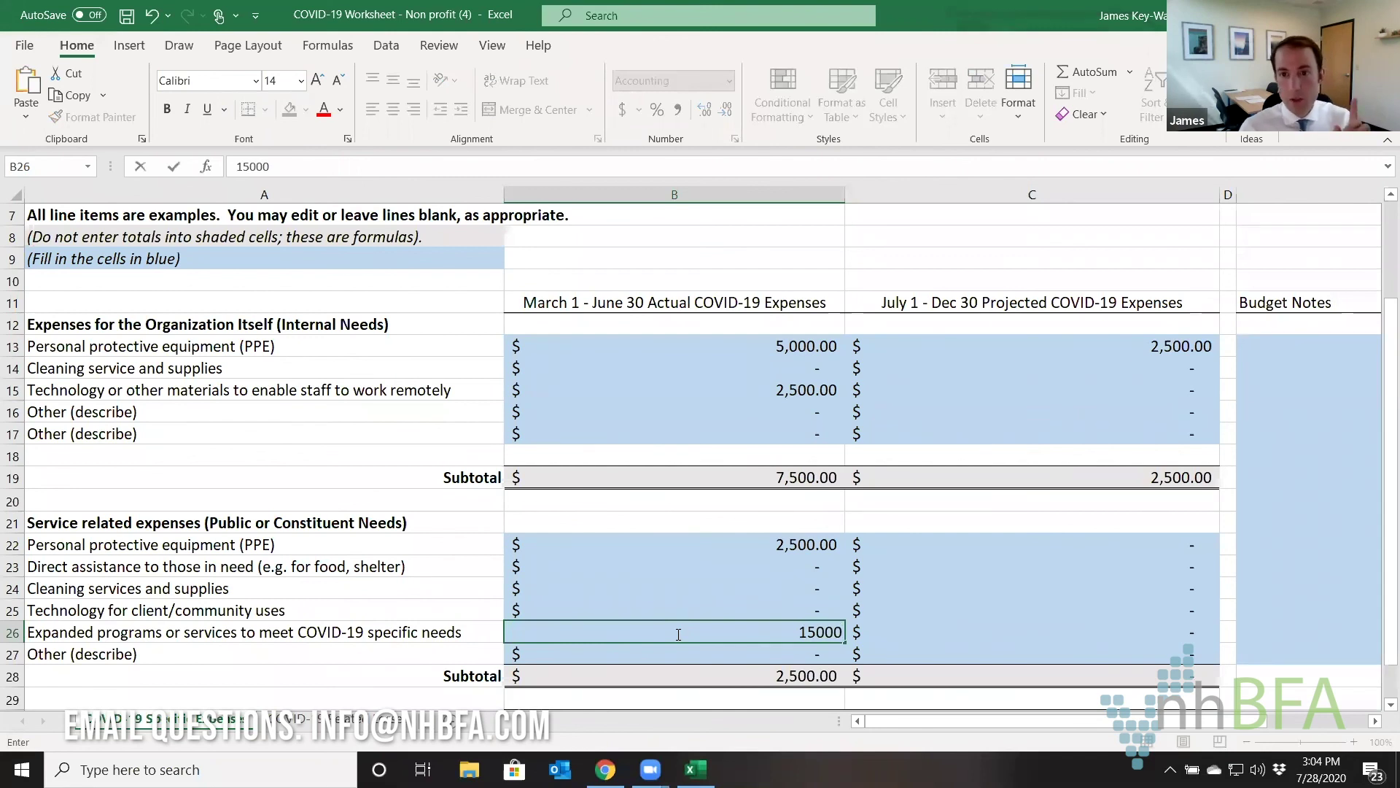
pyautogui.click(986, 553)
pyautogui.write('1,000')
pyautogui.click(974, 632)
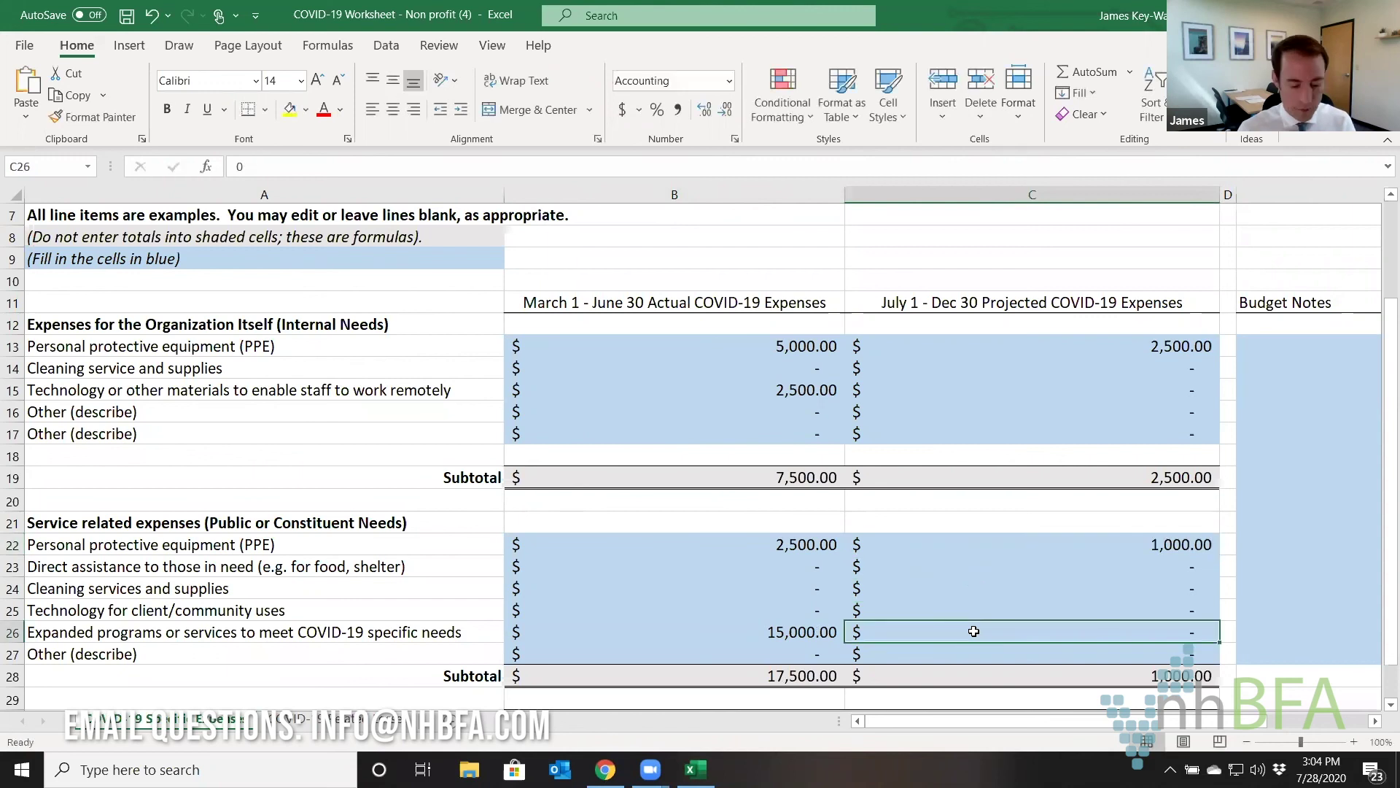
# Set projected technology in C25 to 3,500 and projected expanded programs in C26 to 1,200.
pyautogui.write('12000')
pyautogui.click(978, 608)
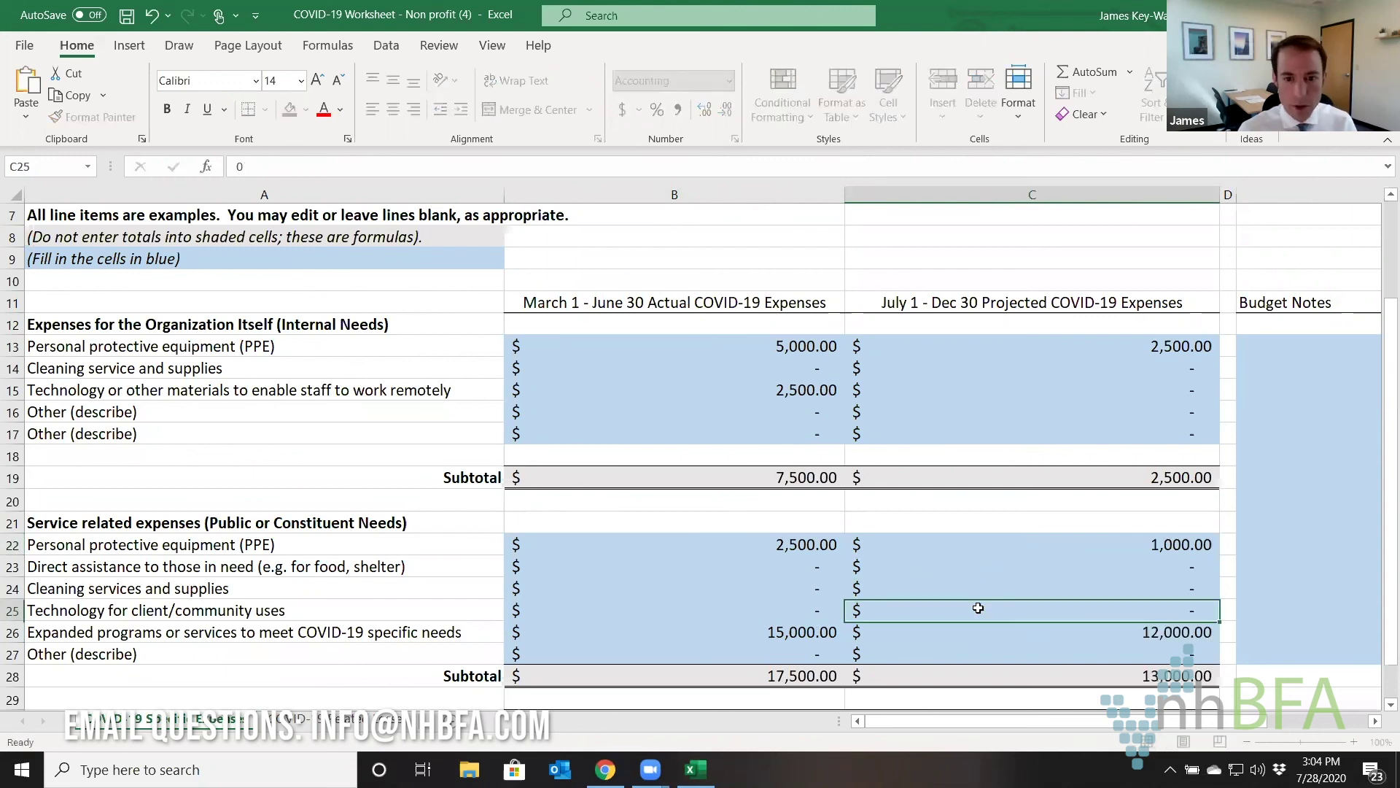
pyautogui.write('35000')
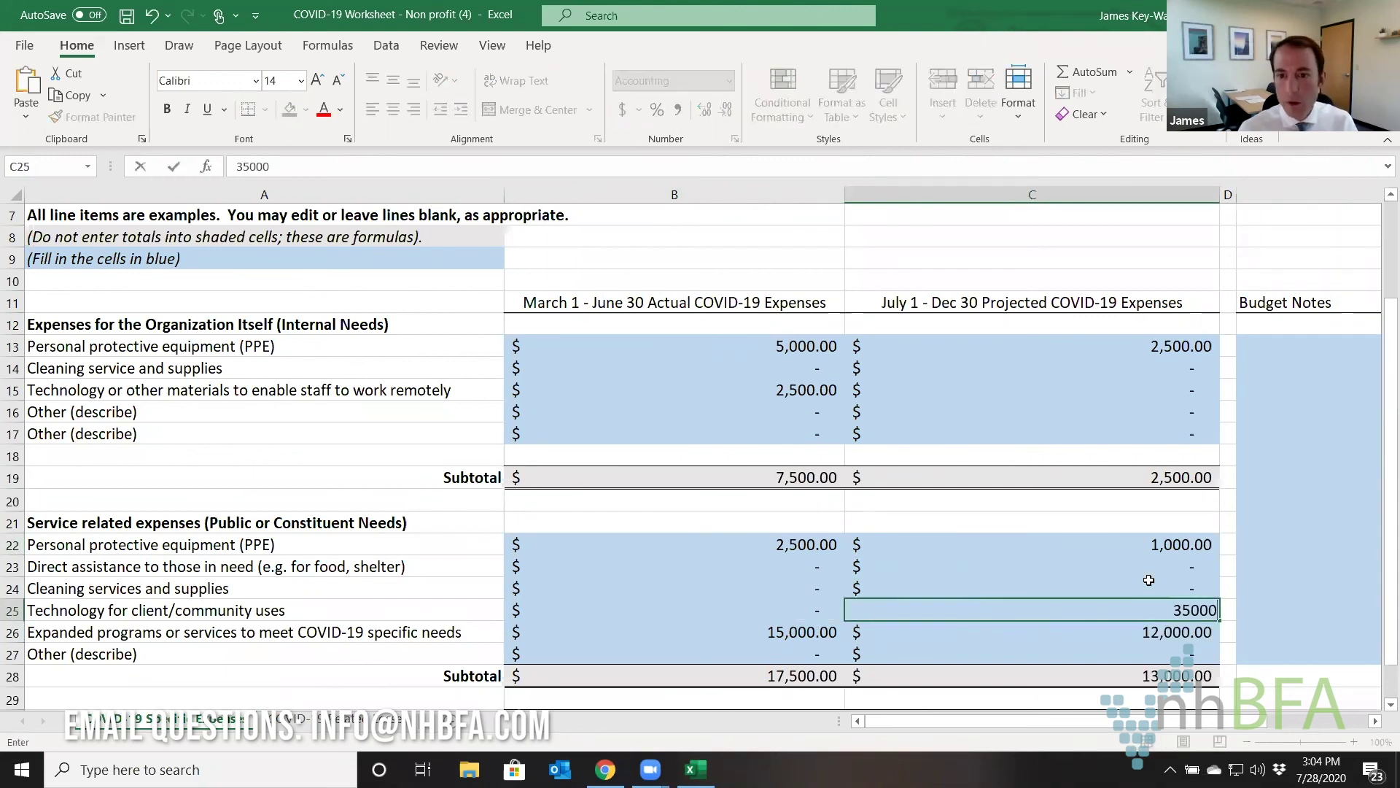
pyautogui.click(1148, 580)
pyautogui.click(1190, 616)
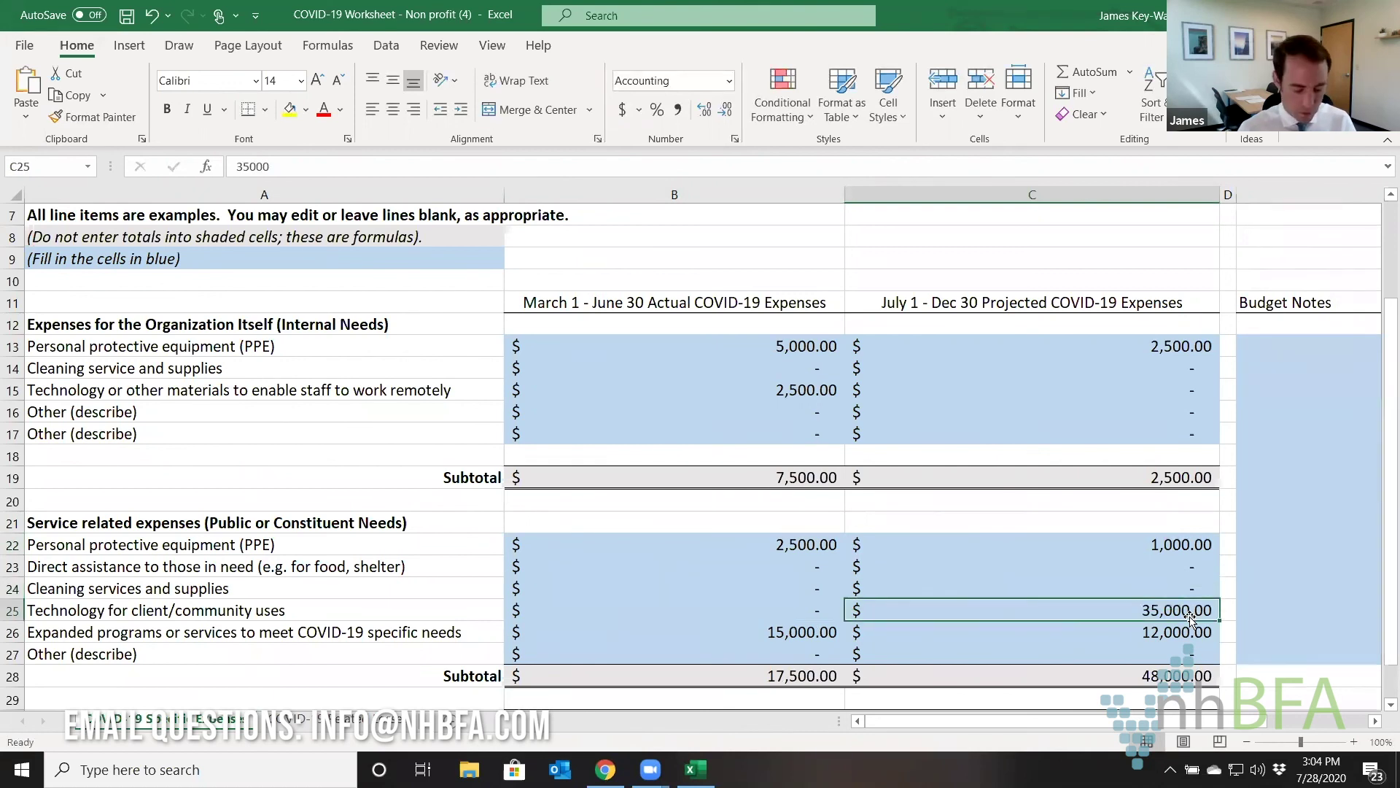
pyautogui.write('3500')
pyautogui.press('Return')
pyautogui.write('1,200')
pyautogui.press('Return')
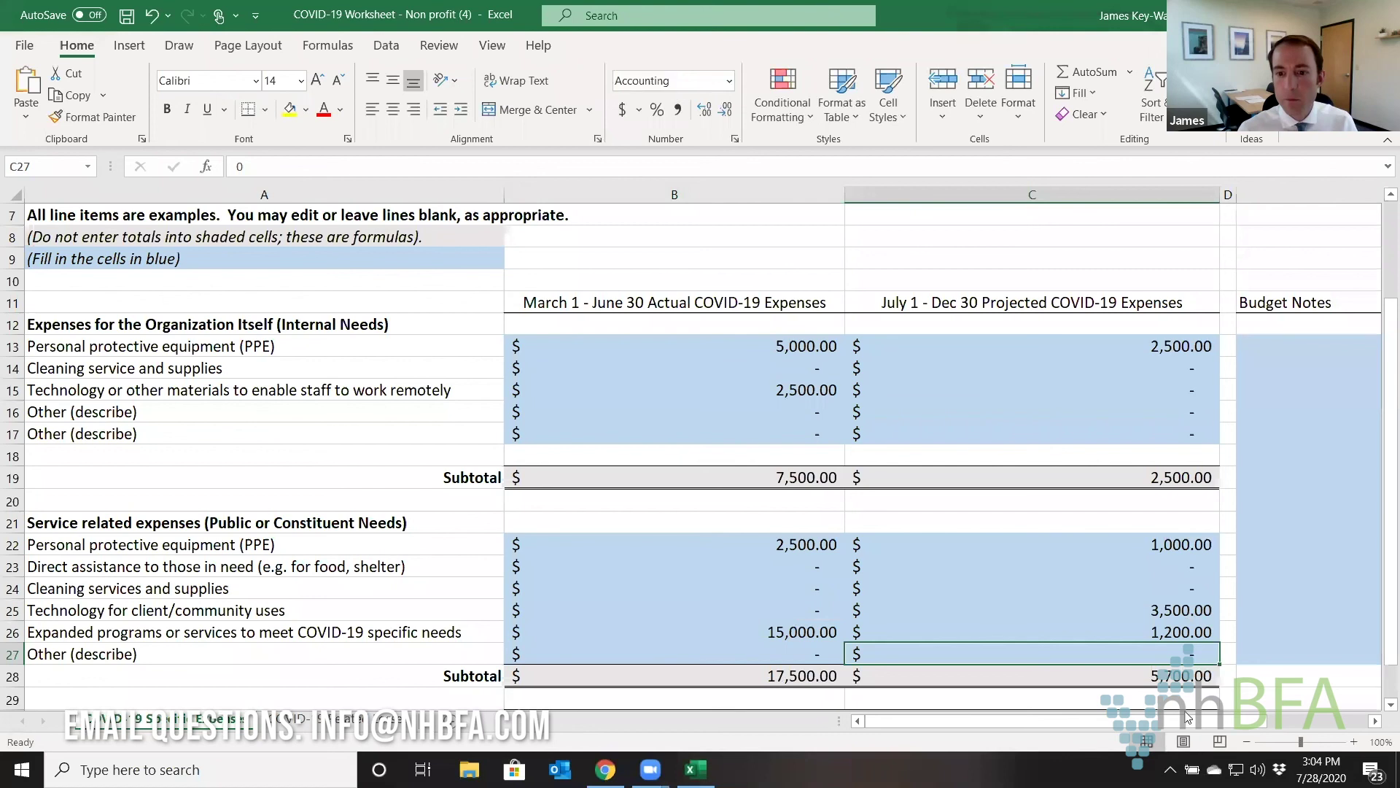
# Check the B28 and C28 subtotal SUM formulas, then return to the grant form in Chrome.
pyautogui.moveTo(1034, 718); pyautogui.dragTo(988, 728)
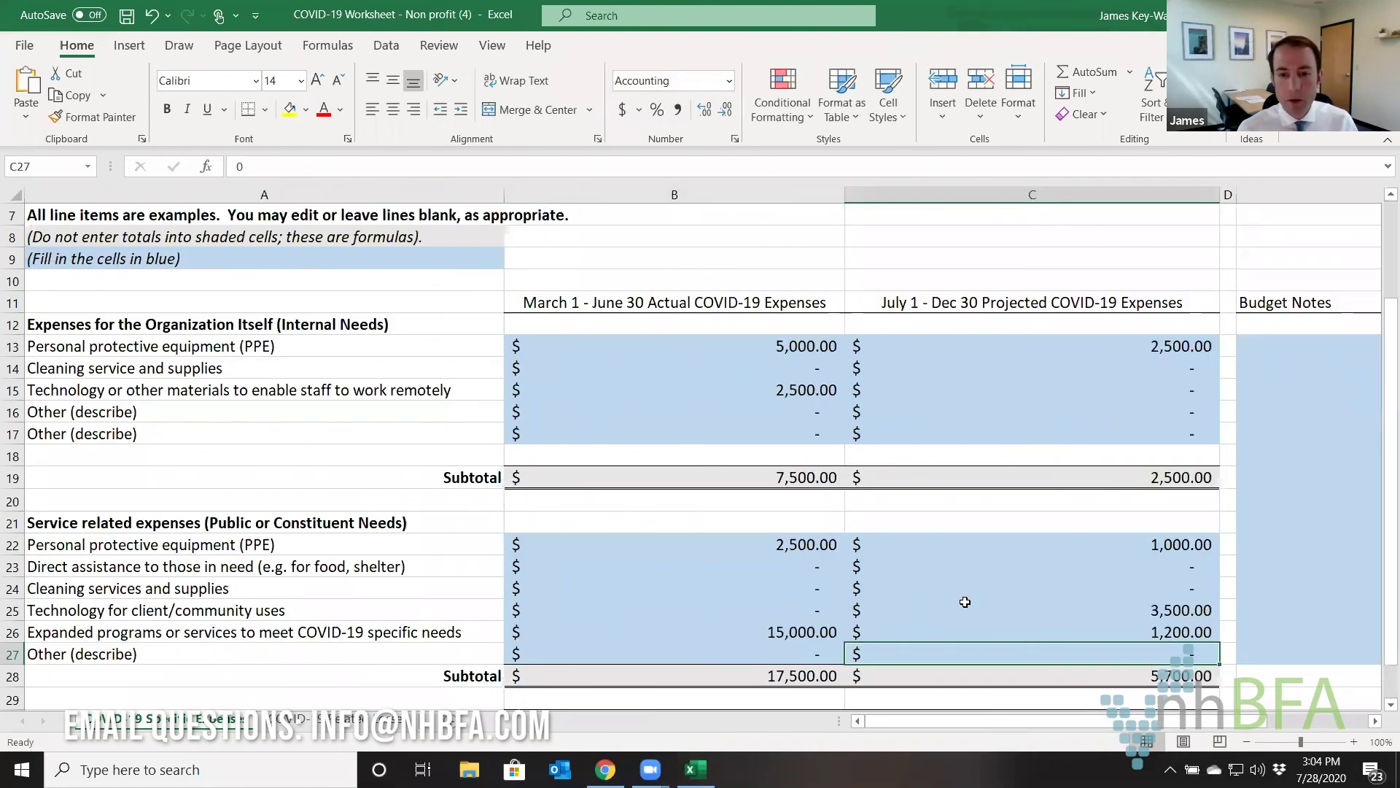
pyautogui.click(795, 678)
pyautogui.click(928, 678)
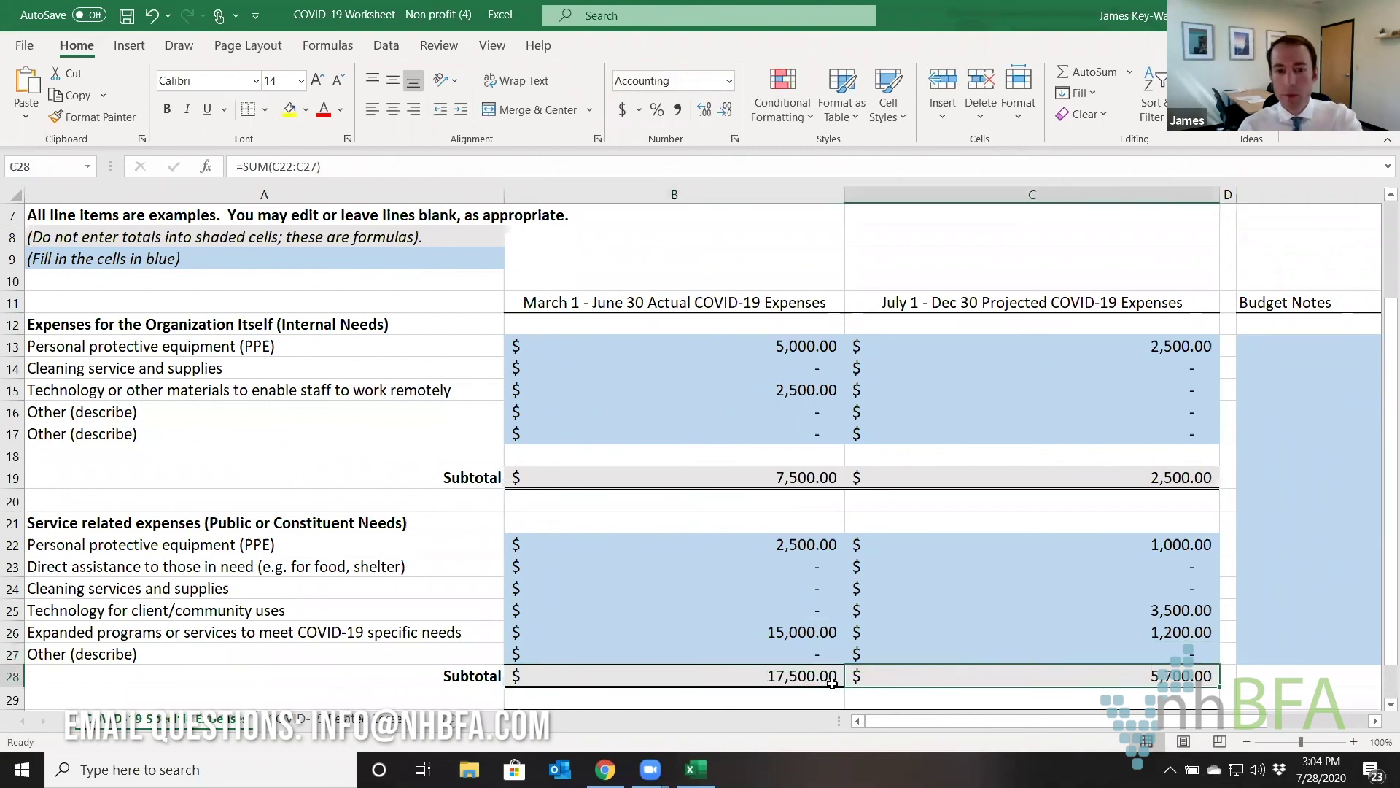
pyautogui.click(811, 679)
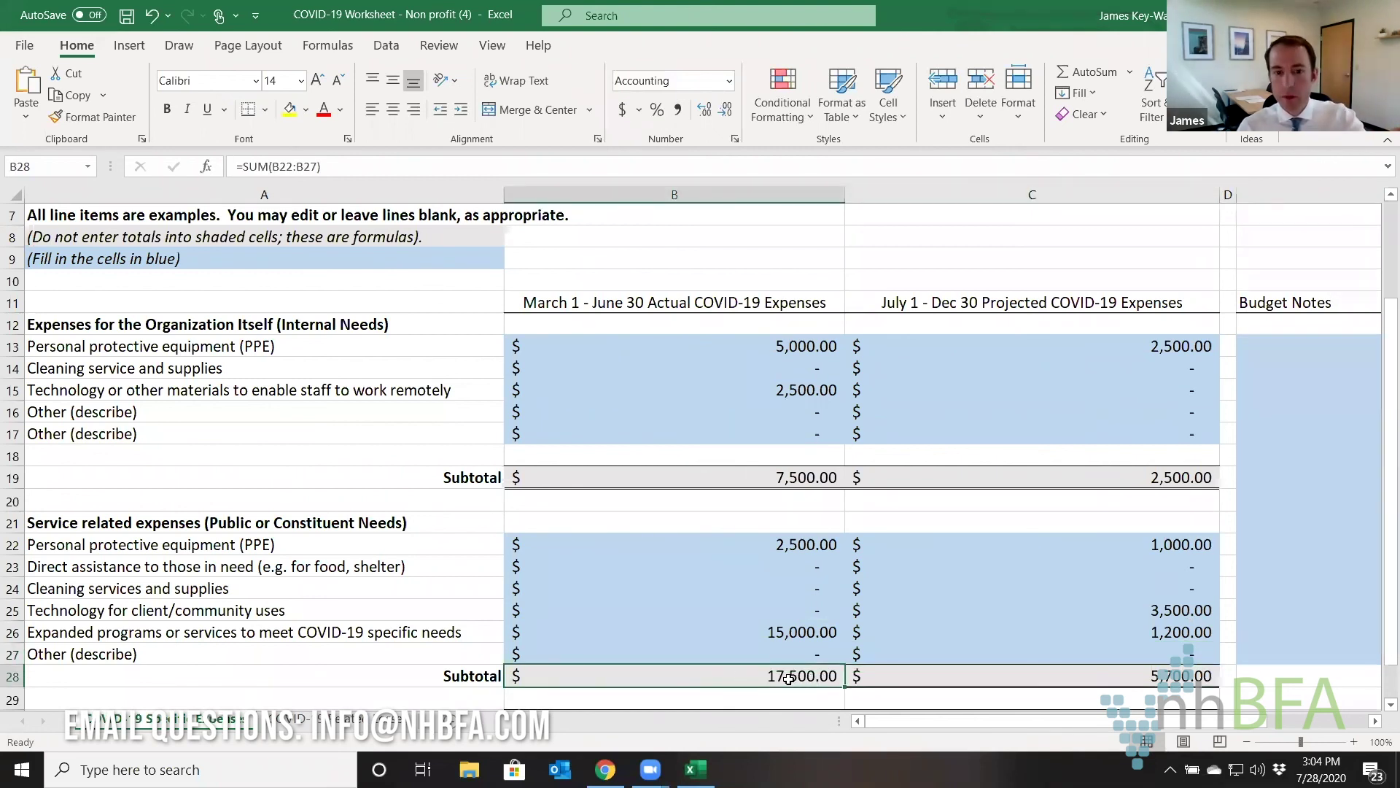
pyautogui.click(1009, 676)
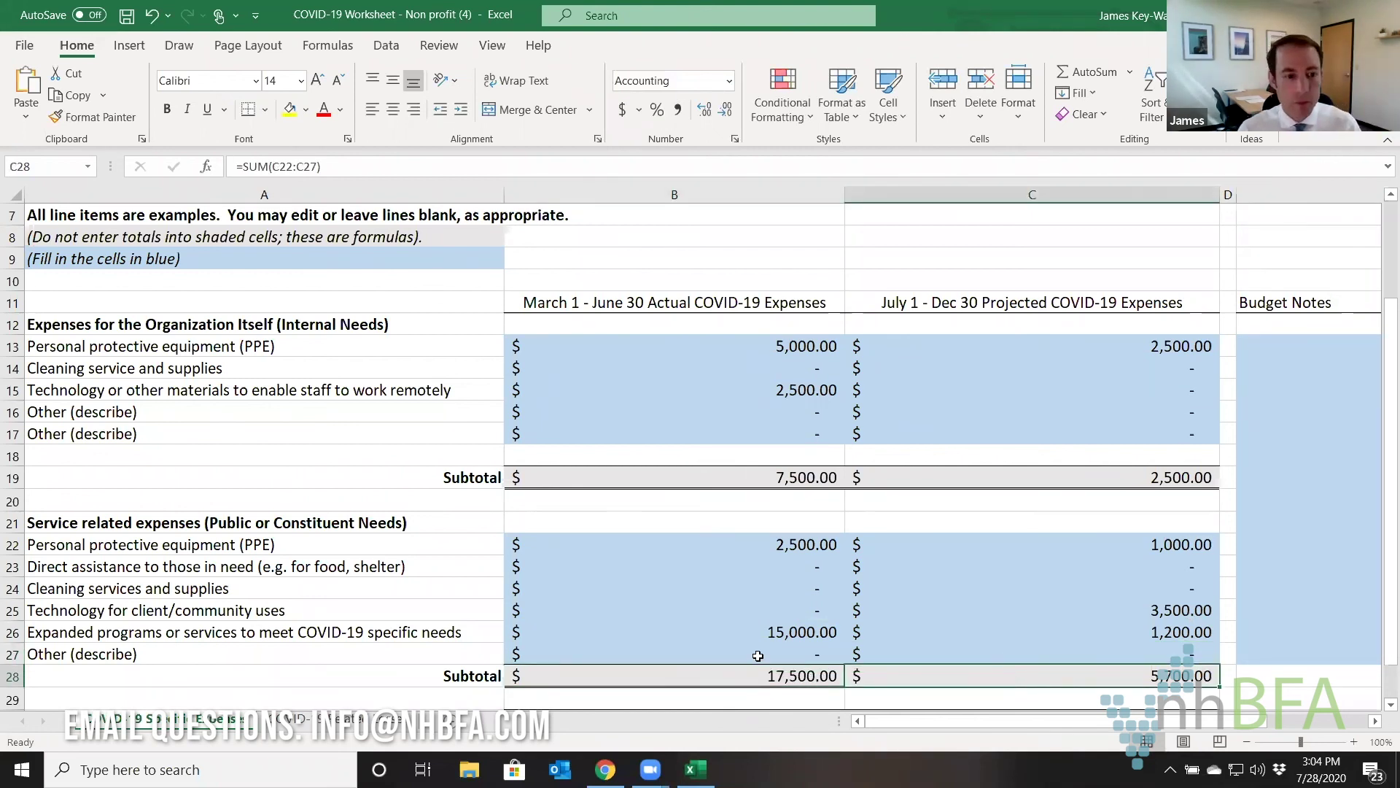
pyautogui.click(650, 769)
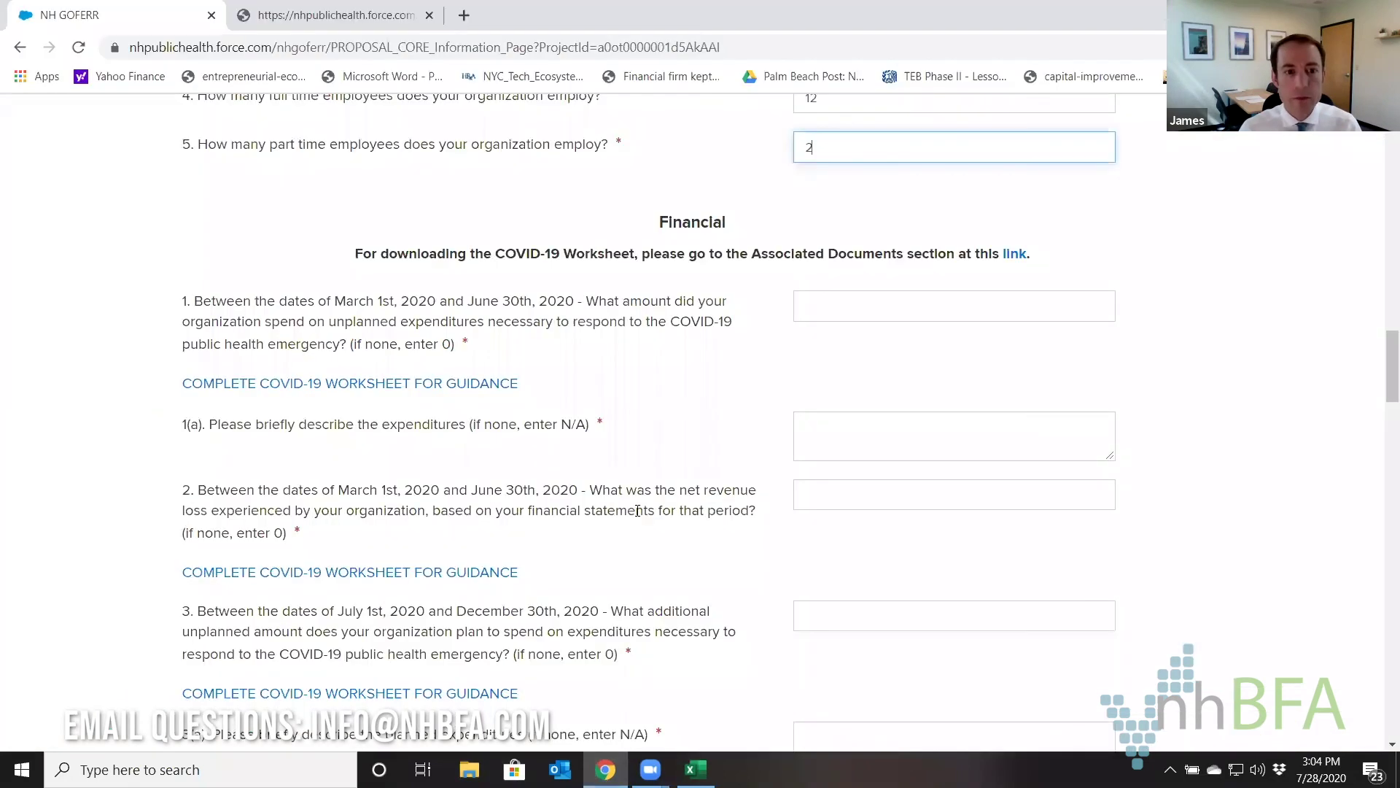
# Enter 17,500 as the question 1 COVID-19 spending amount after checking the worksheet total.
pyautogui.click(483, 305)
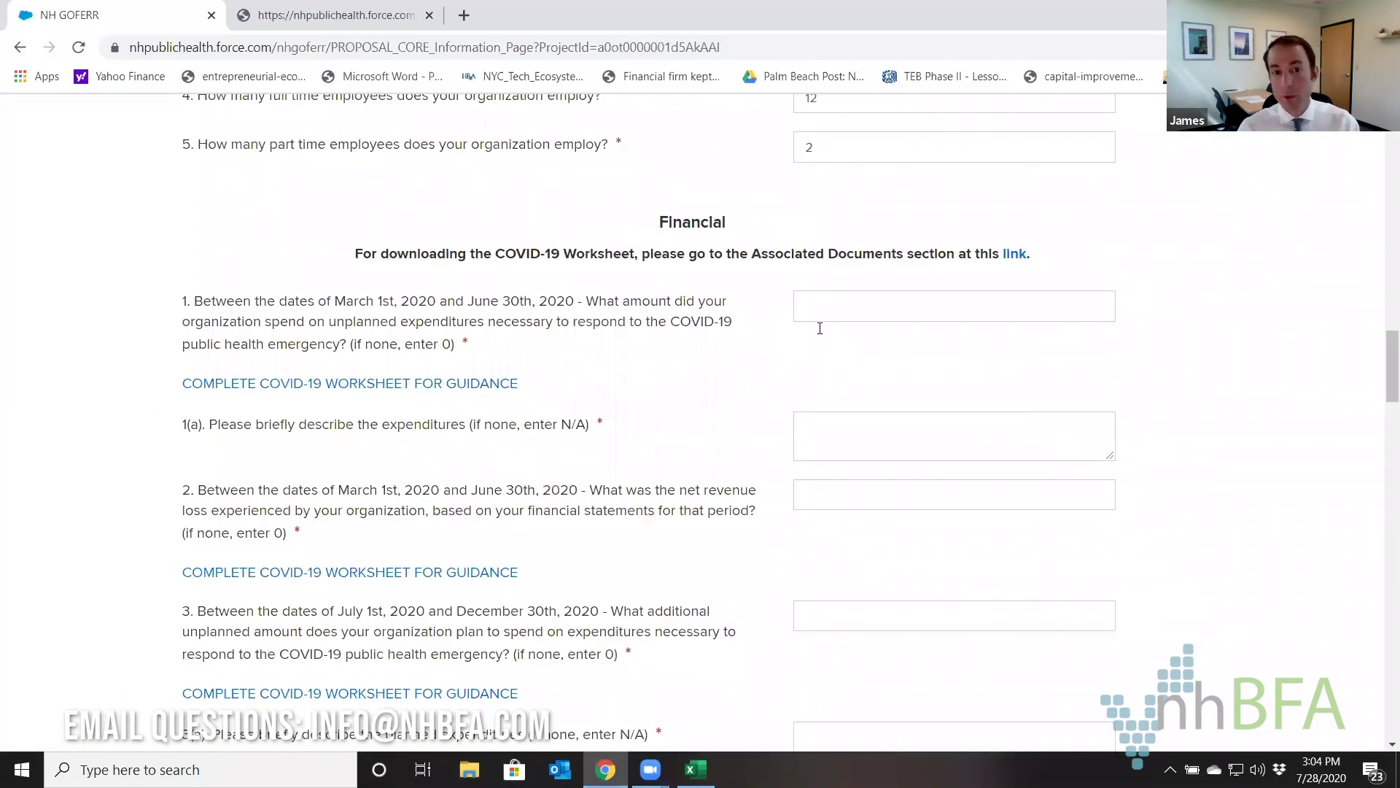
pyautogui.click(839, 310)
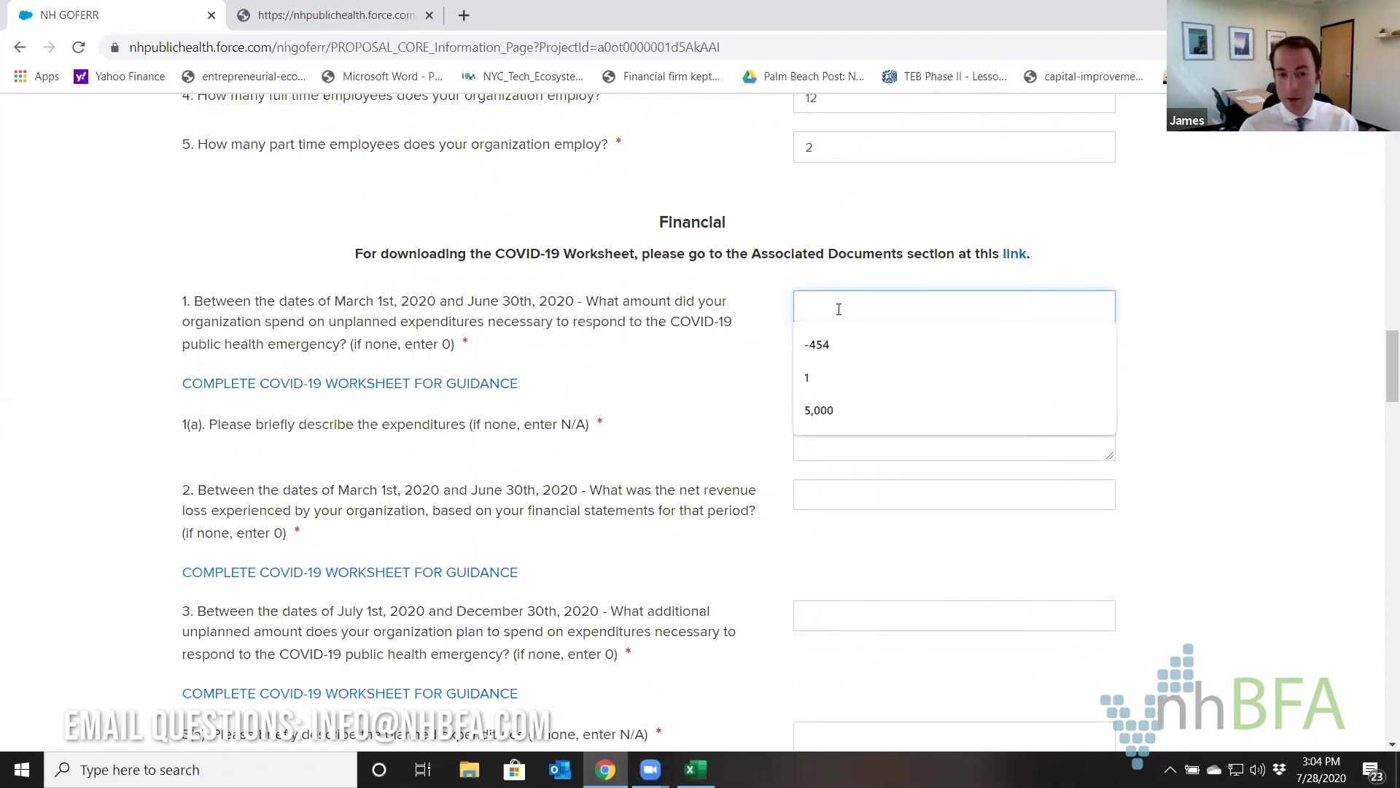
pyautogui.click(696, 770)
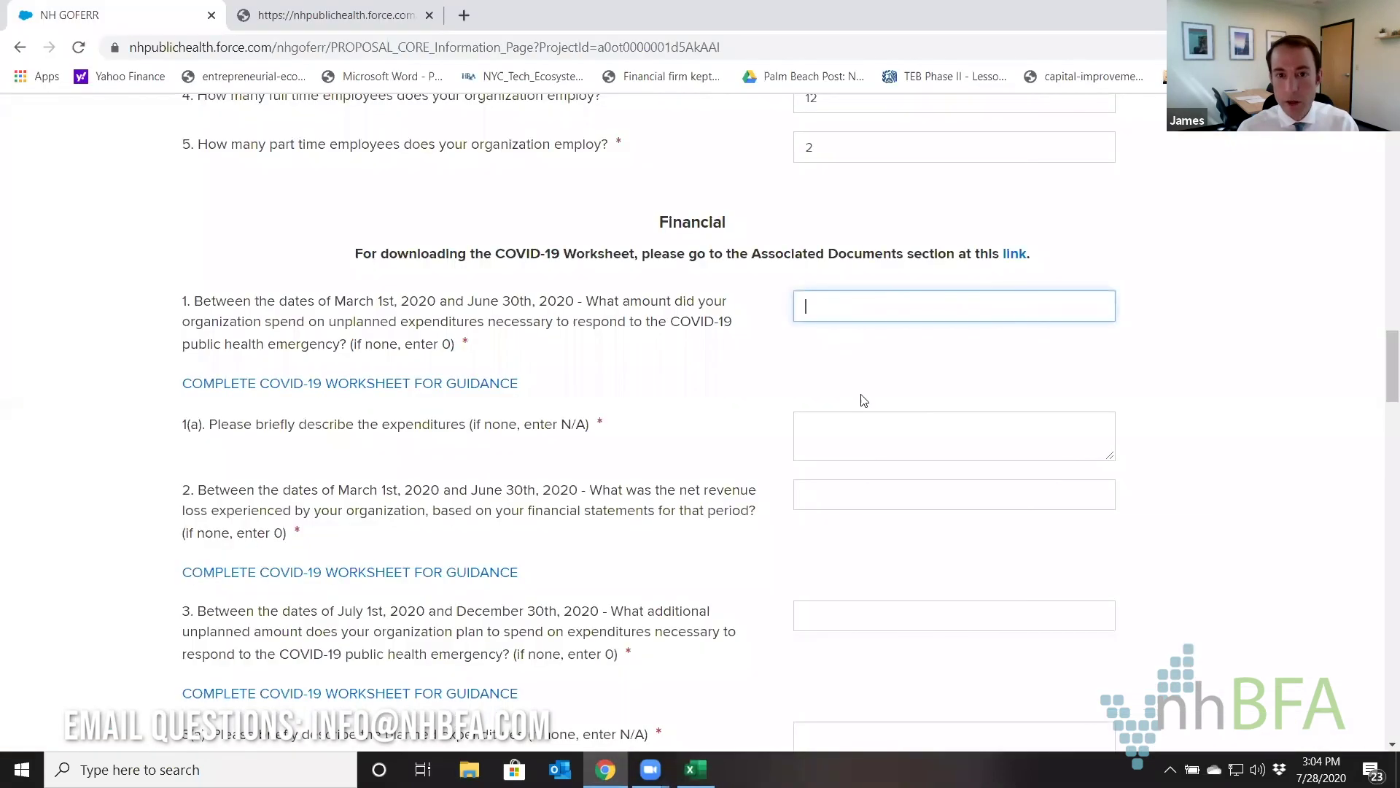
pyautogui.click(605, 770)
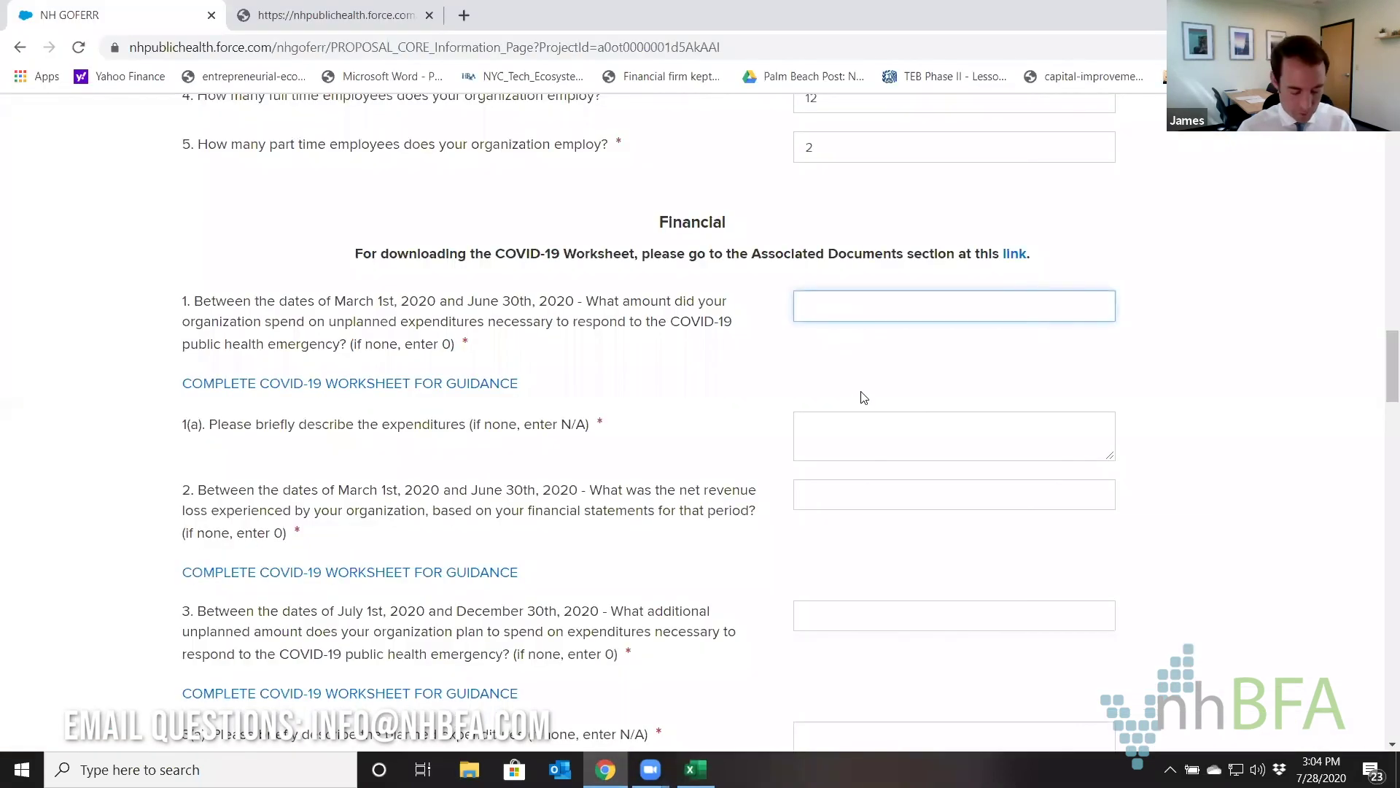
pyautogui.write('17500')
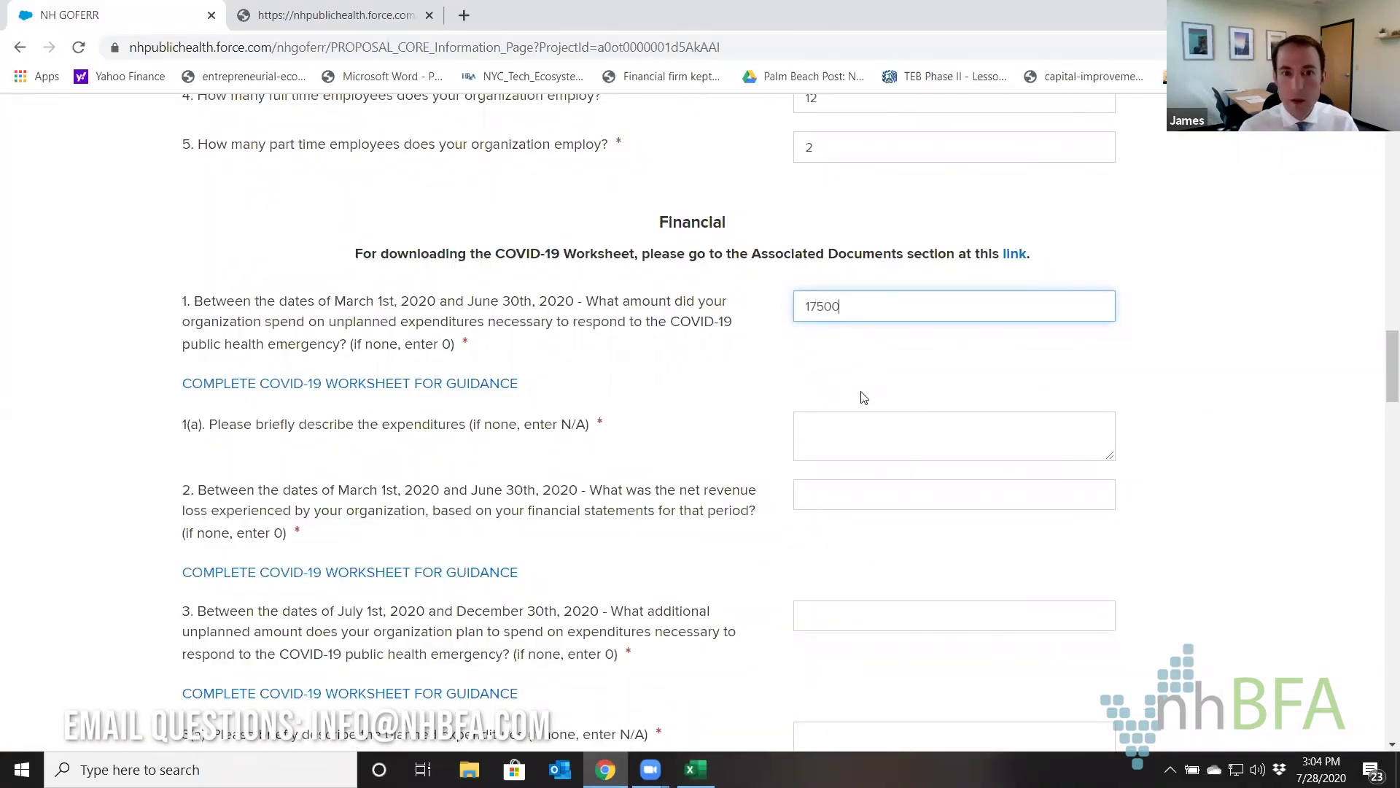
# Describe the expenditures as 'PPE, etc' and bring the Excel worksheet back for revenue-loss figures.
pyautogui.click(850, 441)
pyautogui.write('P')
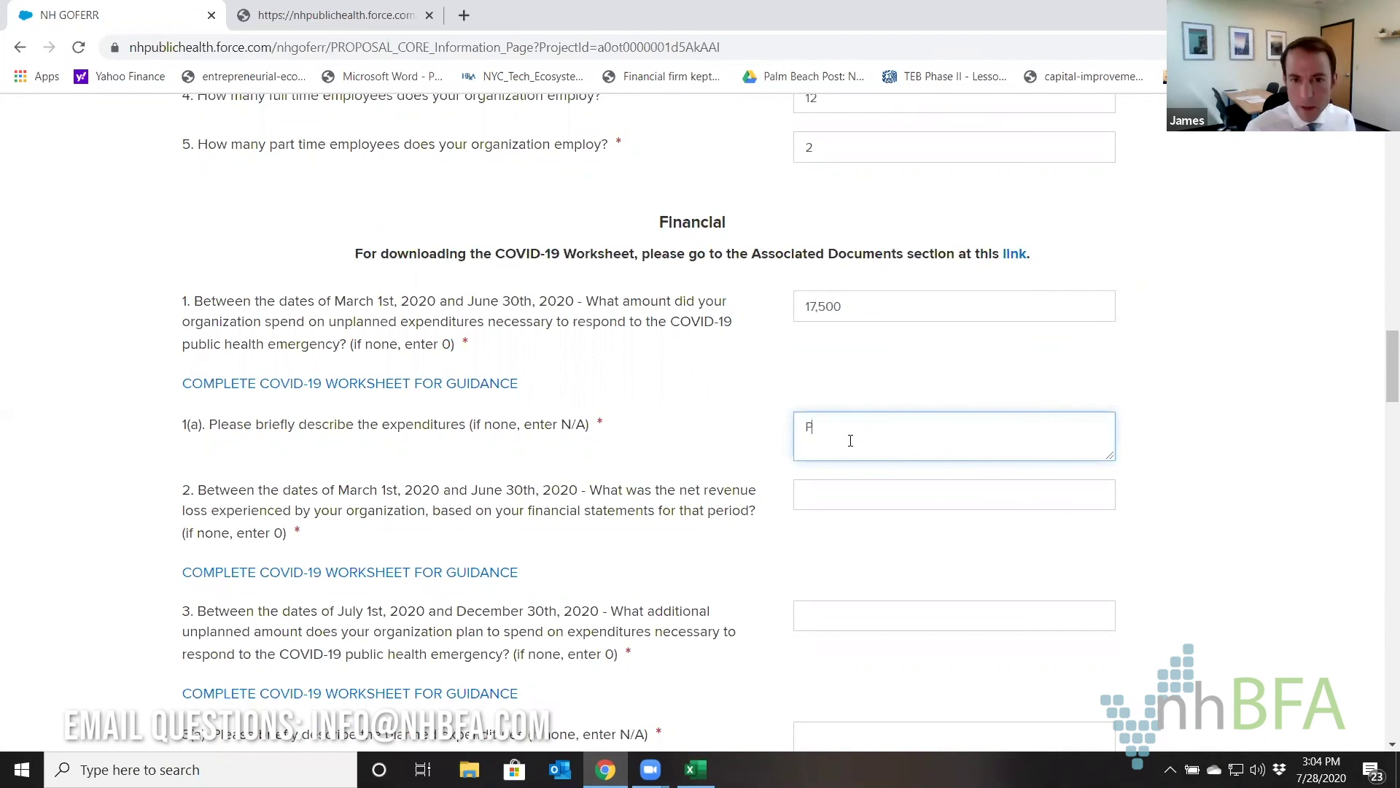
pyautogui.write('PE, etc')
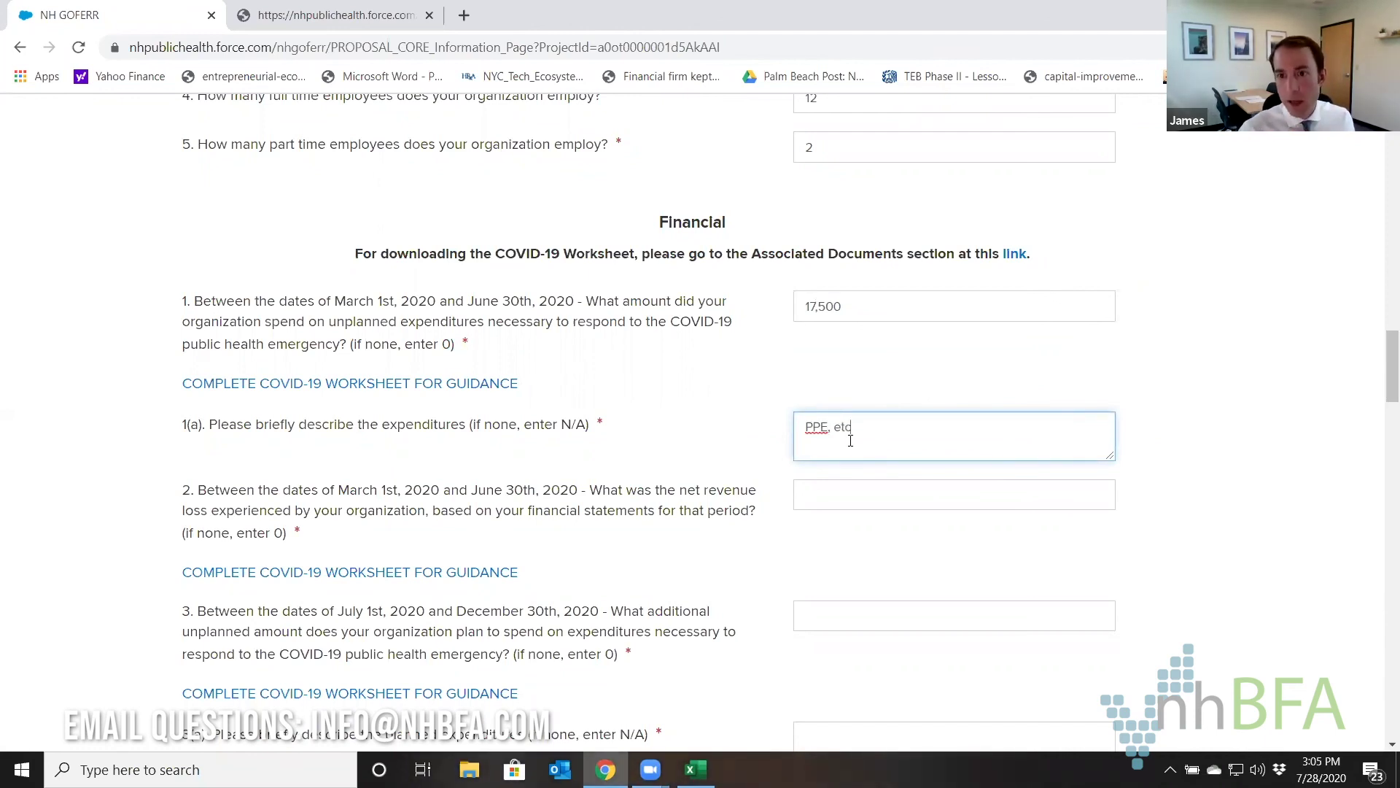
pyautogui.click(794, 493)
pyautogui.click(818, 499)
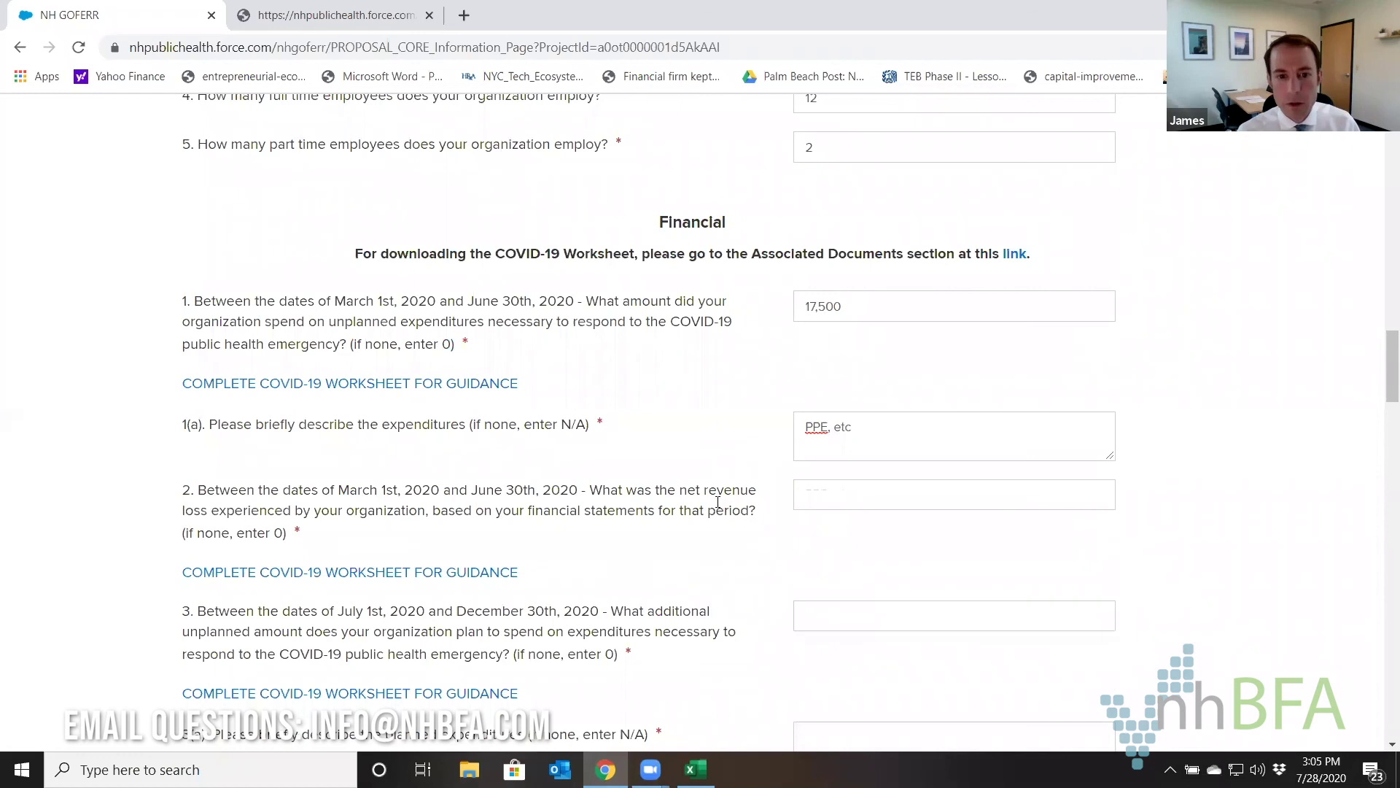
pyautogui.click(696, 770)
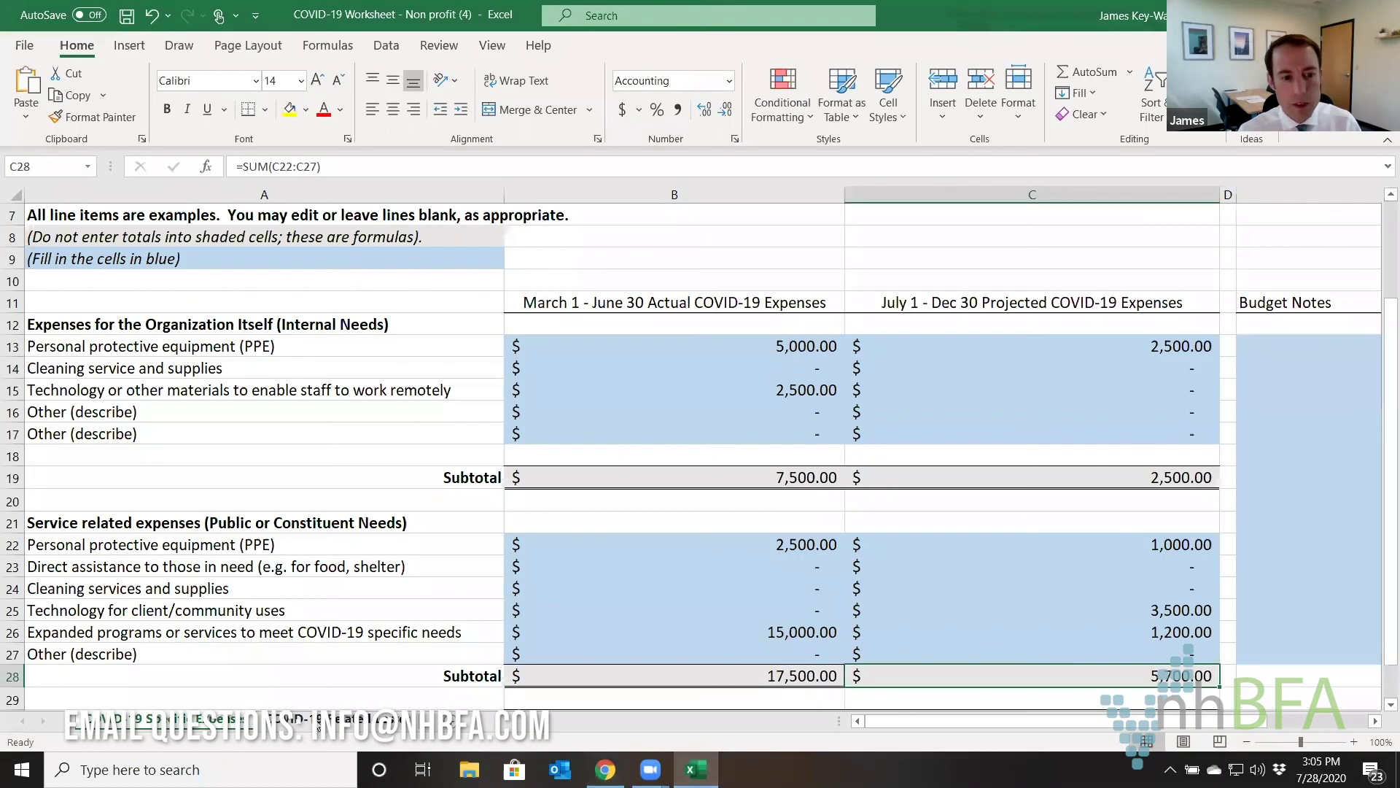
# On the COVID-19 Related Losses sheet, enter 50,000 expected revenue and 3,000 actual revenue for cancelled events.
pyautogui.click(318, 724)
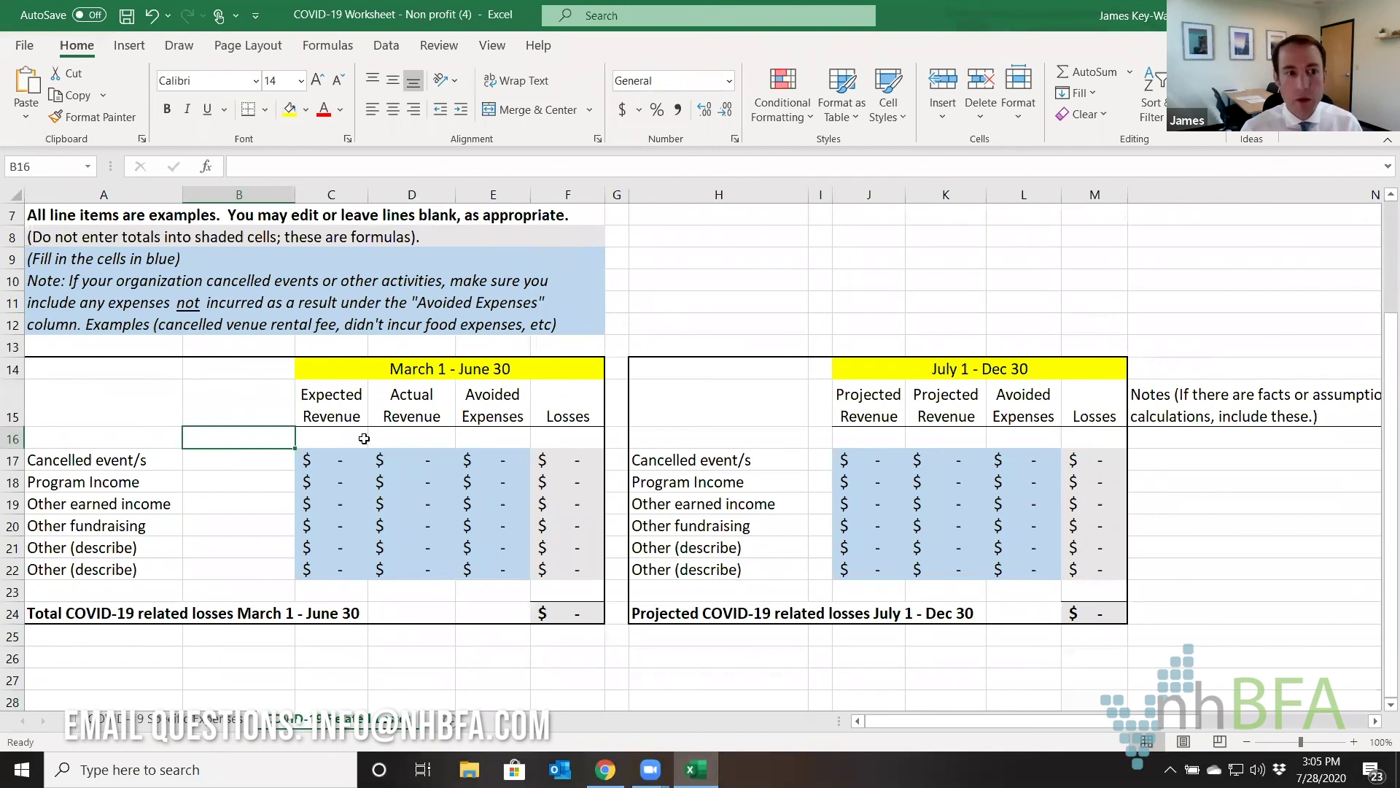
pyautogui.click(62, 460)
pyautogui.click(342, 465)
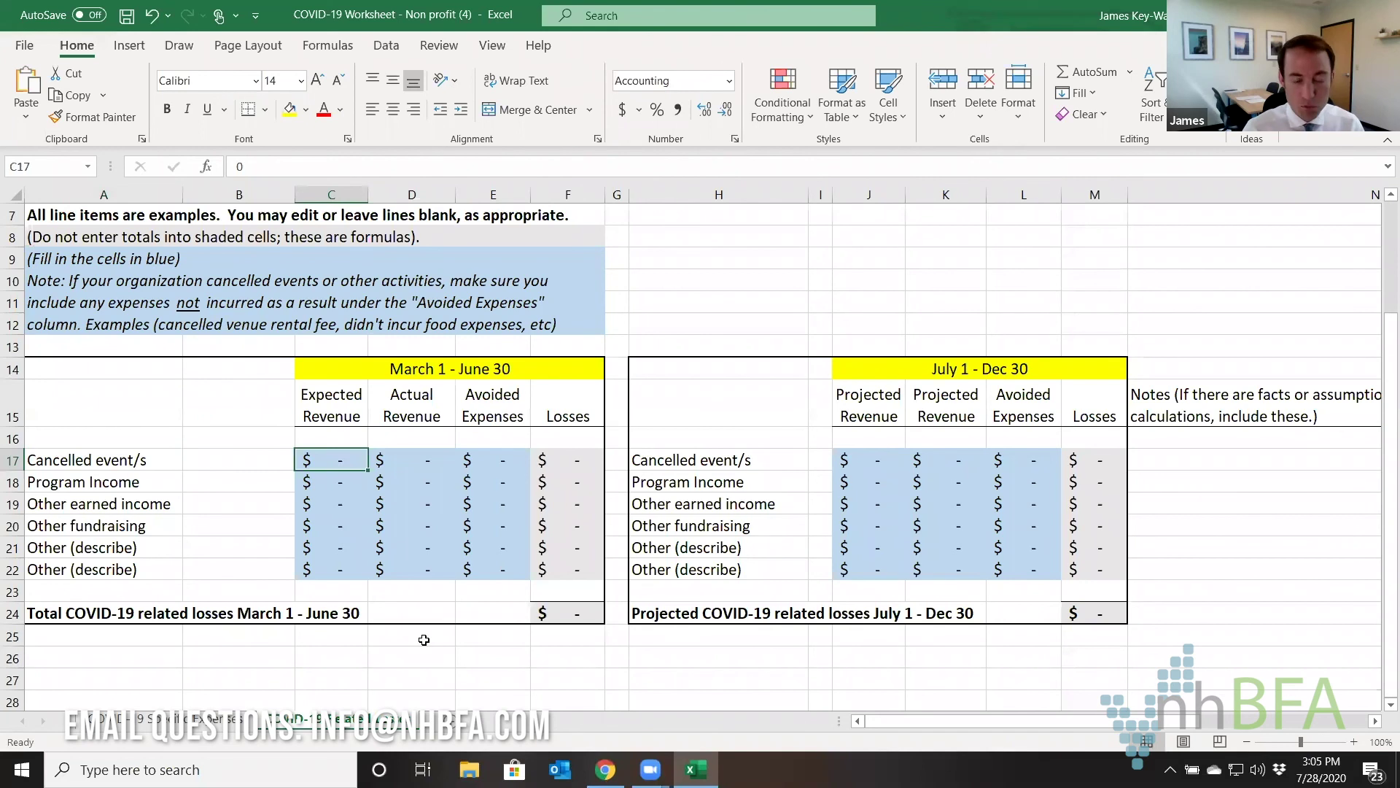
pyautogui.write('50000')
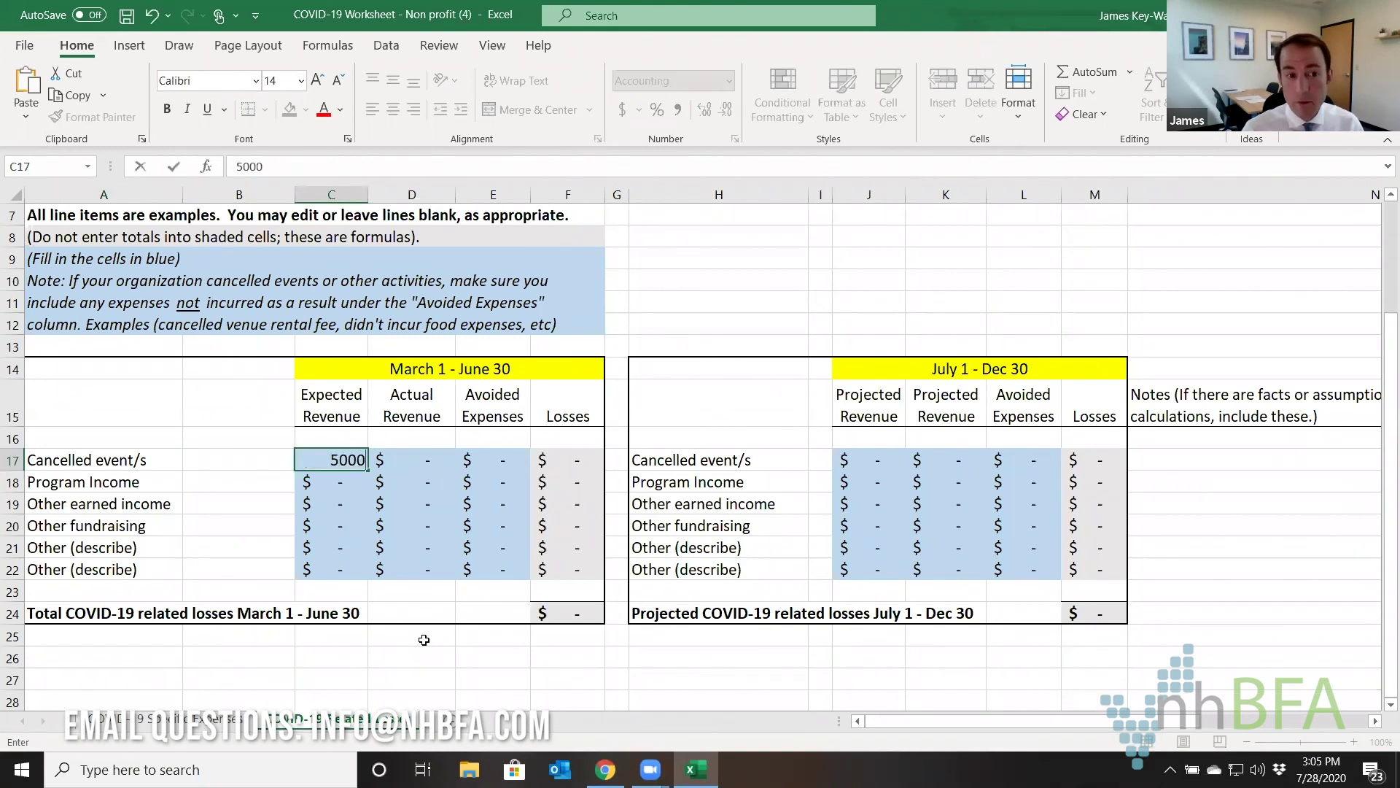
pyautogui.press('Return')
pyautogui.press('Up')
pyautogui.press('Right')
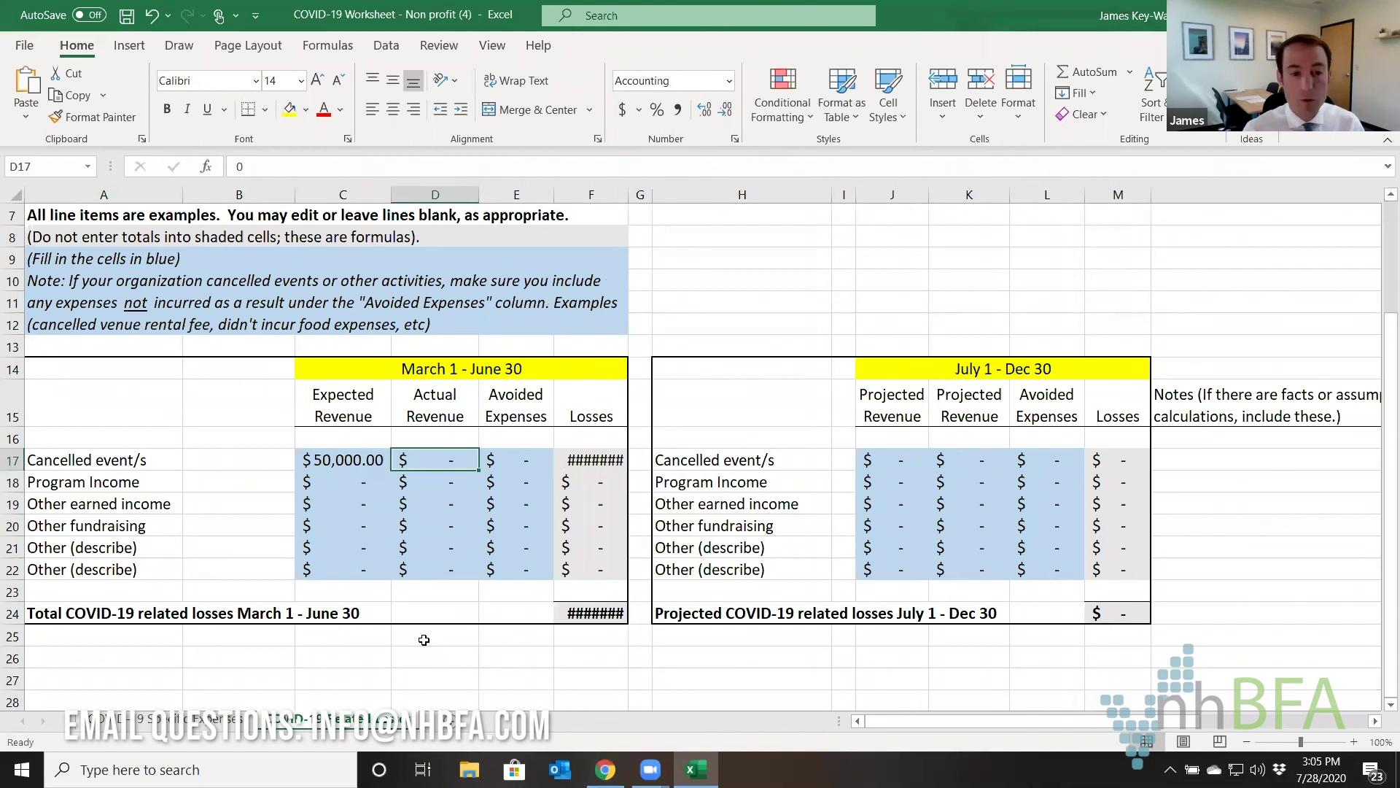
pyautogui.write('3000')
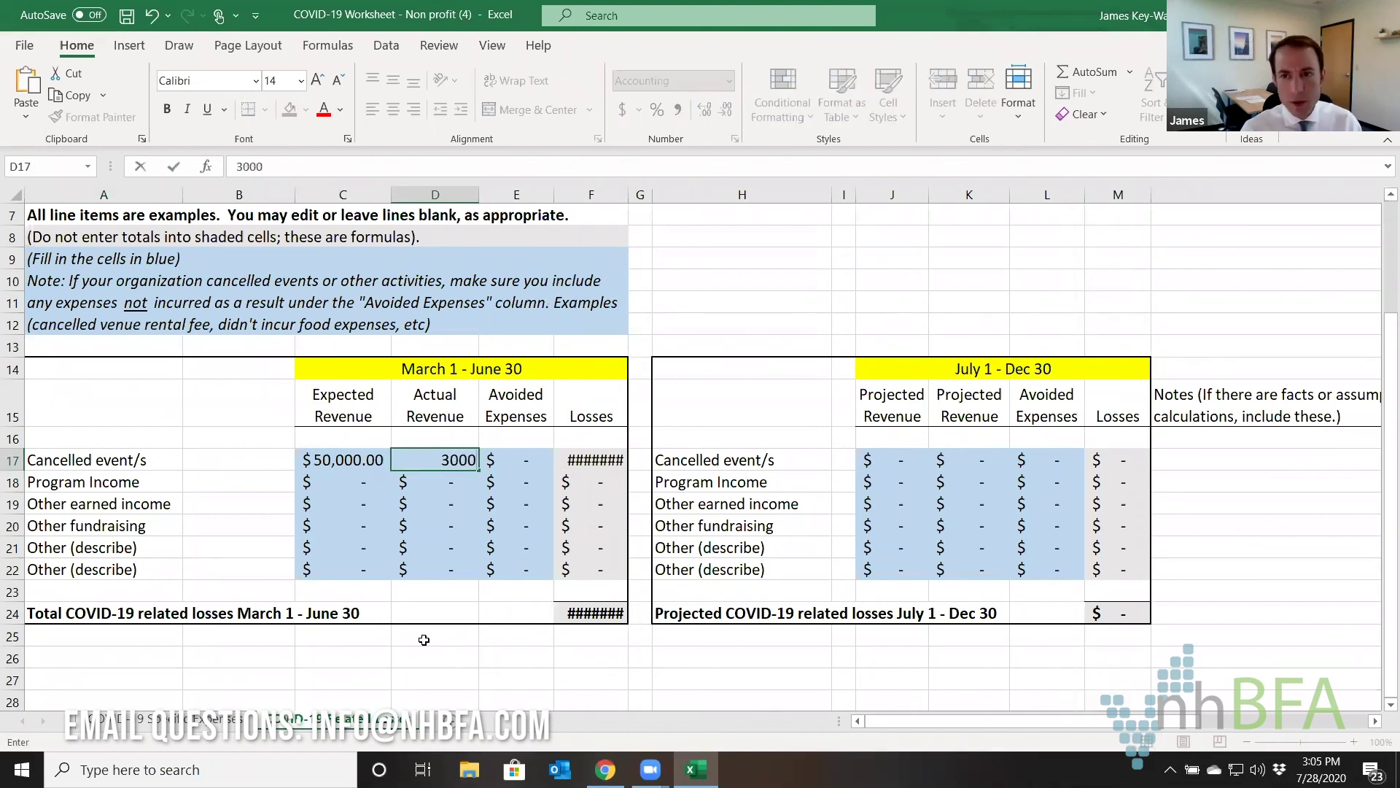
pyautogui.press('Return')
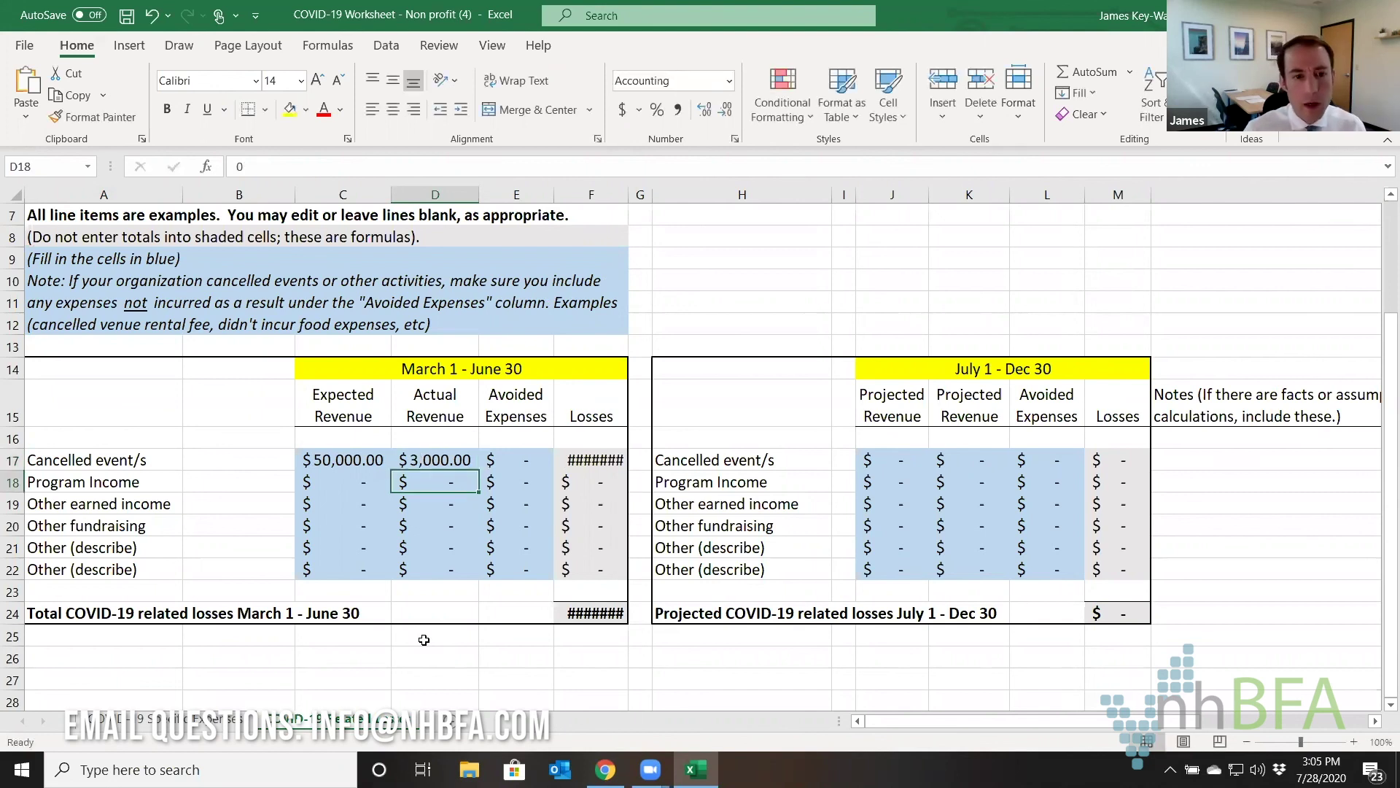
# Reset D17 actual revenue to 0, enter 10,000 avoided expenses in E17, and widen column F.
pyautogui.press('Up')
pyautogui.press('Right')
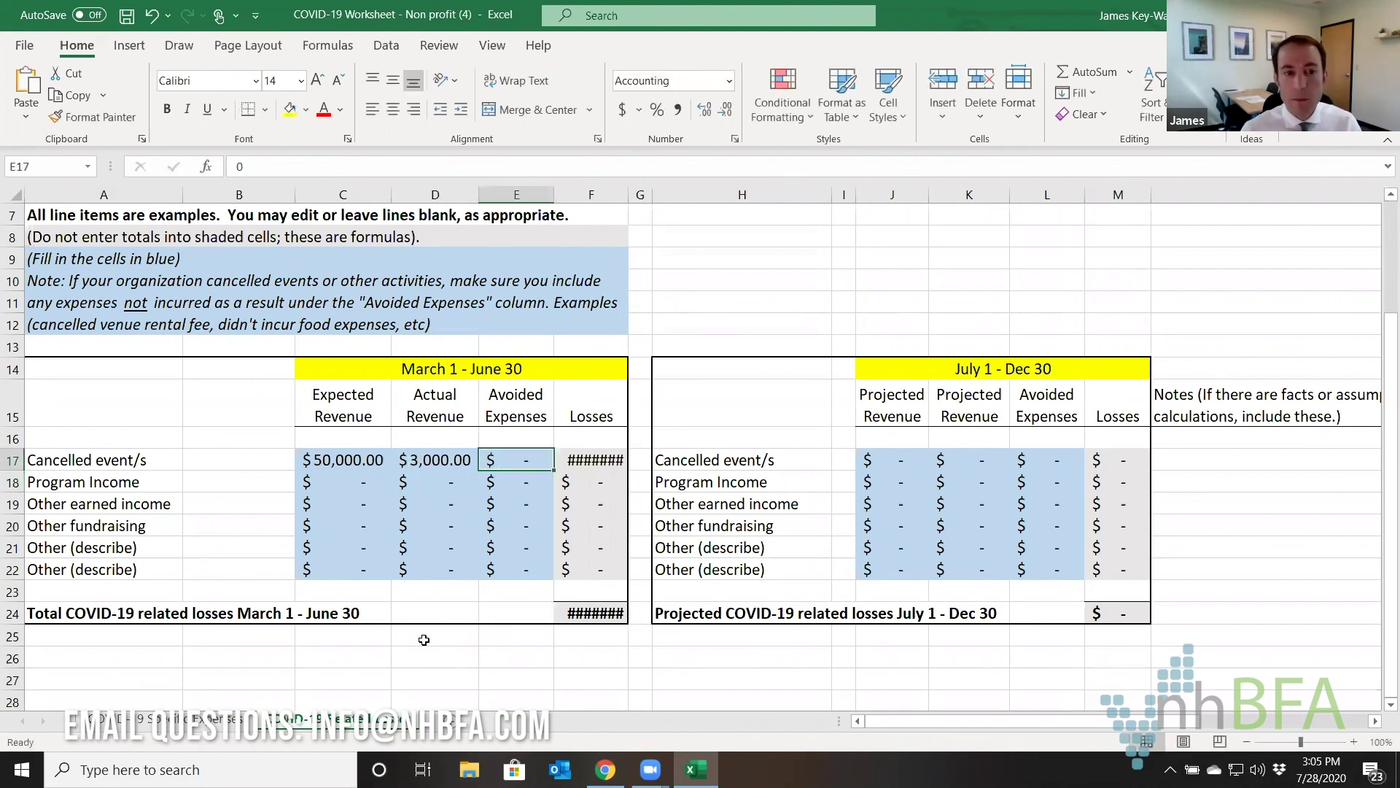
pyautogui.click(454, 456)
pyautogui.doubleClick(454, 456)
pyautogui.press('BackSpace')
pyautogui.press('BackSpace')
pyautogui.press('BackSpace')
pyautogui.press('BackSpace')
pyautogui.write('0')
pyautogui.press('Return')
pyautogui.press('Up')
pyautogui.press('Right')
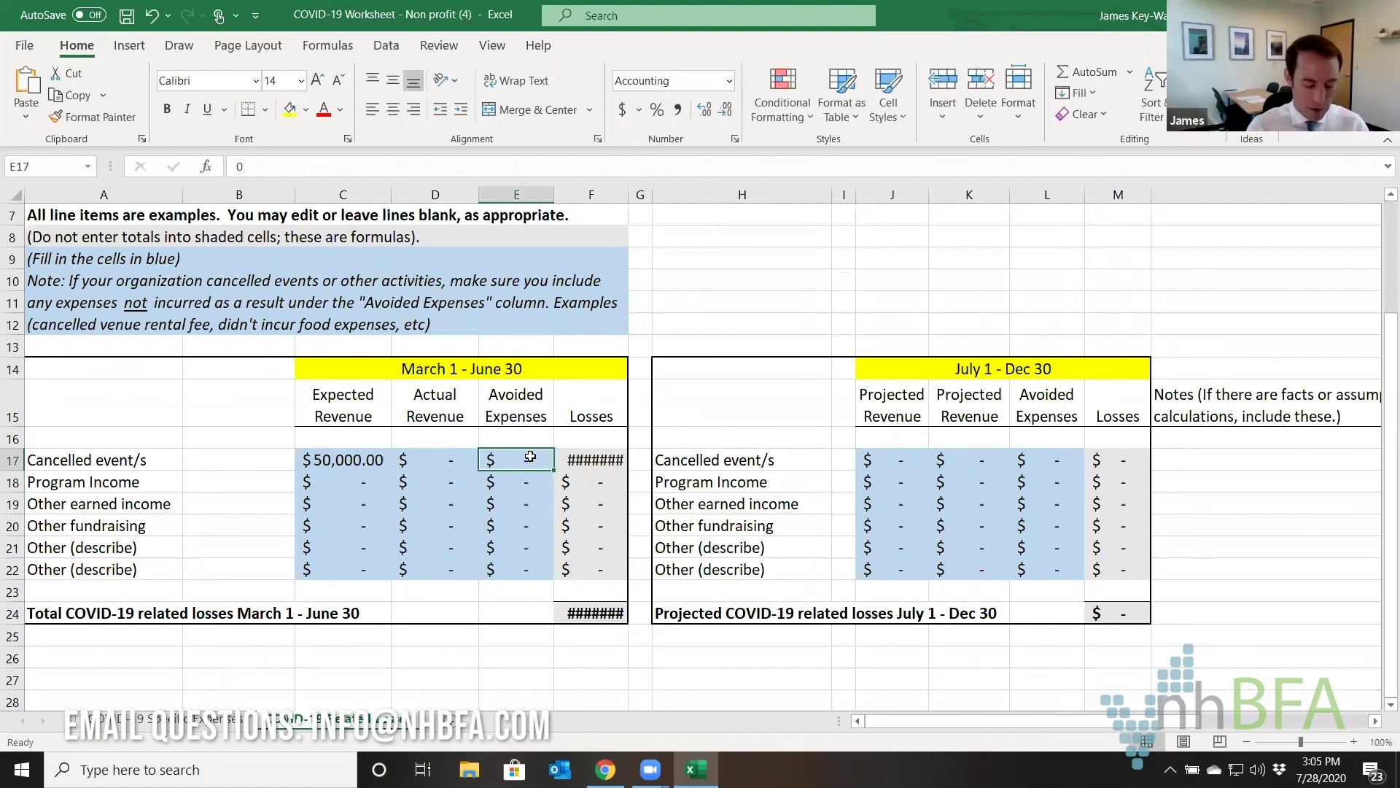
pyautogui.write('10000')
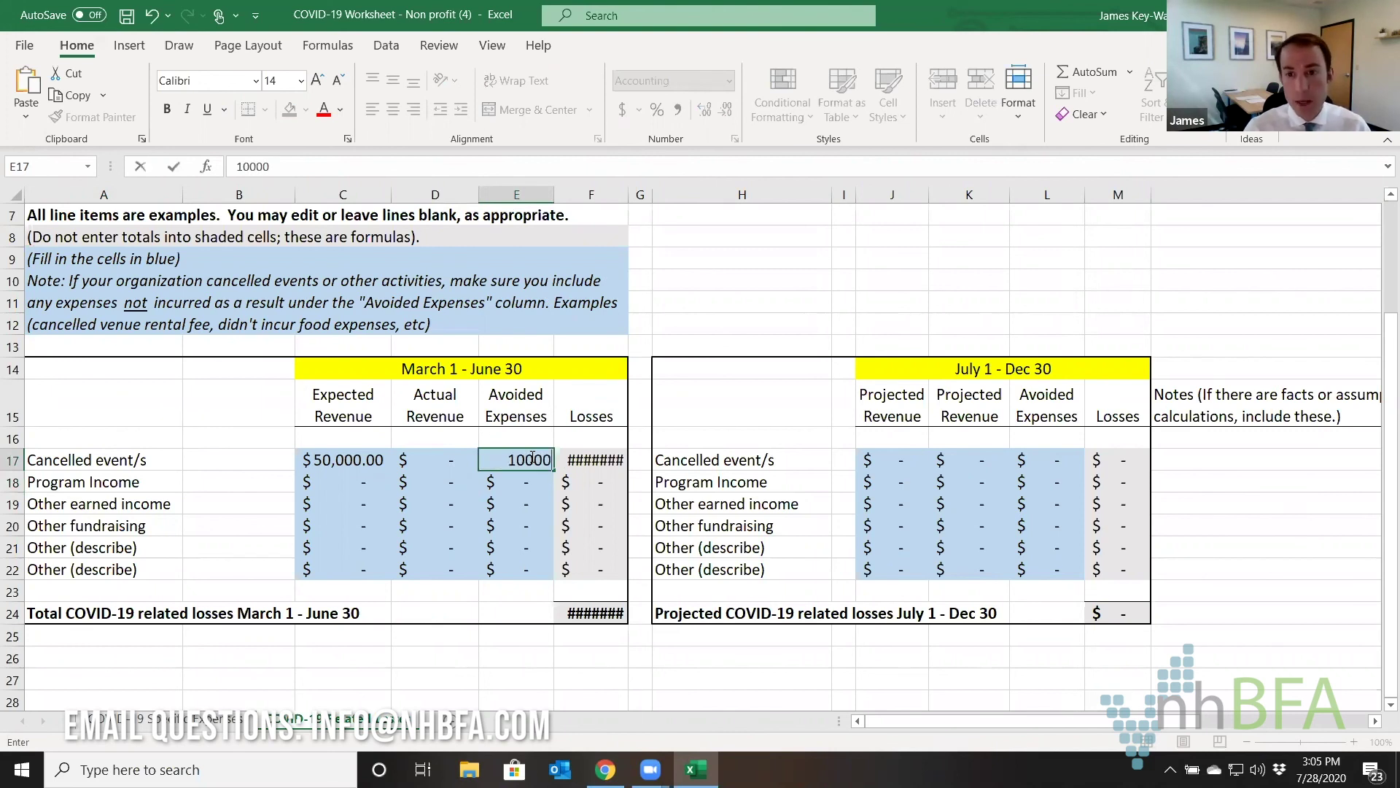
pyautogui.press('Return')
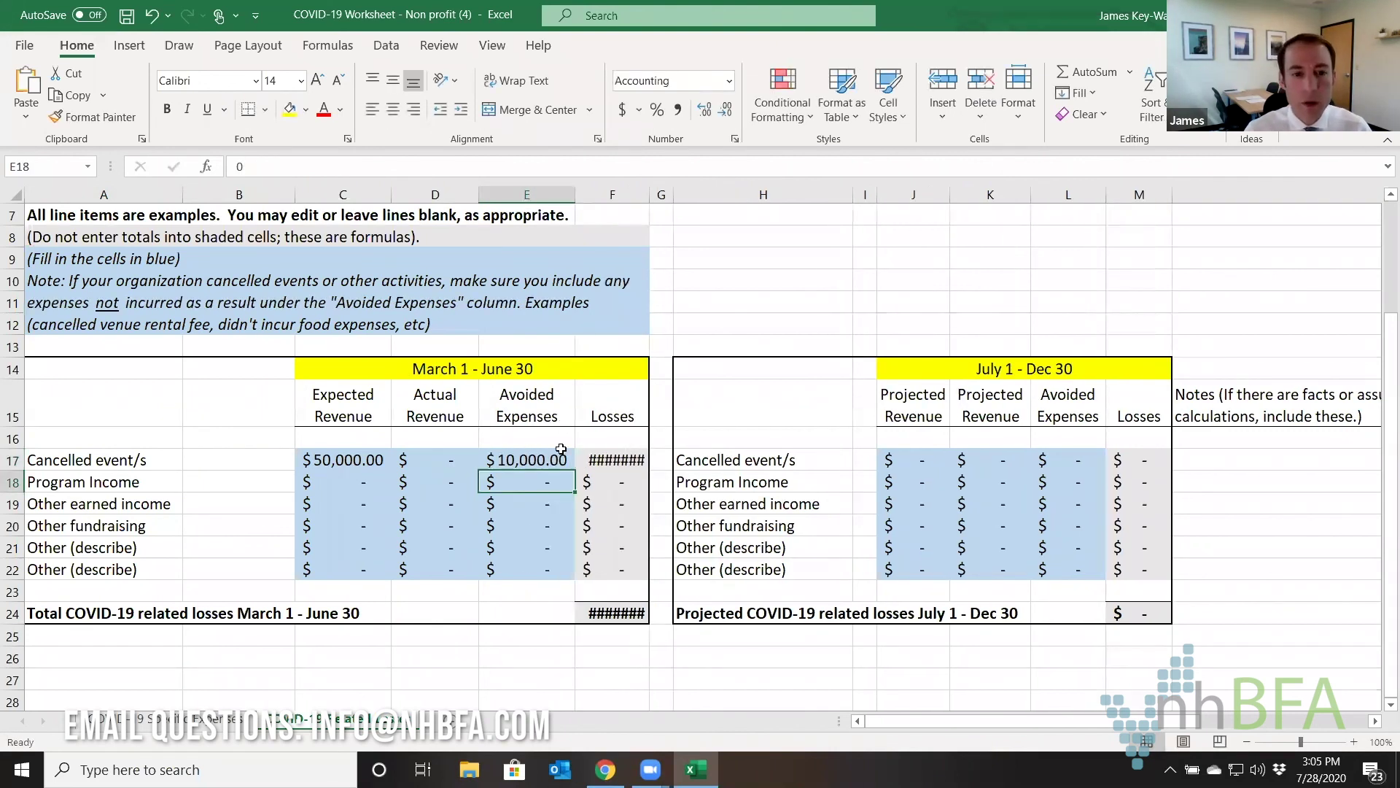
pyautogui.moveTo(649, 193); pyautogui.dragTo(671, 192)
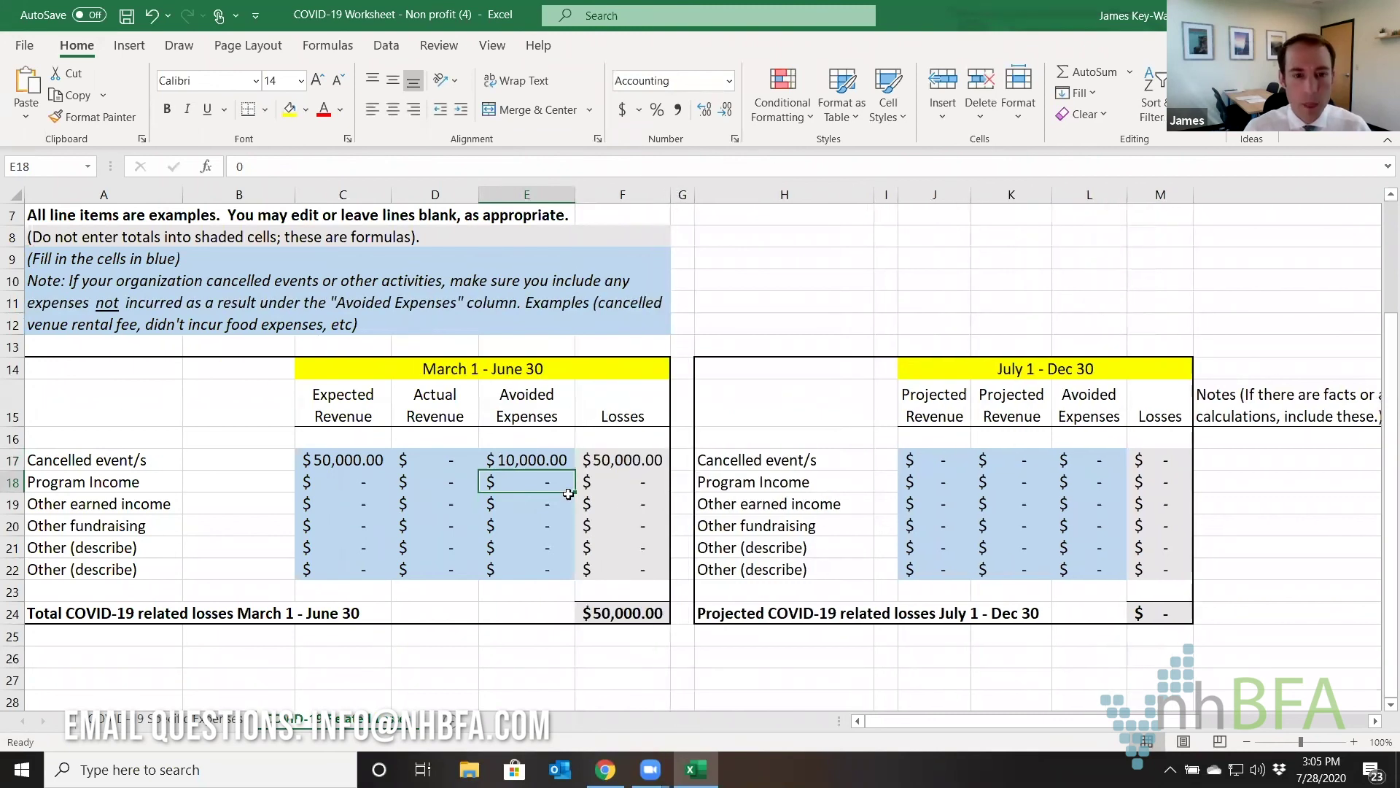
pyautogui.click(622, 459)
# Replace the F17 losses formula =SUM(C17-D17) with =C17-E17.
pyautogui.click(325, 167)
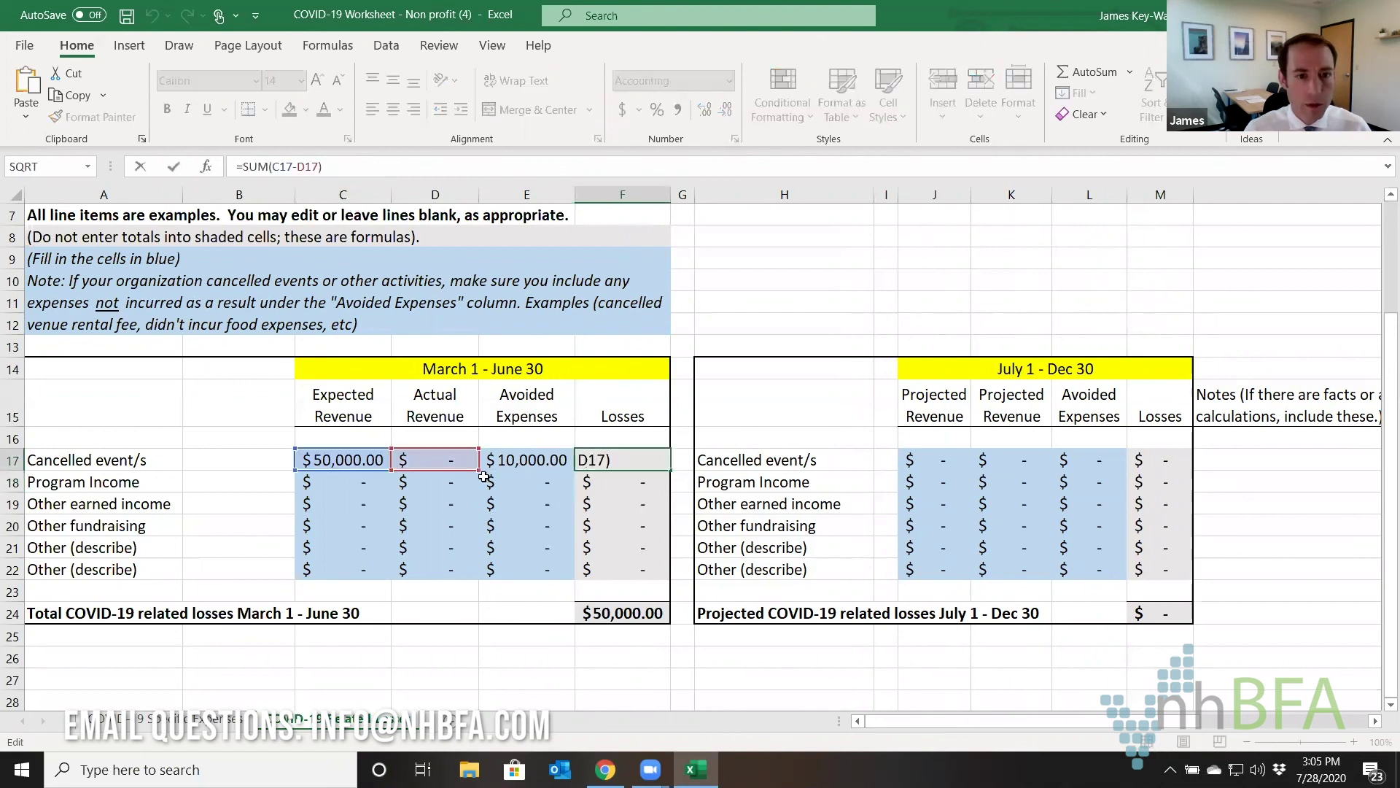
pyautogui.moveTo(478, 466); pyautogui.dragTo(543, 474)
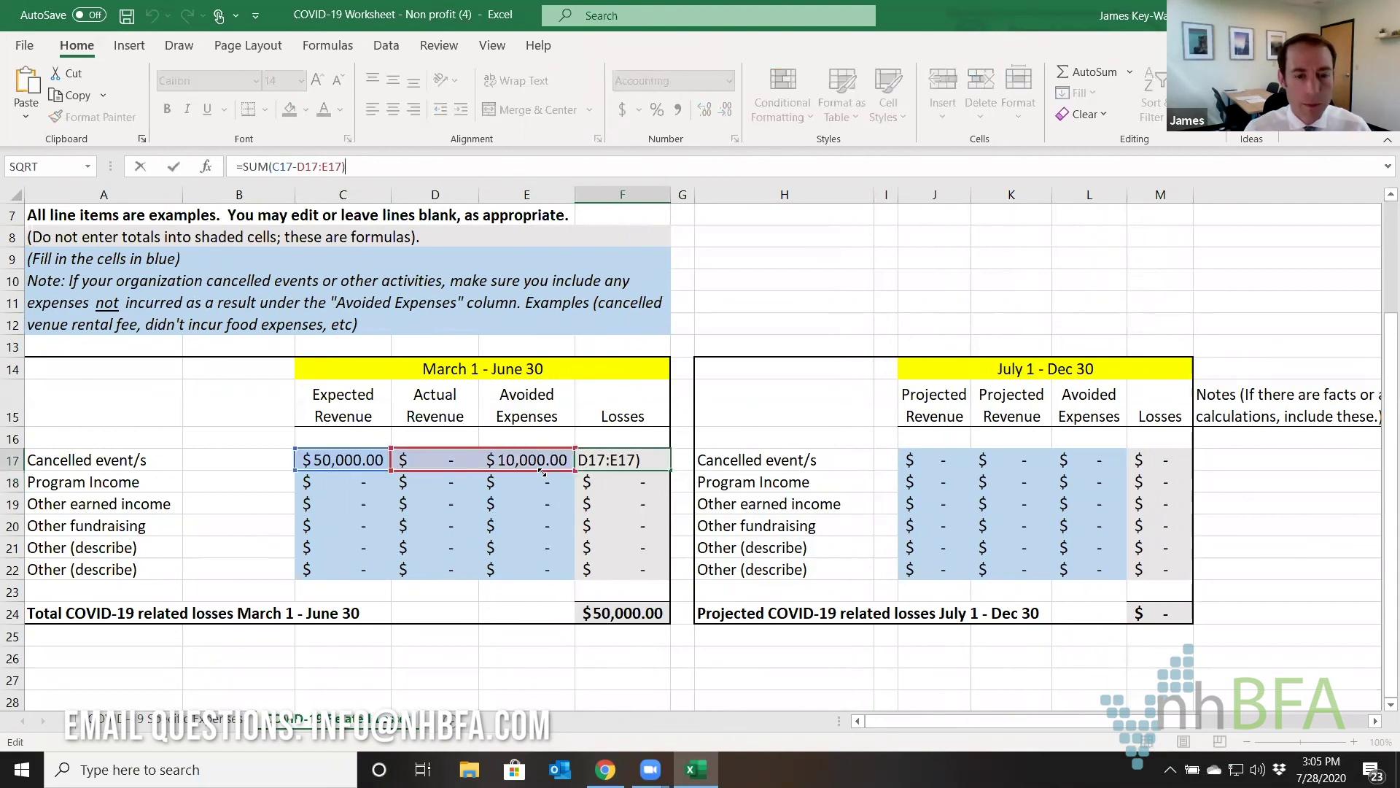
pyautogui.press('Return')
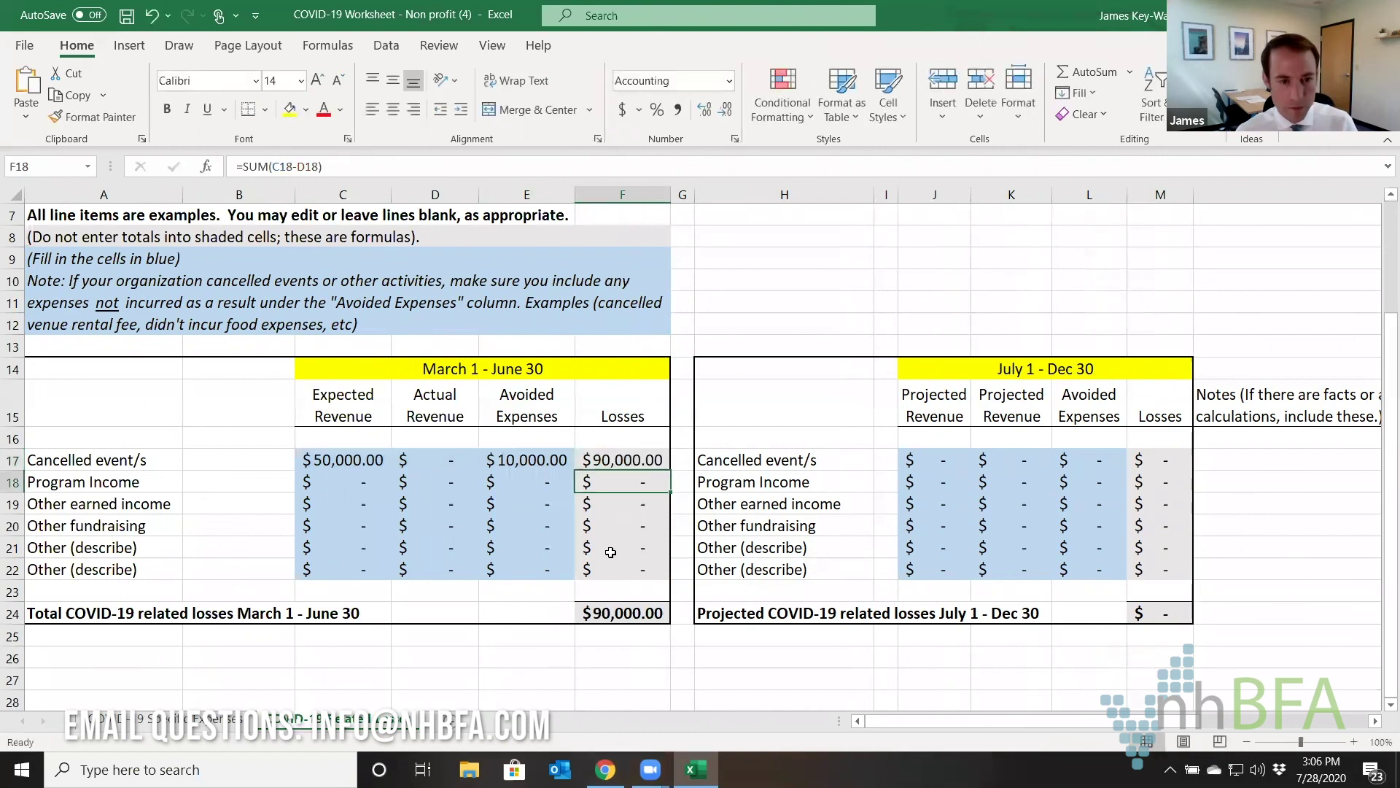
pyautogui.click(611, 464)
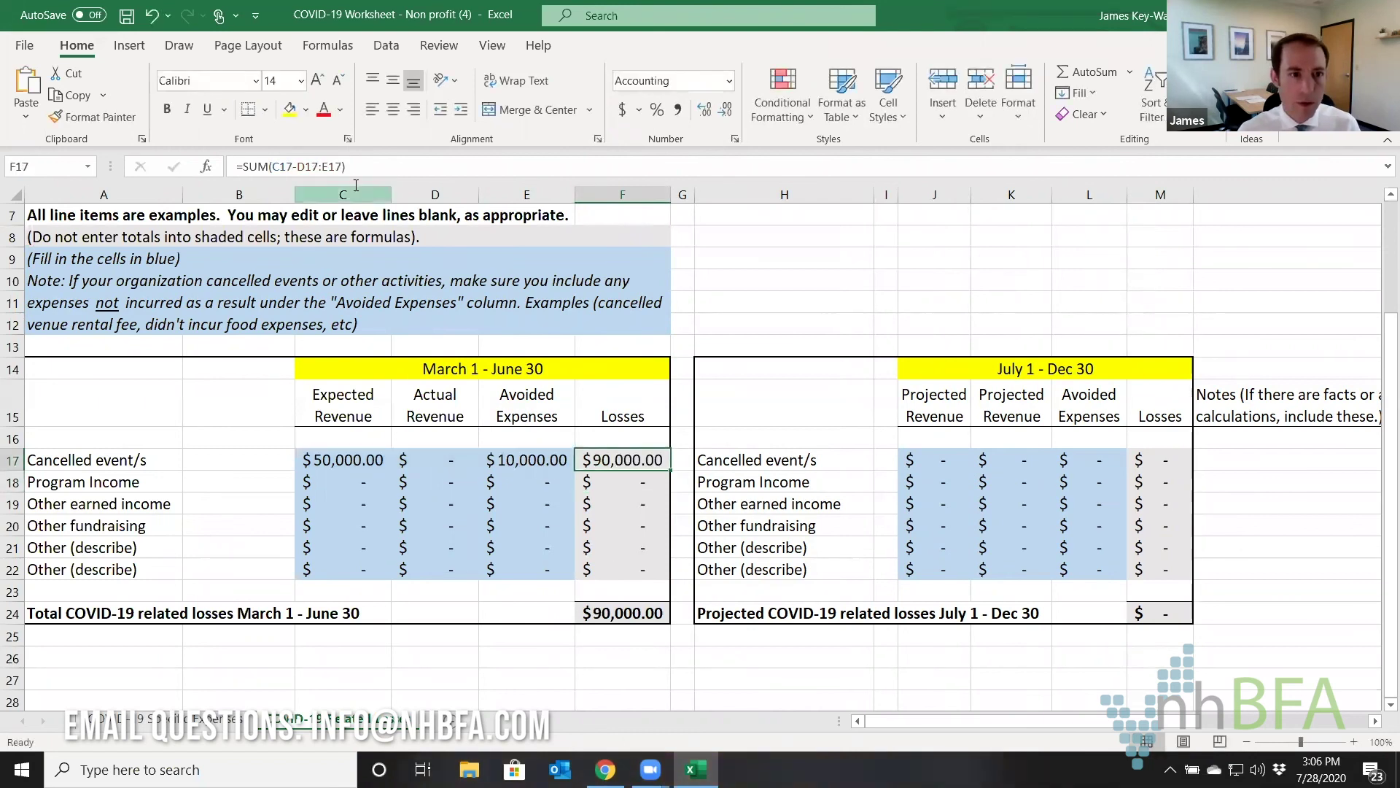
pyautogui.moveTo(342, 166); pyautogui.dragTo(296, 166)
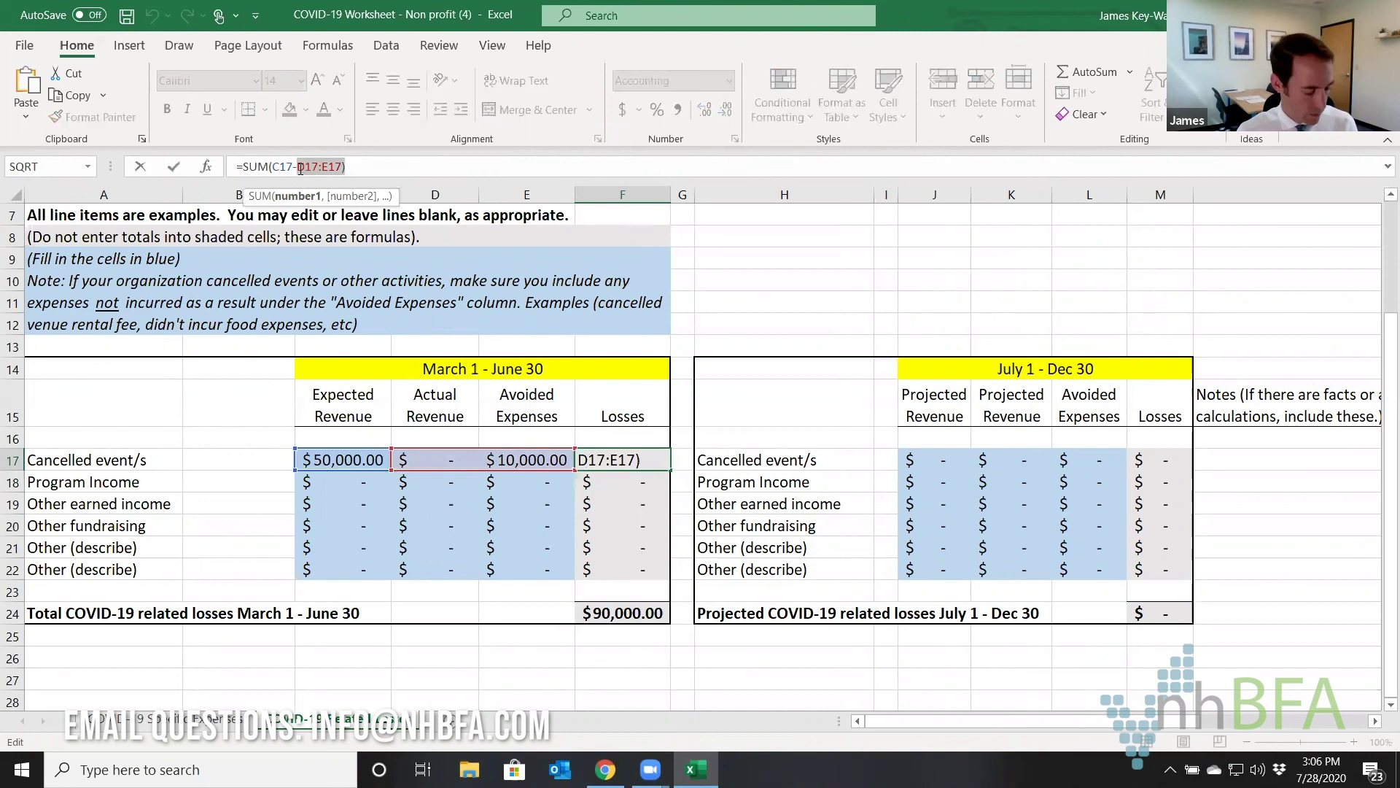
pyautogui.write('-')
pyautogui.click(530, 460)
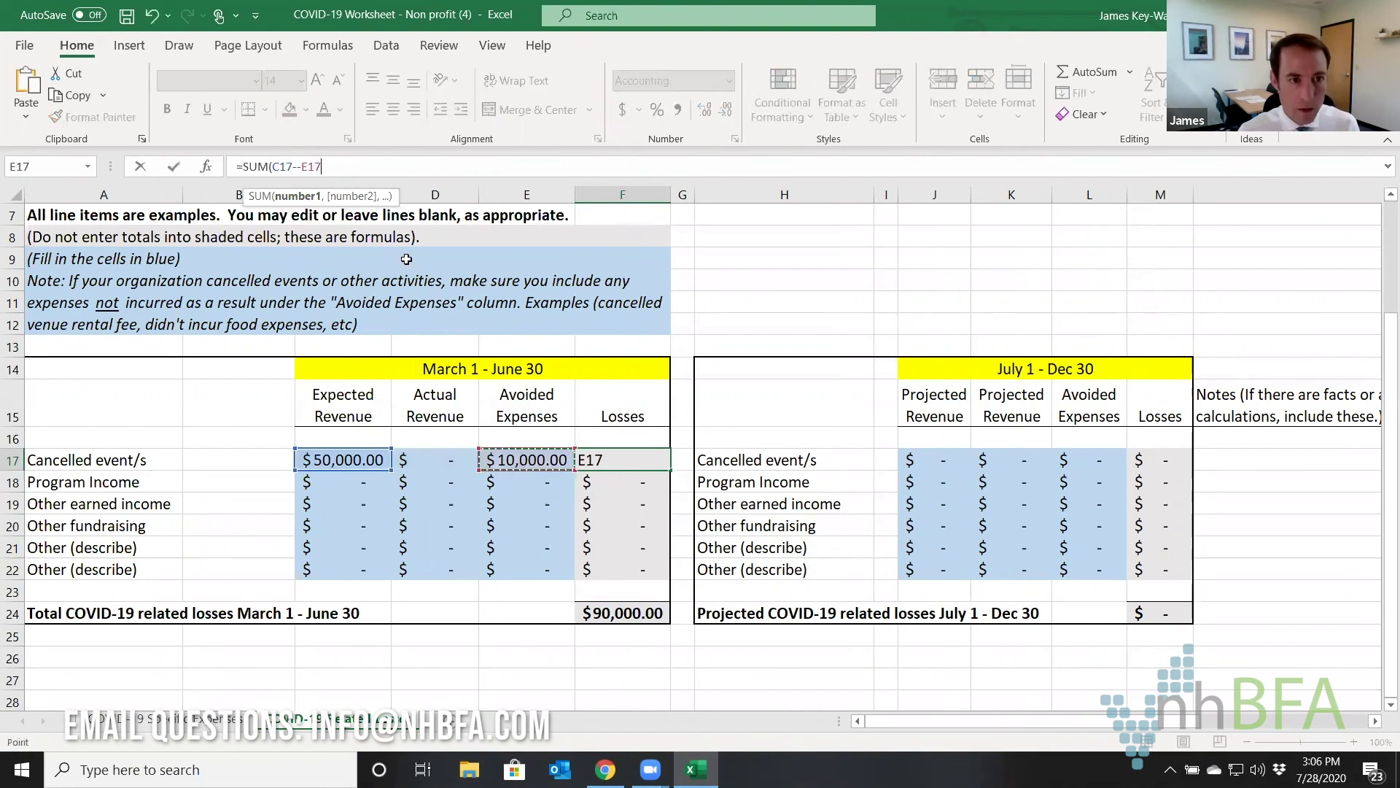
pyautogui.press('Escape')
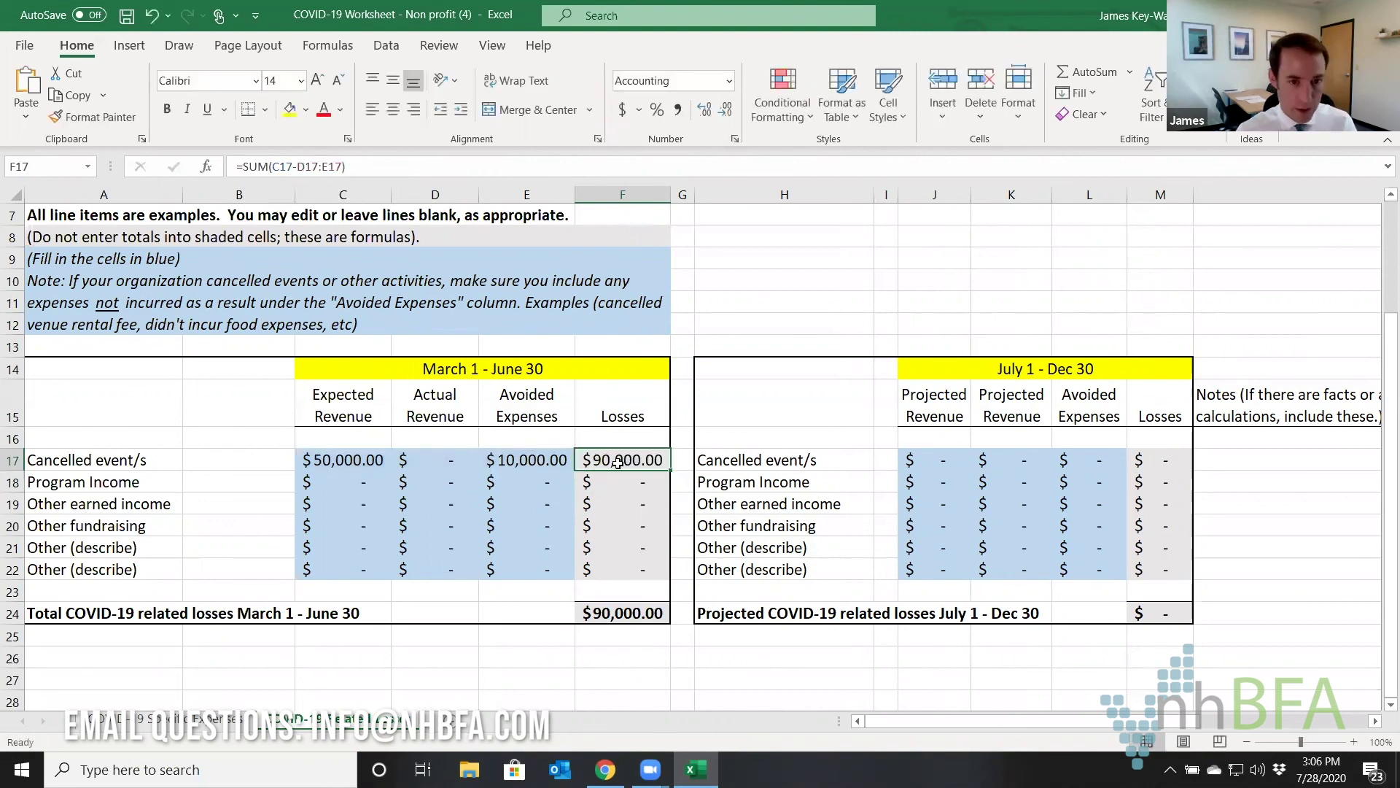
pyautogui.write('=')
pyautogui.click(363, 464)
pyautogui.write('-')
pyautogui.click(548, 465)
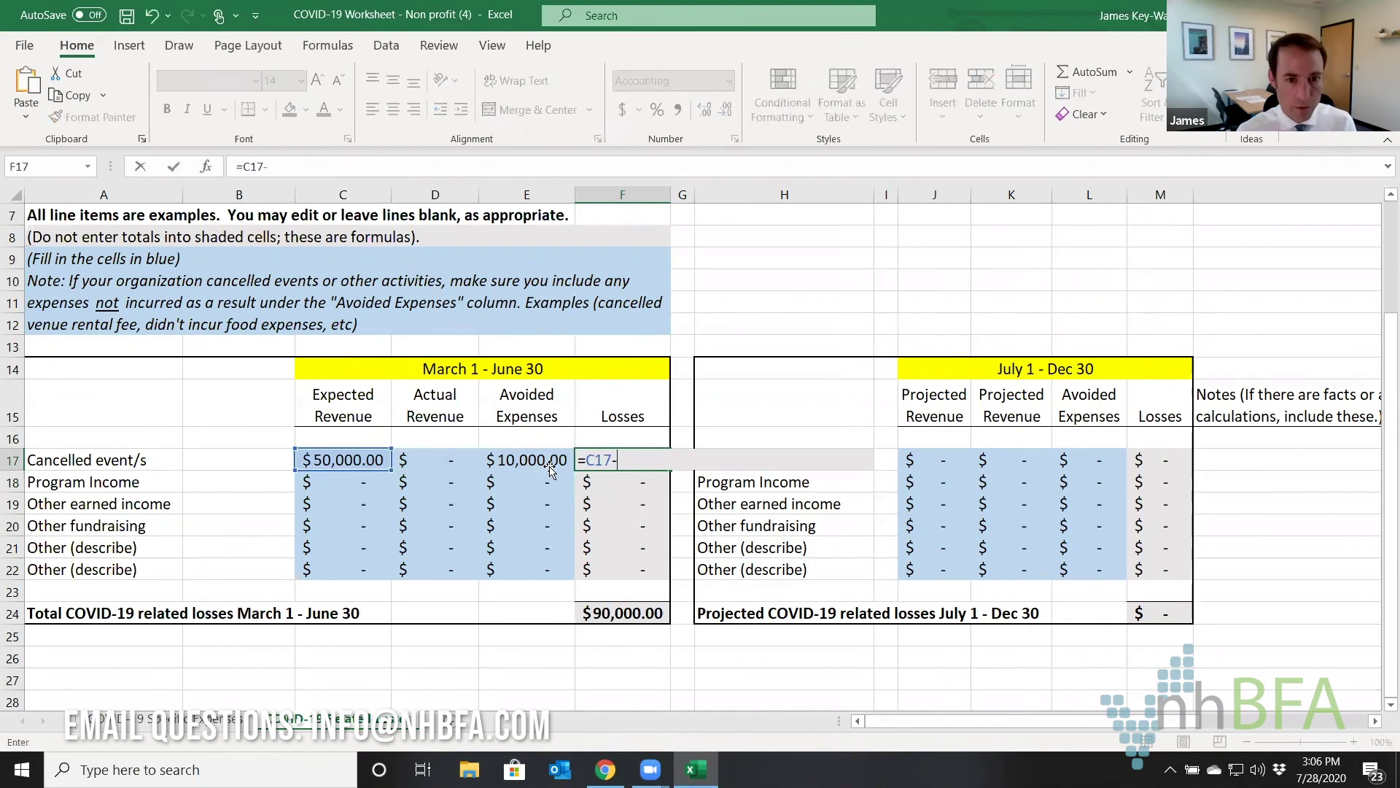
pyautogui.press('Return')
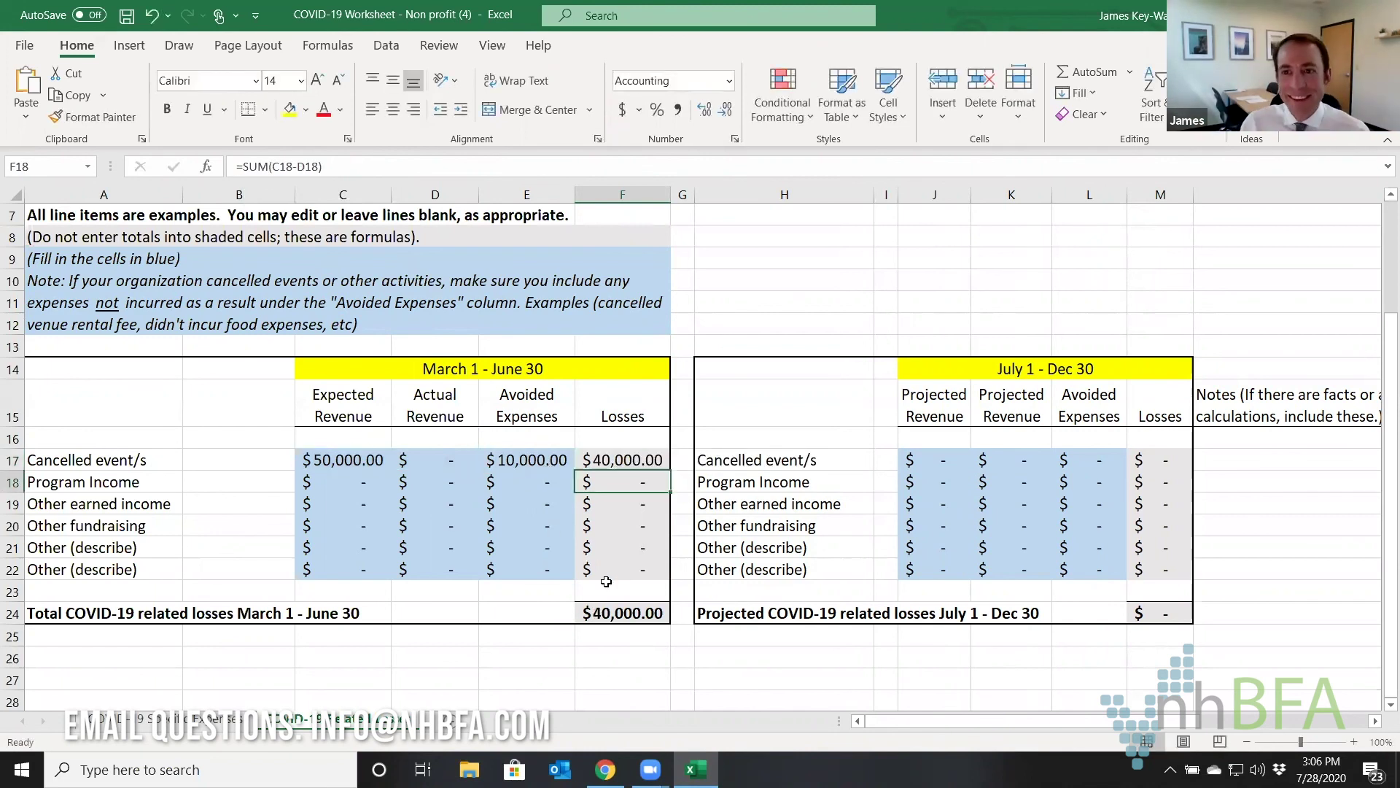
# Check the values in C17, E17, F17 and the M17 projected losses formula.
pyautogui.click(377, 465)
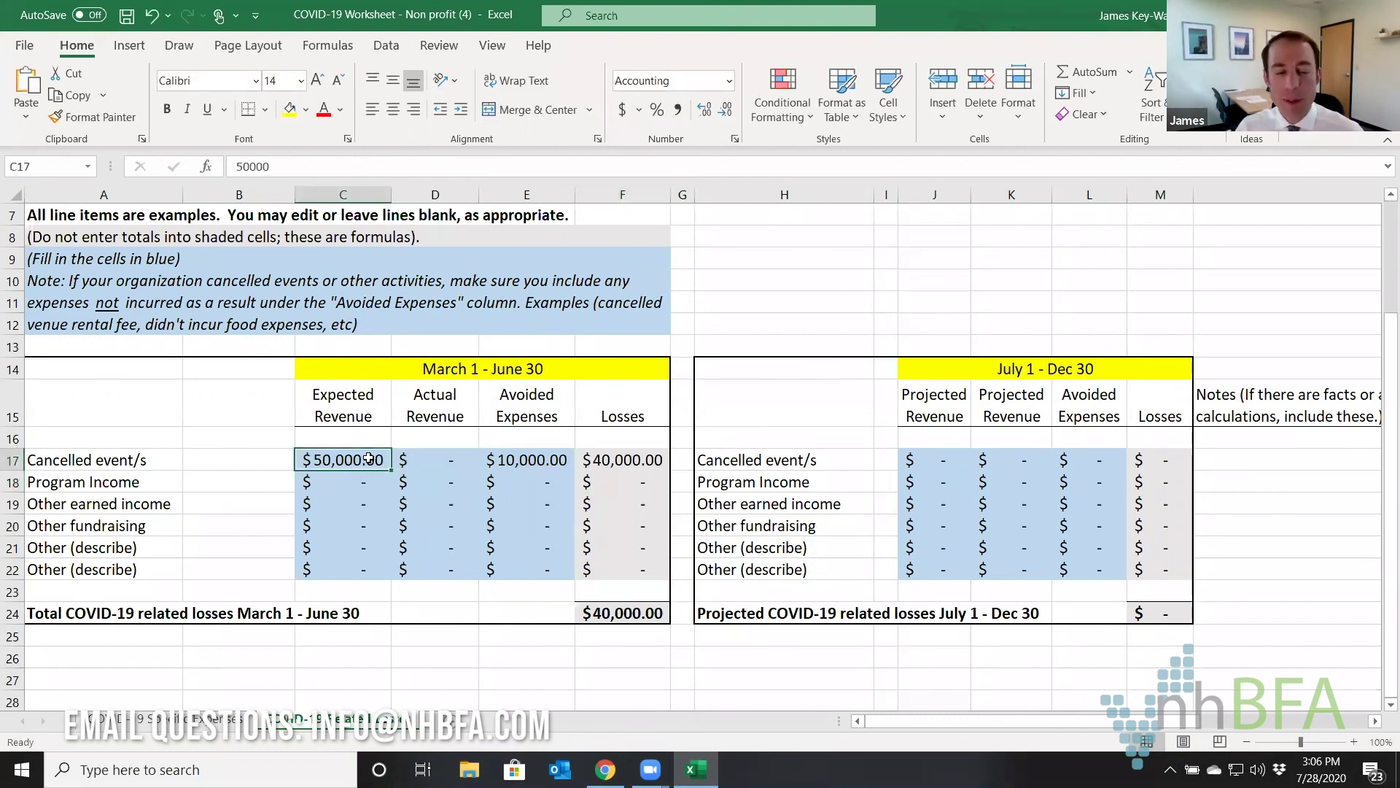
pyautogui.click(546, 466)
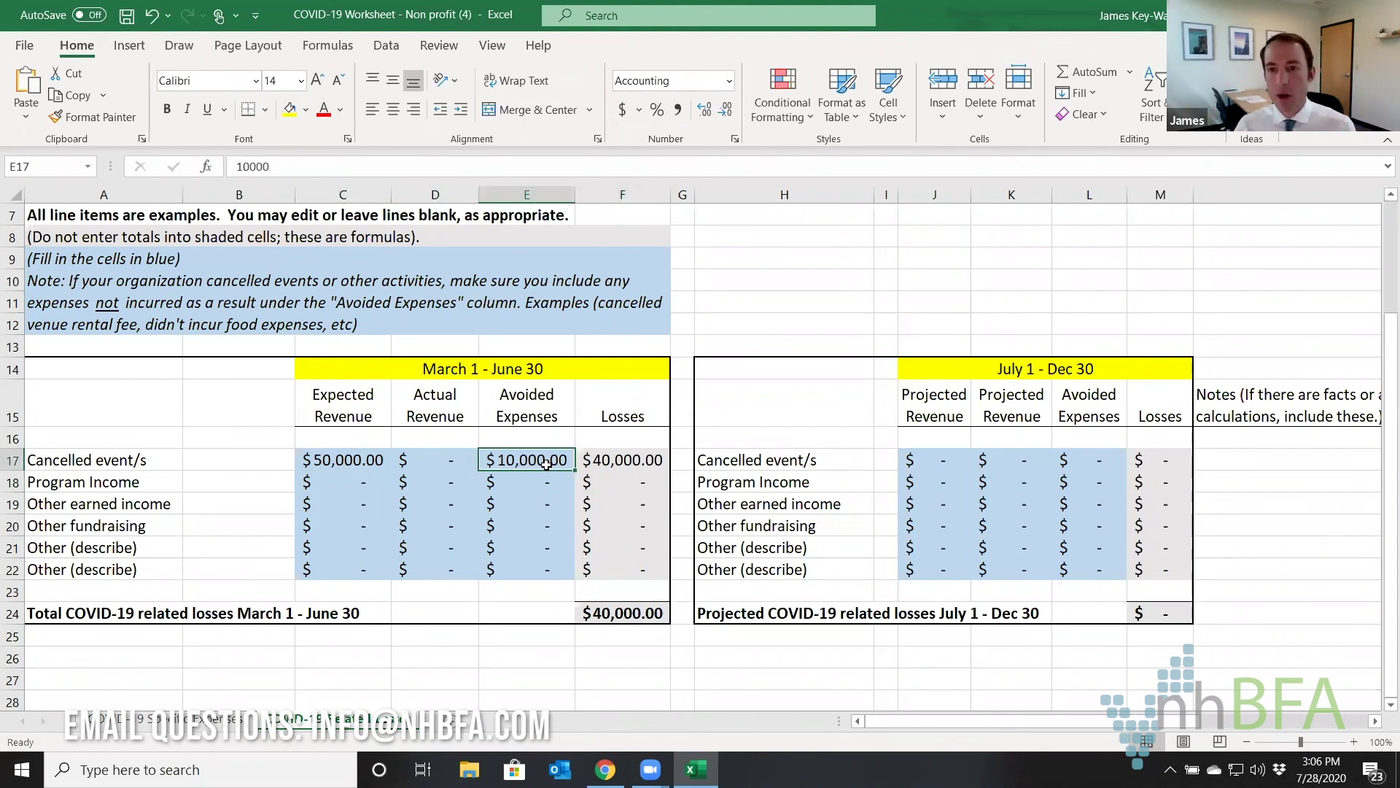
pyautogui.click(620, 461)
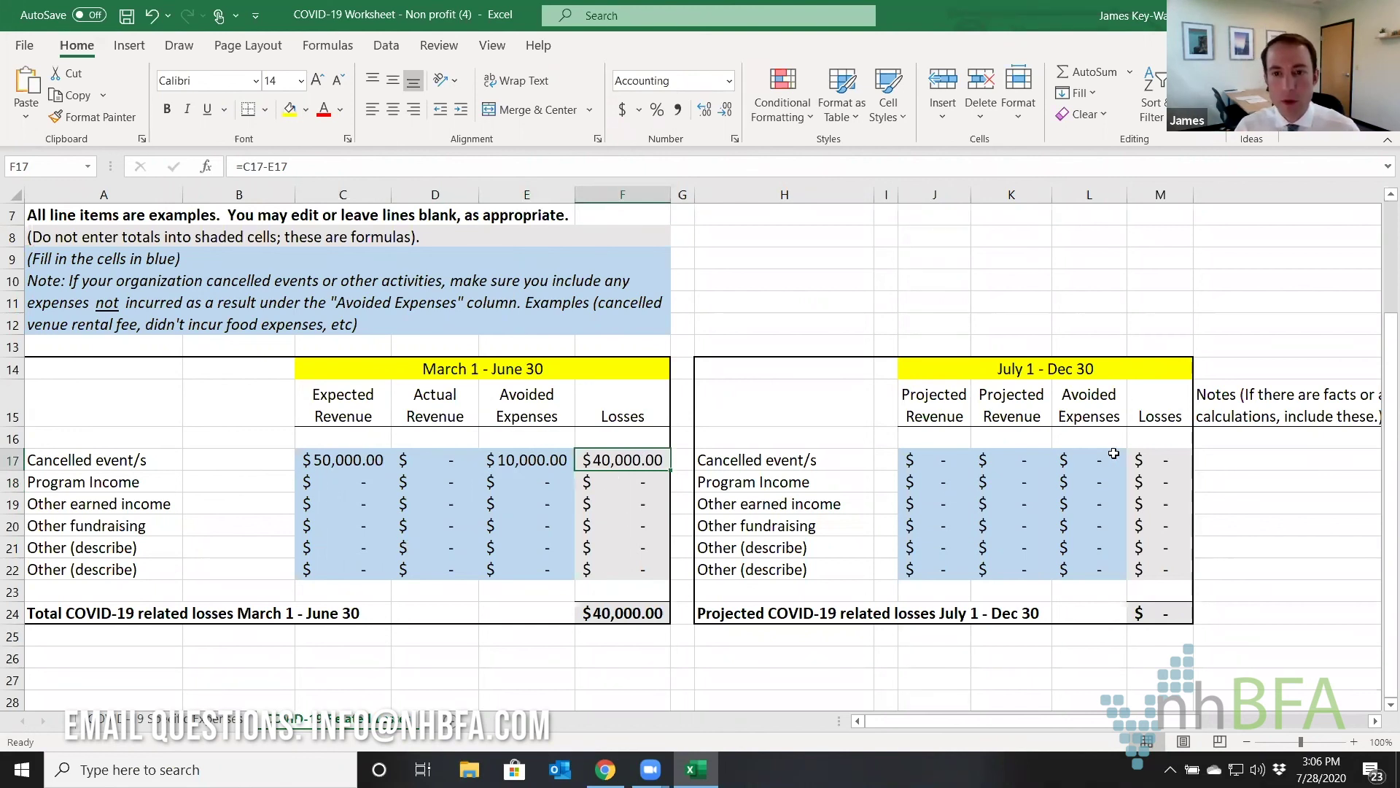
pyautogui.click(1143, 458)
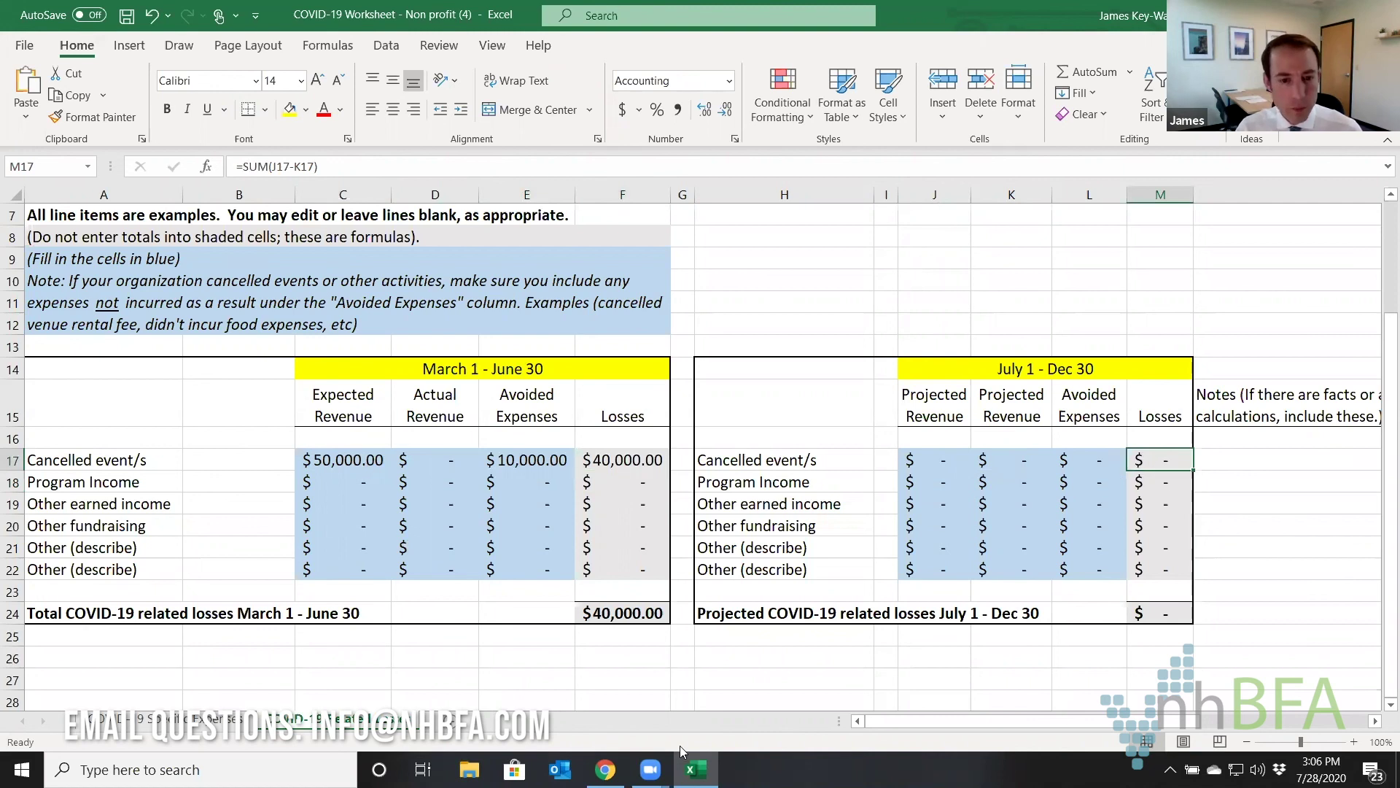
# Back in the grant form, enter 40,000 as the March–June 2020 net revenue loss.
pyautogui.moveTo(606, 767)
pyautogui.click(613, 727)
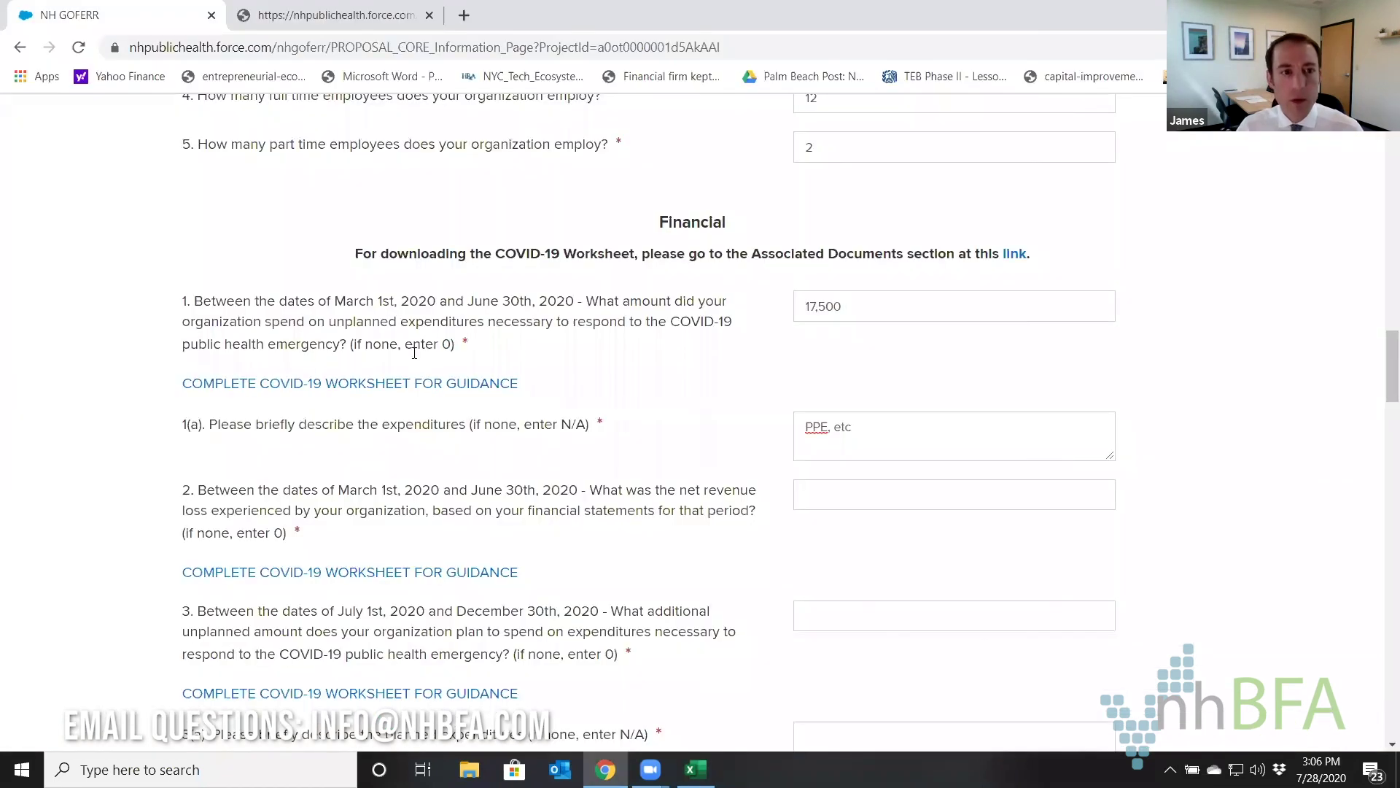
pyautogui.moveTo(214, 491); pyautogui.dragTo(582, 489)
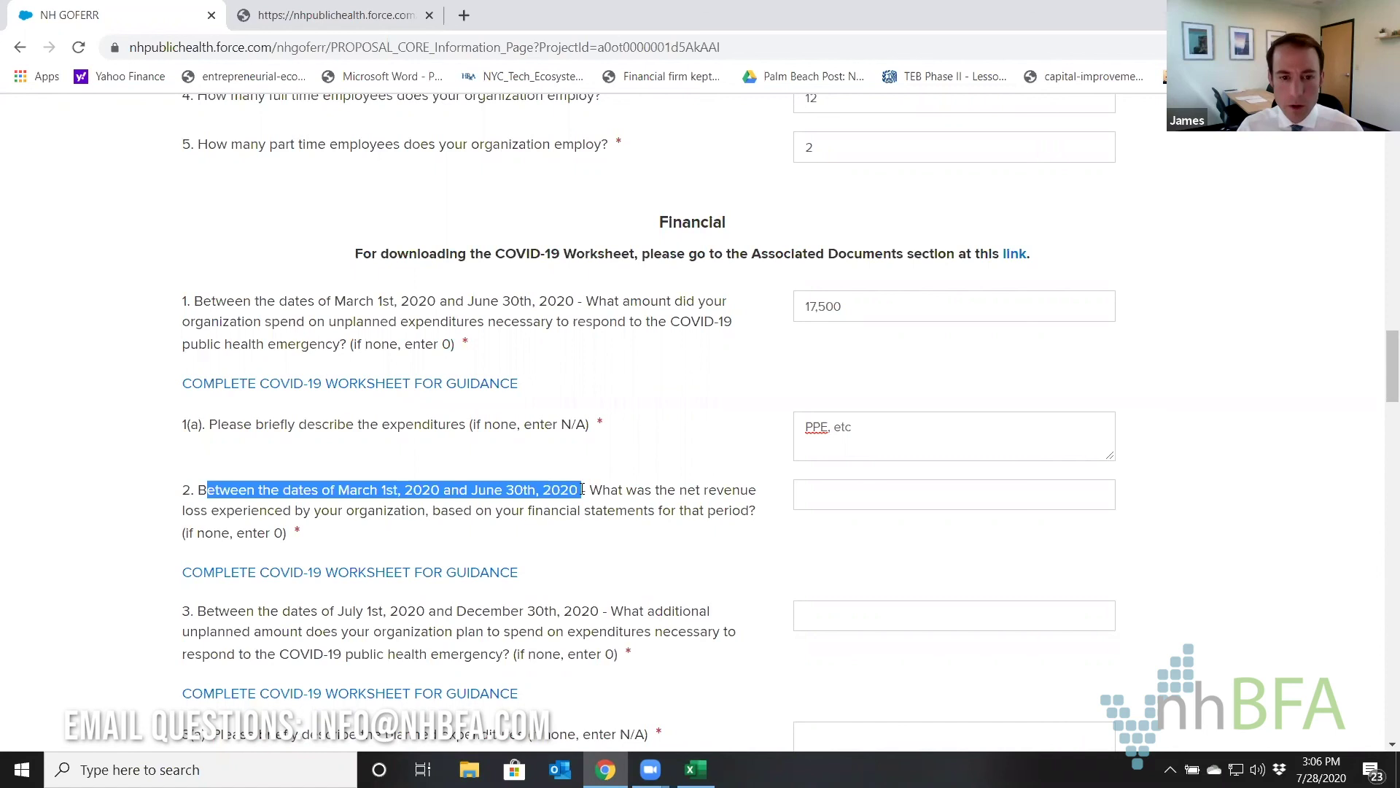
pyautogui.click(801, 490)
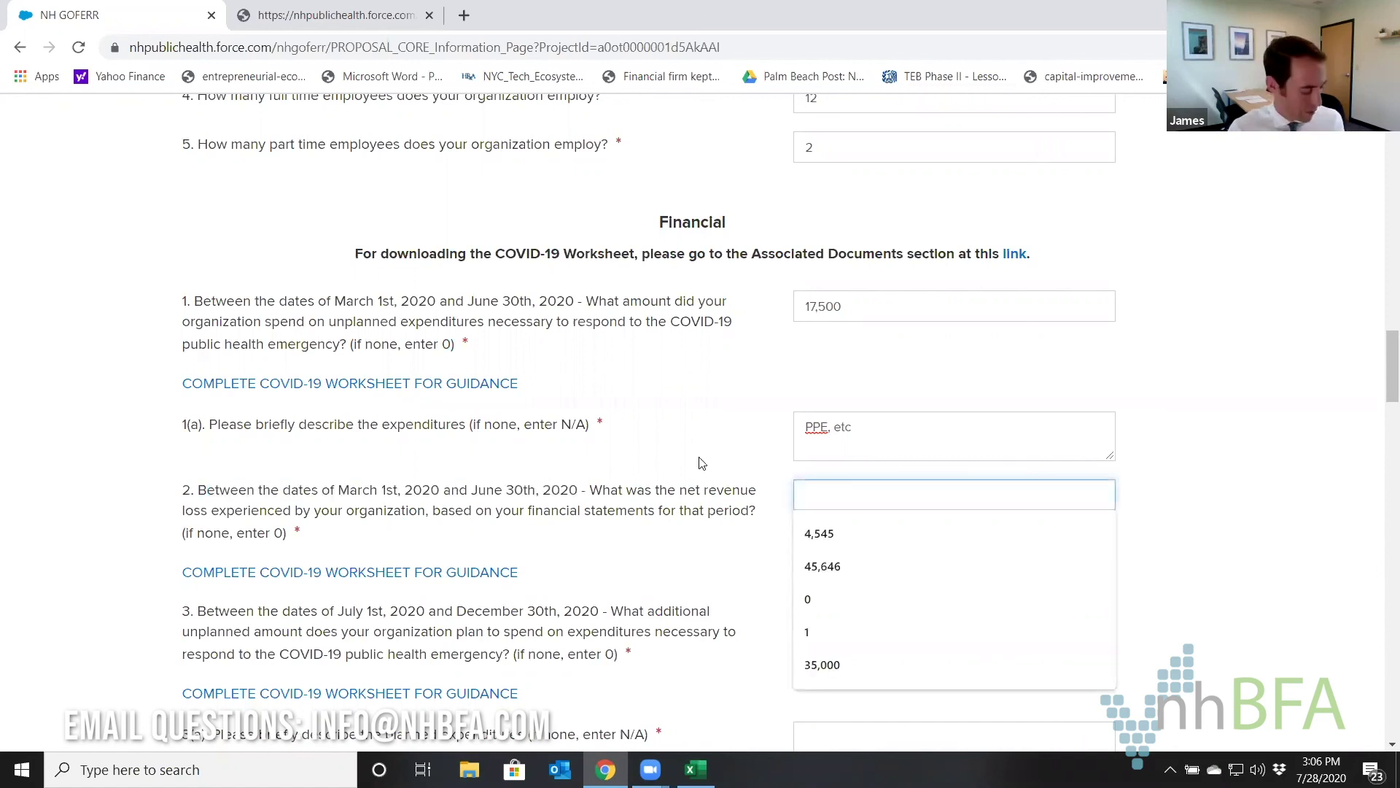
pyautogui.write('40,0')
pyautogui.write('0000')
pyautogui.click(696, 449)
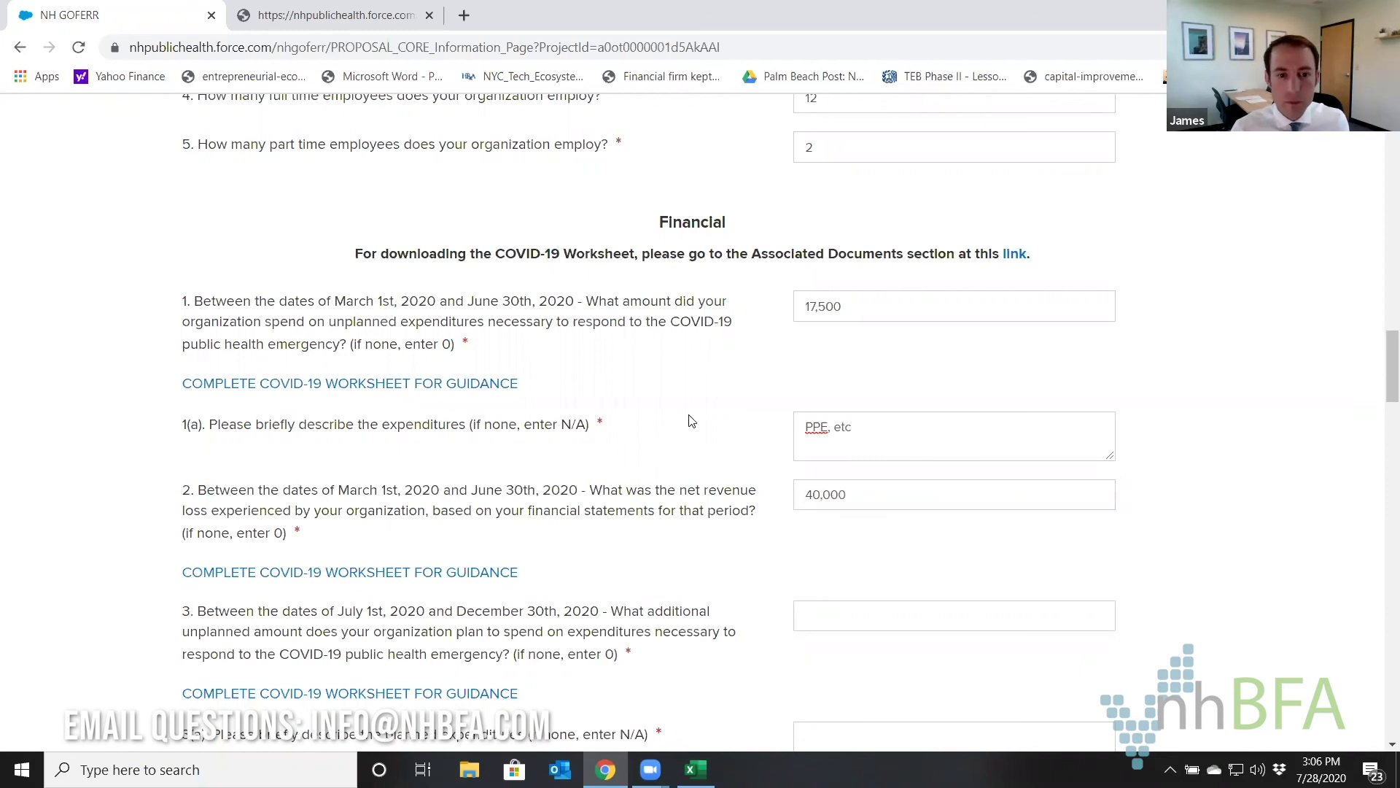
pyautogui.scroll(-2, 691, 421)
# Enter 10000 planned spending described as 'telework, ppe', and 25000 projected revenue loss.
pyautogui.click(839, 433)
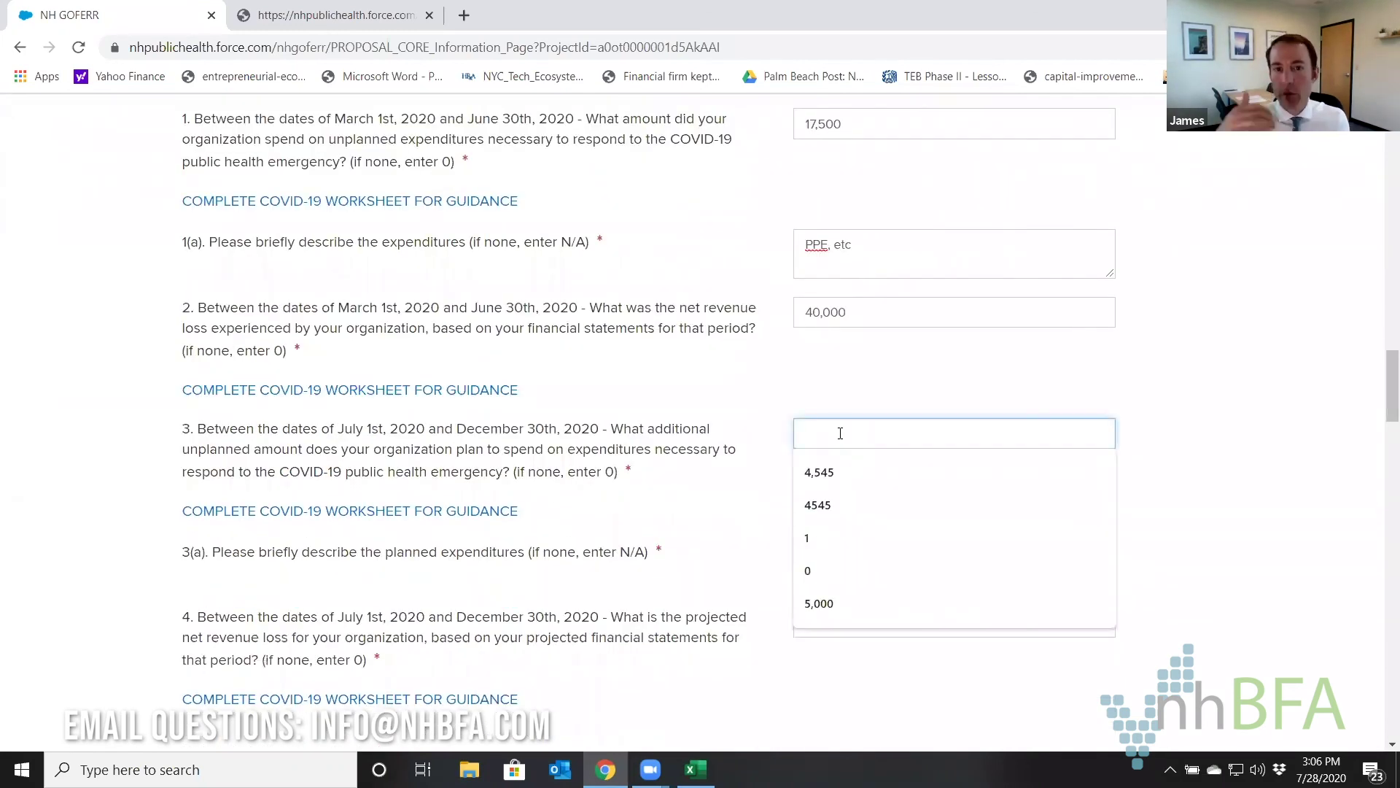
pyautogui.write('10000')
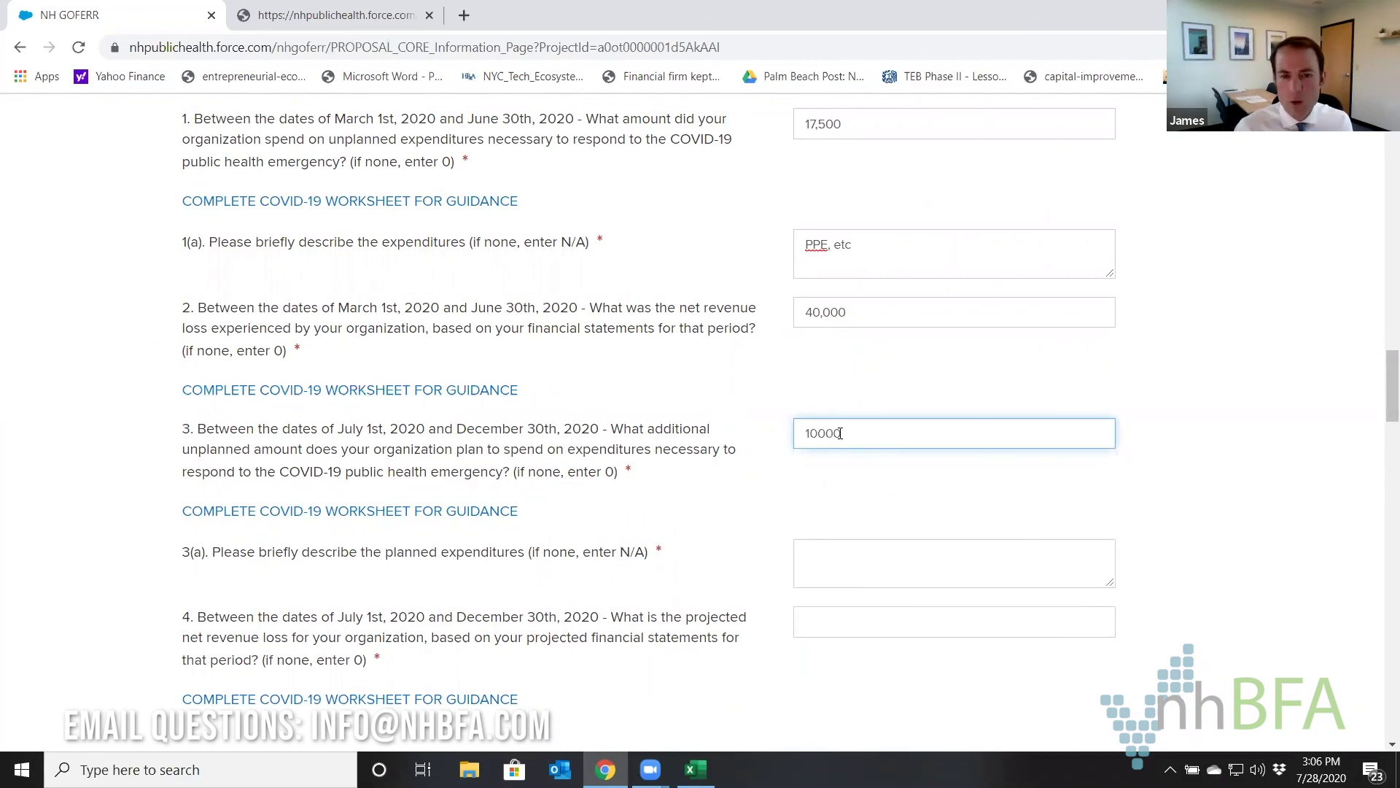
pyautogui.click(836, 556)
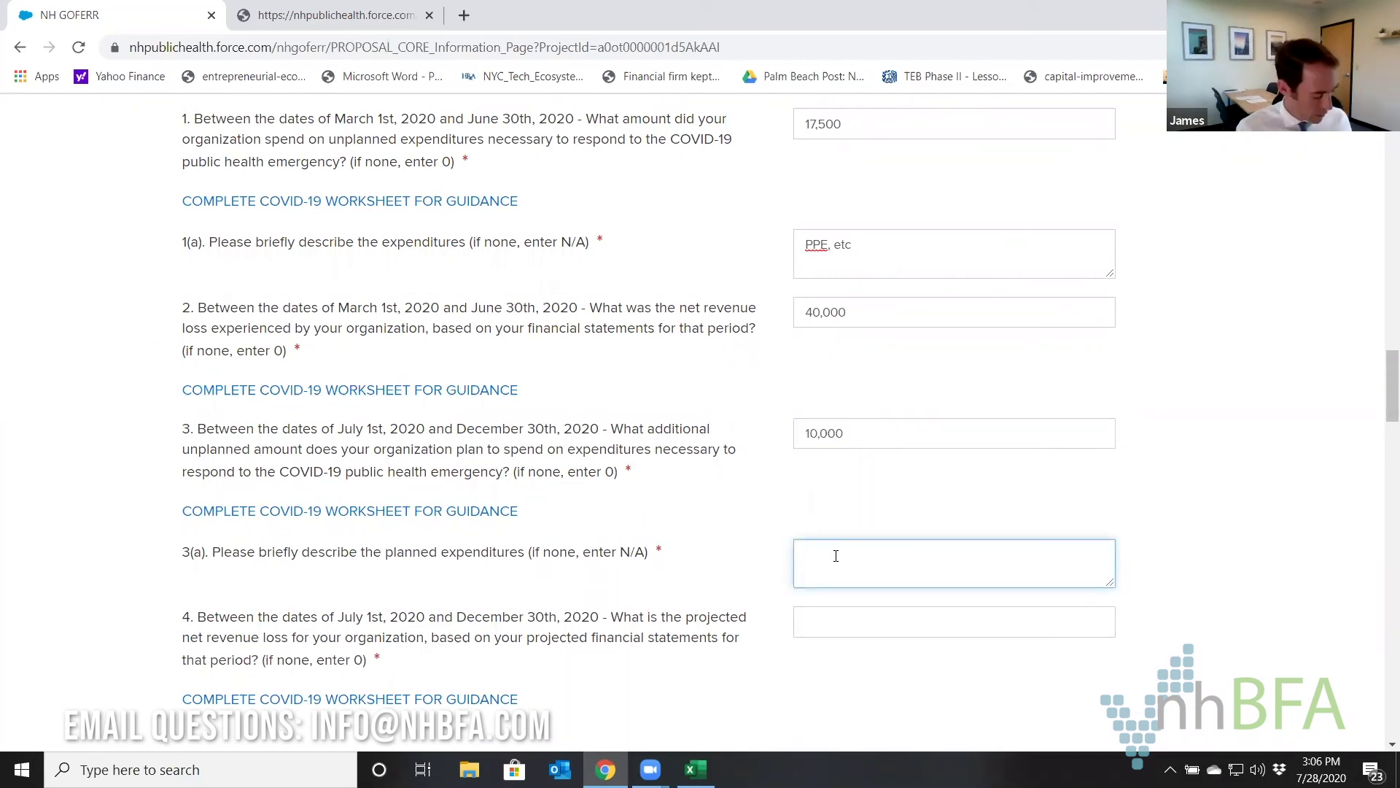
pyautogui.write('telework')
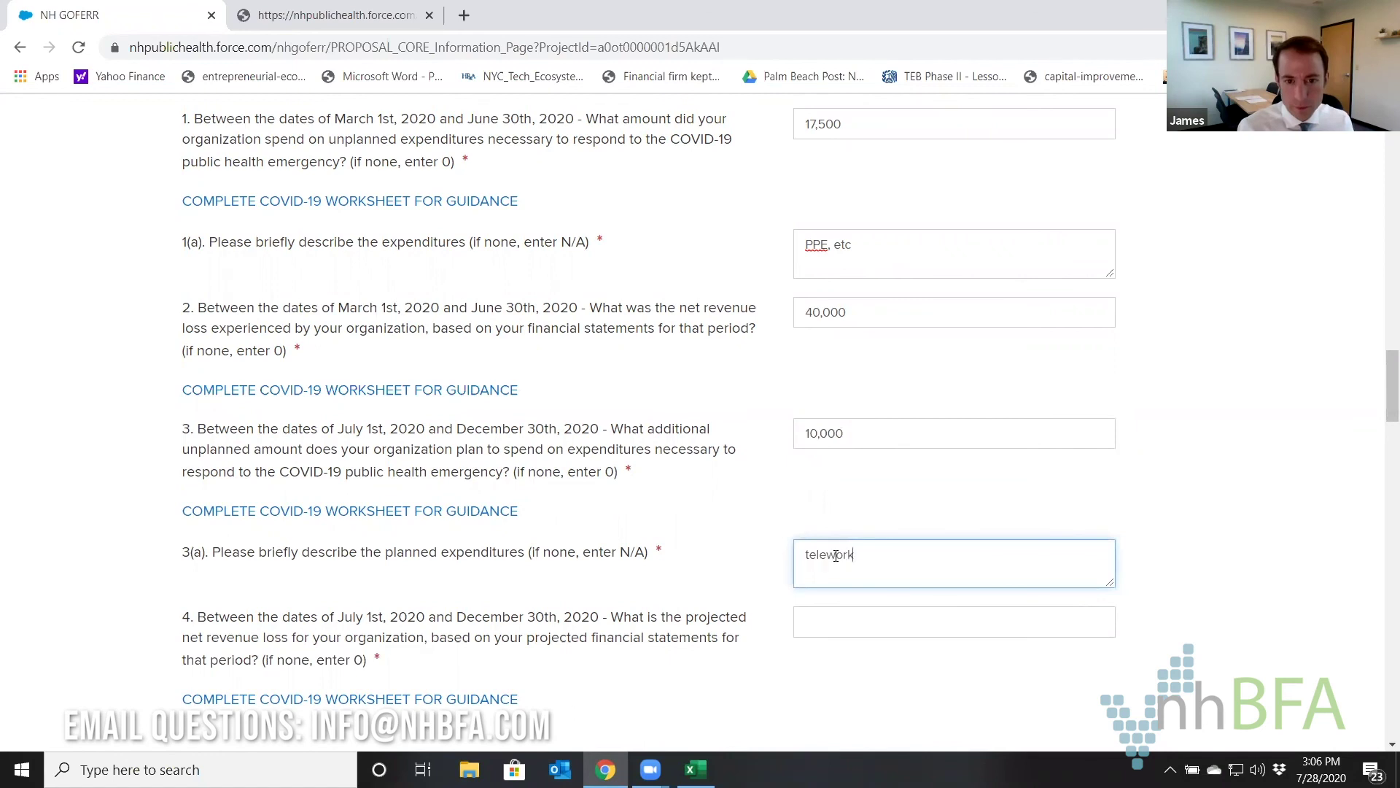
pyautogui.write(', ppe')
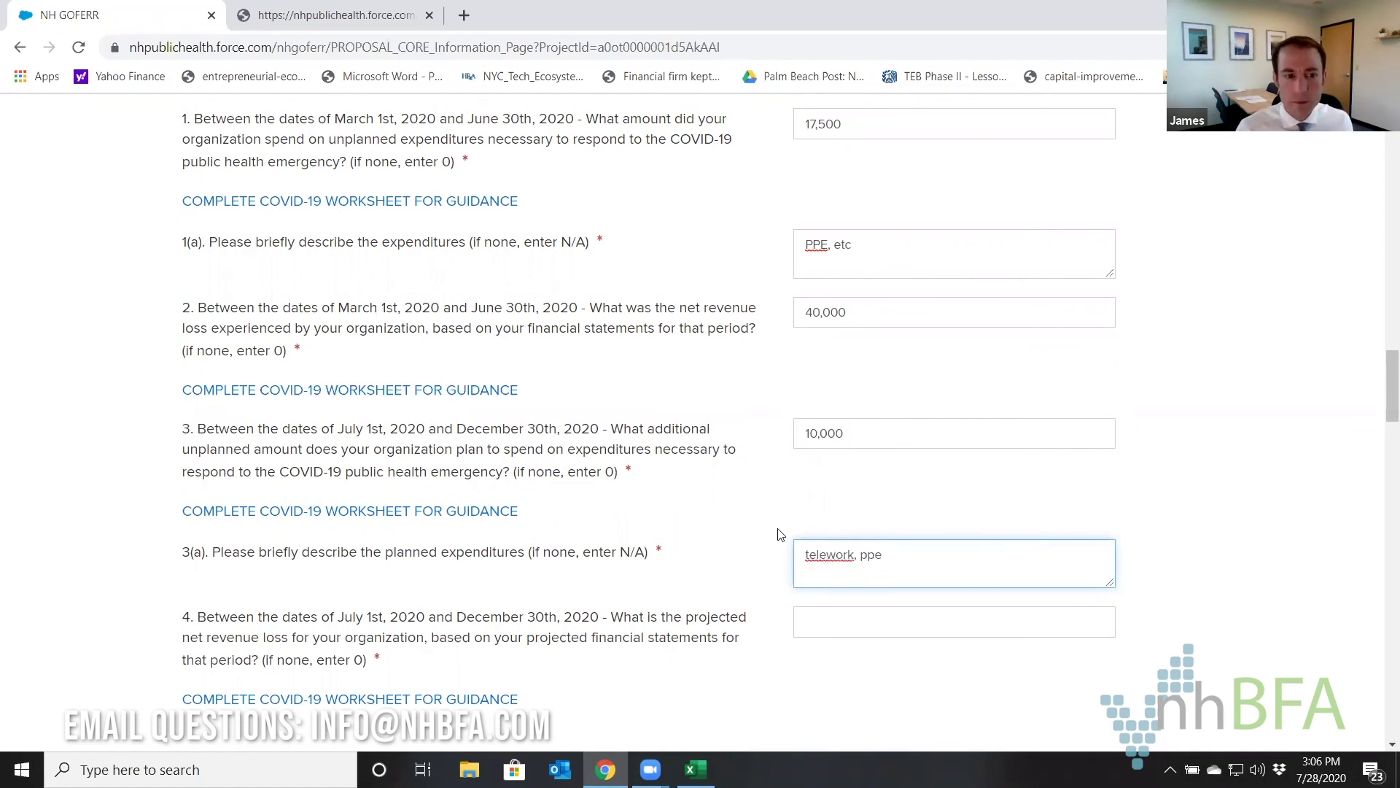
pyautogui.click(830, 622)
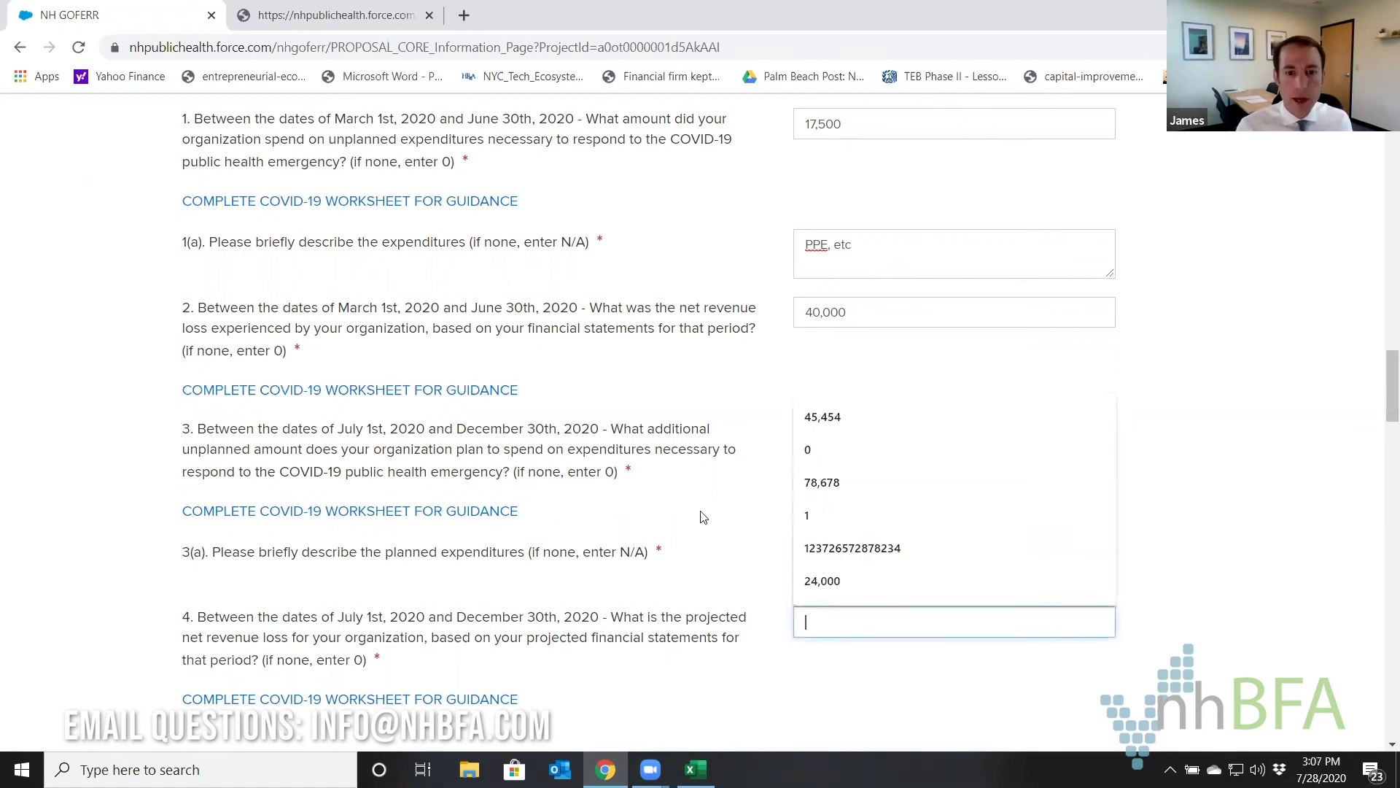
pyautogui.click(726, 575)
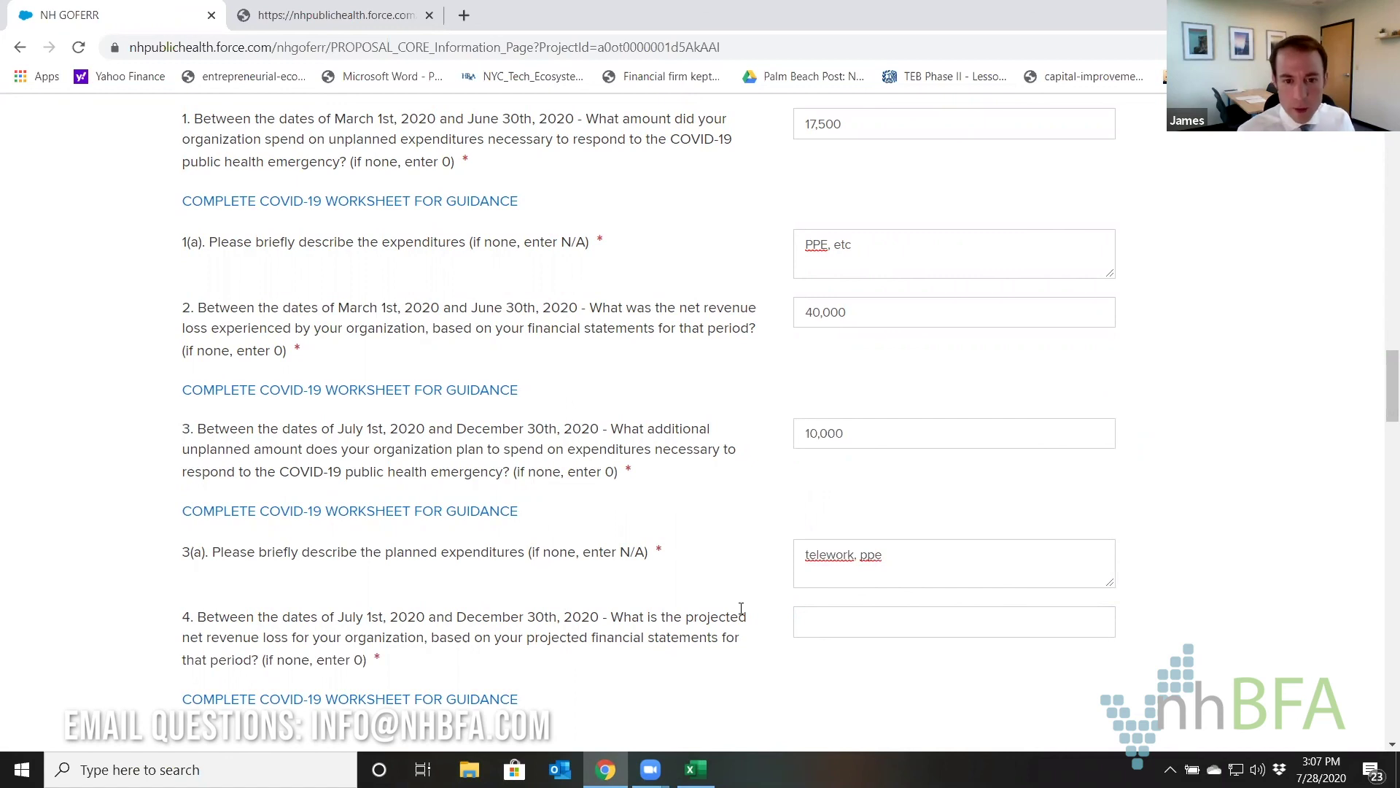
pyautogui.click(856, 629)
pyautogui.write('25000')
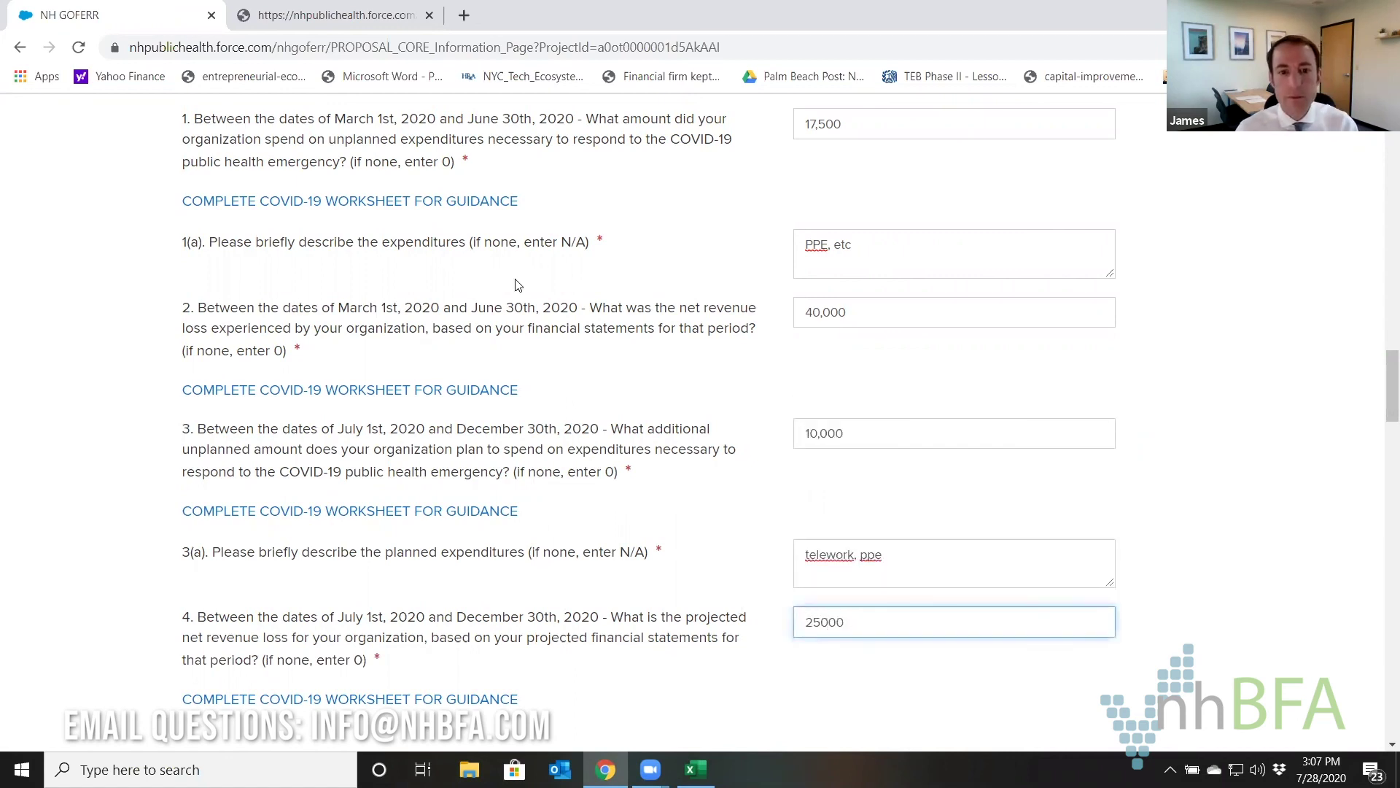
pyautogui.scroll(-7, 516, 285)
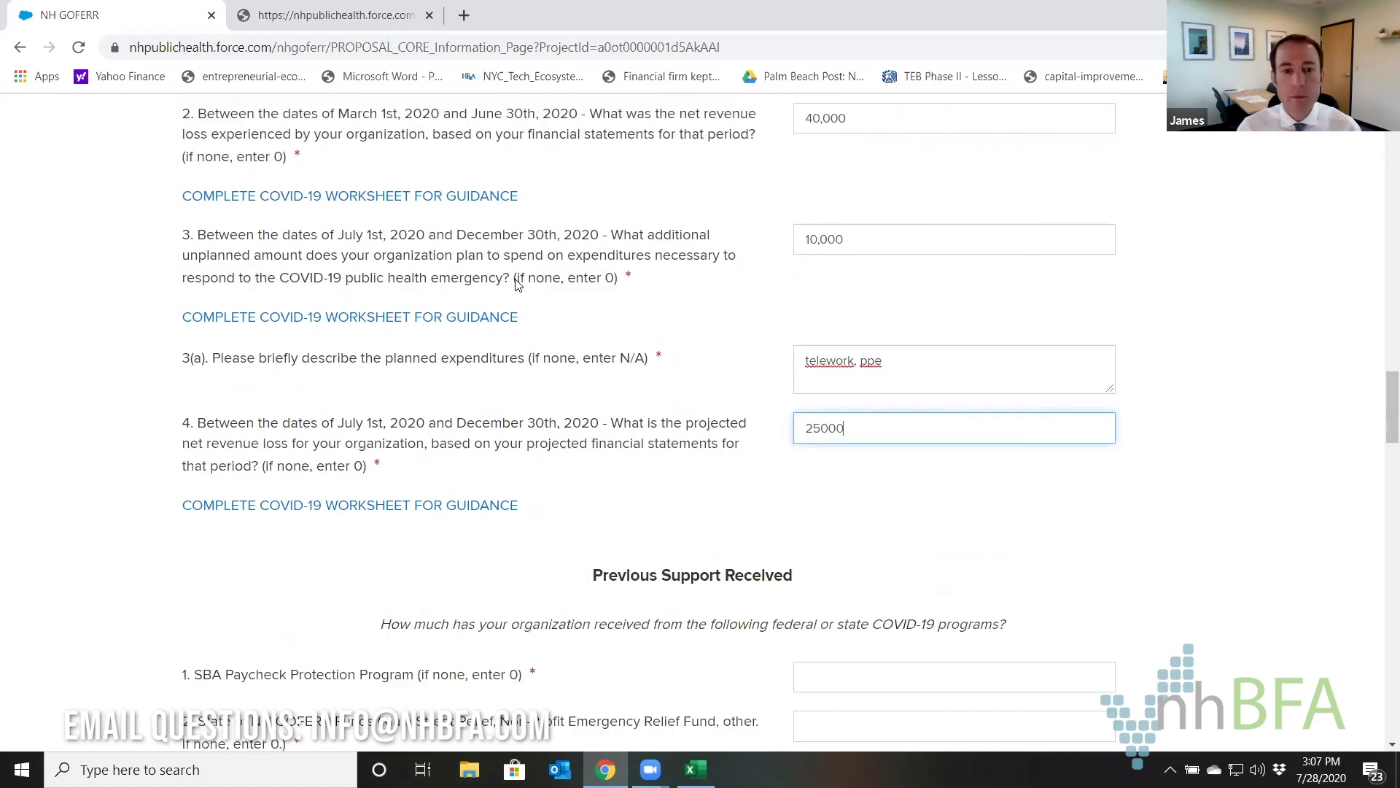
# Enter 0 for SBA Paycheck Protection, 5000 GOFERR funds, and tick Healthcare System Relief Fund.
pyautogui.click(838, 332)
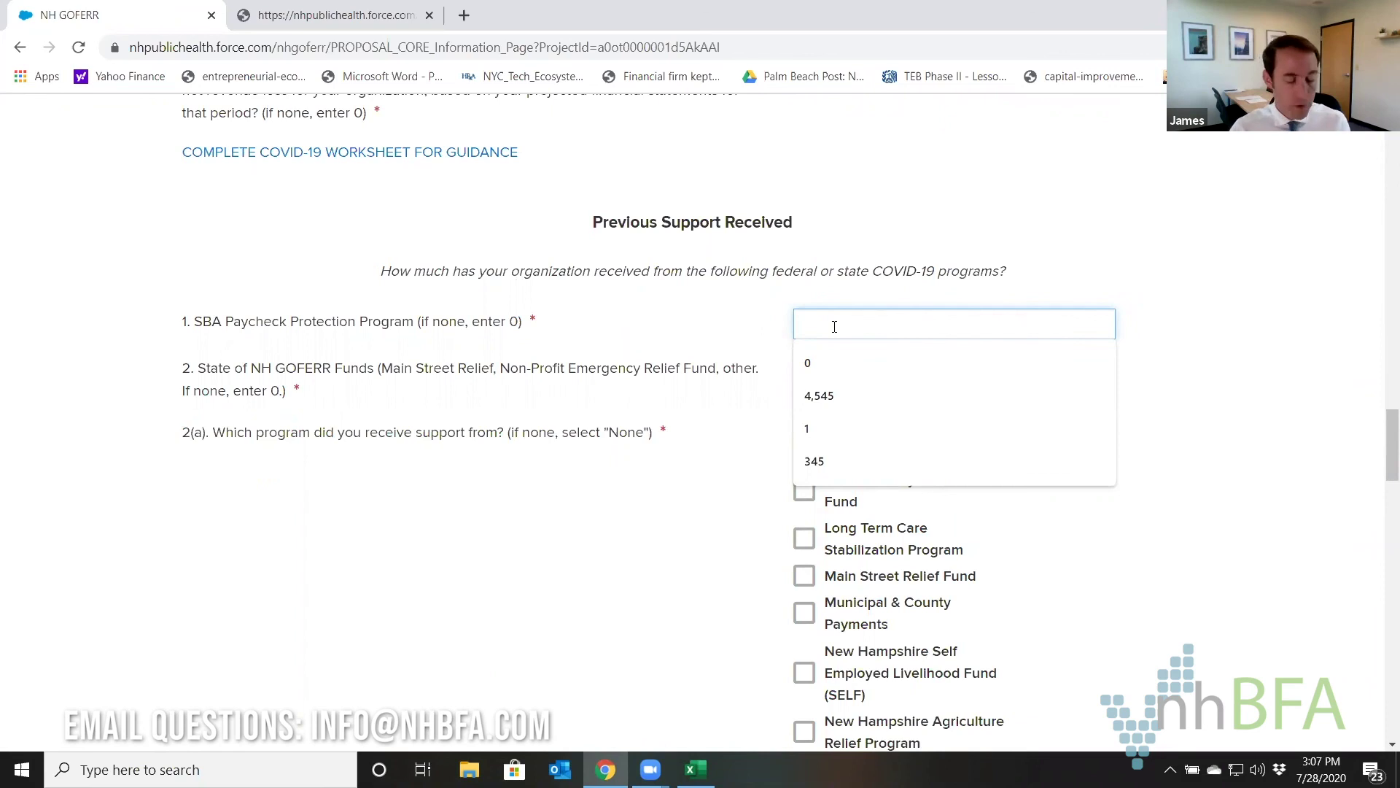
pyautogui.write('0')
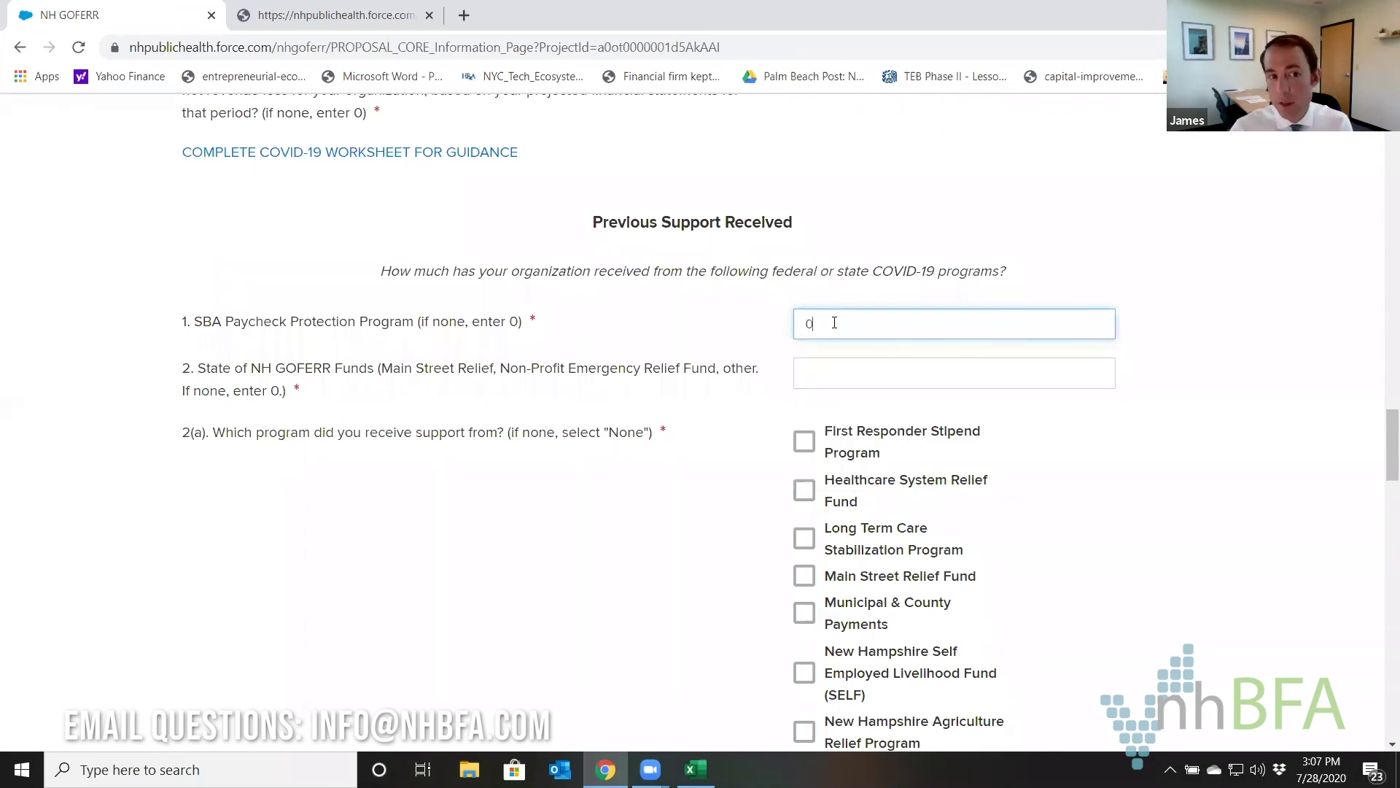
pyautogui.click(829, 375)
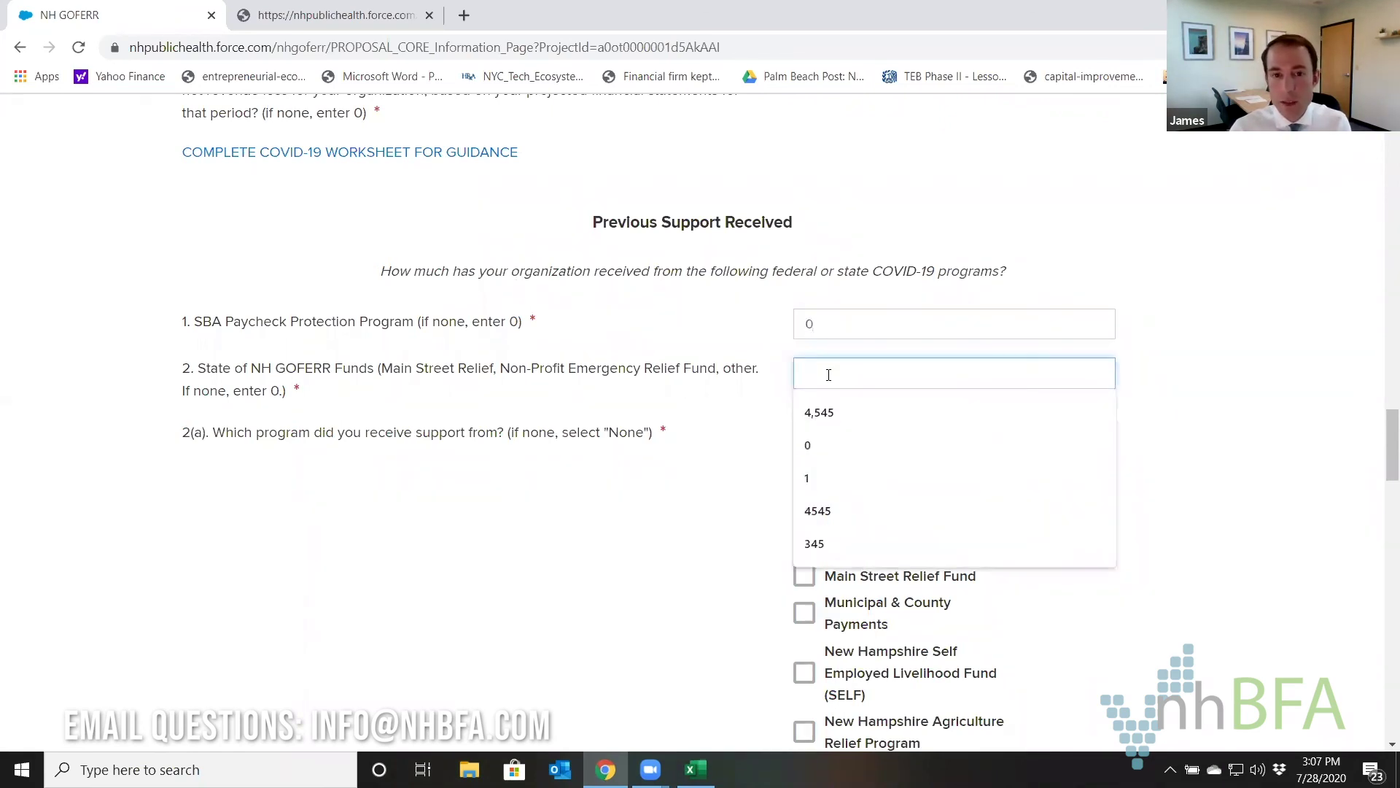
pyautogui.write('5000')
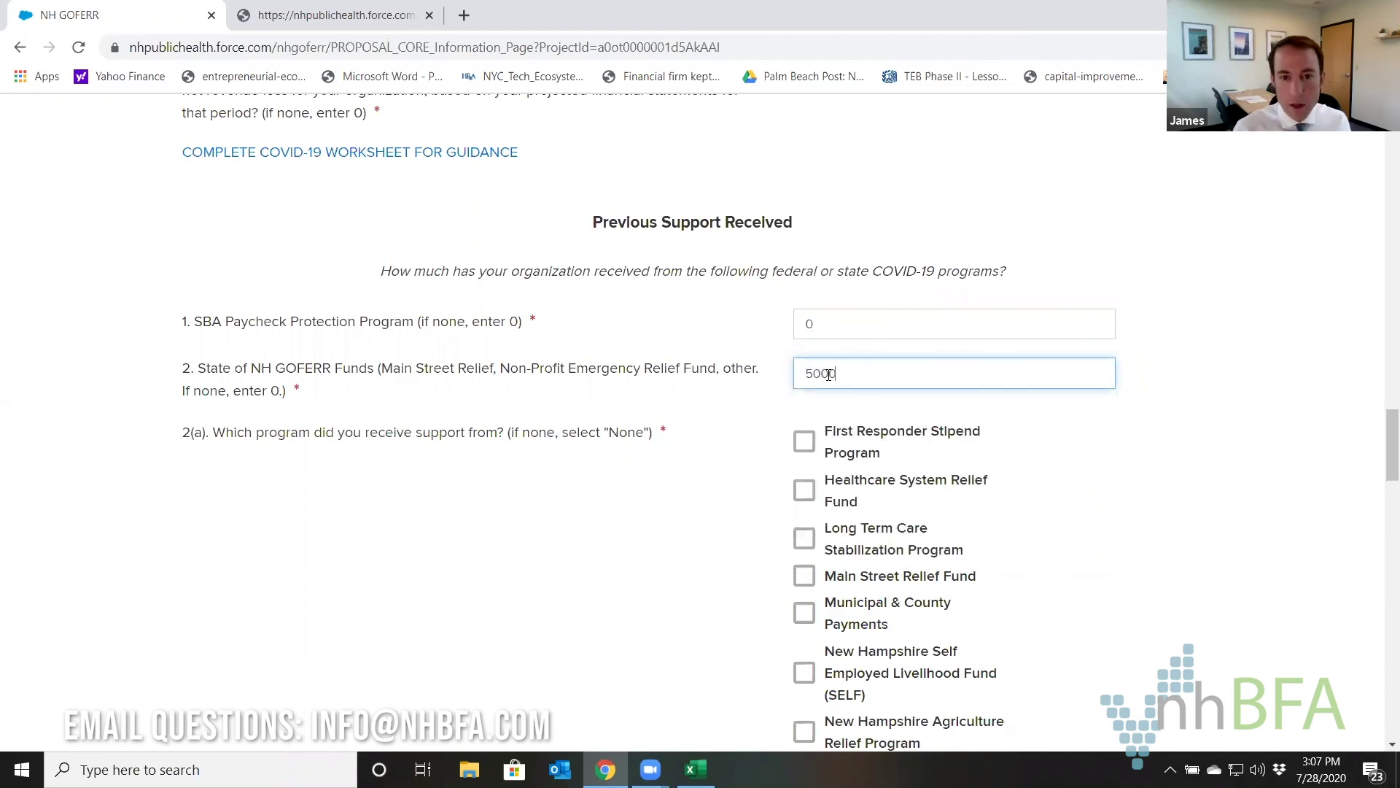
pyautogui.click(654, 490)
pyautogui.scroll(-3, 726, 444)
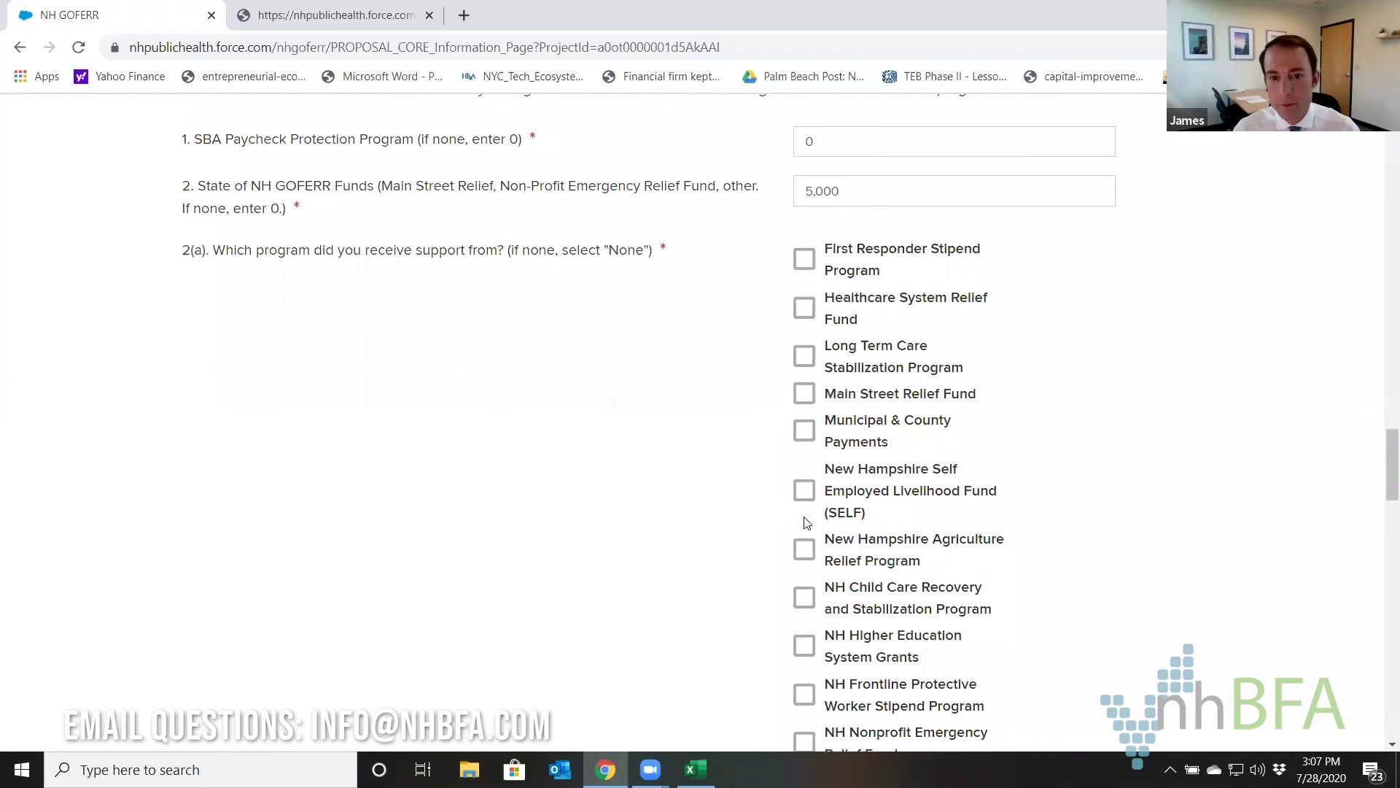
pyautogui.click(804, 312)
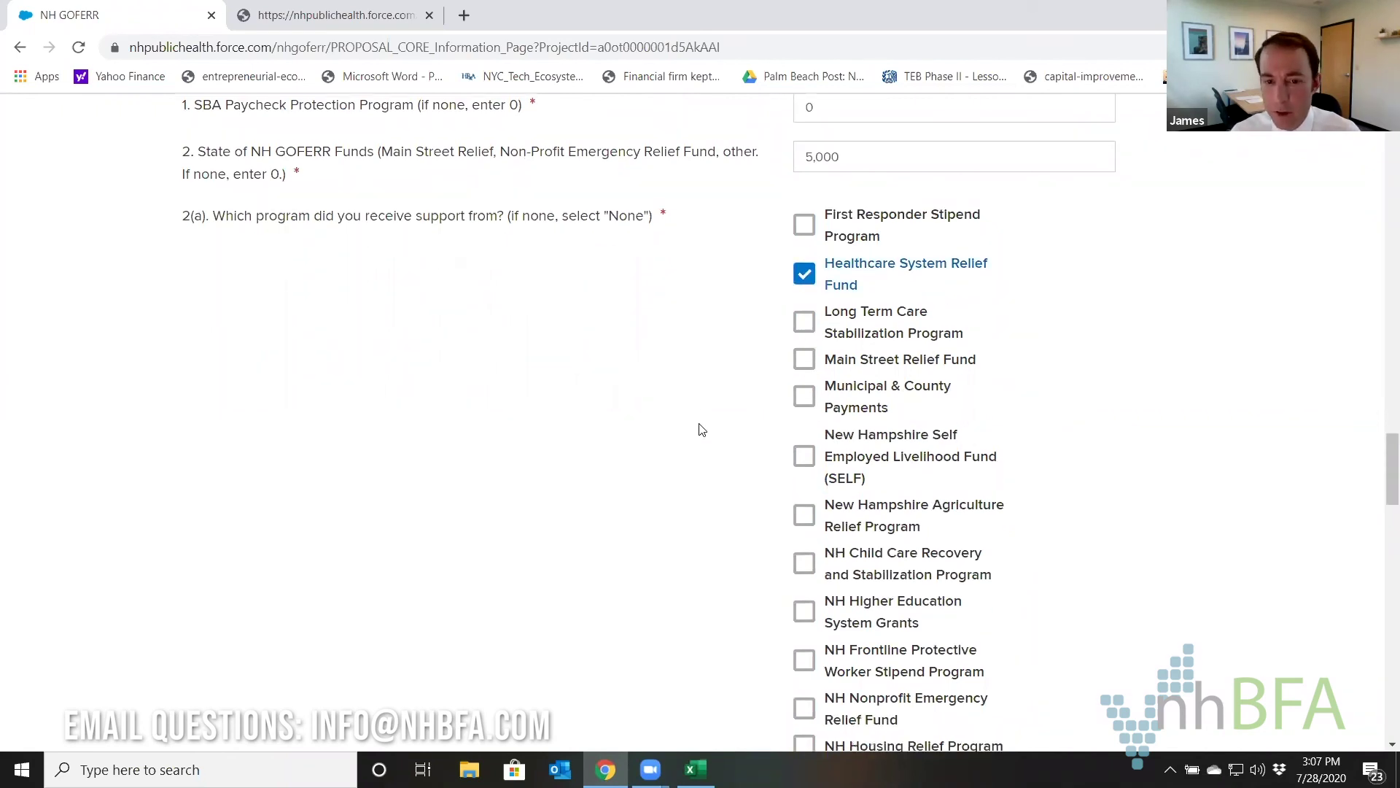
# Enter 0 or n/a for SBA Disaster Loan, other federal awards, and other federal or state sources.
pyautogui.scroll(-3, 788, 295)
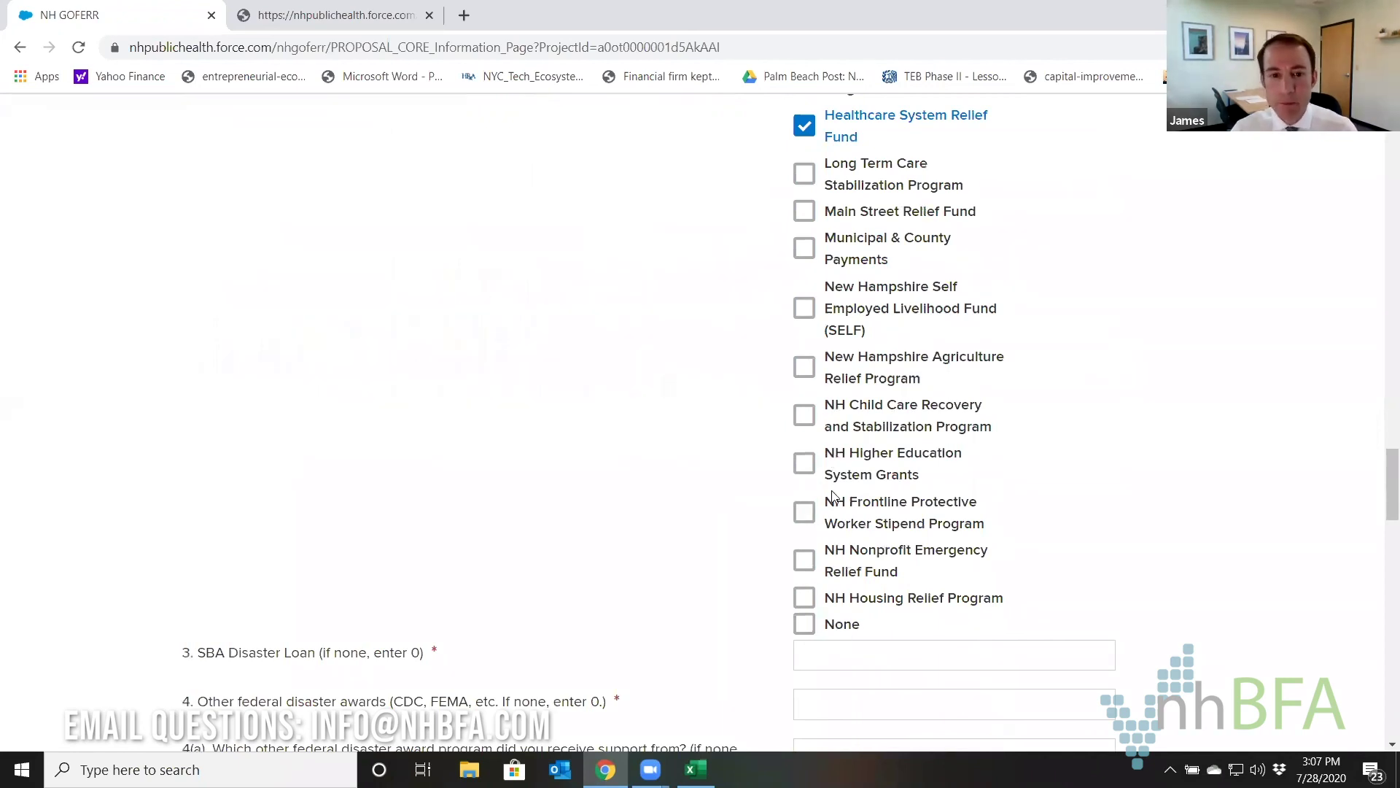
pyautogui.scroll(-3, 839, 494)
pyautogui.click(850, 477)
pyautogui.scroll(-1, 656, 470)
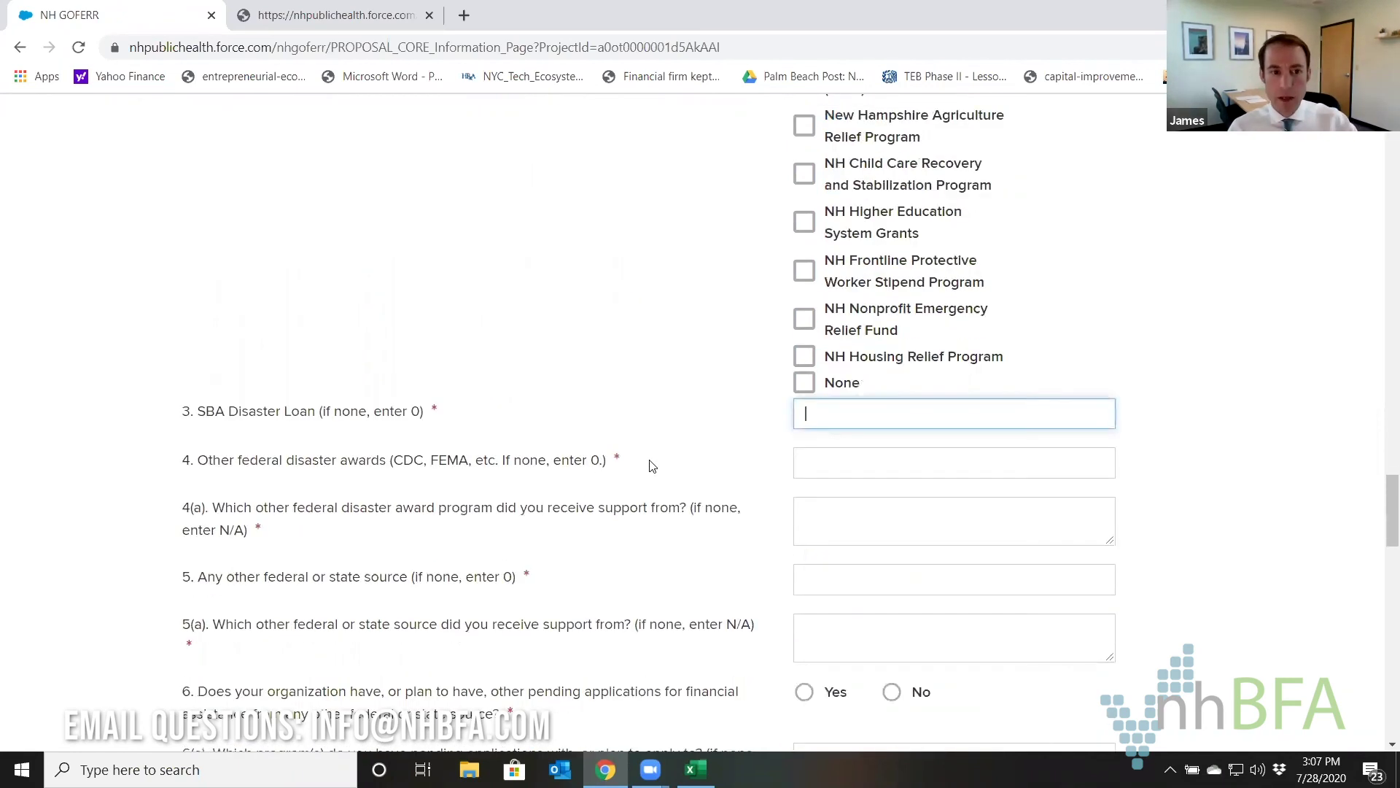
pyautogui.write('0')
pyautogui.click(808, 433)
pyautogui.write('0')
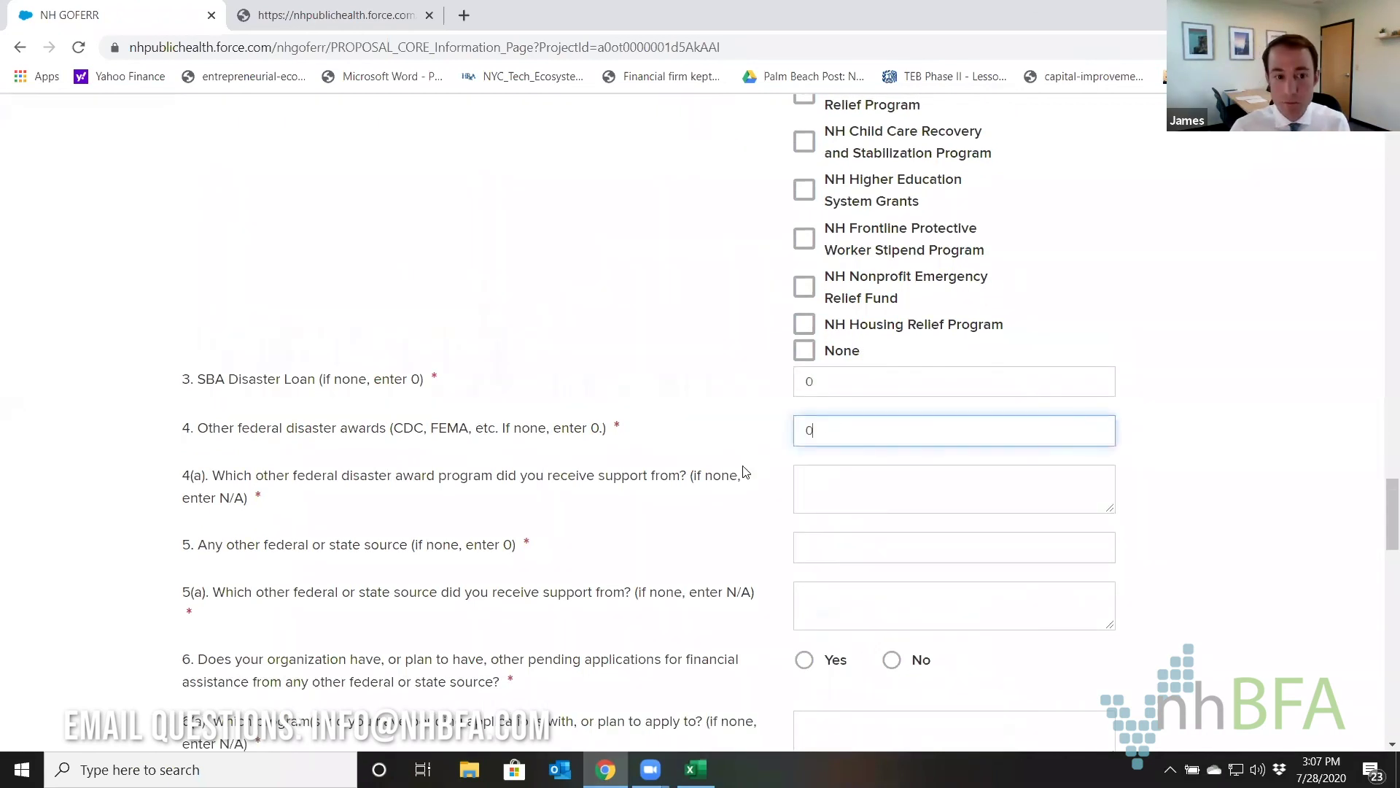
pyautogui.click(831, 481)
pyautogui.write('n/a')
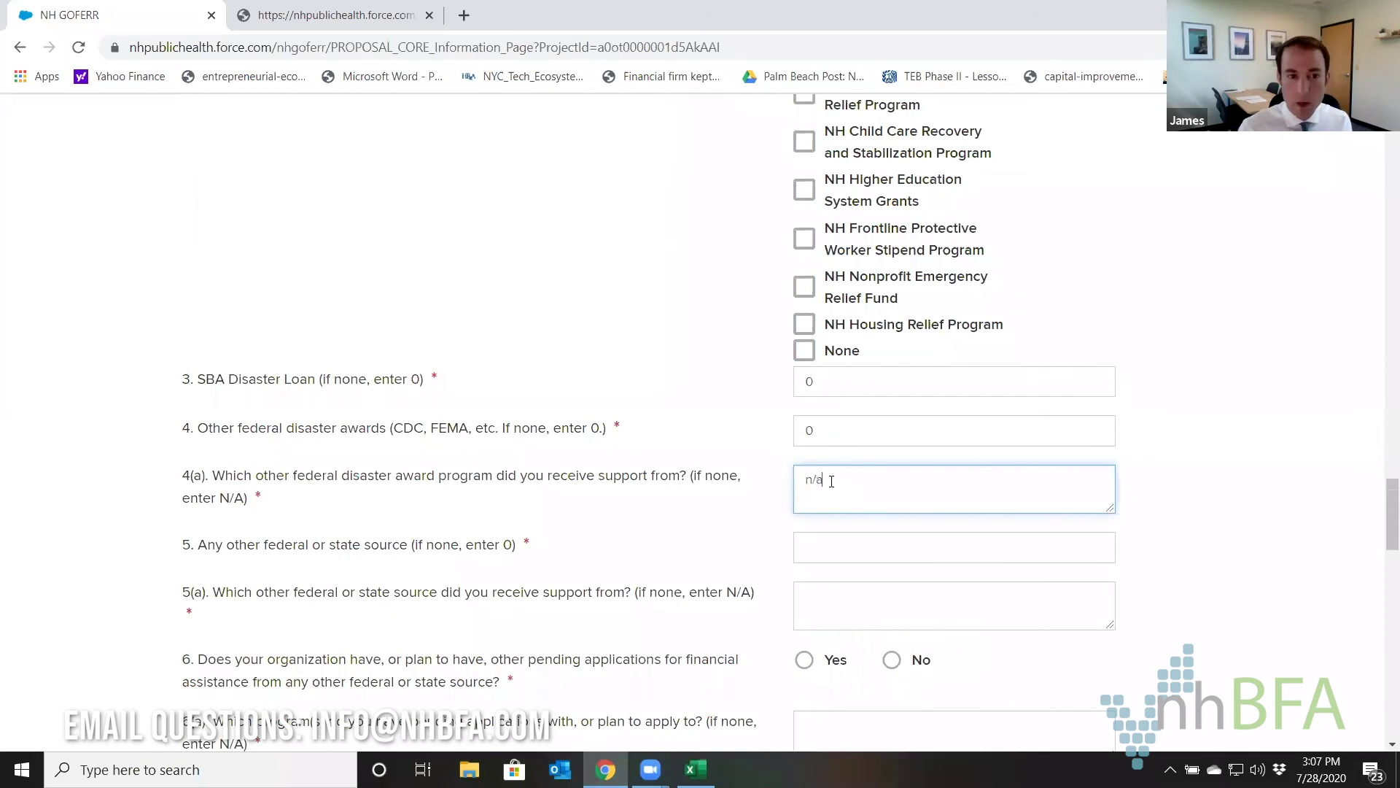
pyautogui.click(833, 531)
pyautogui.click(835, 544)
pyautogui.write('0')
pyautogui.click(837, 599)
pyautogui.write('n/a')
pyautogui.scroll(-3, 837, 599)
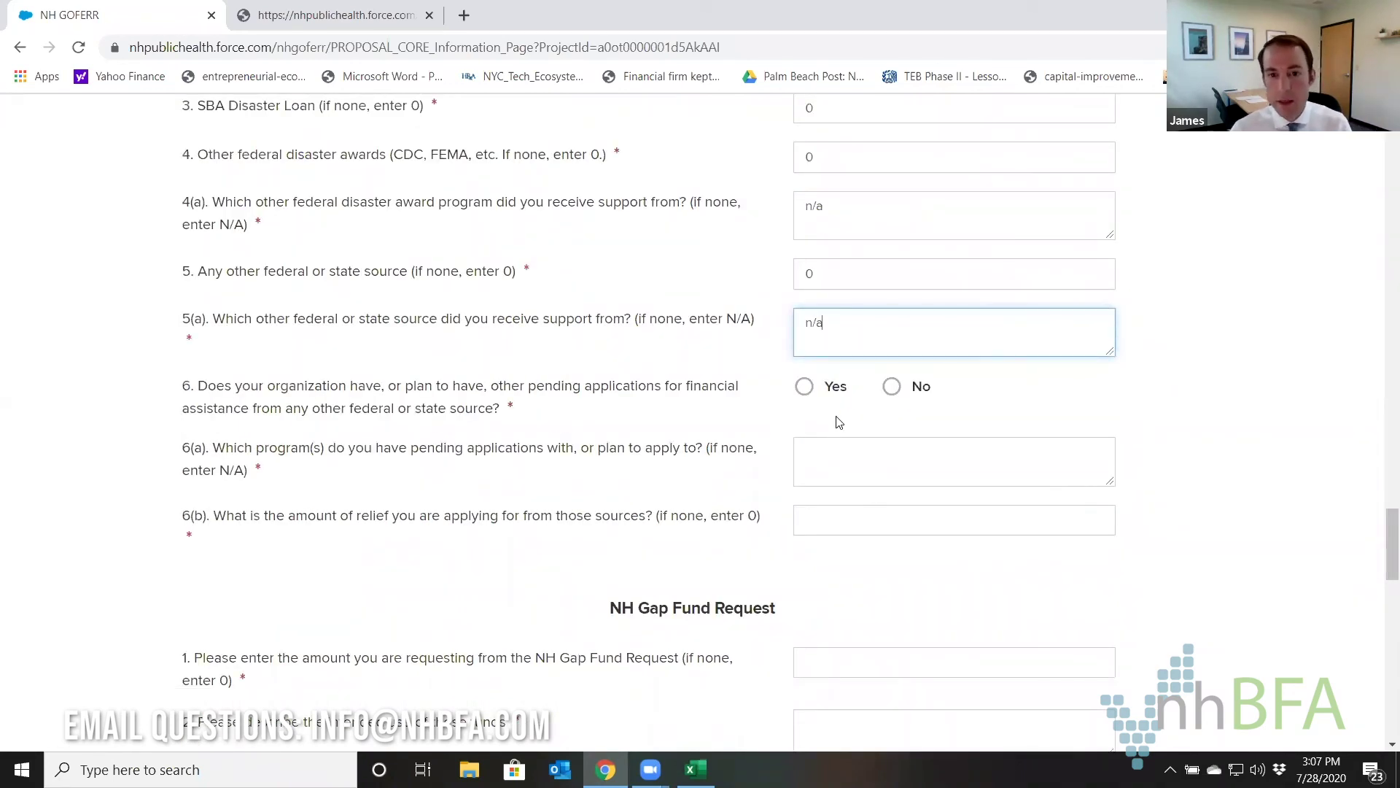
# Answer Yes to pending relief applications and describe them as 'FEMA relief fund'.
pyautogui.click(807, 387)
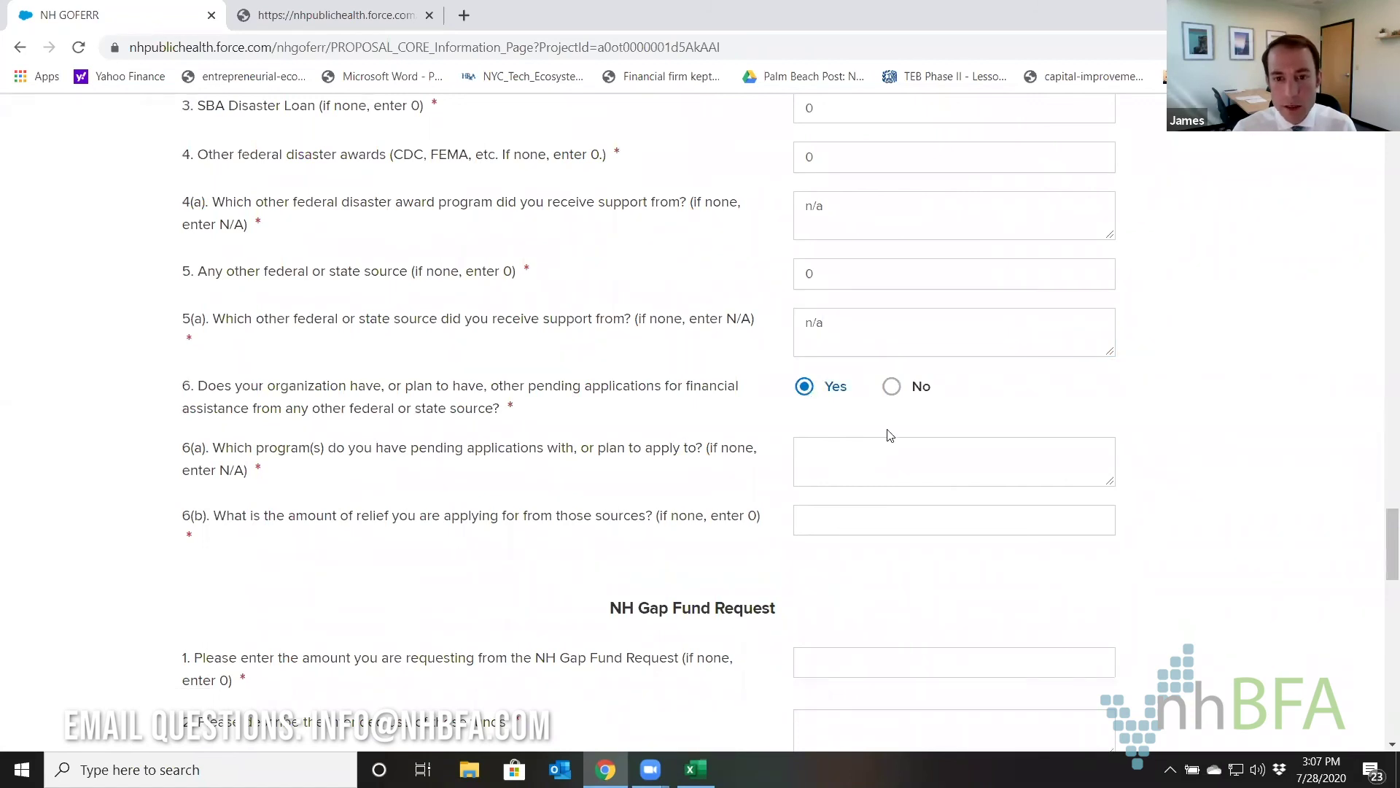
pyautogui.click(874, 459)
pyautogui.write('FEMA releif fund')
pyautogui.rightClick(857, 458)
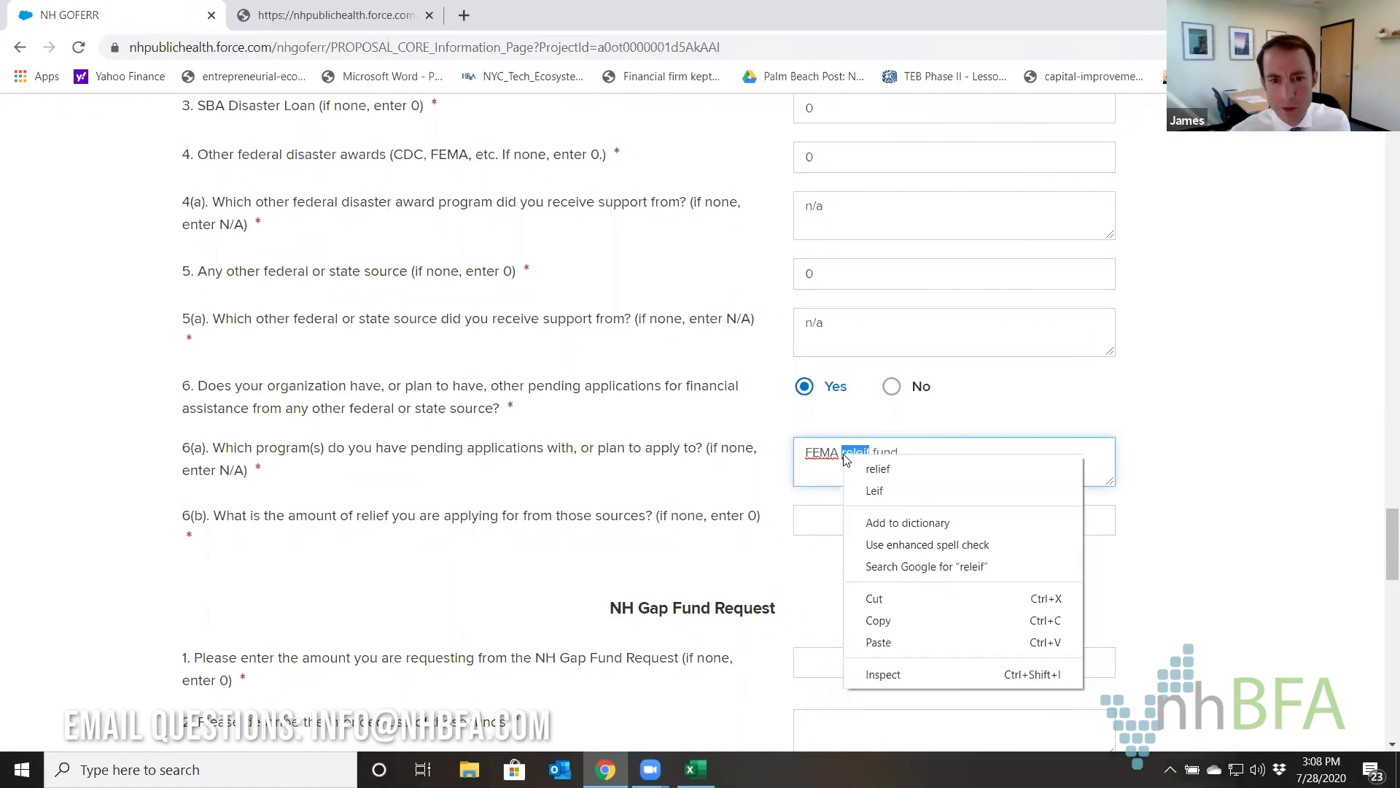
pyautogui.click(867, 466)
pyautogui.click(841, 522)
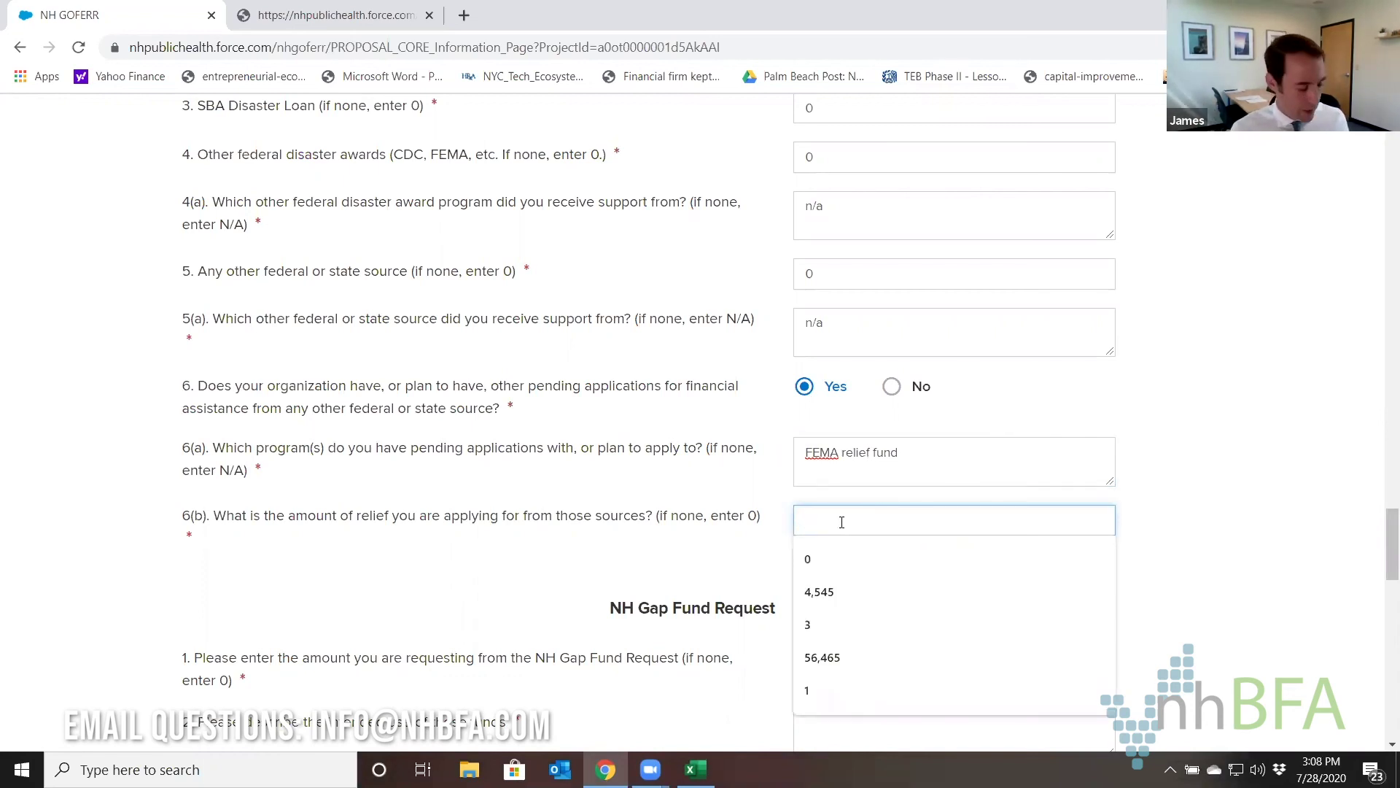
# Enter 25000 as the pending relief amount and request 25000 for 'telework, ppe, payroll'.
pyautogui.write('25000')
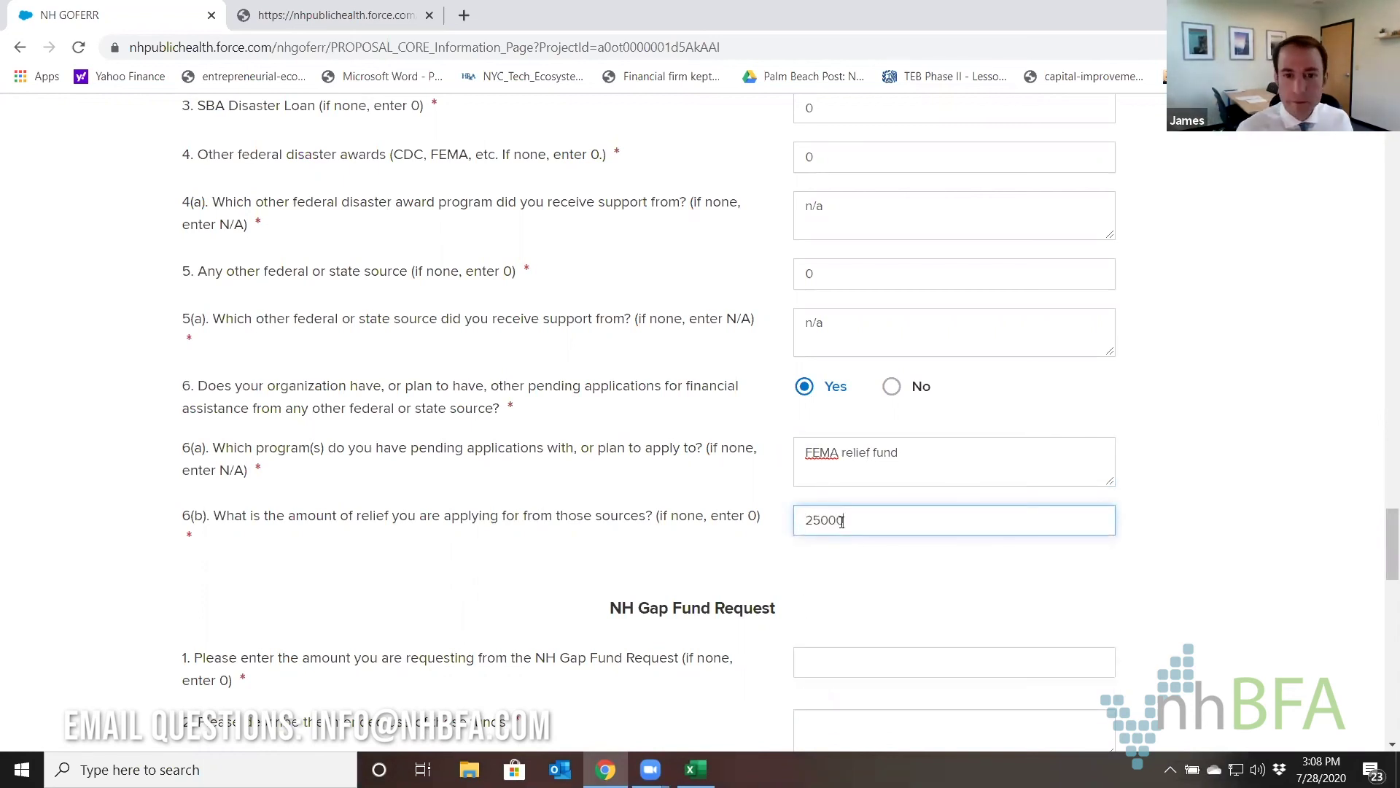
pyautogui.scroll(-2, 833, 513)
pyautogui.scroll(-4, 833, 513)
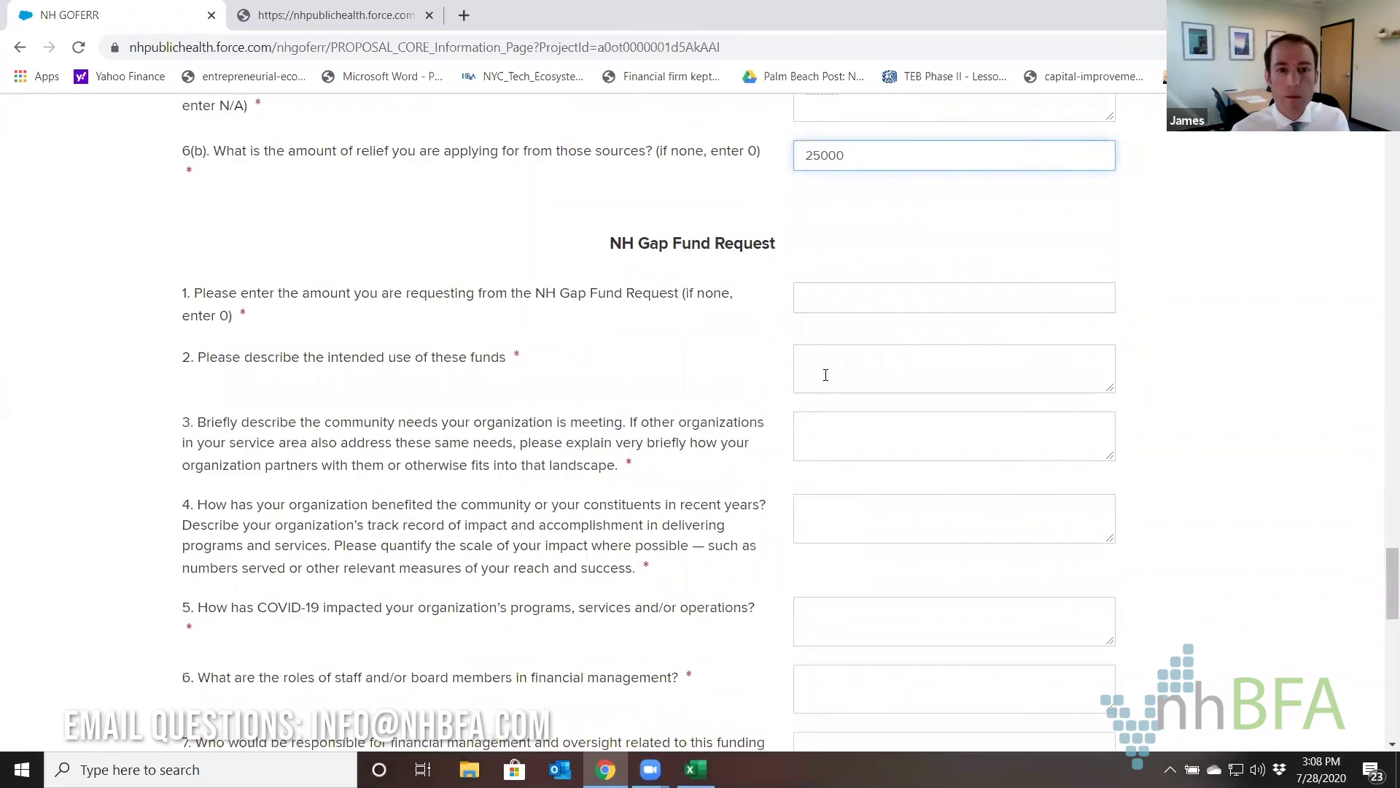
pyautogui.click(846, 313)
pyautogui.write('25000')
pyautogui.press('Tab')
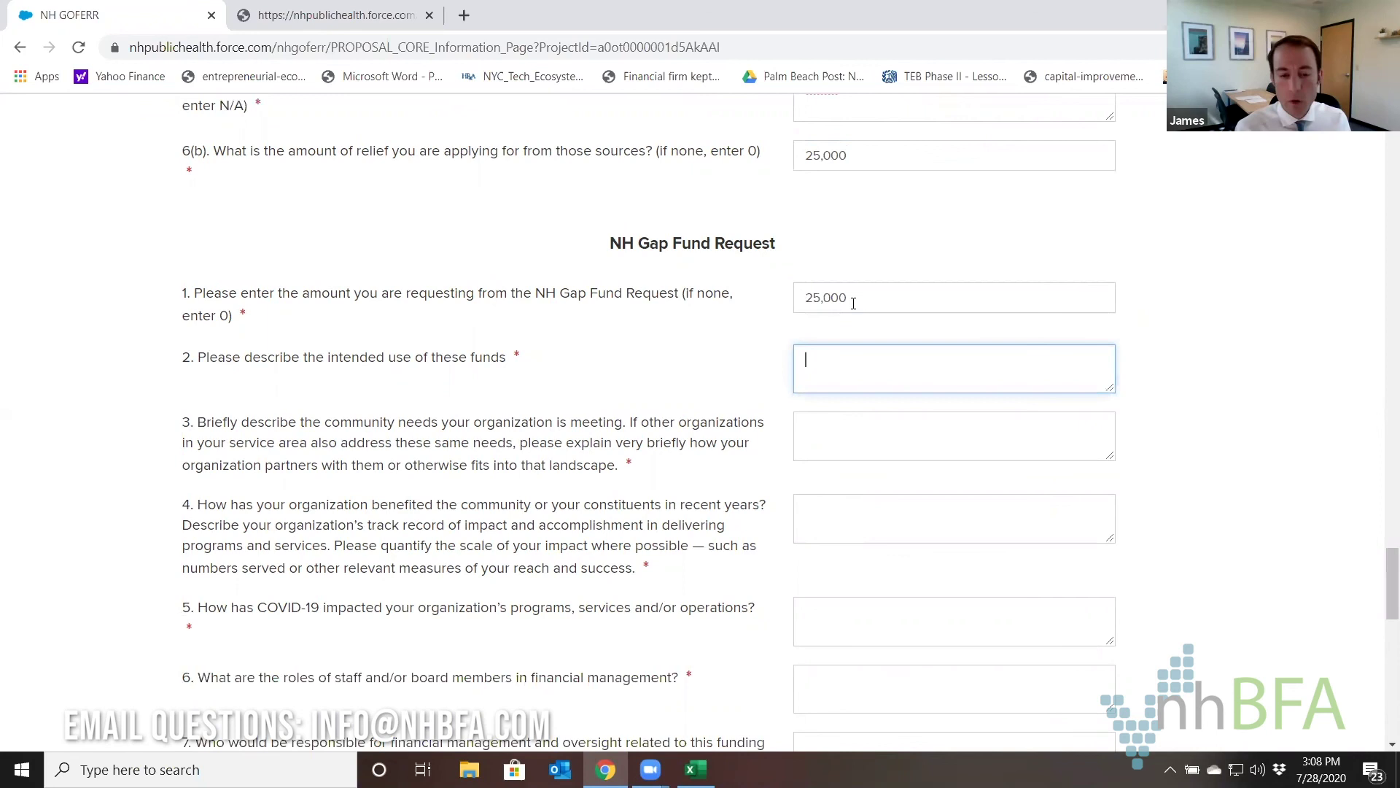
pyautogui.write('telew')
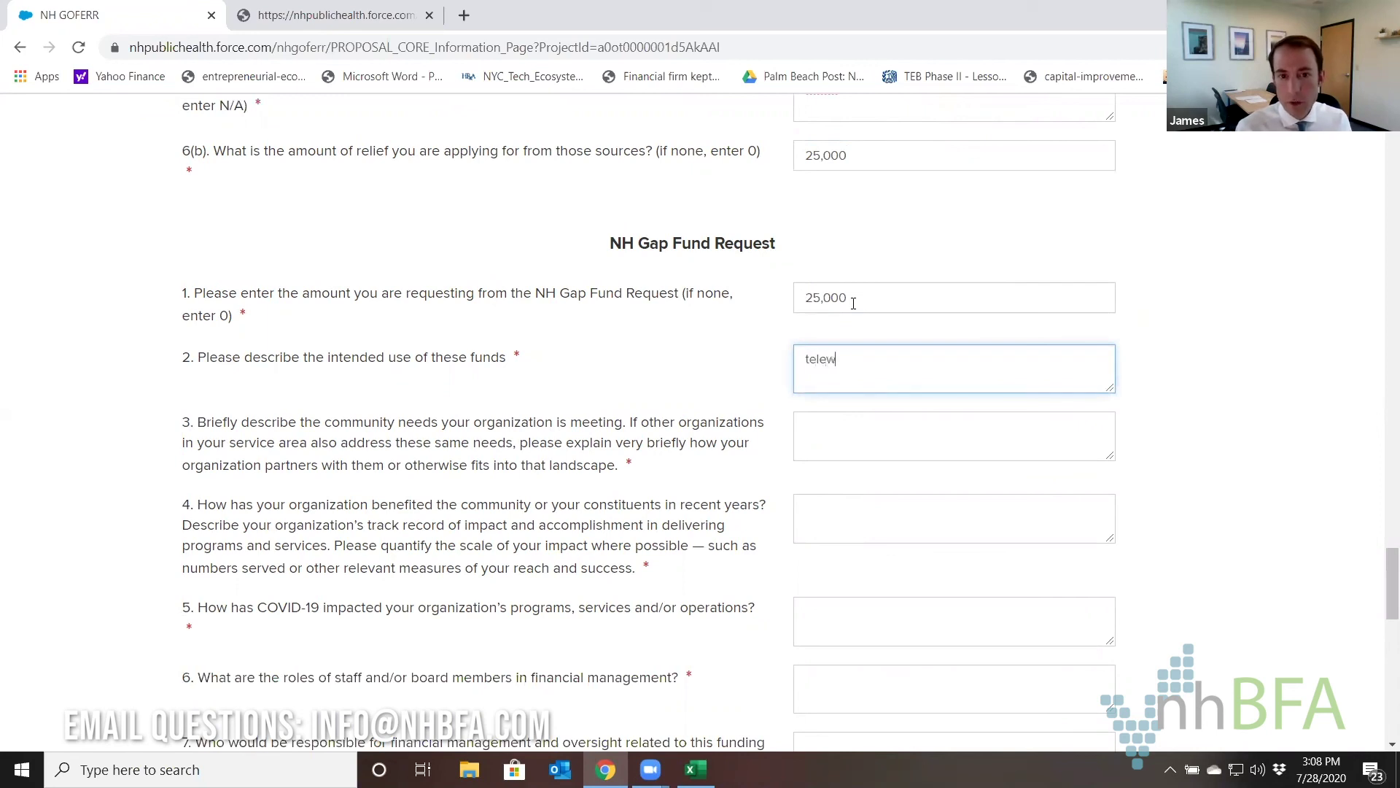
pyautogui.write('ork, ppe, ')
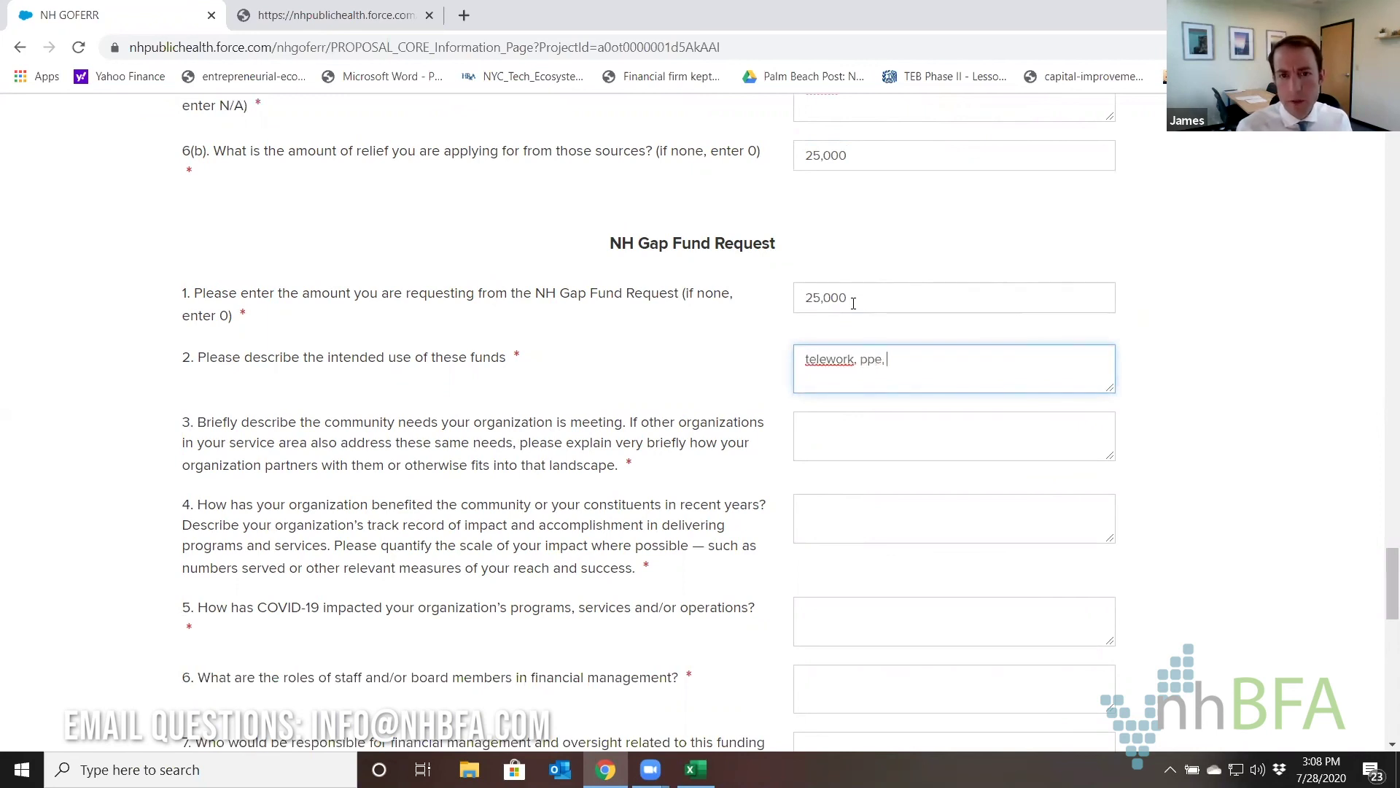
pyautogui.write('peyroll')
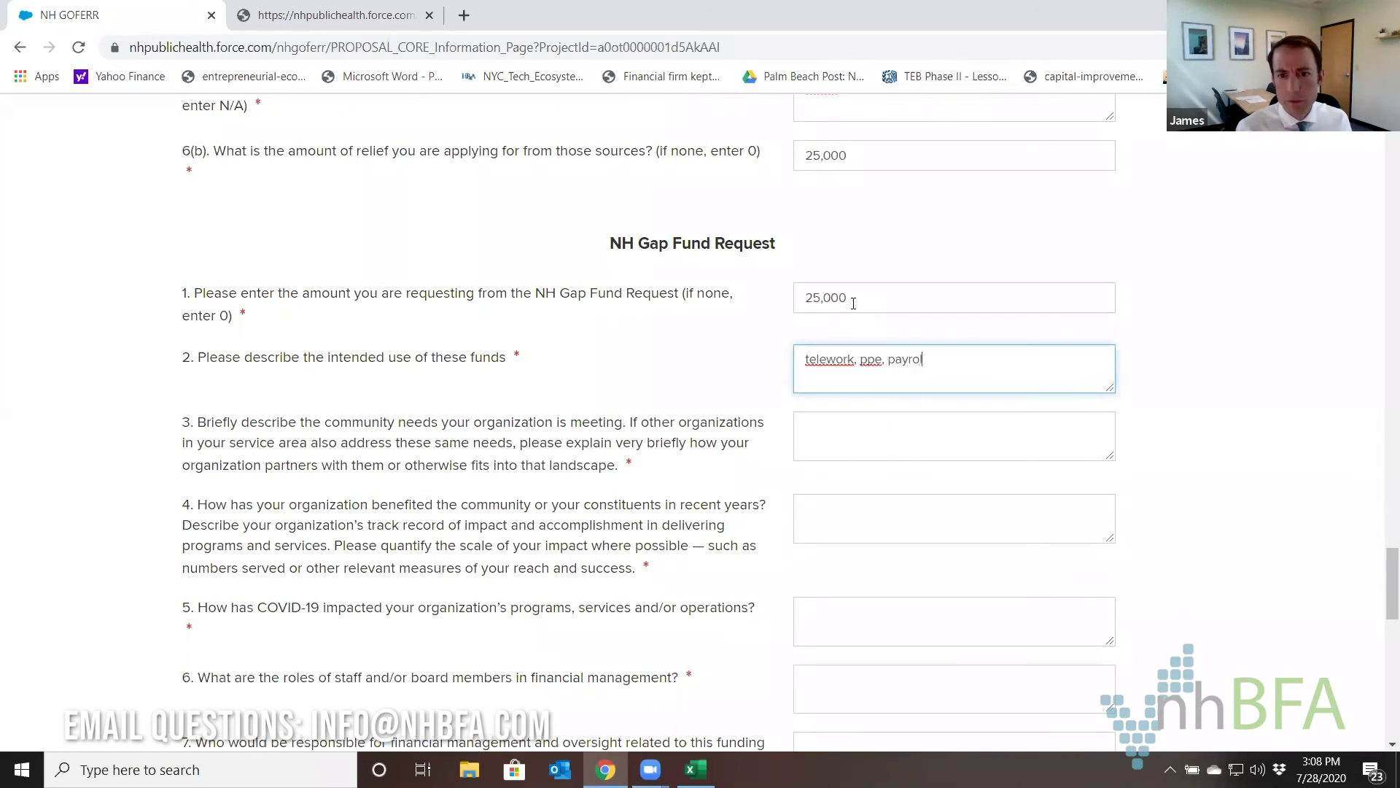
# Answer the community needs question 3 with 'describe'.
pyautogui.click(853, 446)
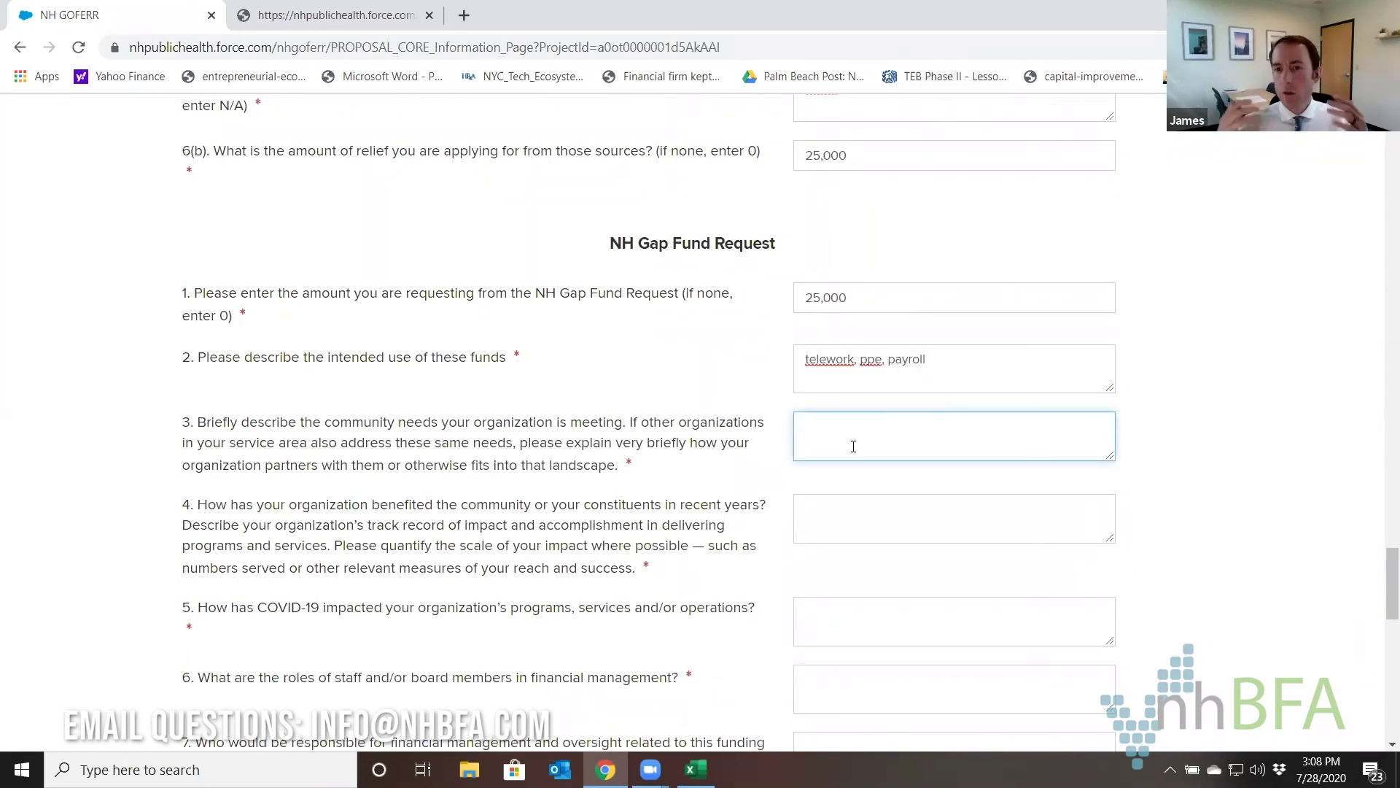
pyautogui.moveTo(208, 421); pyautogui.dragTo(621, 432)
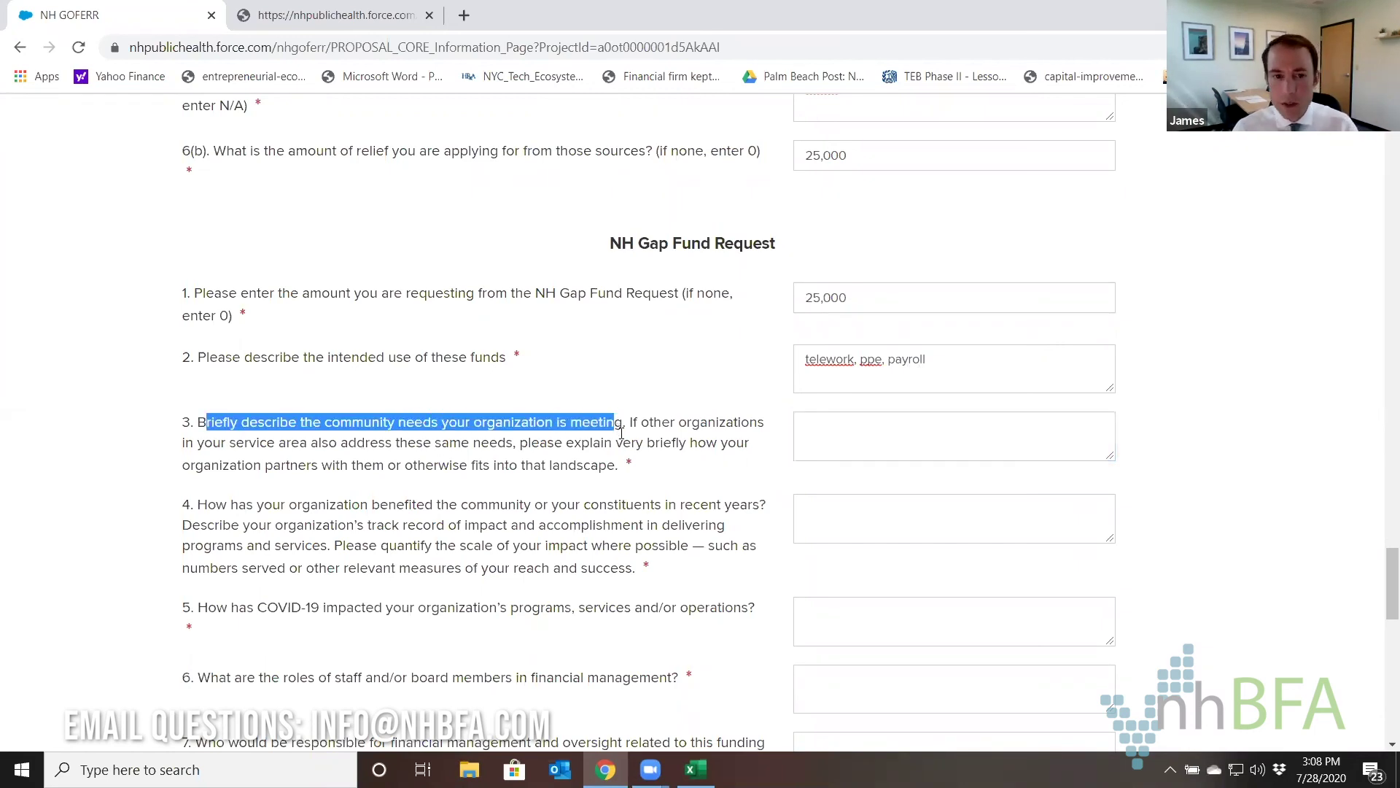
pyautogui.click(678, 444)
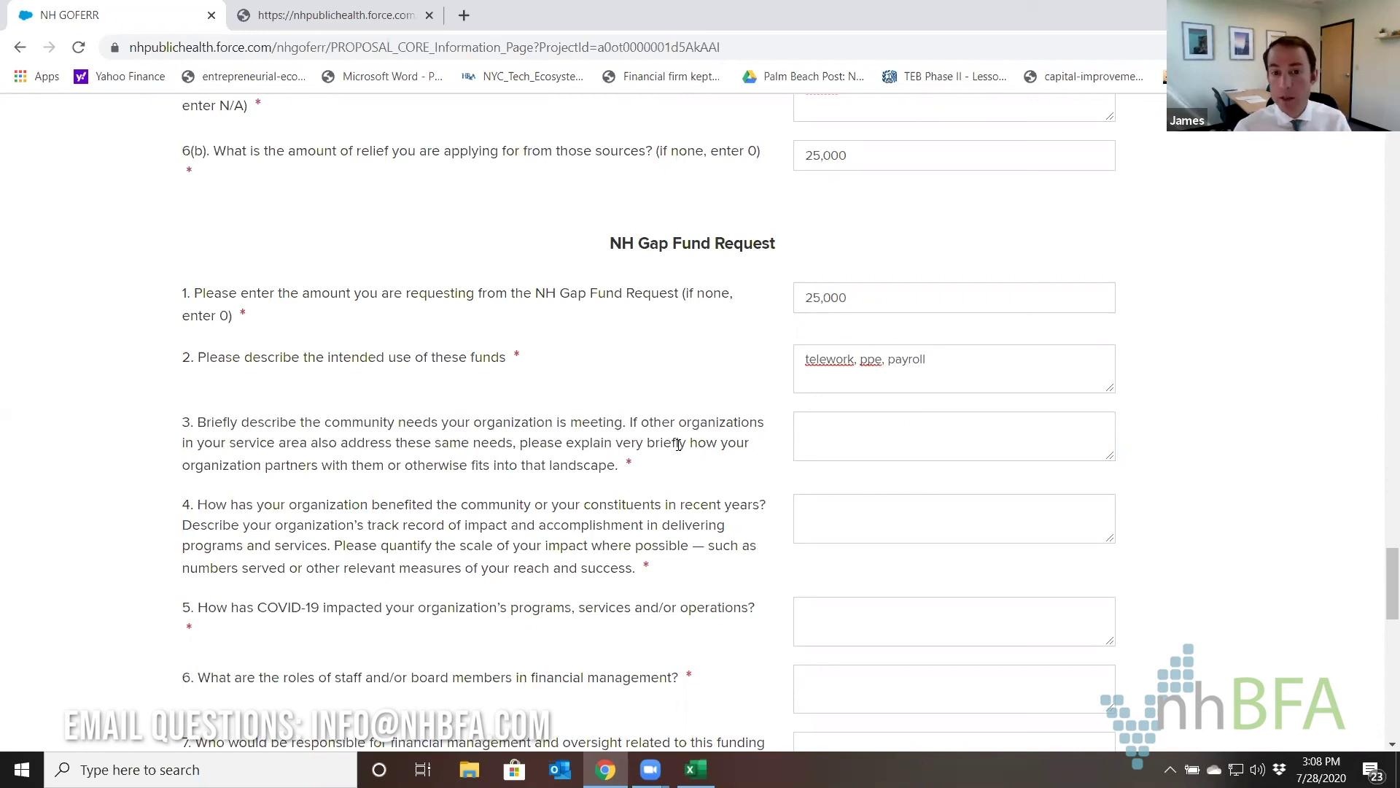
pyautogui.click(901, 452)
pyautogui.write('de')
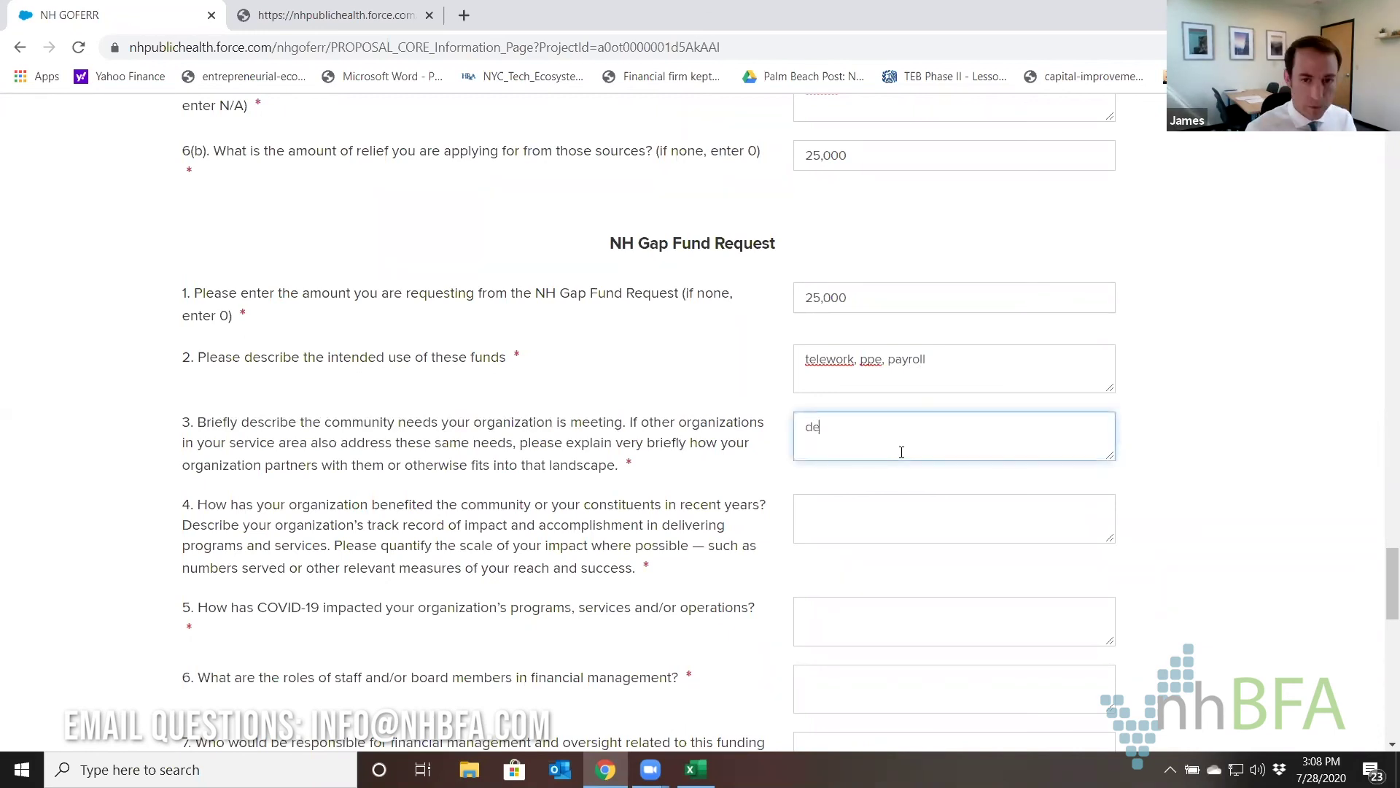
pyautogui.write('scribe')
pyautogui.press('Tab')
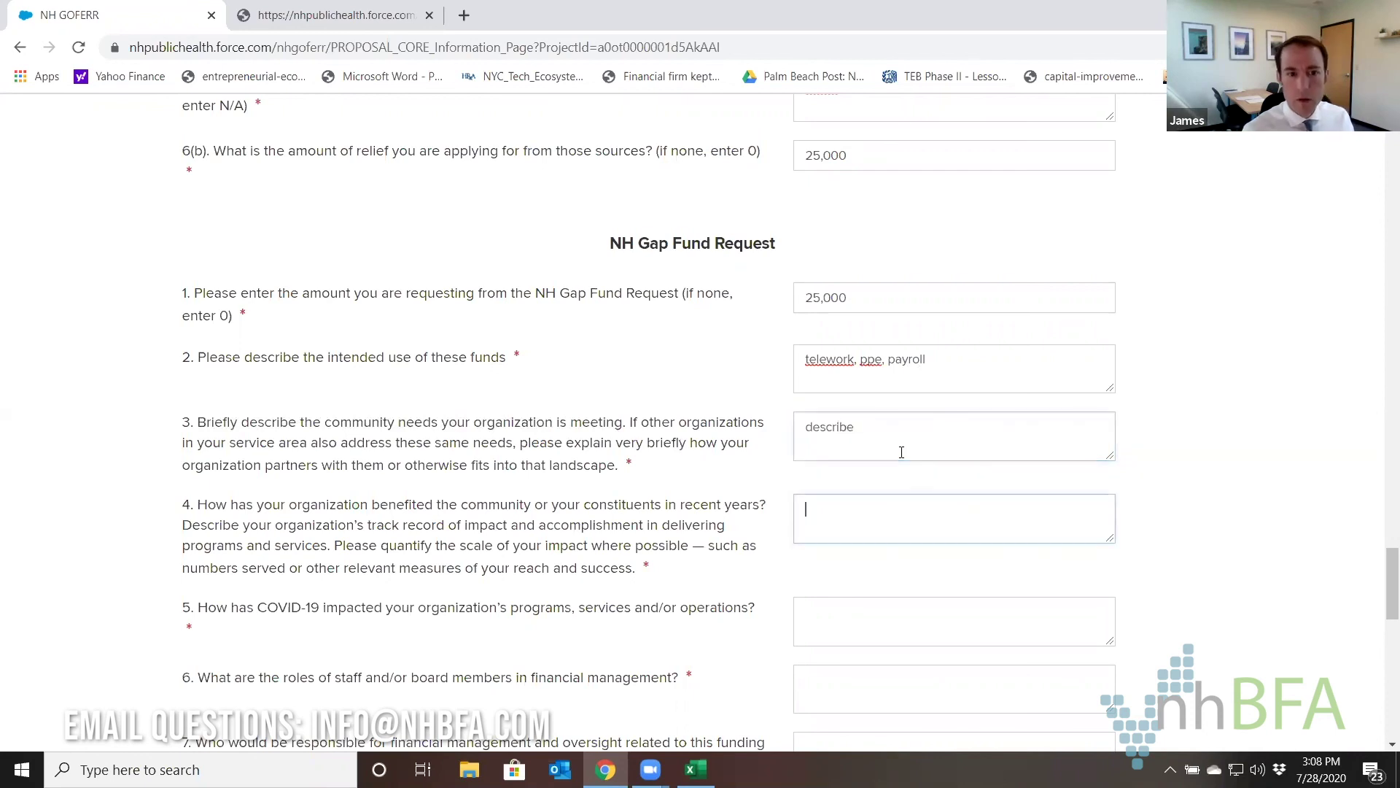
pyautogui.write('describe')
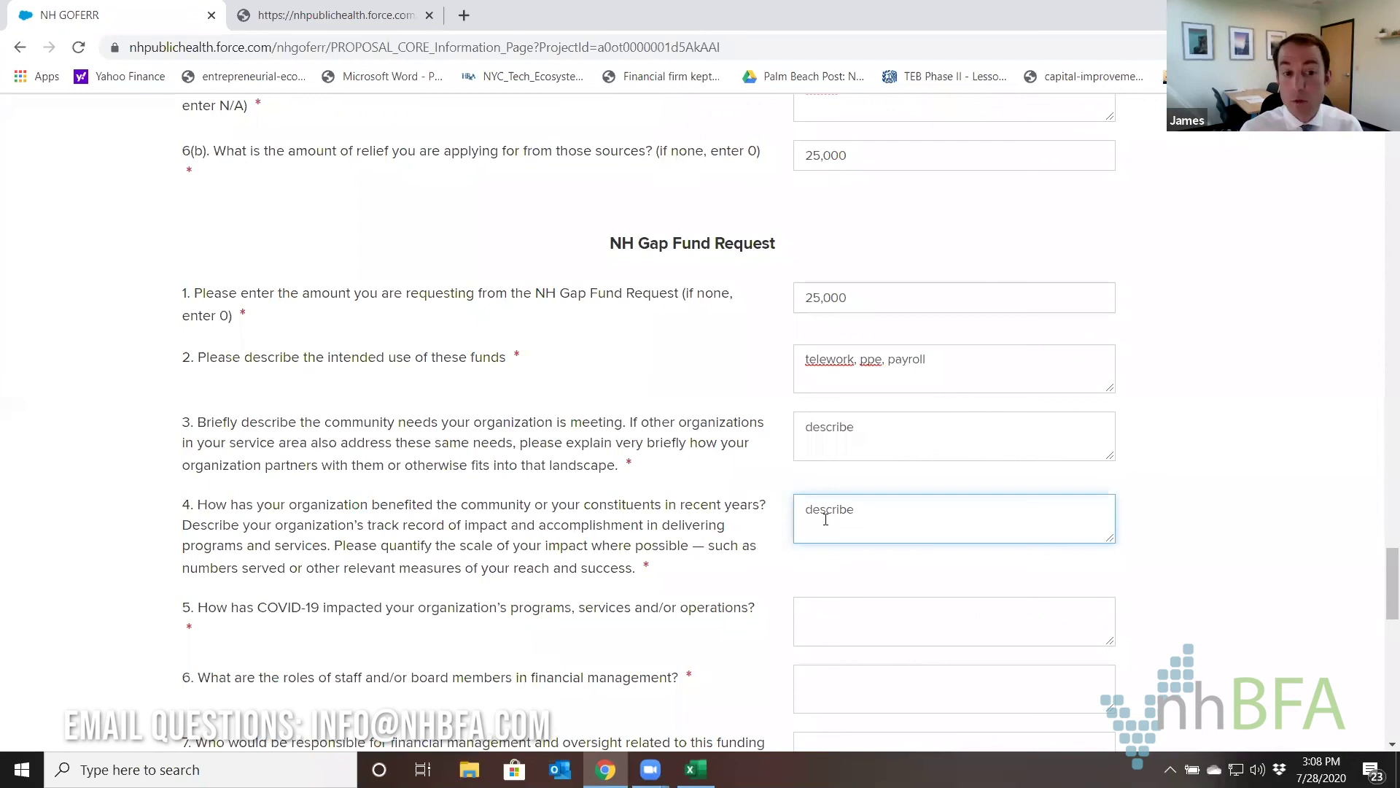
# Answer questions 5 and 6 with 'describe'.
pyautogui.scroll(-4, 825, 520)
pyautogui.click(841, 347)
pyautogui.write('des')
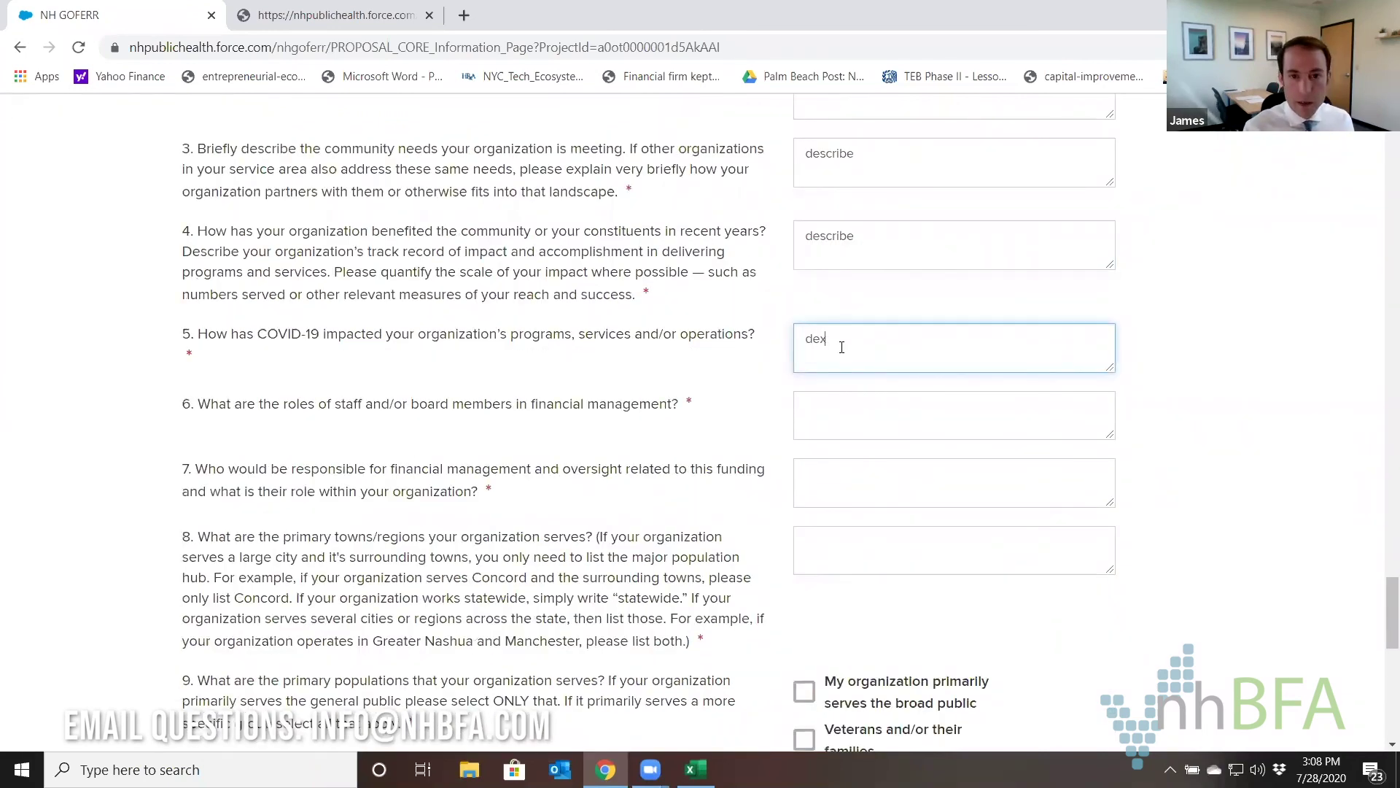
pyautogui.press('BackSpace')
pyautogui.write('scribe')
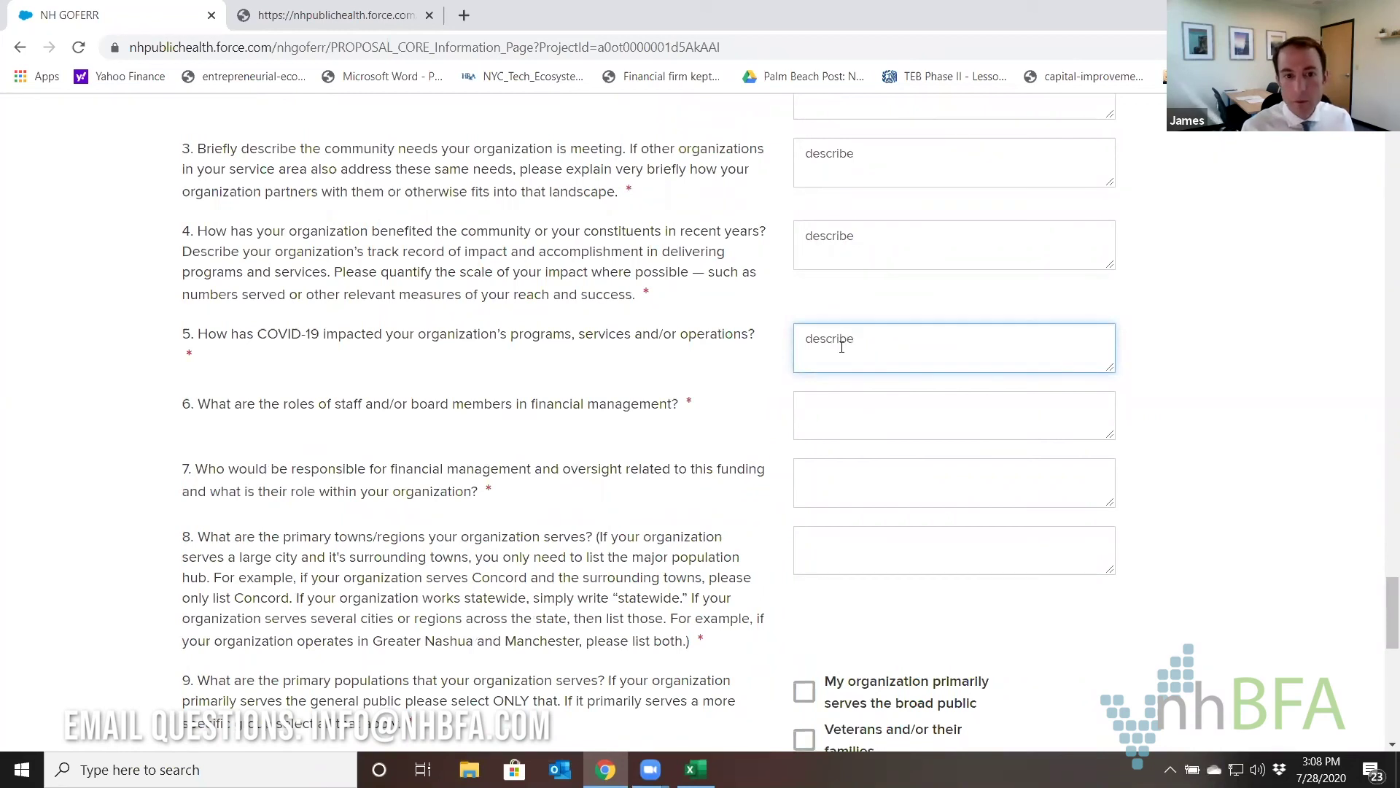
pyautogui.press('Tab')
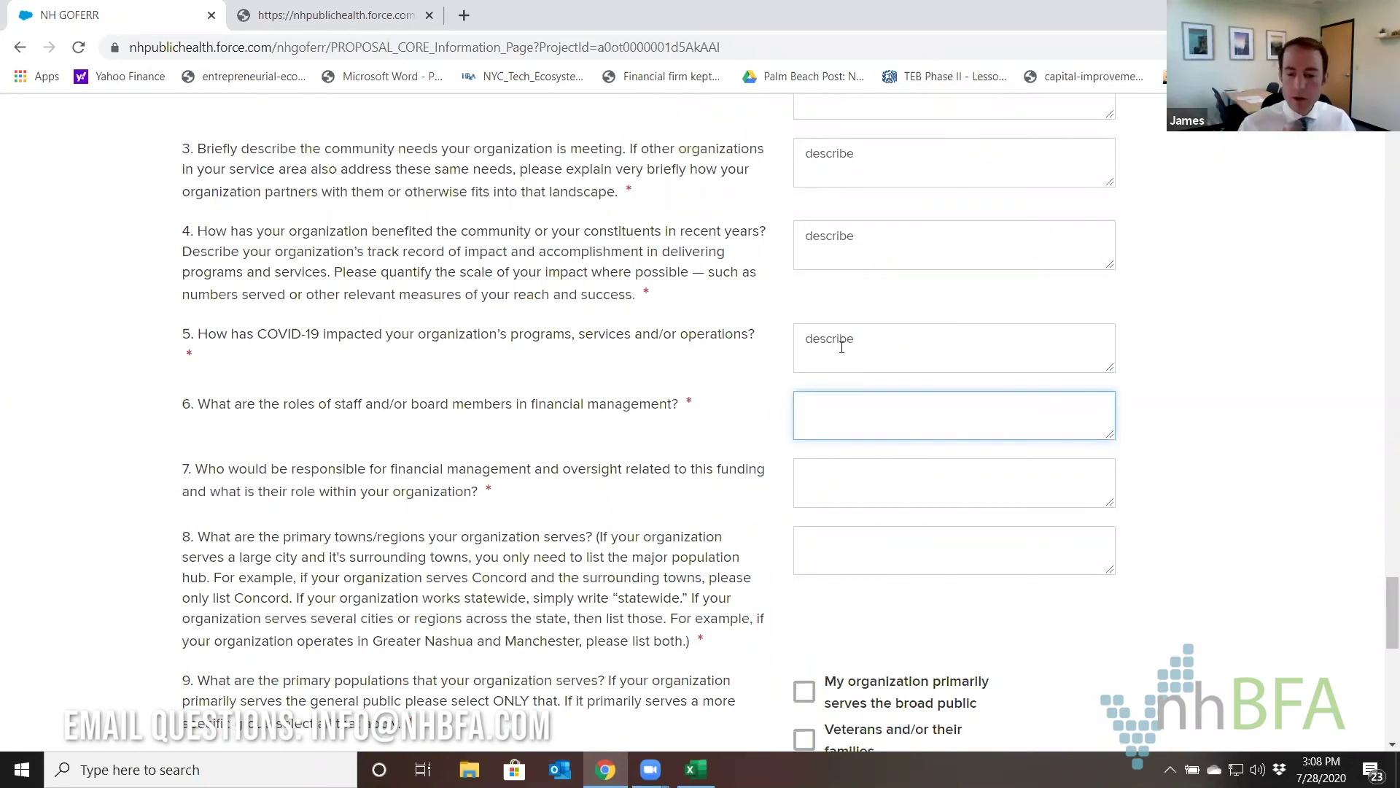
pyautogui.write('dex')
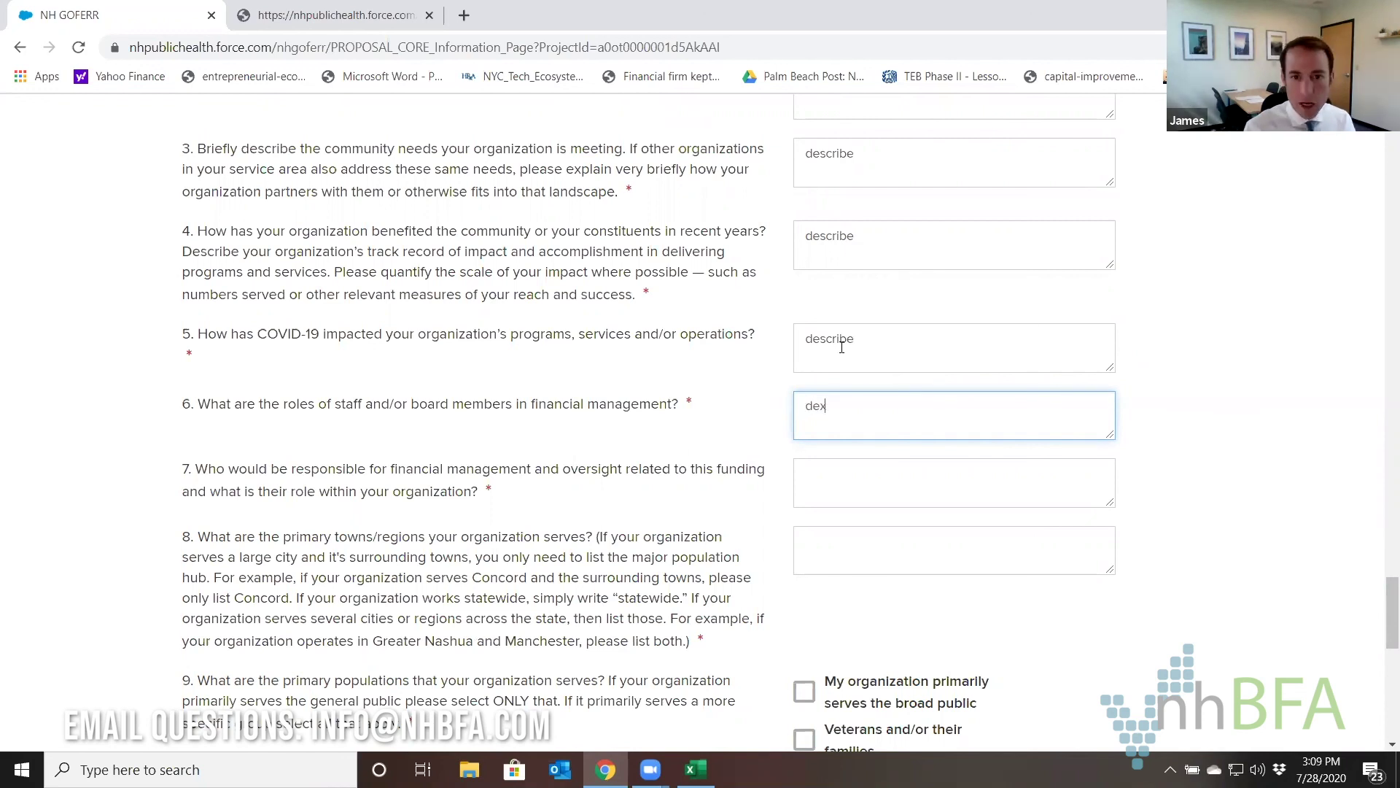
pyautogui.press('BackSpace')
pyautogui.write('scribe')
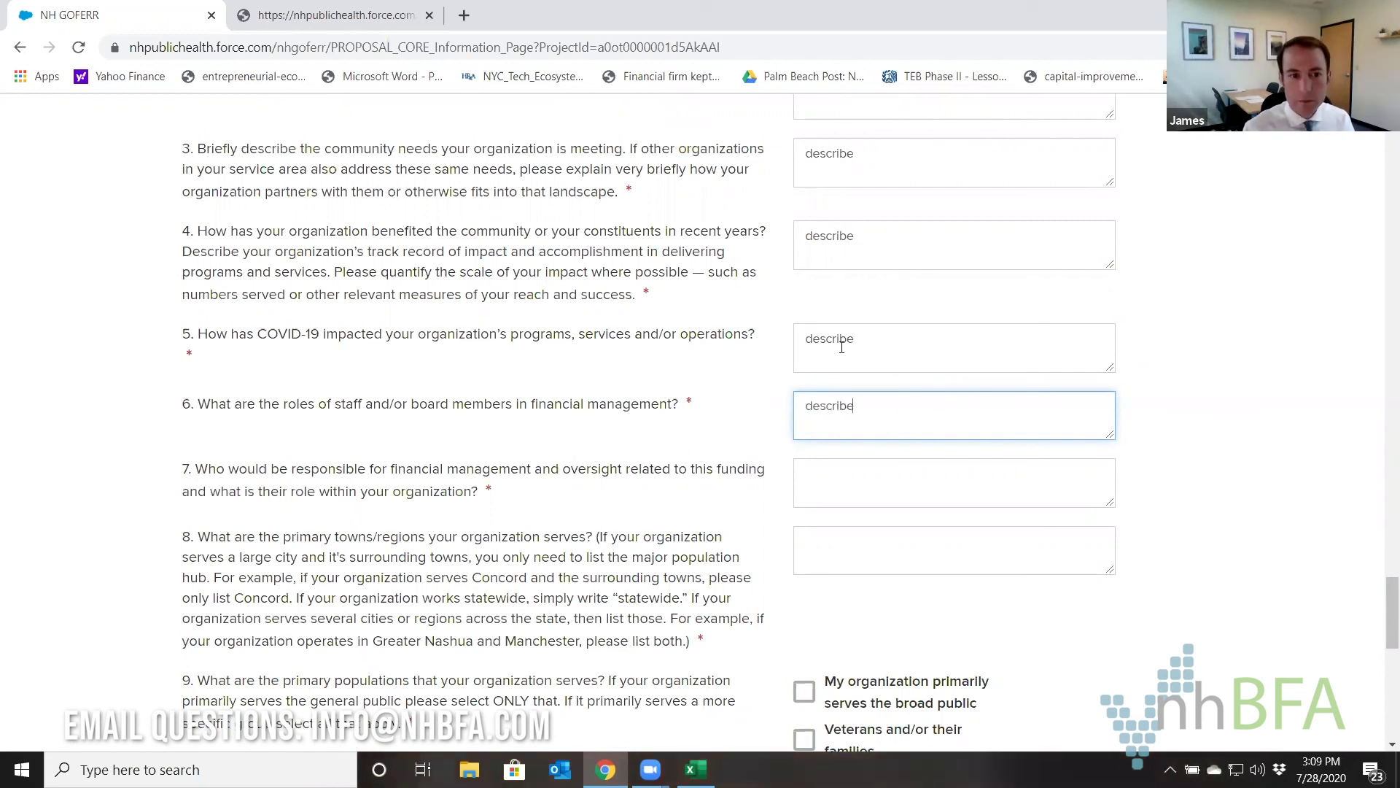
pyautogui.press('Tab')
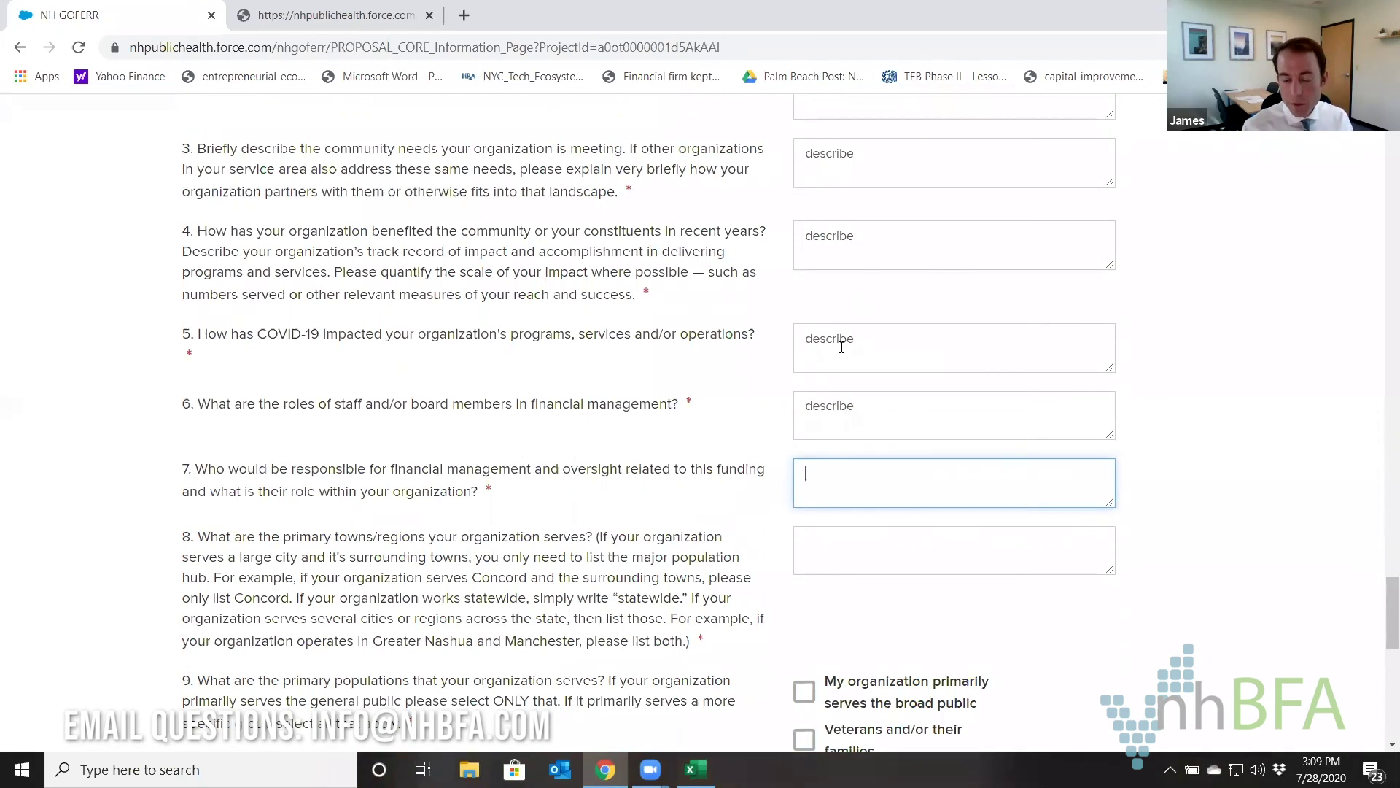
# Enter 'executive director, controller' for question 7 and 'statewide' for question 8.
pyautogui.write('b')
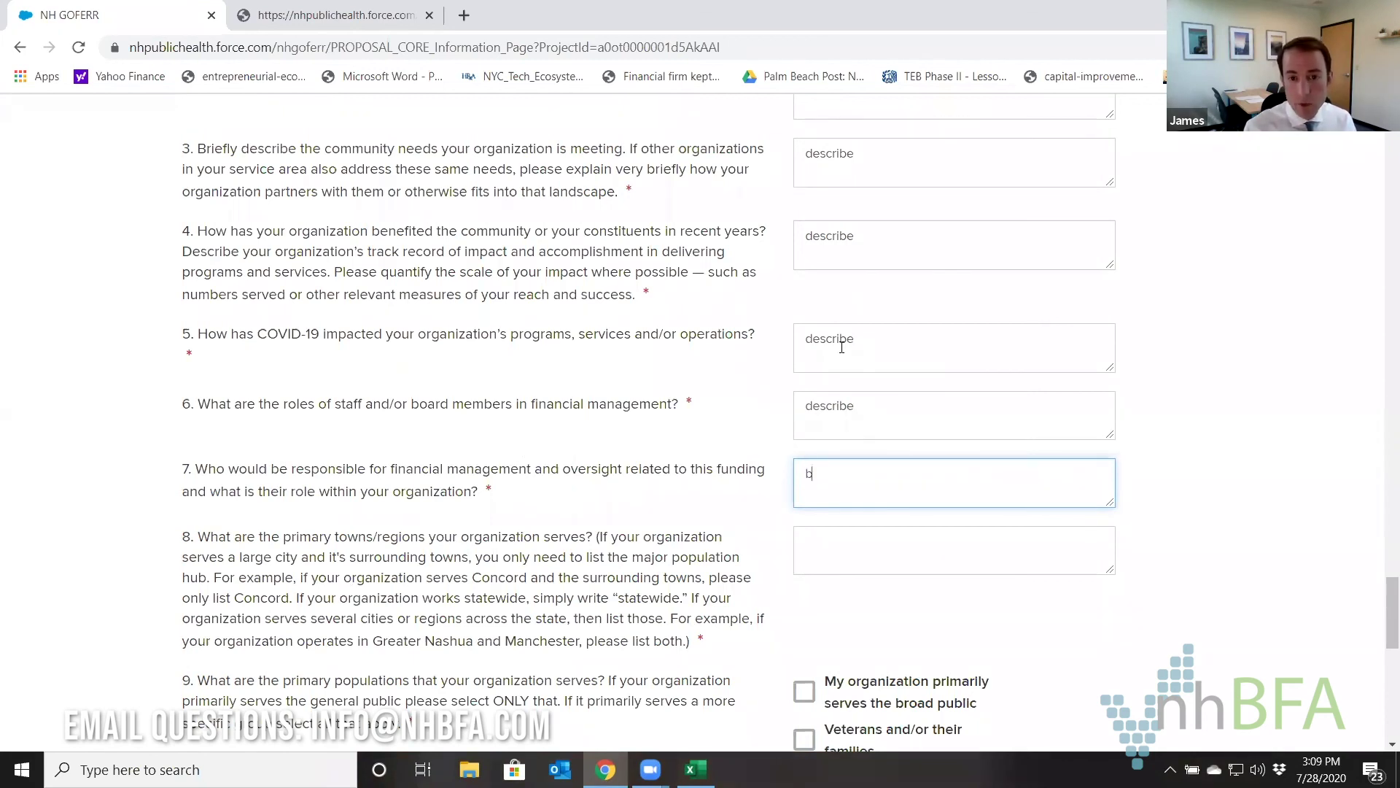
pyautogui.press('BackSpace')
pyautogui.write('e')
pyautogui.write('ex')
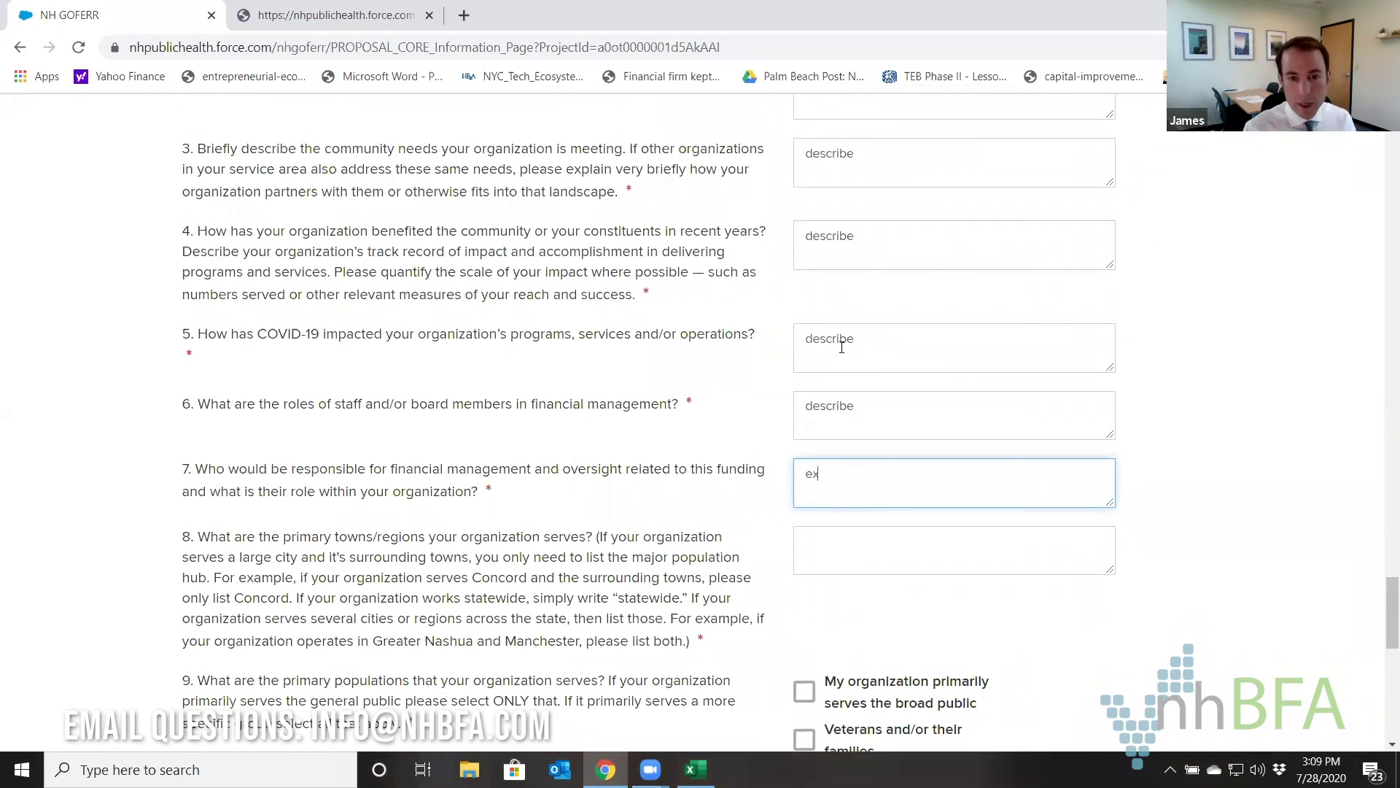
pyautogui.write('ecutive direc')
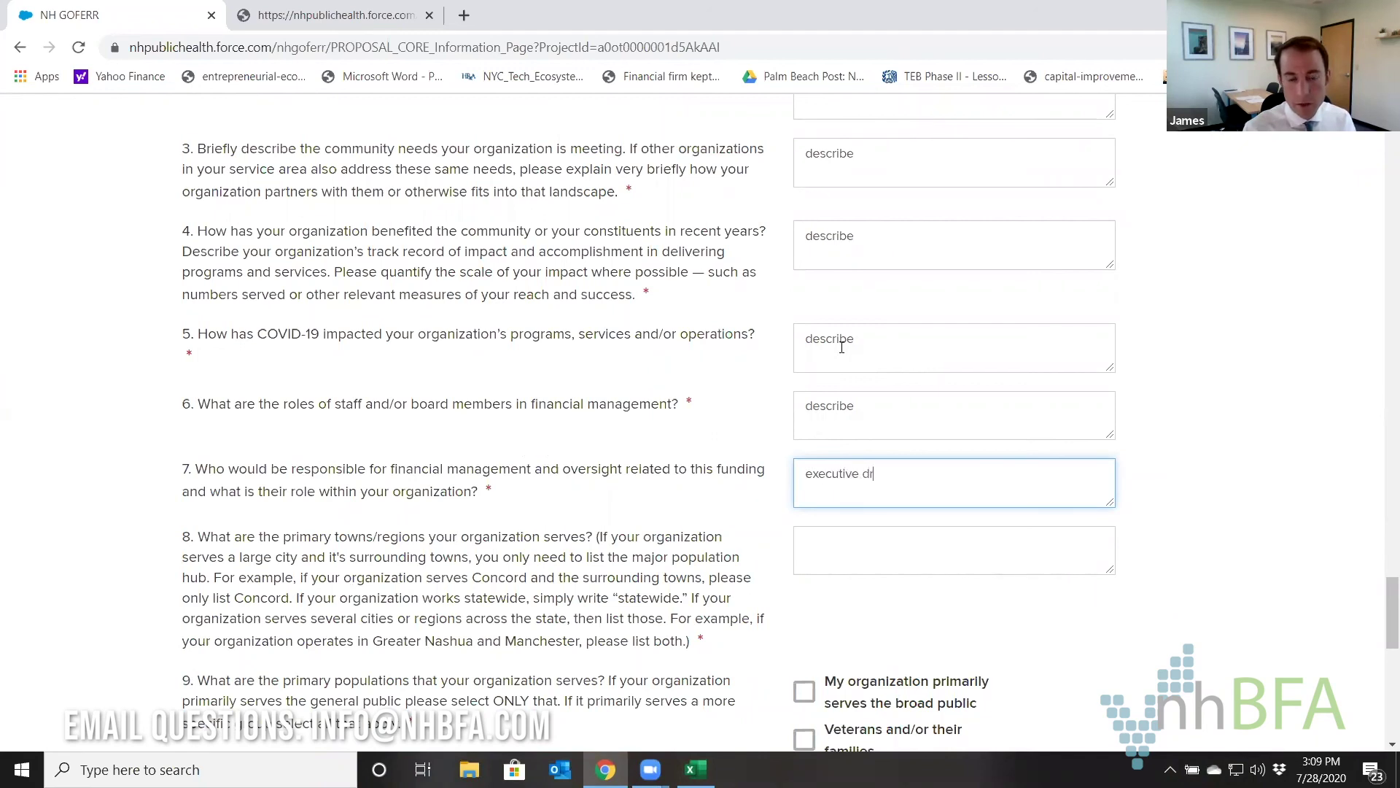
pyautogui.write('tor, controller')
pyautogui.press('Tab')
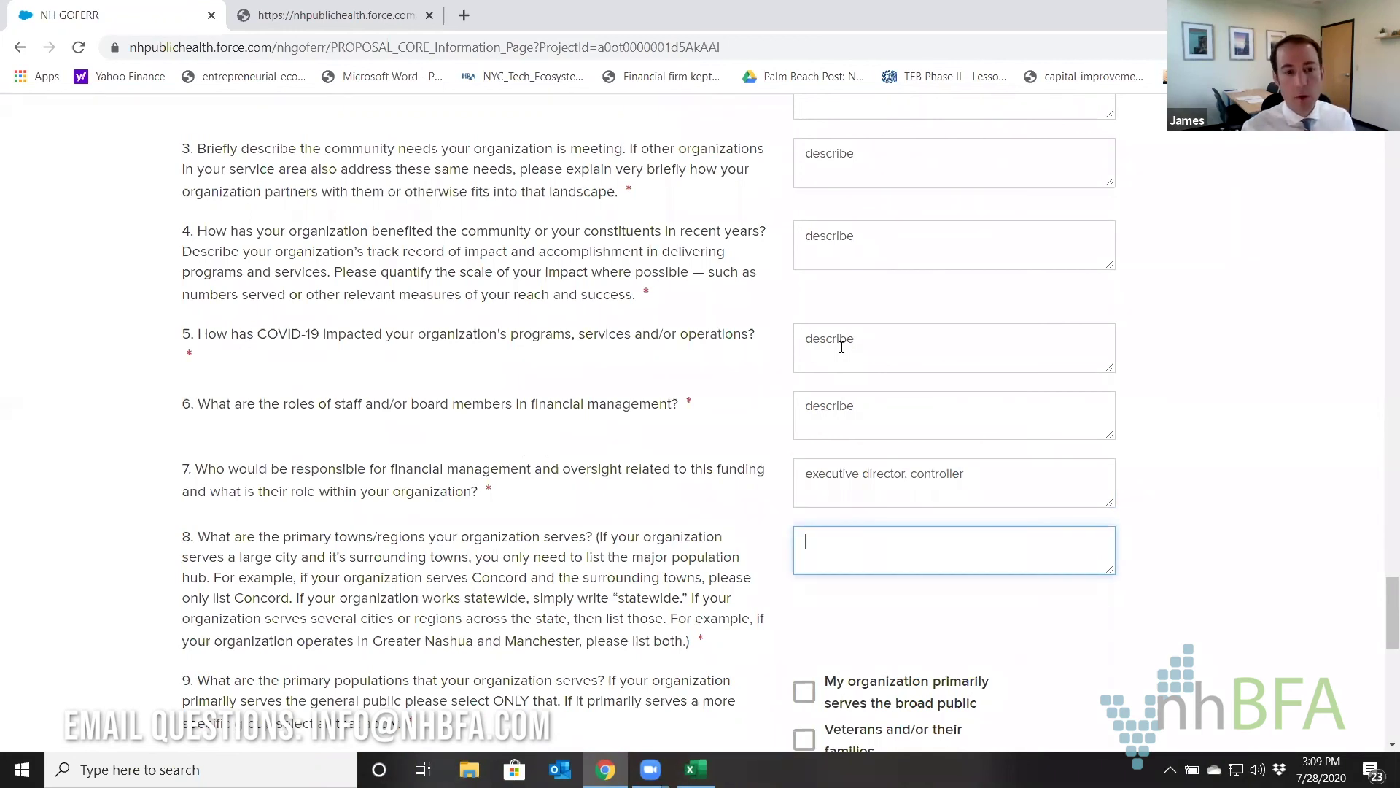
pyautogui.write('statewide')
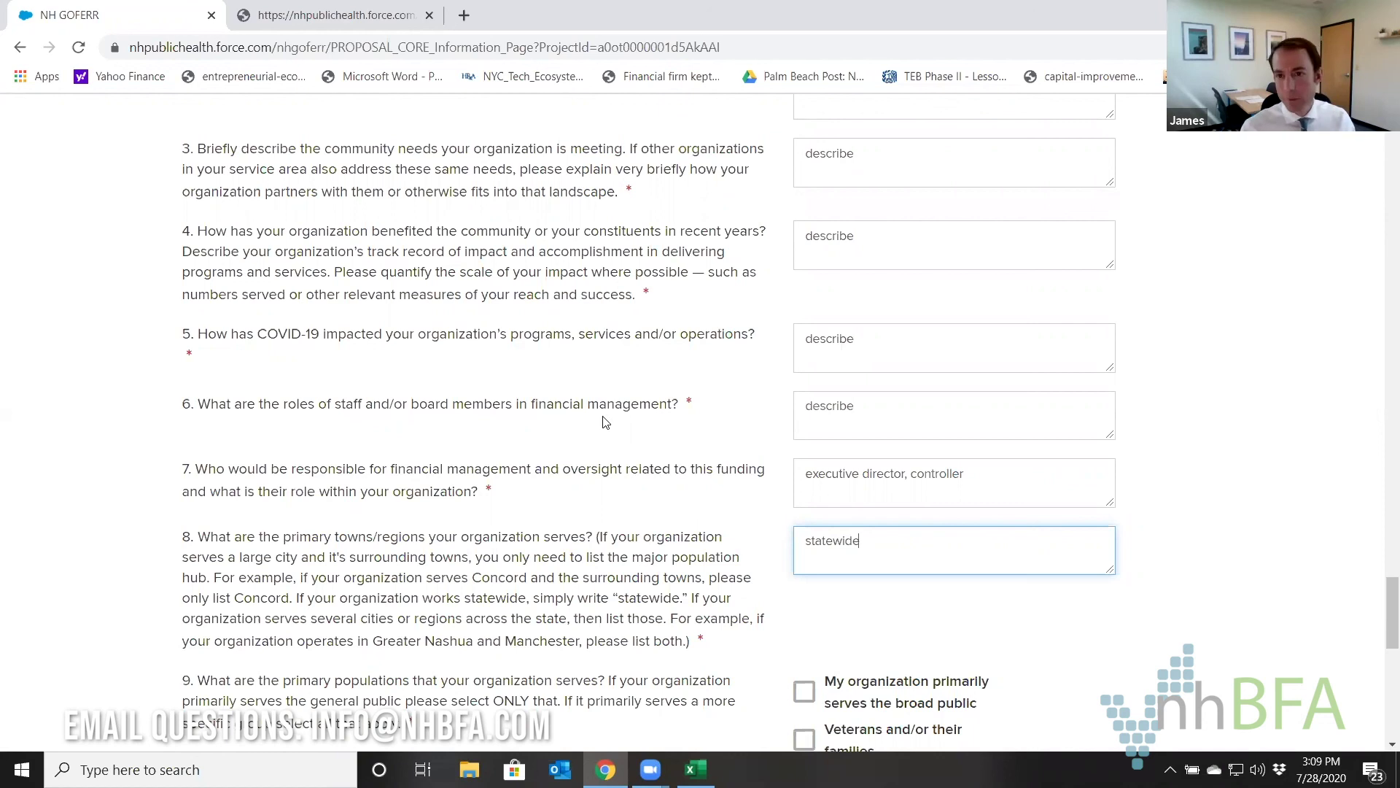
# Tick Veterans, Elderly individuals and low-income families, answer 9(a) 'n/a', and continue.
pyautogui.scroll(-6, 613, 422)
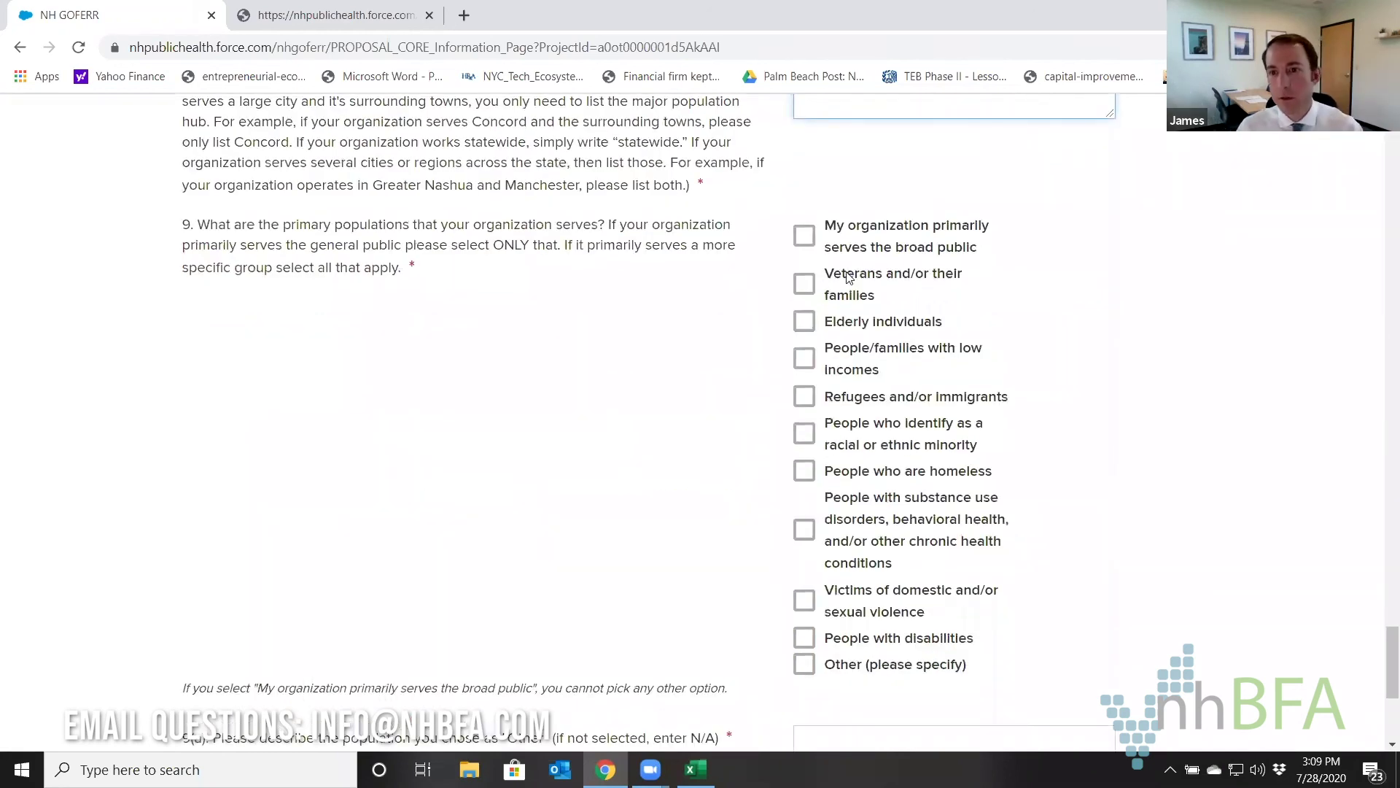
pyautogui.click(806, 286)
pyautogui.click(807, 326)
pyautogui.click(778, 363)
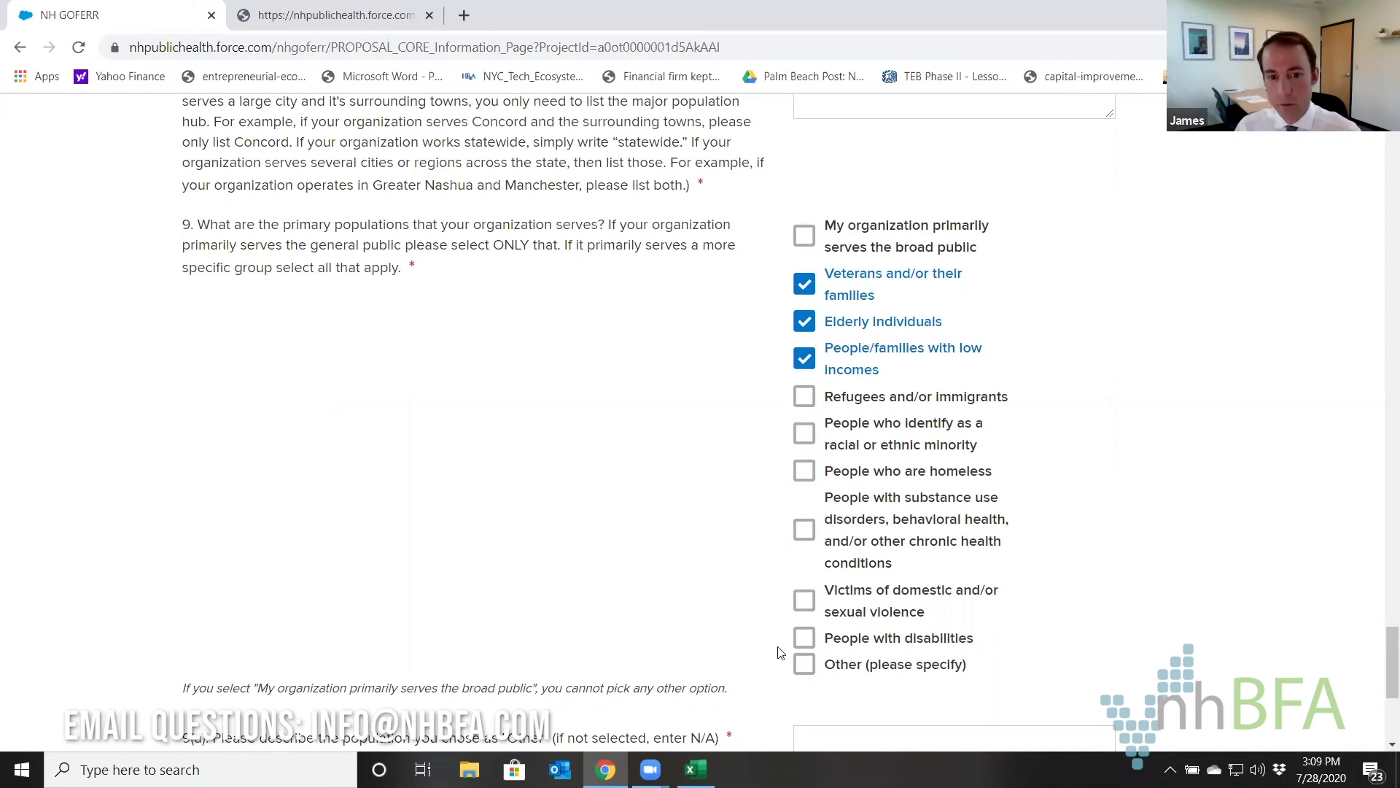
pyautogui.scroll(-2, 731, 510)
pyautogui.click(840, 560)
pyautogui.write('n/a')
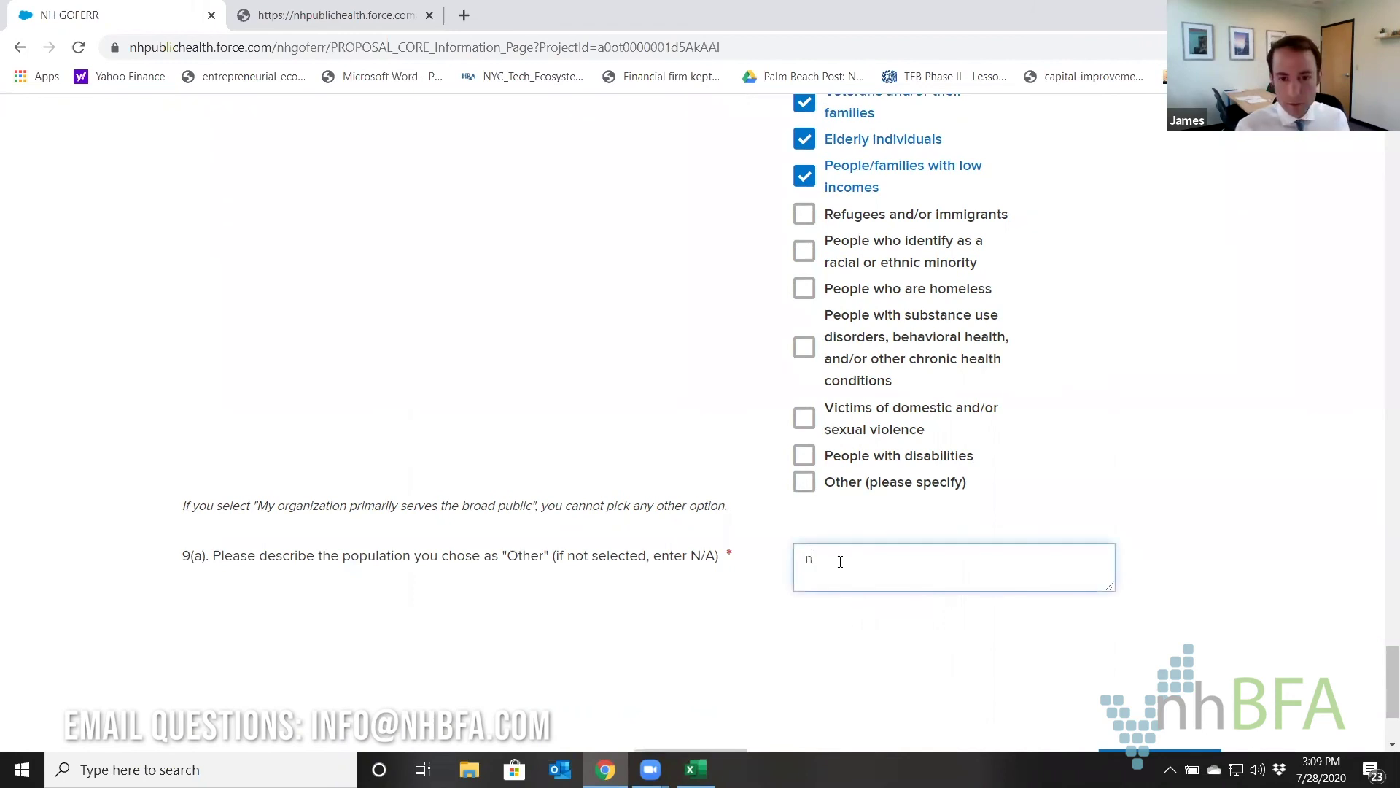
pyautogui.scroll(-2, 839, 571)
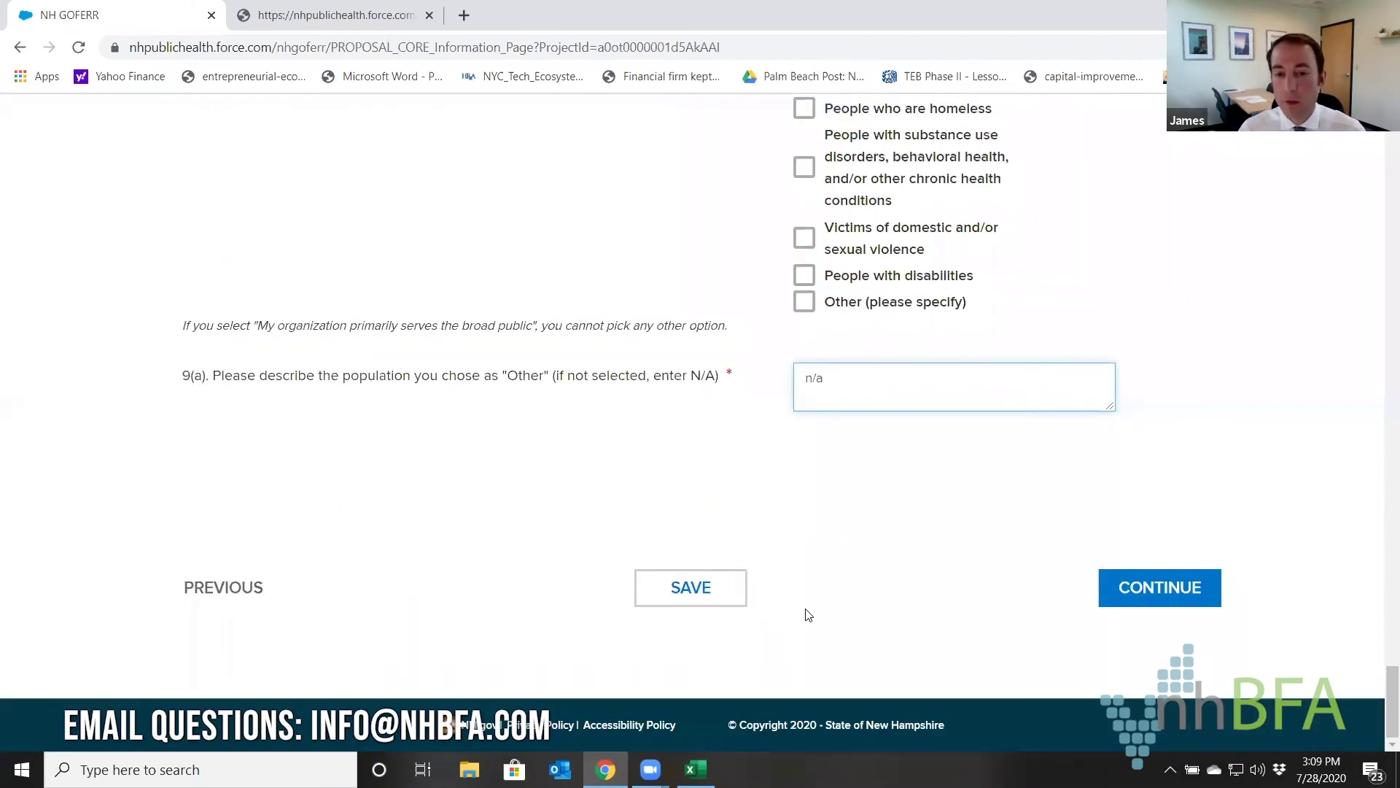
pyautogui.click(1144, 604)
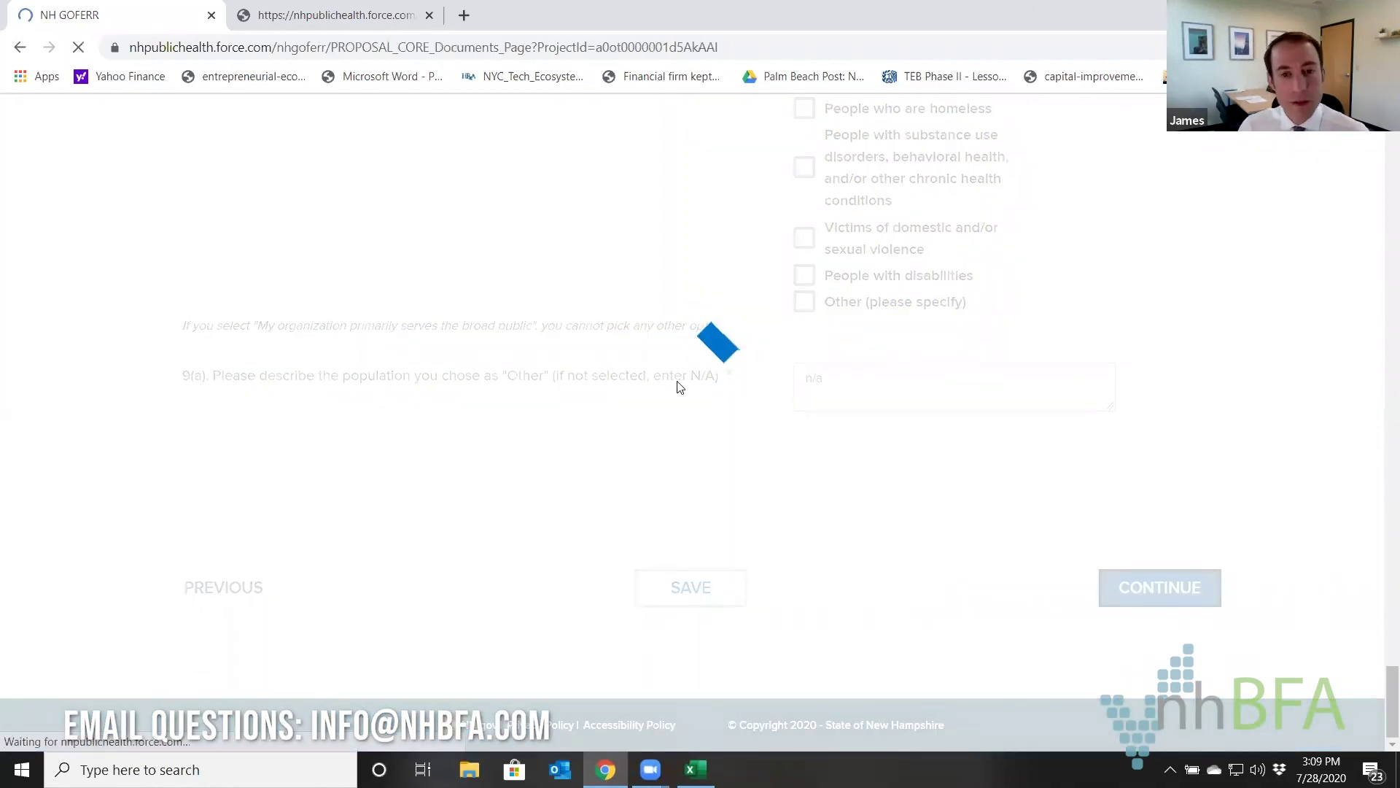
# Scroll through the seven required uploads on the Documents, Step 3 of 5 page.
pyautogui.scroll(-6, 763, 423)
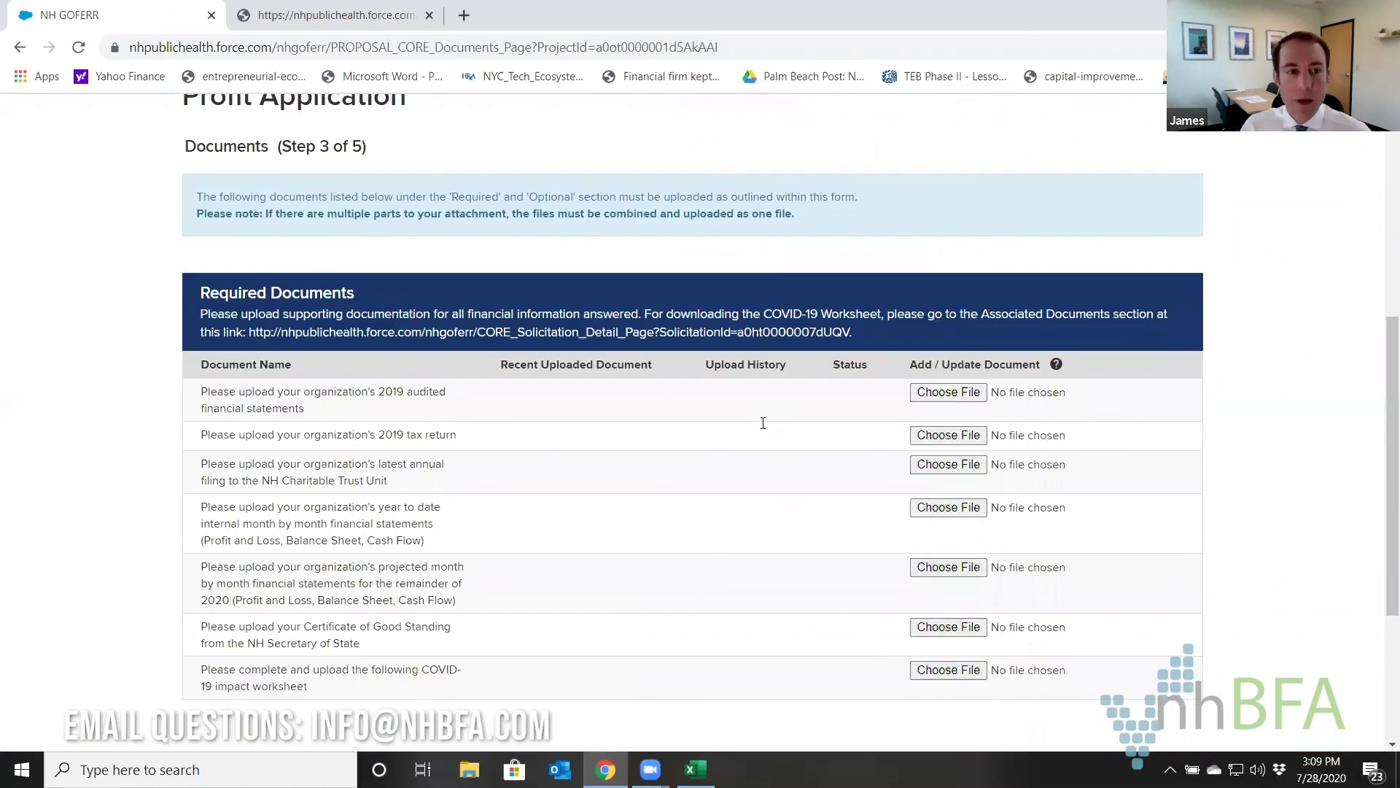
pyautogui.scroll(-1, 510, 318)
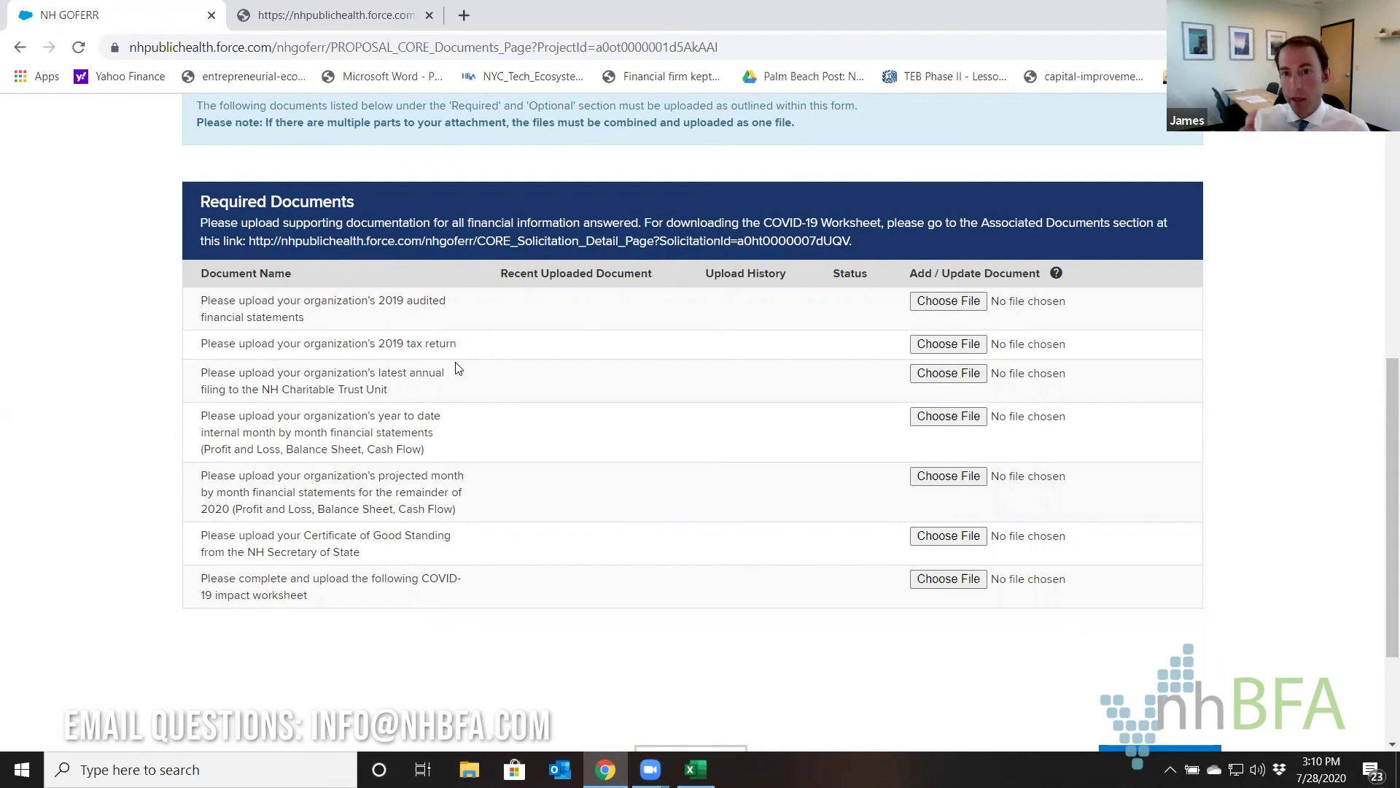
pyautogui.scroll(-3, 1266, 586)
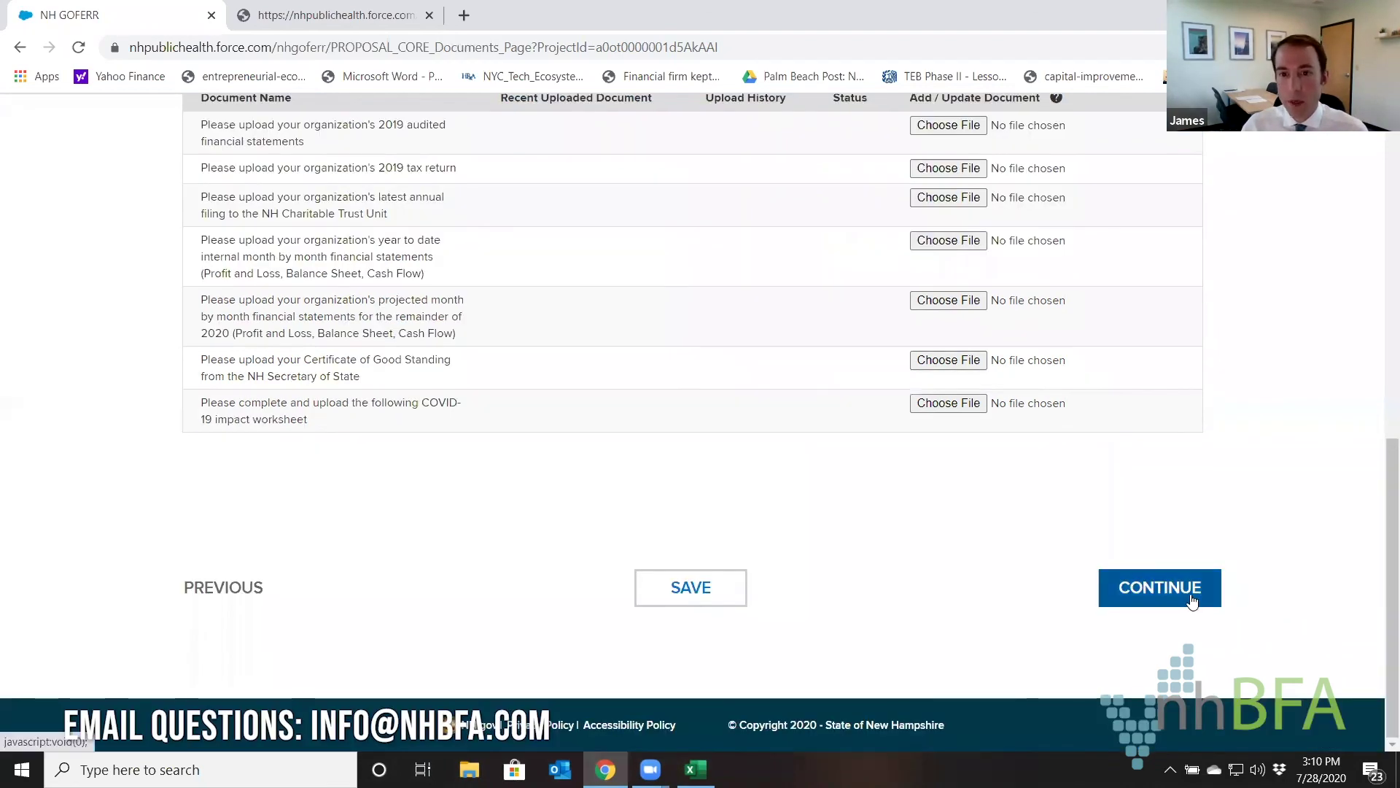
pyautogui.scroll(1, 704, 346)
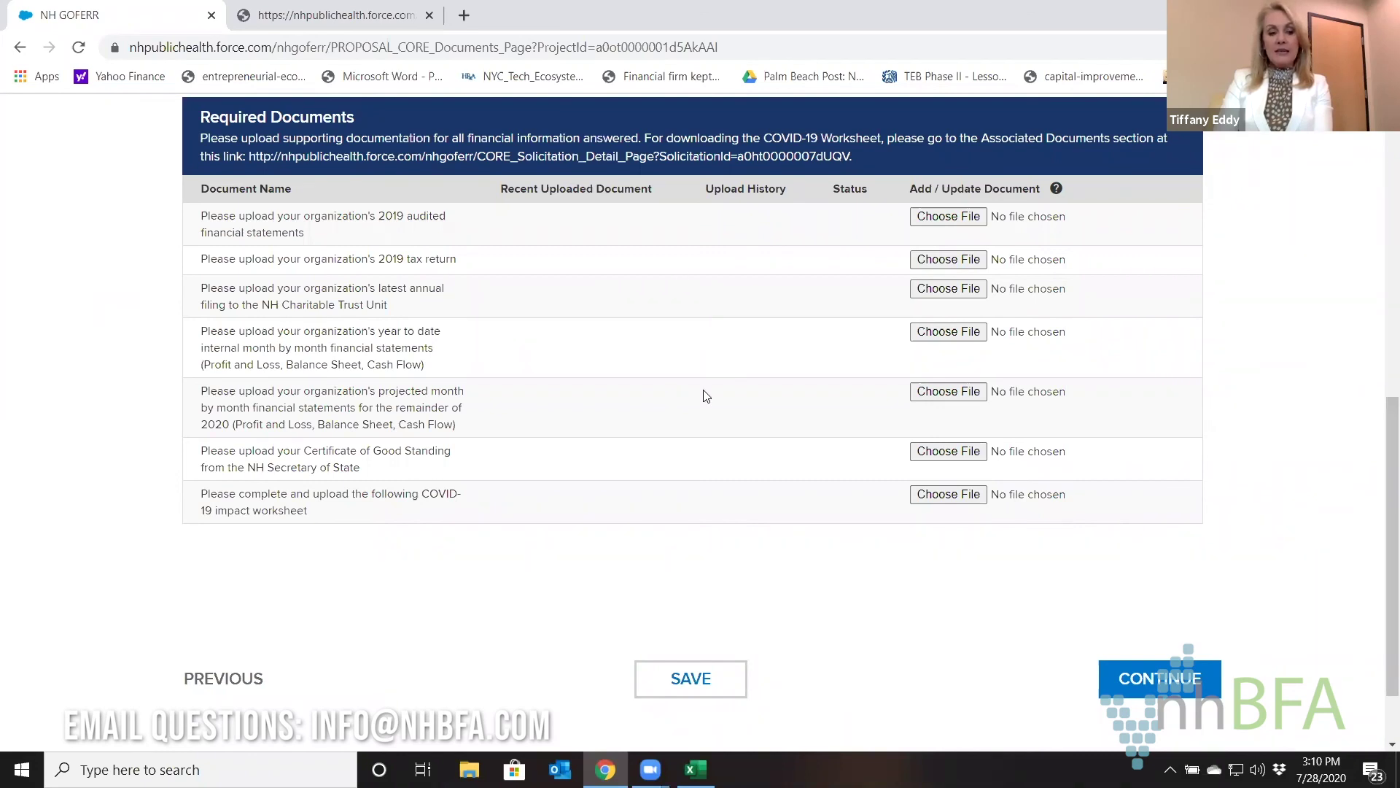
pyautogui.scroll(5, 823, 538)
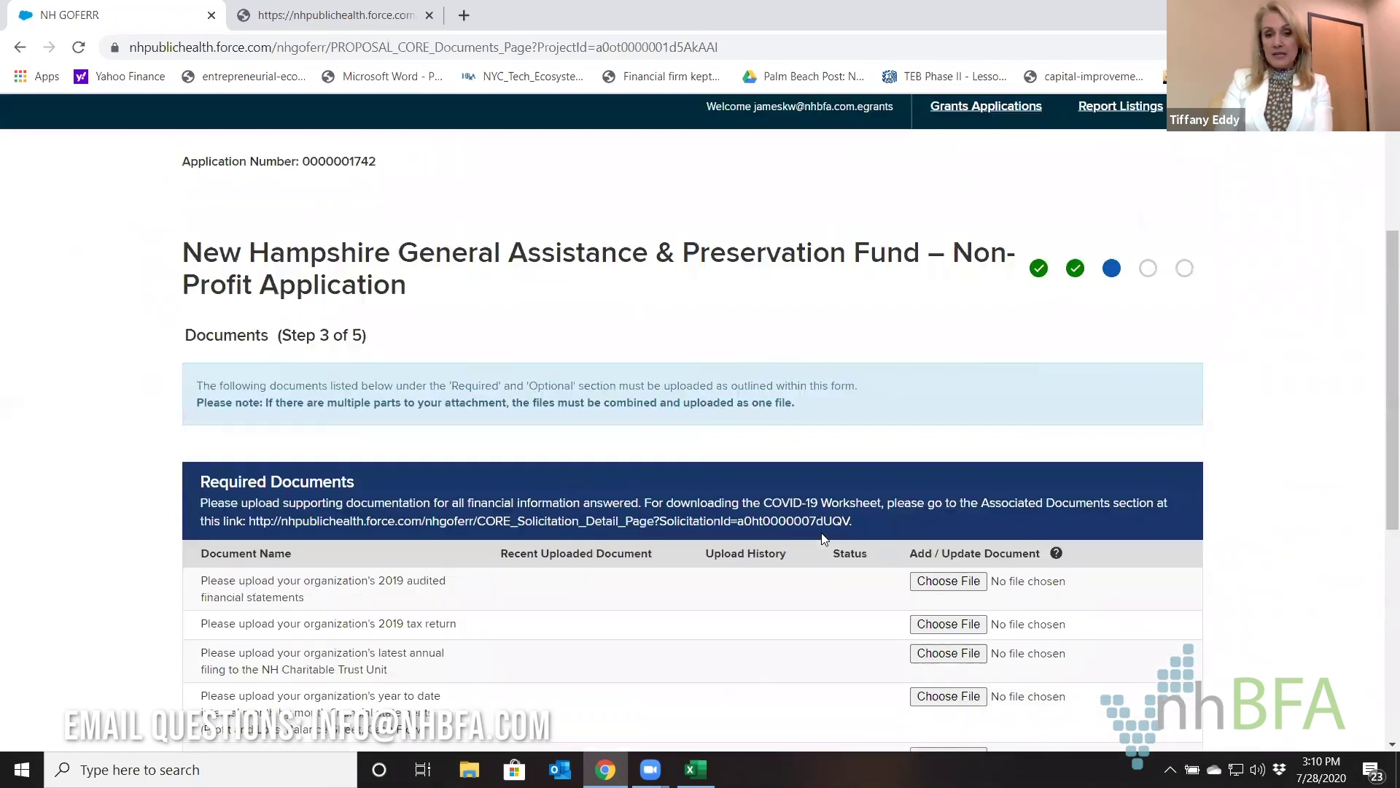
pyautogui.scroll(-4, 823, 538)
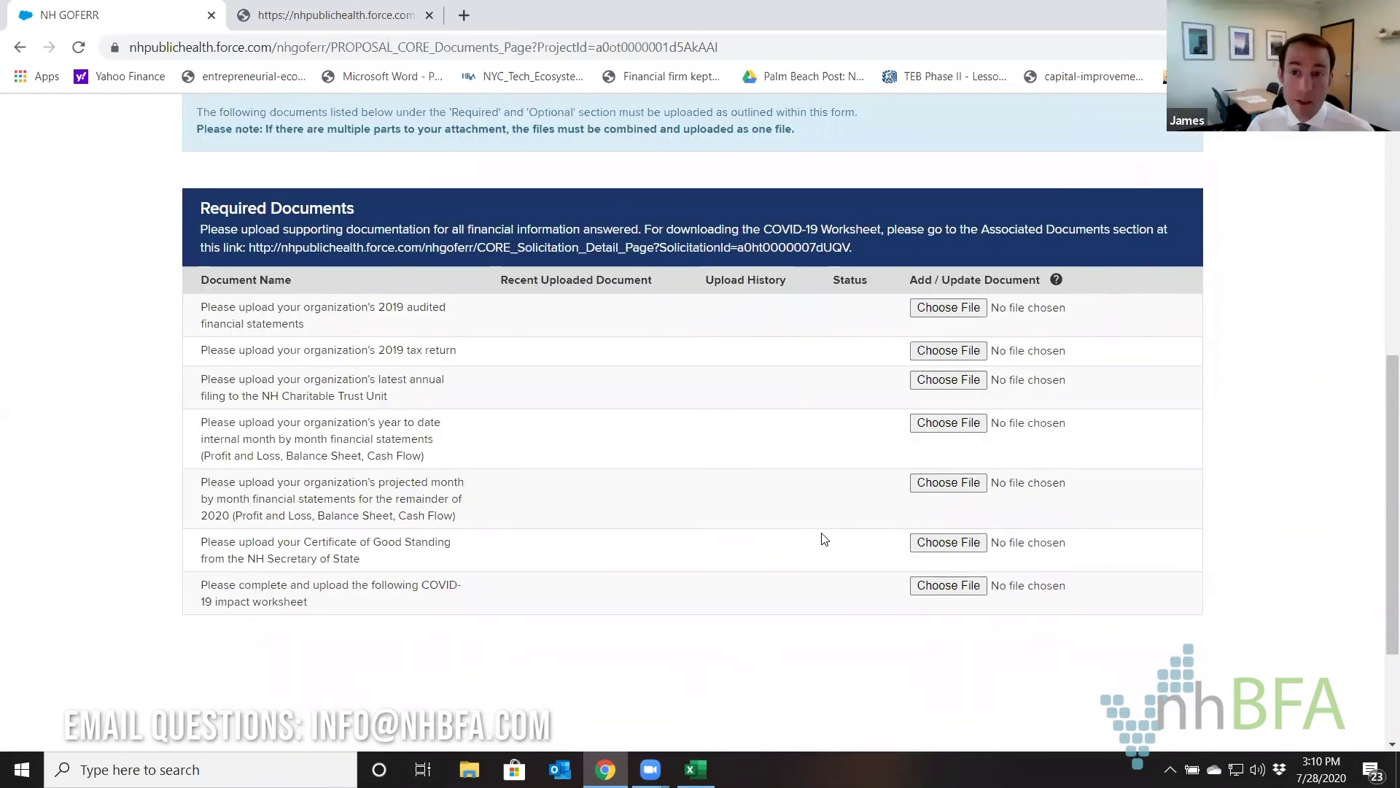